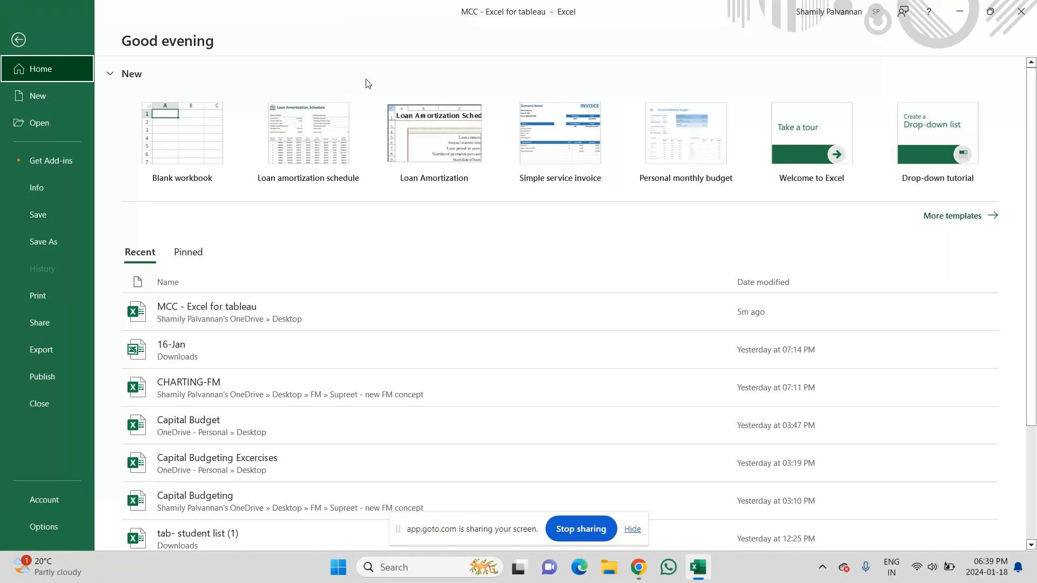
Save a copy of the workbook in the Documents folder on this PC under the name MCC - today class
left_click(40, 244)
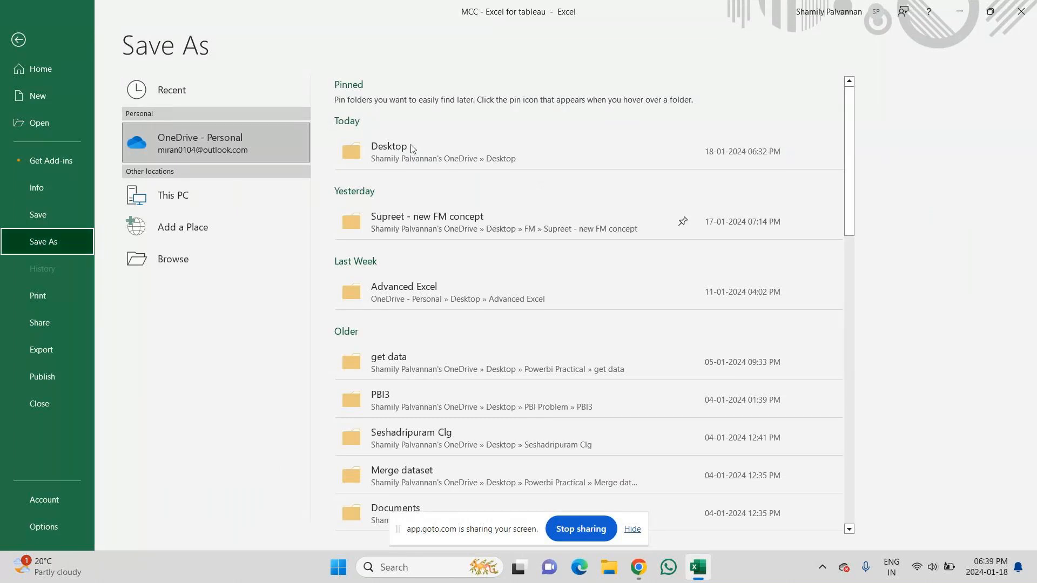
left_click(190, 196)
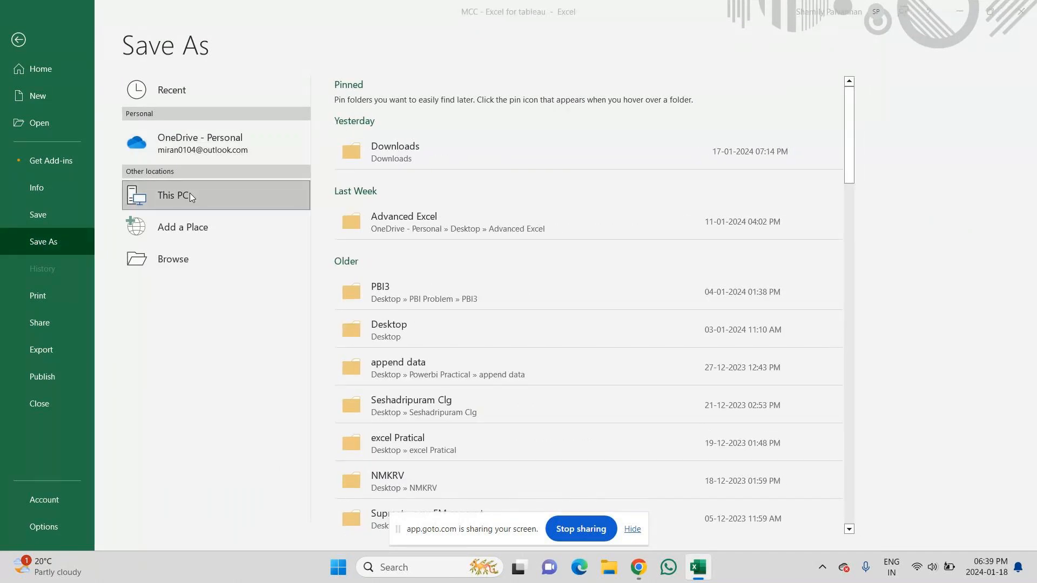
left_click(190, 195)
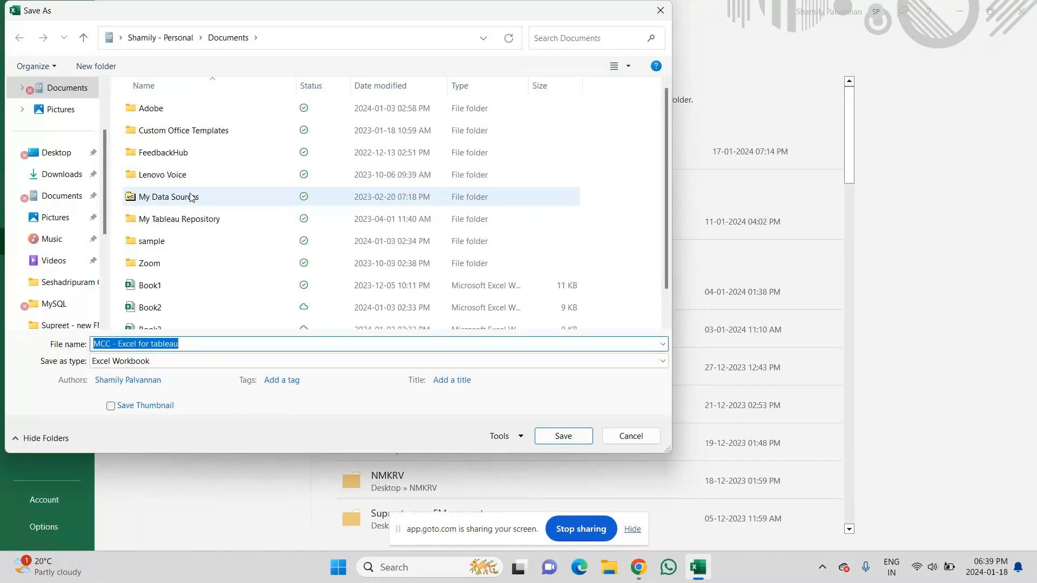
left_click(191, 344)
key("BackSpace")
key("BackSpace")
key("BackSpace")
key("BackSpace")
key("BackSpace")
key("BackSpace")
key("BackSpace")
key("BackSpace")
key("BackSpace")
key("BackSpace")
key("BackSpace")
key("BackSpace")
key("BackSpace")
key("BackSpace")
key("BackSpace")
key("BackSpace")
key("BackSpace")
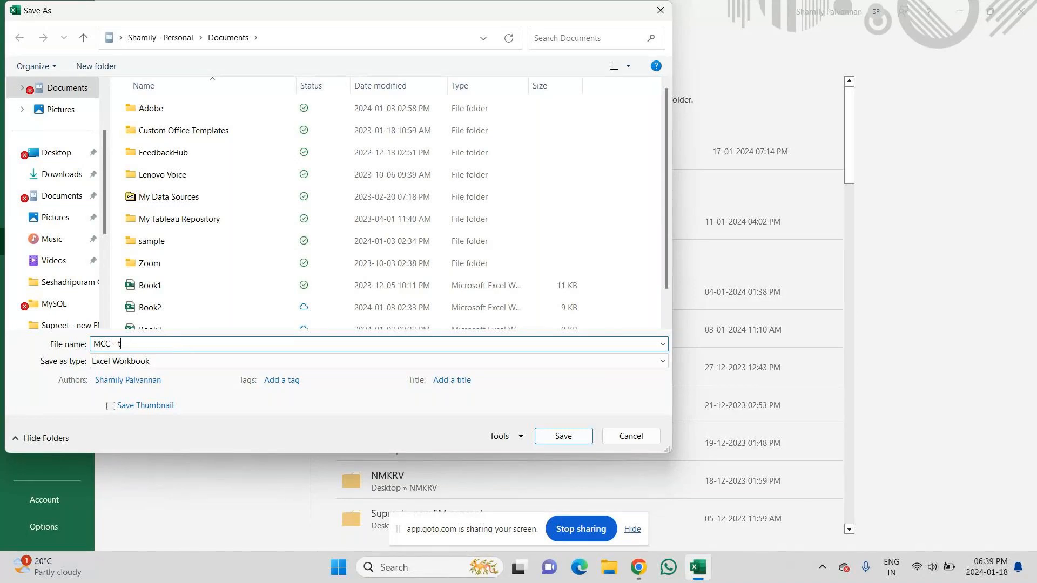
type("today class")
left_click(576, 436)
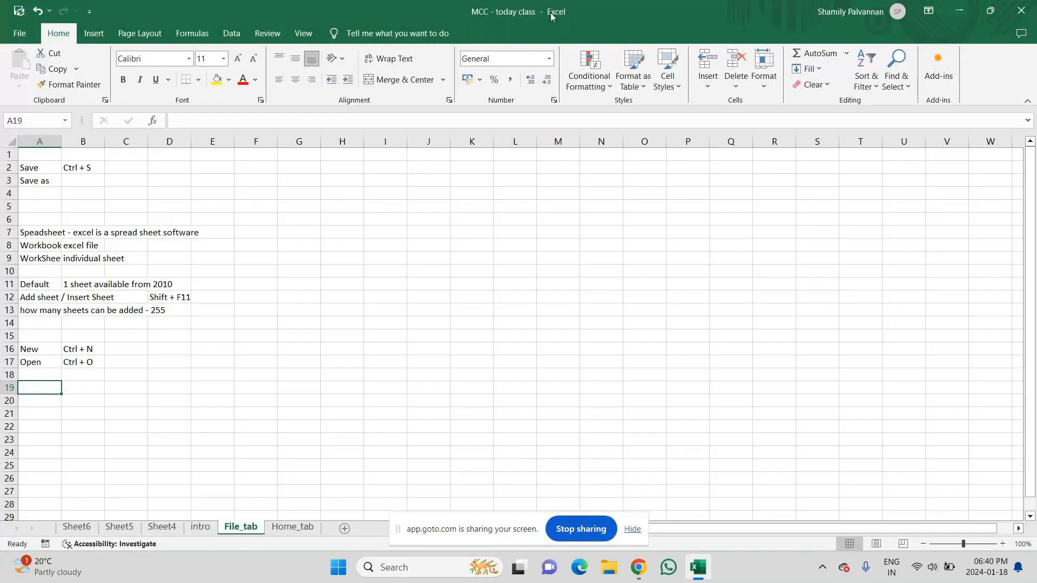
Close the MCC - today class workbook and minimize the meeting window to reveal the desktop
left_click(1022, 11)
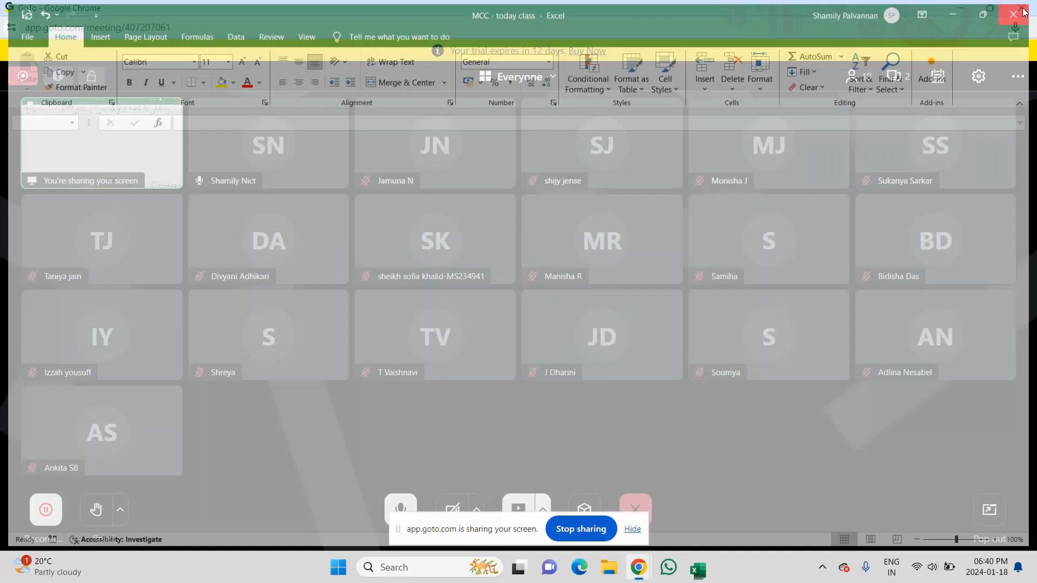
left_click(959, 8)
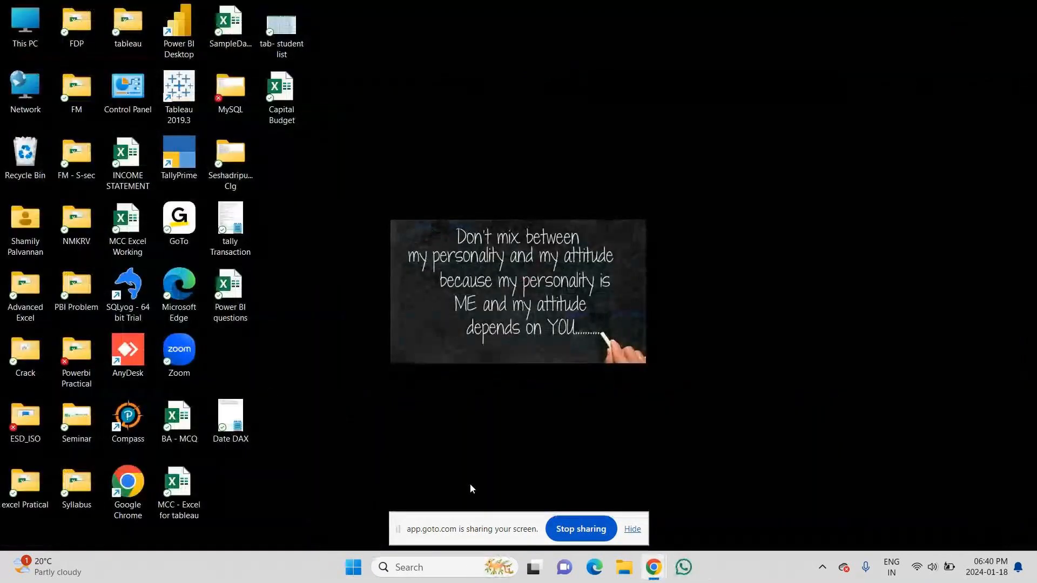
Open the original MCC - Excel for tableau workbook, review its intro, File_tab and Home_tab sheets, and close it
double_click(179, 486)
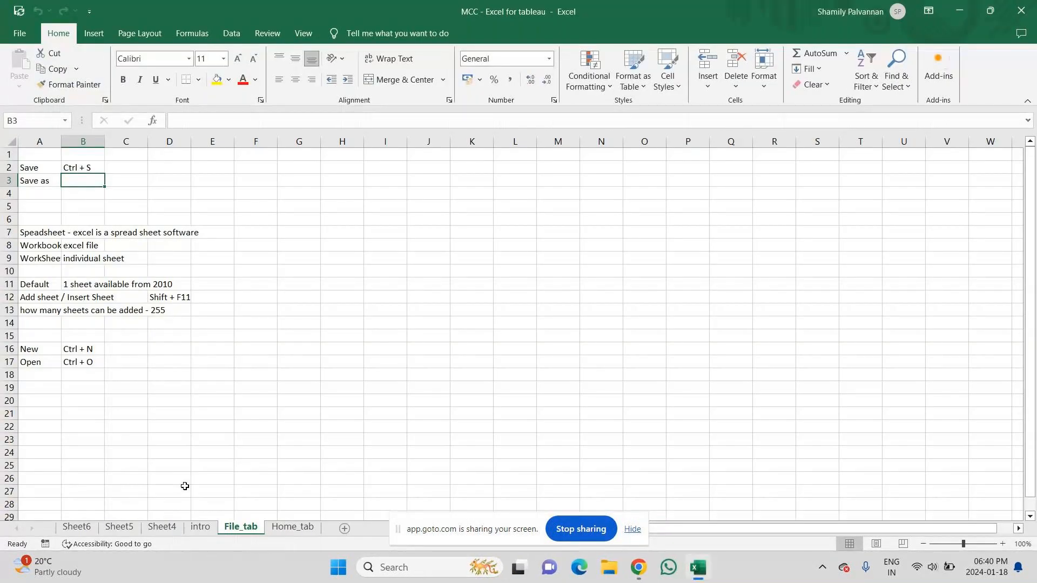
left_click(199, 528)
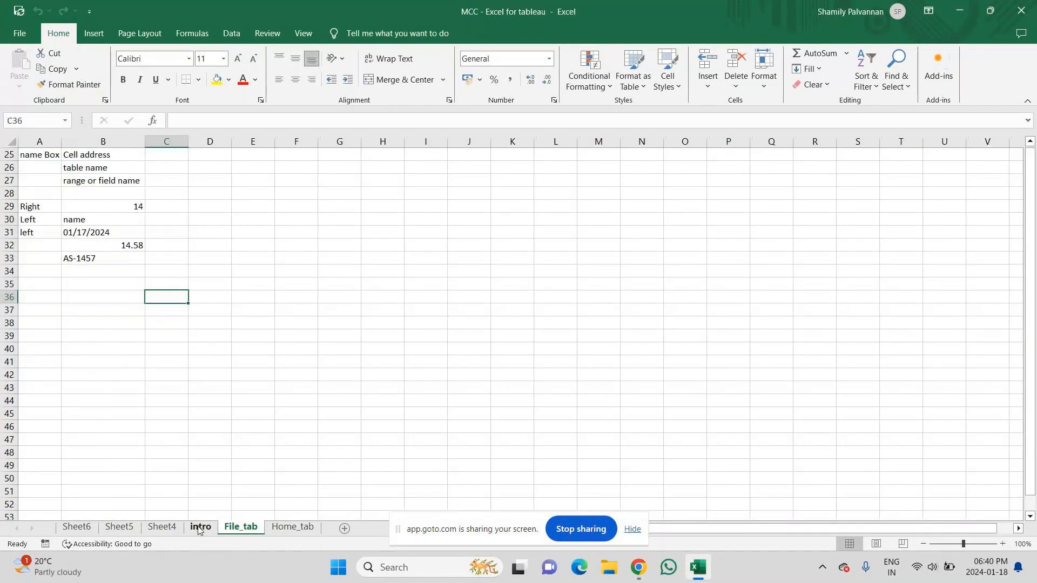
left_click(242, 530)
left_click(287, 527)
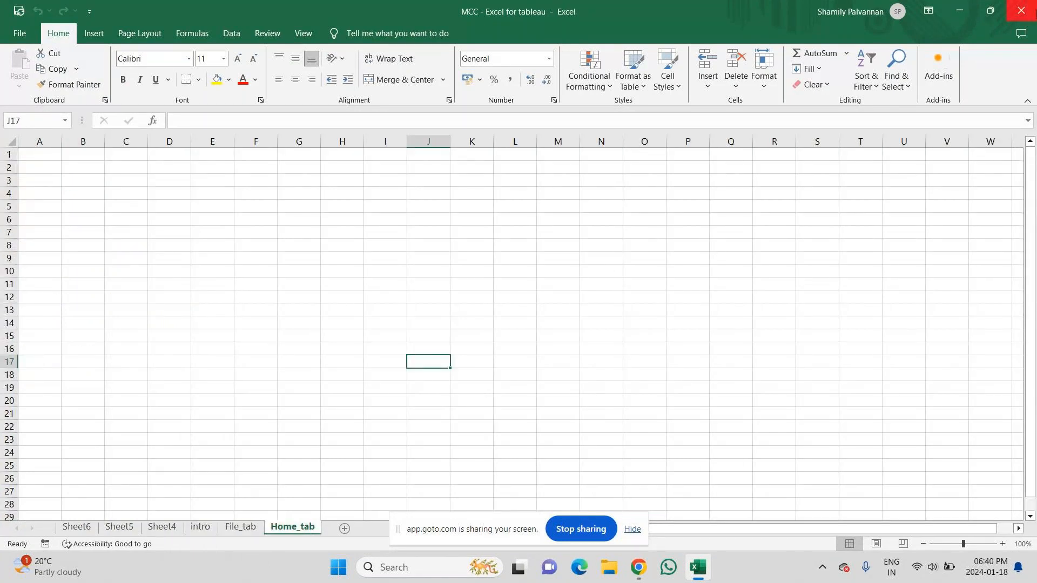
left_click(1032, 7)
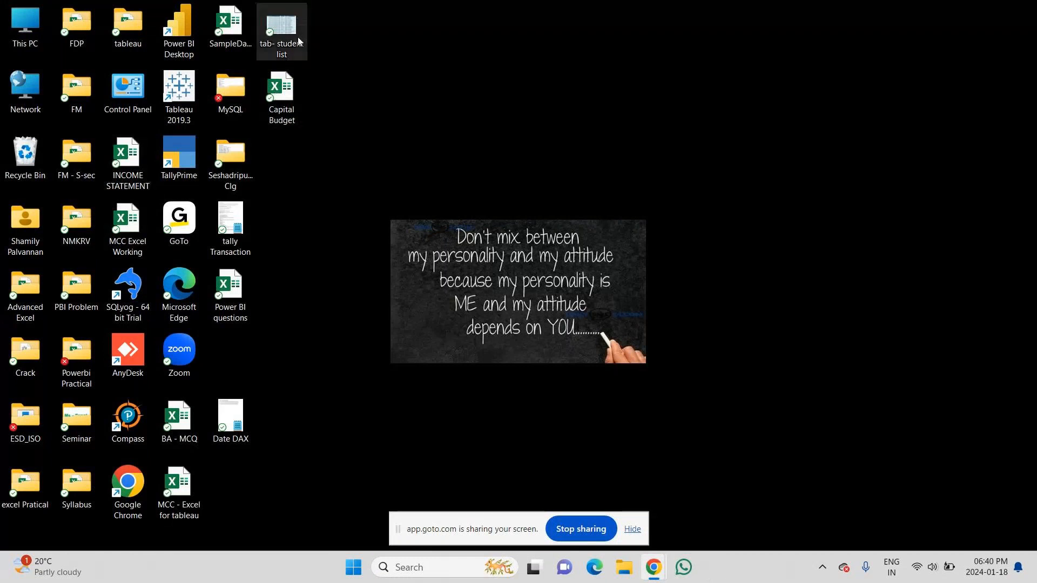
Look for the saved MCC - today class file on the desktop and among the recently used files
left_click(286, 97)
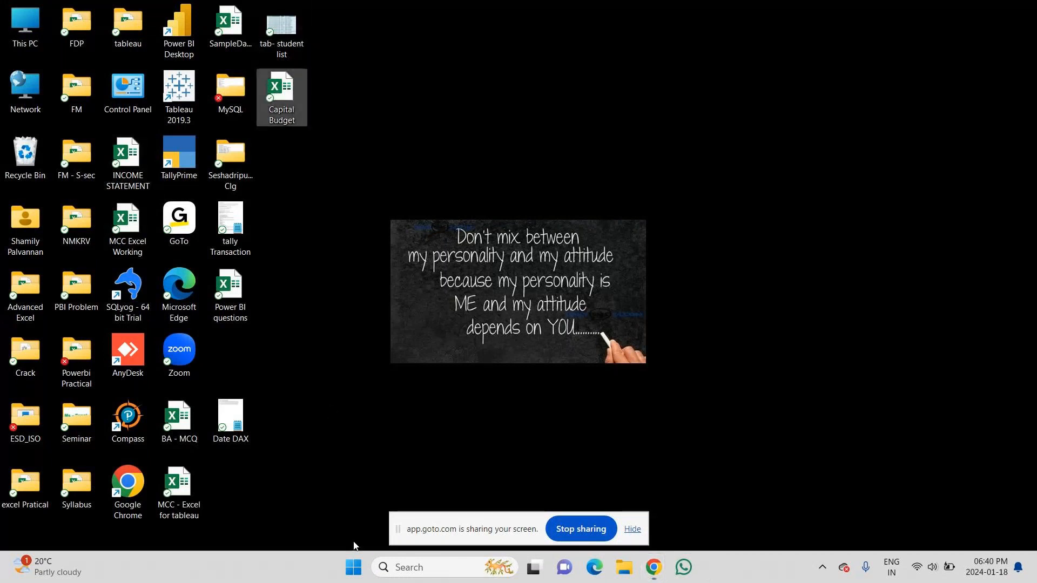
left_click(354, 566)
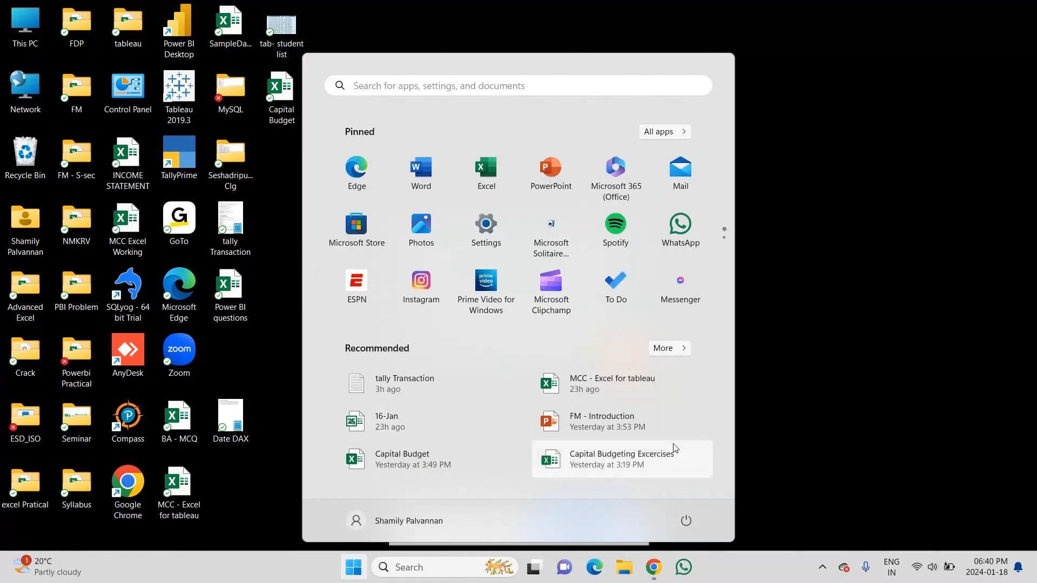
left_click(842, 267)
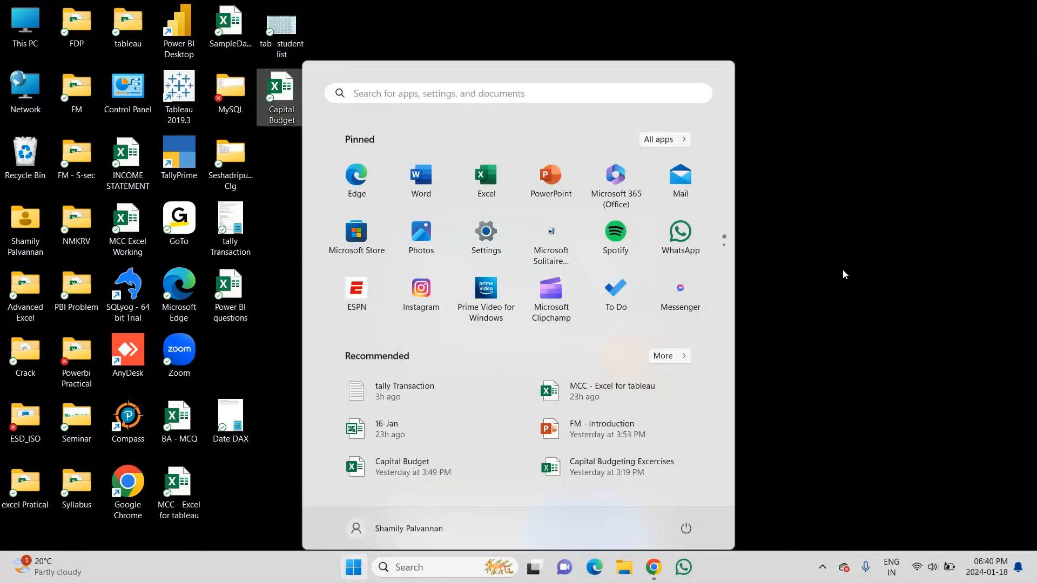
left_click(842, 270)
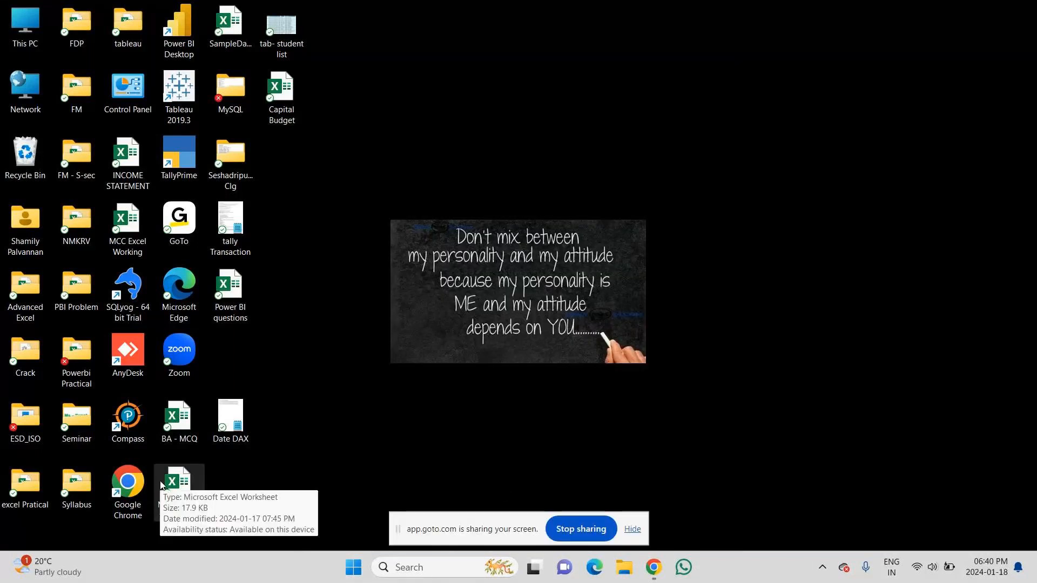
Reopen MCC - Excel for tableau from the desktop and start saving a copy of it to the Desktop folder
double_click(161, 485)
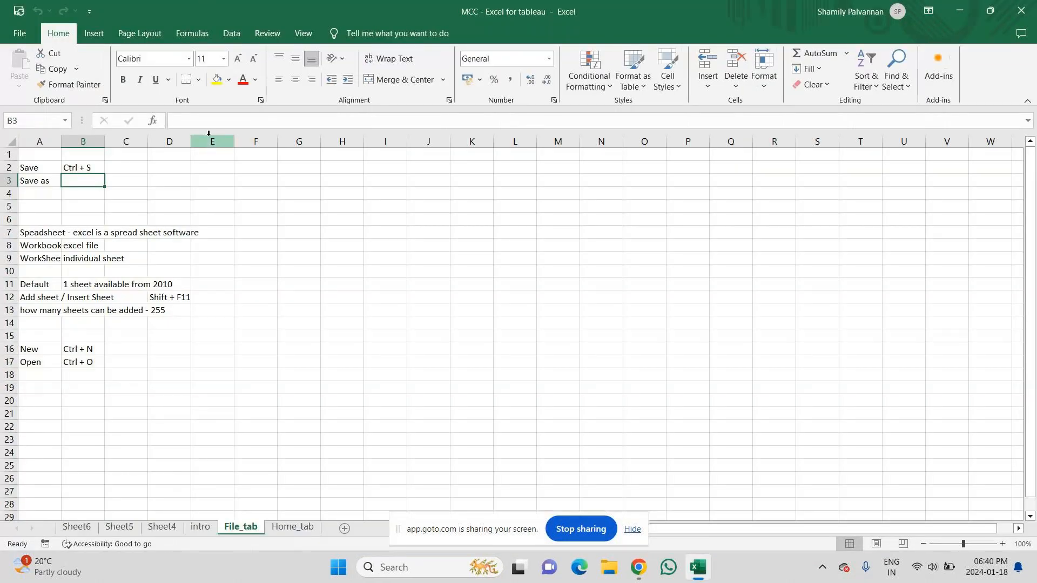
left_click(20, 33)
left_click(43, 241)
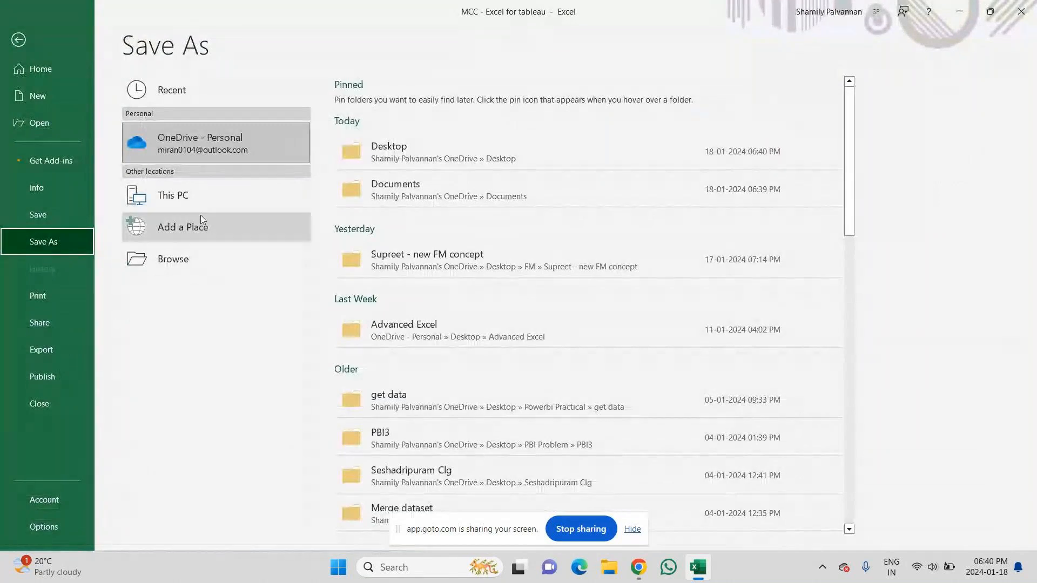
left_click(198, 198)
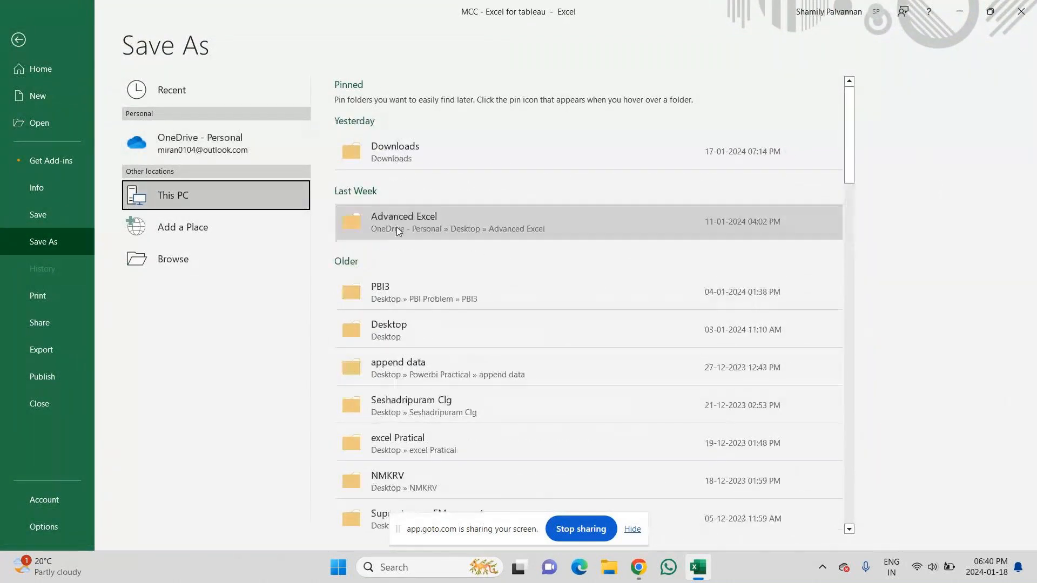
left_click(391, 332)
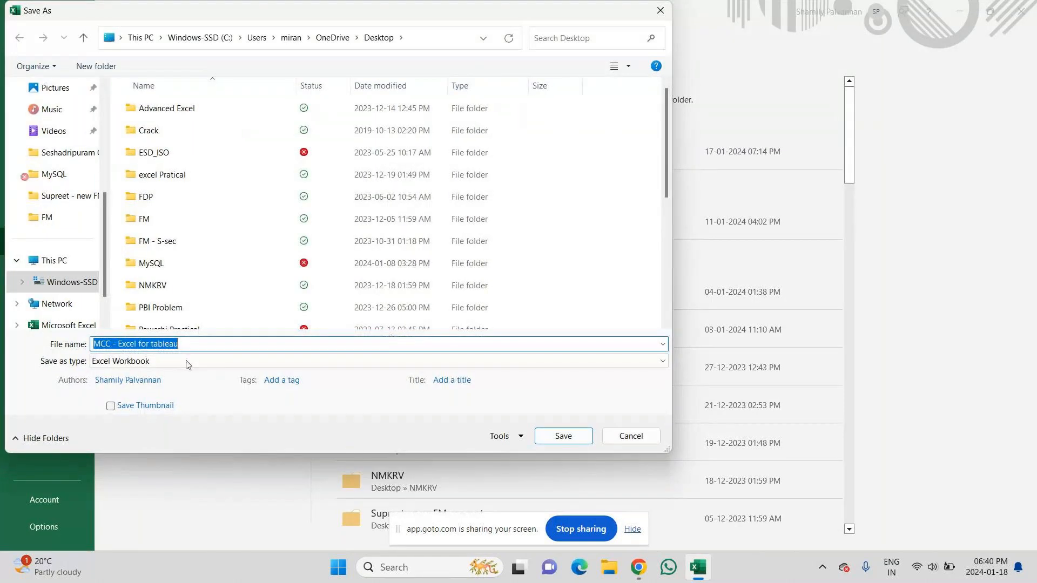
Name the copy MCC - today class and save it in the pinned Desktop folder
left_click(195, 340)
key("BackSpace")
key("BackSpace")
key("BackSpace")
key("BackSpace")
key("BackSpace")
key("BackSpace")
key("BackSpace")
key("BackSpace")
key("BackSpace")
key("BackSpace")
key("BackSpace")
key("BackSpace")
key("BackSpace")
key("BackSpace")
key("BackSpace")
key("BackSpace")
key("BackSpace")
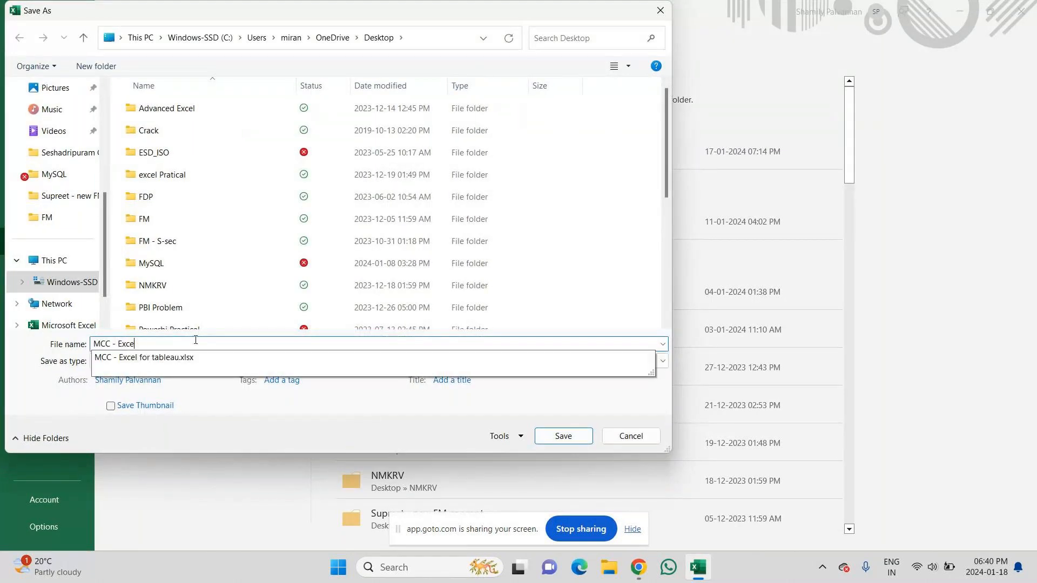
type("todat")
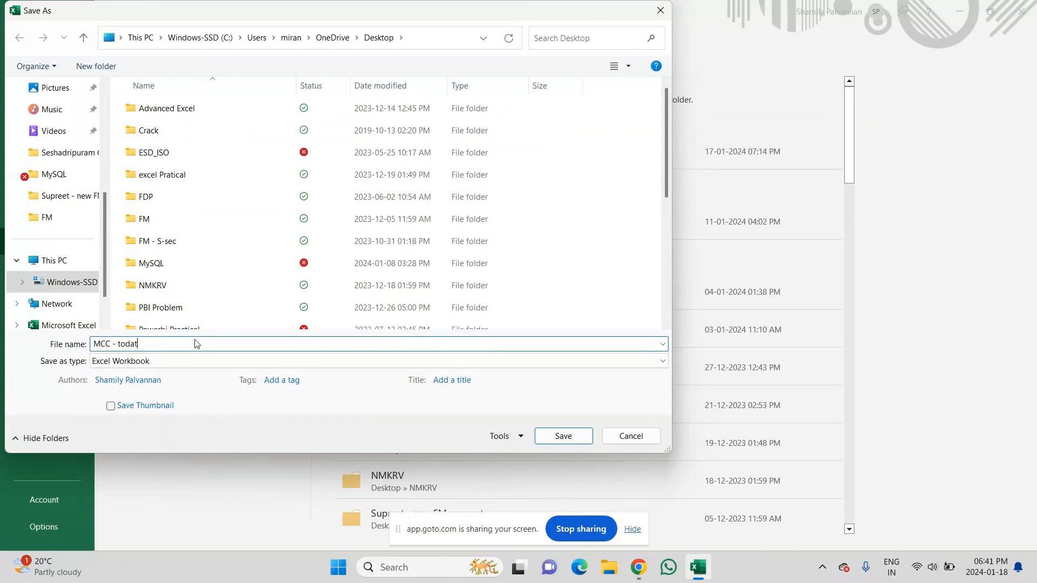
key("BackSpace")
type("y class")
scroll(57, 135, "up", 4)
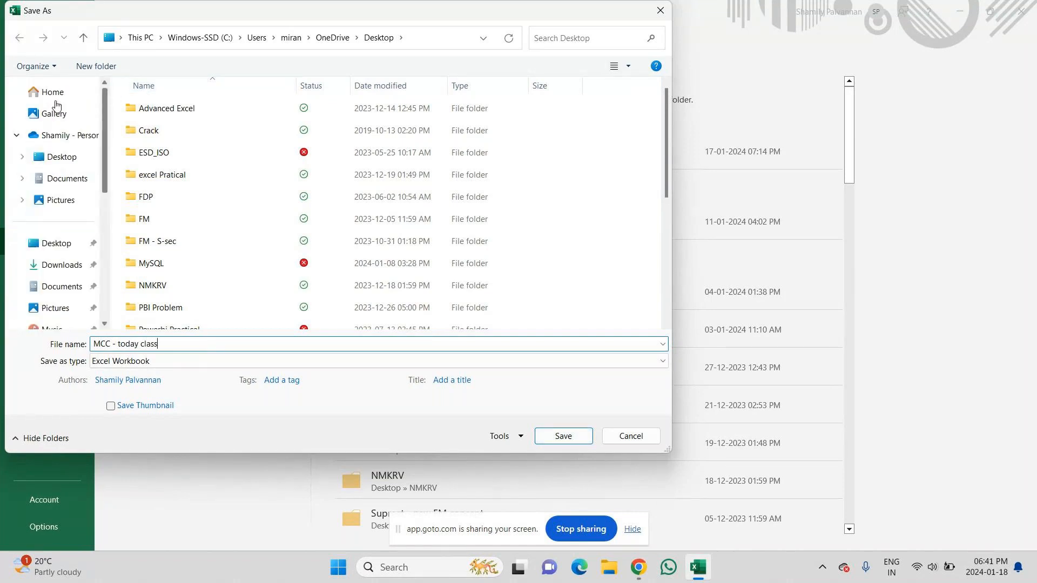
left_click(52, 244)
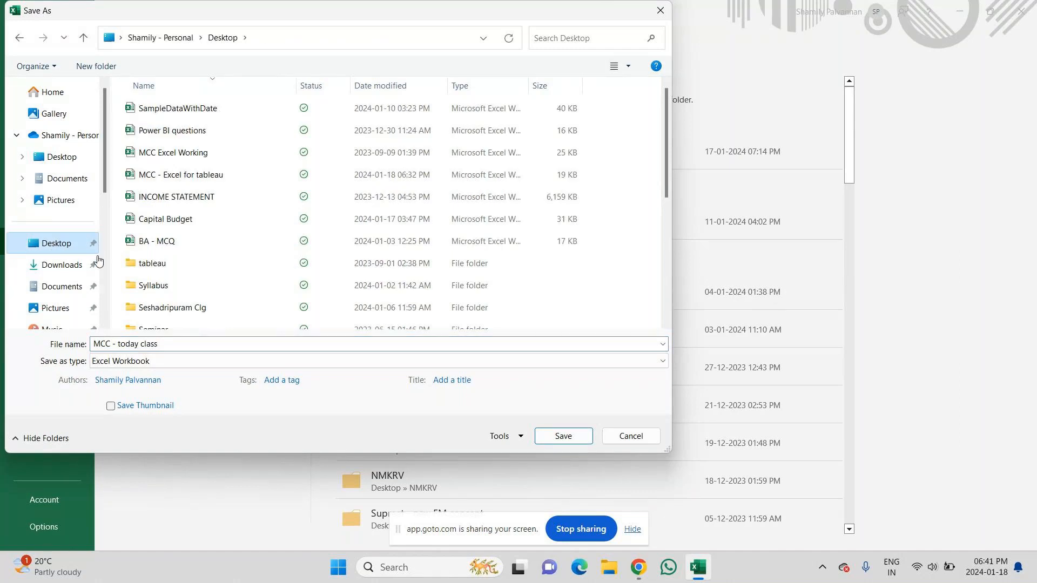
left_click(552, 439)
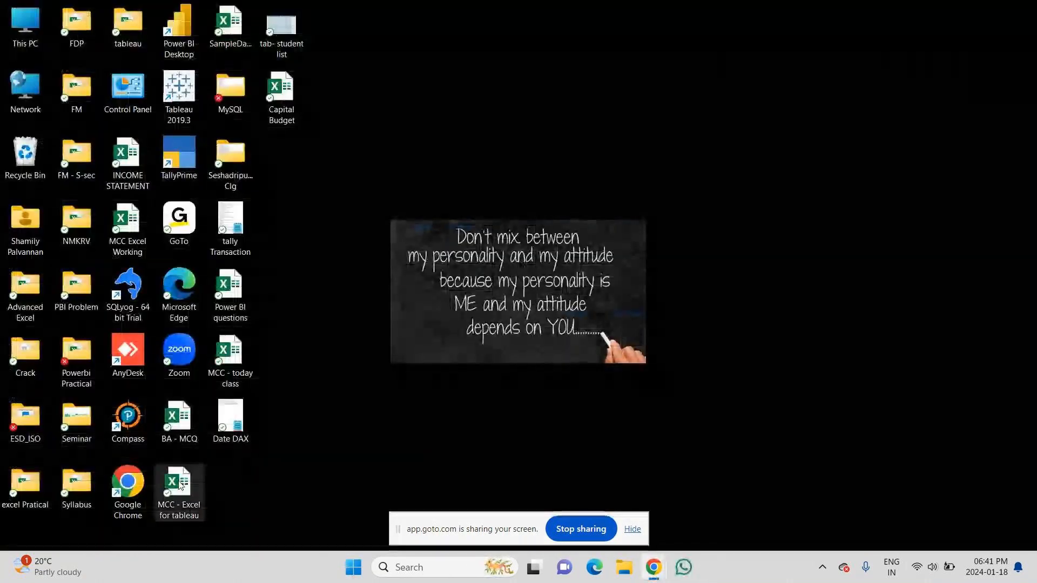
Open the MCC - today class workbook from the system's recommended recent files
left_click(180, 484)
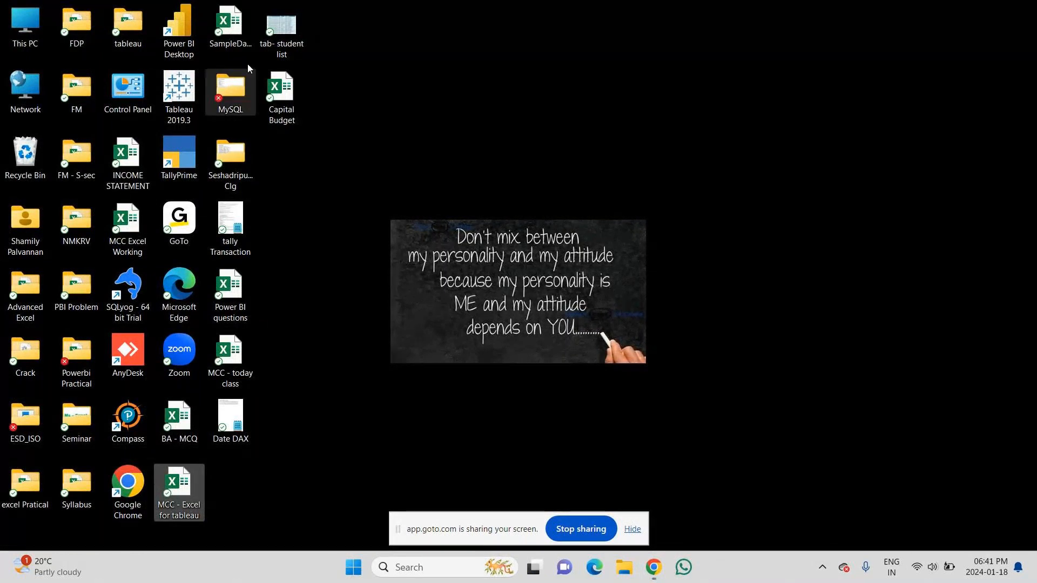
left_click(230, 27)
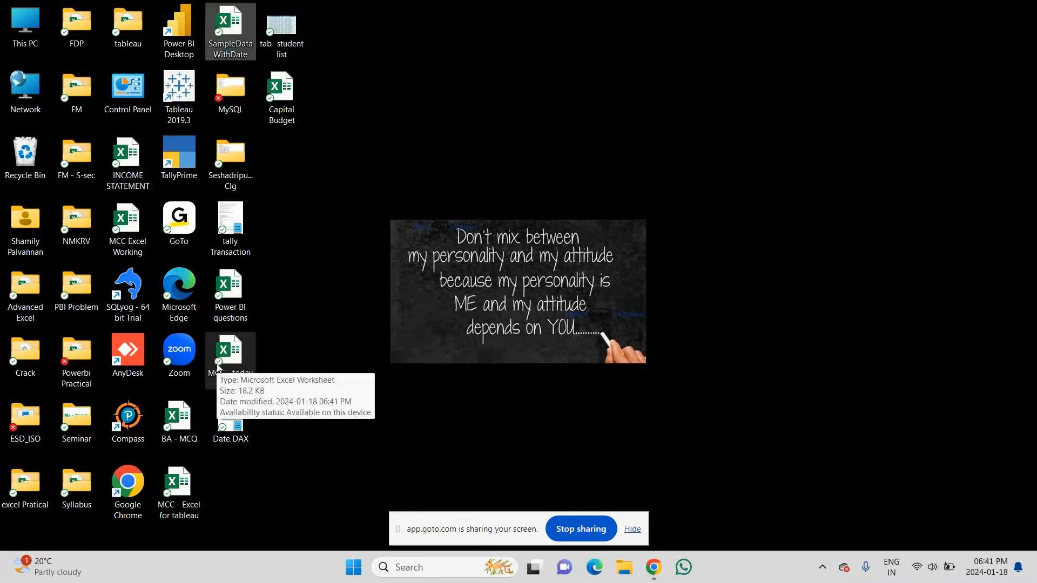
left_click(354, 566)
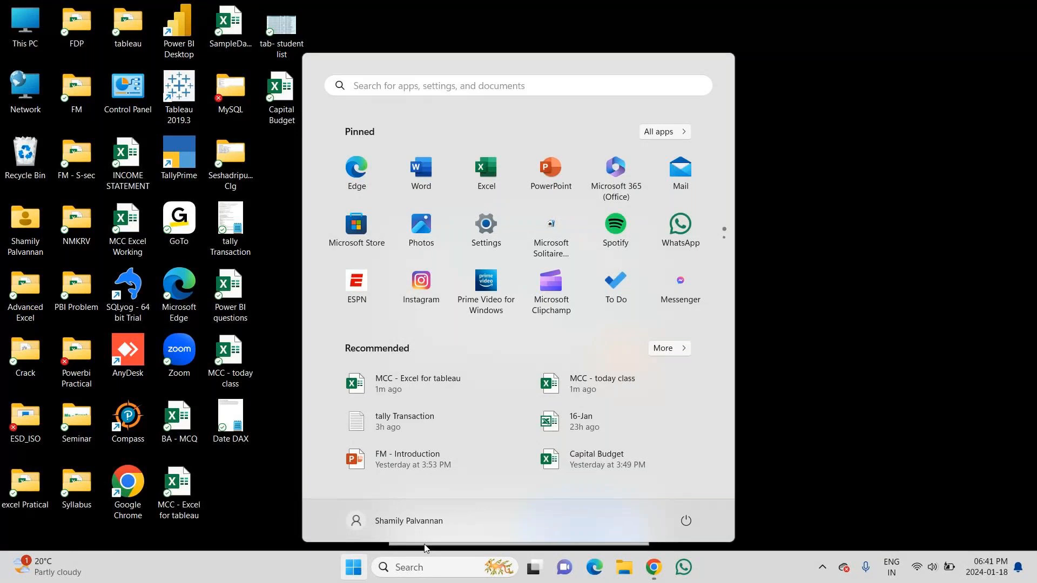
left_click(614, 398)
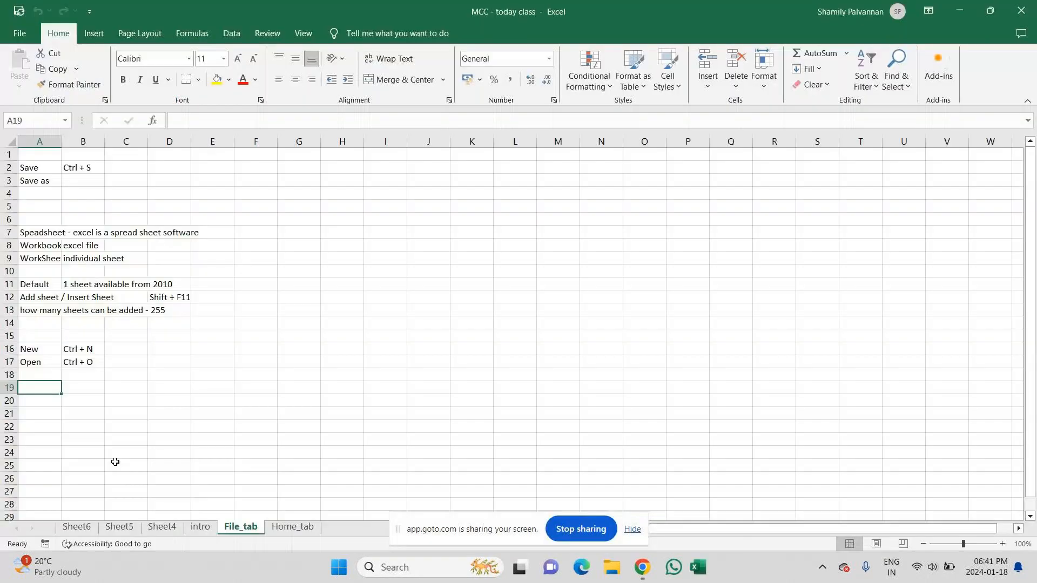
Review the copy's intro, File_tab and Home_tab sheets, and close the workbook
left_click(200, 526)
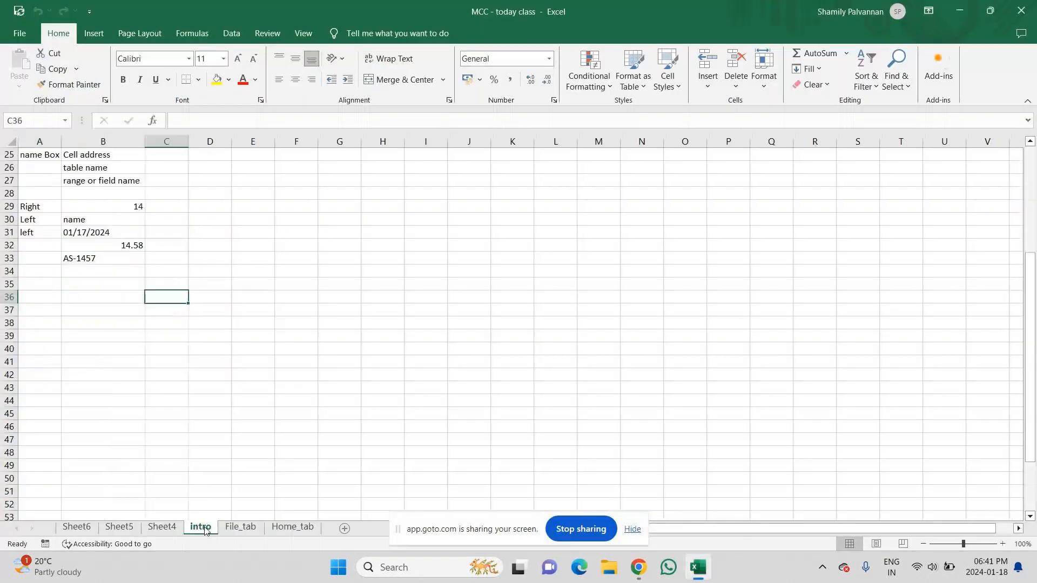
left_click(241, 526)
left_click(292, 527)
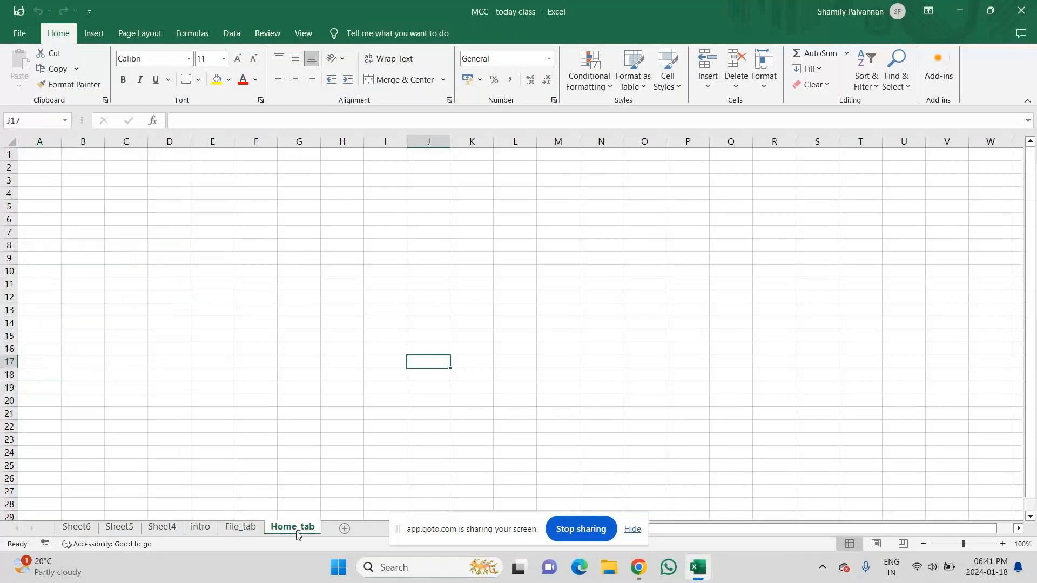
left_click(1021, 9)
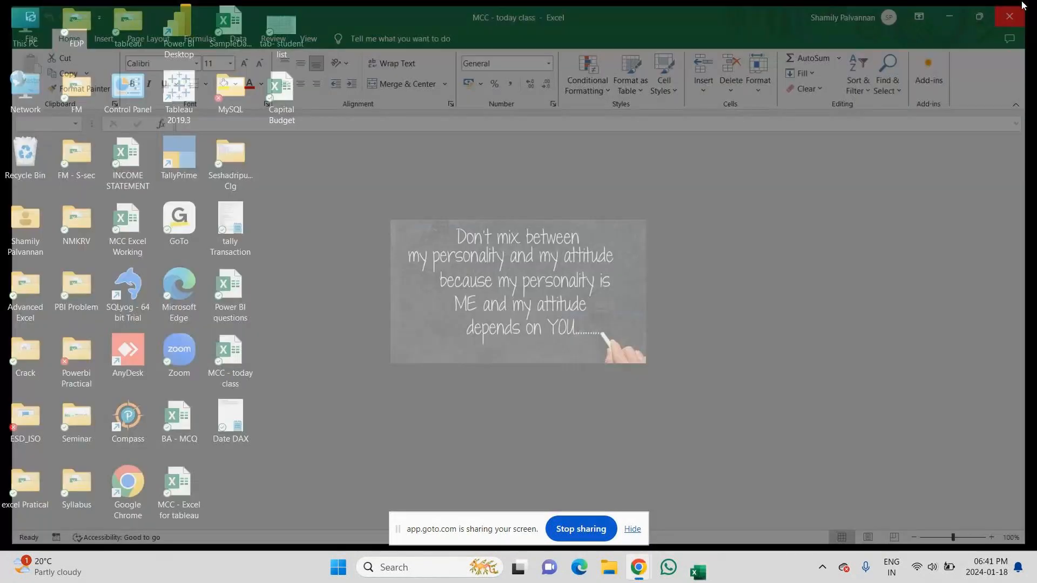
Reopen the MCC - Excel for tableau workbook from the desktop and select cell B1 on the File_tab sheet
double_click(172, 487)
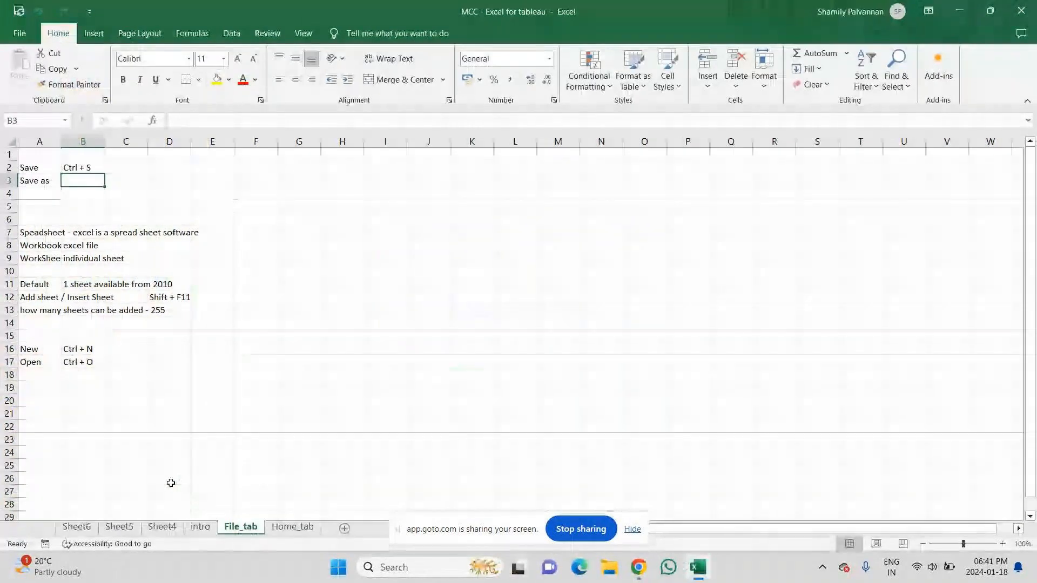
key("Up")
key("Up")
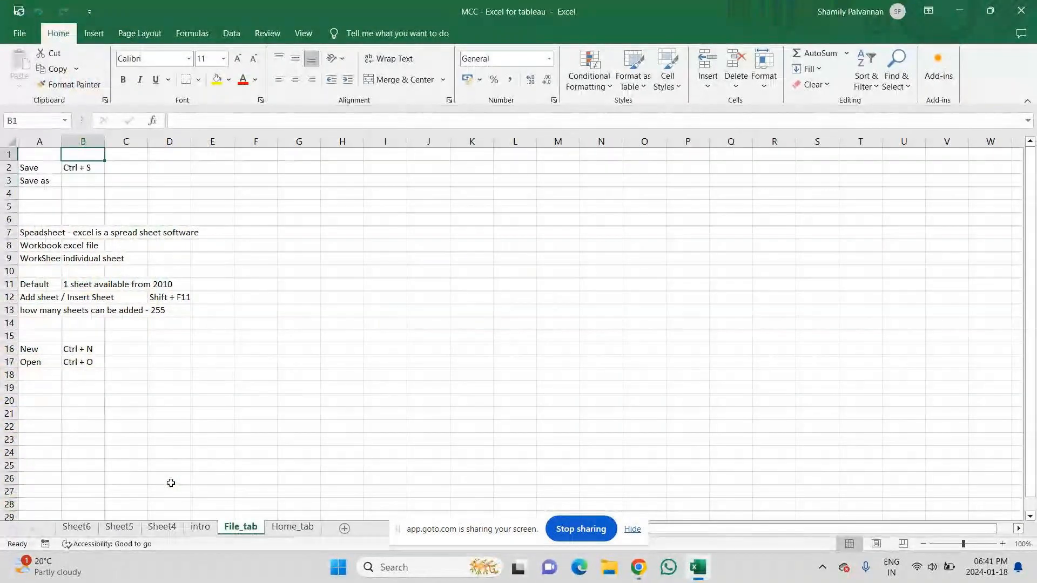
Switch to the intro sheet and move the cell selection up to C1 at the start of the notes
left_click(204, 530)
key("Up")
key("Up")
key("Up")
key("Up")
key("Up")
key("Up")
key("Up")
key("Up")
key("Up")
key("Up")
key("Up")
key("Up")
key("Up")
key("Up")
key("Up")
key("Up")
key("Up")
key("Up")
key("Up")
key("Up")
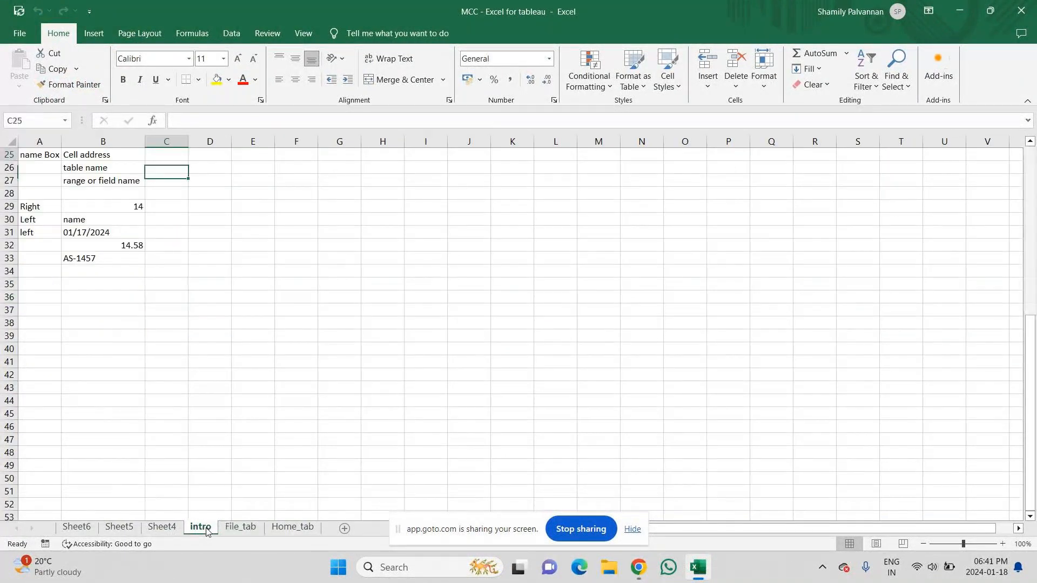
key("Up")
key("Up")
key("Up")
key("Up")
key("Up")
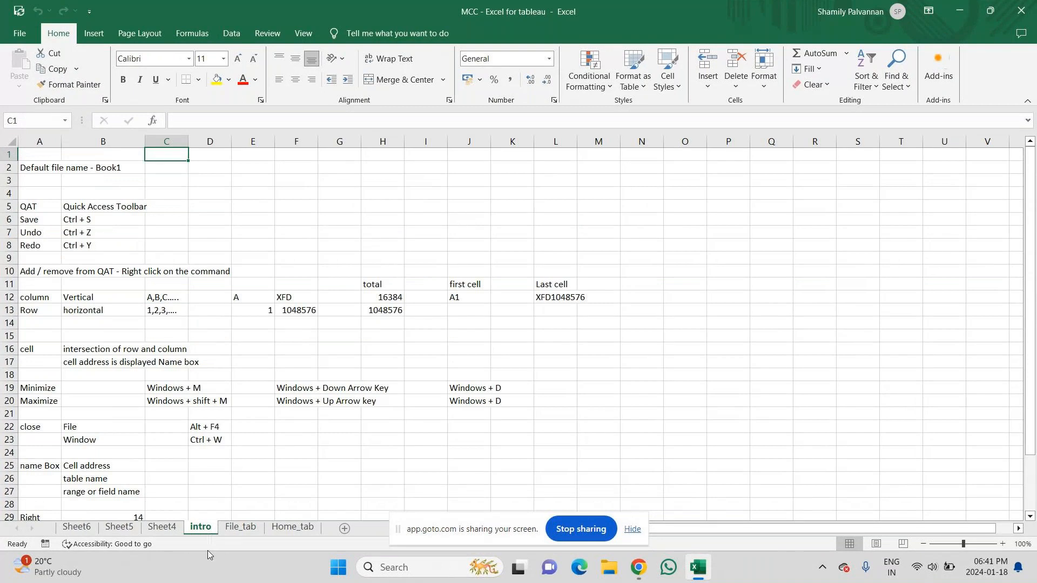
Enter F12 in cell B3 beside the Save as note on the File_tab sheet
left_click(236, 528)
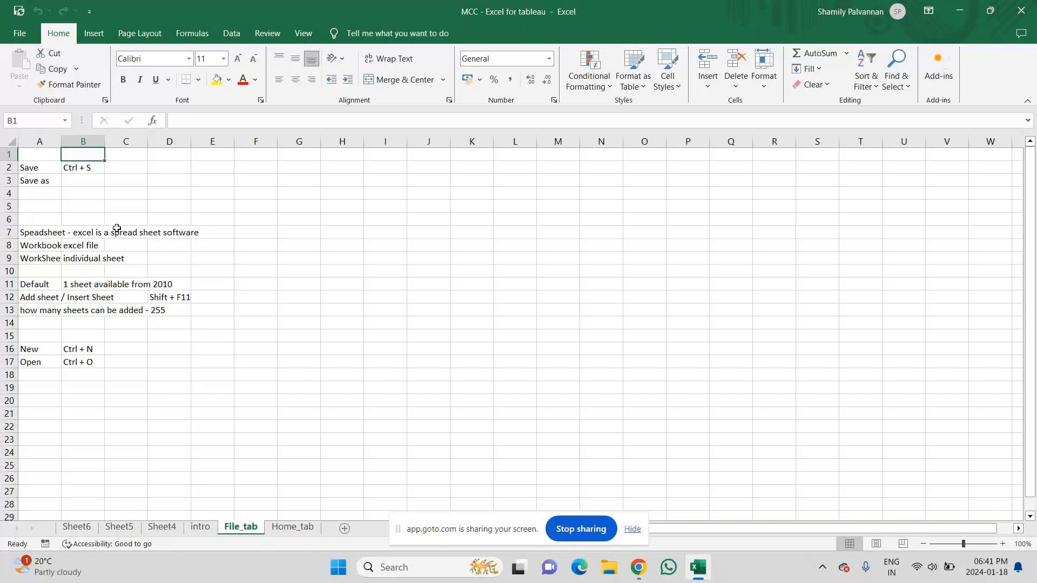
left_click(84, 179)
type("F")
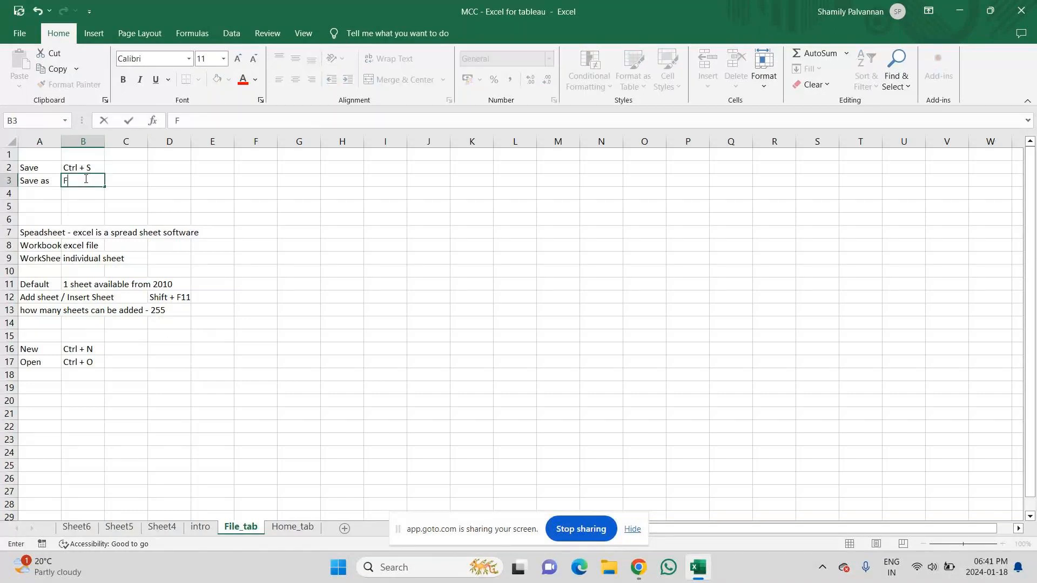
type("12")
key("Return")
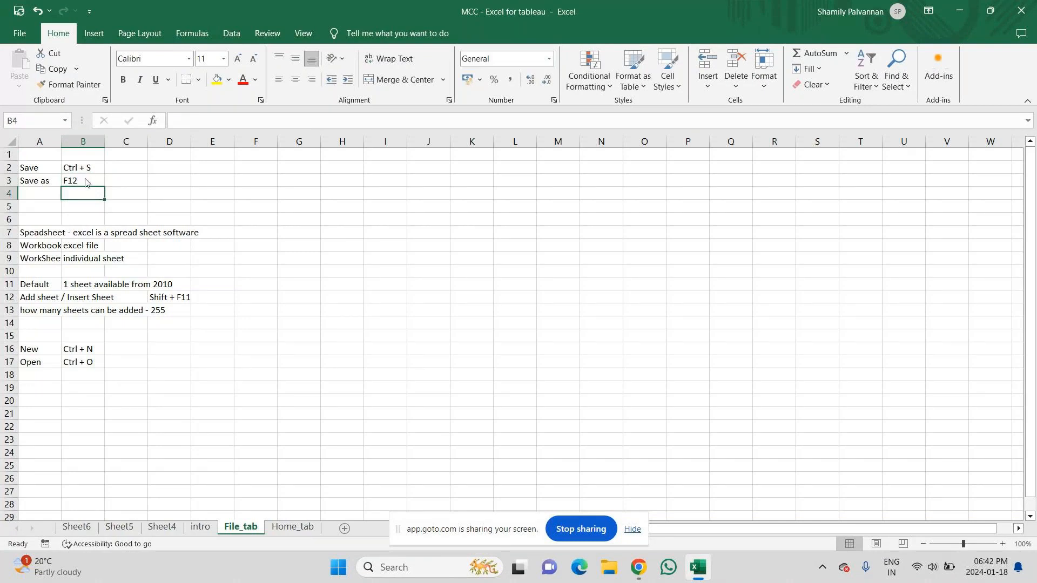
Save the File_tab sheet to the Desktop as a PDF named MCC - Excel for tableau
key("F12")
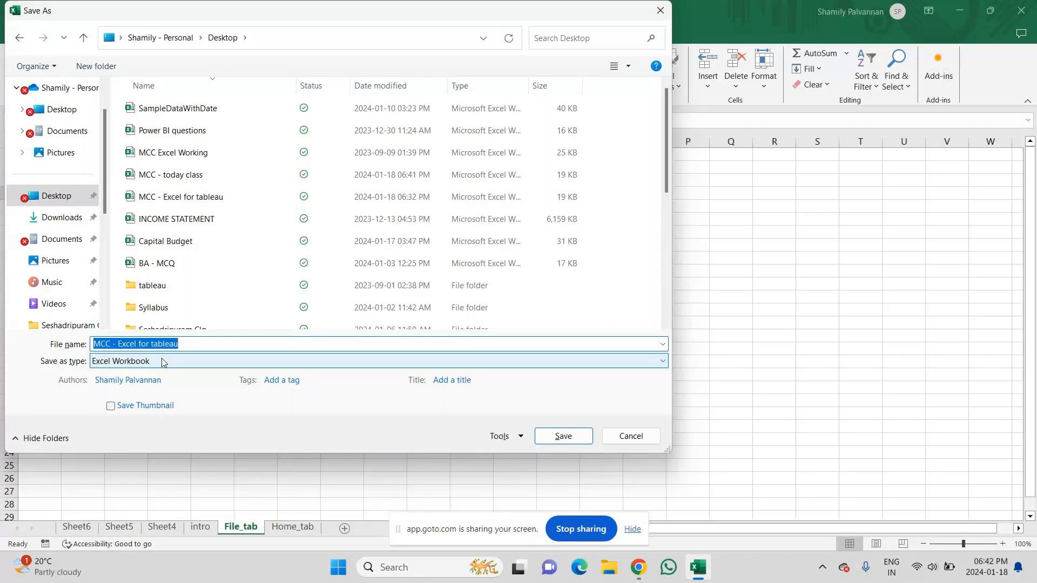
left_click(162, 362)
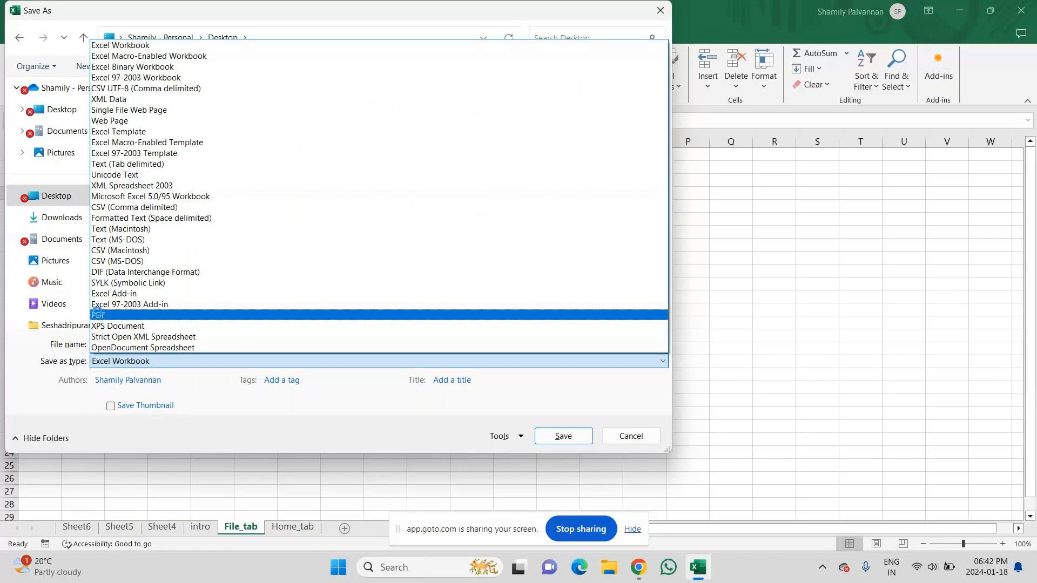
left_click(97, 314)
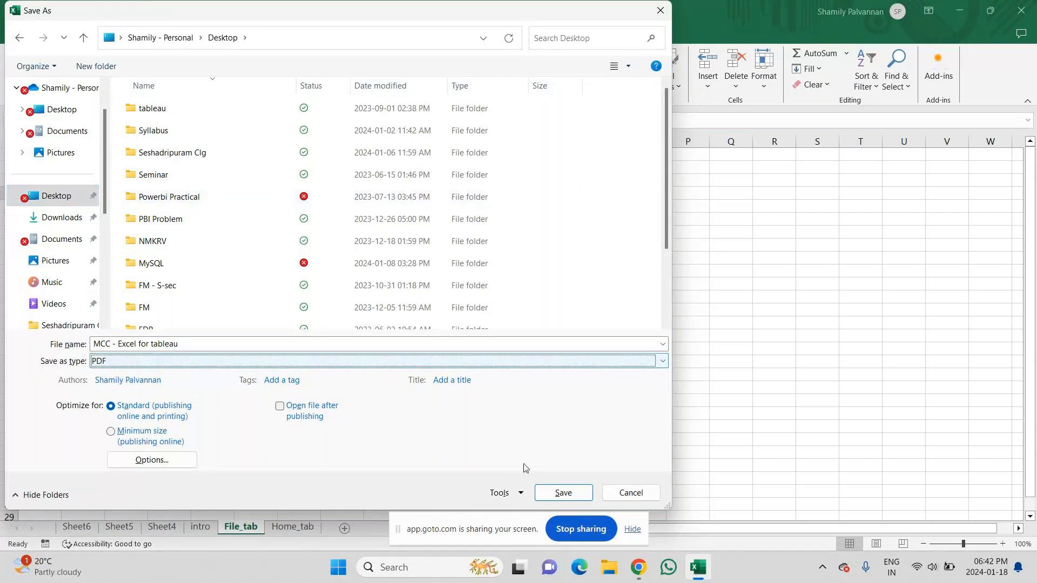
left_click(577, 492)
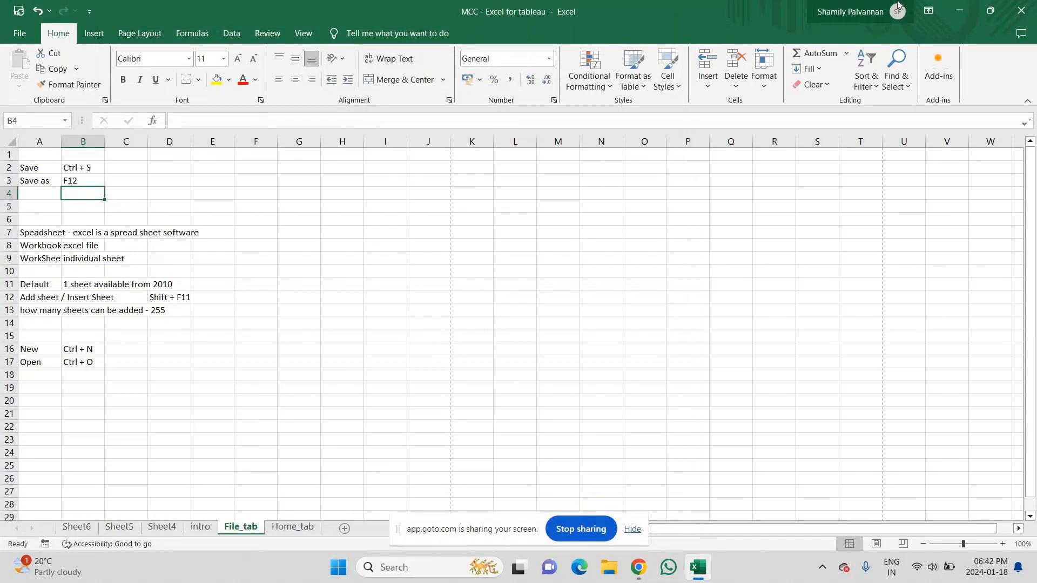
Open the MCC - Excel for tableau PDF from the desktop, review its contents, close it and select its file
left_click(963, 8)
double_click(225, 489)
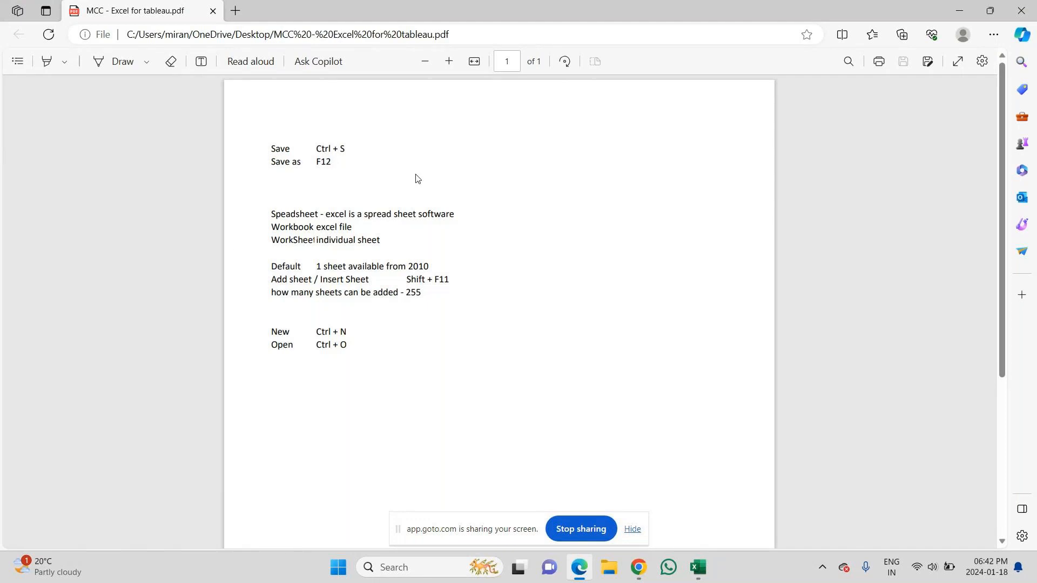
left_click(1020, 11)
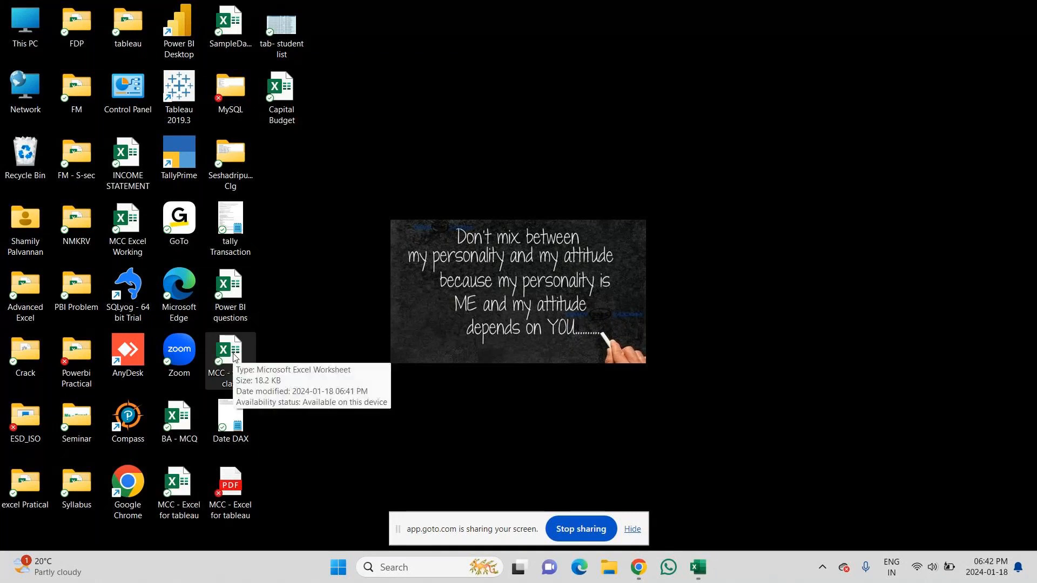
left_click(234, 493)
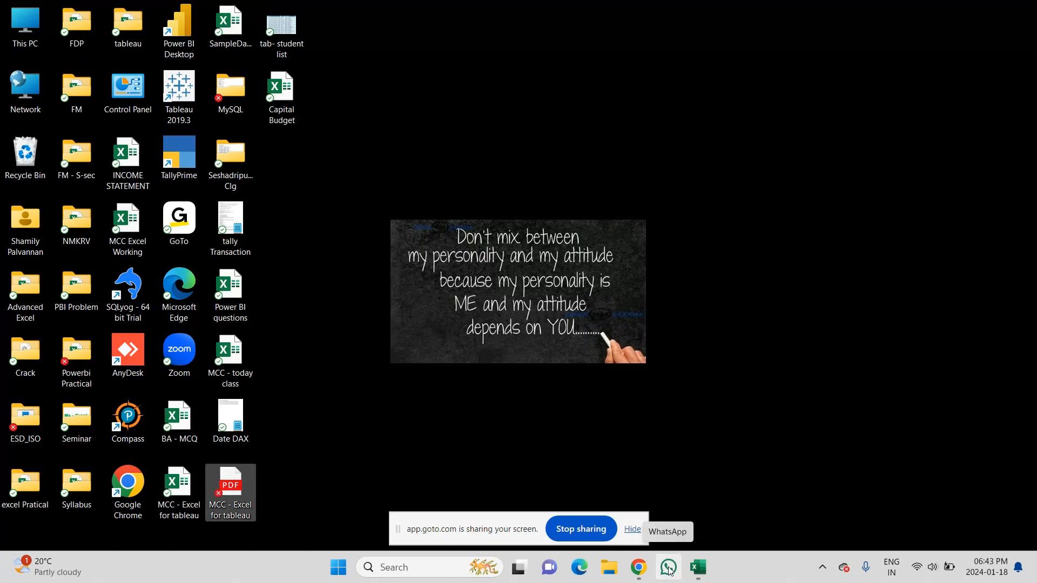
Switch back to the Excel workbook and highlight the Save row, followed by the Save as row
left_click(697, 568)
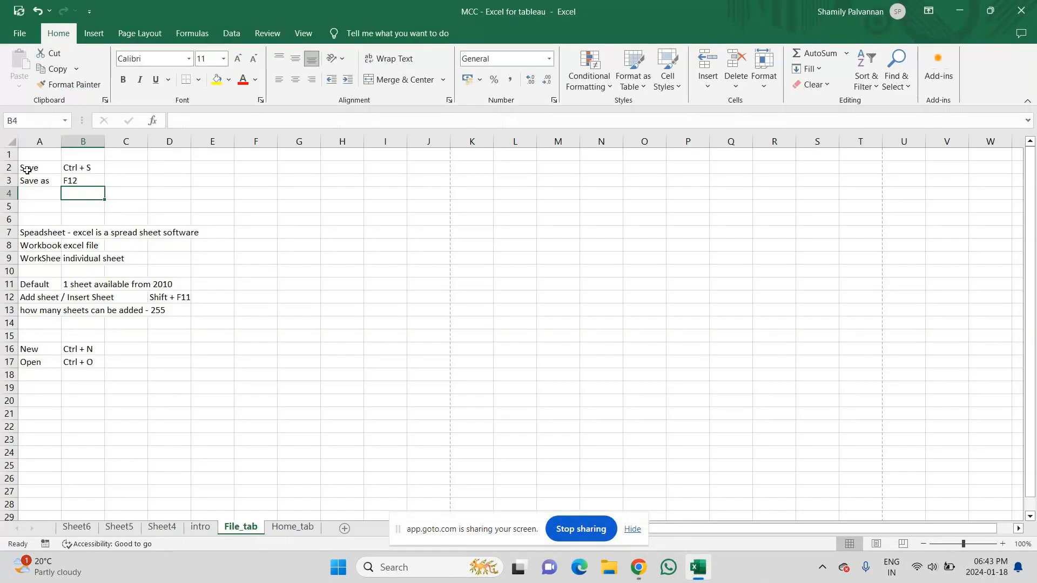
left_click(8, 167)
left_click(4, 180)
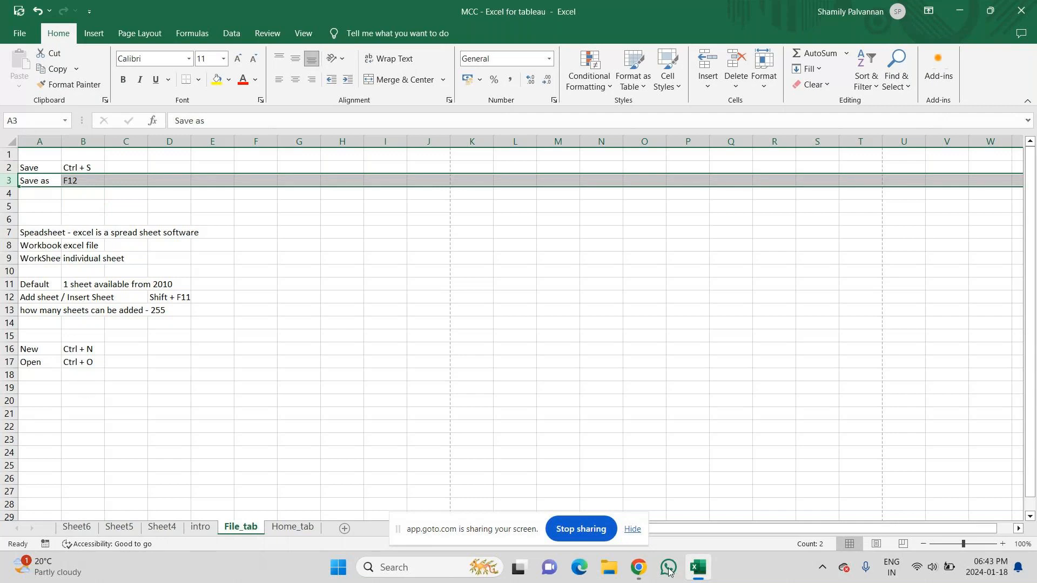
Show the workbook's file commands, check the GoTo meeting chat for messages, and return to Excel
left_click(19, 35)
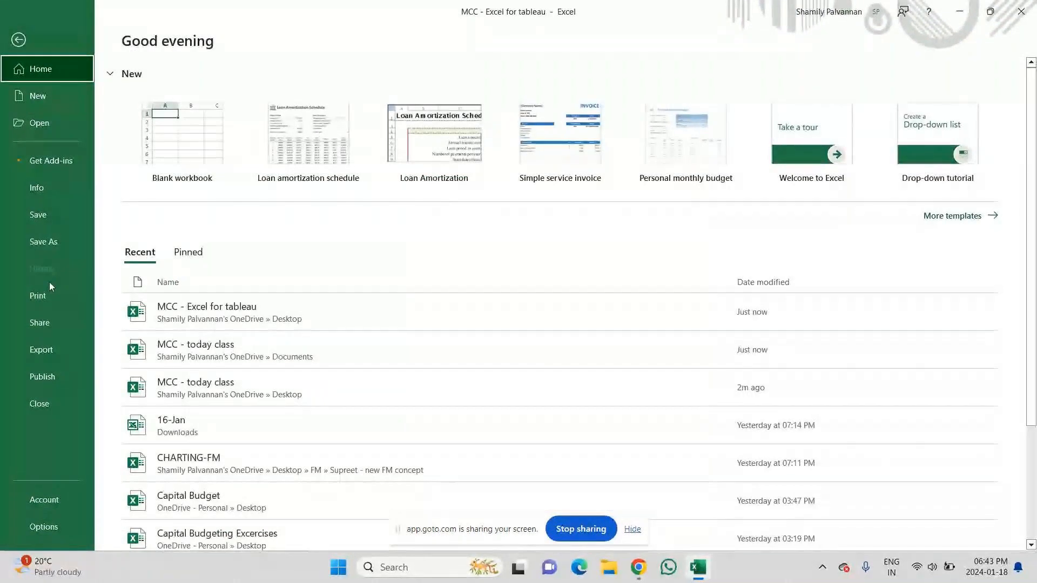
key("alt+Tab")
key("alt+Tab")
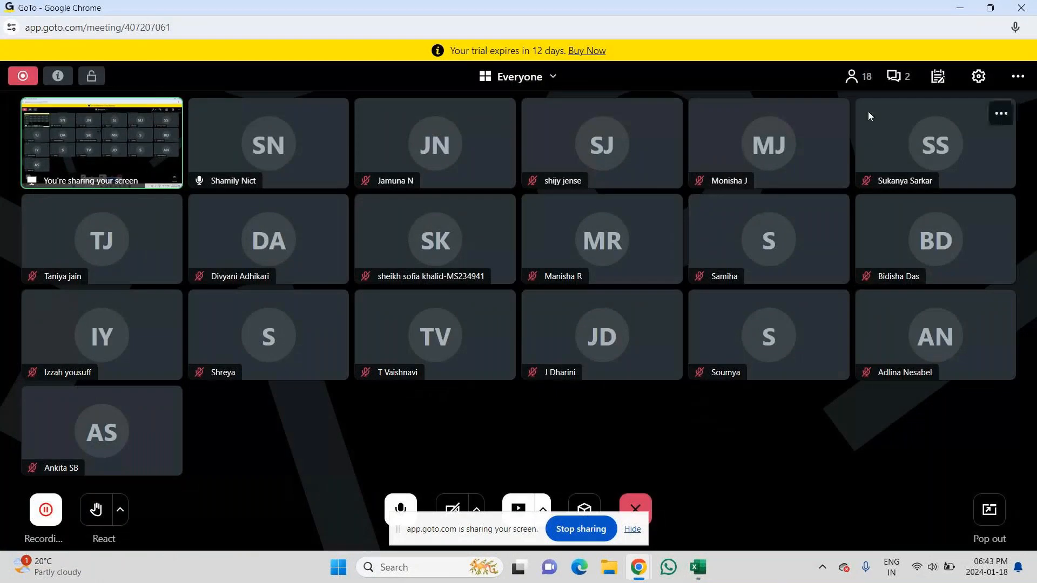
left_click(894, 79)
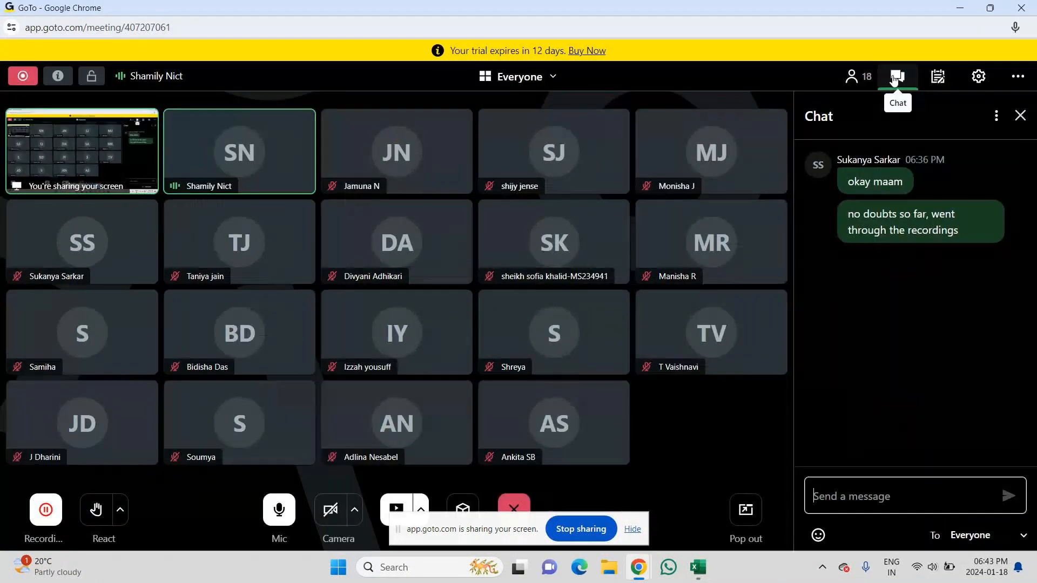
left_click(1021, 116)
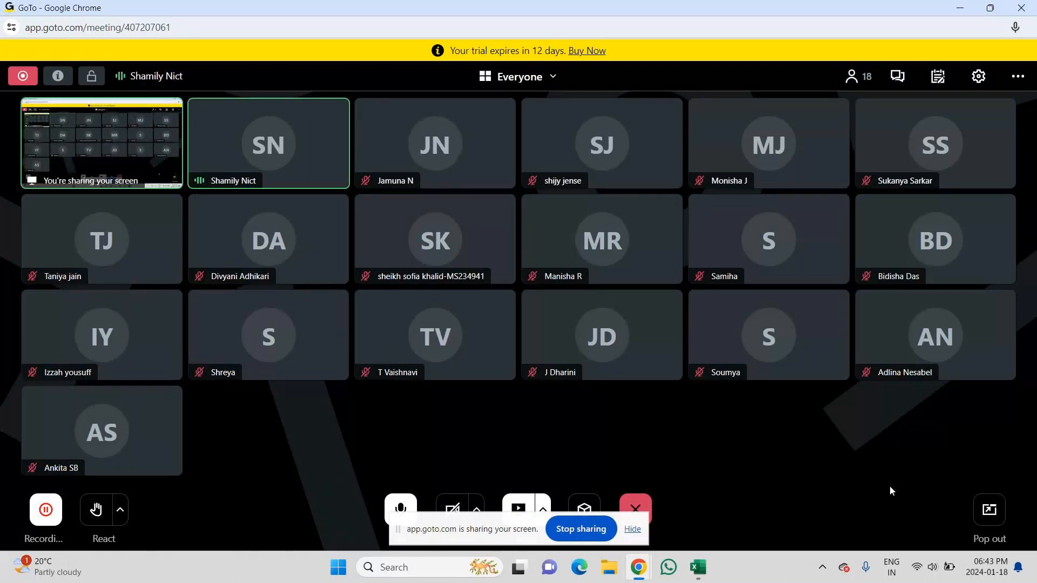
key("alt+Tab")
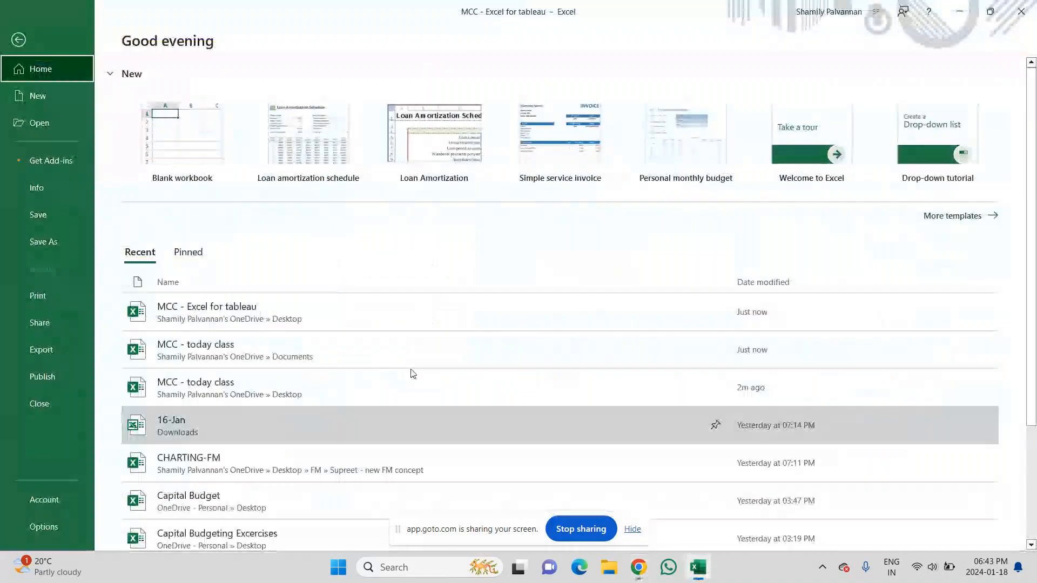
Add a Print note in cell A19 of the File_tab sheet with its shortcut Ctrl + P in B19
left_click(33, 295)
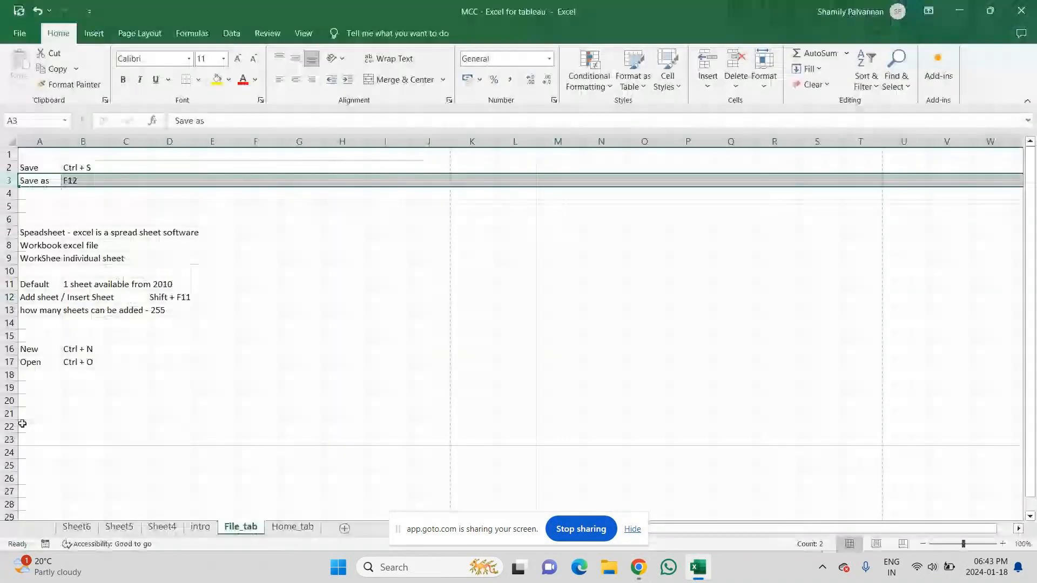
left_click(33, 387)
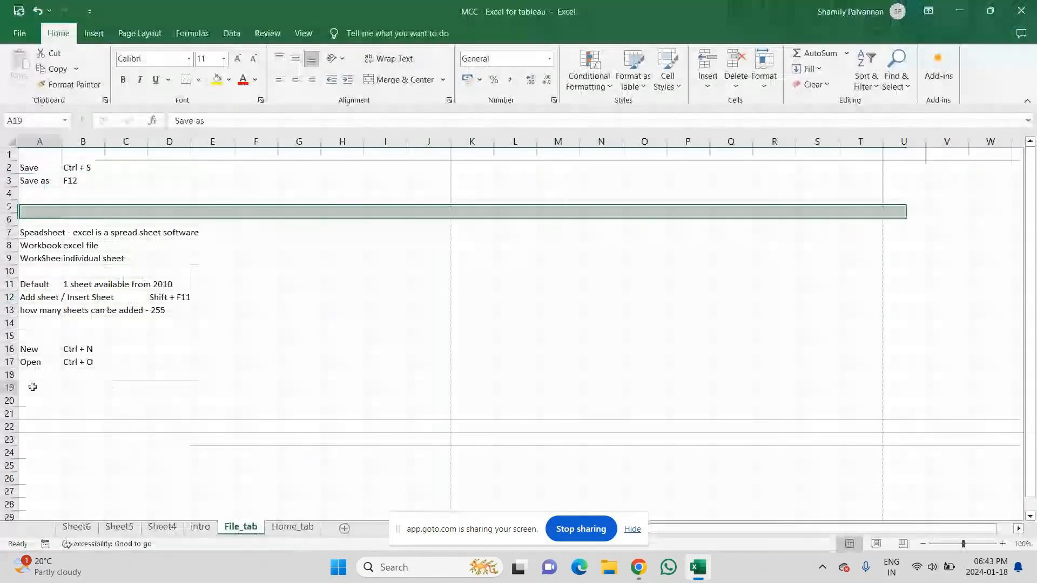
type("Print")
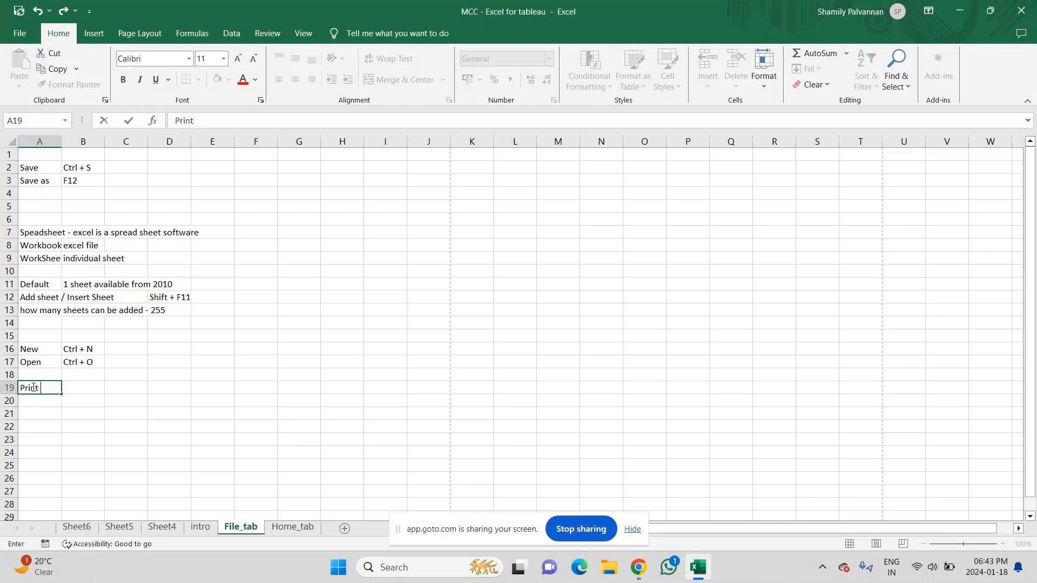
key("Tab")
type("Ctrl + ")
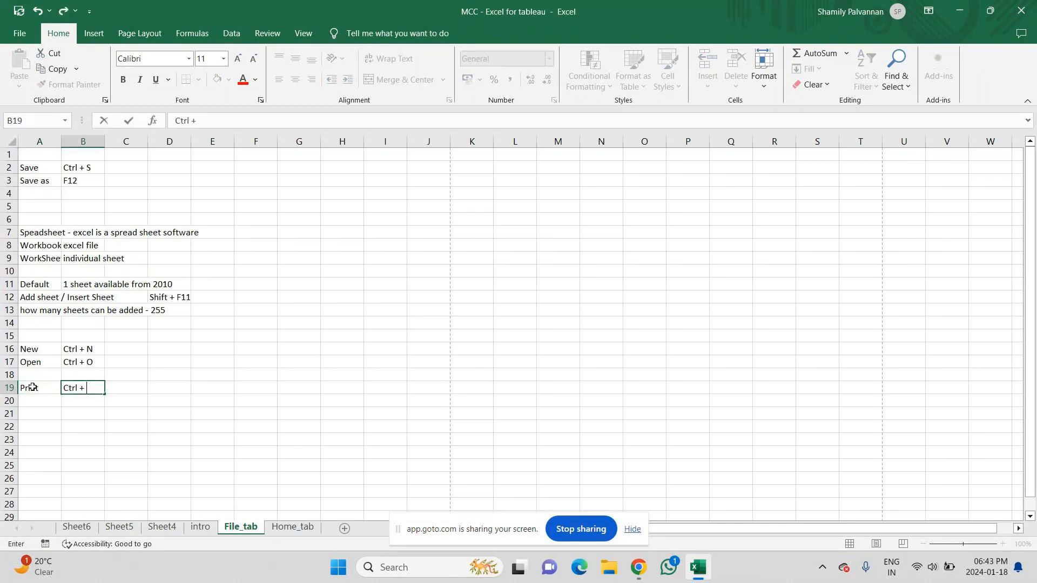
type("P")
key("Return")
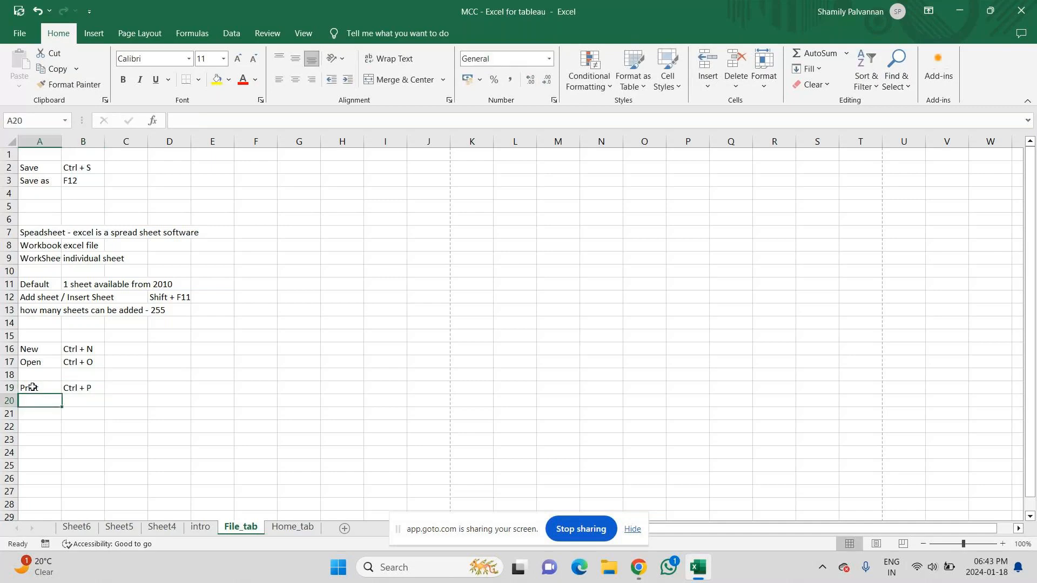
Open the print settings for the File_tab sheet and view the choices for what to print
left_click(20, 34)
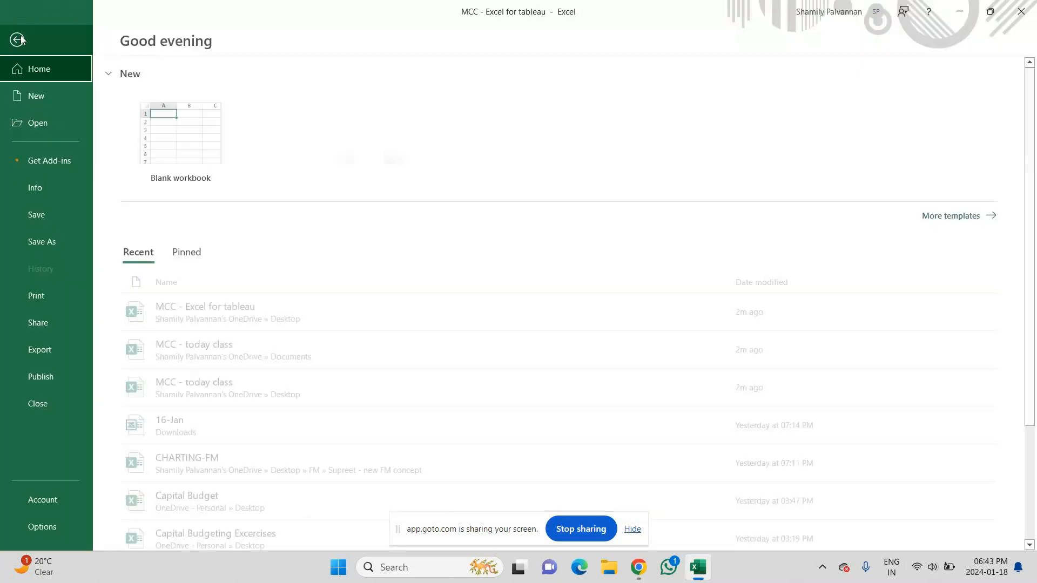
key("ctrl+p")
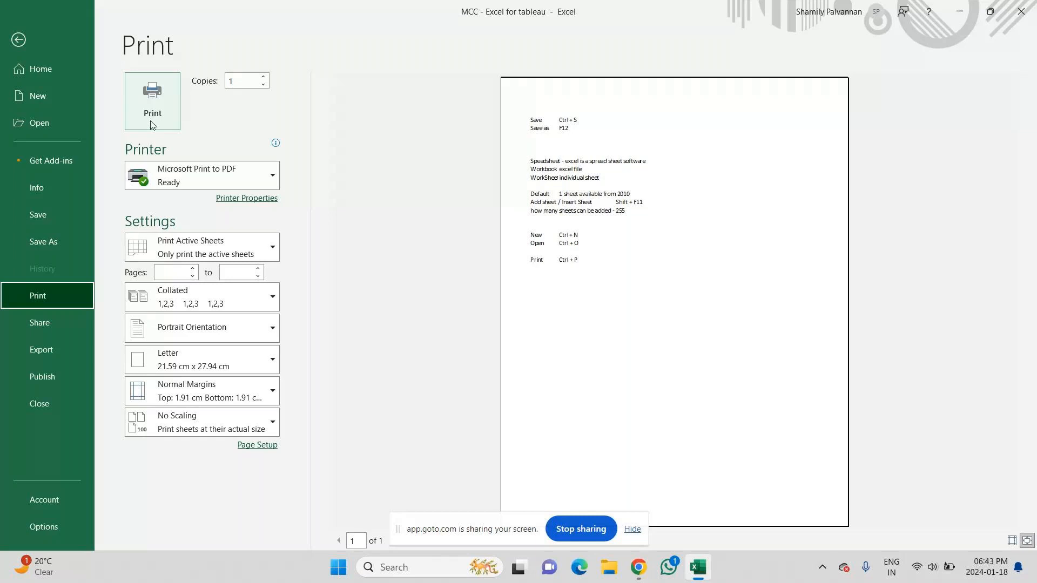
left_click(267, 249)
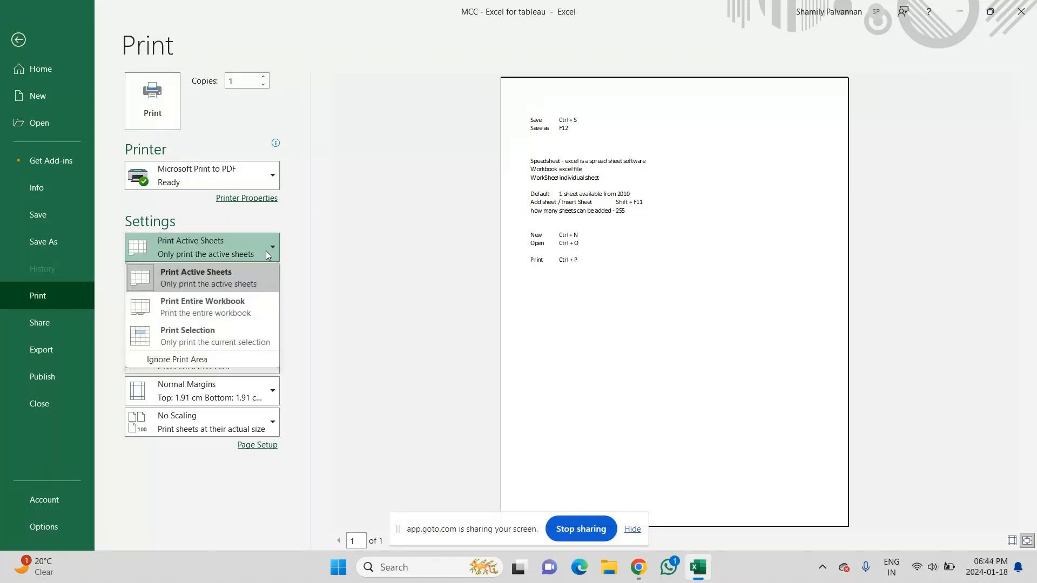
left_click(402, 335)
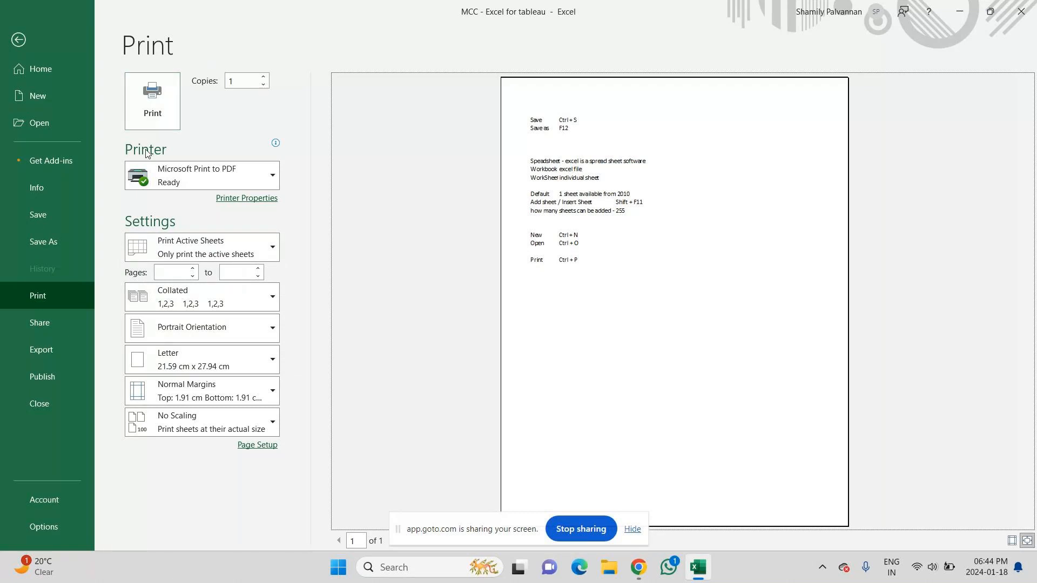
Set the number of print copies to 3
left_click(263, 78)
left_click(262, 77)
left_click(241, 83)
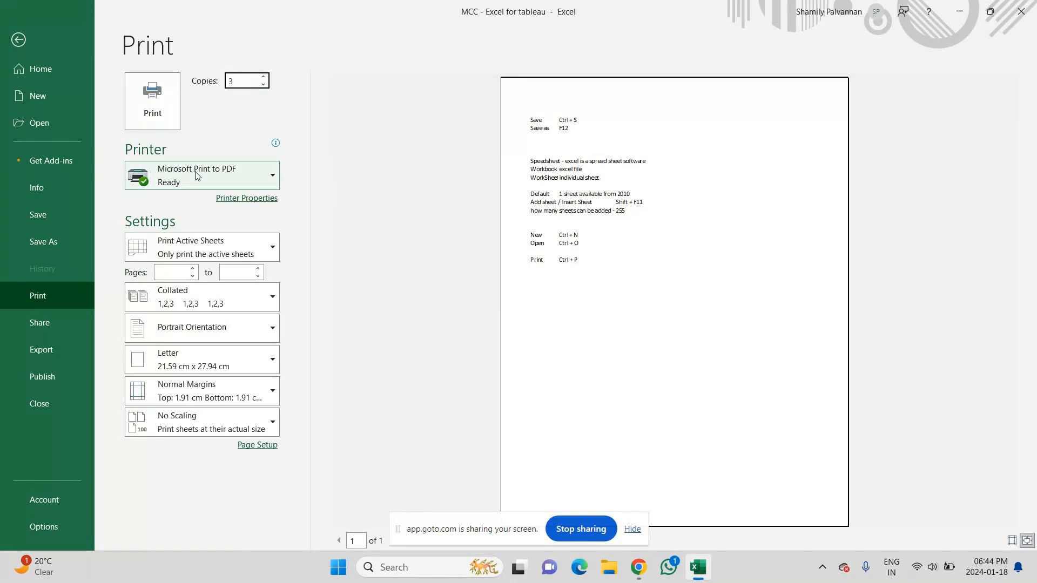
Review the list of available printers without changing the printer, and return to the File_tab sheet
left_click(270, 180)
left_click(270, 179)
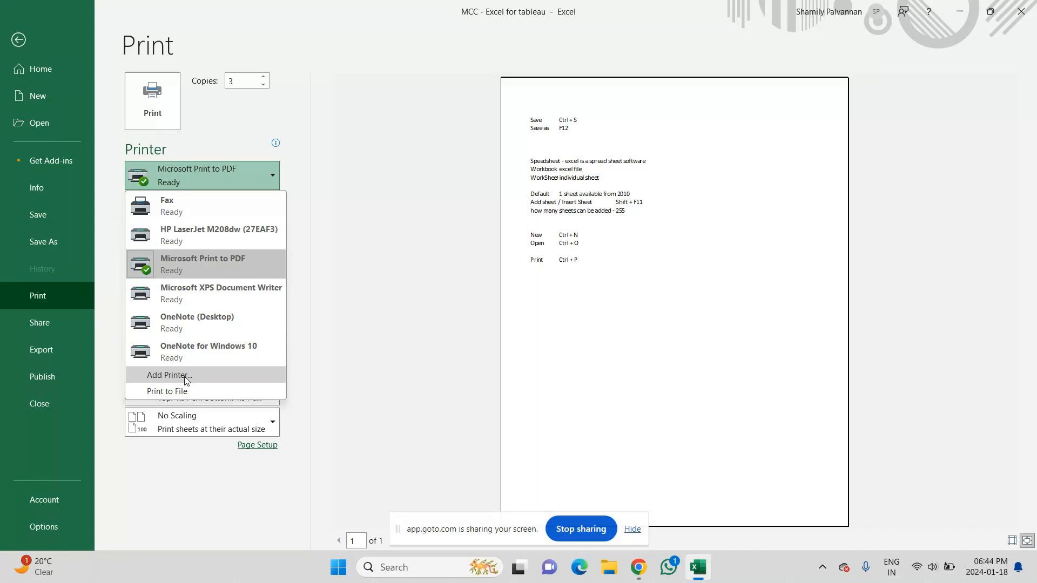
left_click(386, 347)
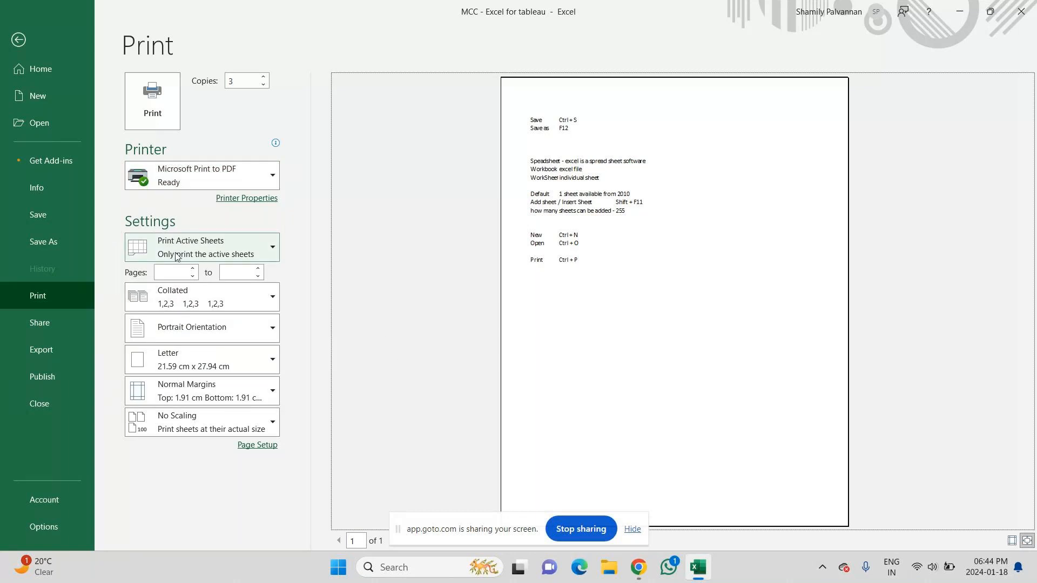
left_click(17, 38)
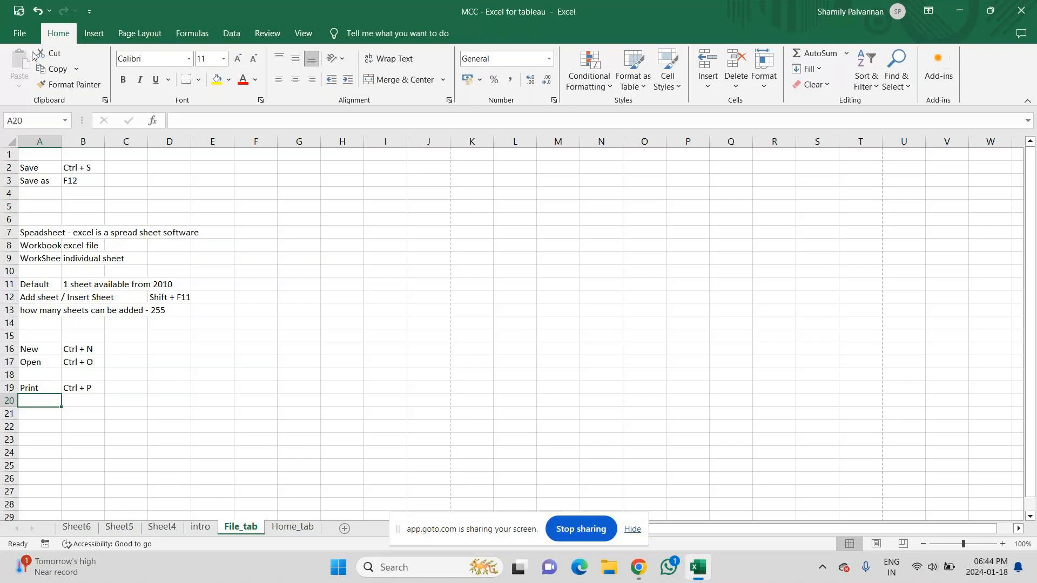
View the print preview of the File_tab sheet and return to the worksheet
left_click(26, 34)
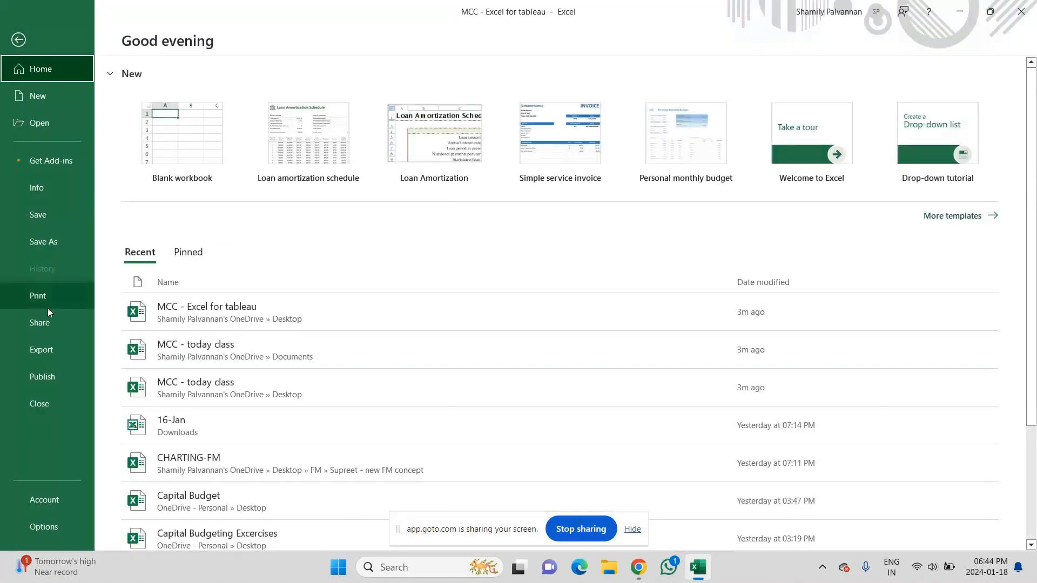
left_click(46, 301)
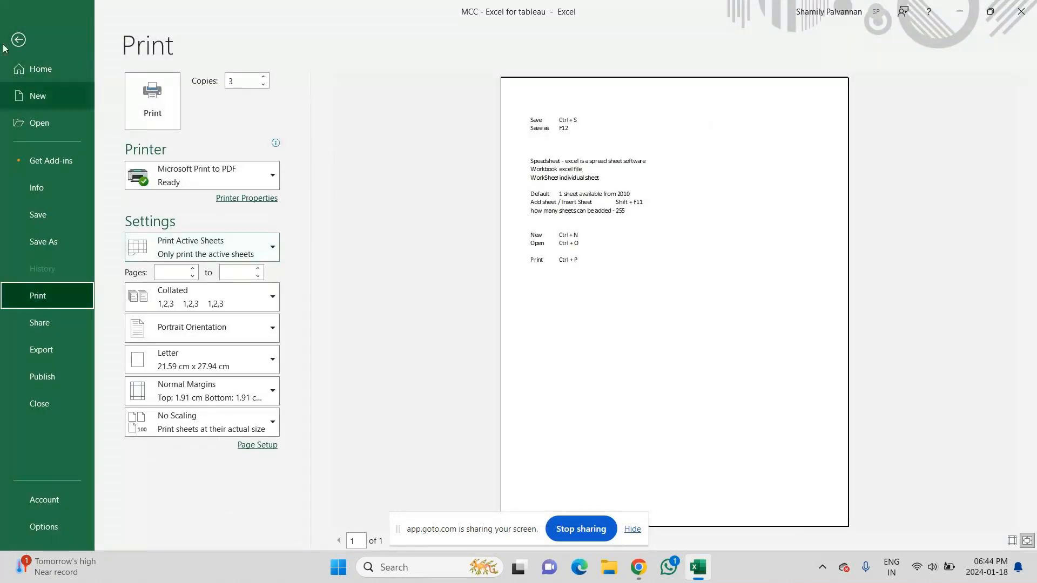
left_click(6, 44)
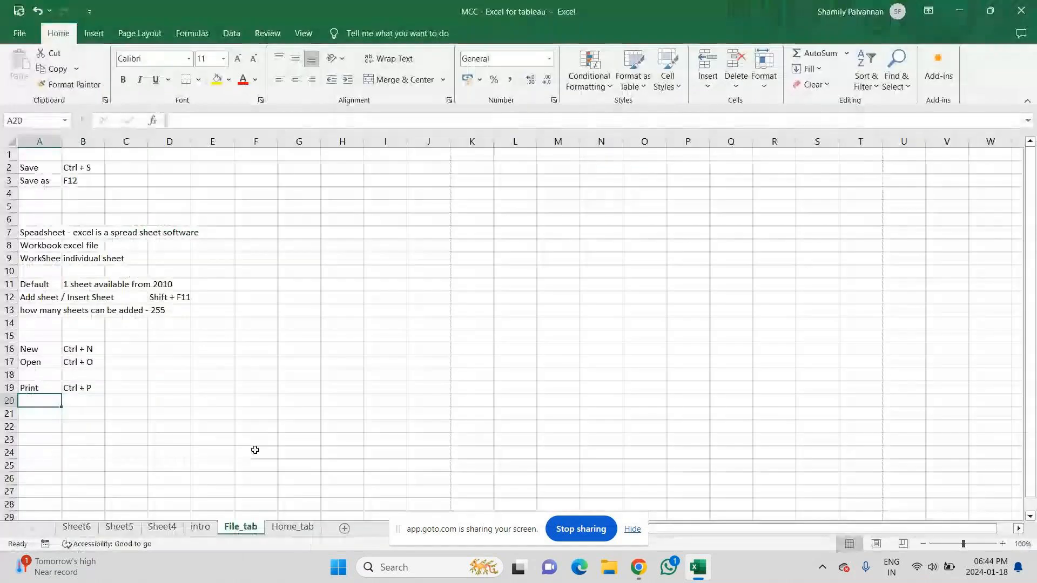
Change what to print from the active sheets to the entire workbook in the print settings
left_click(21, 33)
left_click(42, 296)
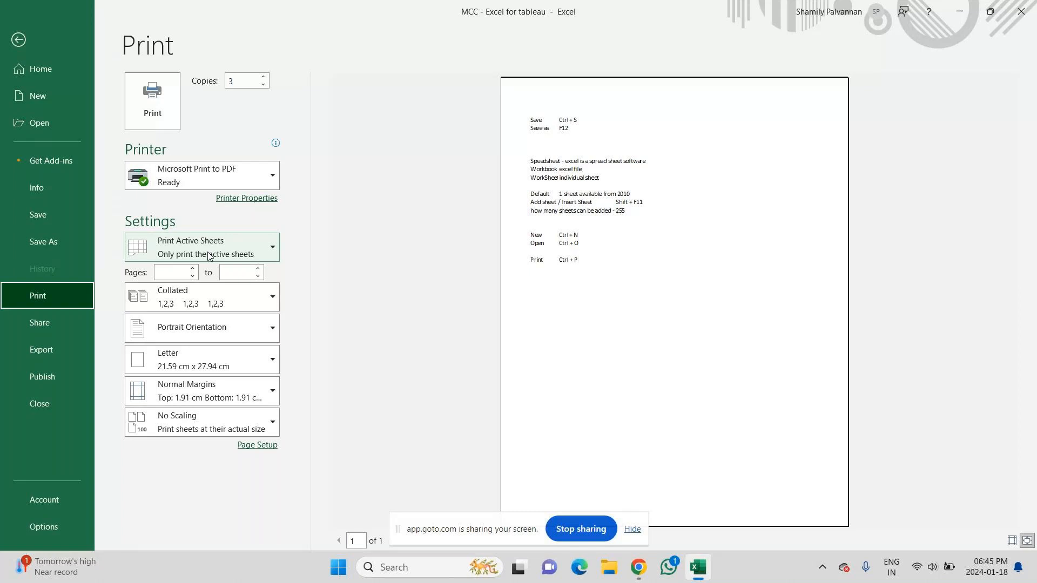
left_click(270, 248)
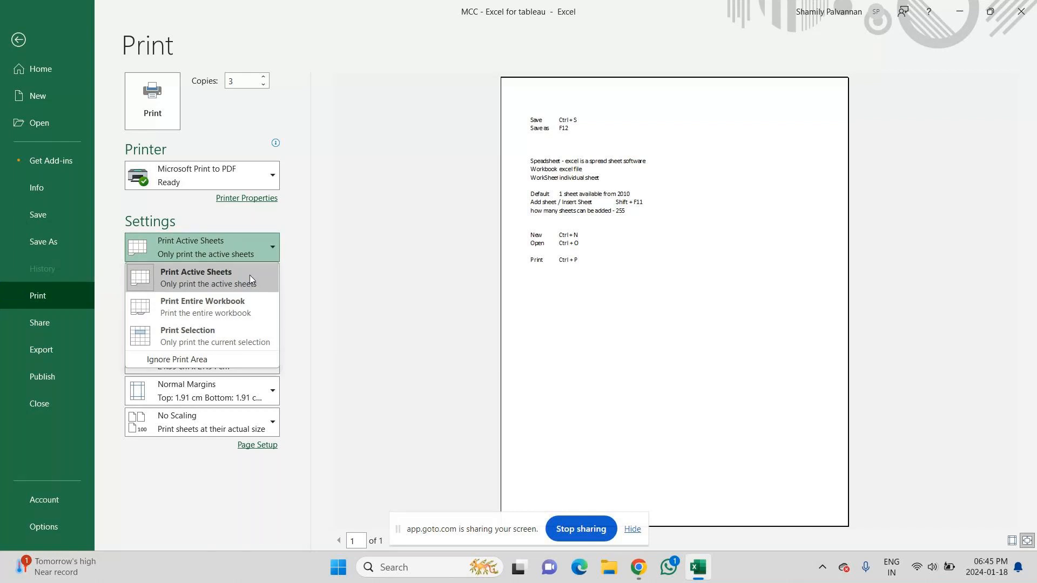
left_click(225, 307)
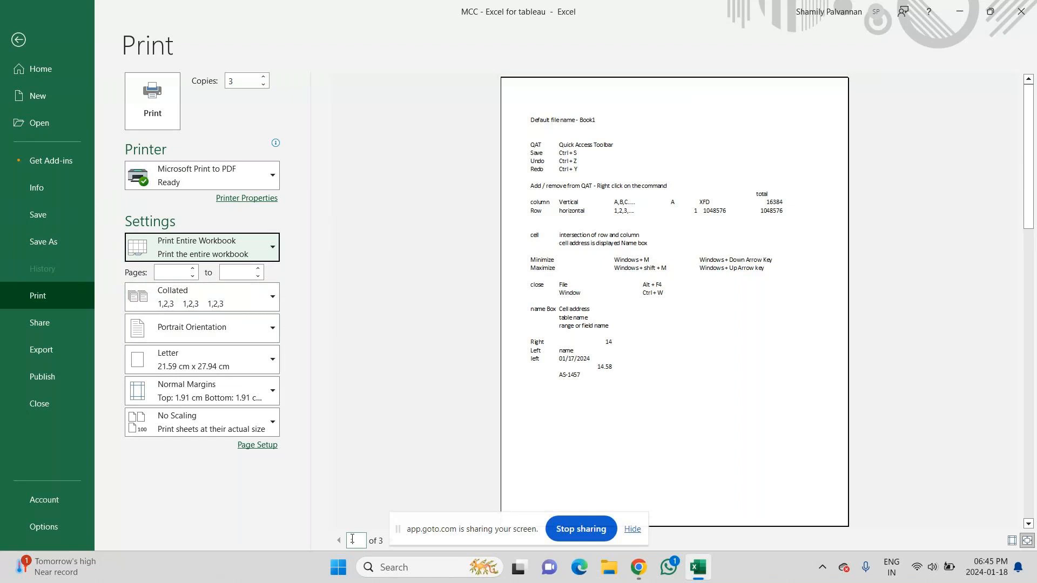
Page through the entire workbook's print preview to page 3 and return to the File_tab sheet
left_click(632, 531)
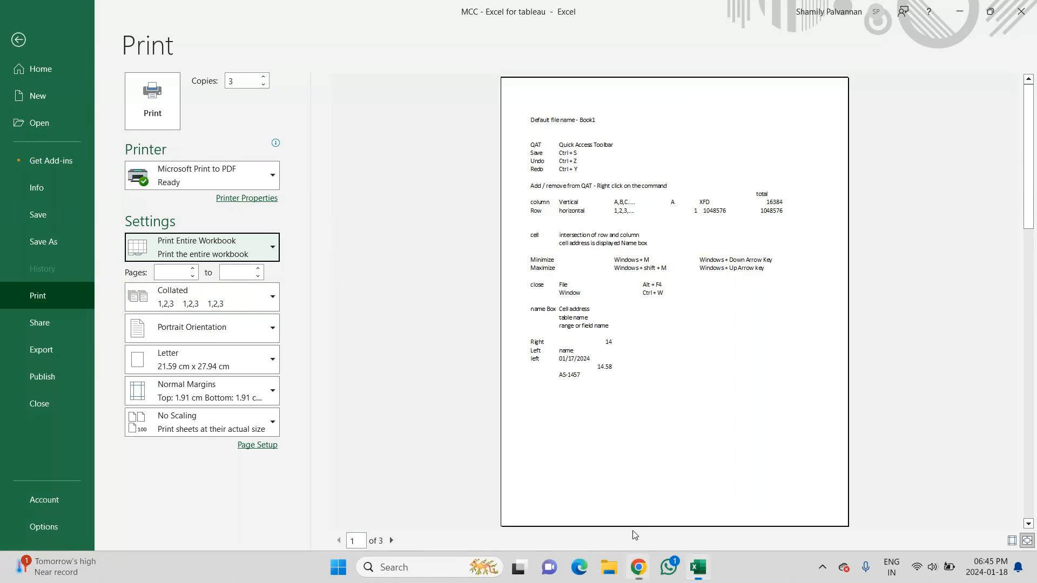
left_click(391, 541)
left_click(390, 540)
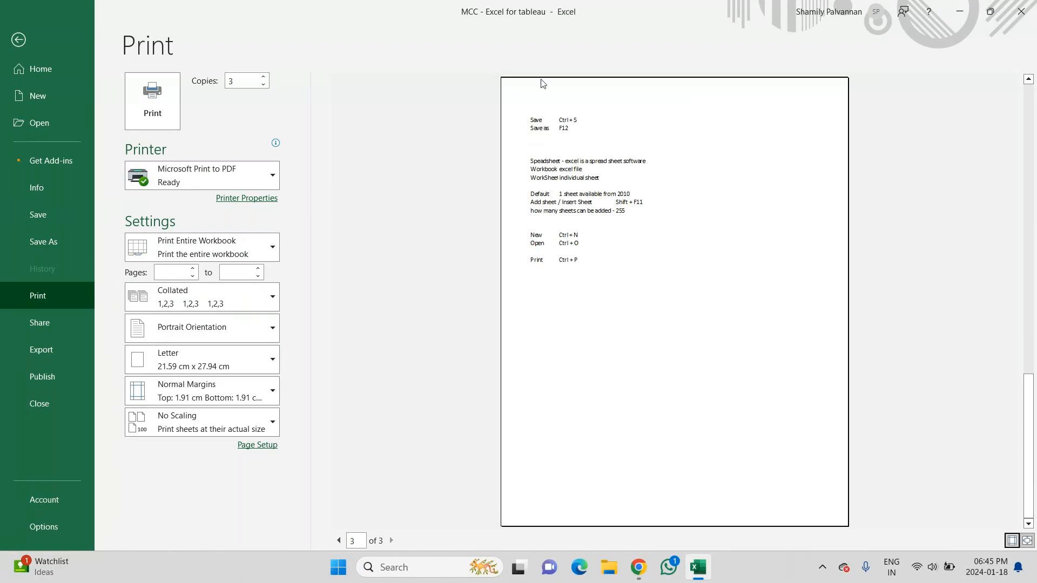
left_click(18, 40)
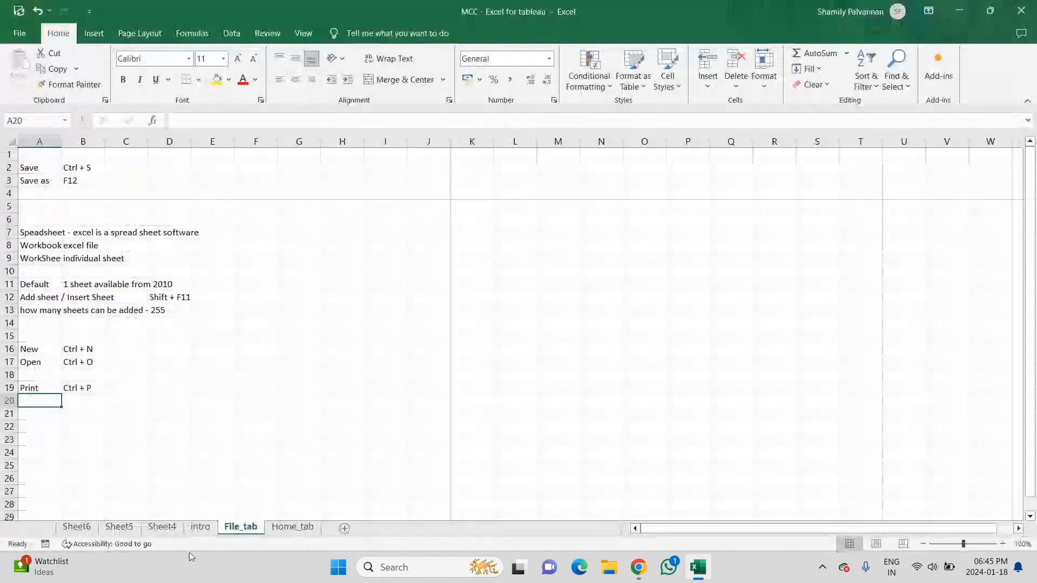
Examine the print page areas on the intro sheet by highlighting columns A to I and the columns starting at J
left_click(201, 530)
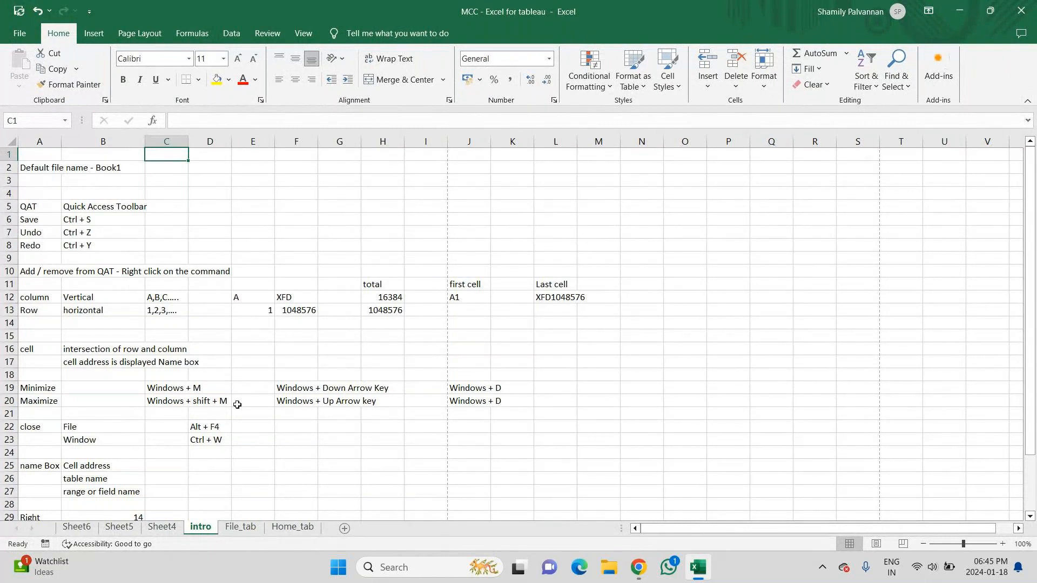
left_click(448, 141)
left_click(198, 301)
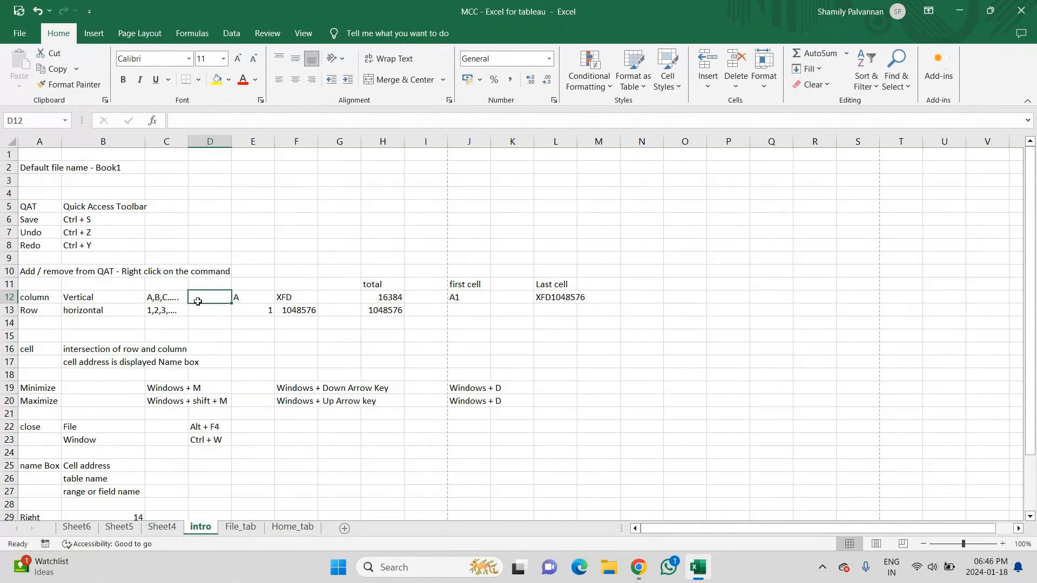
left_click_drag(32, 140, 431, 162)
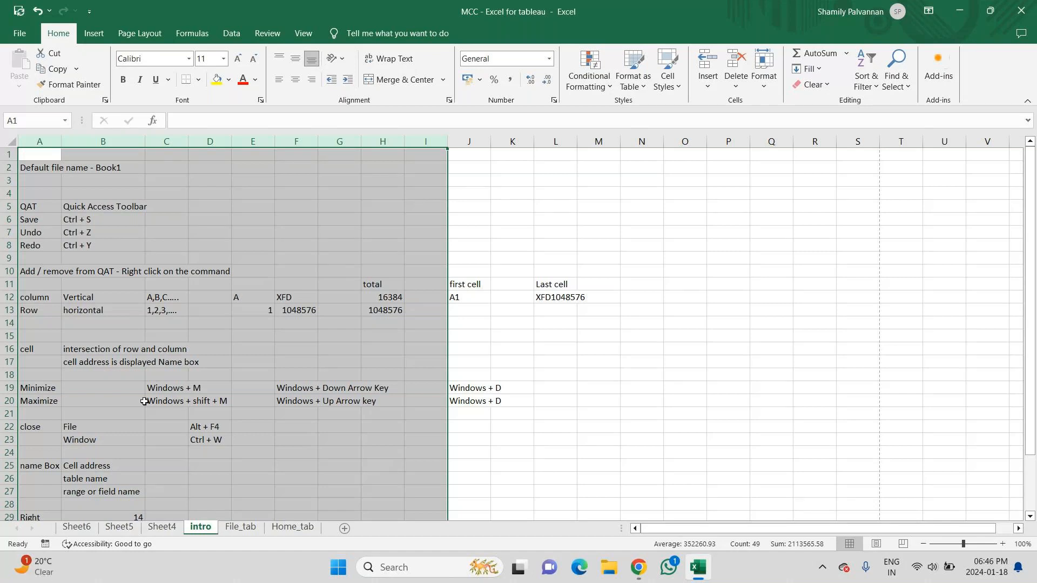
left_click(21, 34)
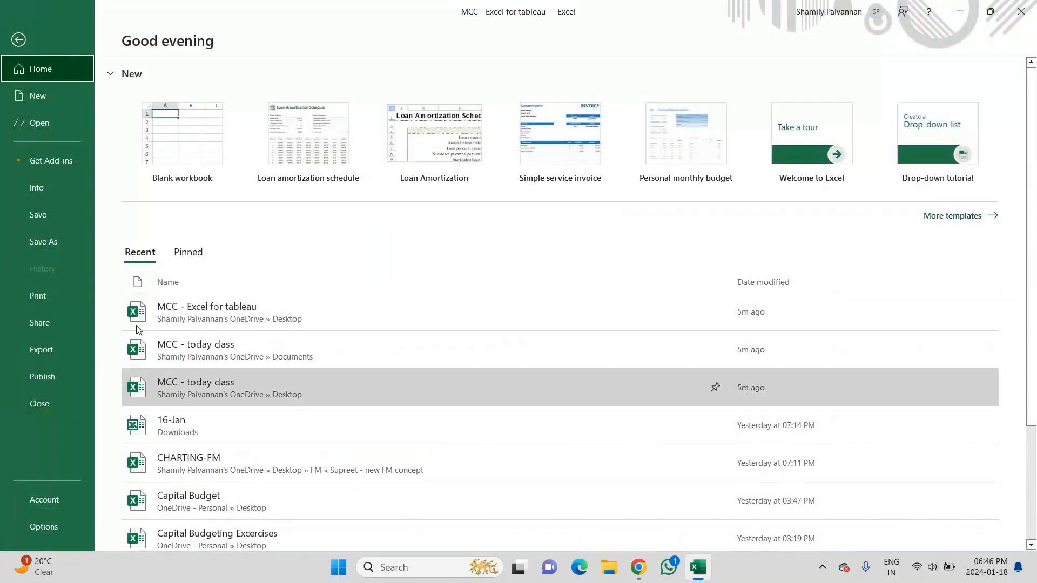
left_click(18, 41)
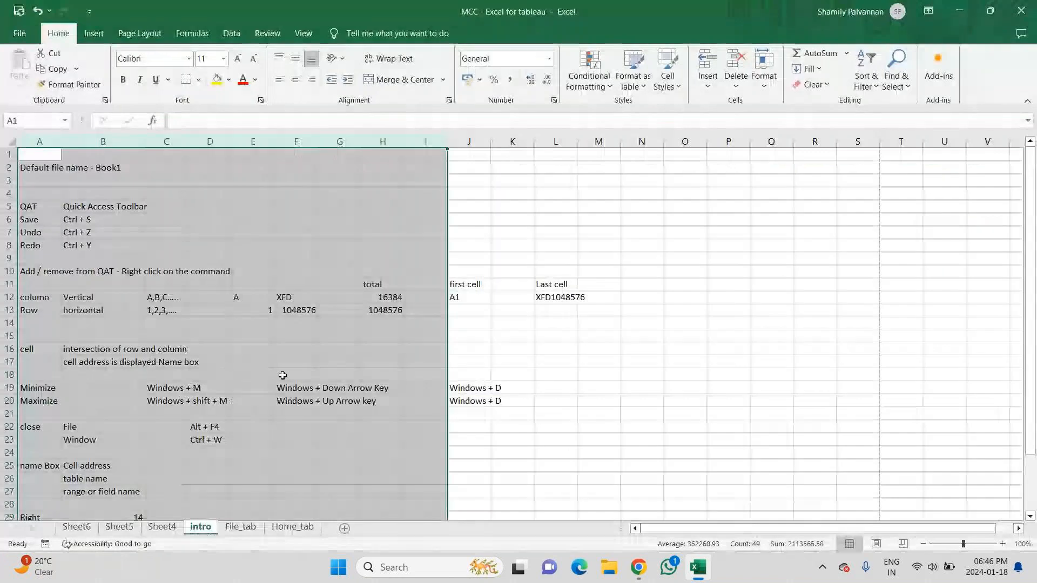
left_click_drag(479, 148, 864, 148)
left_click_drag(1032, 229, 1033, 233)
left_click(383, 348)
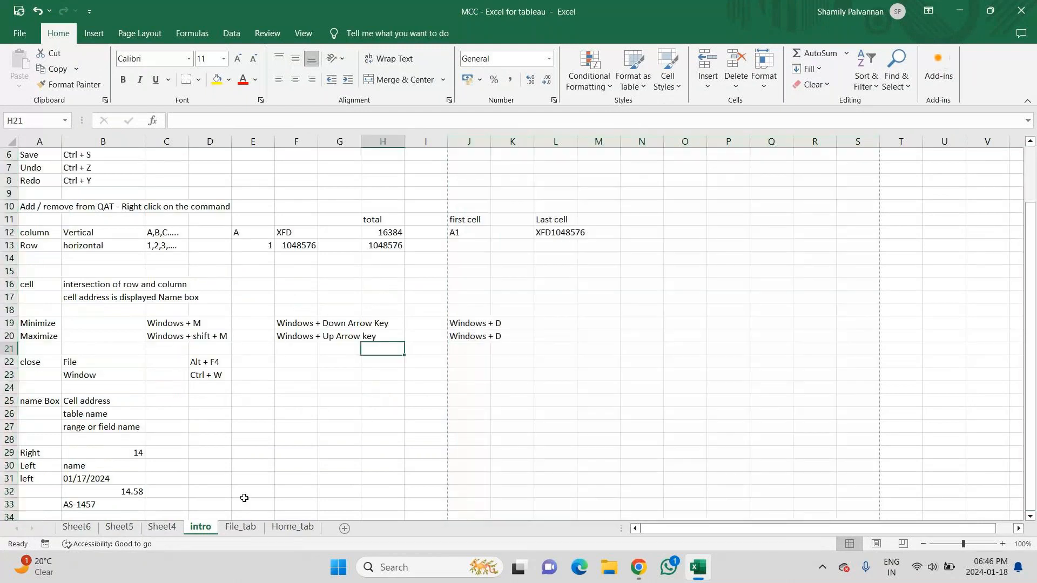
Highlight the range A1:J23 on File_tab, check the other sheets for content, and return to File_tab
left_click(241, 529)
left_click_drag(31, 157, 427, 438)
left_click(294, 527)
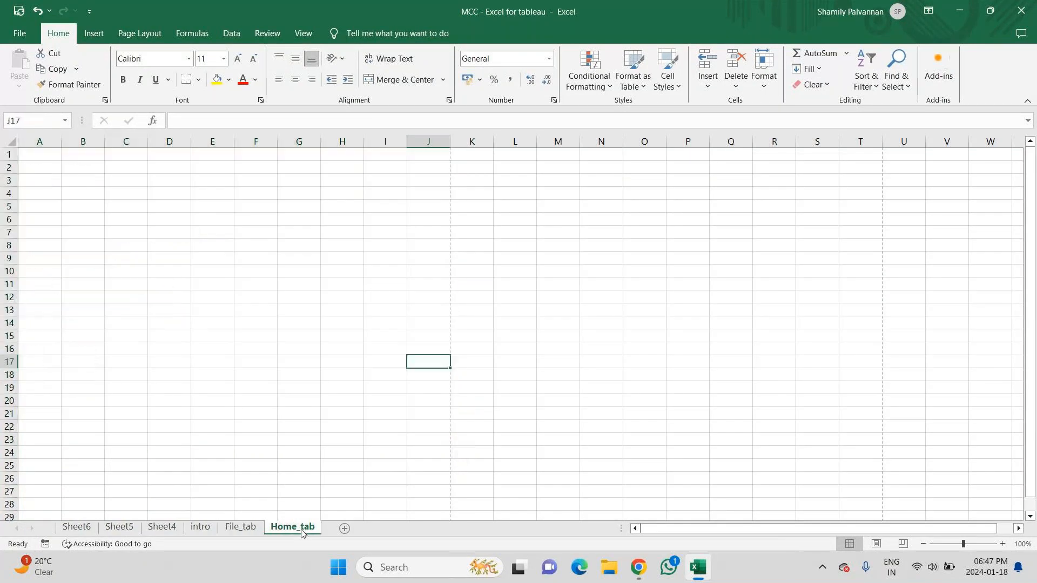
left_click(119, 527)
left_click(77, 528)
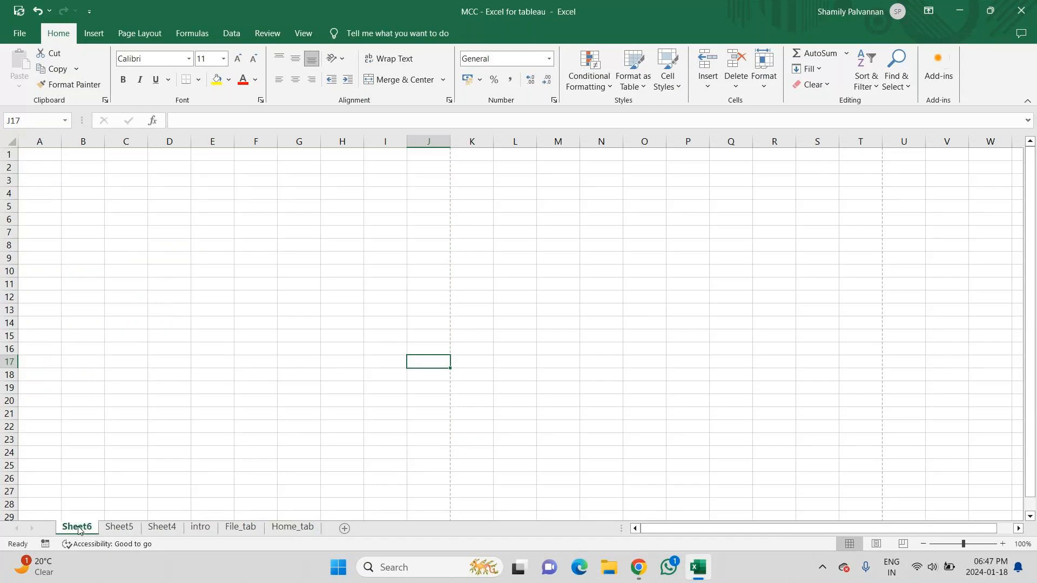
left_click(180, 532)
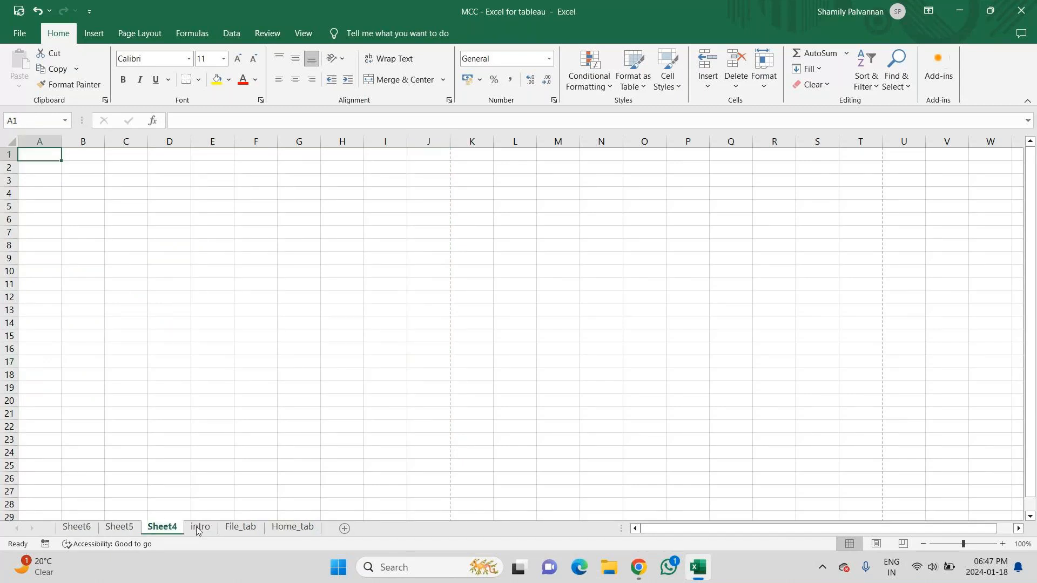
left_click(199, 528)
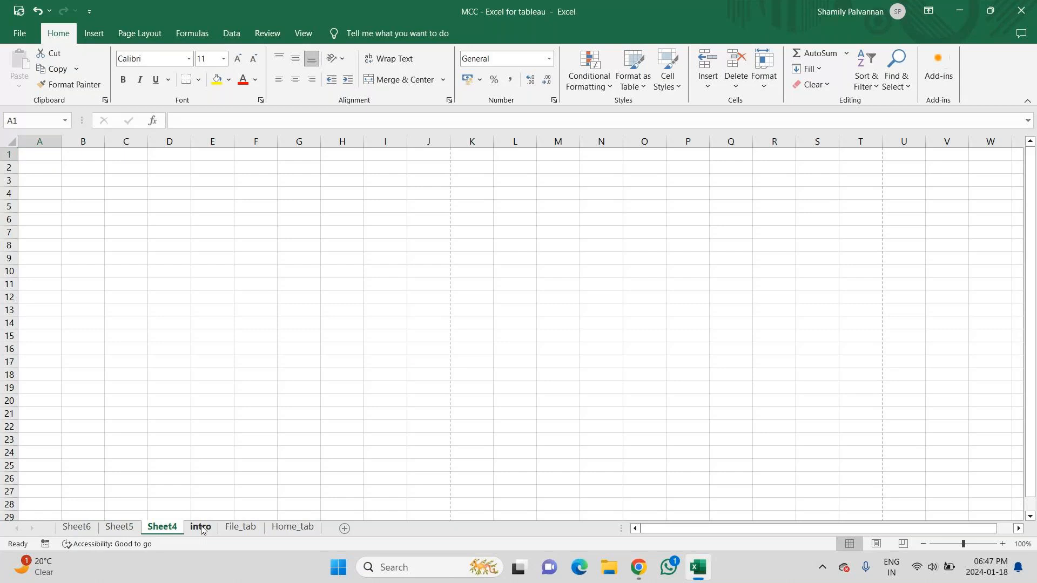
left_click(252, 529)
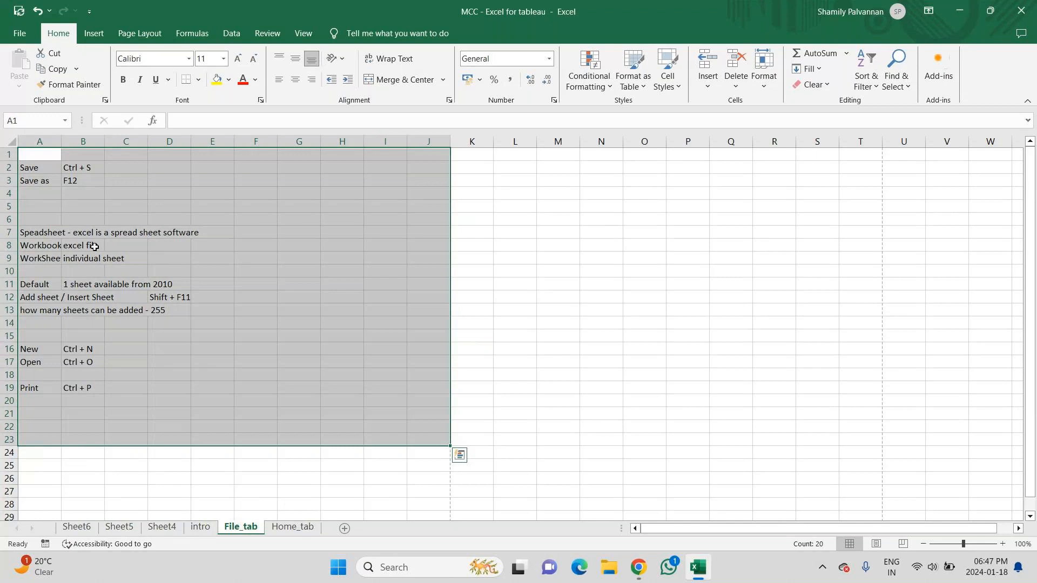
Reopen the print settings and compare all three preview pages of the workbook, moving forward and back between them
left_click(20, 32)
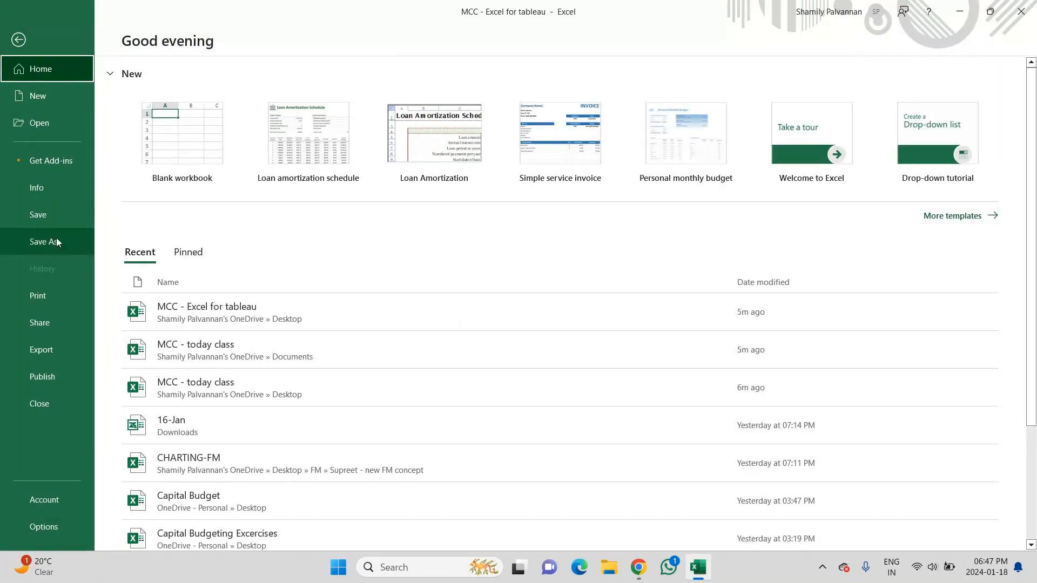
left_click(51, 295)
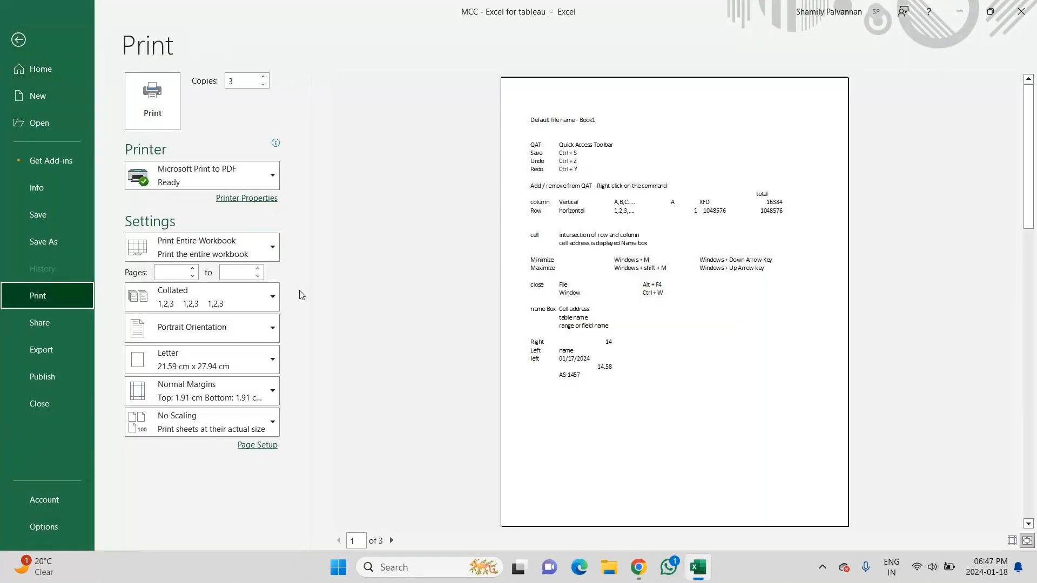
left_click(393, 541)
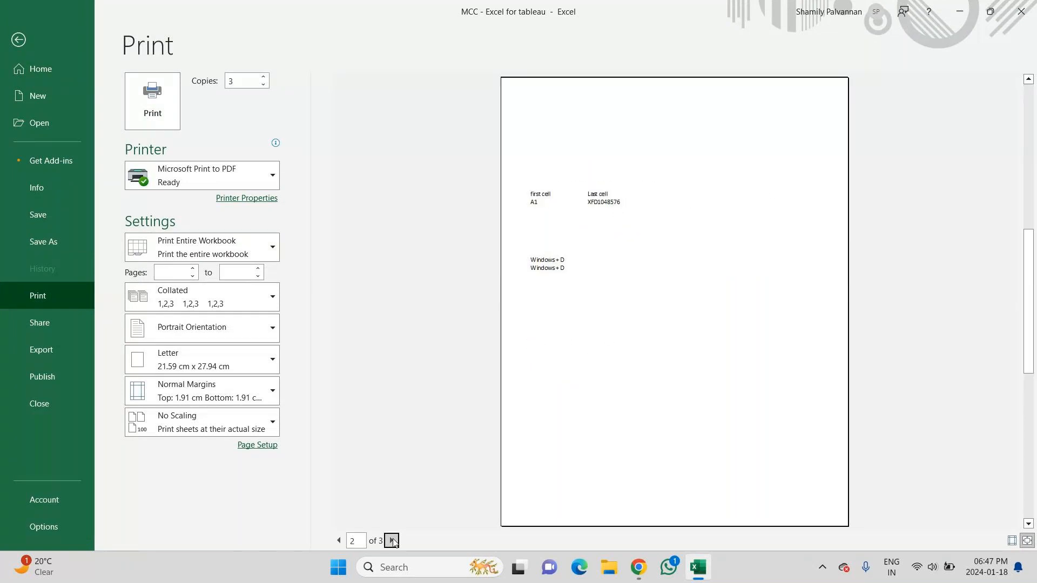
left_click(392, 541)
left_click(339, 541)
left_click(339, 540)
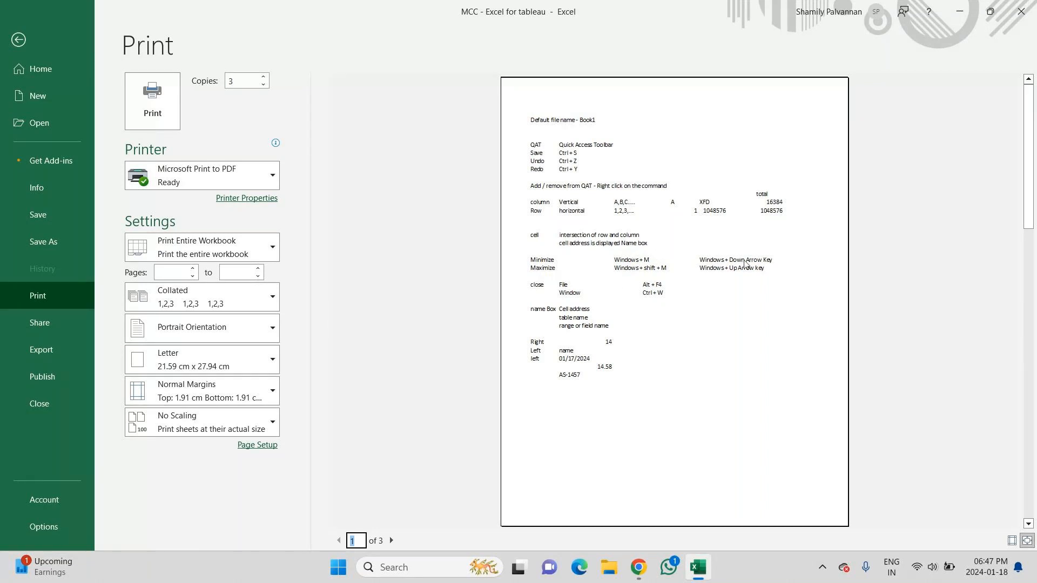
left_click(393, 535)
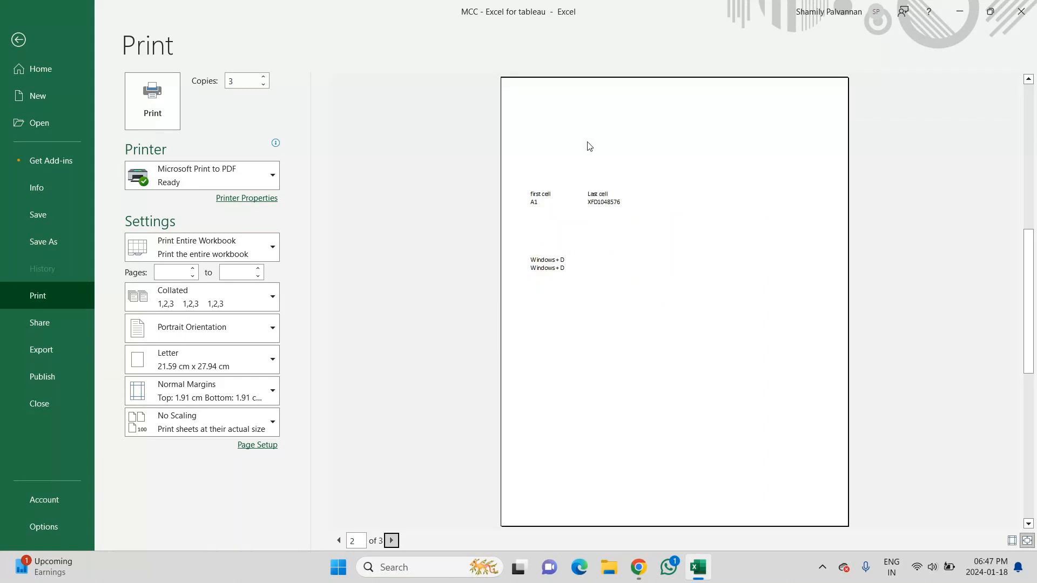
left_click(392, 540)
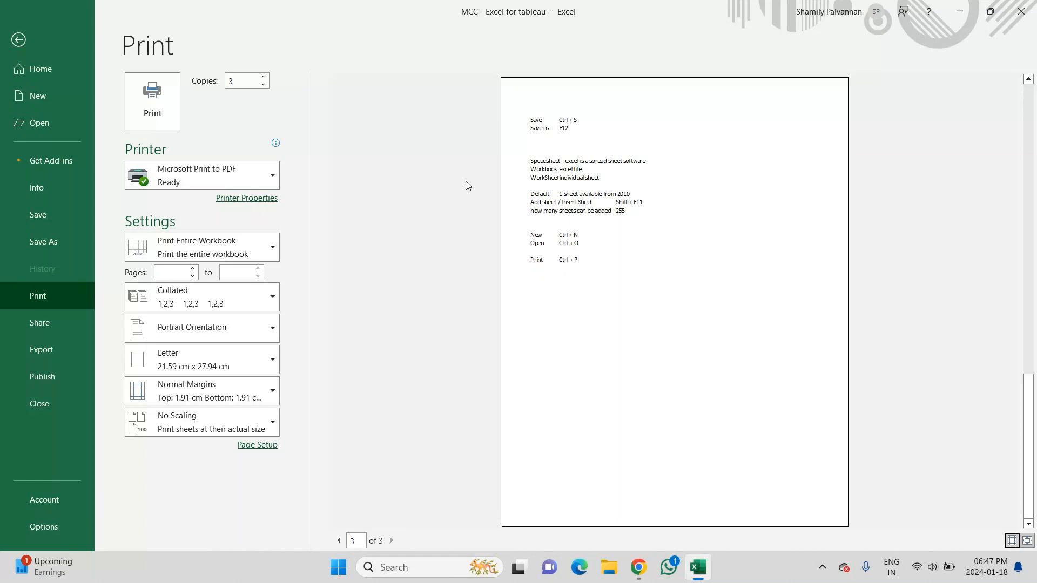
Switch the print scope to Print Active Sheets and back to Print Entire Workbook, and return to the File_tab sheet
left_click(179, 252)
left_click(178, 282)
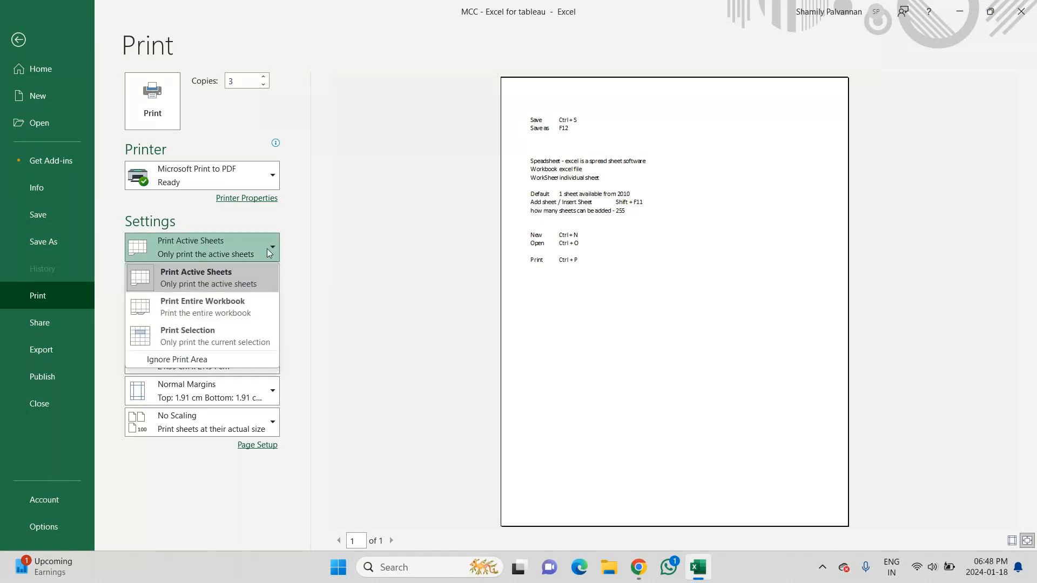
left_click(235, 307)
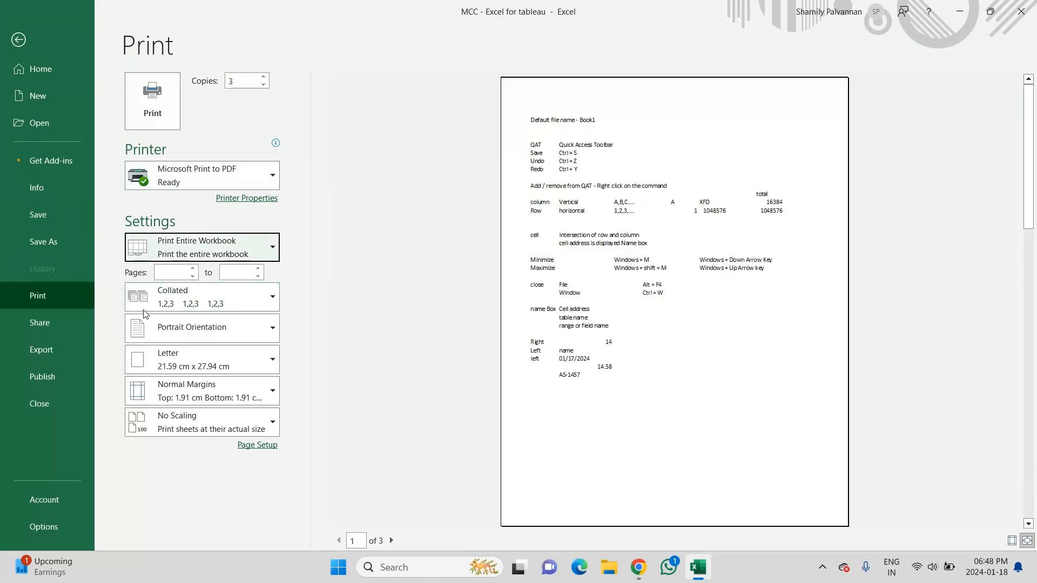
left_click(15, 41)
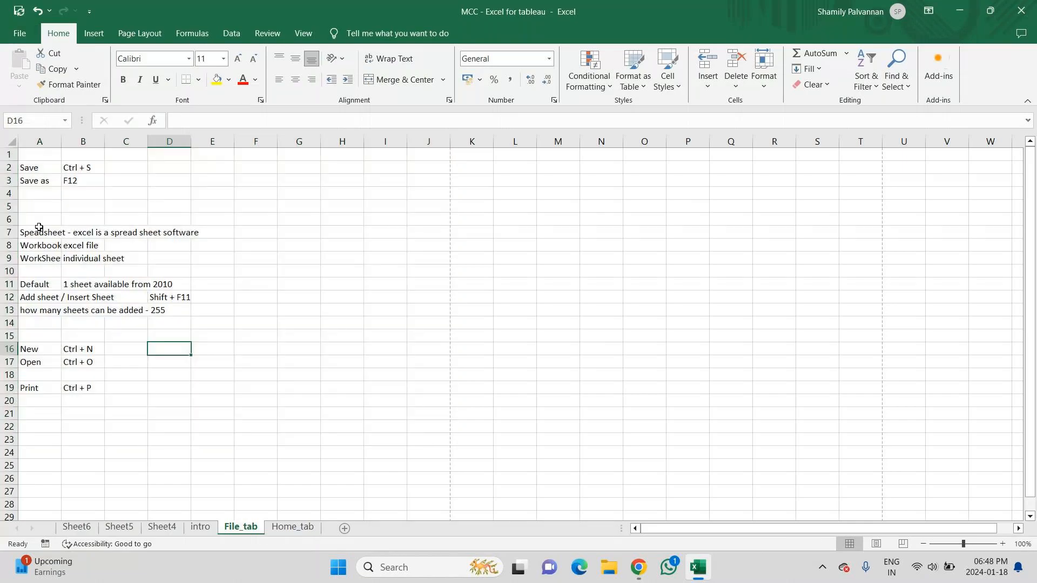
Select the range A7:E13 on File_tab and set the print scope to Print Selection
left_click_drag(27, 234, 208, 306)
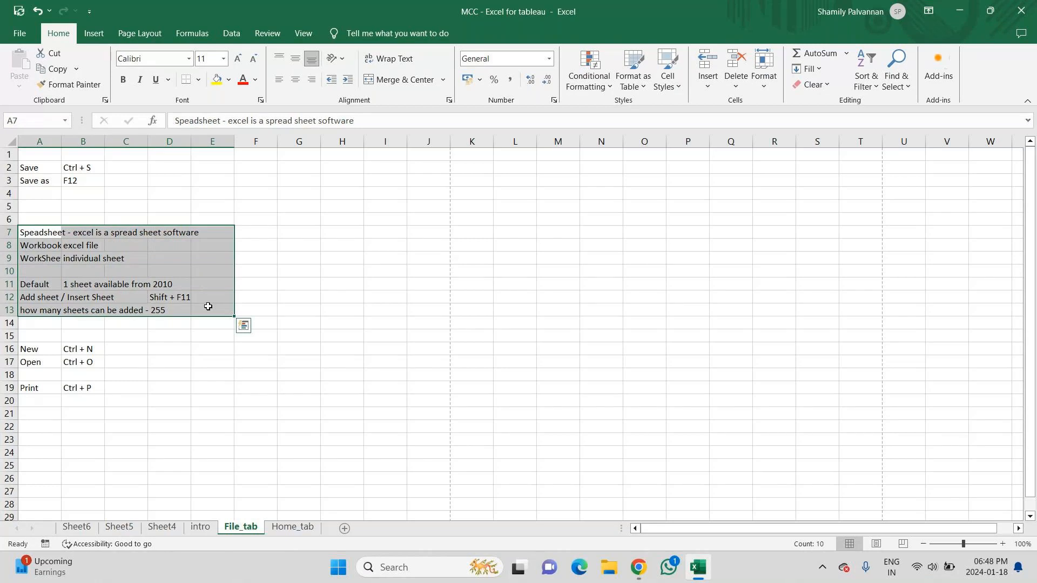
left_click(20, 33)
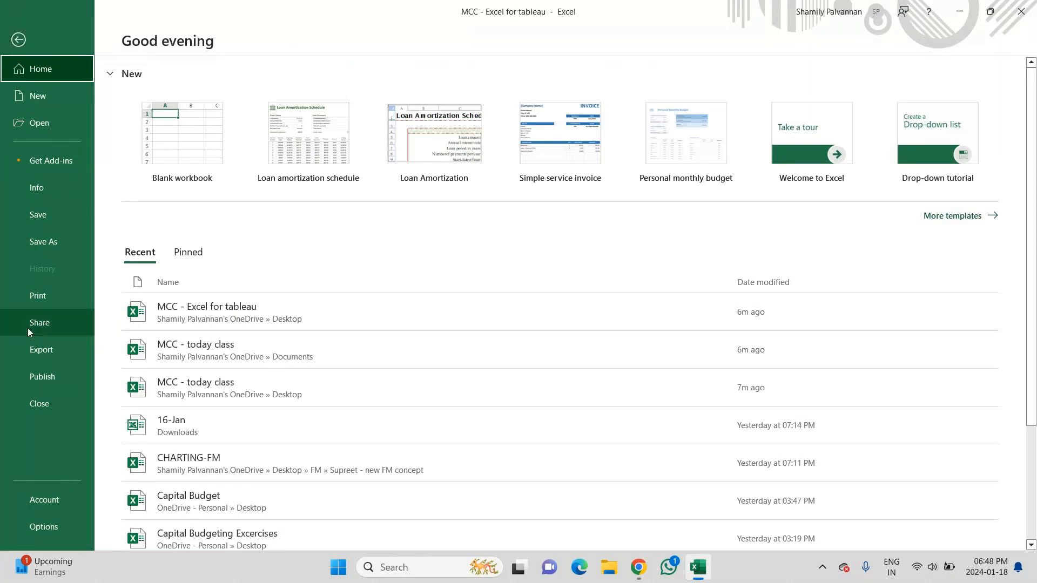
left_click(37, 295)
left_click(205, 247)
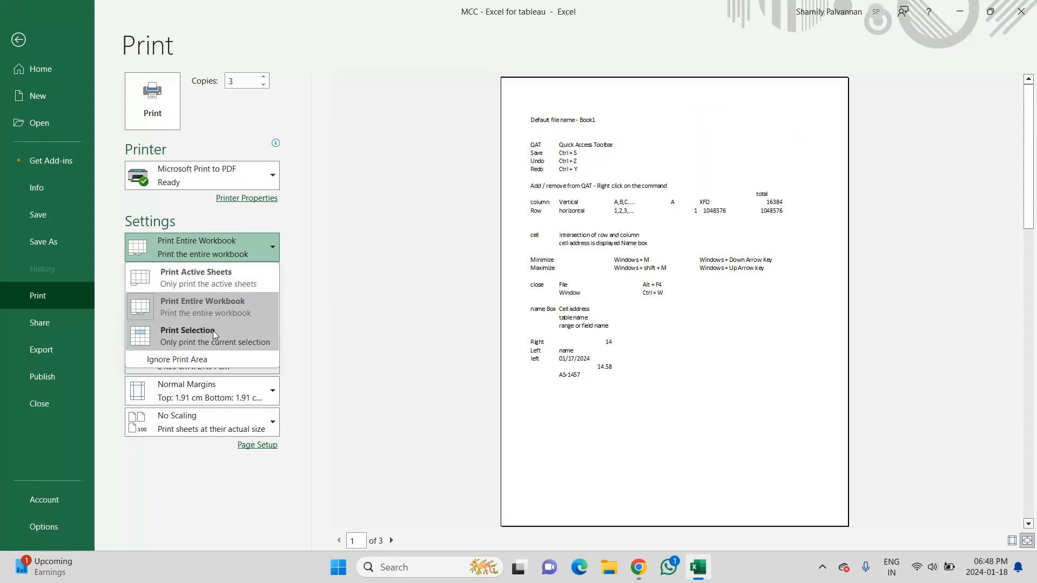
left_click(212, 335)
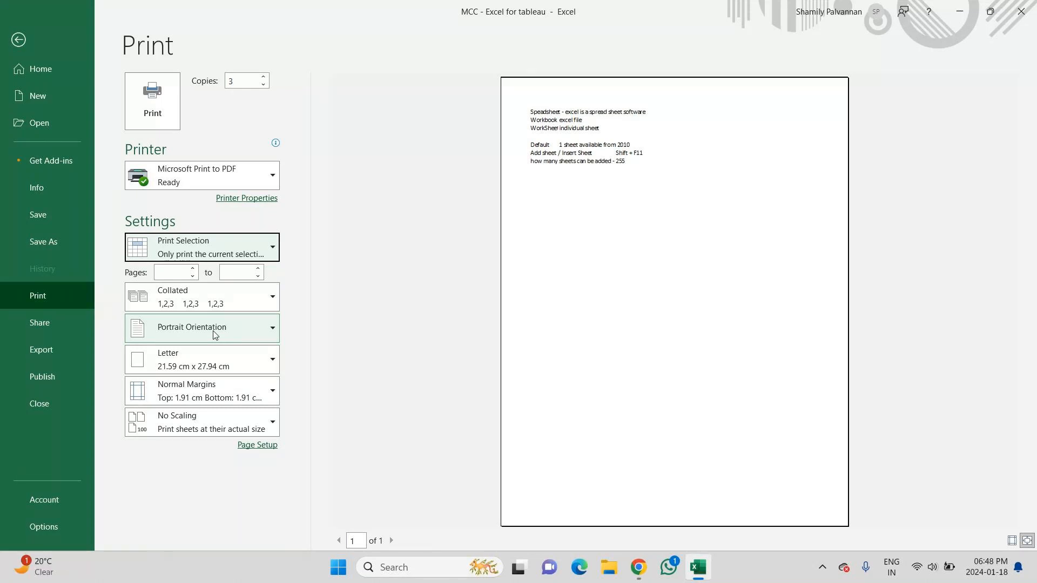
Set the print scope to Print Entire Workbook and place the cursor in the start and end page range fields
left_click(177, 272)
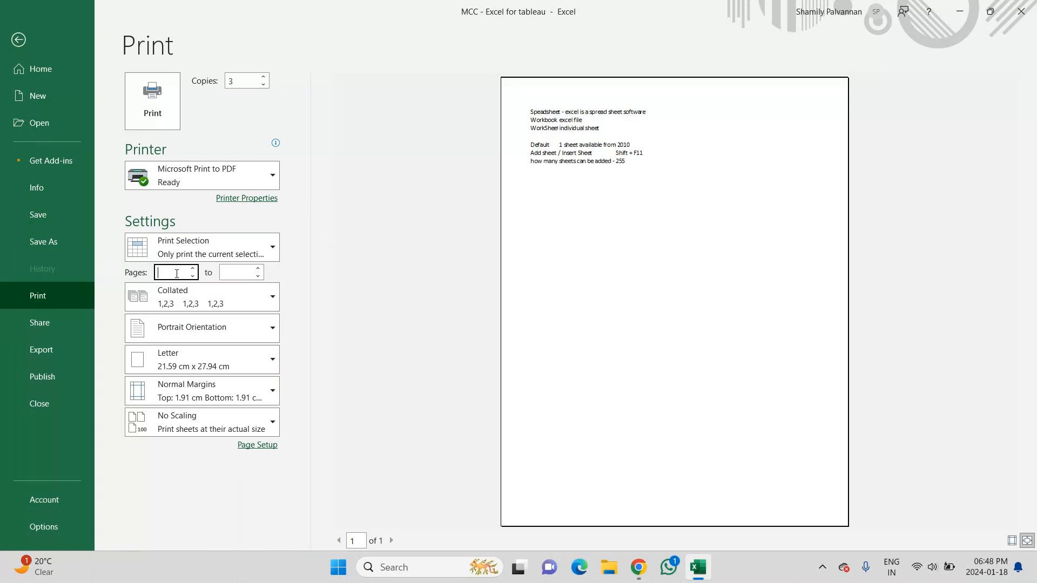
left_click(243, 245)
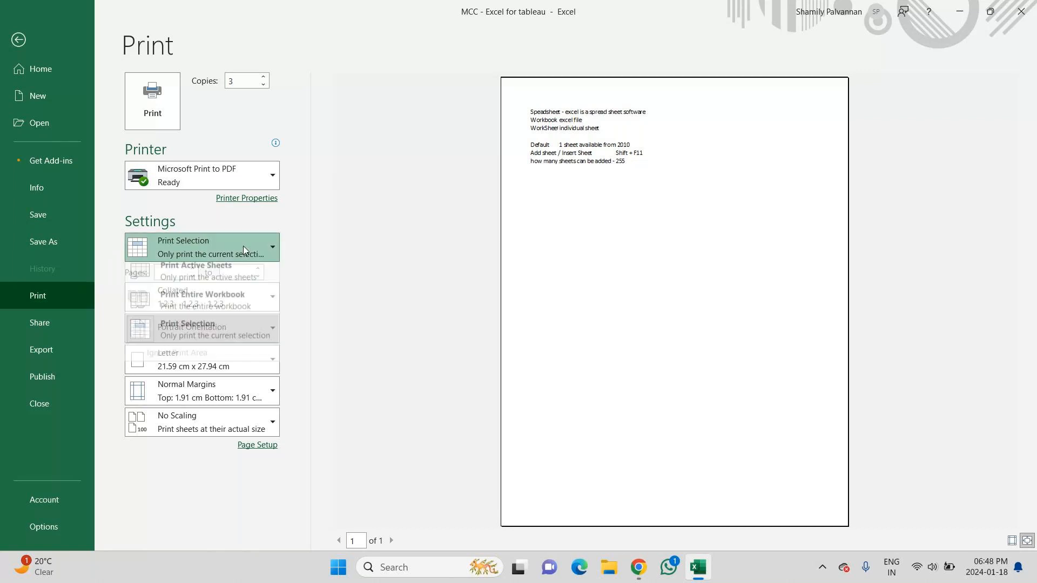
left_click(207, 301)
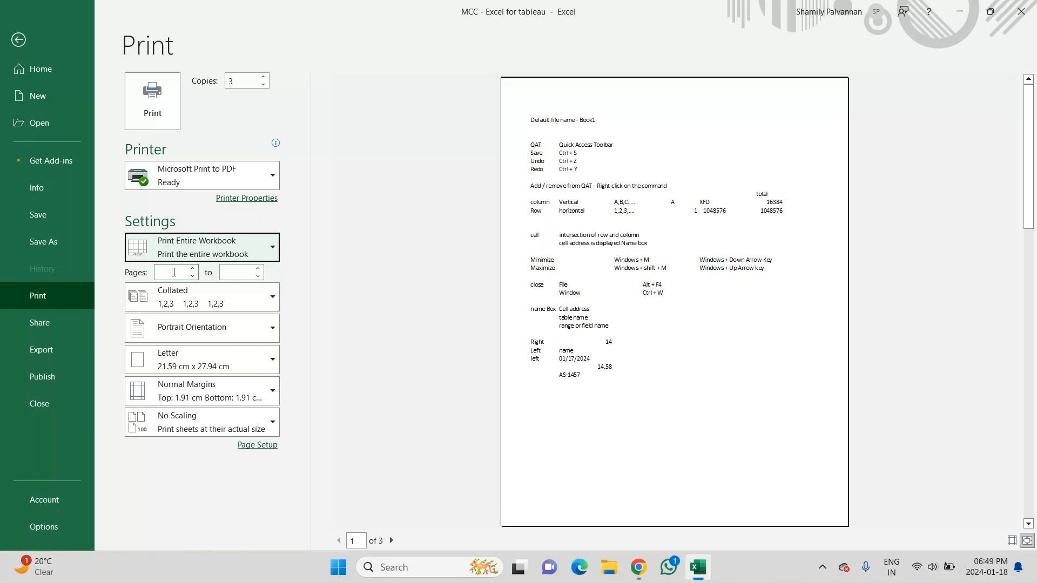
left_click(174, 272)
left_click(225, 273)
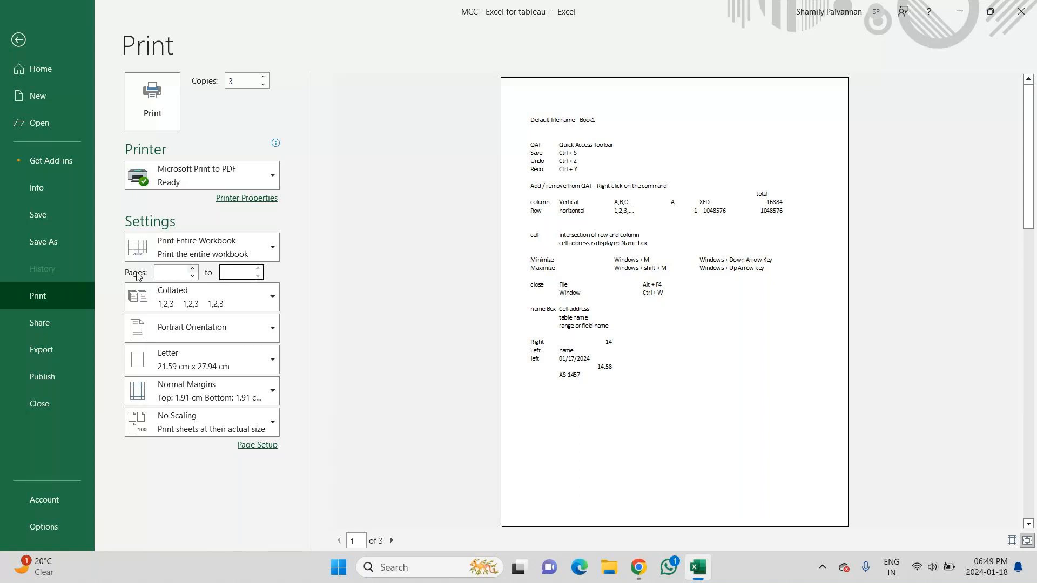
Switch the collation to Uncollated 1,1,1 2,2,2 3,3,3 and back to Collated 1,2,3 1,2,3 1,2,3
left_click(171, 302)
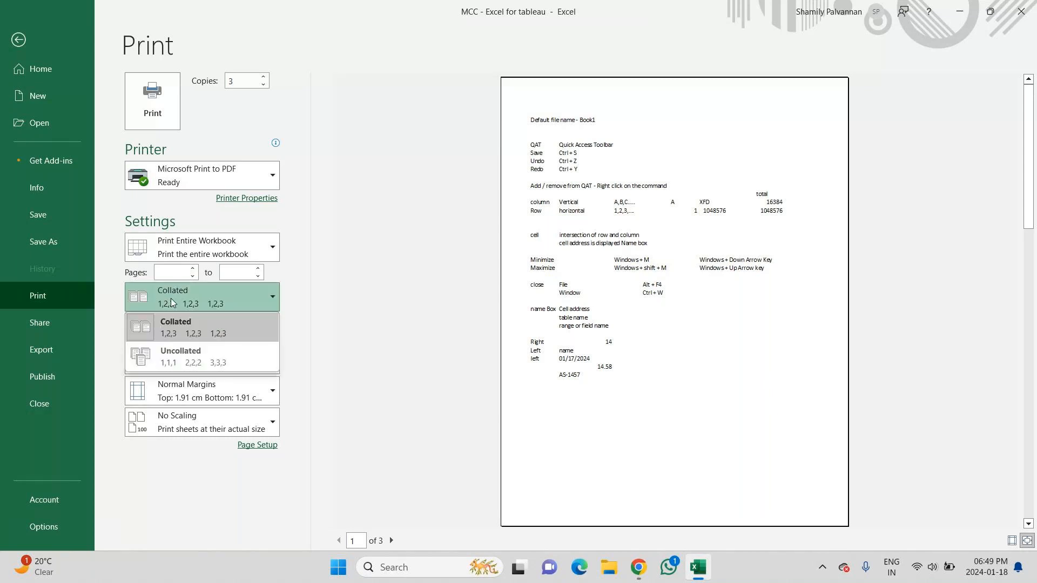
left_click(171, 302)
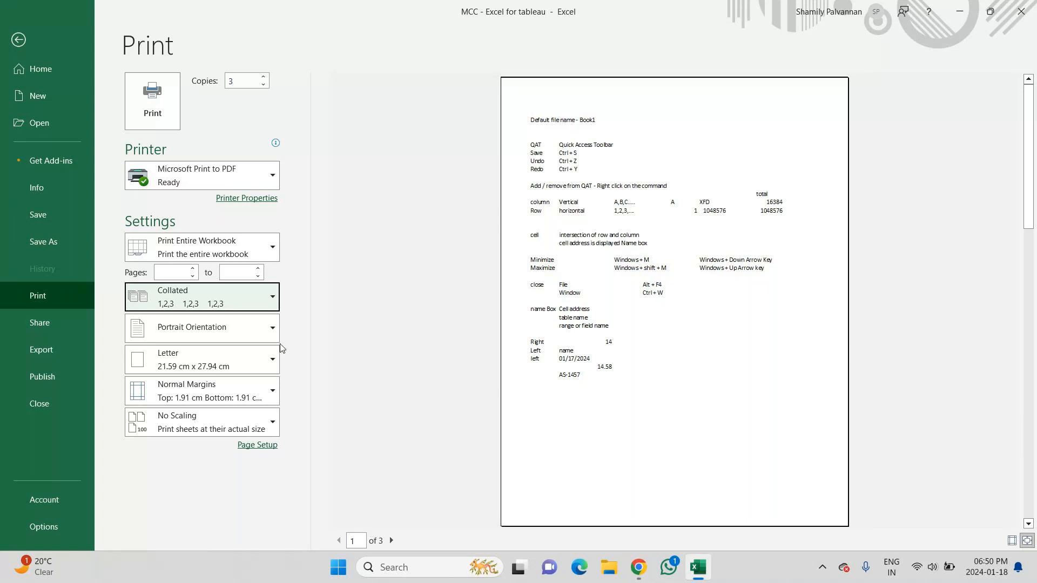
left_click(259, 307)
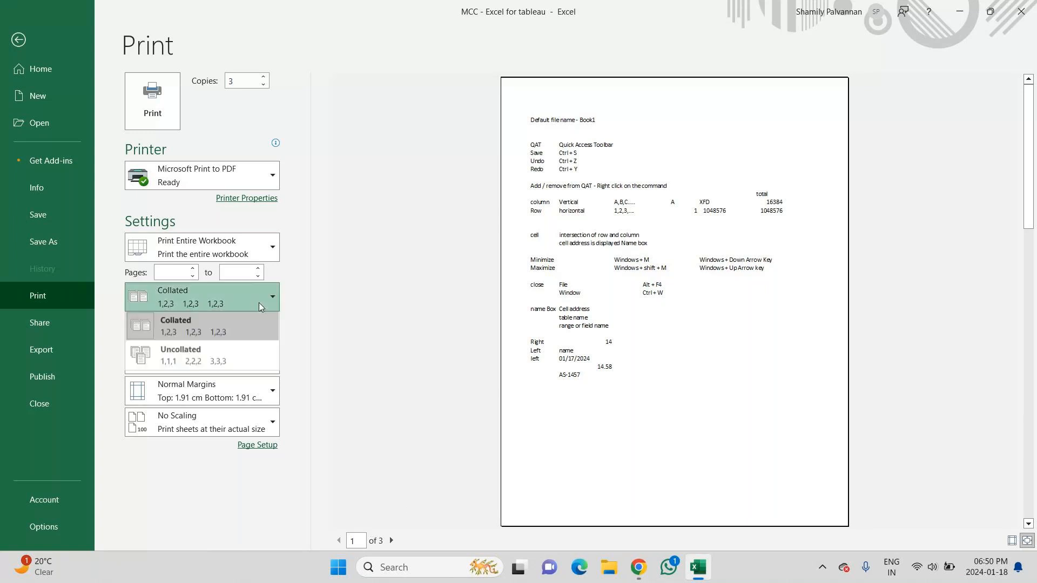
left_click(231, 359)
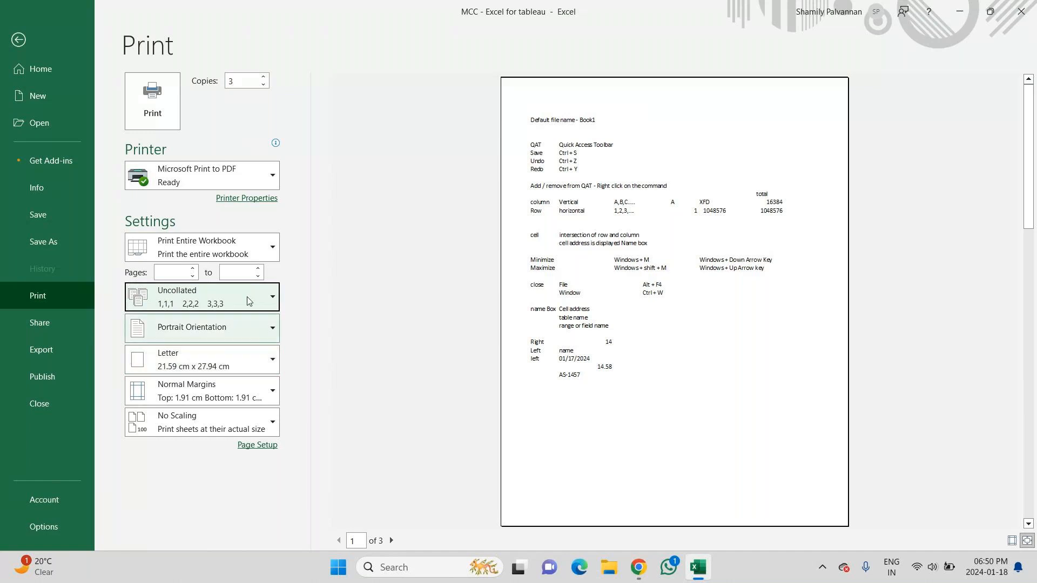
left_click(225, 292)
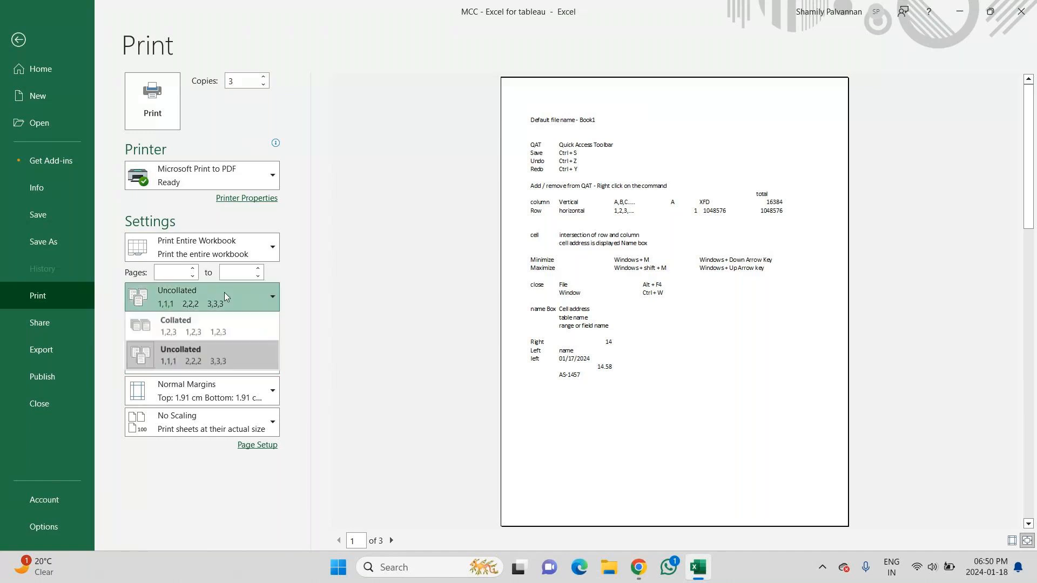
left_click(209, 330)
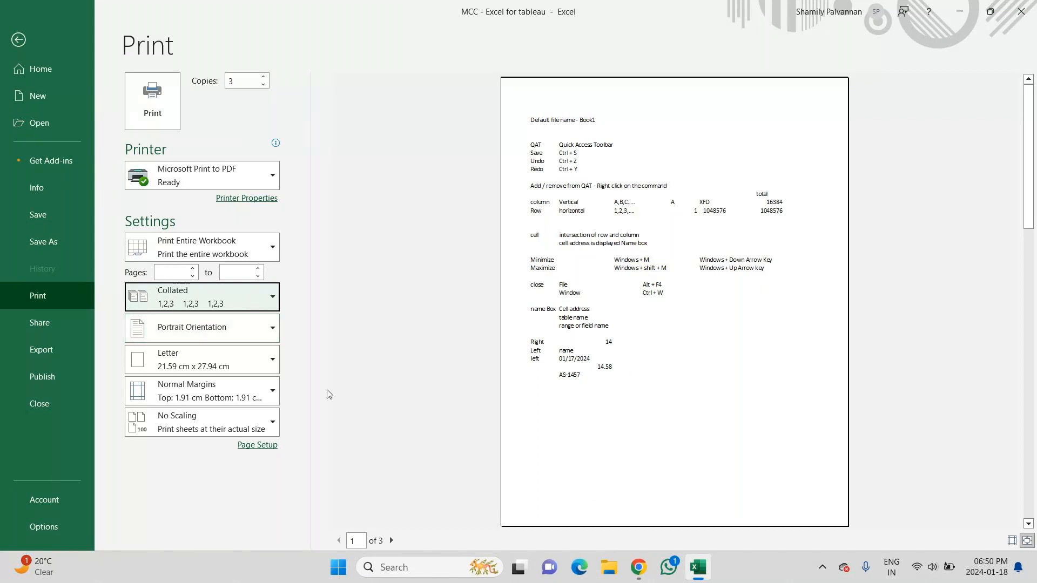
Compare the page orientations by switching to Landscape, back to Portrait, and to Landscape again
left_click(274, 338)
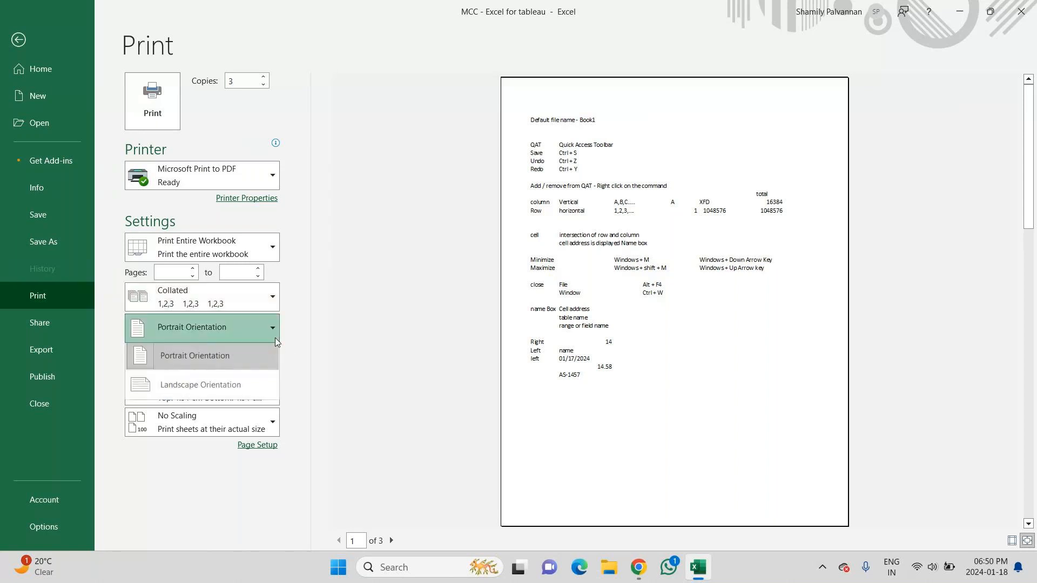
left_click(244, 386)
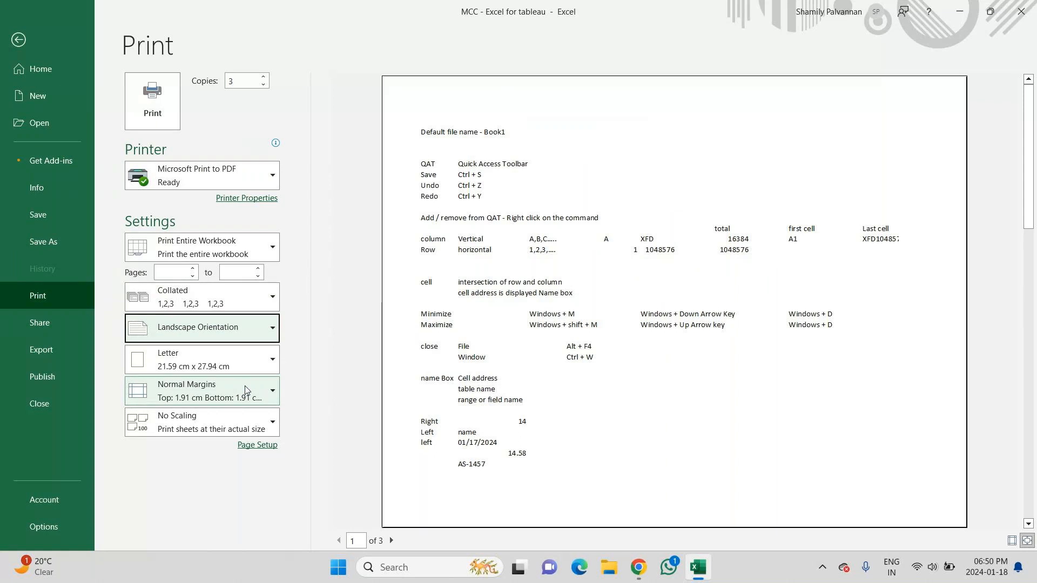
left_click(222, 328)
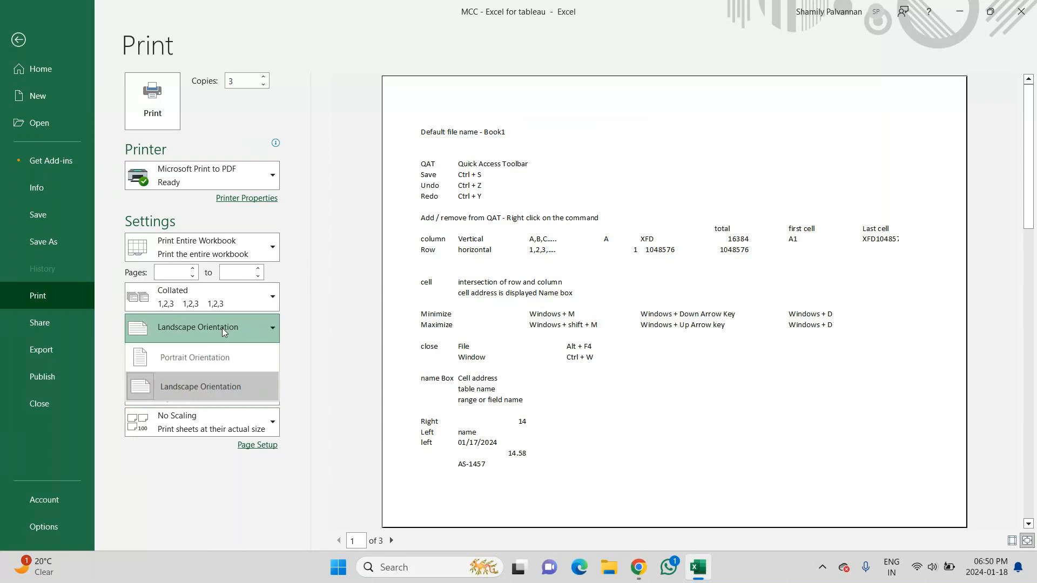
left_click(207, 352)
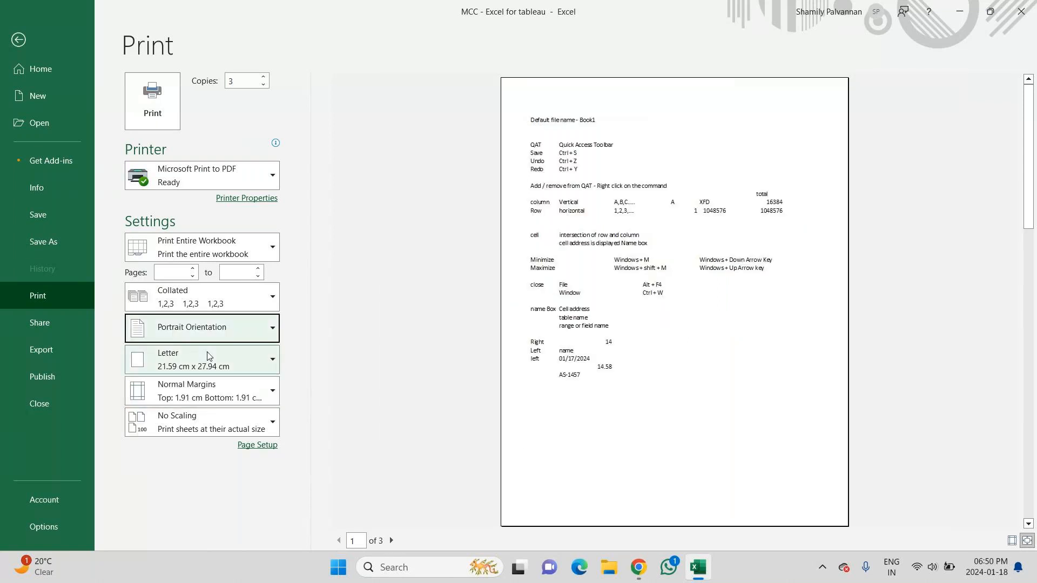
left_click(201, 326)
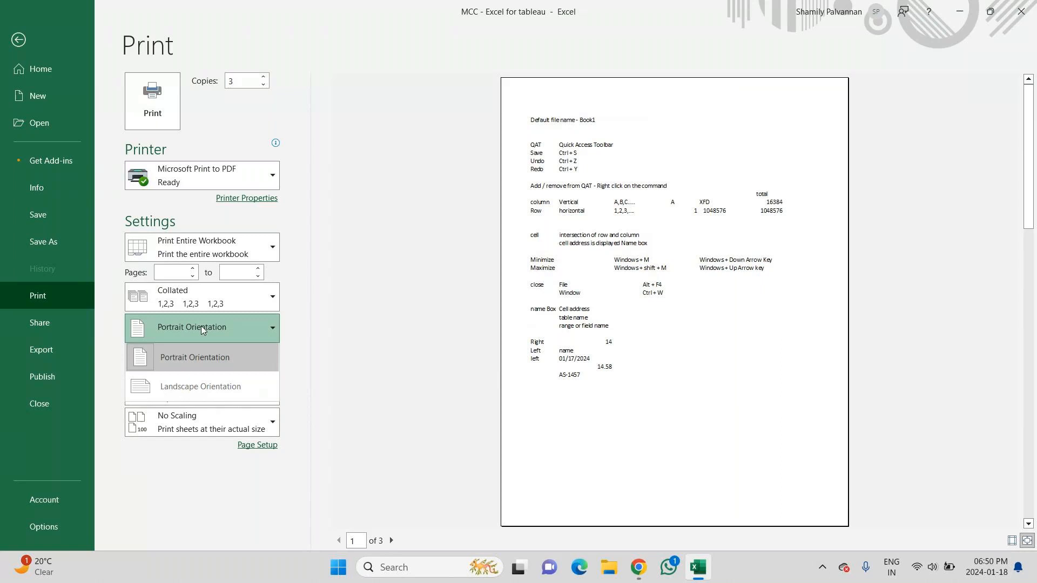
left_click(188, 391)
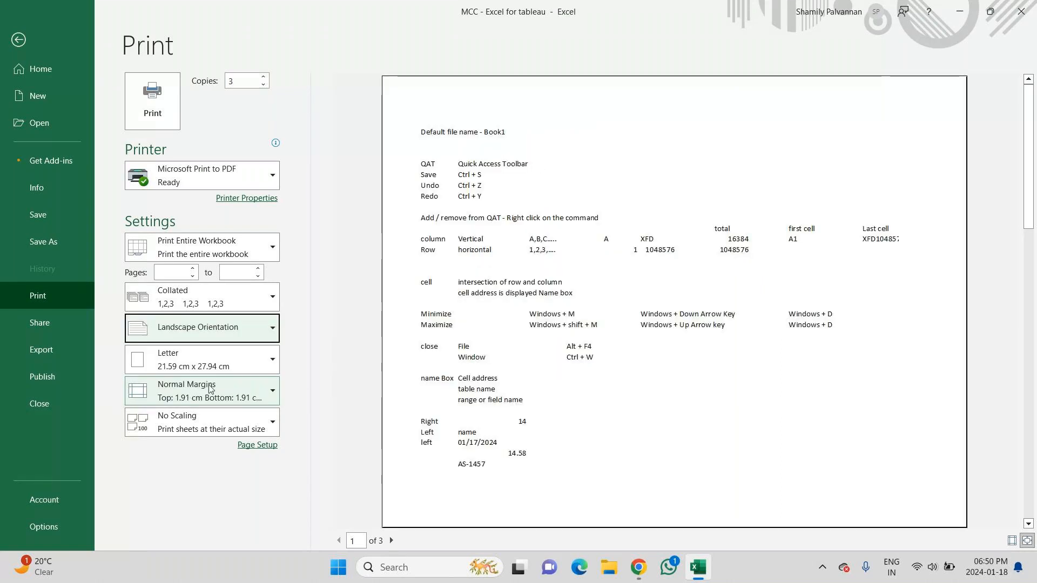
Try the A4, Legal and A5 paper sizes in turn, and set the paper size back to A4
left_click(272, 358)
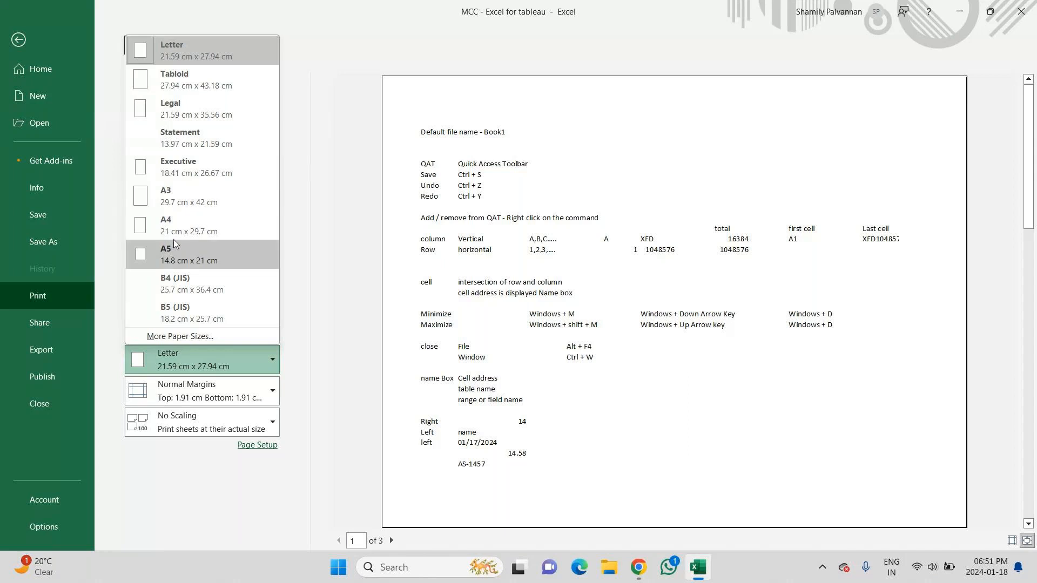
left_click(175, 222)
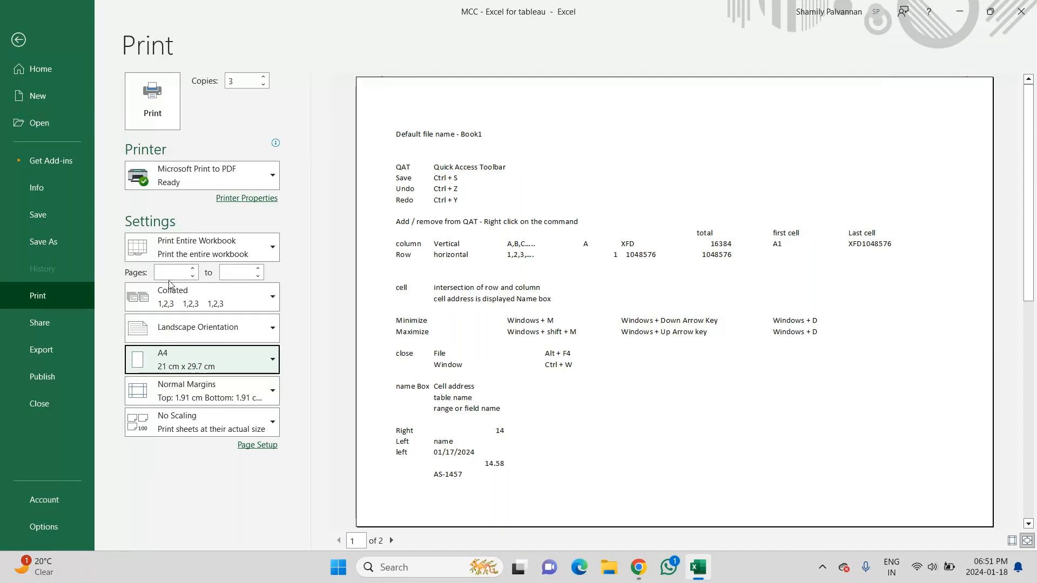
left_click(189, 361)
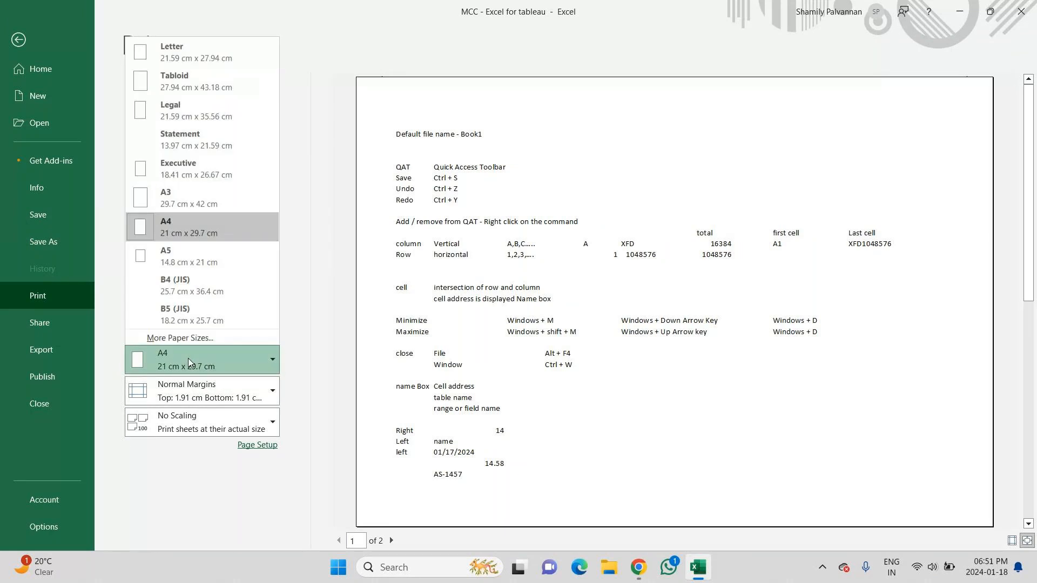
left_click(188, 116)
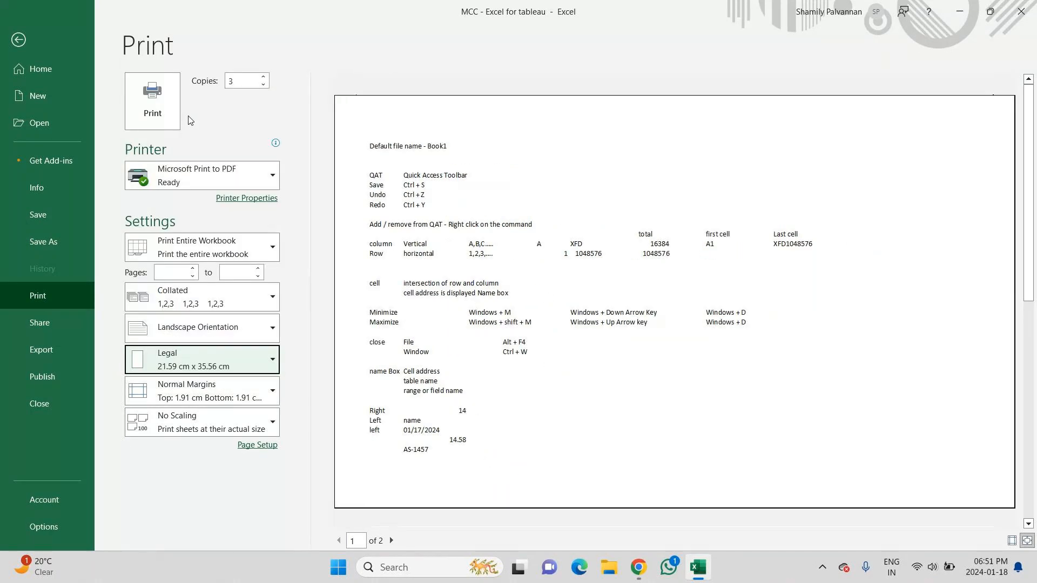
left_click(159, 359)
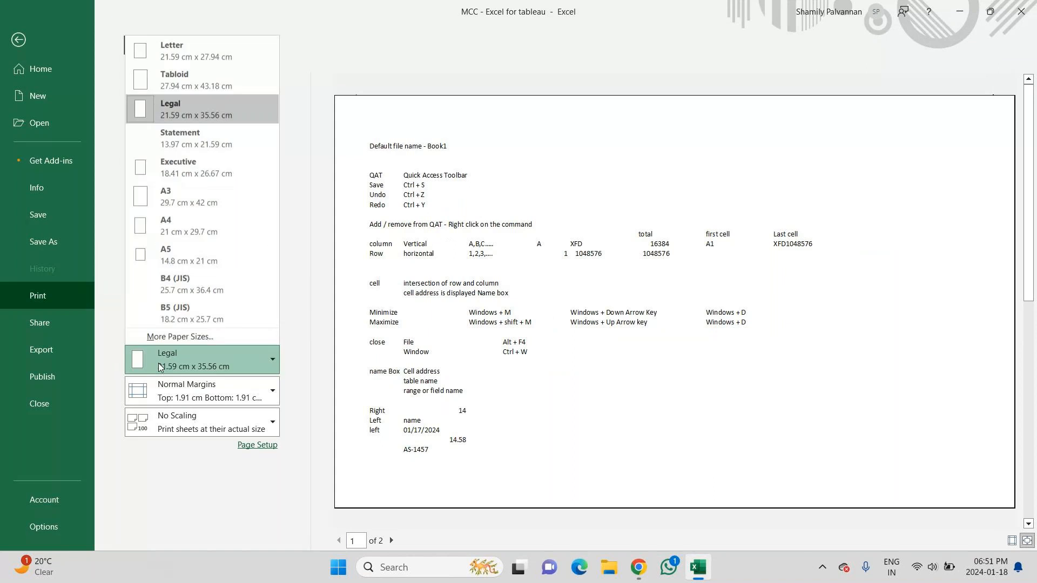
left_click(184, 255)
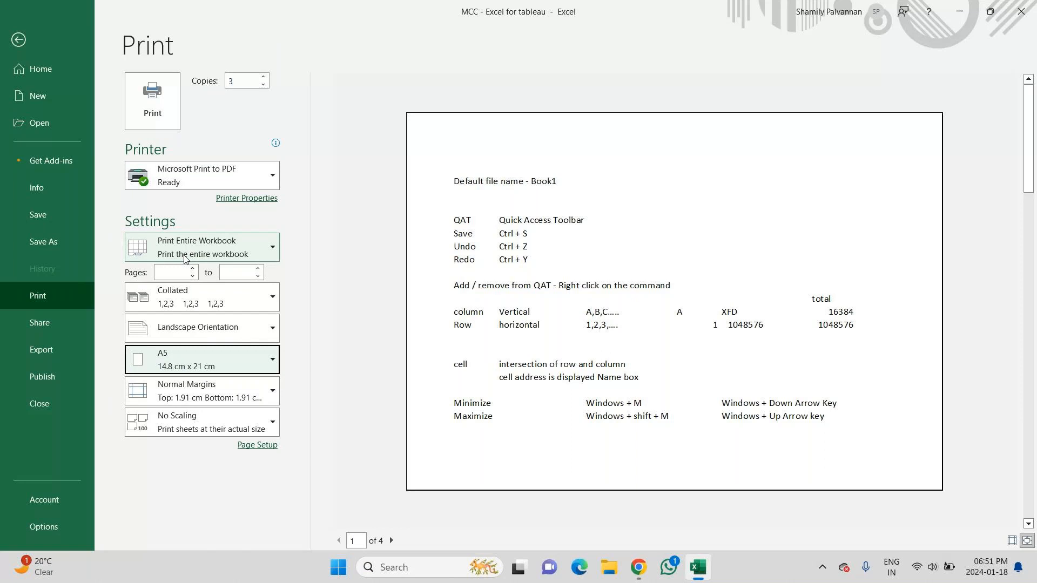
left_click(198, 367)
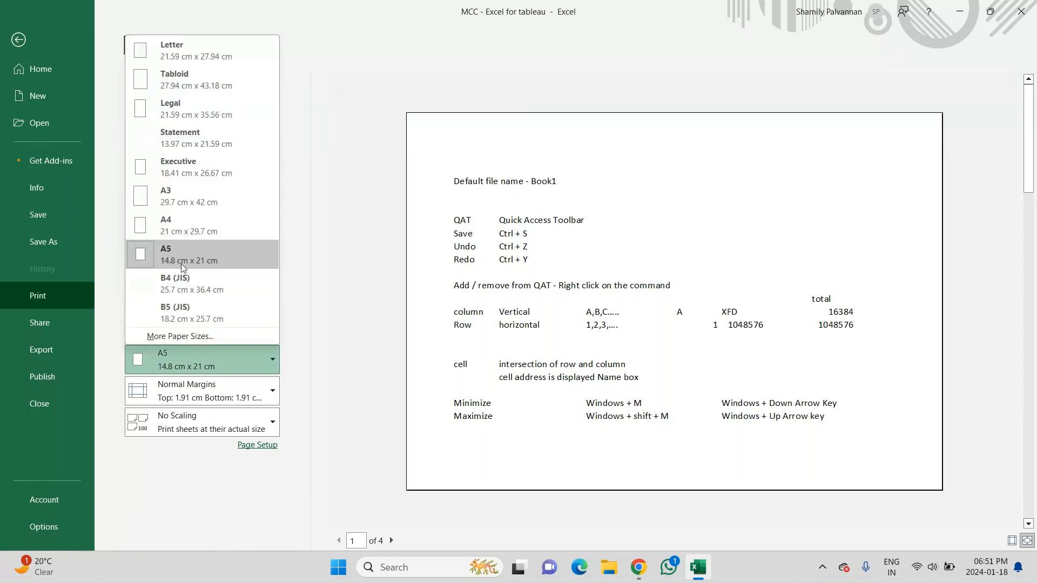
left_click(177, 222)
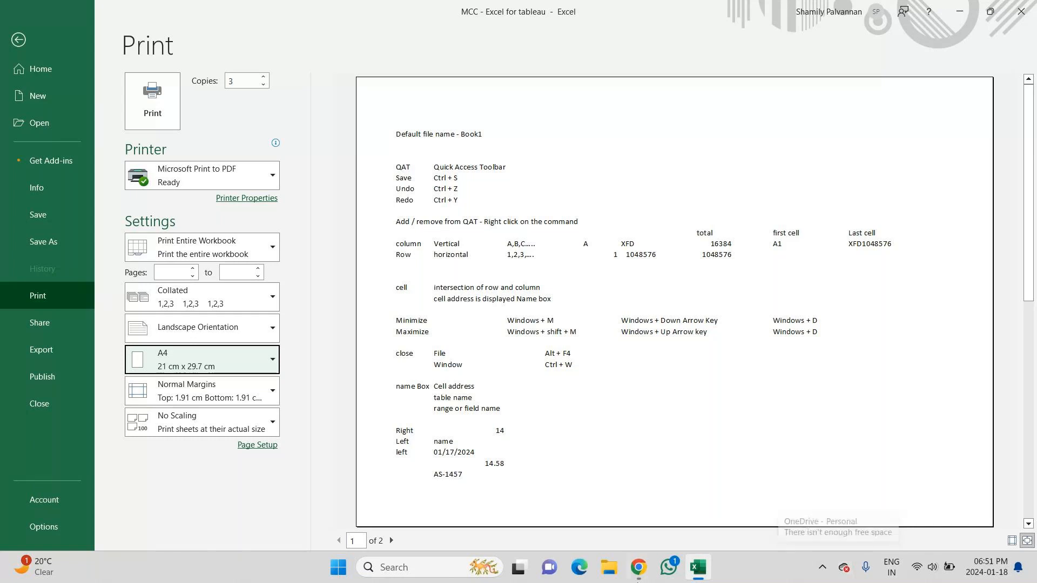
Preview the printout with Wide margins, and set the margins to Narrow
left_click(273, 391)
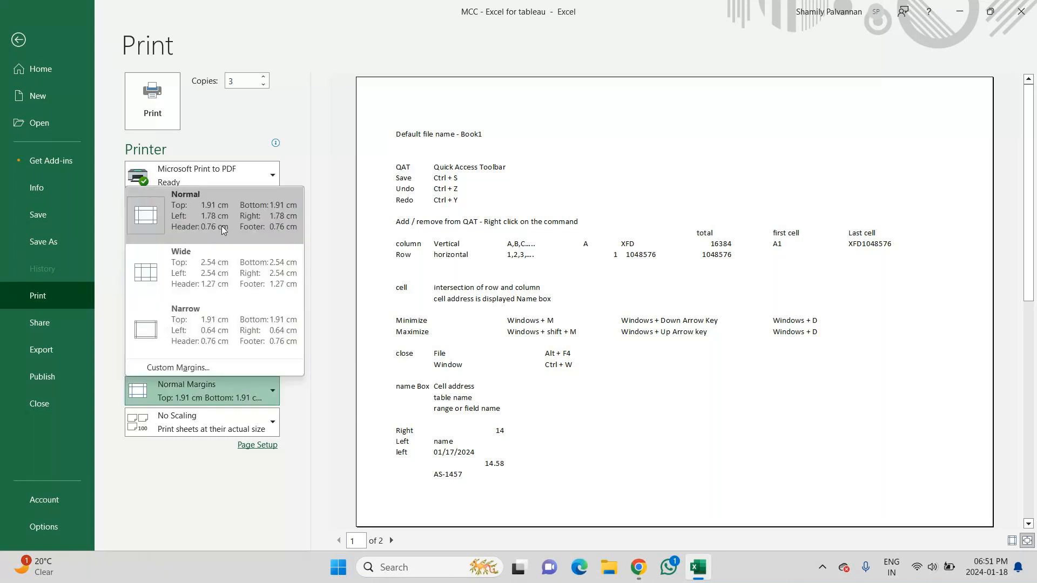
left_click(212, 277)
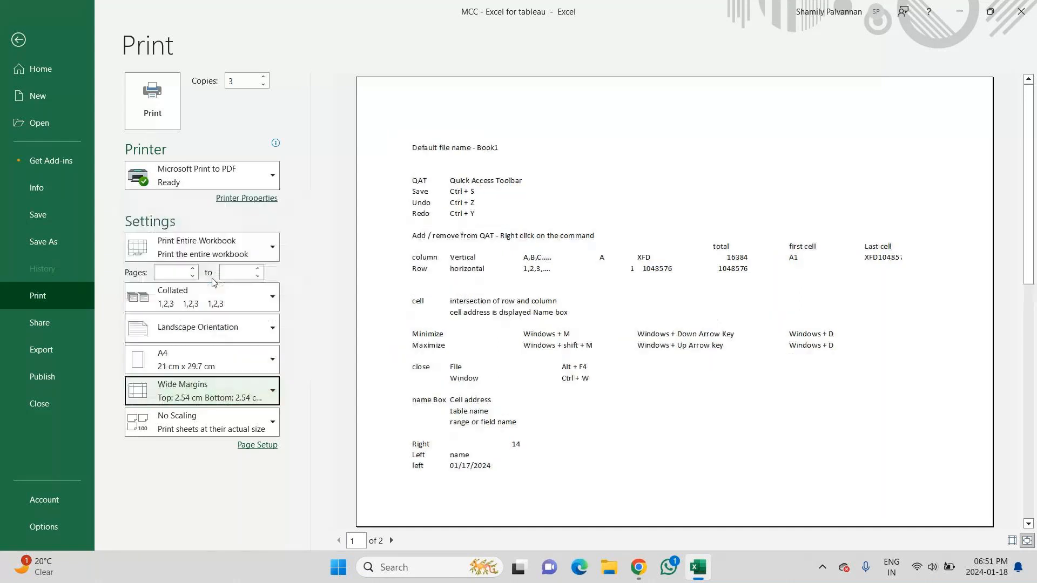
left_click(267, 398)
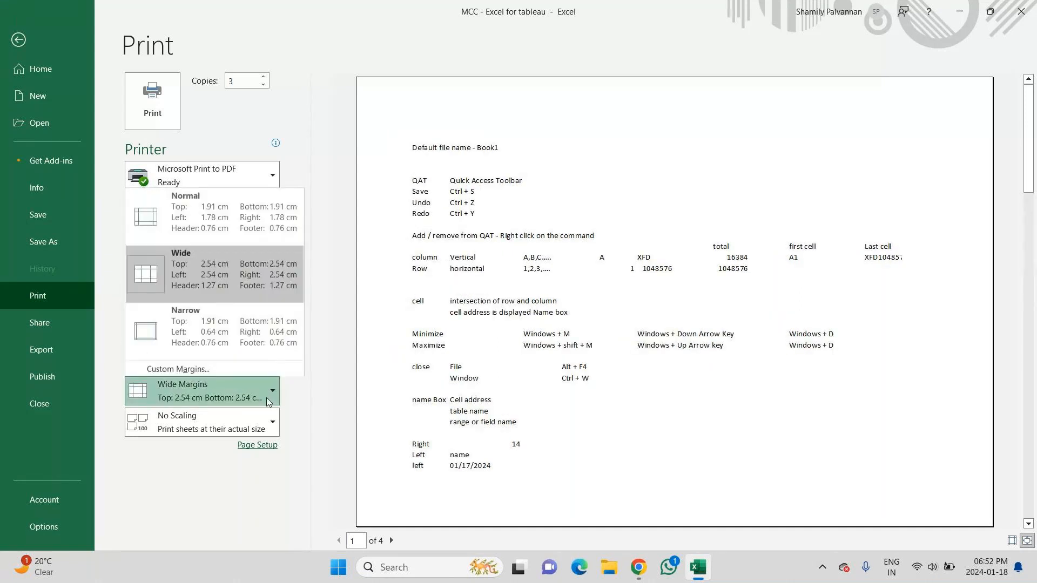
left_click(229, 329)
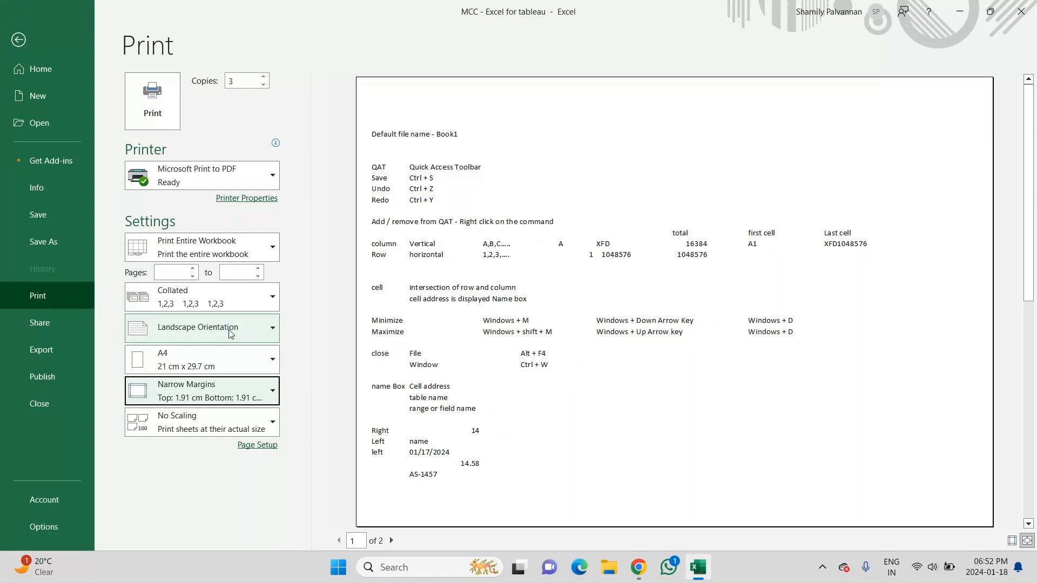
Open the custom margins, increase the left page margin and apply the setting
left_click(257, 385)
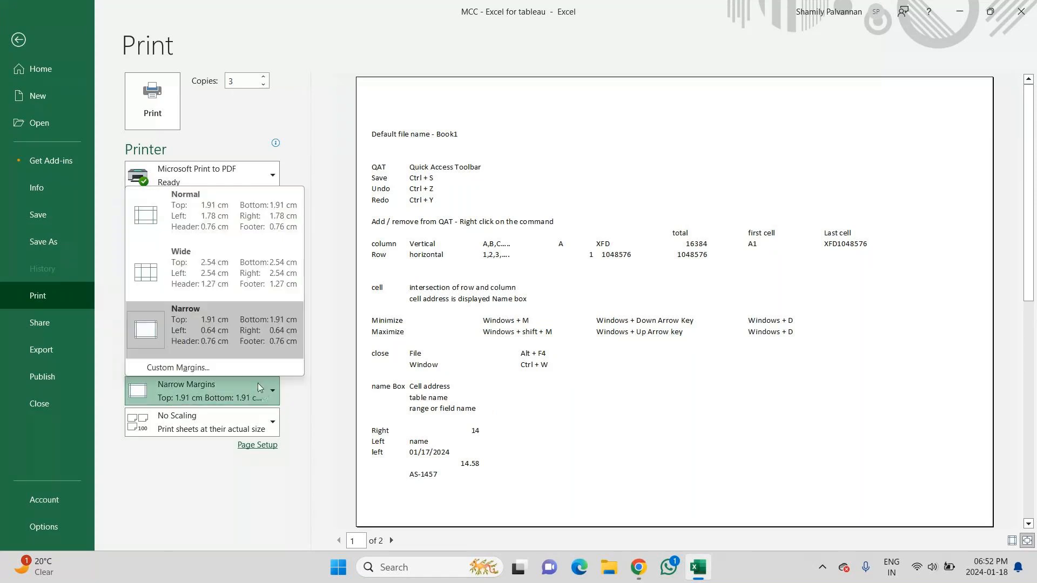
left_click(213, 368)
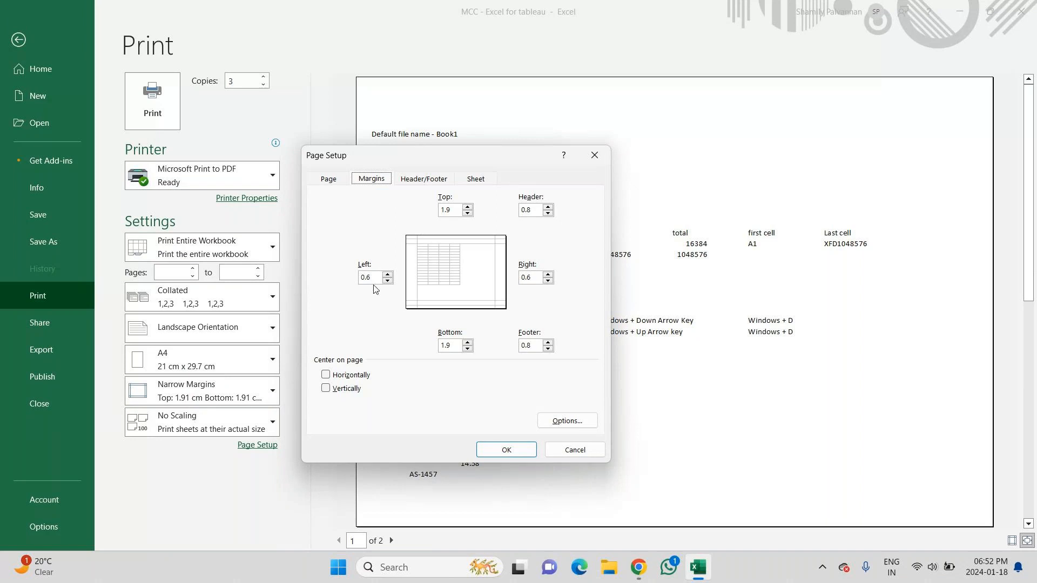
left_click(387, 275)
left_click(501, 449)
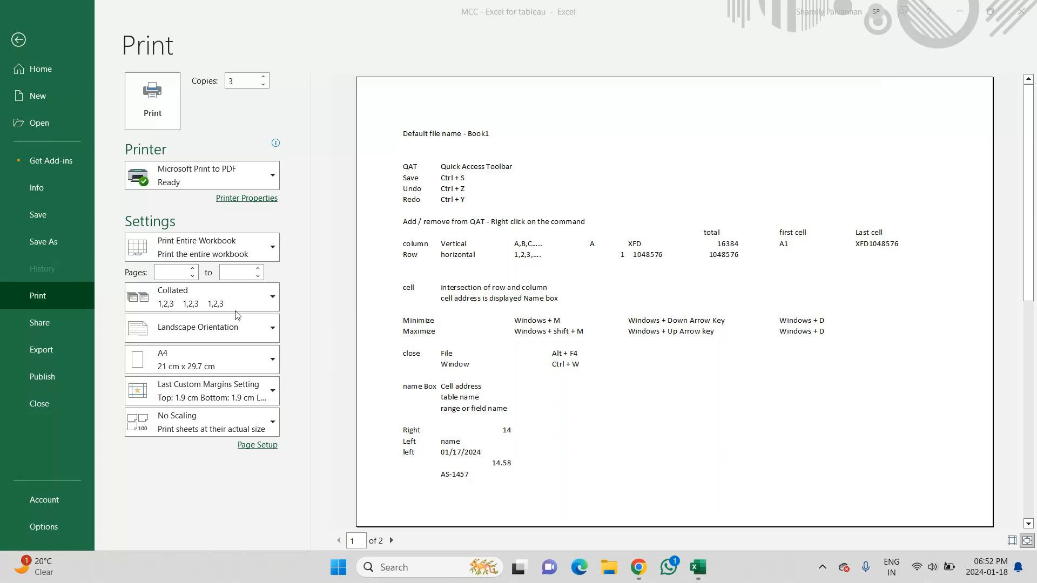
Set the orientation to Portrait and check the print preview through to page 3 and back to page 2
left_click(211, 340)
left_click(211, 340)
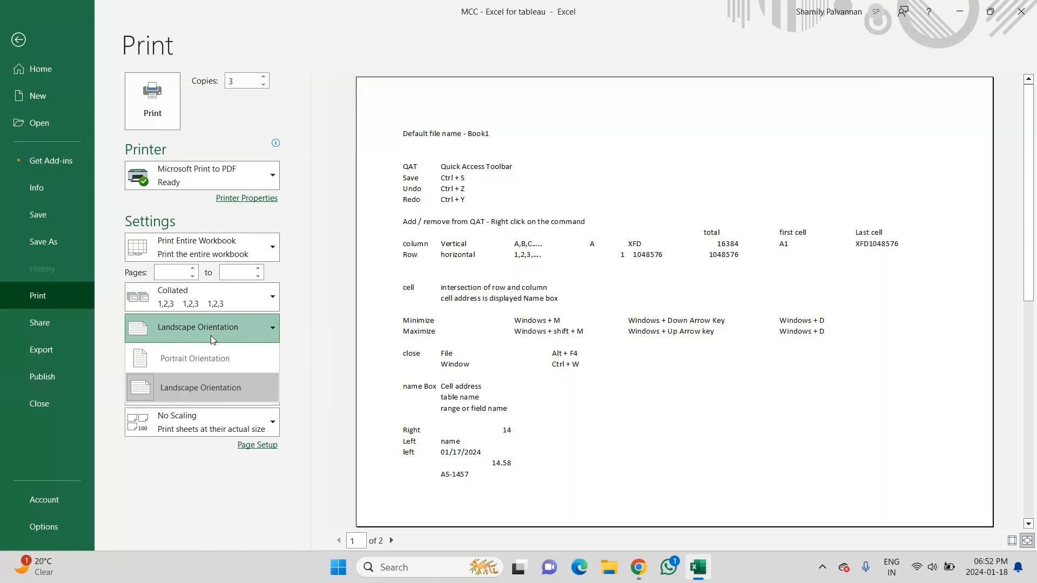
left_click(199, 360)
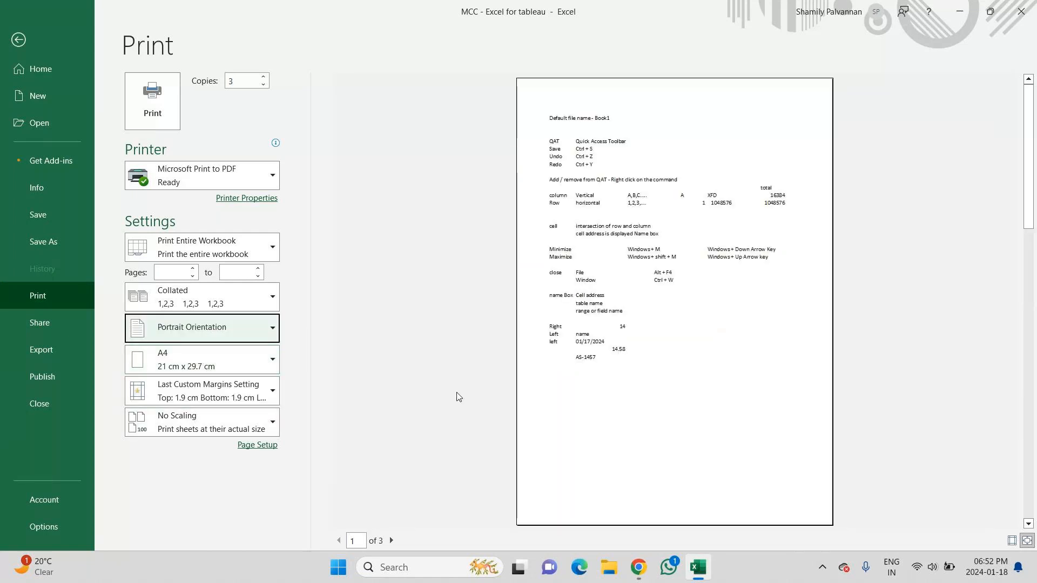
left_click(391, 541)
left_click(392, 540)
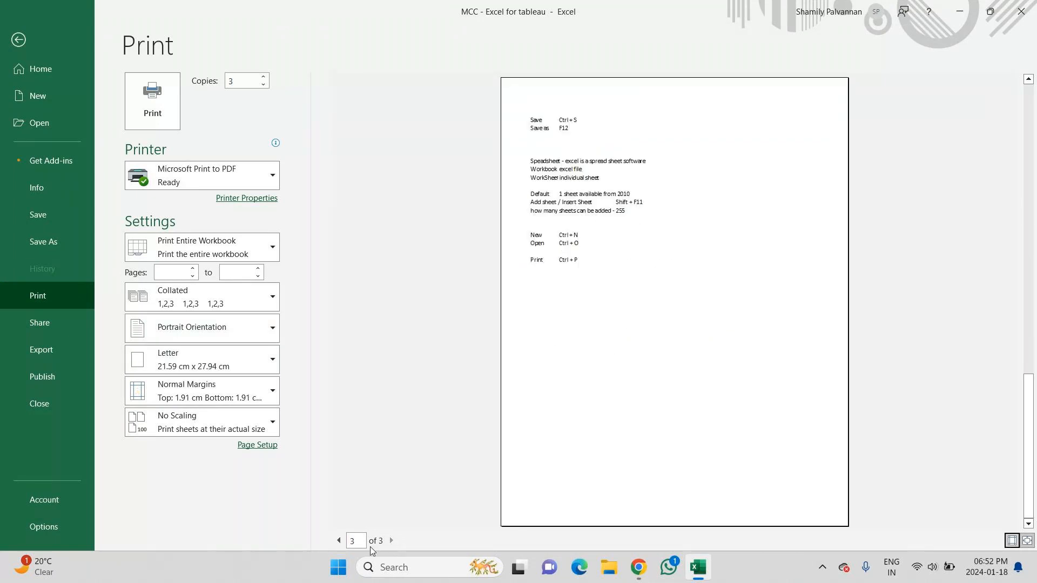
left_click(338, 540)
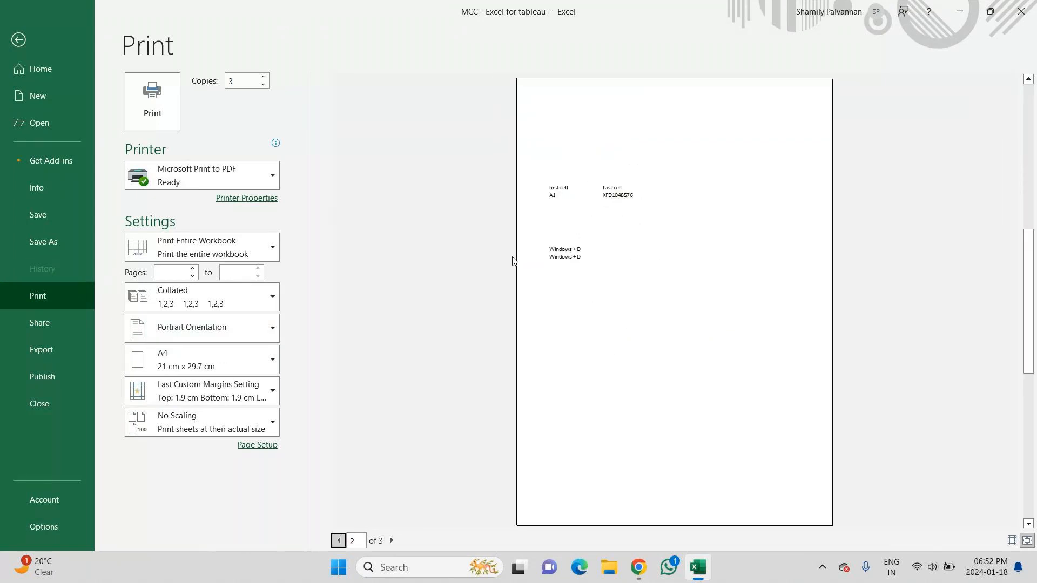
Return the print preview to page 1, close it, and display the File_tab and intro sheets in Page Layout view
left_click(339, 540)
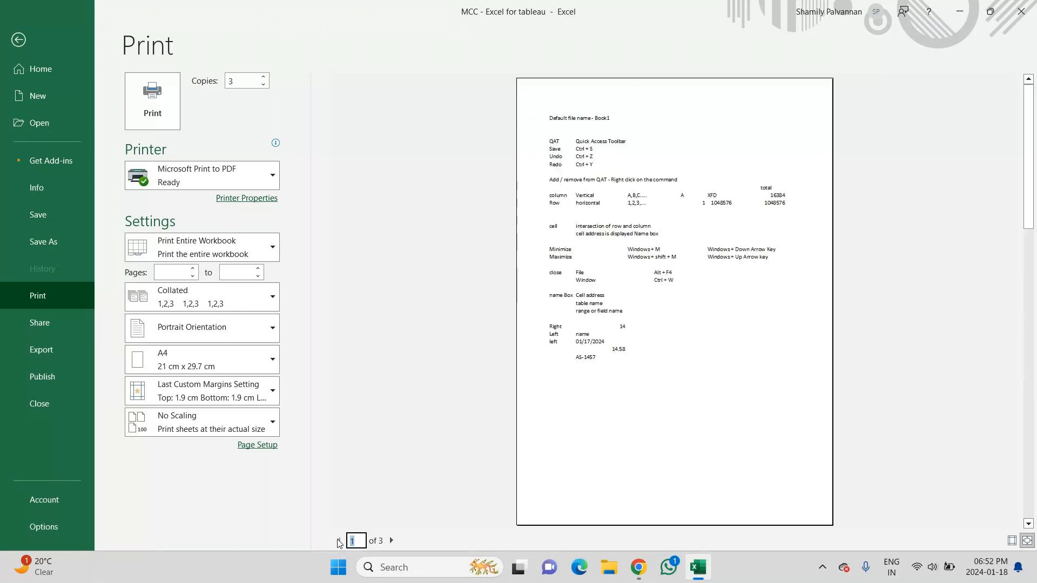
left_click(17, 43)
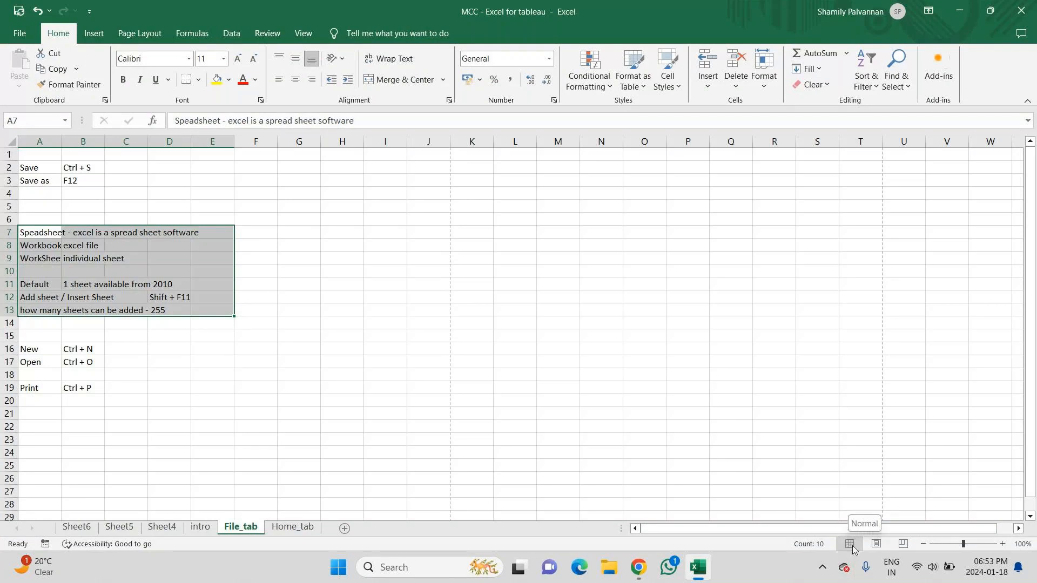
left_click(875, 543)
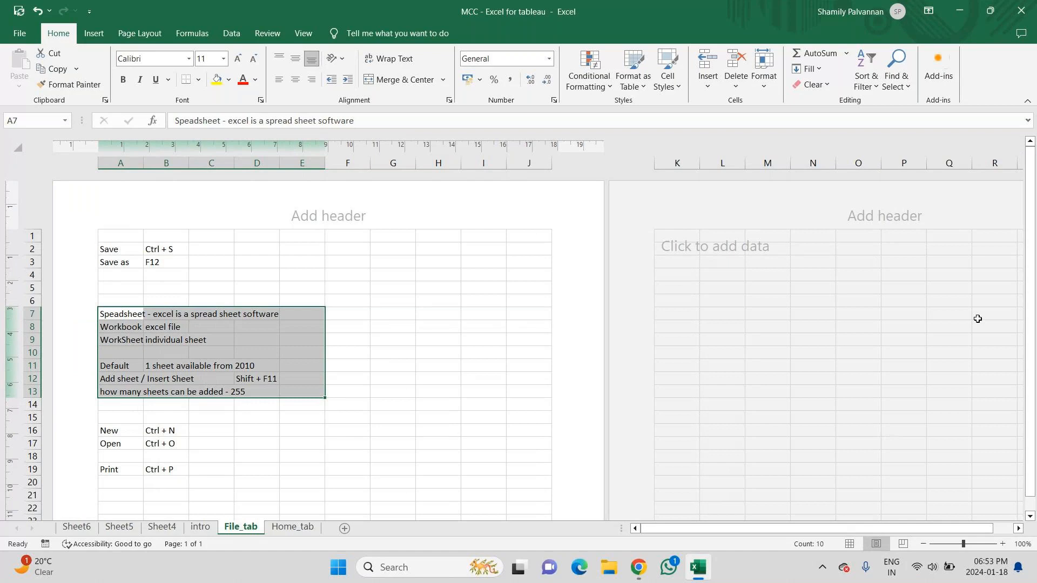
left_click_drag(1029, 371, 1029, 385)
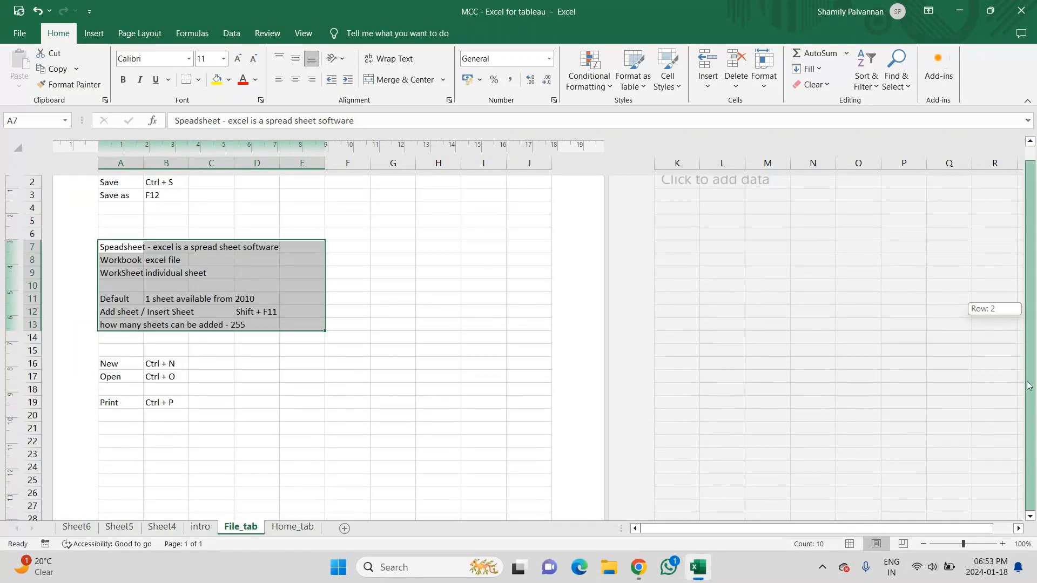
left_click(200, 529)
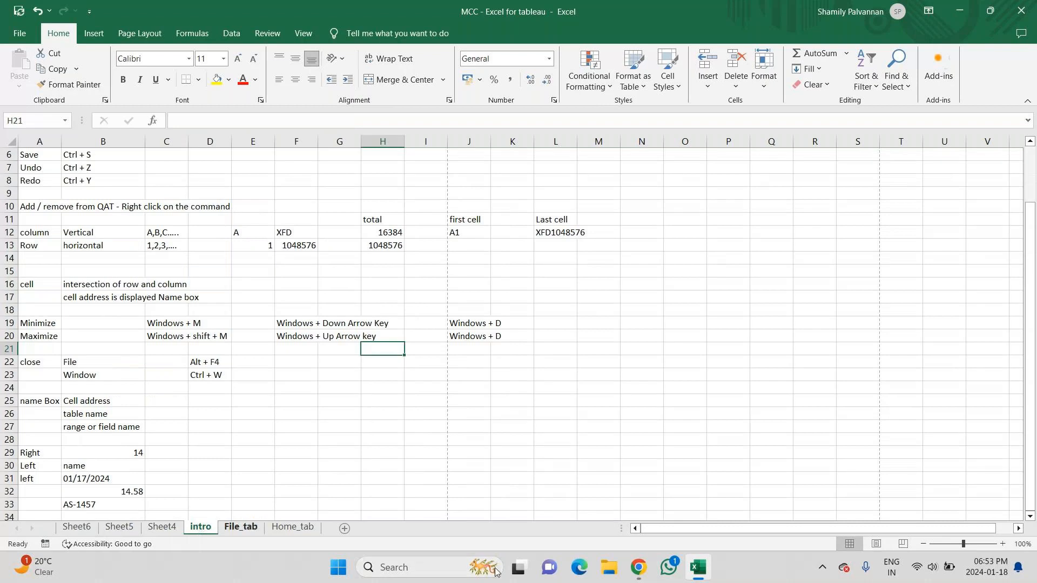
left_click(878, 544)
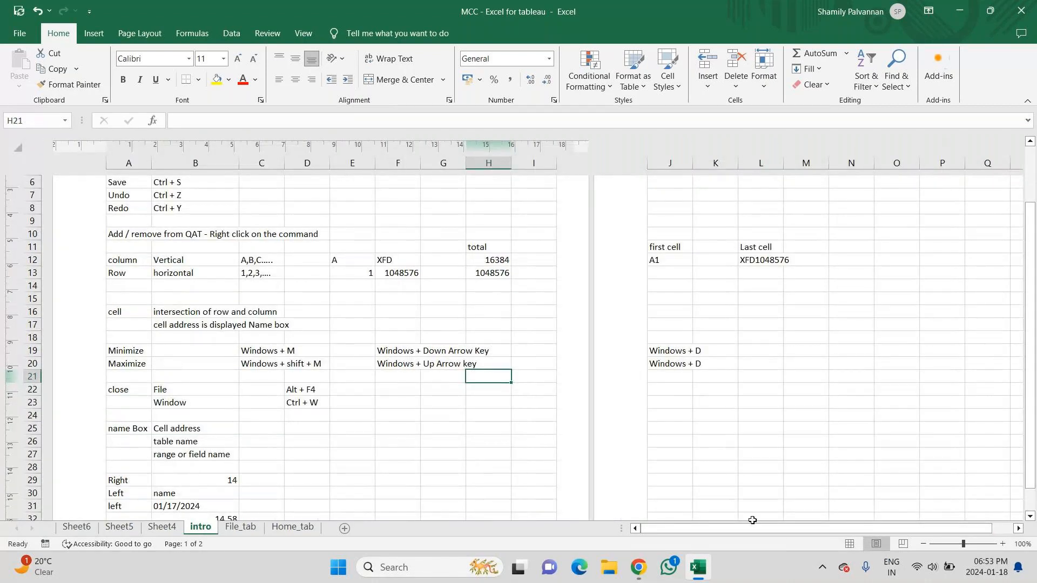
In Page Break Preview, move the intro sheet's vertical page break to the data's outer edge to make one page, and check the print preview
left_click(902, 544)
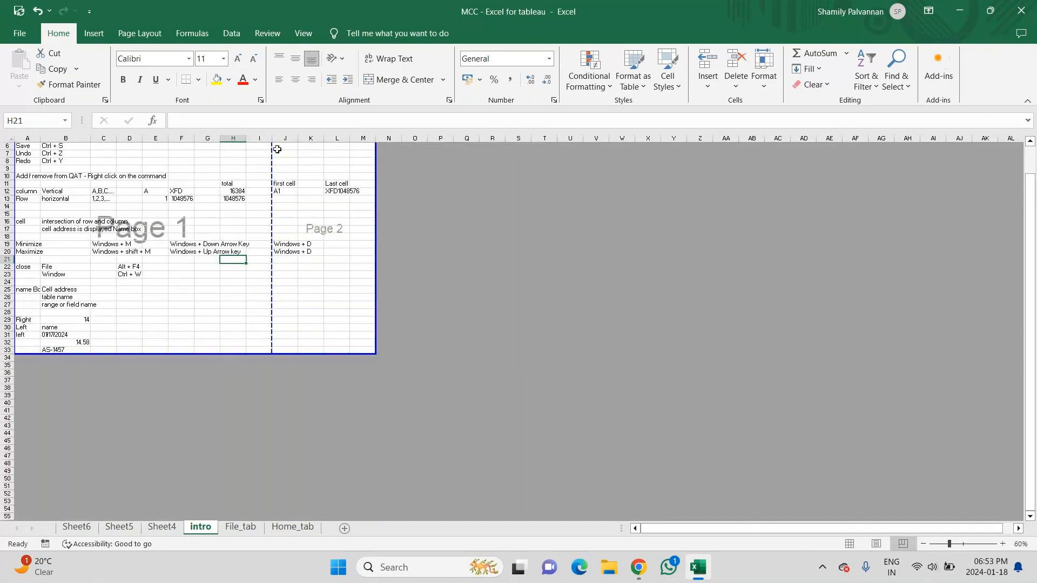
mouse_move(272, 143)
left_mouse_down()
mouse_move(373, 143)
mouse_move(274, 139)
left_mouse_up()
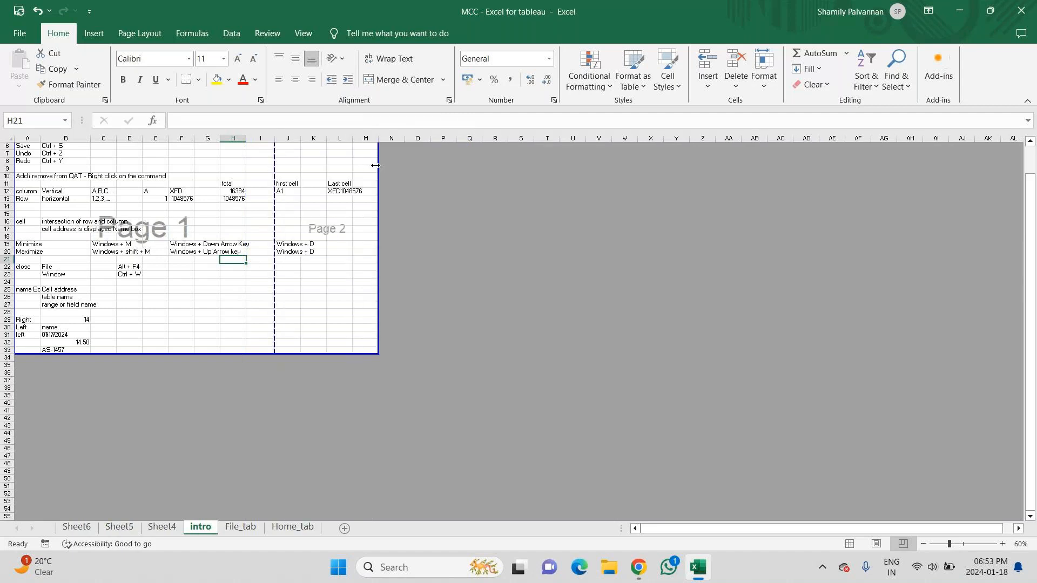
left_click_drag(375, 166, 376, 165)
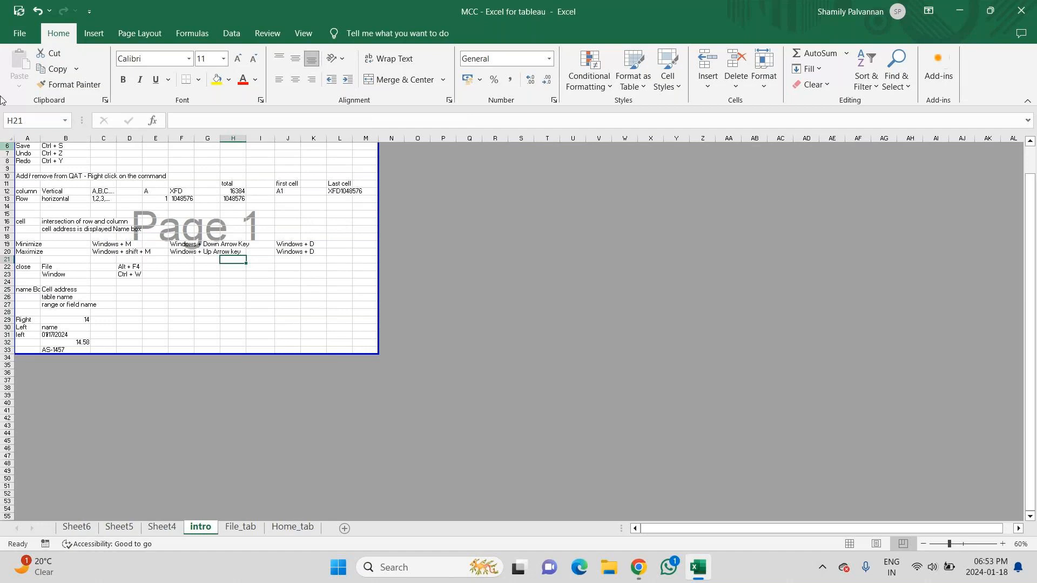
left_click(19, 28)
left_click(39, 295)
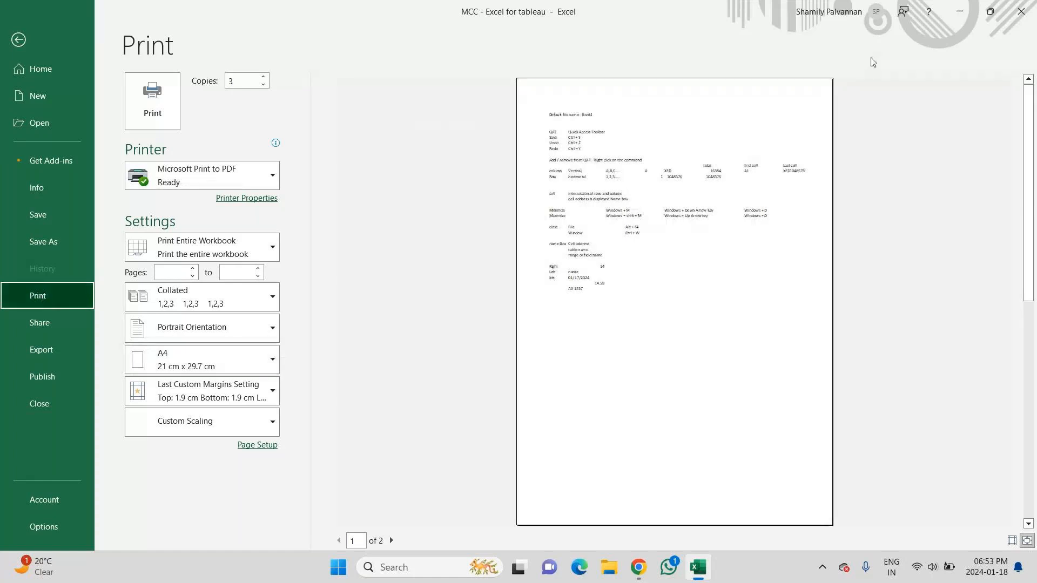
Minimize the open windows to reach the desktop, and briefly open and close the SampleDataWithDate workbook
left_click(964, 7)
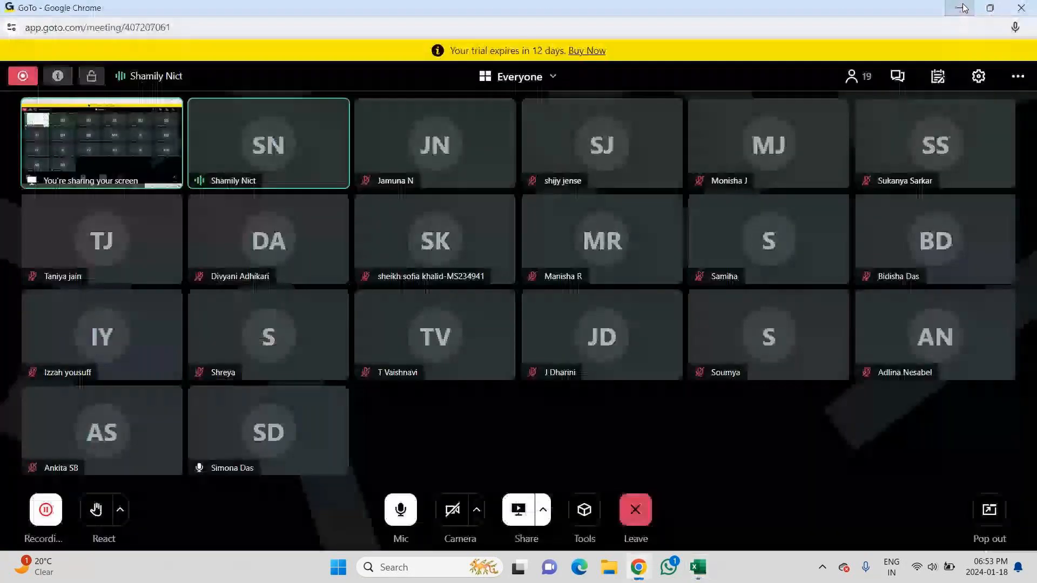
left_click(964, 8)
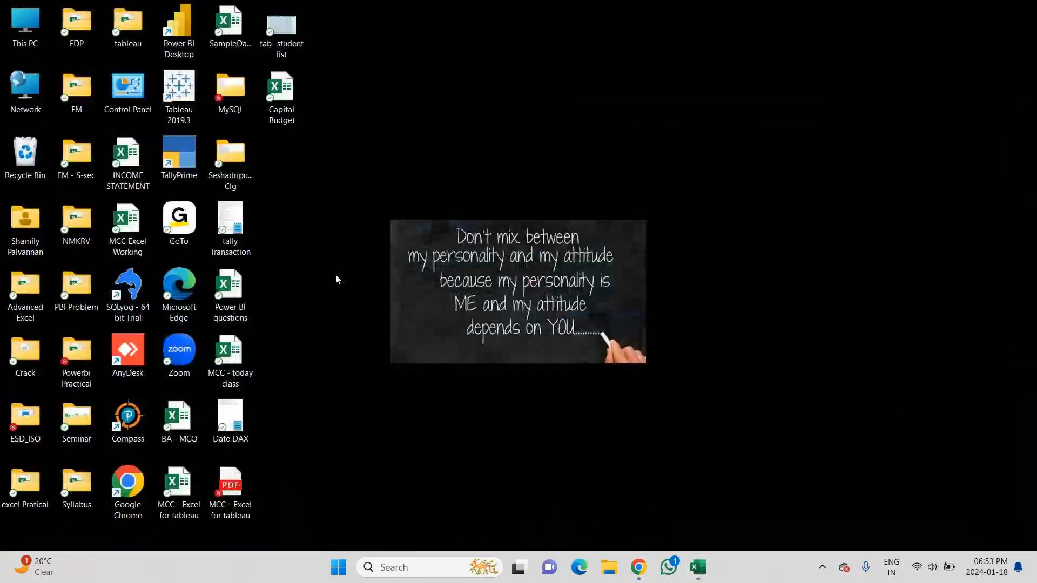
double_click(226, 18)
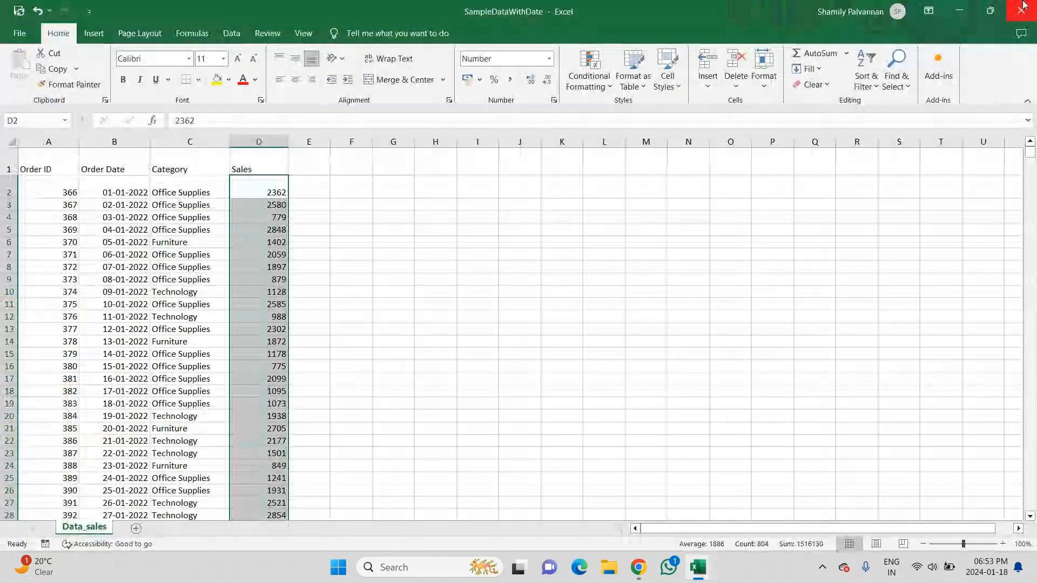
left_click(1020, 11)
left_click(959, 11)
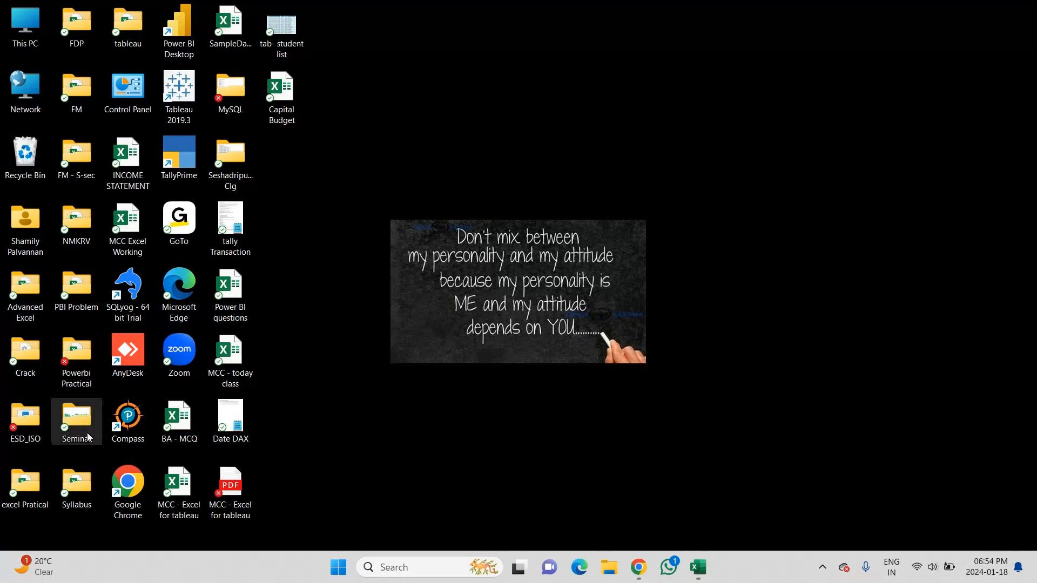
Open the SampleDataWithDate workbook from the desktop, go to the end of the sales data and select cell K805
double_click(227, 16)
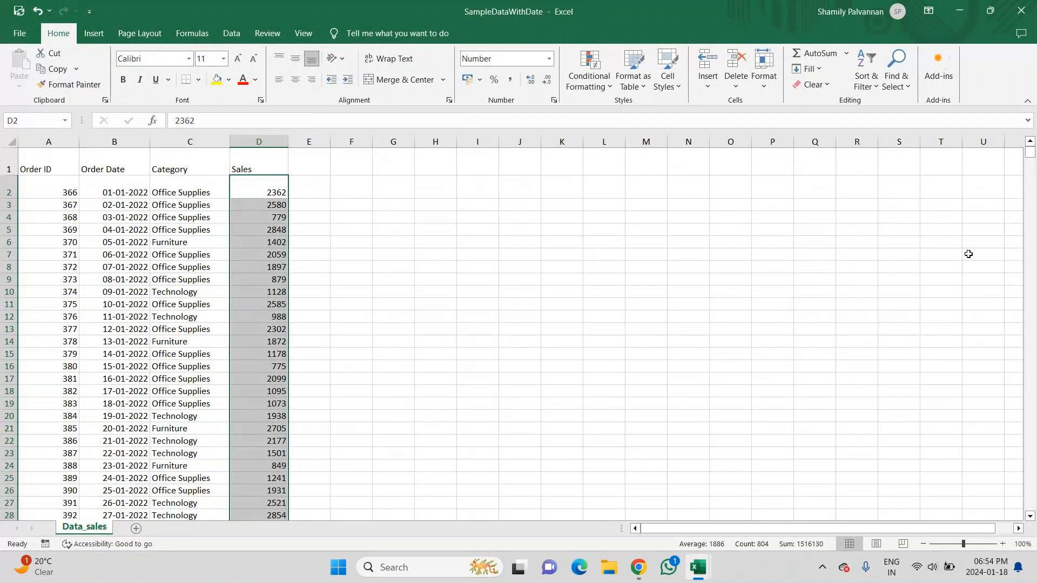
left_click_drag(1030, 153, 1007, 325)
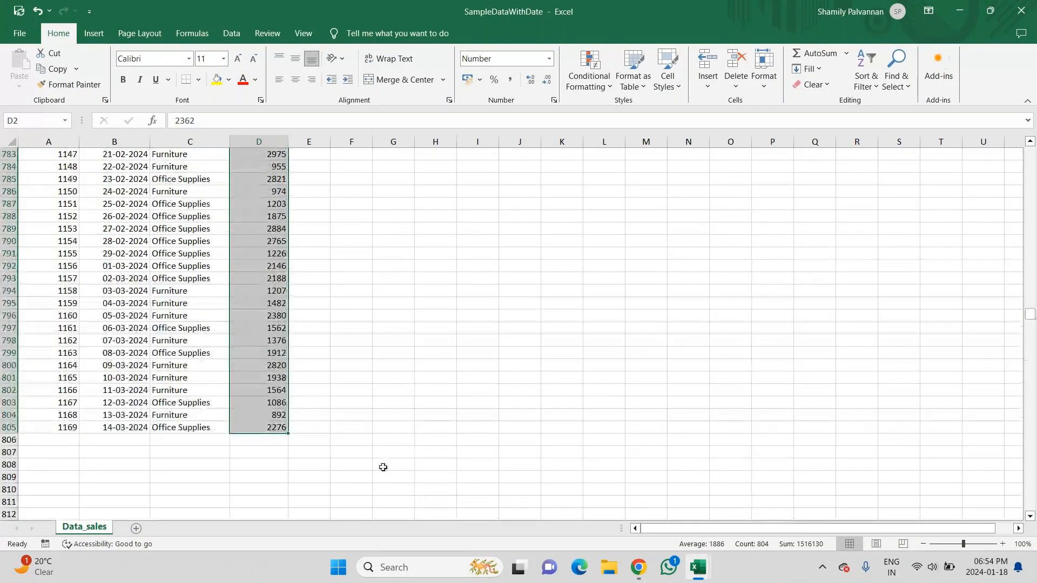
mouse_move(700, 579)
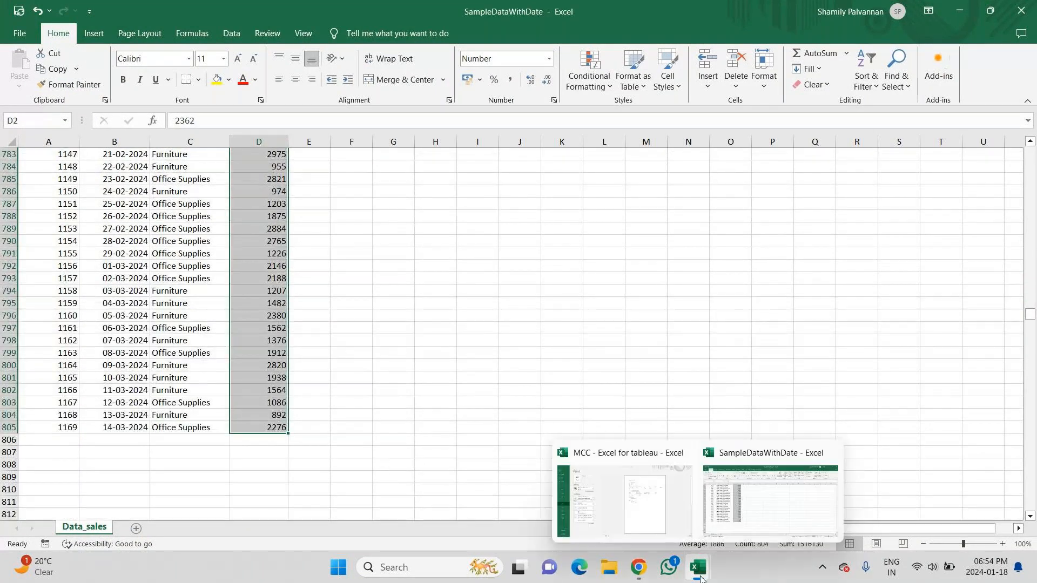
left_click(562, 427)
Open the print preview of the Data_sales sheet and page through it to page 6
key("ctrl+p")
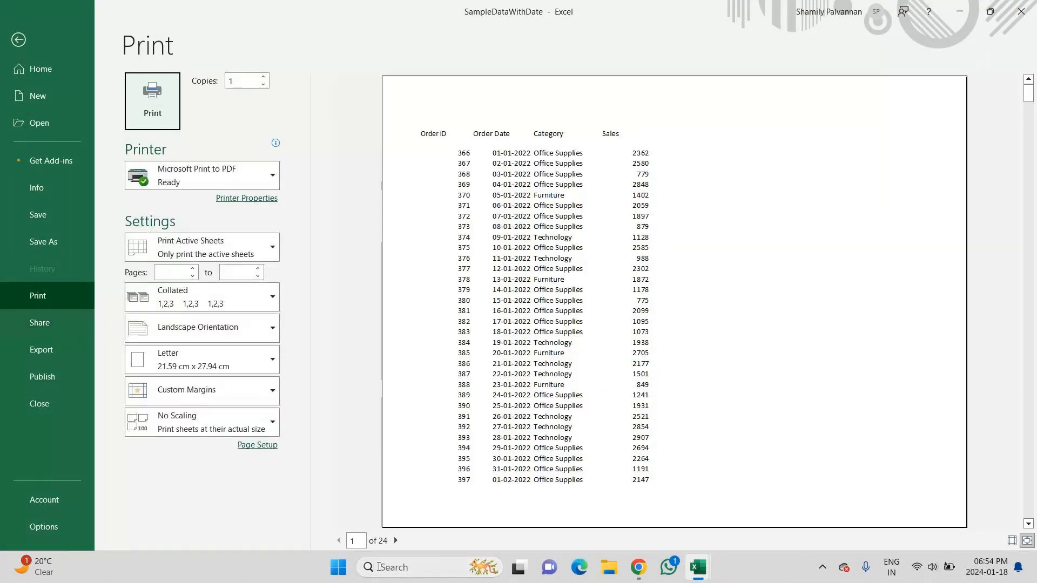
left_click(396, 541)
left_click(395, 540)
left_click(396, 540)
left_click(396, 540)
left_click(396, 540)
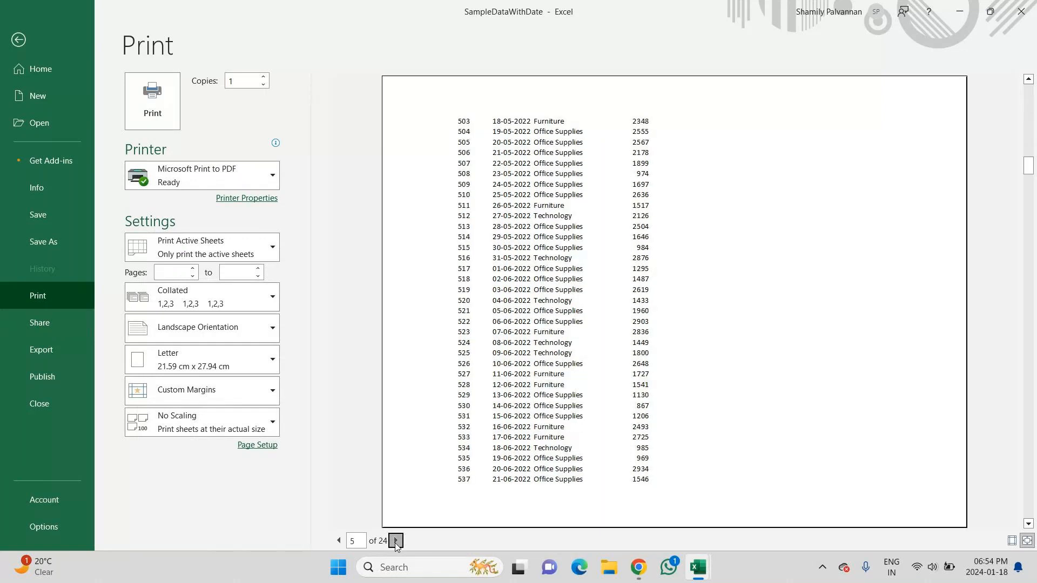
left_click(396, 540)
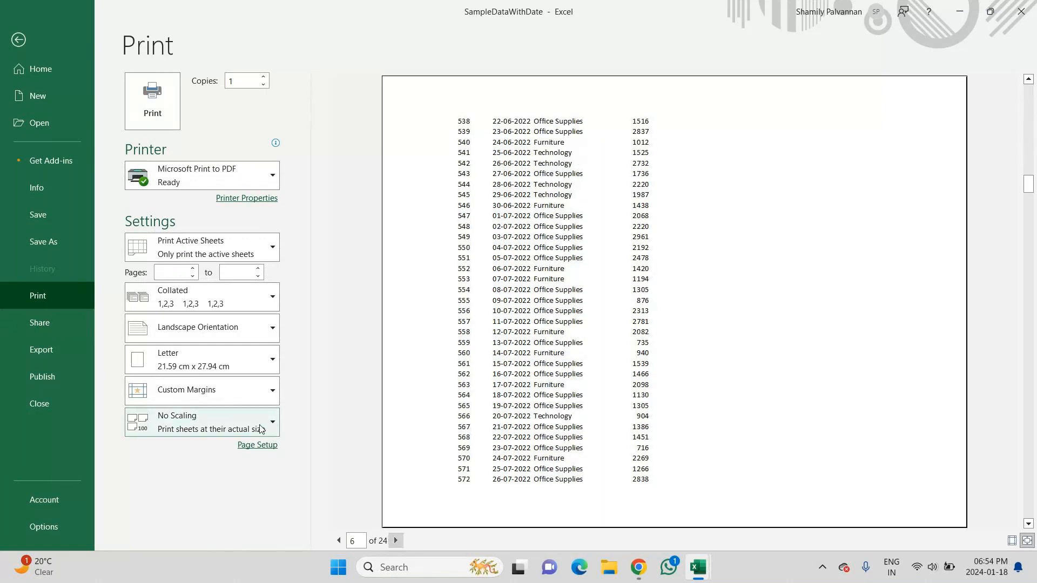
View the print scaling options without changing them, close the SampleDataWithDate workbook and return to the desktop
left_click(260, 430)
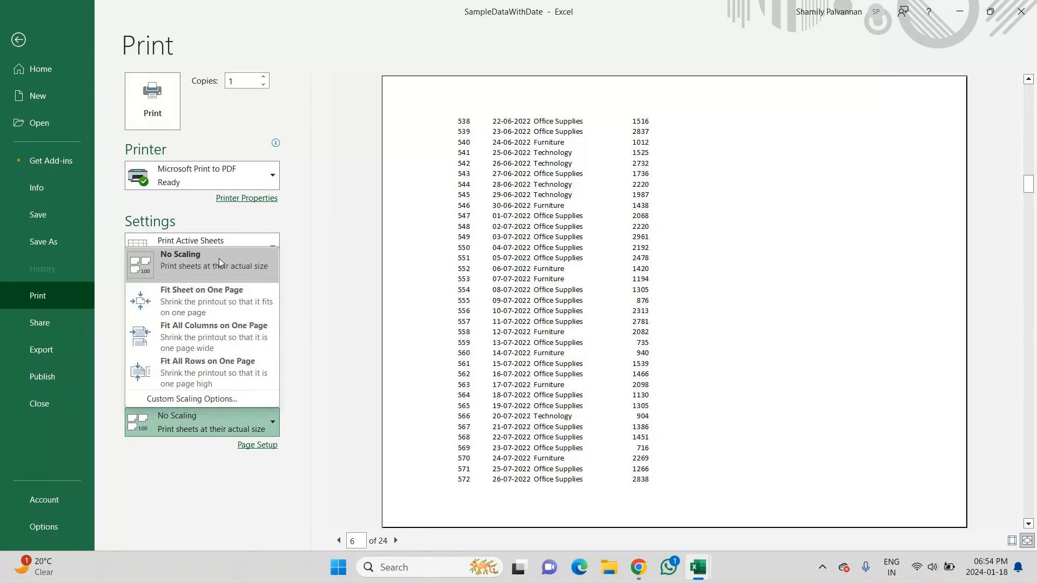
left_click(18, 39)
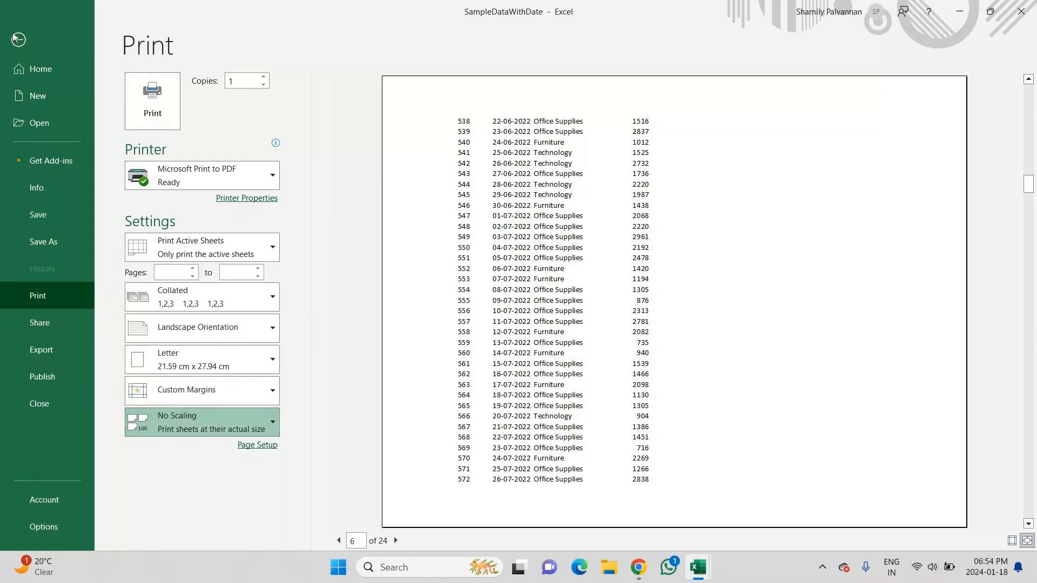
left_click(17, 39)
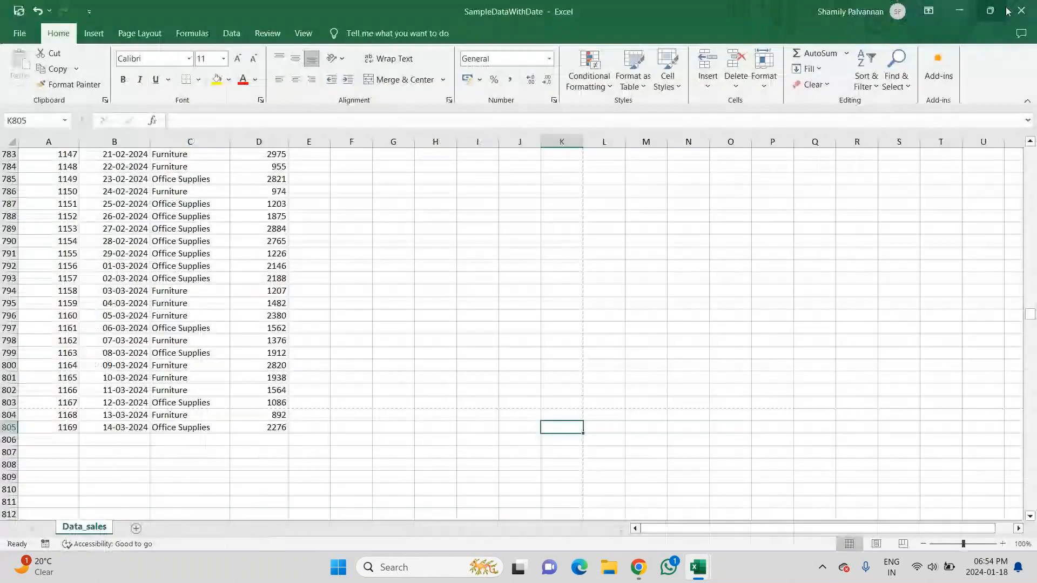
left_click(1018, 12)
left_click(965, 11)
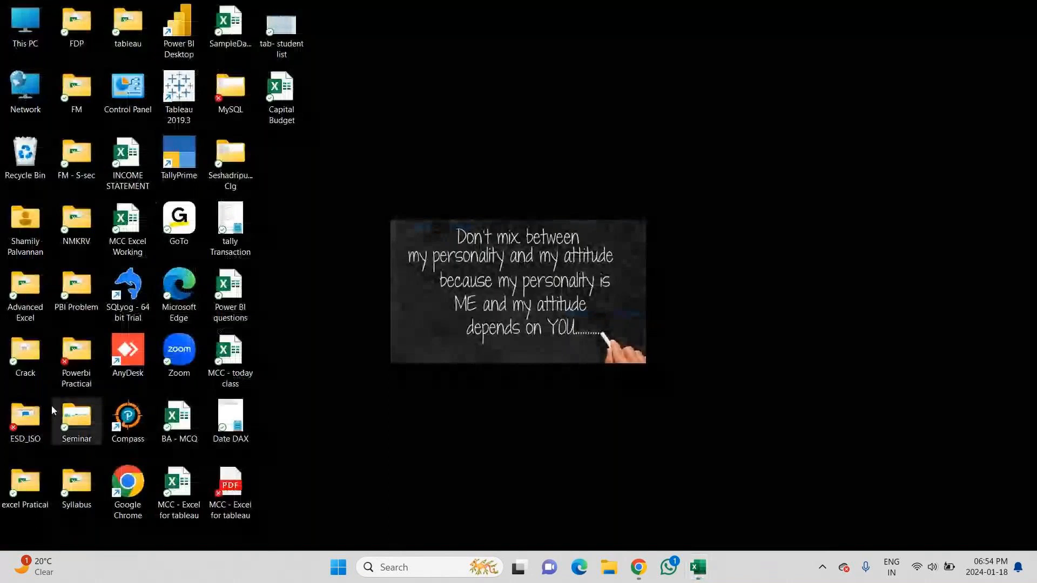
Open the AmazingMart workbook from the get data folder inside the Powerbi Practical folder on the desktop
double_click(77, 292)
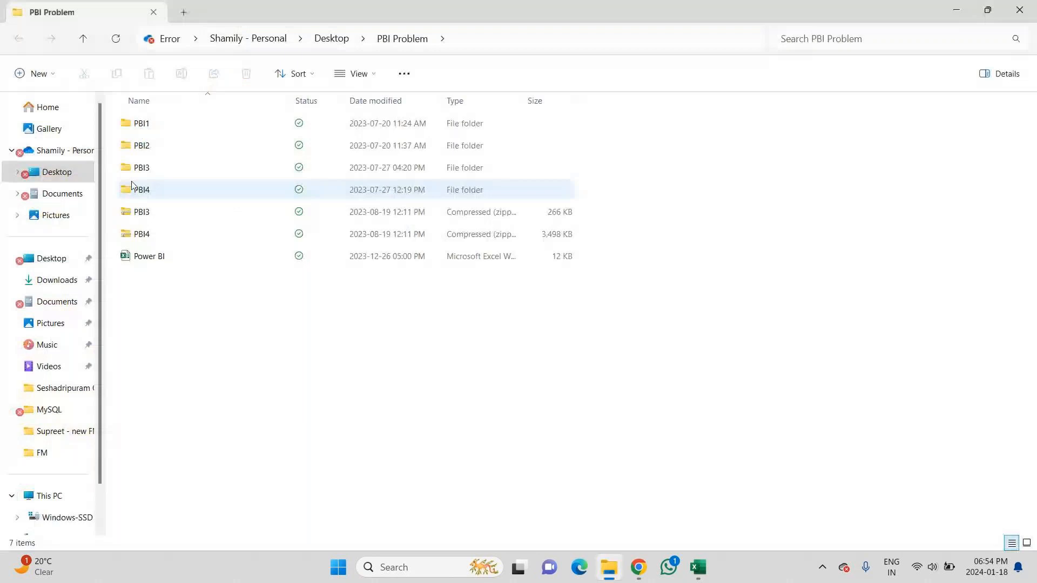
left_click(82, 38)
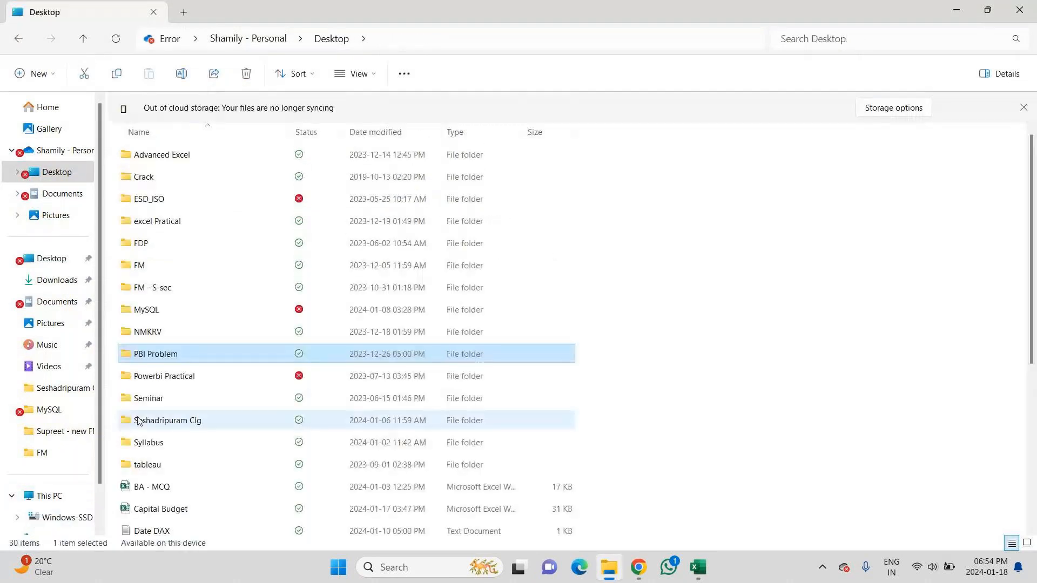
double_click(154, 376)
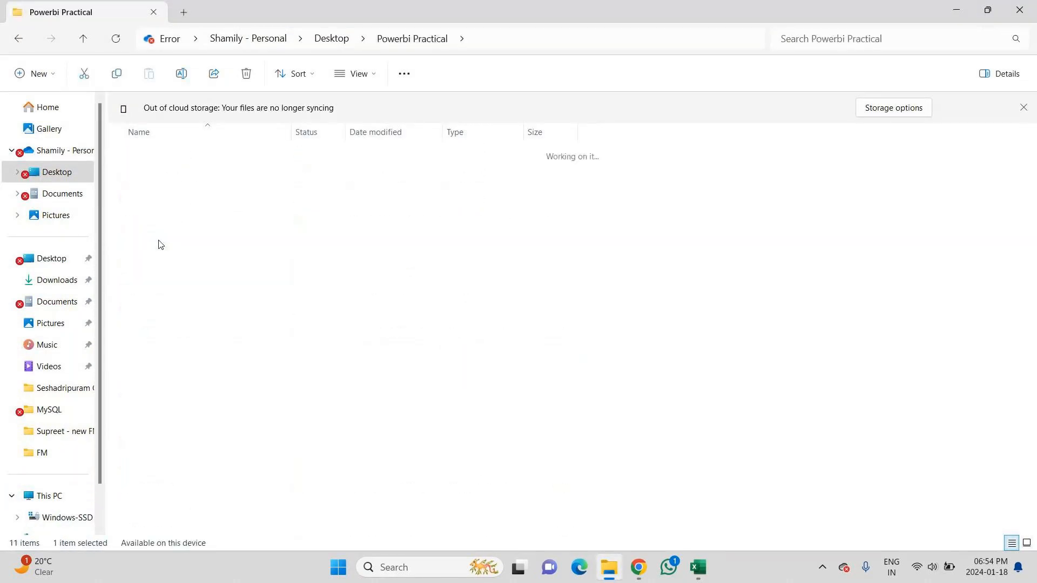
double_click(161, 244)
left_click(161, 181)
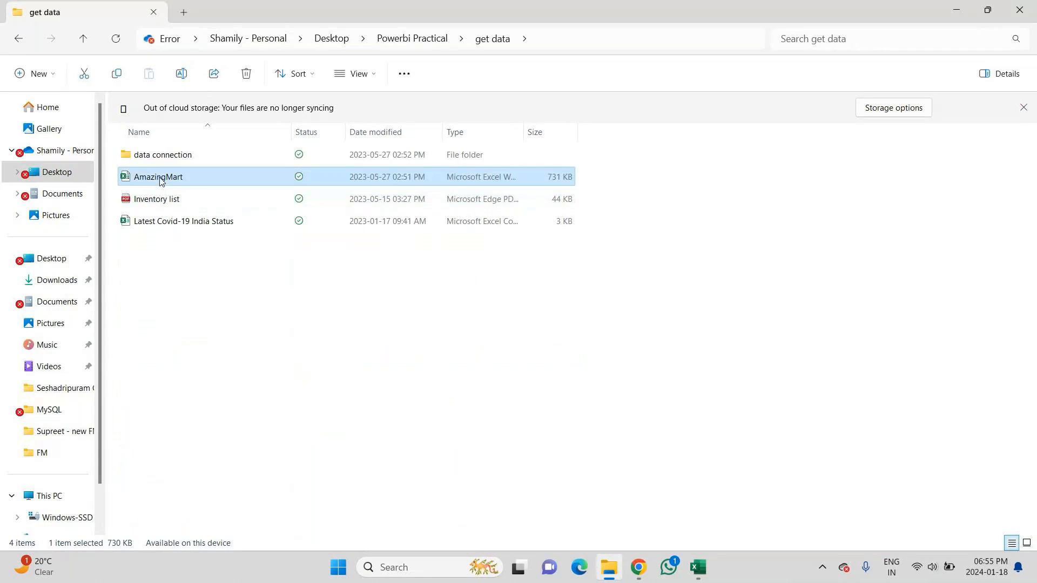
double_click(161, 182)
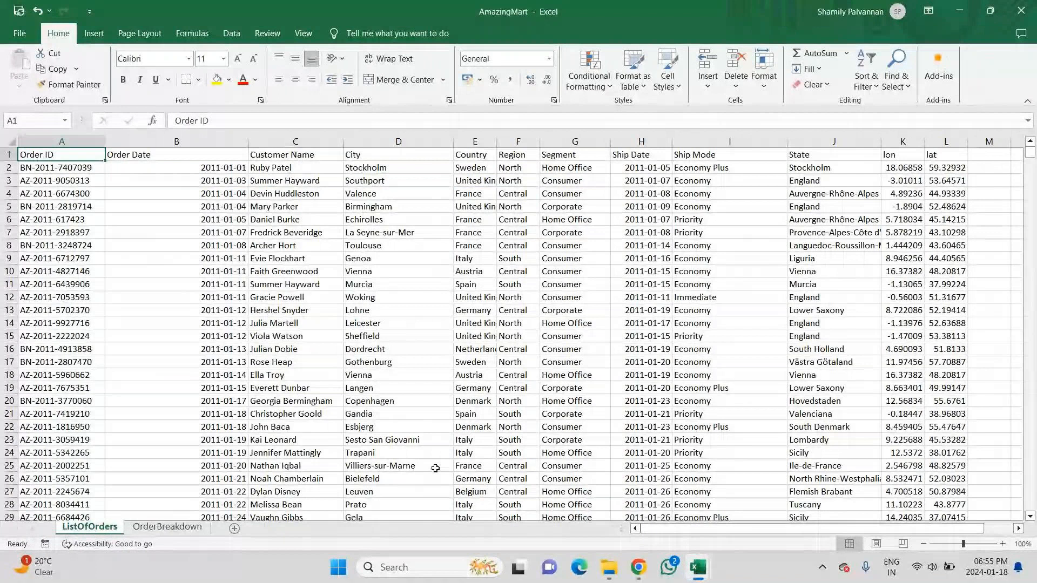
AutoFit the column widths of all data on the ListOfOrders sheet, and check how it prints in the print preview
left_click(300, 136)
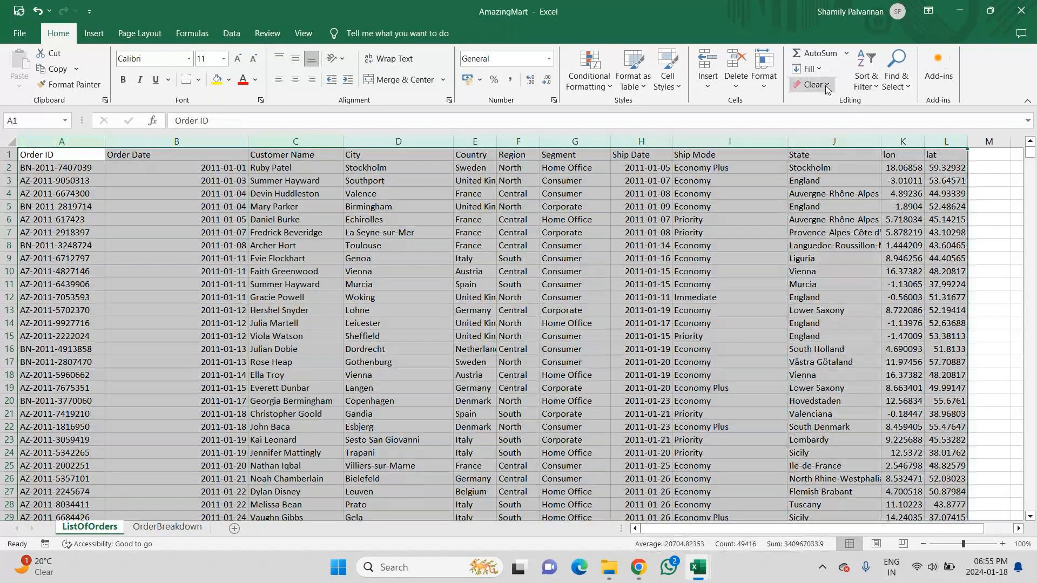
left_click(764, 81)
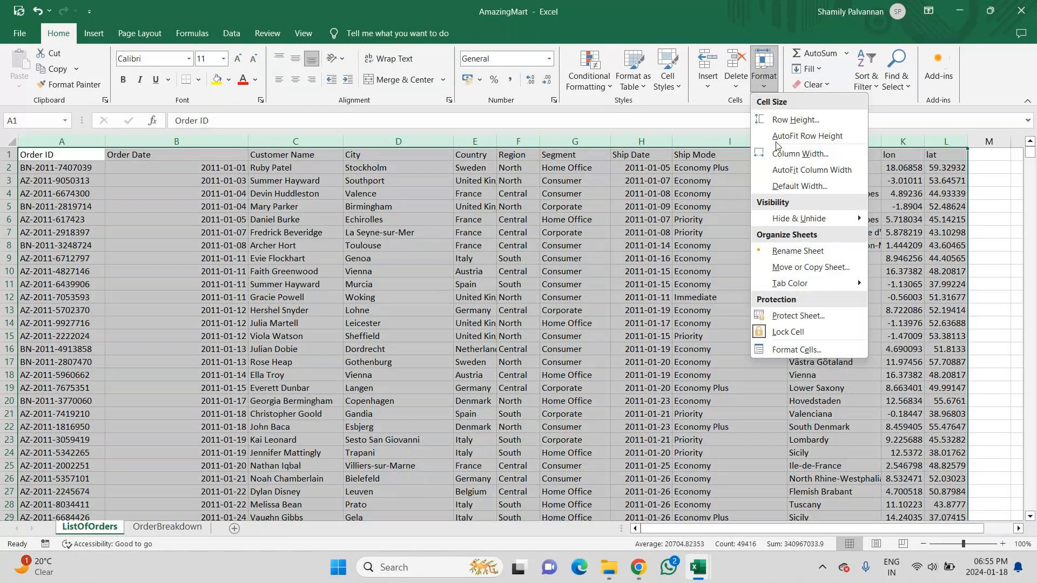
left_click(805, 170)
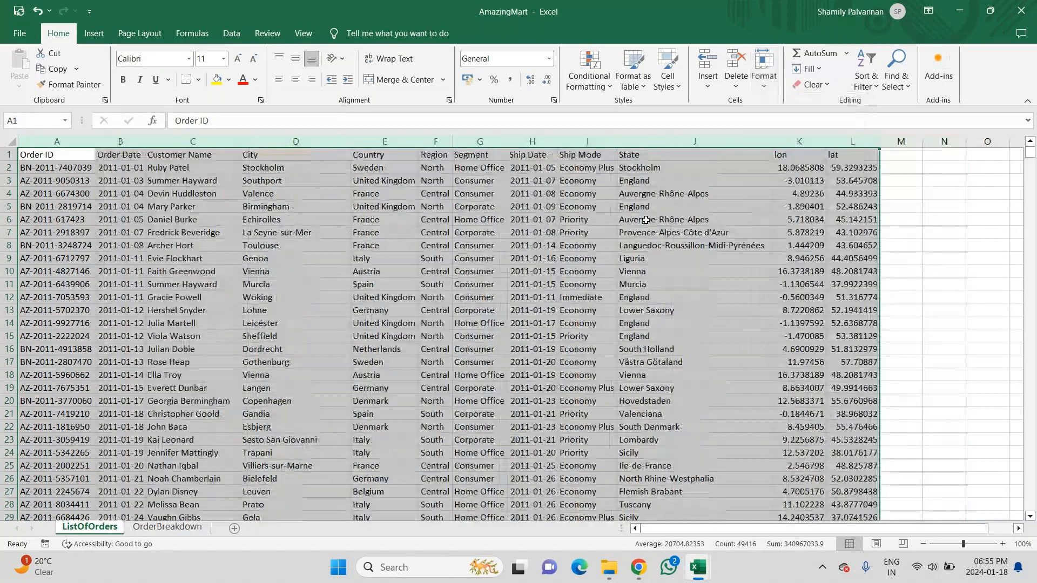
left_click(690, 232)
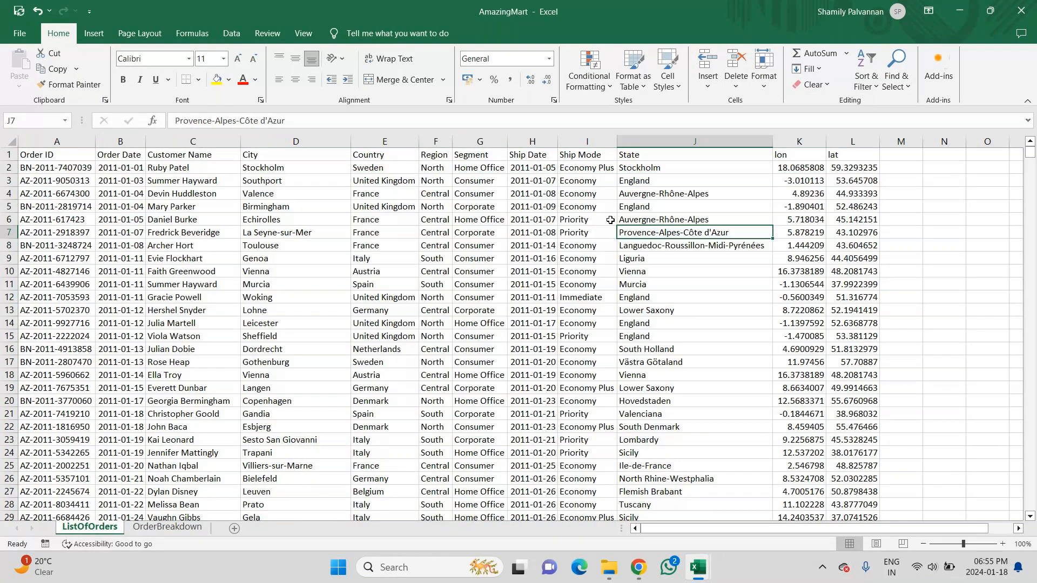
key("ctrl+p")
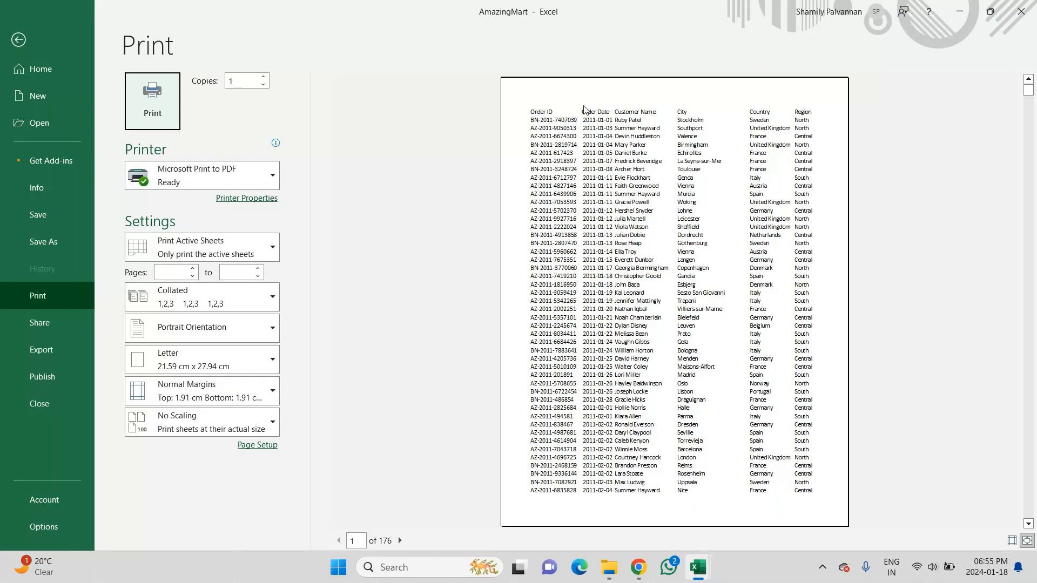
left_click(20, 48)
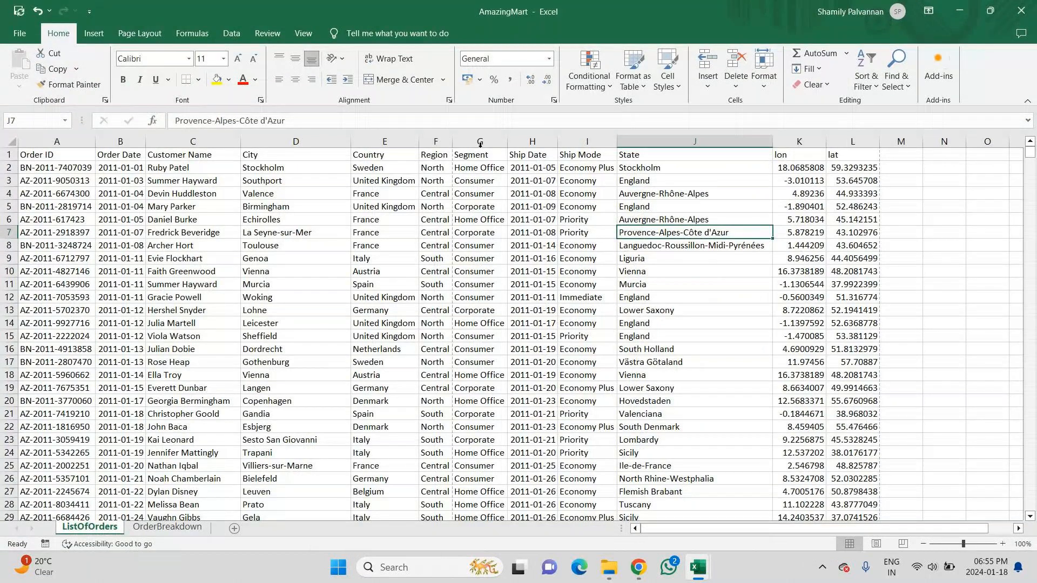
Select the State column on the ListOfOrders sheet, open the print preview, page forward to page 3 and return to page 1
left_click(534, 143)
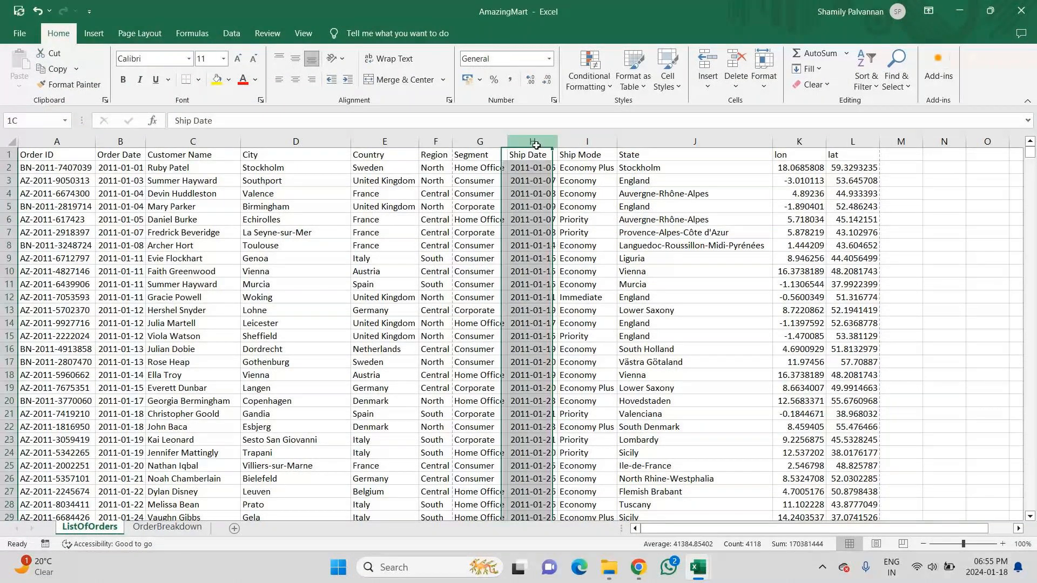
left_click(694, 141)
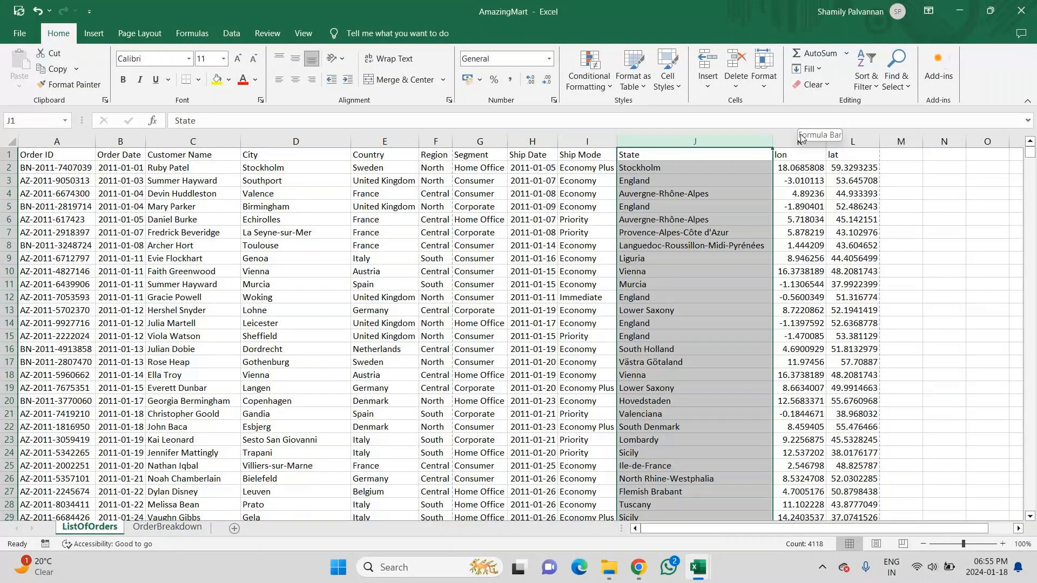
key("ctrl+p")
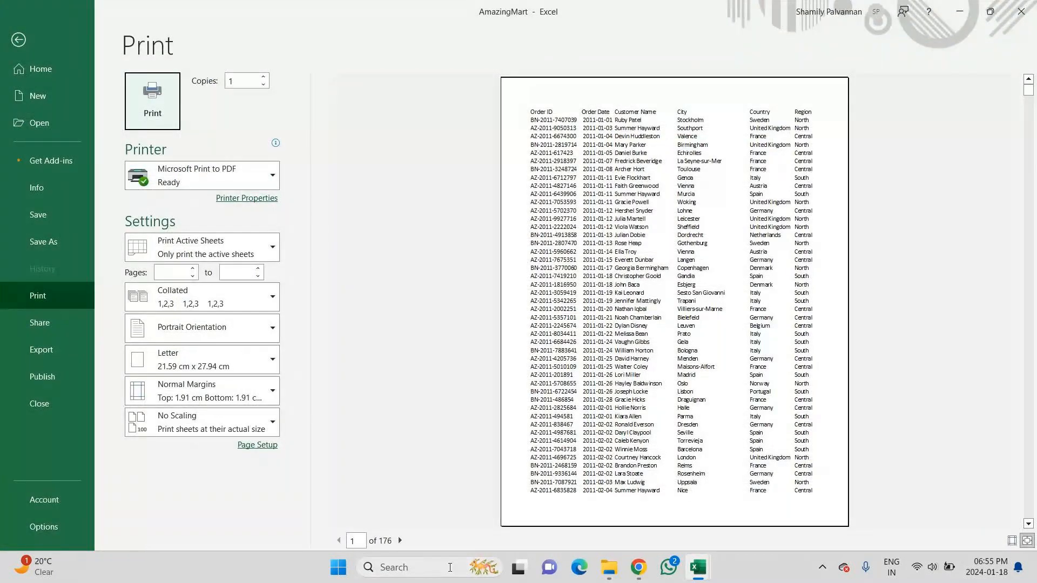
left_click(400, 541)
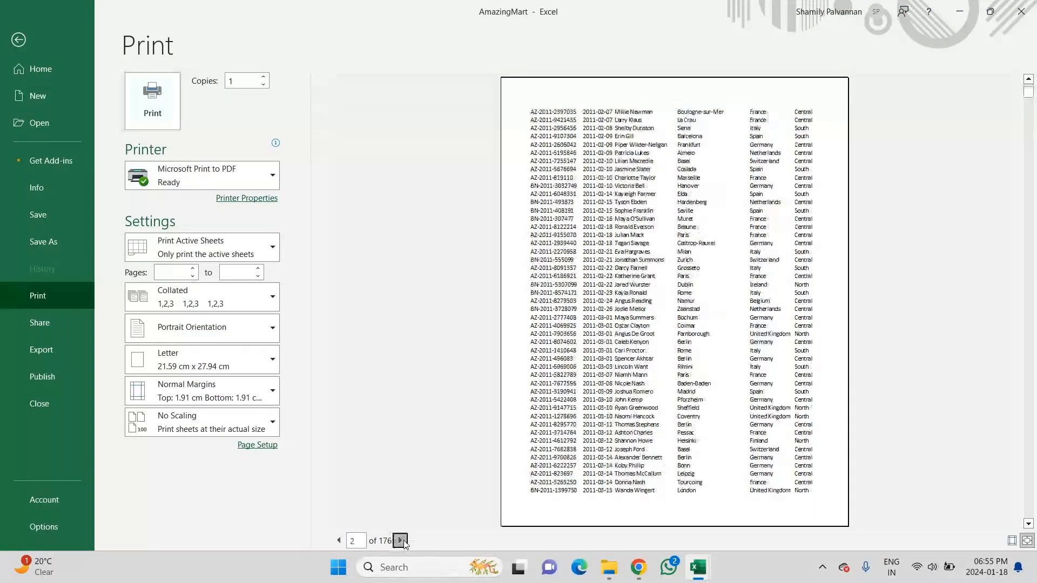
left_click(400, 540)
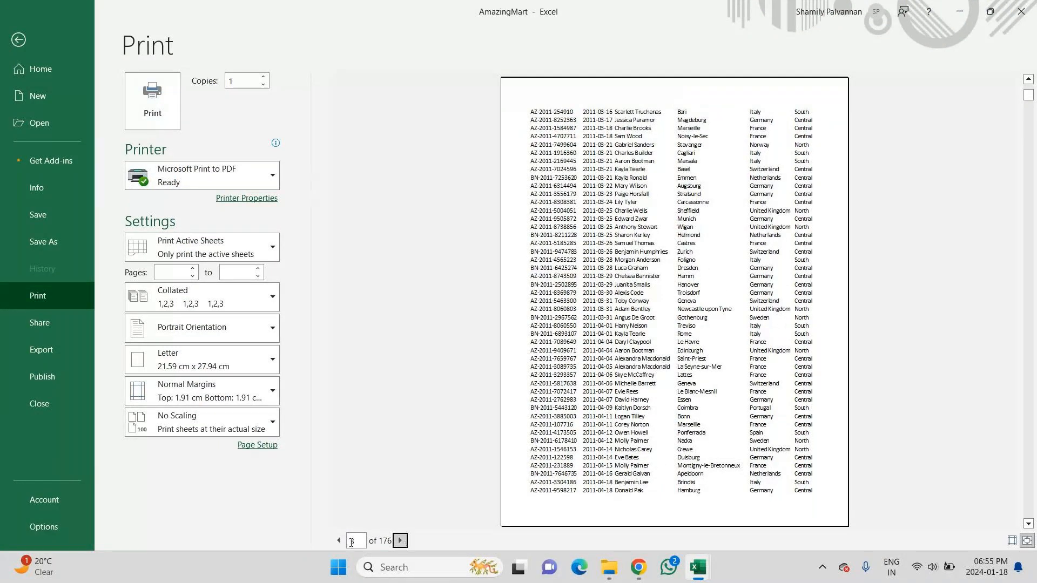
left_click(340, 541)
left_click(339, 542)
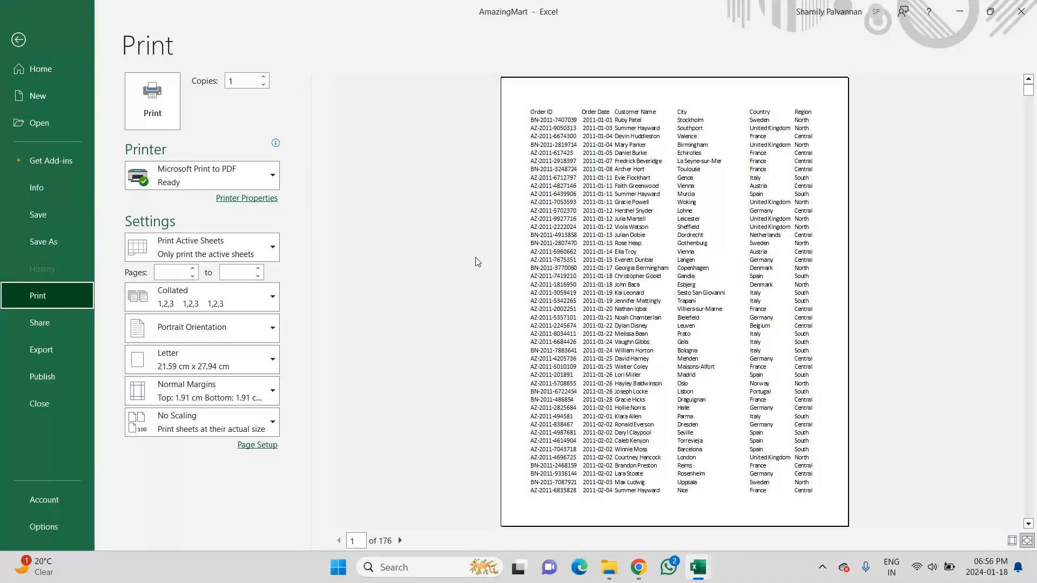
Set the print scaling to Fit All Columns on One Page, comparing it with Fit All Rows on One Page
left_click(235, 428)
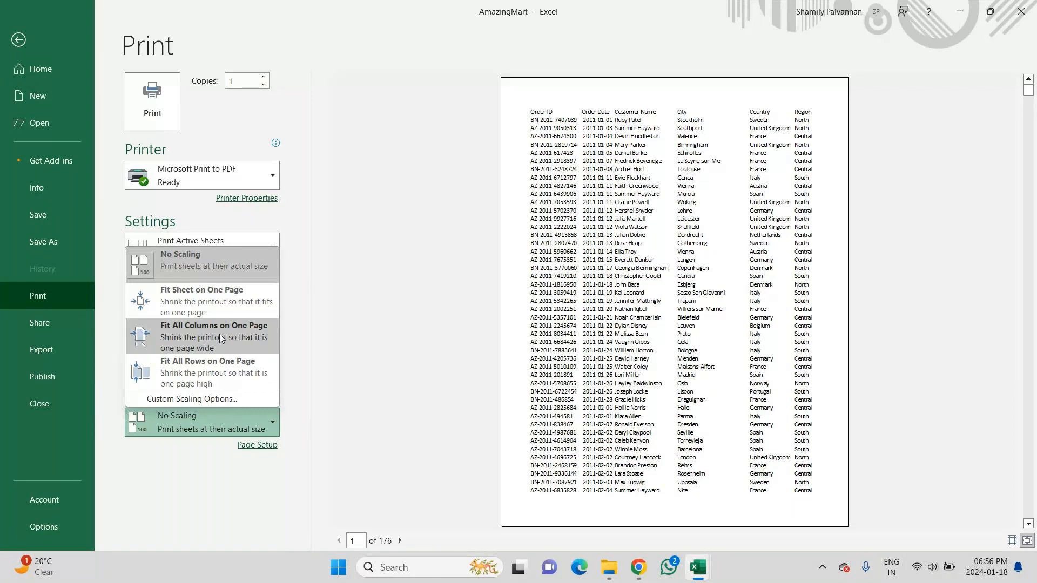
left_click(220, 339)
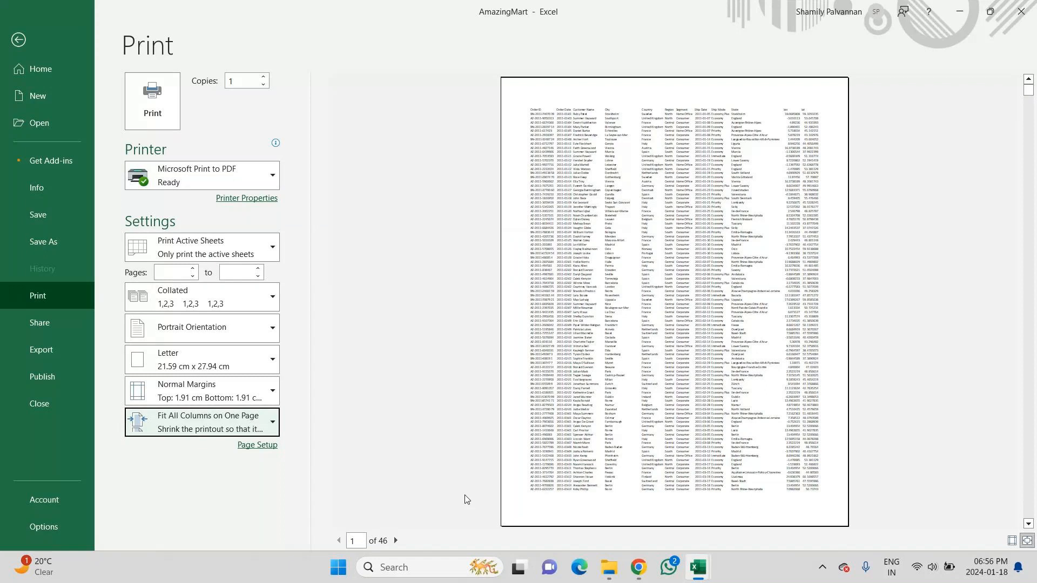
left_click(266, 435)
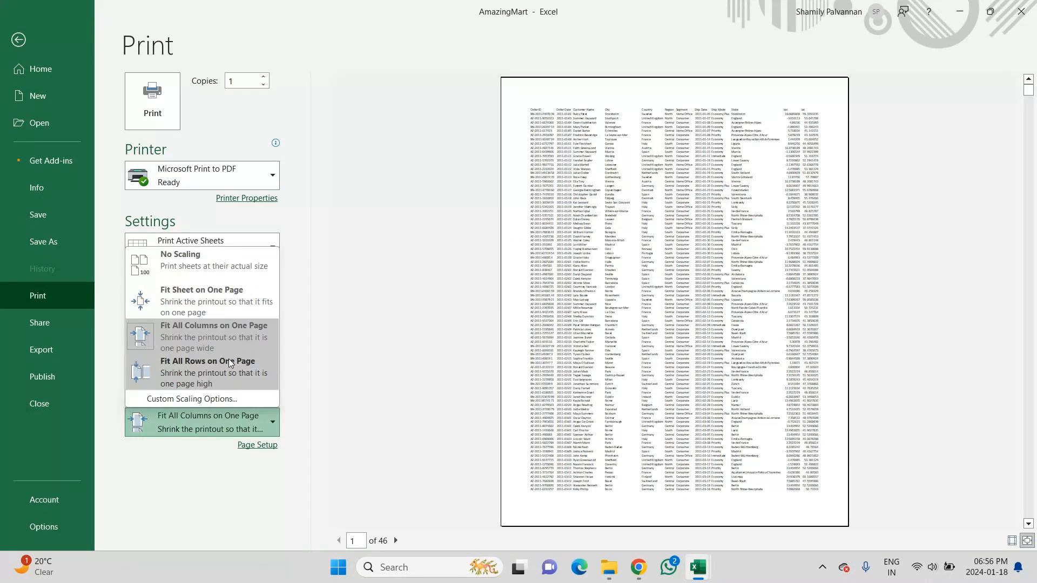
left_click(228, 362)
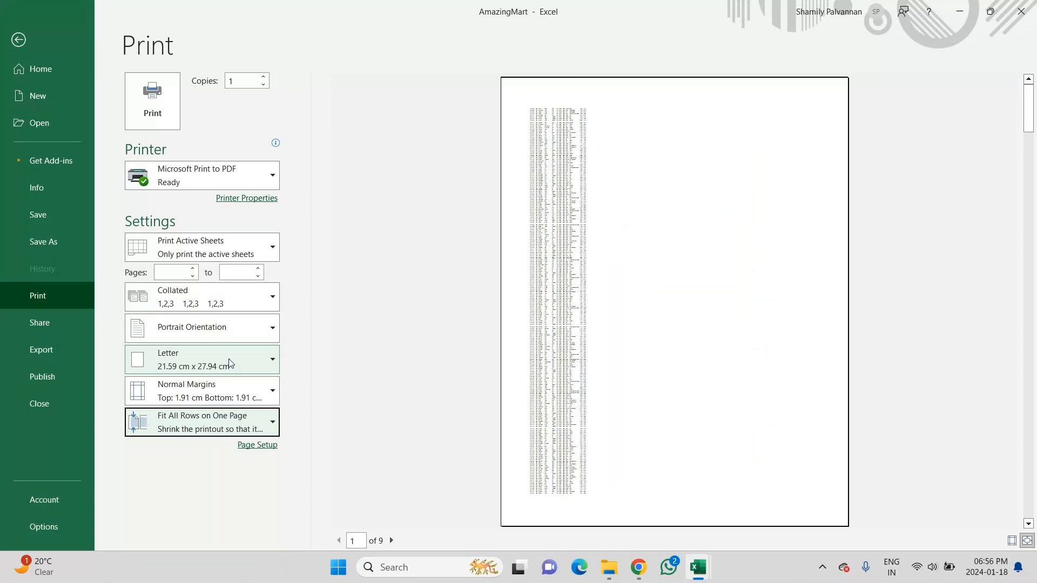
left_click(214, 429)
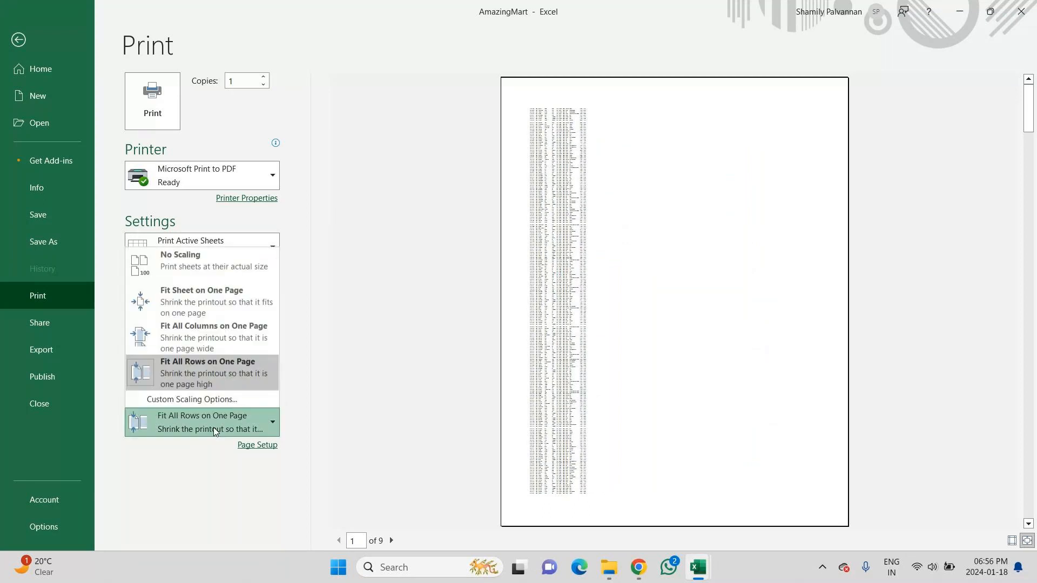
left_click(215, 342)
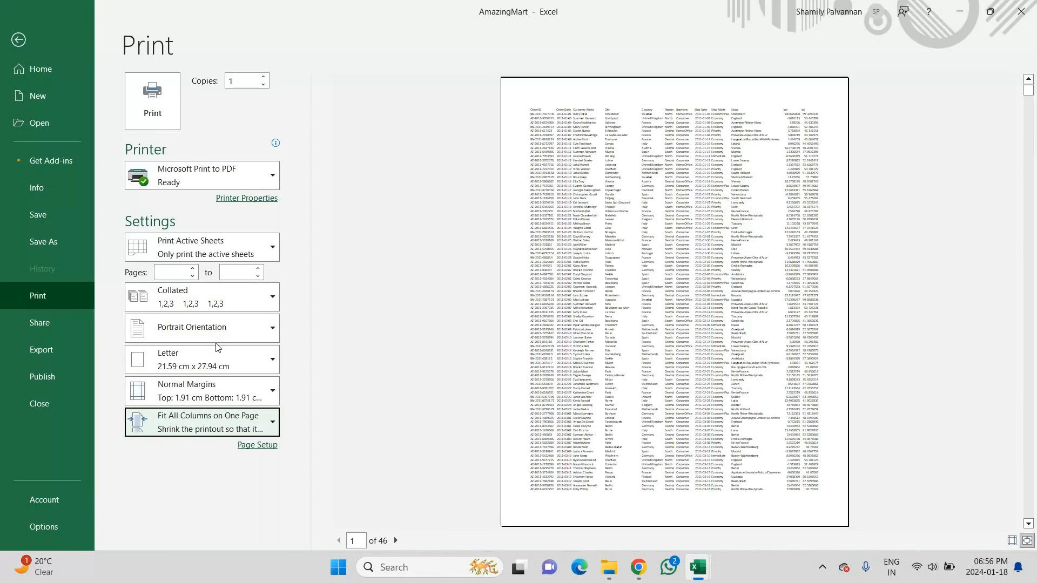
Try Fit Sheet on One Page as the print scaling, and switch back to Fit All Columns on One Page
left_click(199, 420)
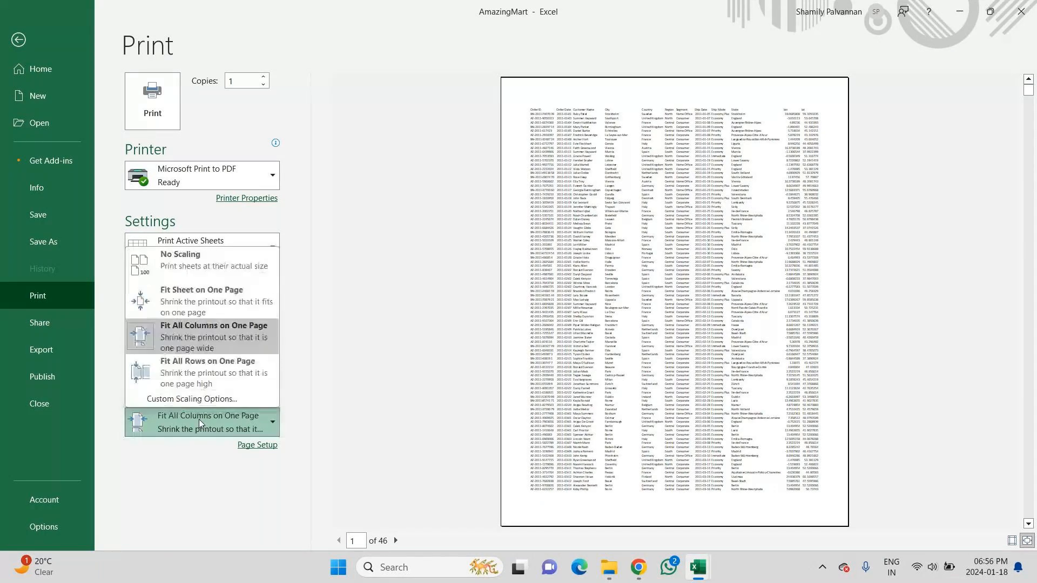
left_click(199, 300)
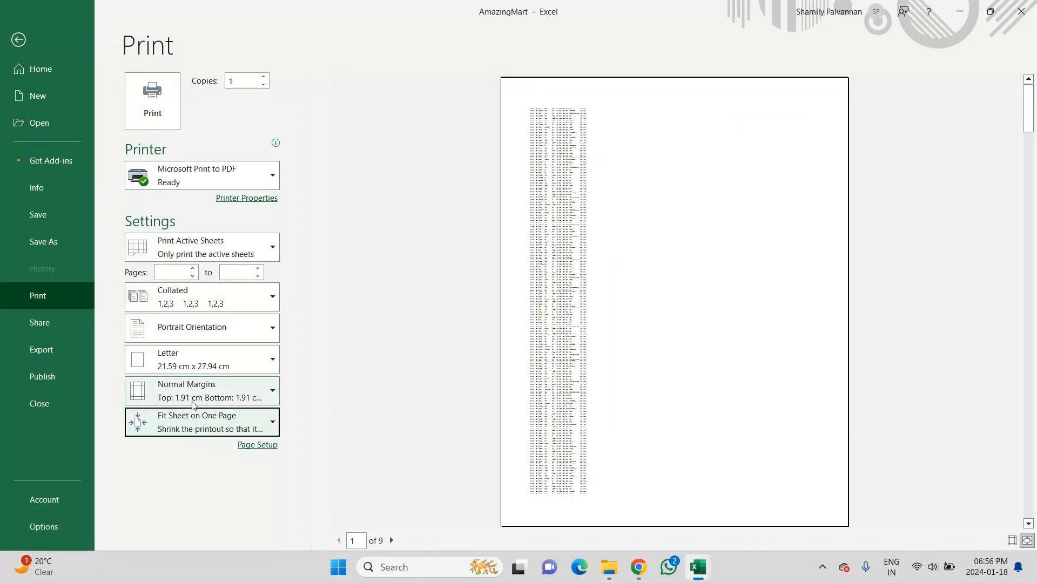
left_click(197, 419)
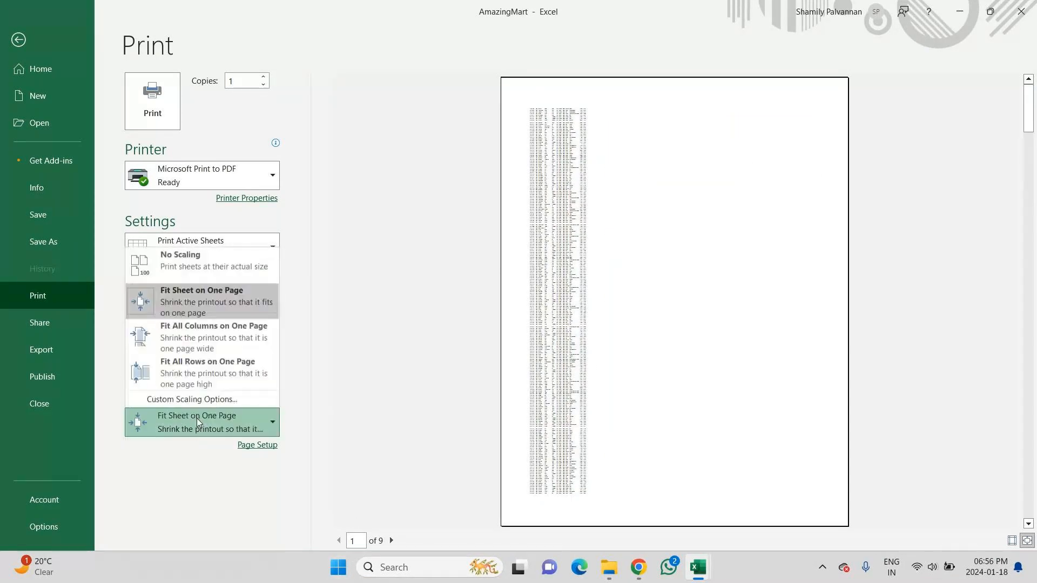
left_click(200, 321)
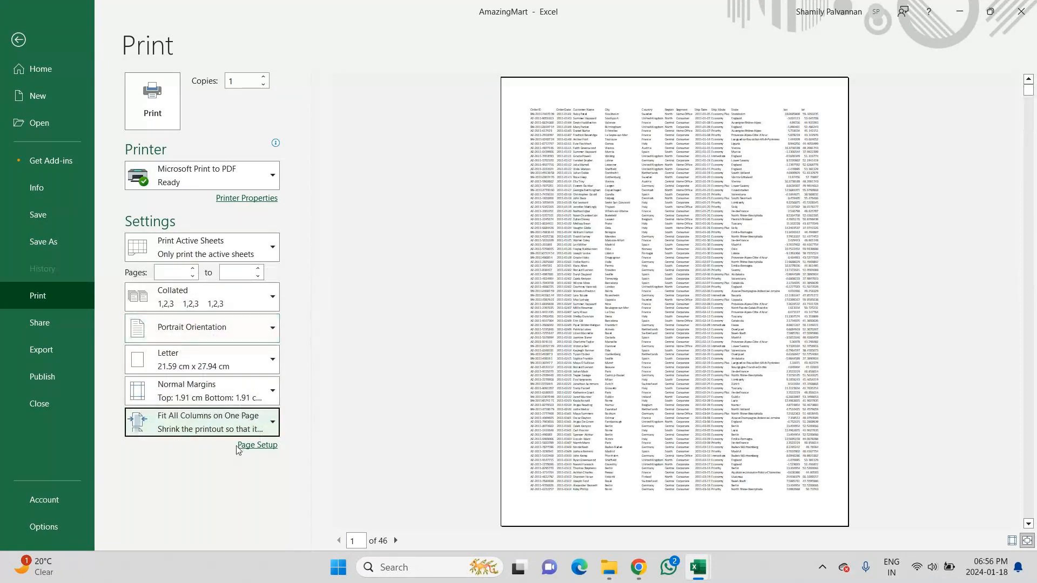
Try AmazingMart as the page header in the page setup, keeping the footer at (none)
left_click(260, 446)
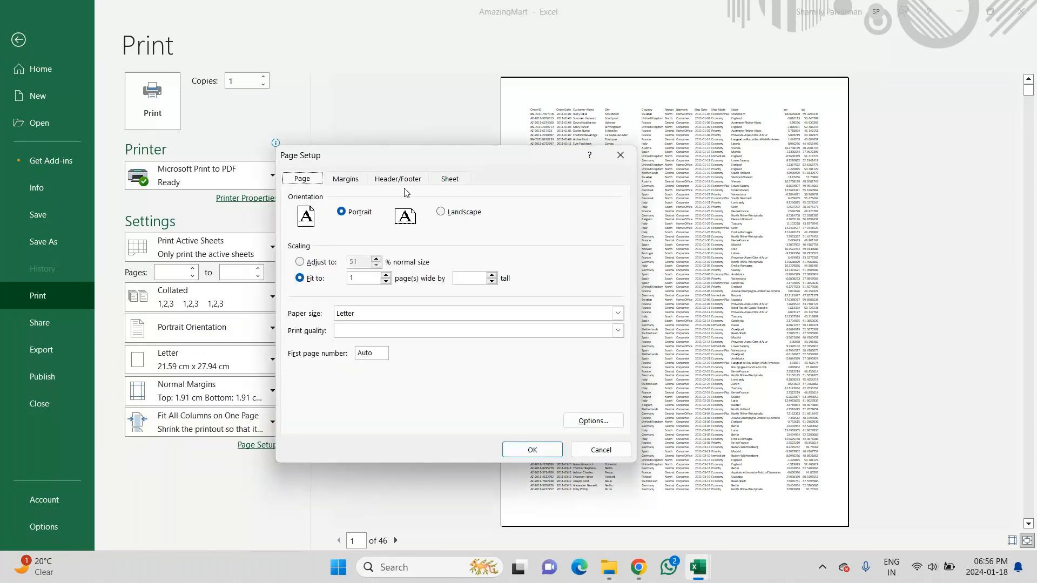
left_click(409, 180)
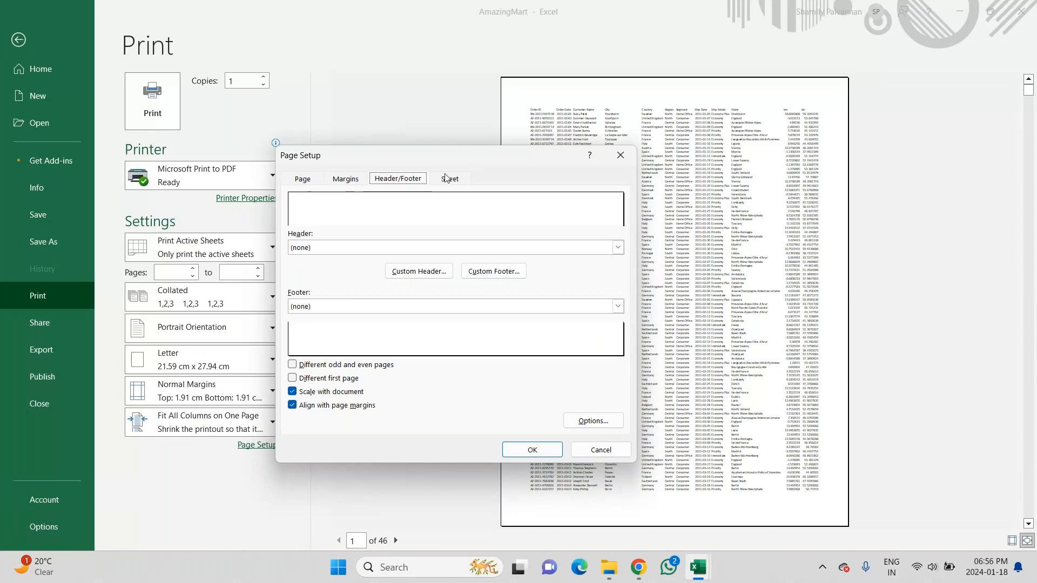
left_click(449, 180)
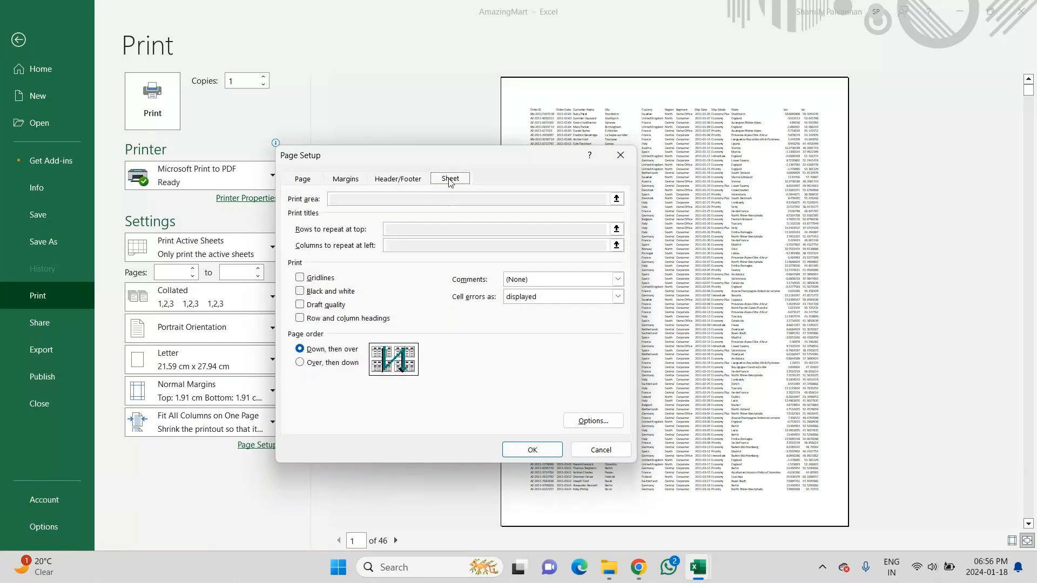
left_click(414, 179)
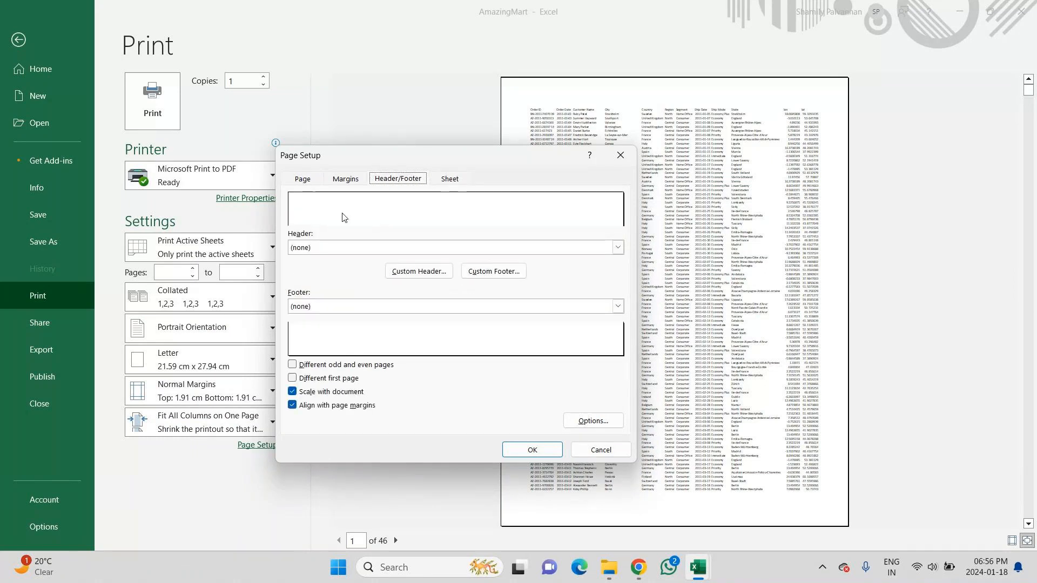
left_click(325, 248)
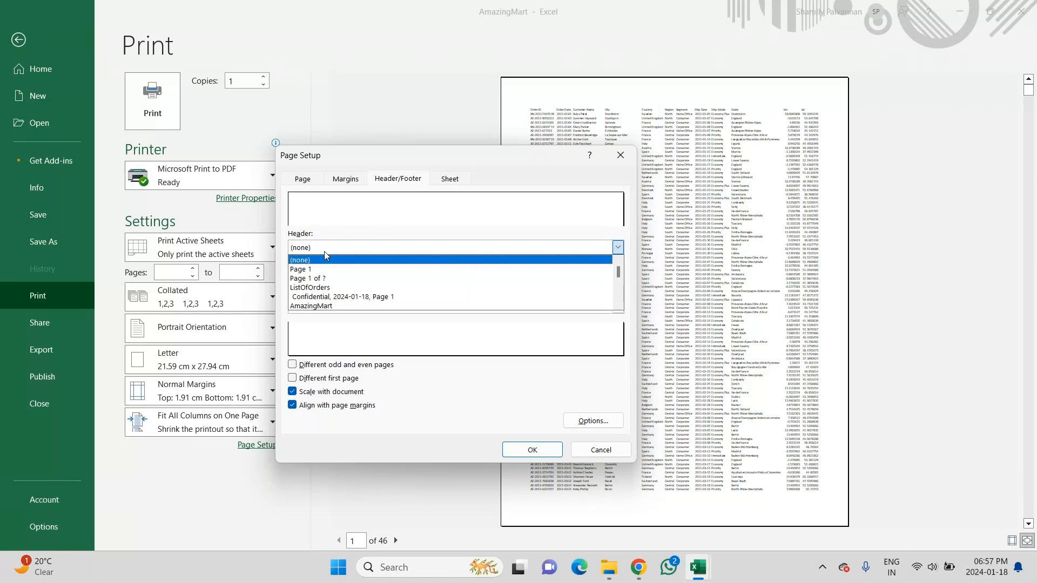
left_click(311, 306)
left_click(312, 307)
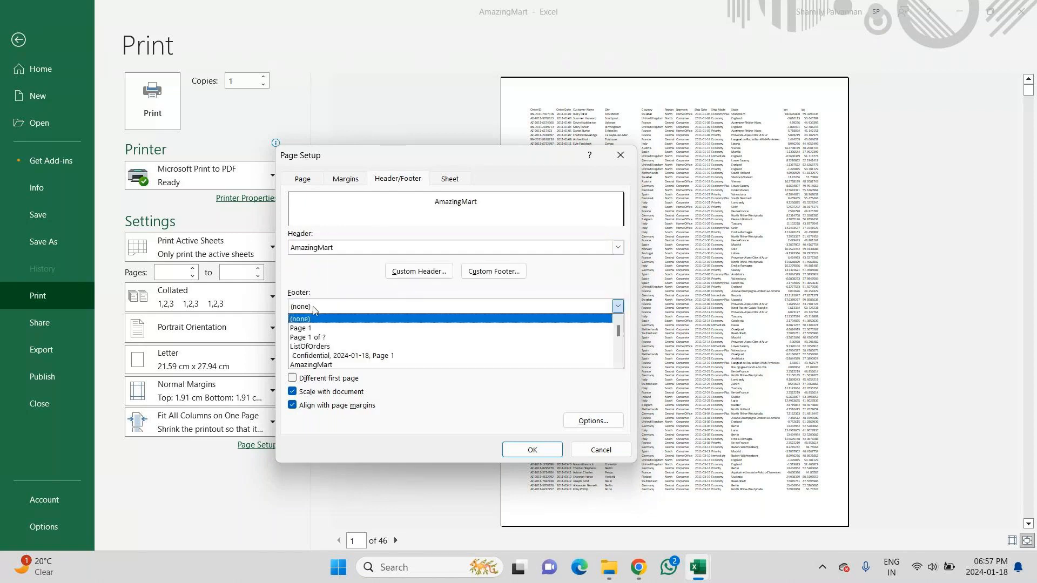
left_click(312, 306)
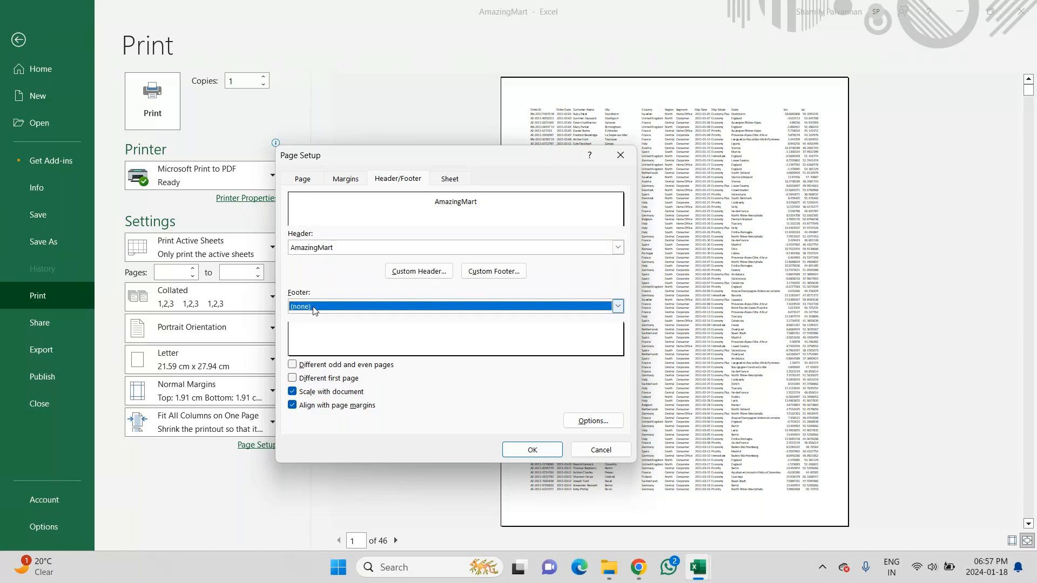
Examine the sheet, paper size, print quality and printer options of the page setup, and close it without applying anything
left_click(452, 179)
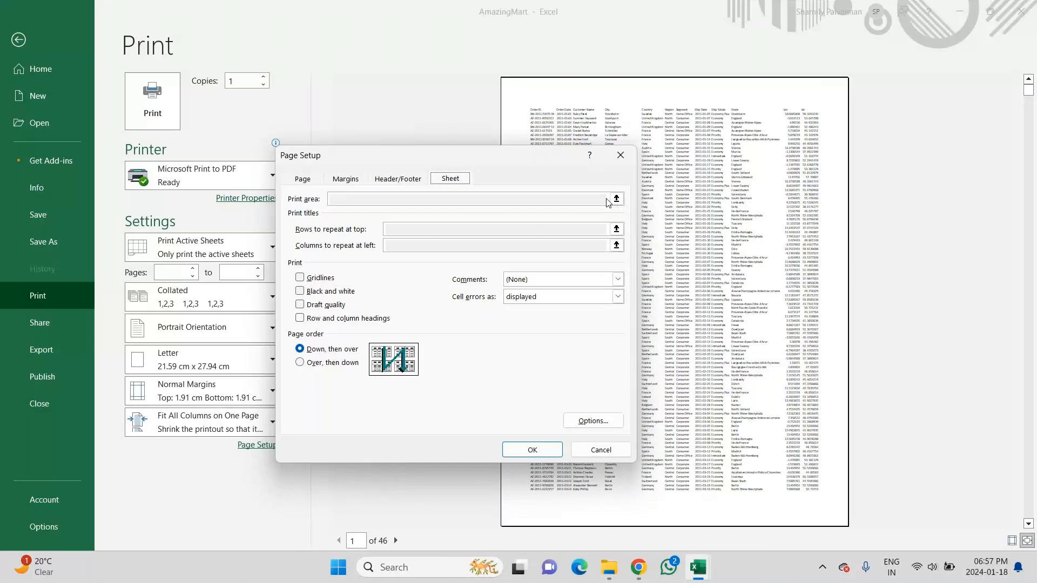
left_click(301, 184)
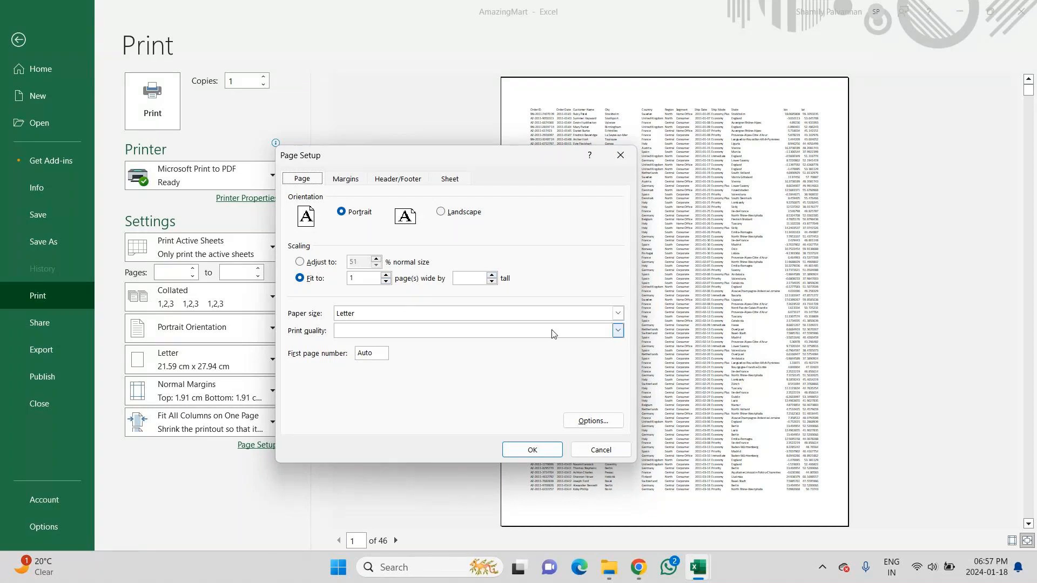
left_click(618, 316)
left_click(619, 316)
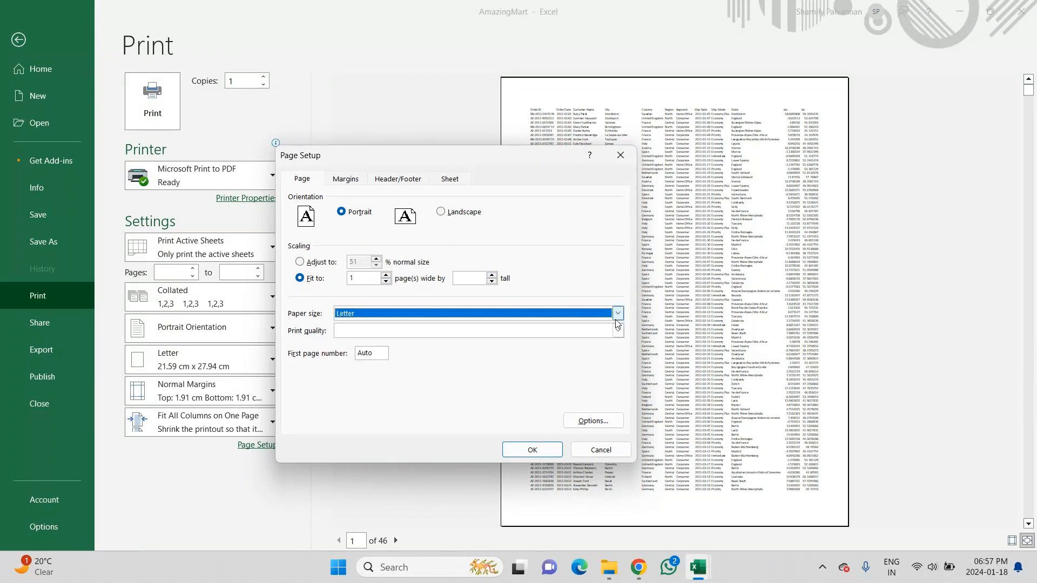
left_click(619, 331)
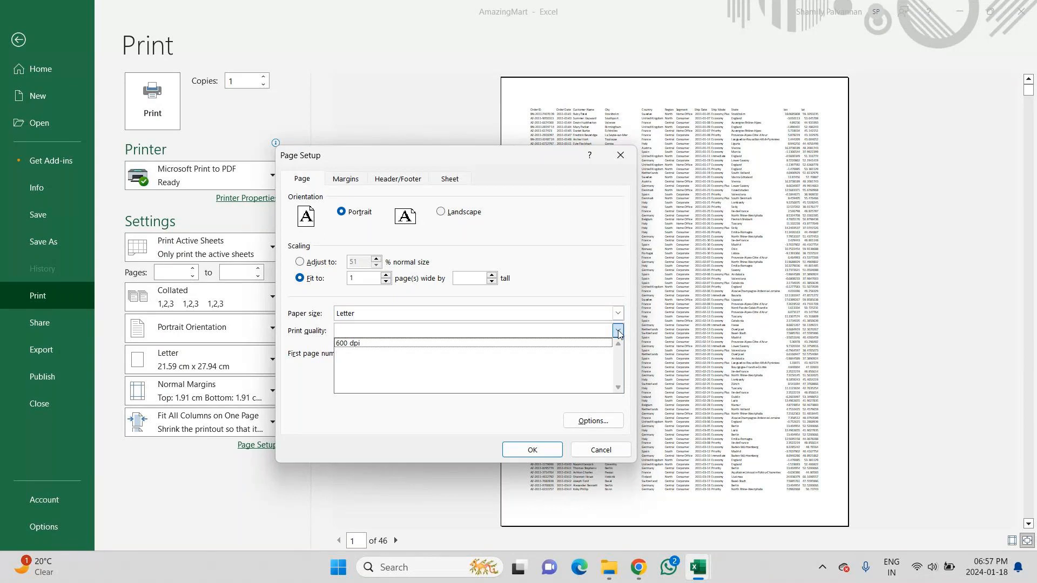
left_click(618, 332)
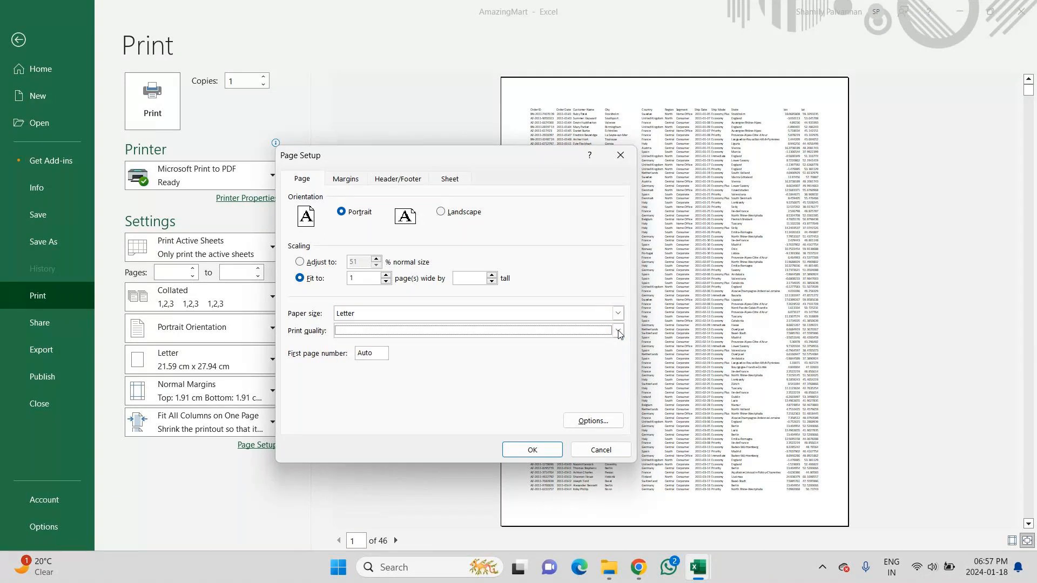
left_click(600, 420)
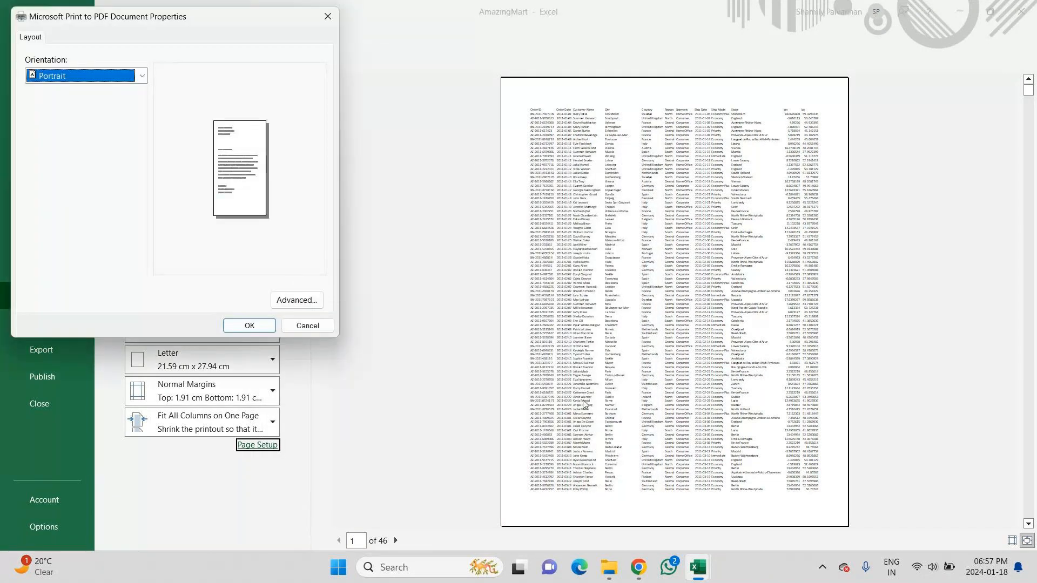
left_click(328, 16)
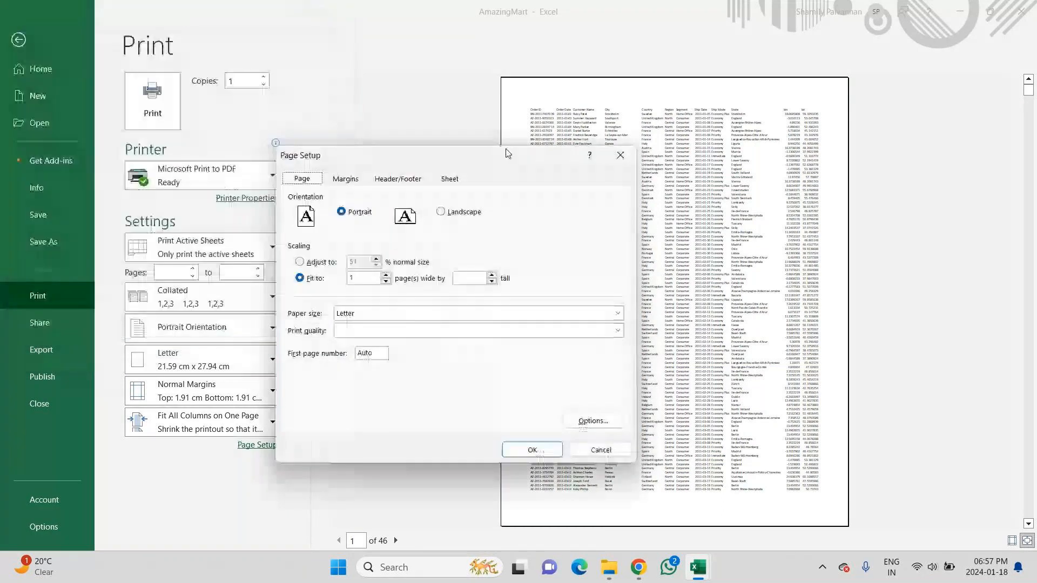
left_click(620, 155)
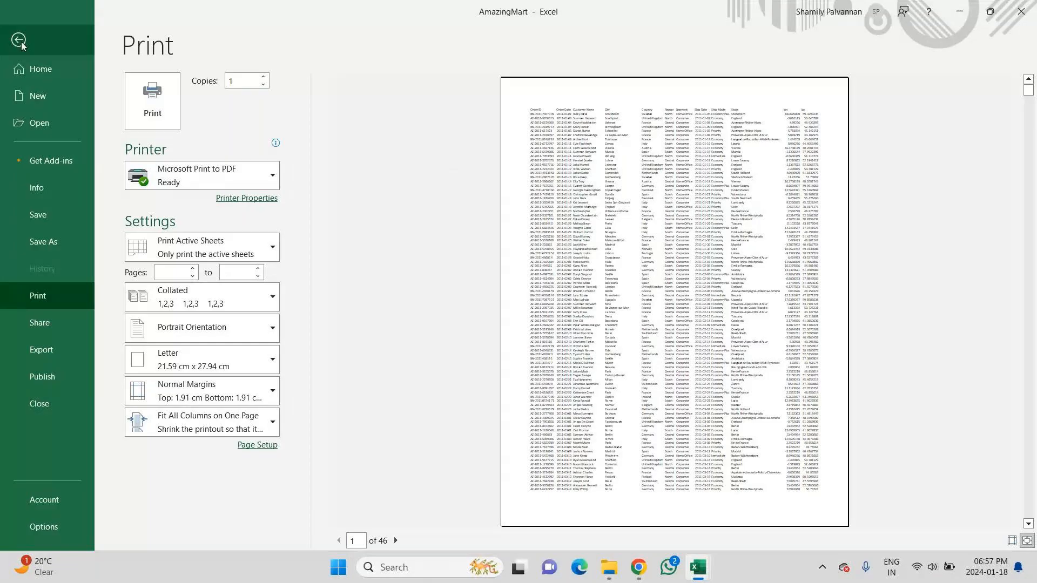
Leave the print preview and examine the print area and page setup sheet settings without changing them
left_click(19, 40)
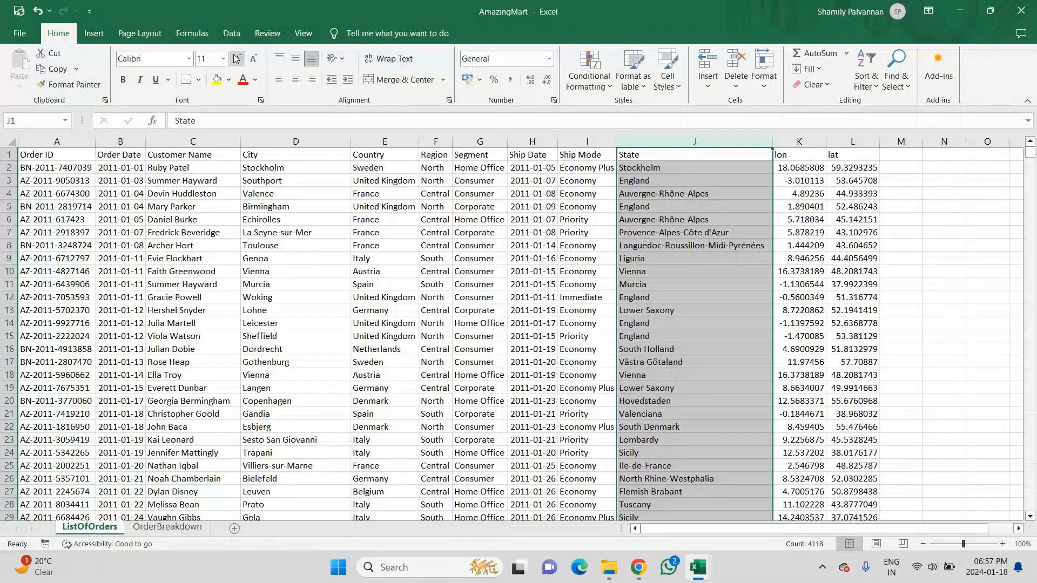
left_click(142, 34)
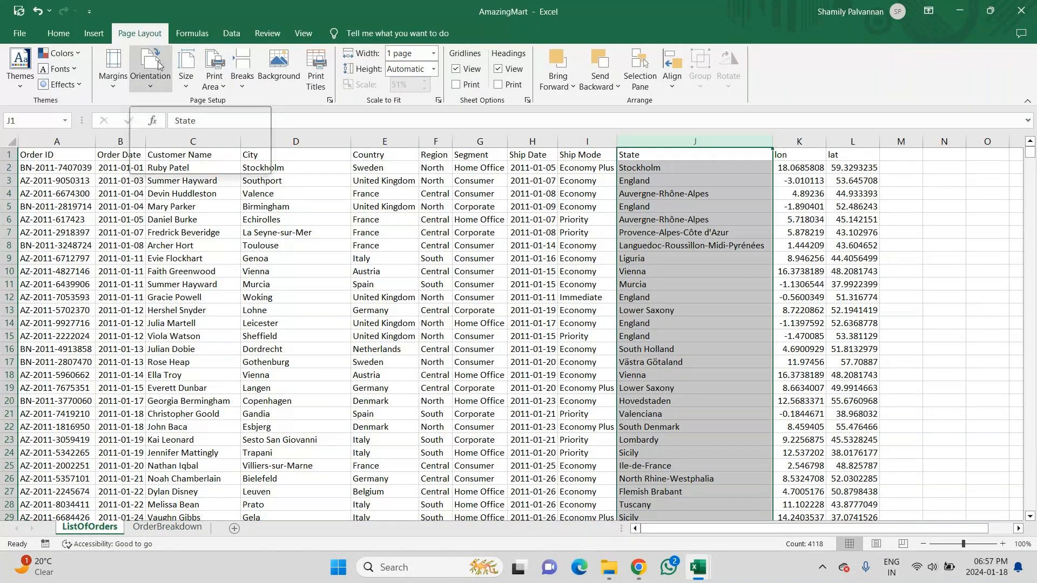
left_click(224, 90)
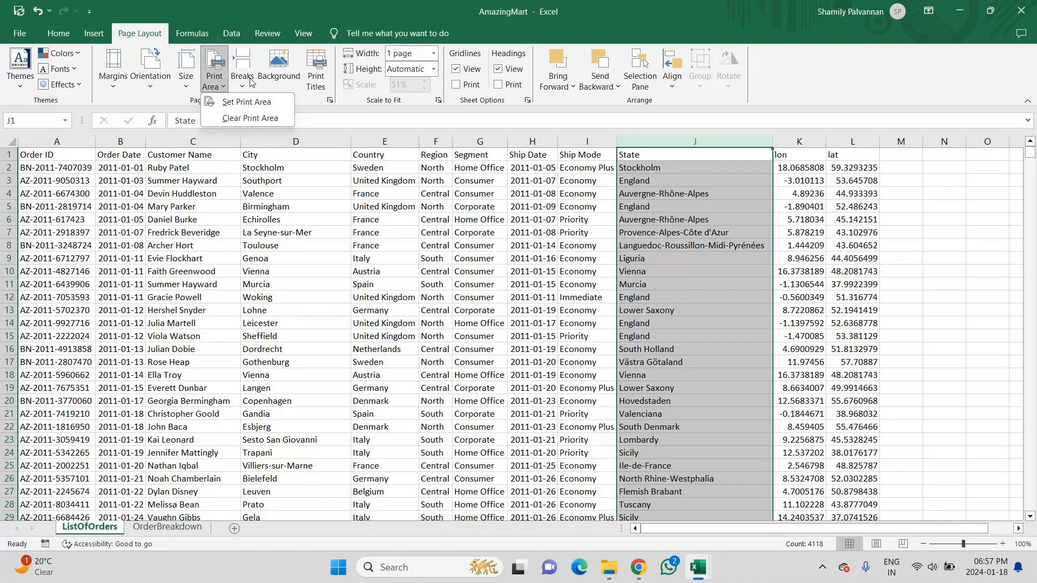
left_click(330, 101)
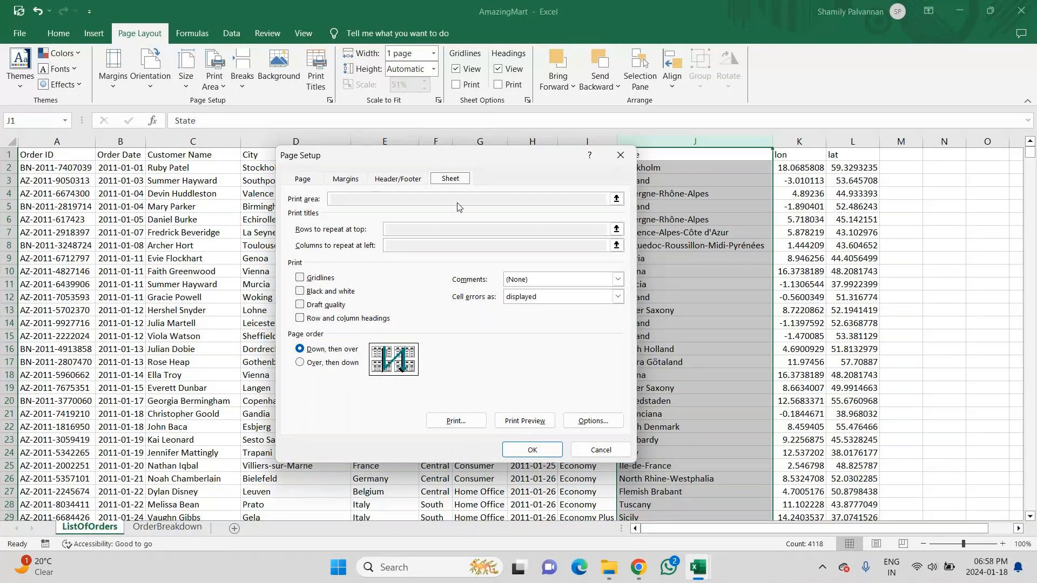
left_click(621, 156)
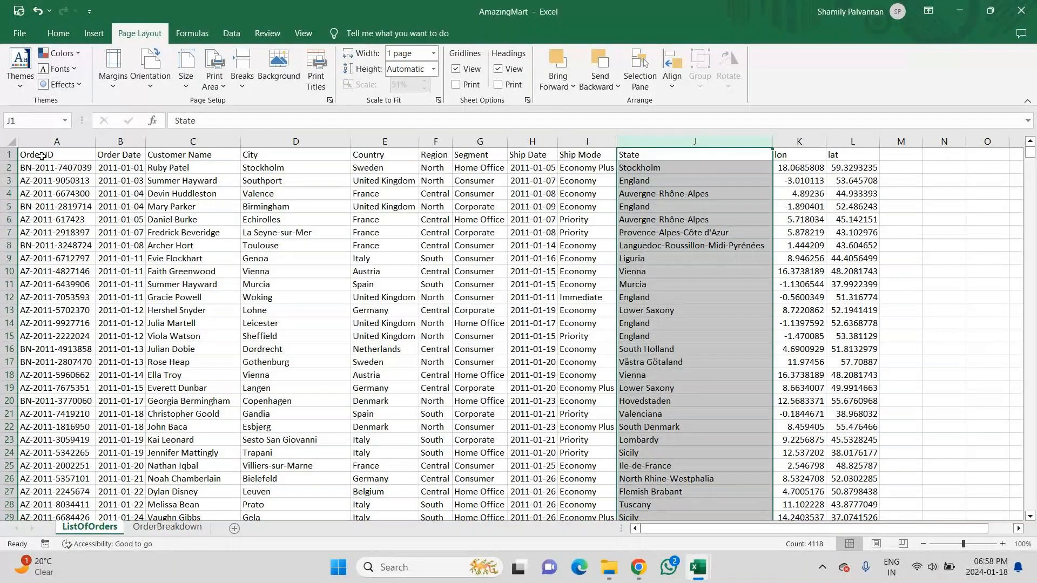
Select the header row A1:L1 of ListOfOrders, view the print title settings, and close them without applying anything
left_click_drag(41, 156, 634, 155)
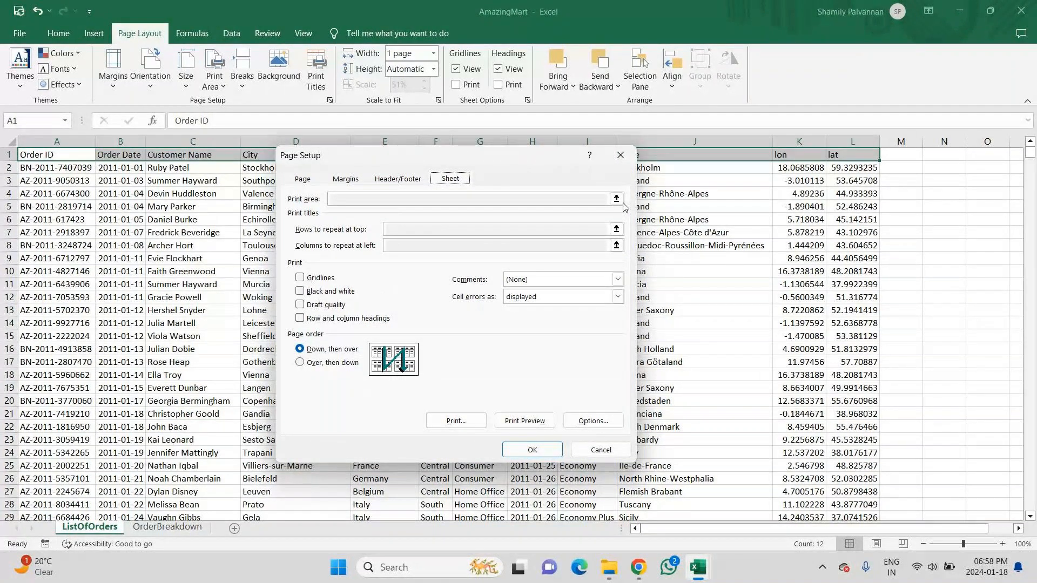
left_click(620, 156)
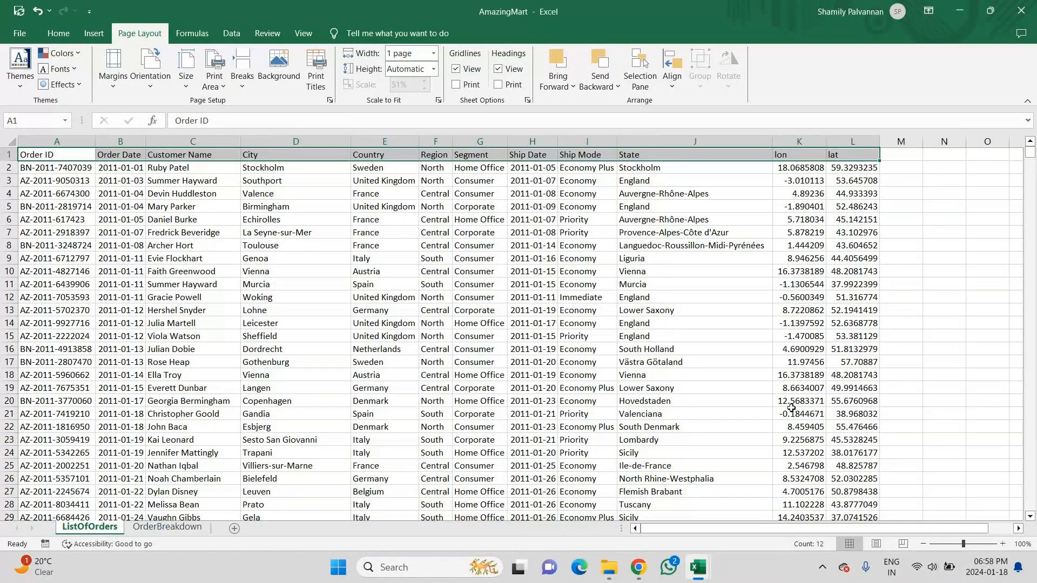
left_click(791, 409)
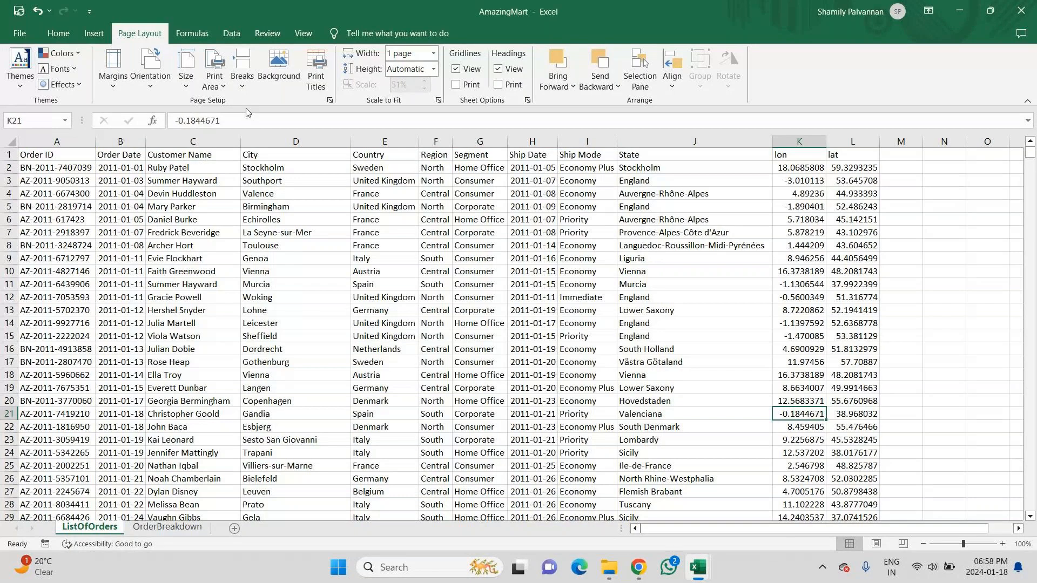
left_click(235, 276)
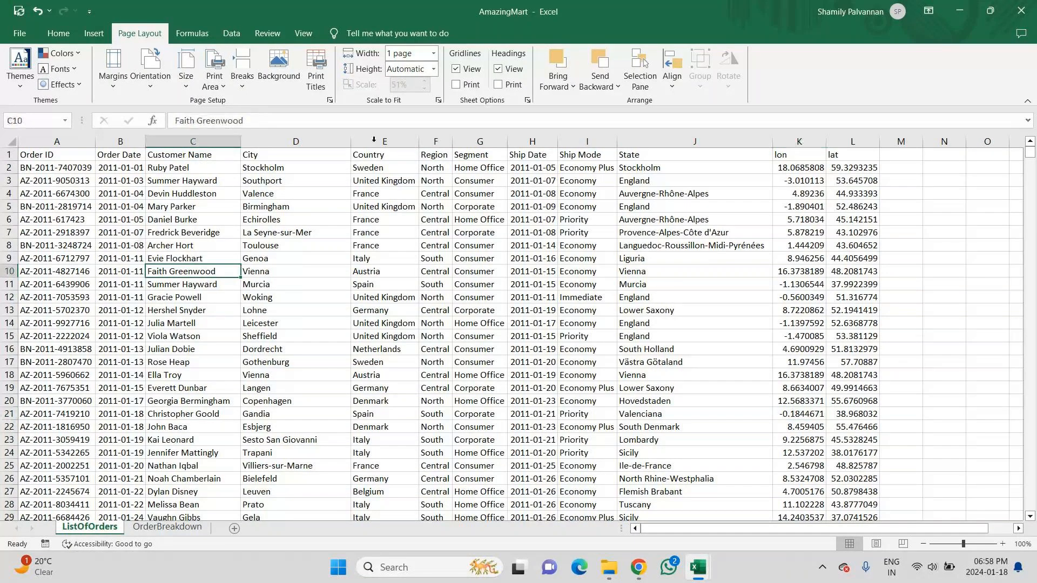
left_click(278, 68)
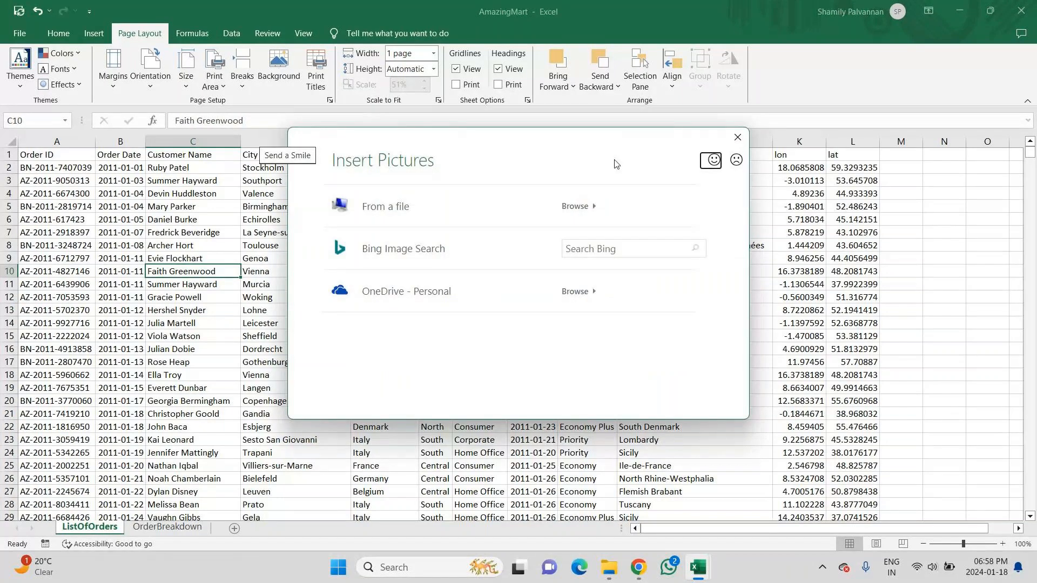
key("Escape")
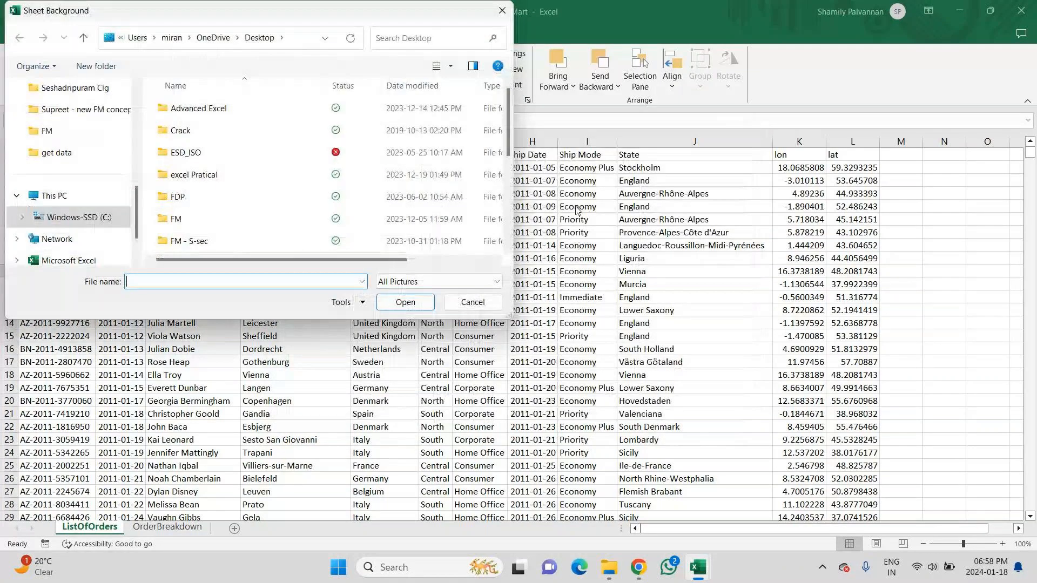
left_click(502, 10)
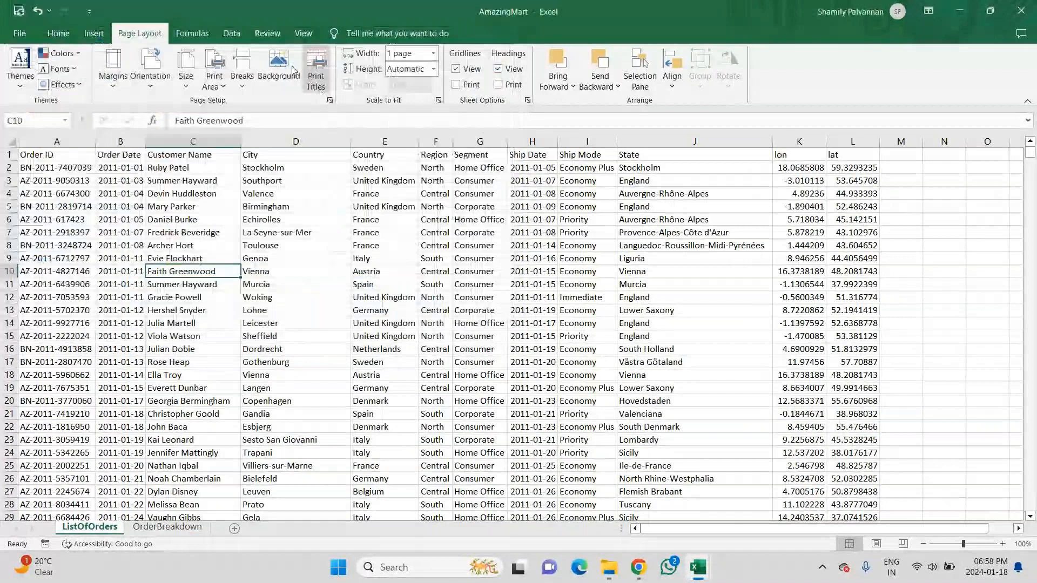
Search Bing images for "sales" and set the green Sales road sign picture as the sheet background
left_click(284, 60)
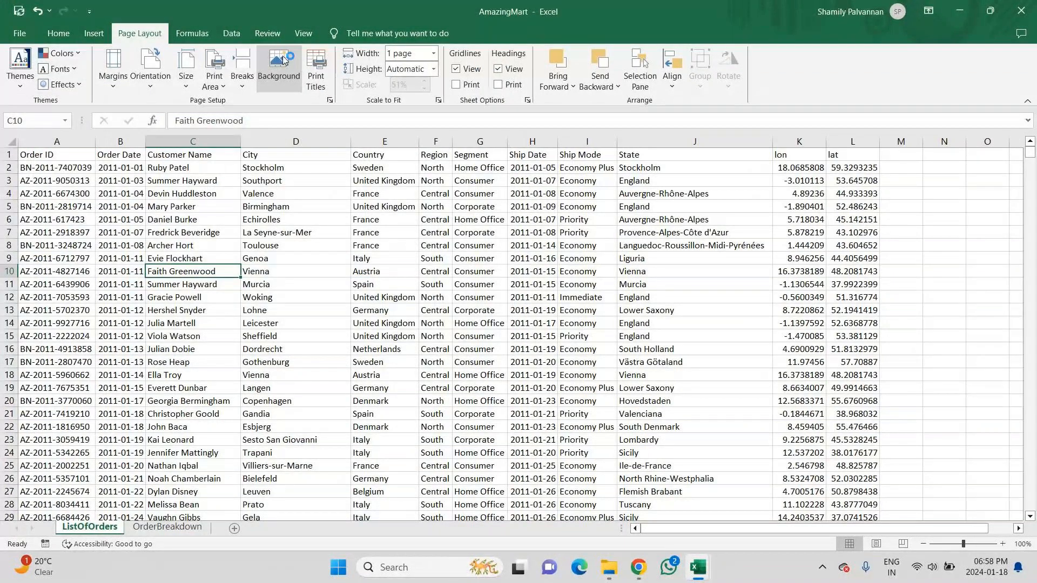
type("sales")
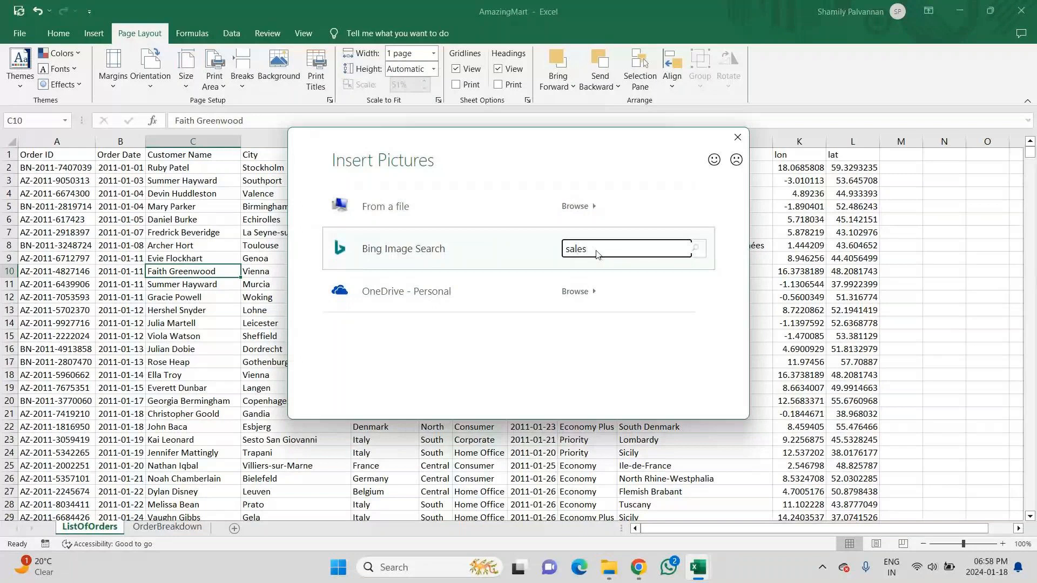
key("Return")
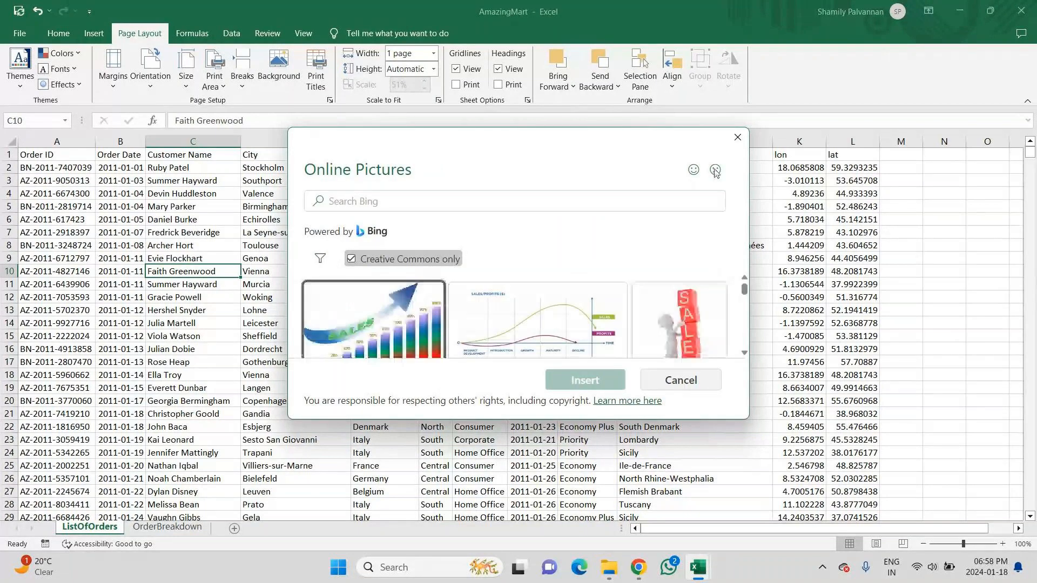
mouse_move(743, 292)
left_mouse_down()
mouse_move(742, 319)
mouse_move(740, 308)
left_mouse_up()
left_click(668, 290)
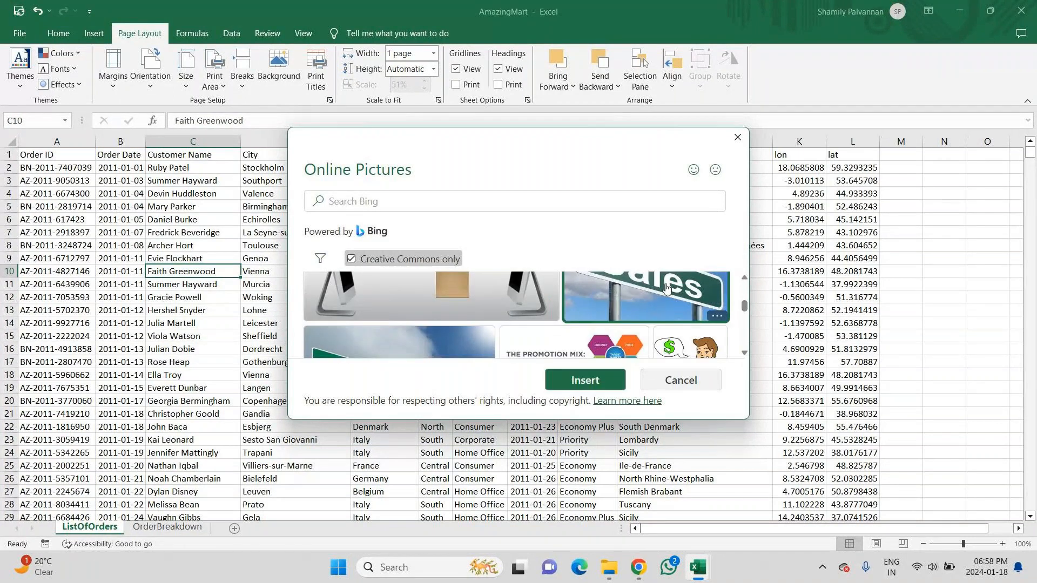
left_click(587, 381)
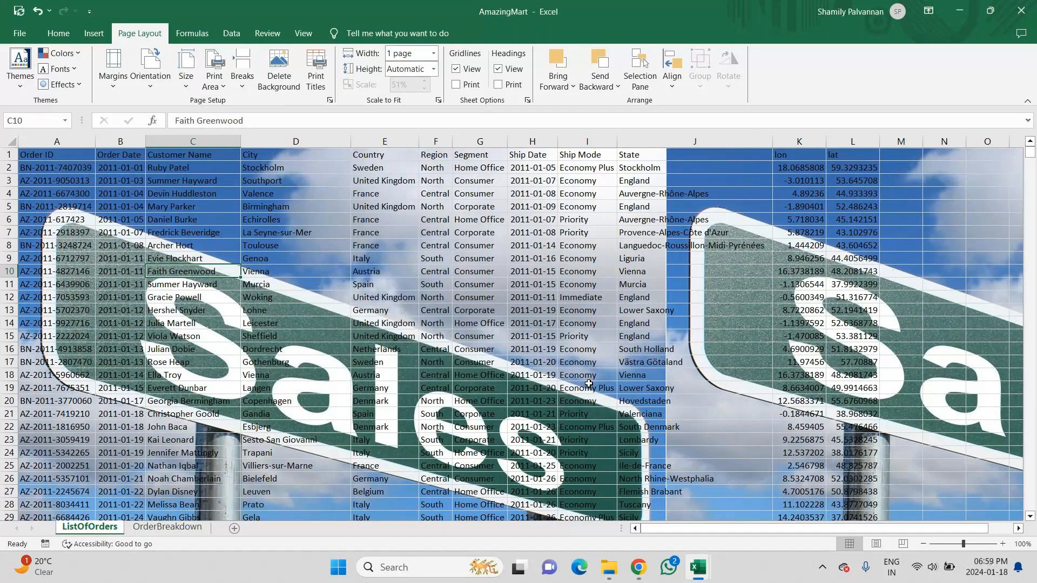
Check the sheet with its background in the print preview, delete the background, and return to the print preview
key("ctrl+p")
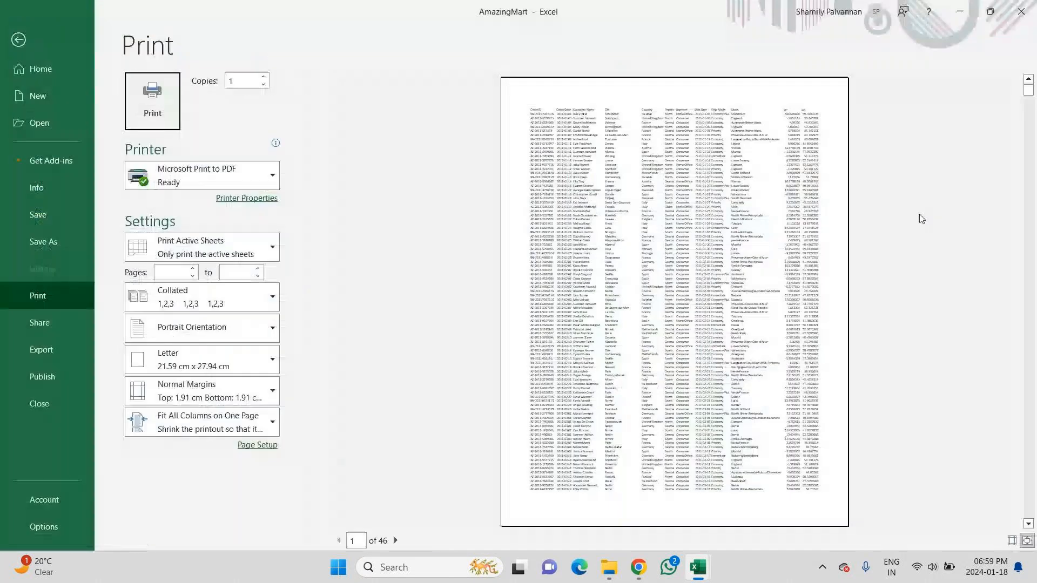
left_click(18, 39)
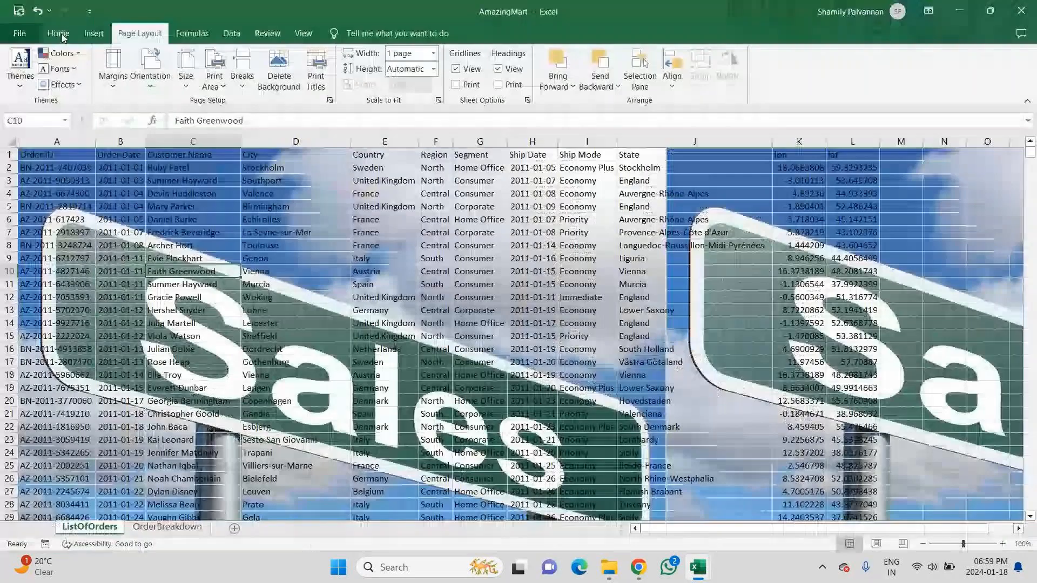
left_click(278, 61)
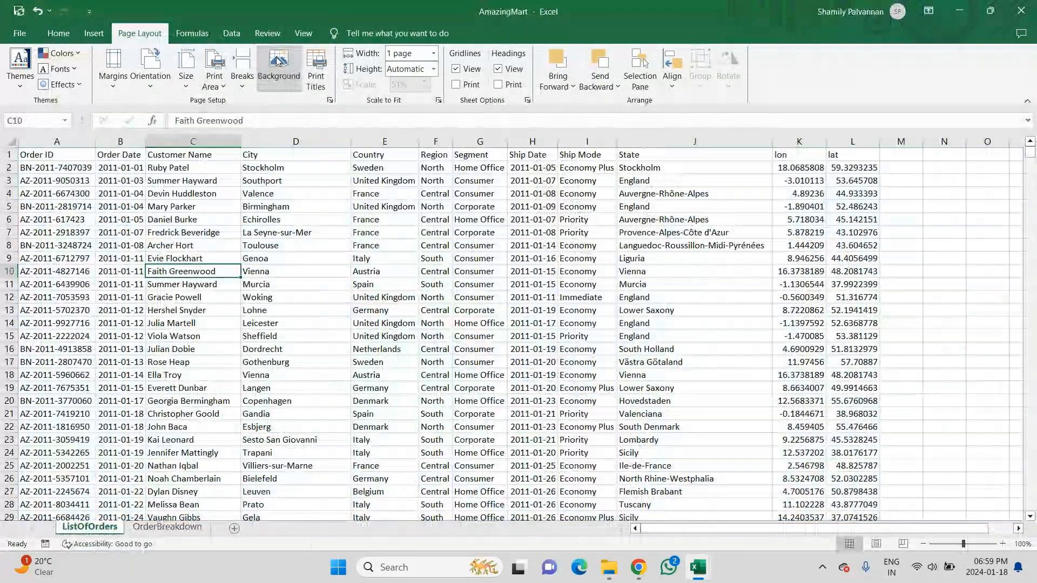
left_click(20, 33)
left_click(44, 304)
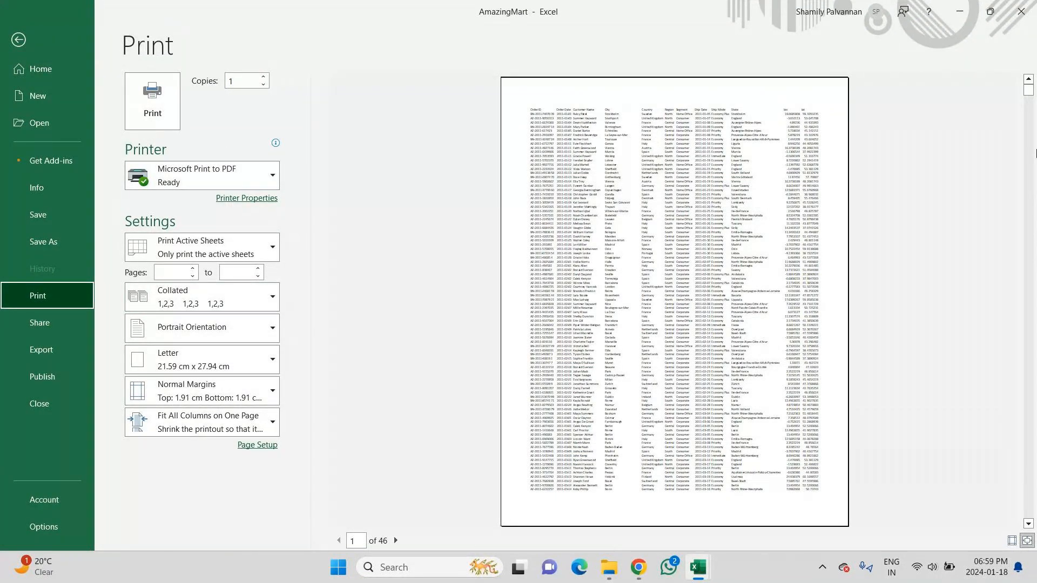
Switch to the GoTo meeting window in Chrome and view the participants
key("alt+Tab")
key("alt+Tab")
key("alt+Tab")
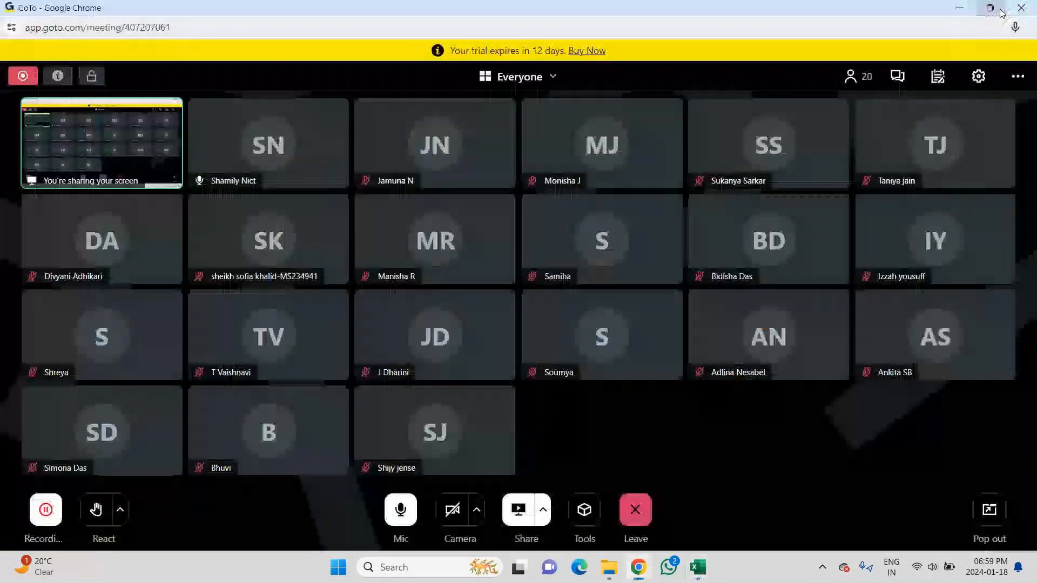
mouse_move(1000, 11)
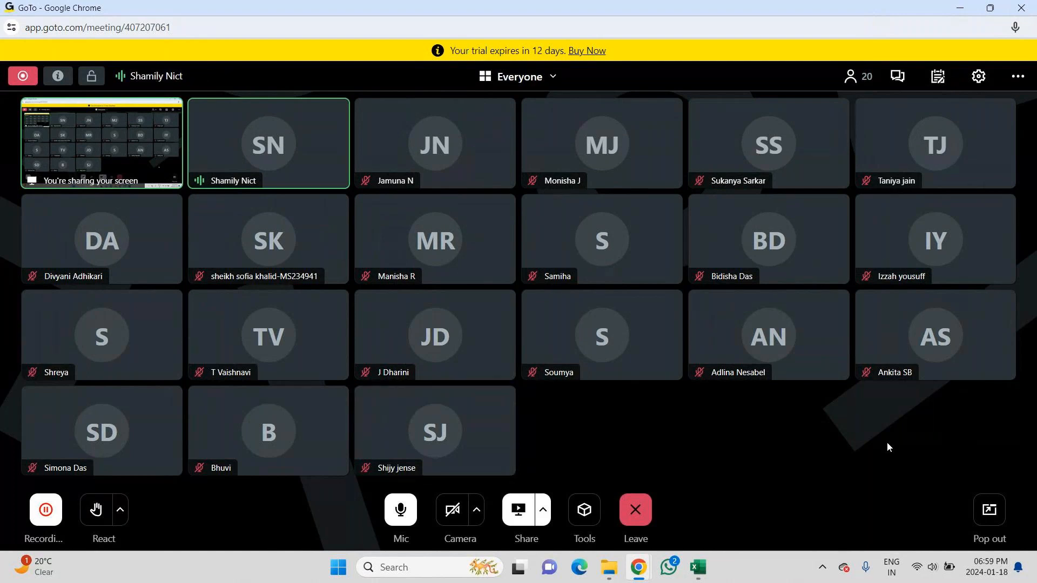
Switch to the MCC - Excel for tableau workbook in Excel and show its email sharing options
key("alt+Tab")
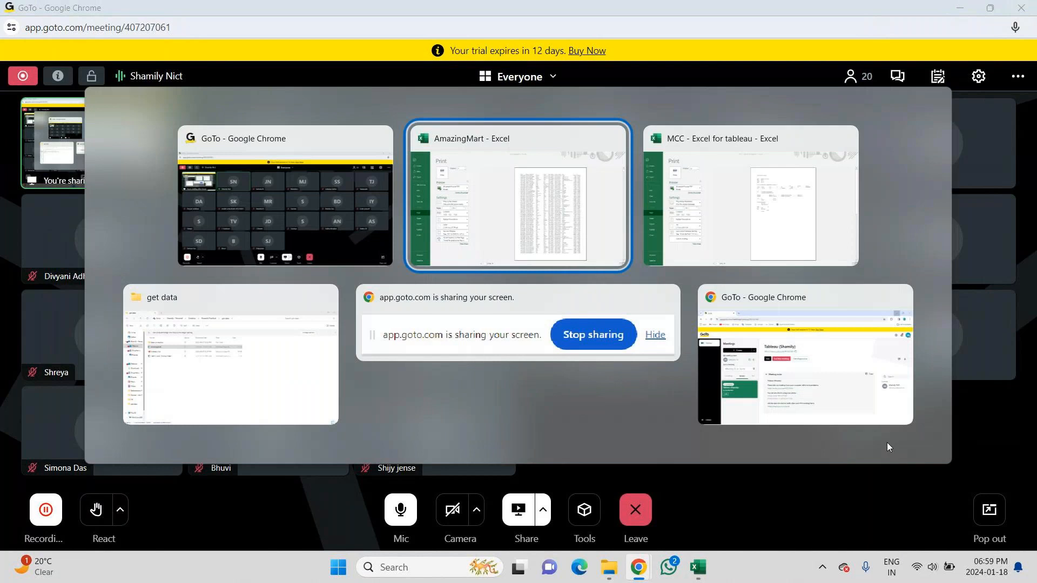
key("Tab")
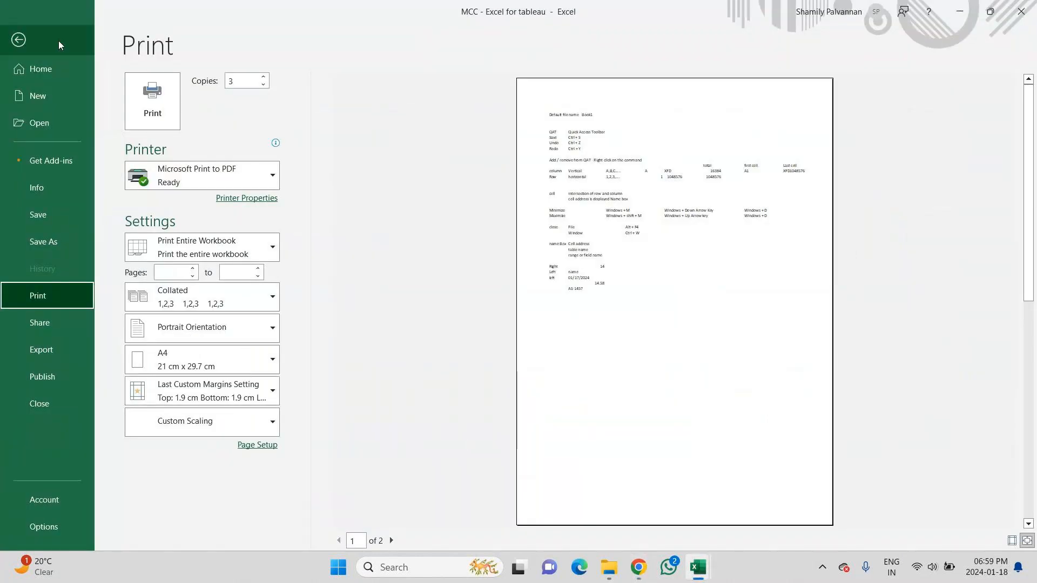
left_click(48, 328)
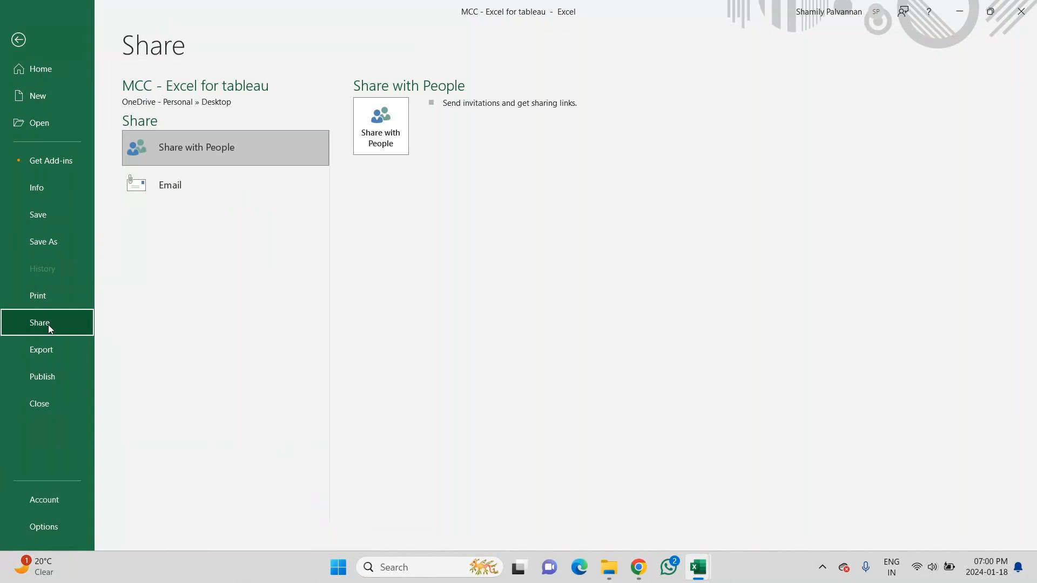
left_click(182, 189)
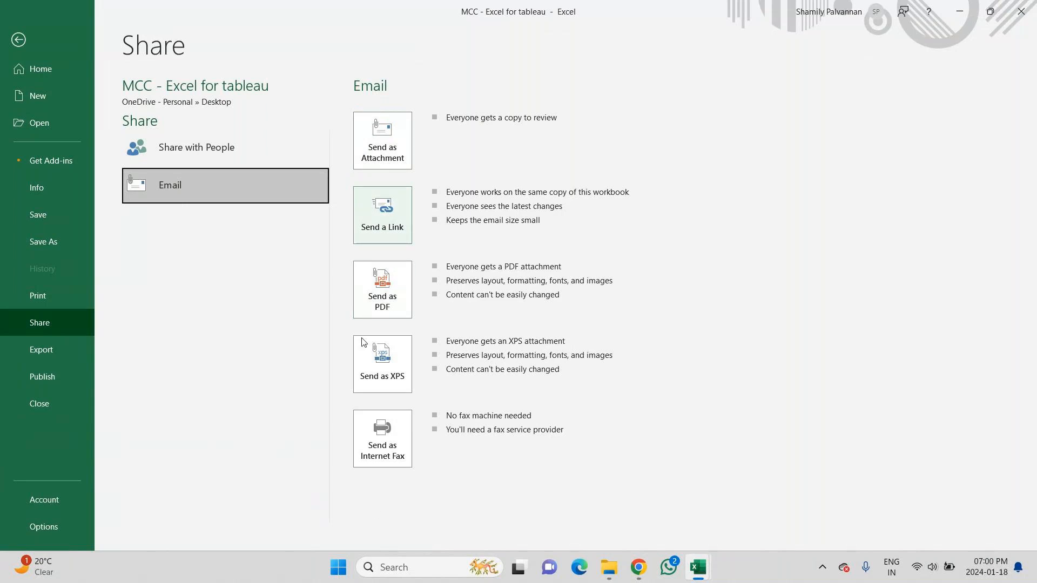
Try to send the MCC - Excel for tableau workbook as an email attachment
left_click(384, 154)
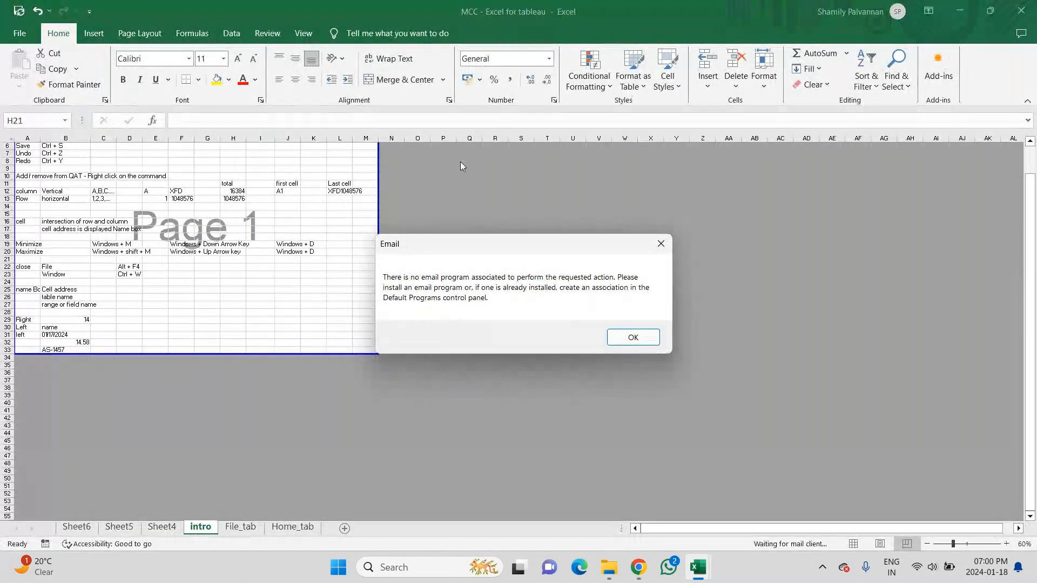
left_click(661, 245)
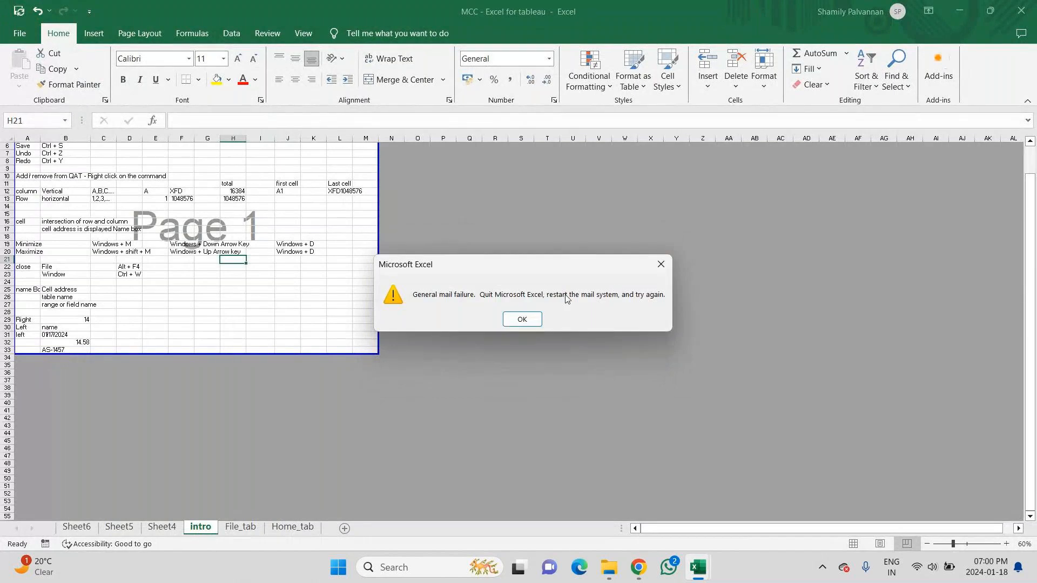
left_click(661, 264)
Try to email the MCC - Excel for tableau workbook as a PDF
left_click(20, 33)
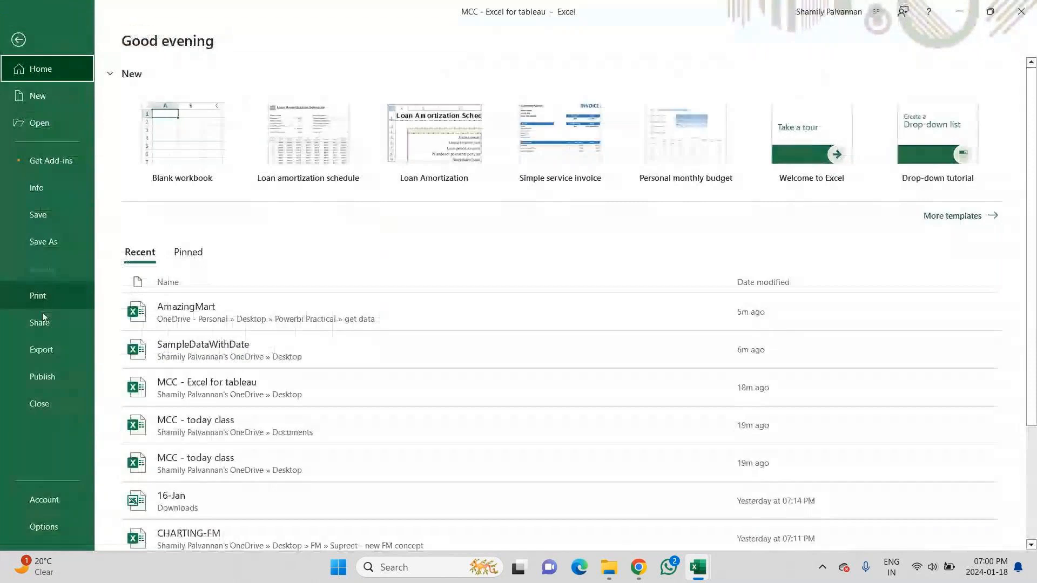
left_click(43, 324)
left_click(232, 185)
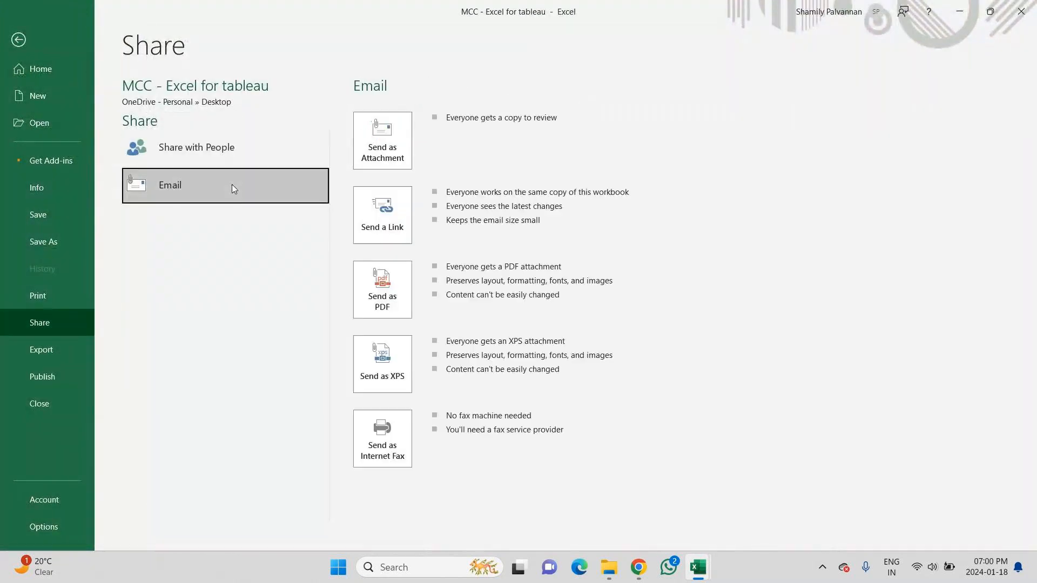
left_click(381, 289)
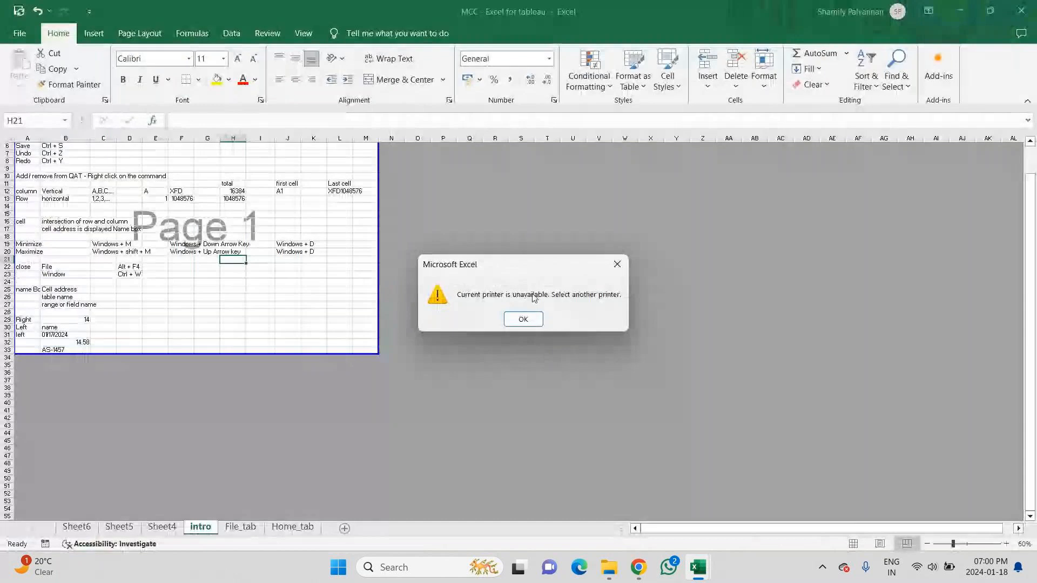
left_click(617, 265)
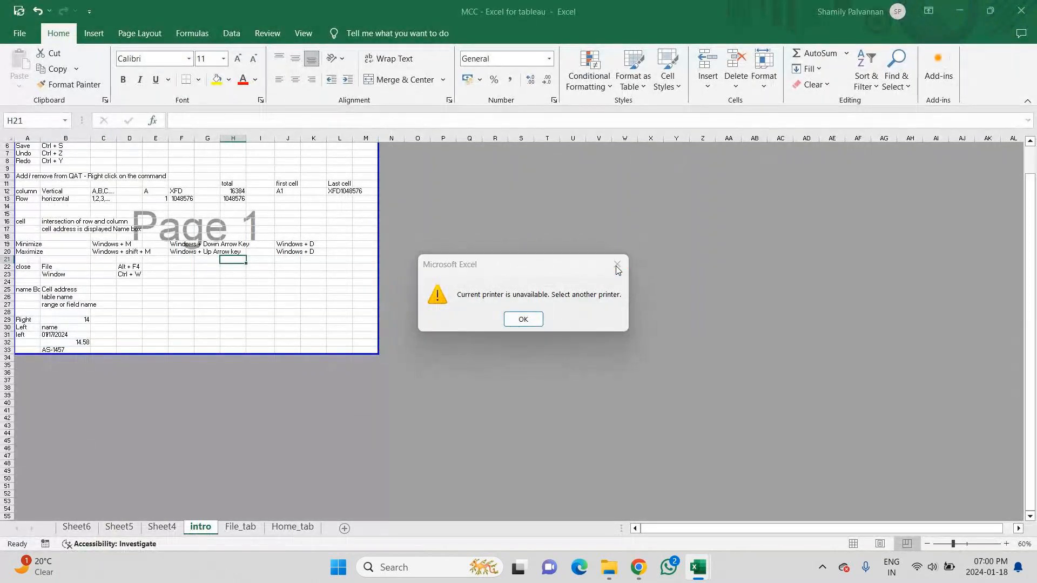
left_click(553, 243)
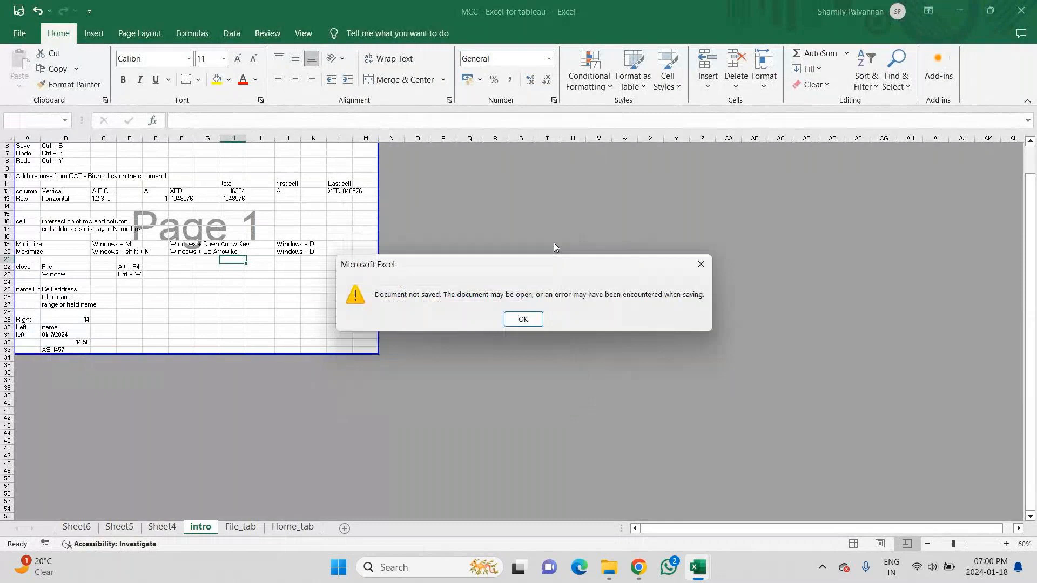
left_click(700, 263)
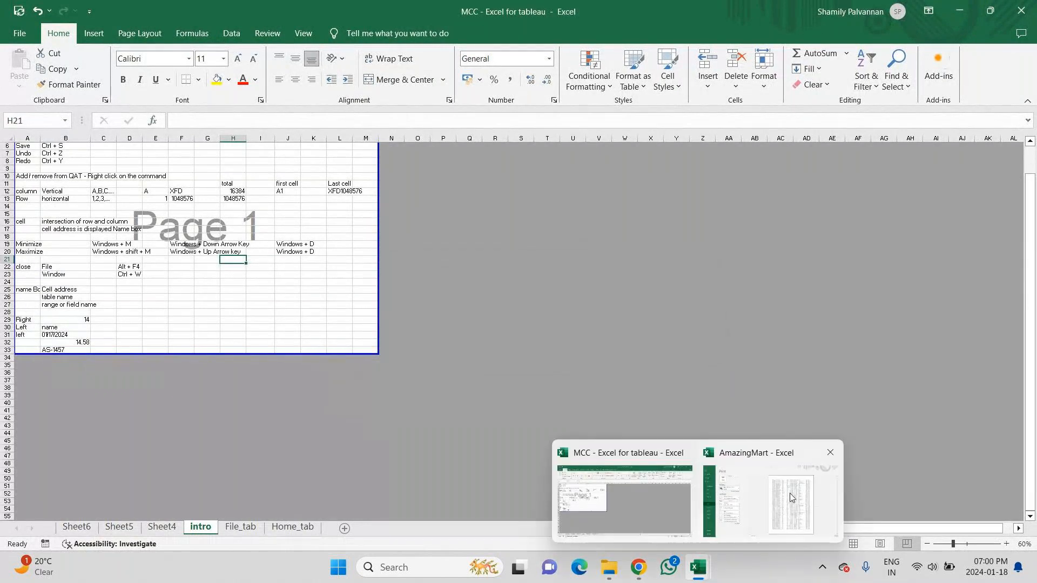
Close the AmazingMart workbook and return the intro sheet of MCC - Excel for tableau to Normal view
mouse_move(831, 456)
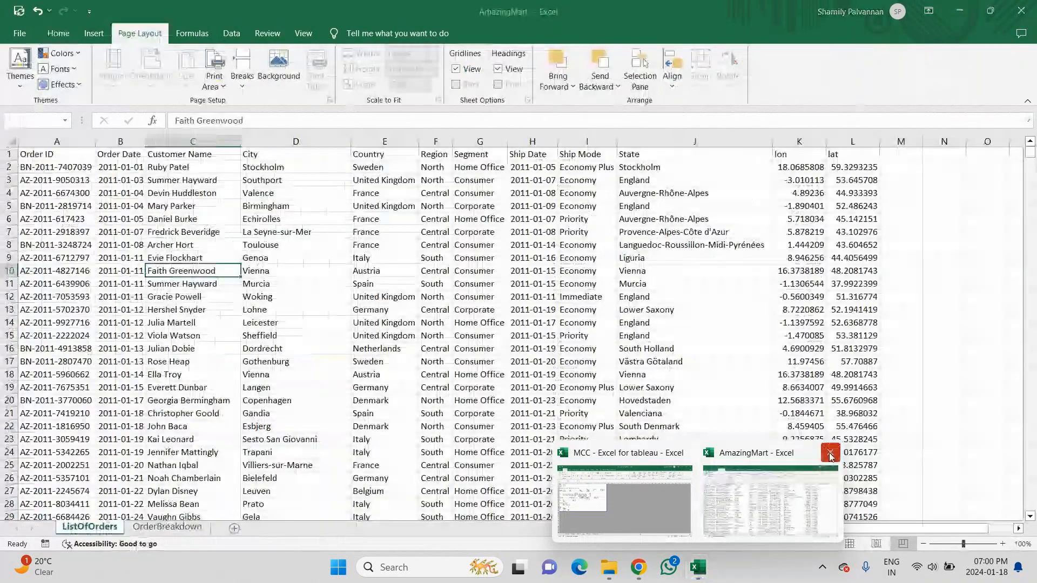
left_click(831, 457)
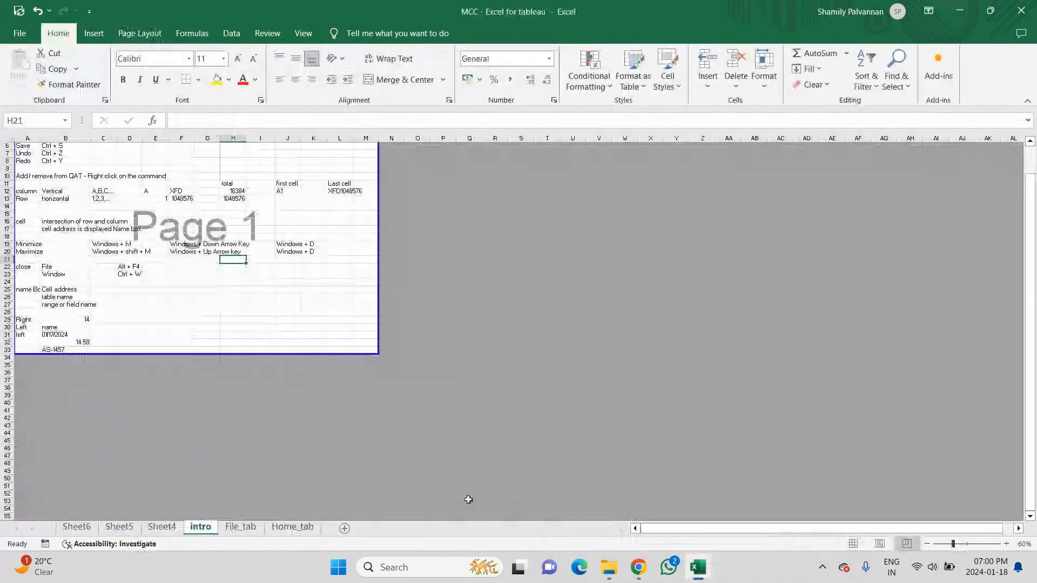
left_click(849, 544)
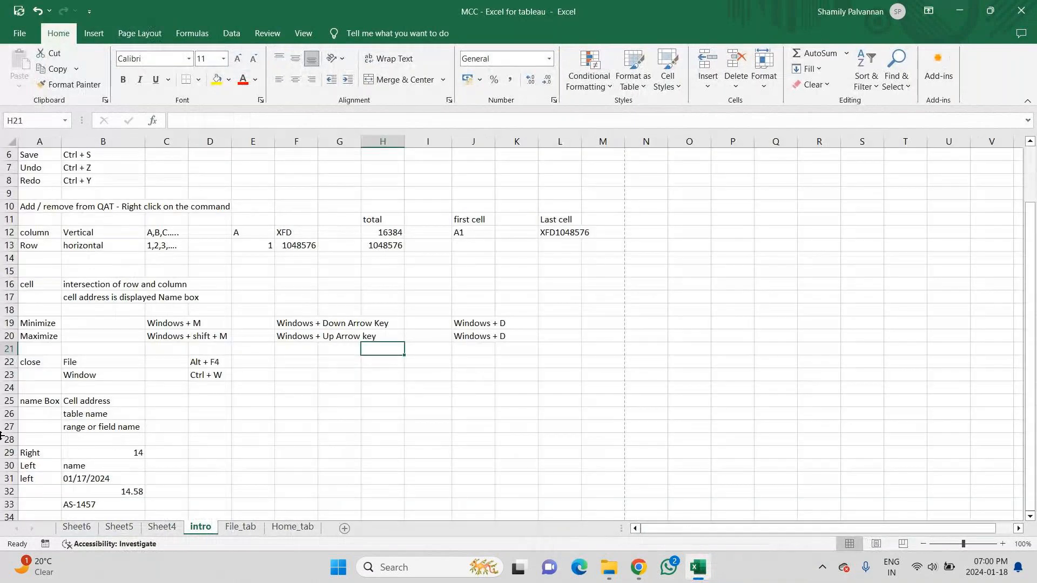
Show the export options and the Create PDF/XPS dialog for the workbook, leaving without publishing
left_click(21, 38)
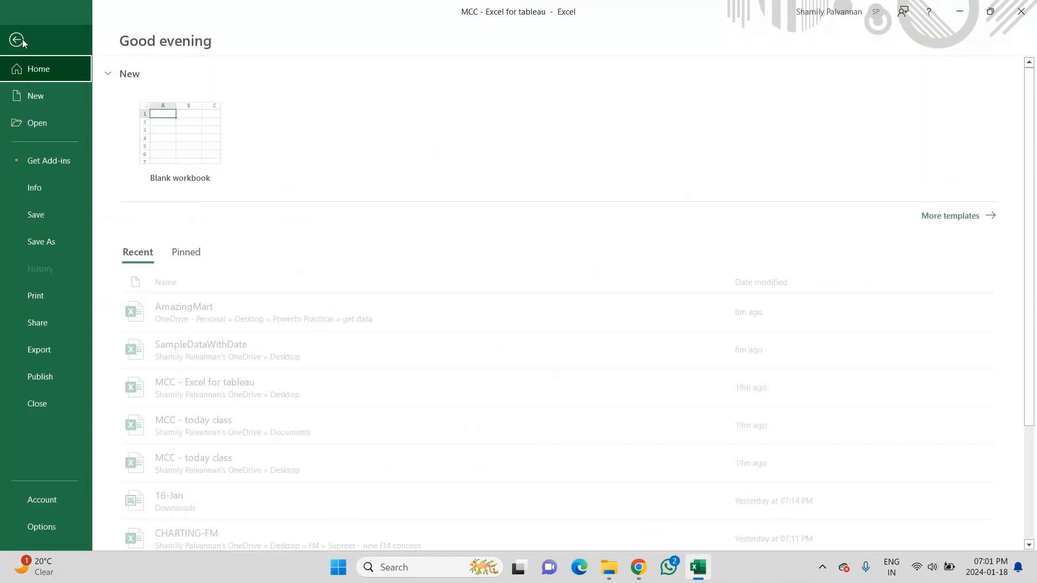
left_click(47, 348)
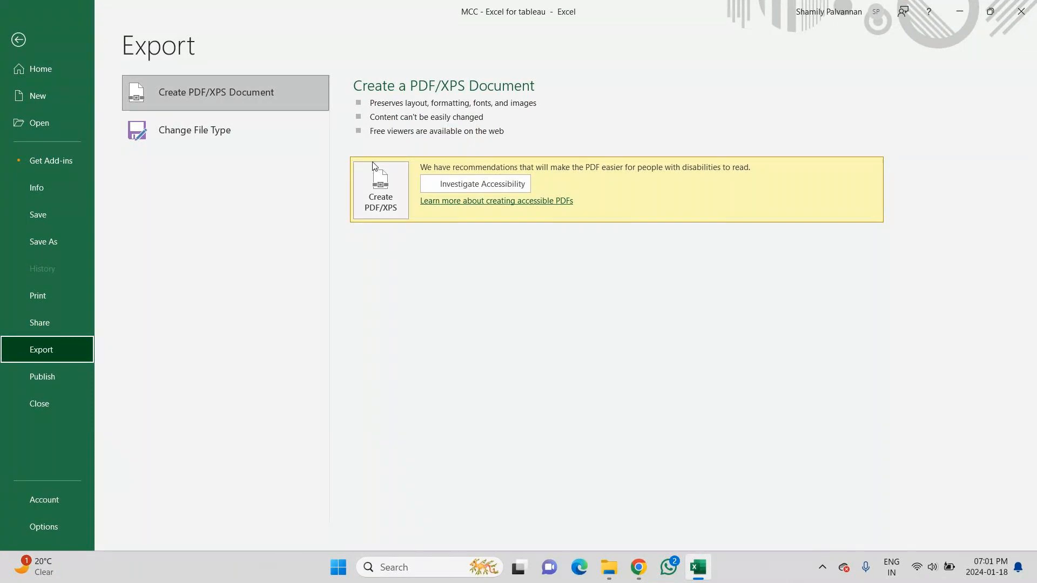
left_click(388, 193)
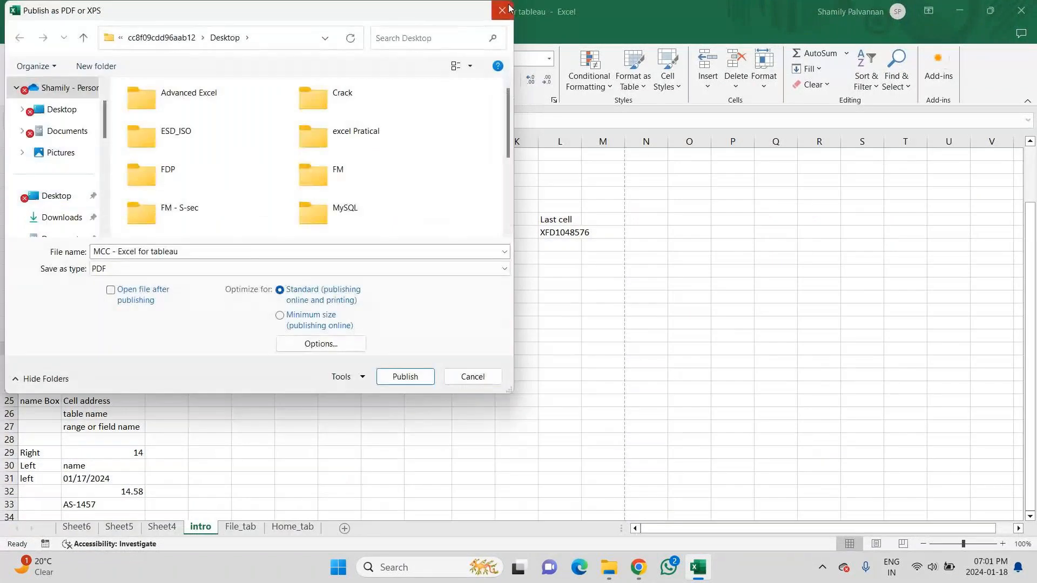
left_click(504, 11)
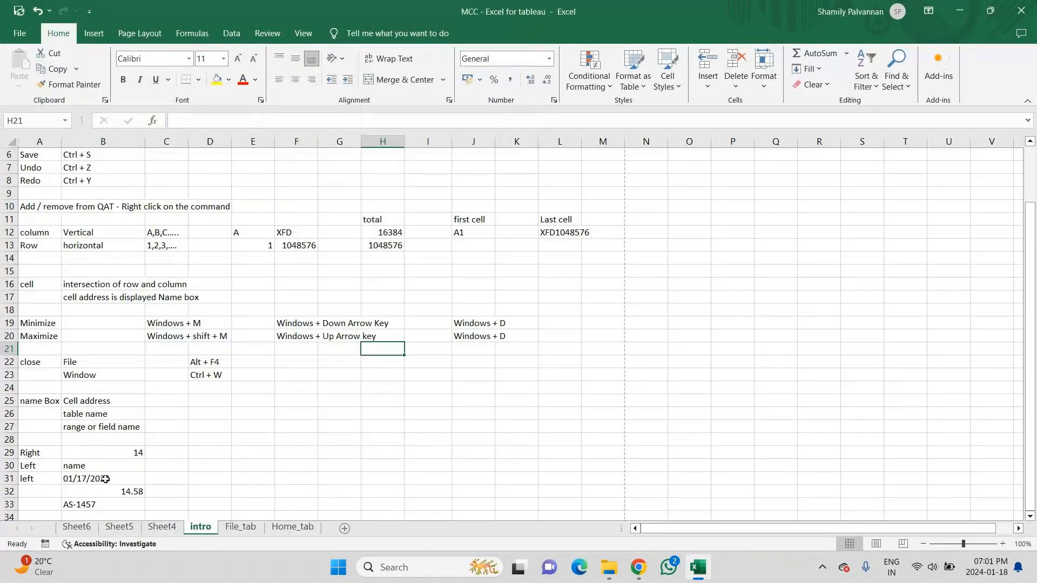
Show the Publish to Power BI options and the Office account information
left_click(21, 34)
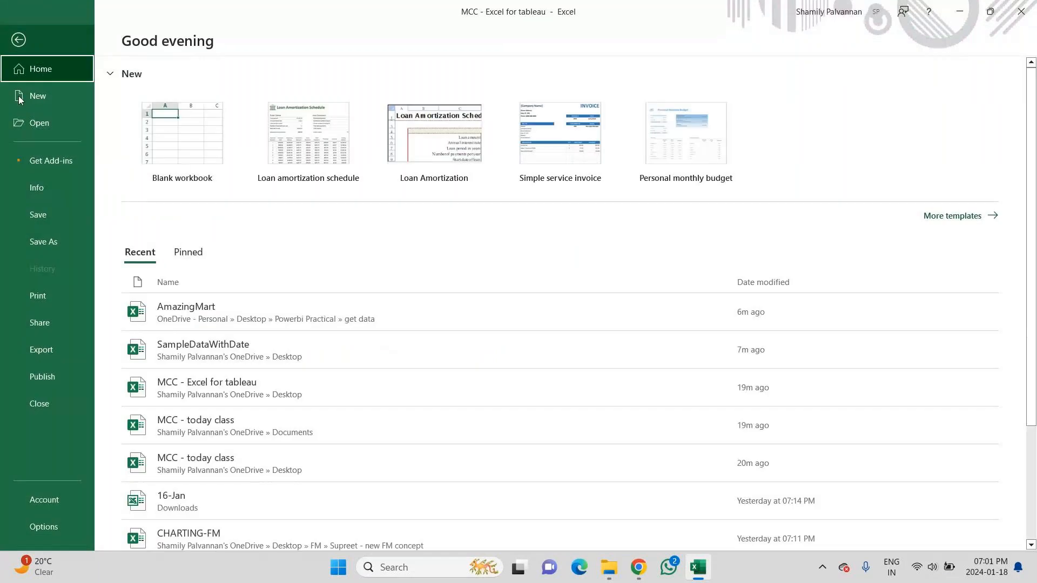
left_click(47, 378)
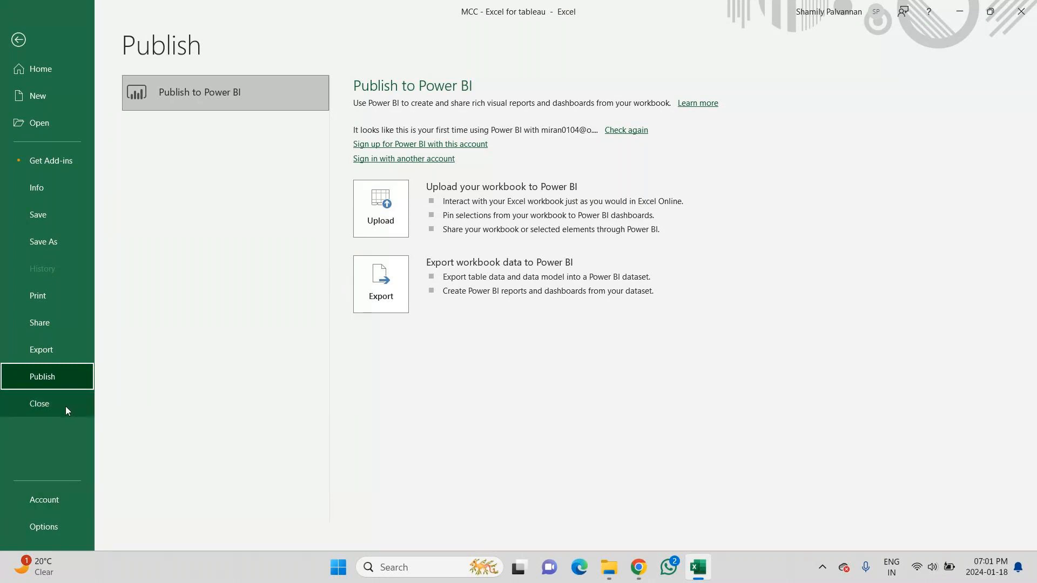
left_click(51, 509)
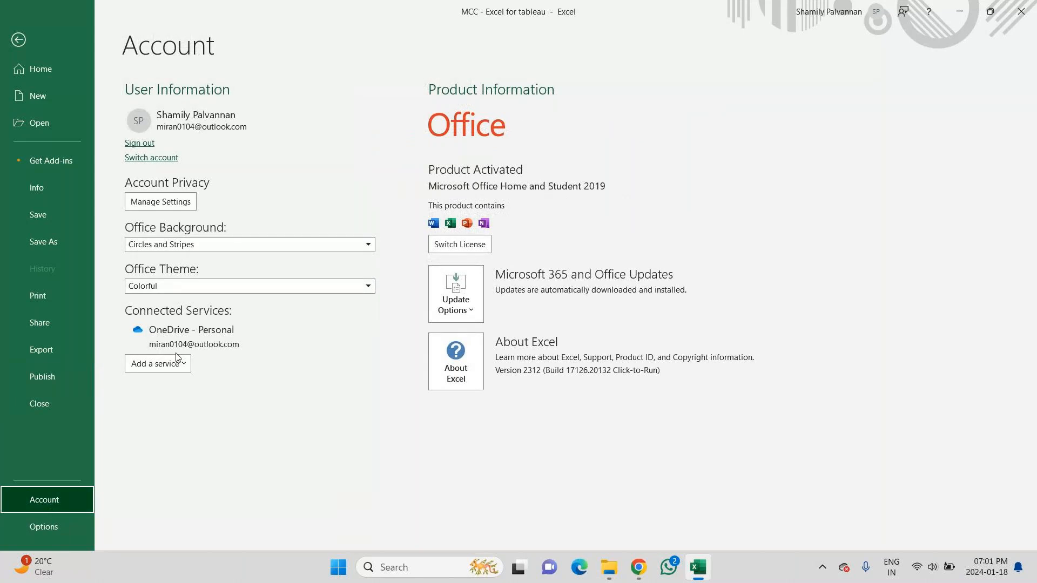
Review the General, Language, Quick Access Toolbar and Add-ins pages of Excel Options, leaving the settings as they are
left_click(57, 528)
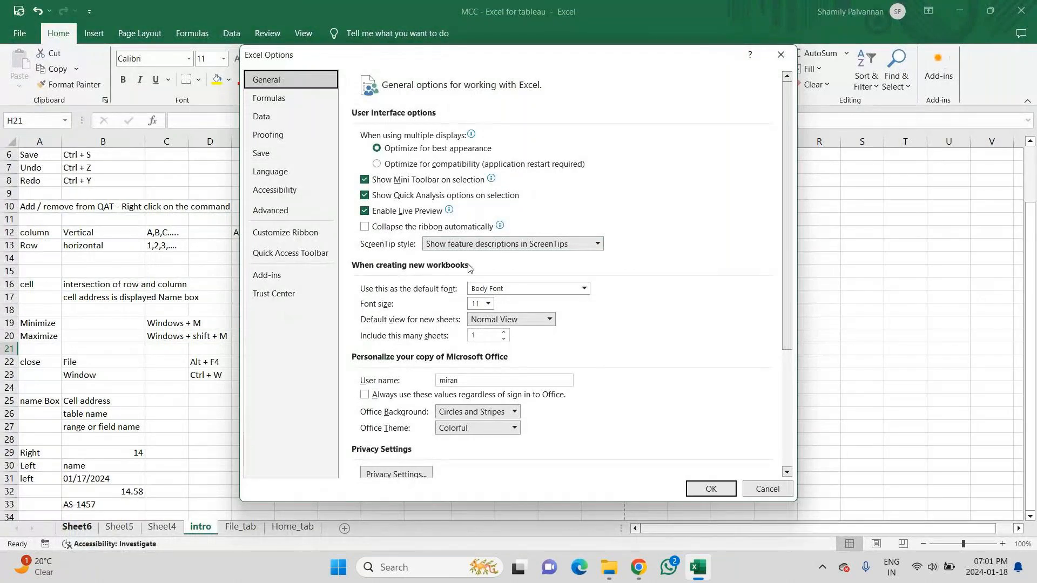
left_click(528, 290)
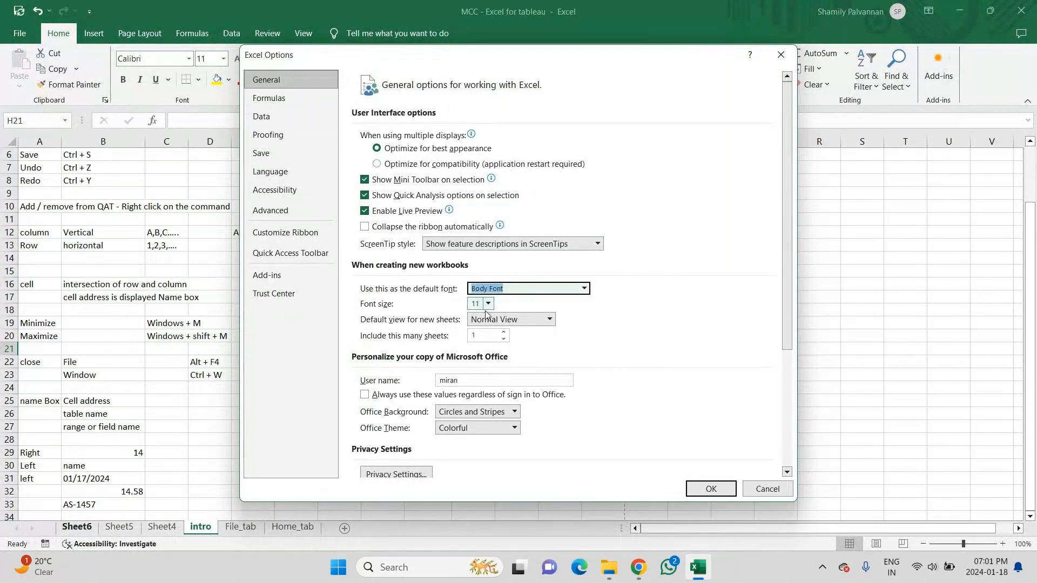
left_click(283, 180)
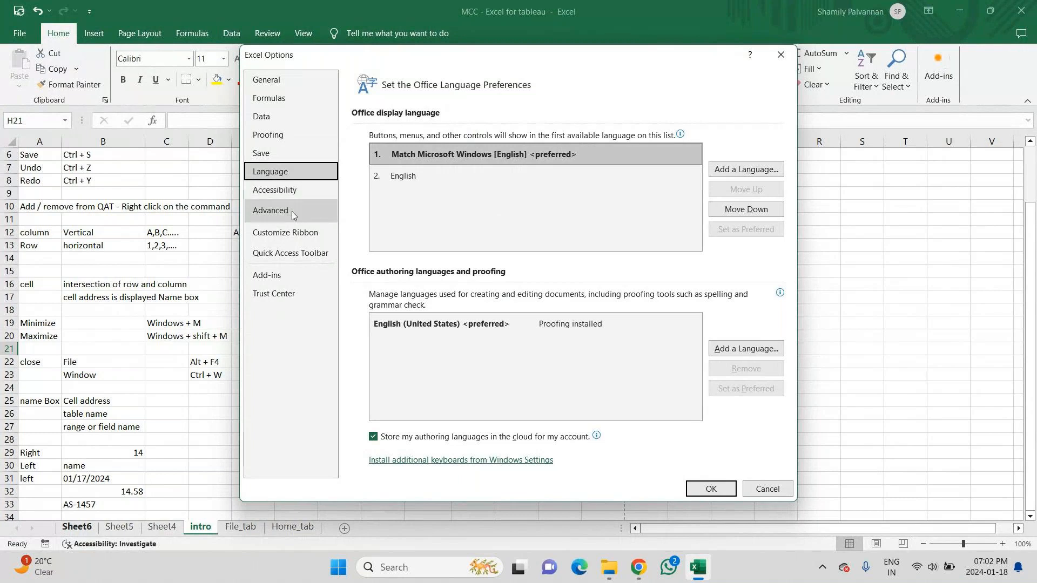
left_click(286, 254)
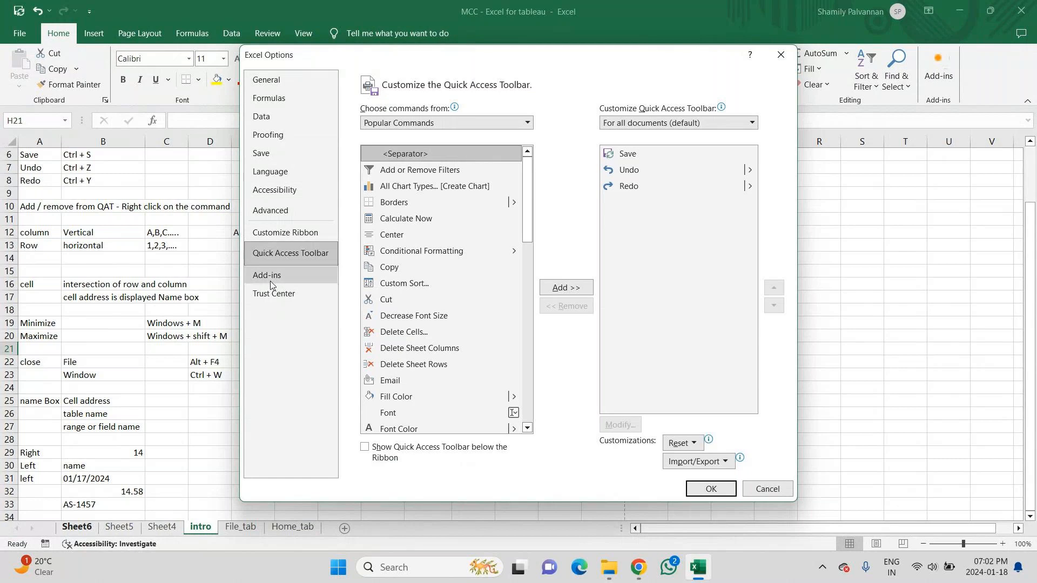
left_click(271, 277)
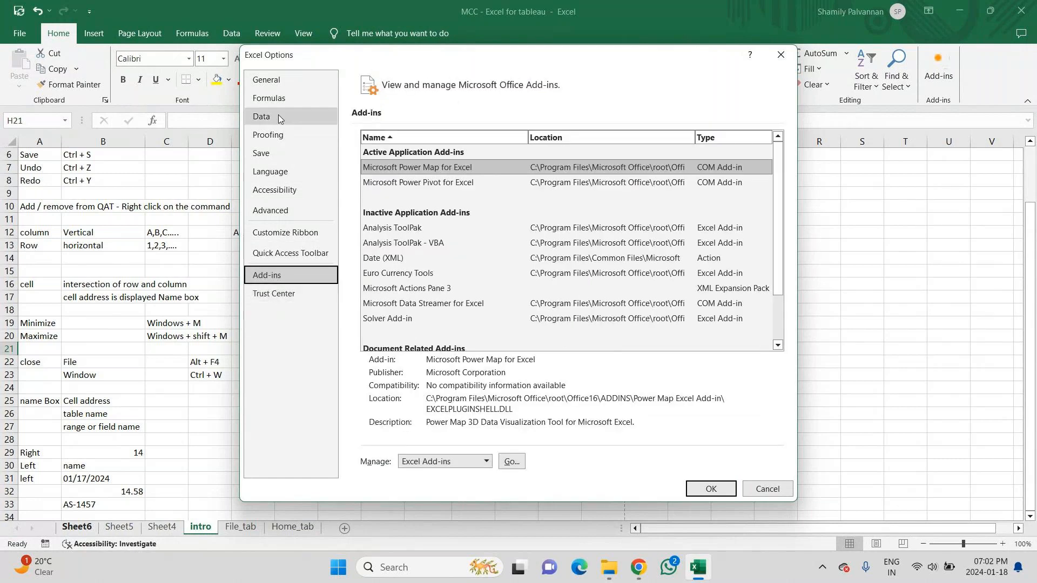
left_click(779, 52)
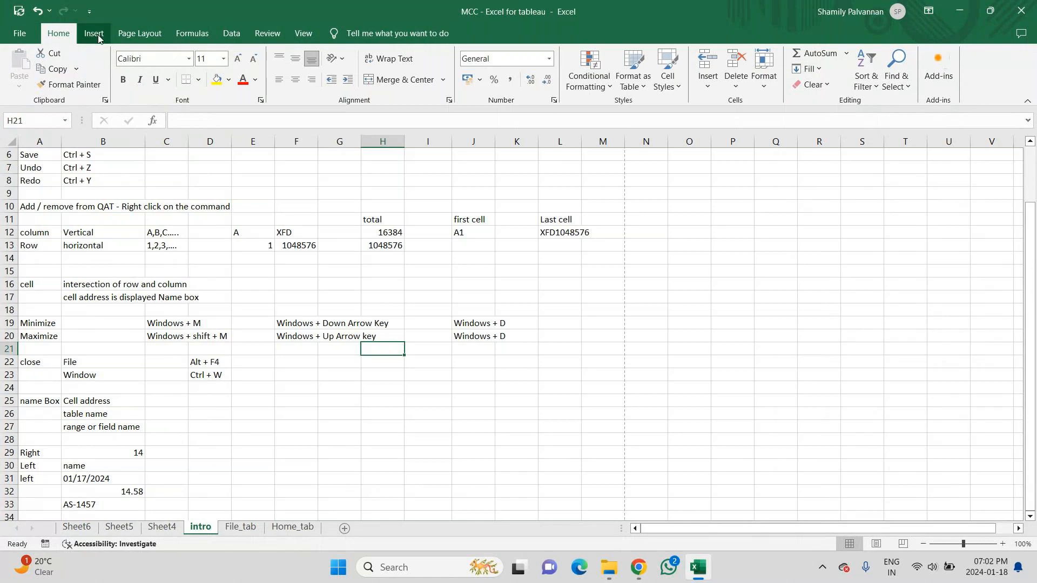
Return the File_tab sheet to Normal view
left_click(292, 528)
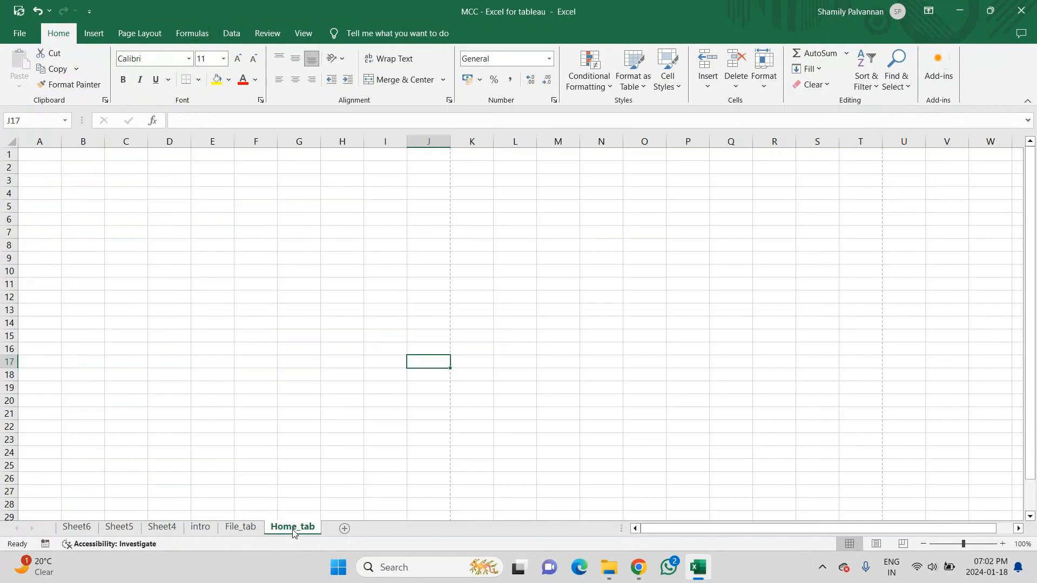
left_click(240, 527)
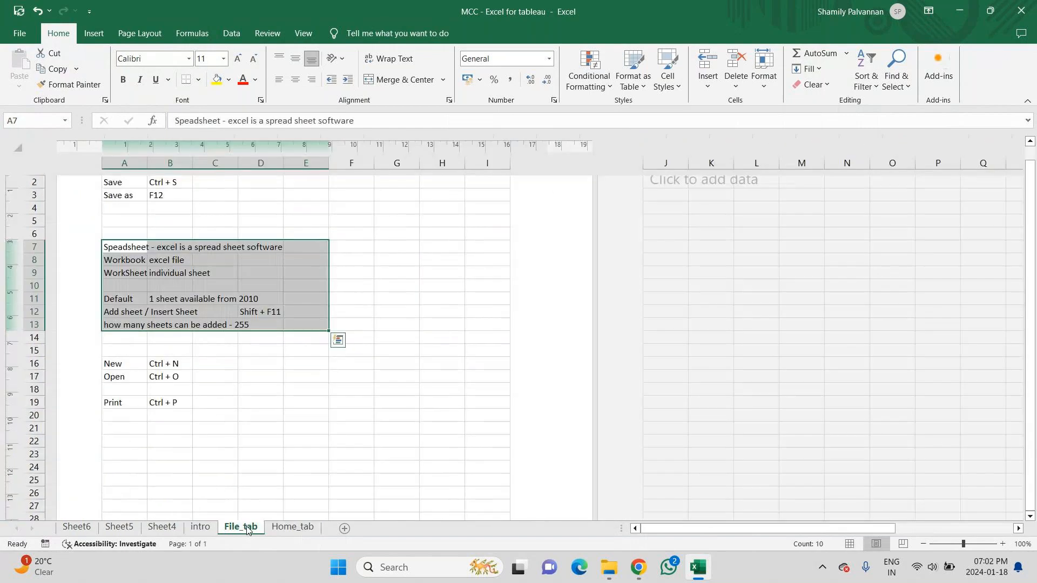
left_click(849, 545)
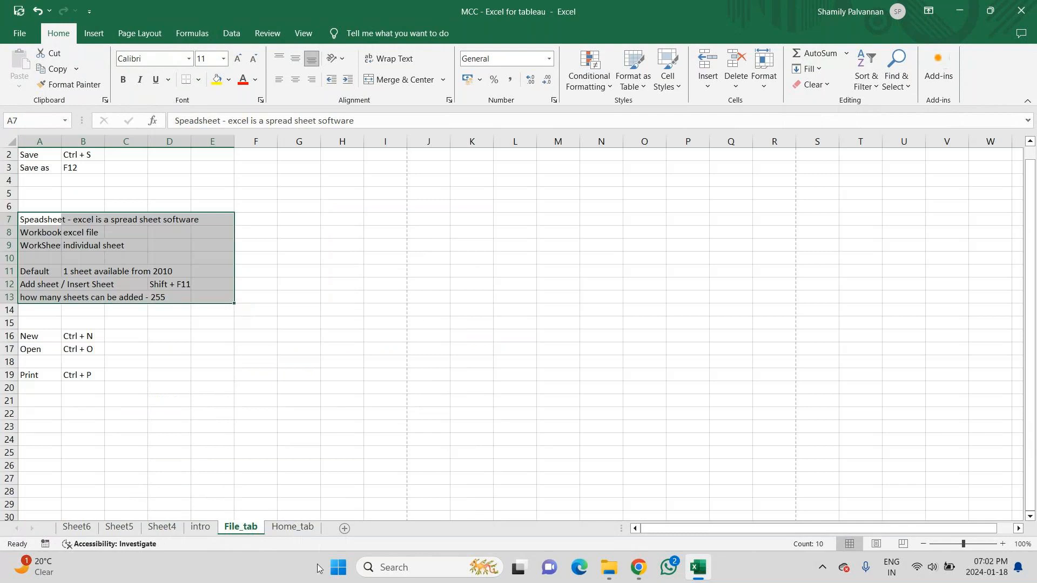
Look over the Home_tab sheet and the notes on the intro sheet
left_click(301, 529)
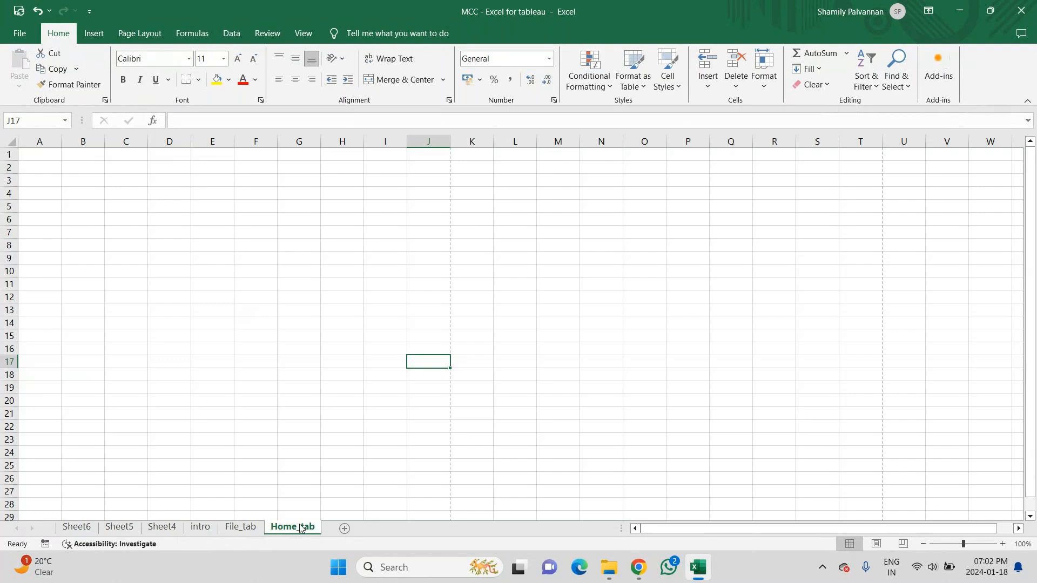
left_click(201, 529)
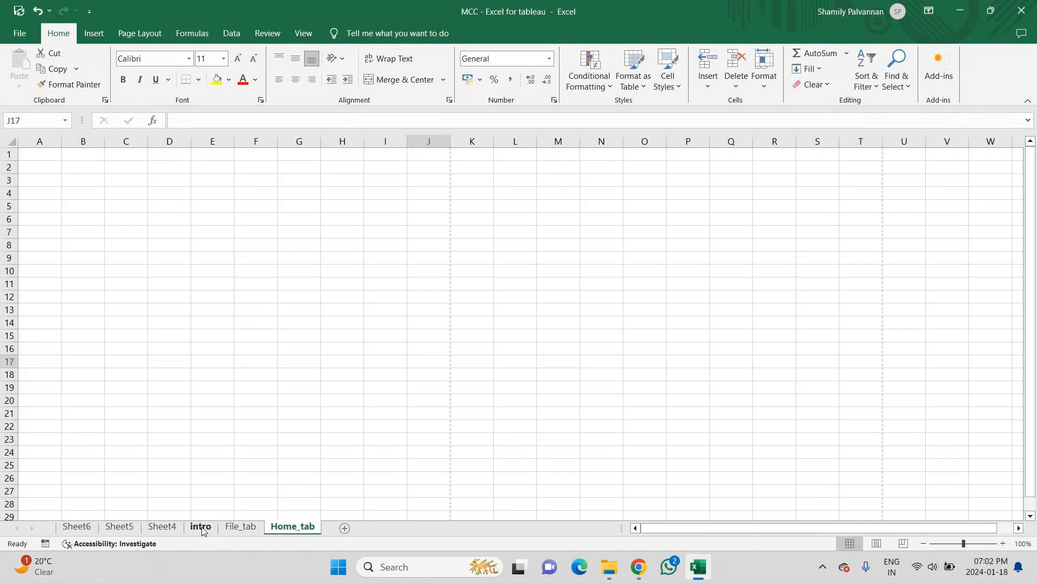
mouse_move(1026, 209)
left_mouse_down()
mouse_move(1026, 171)
mouse_move(1027, 222)
left_mouse_up()
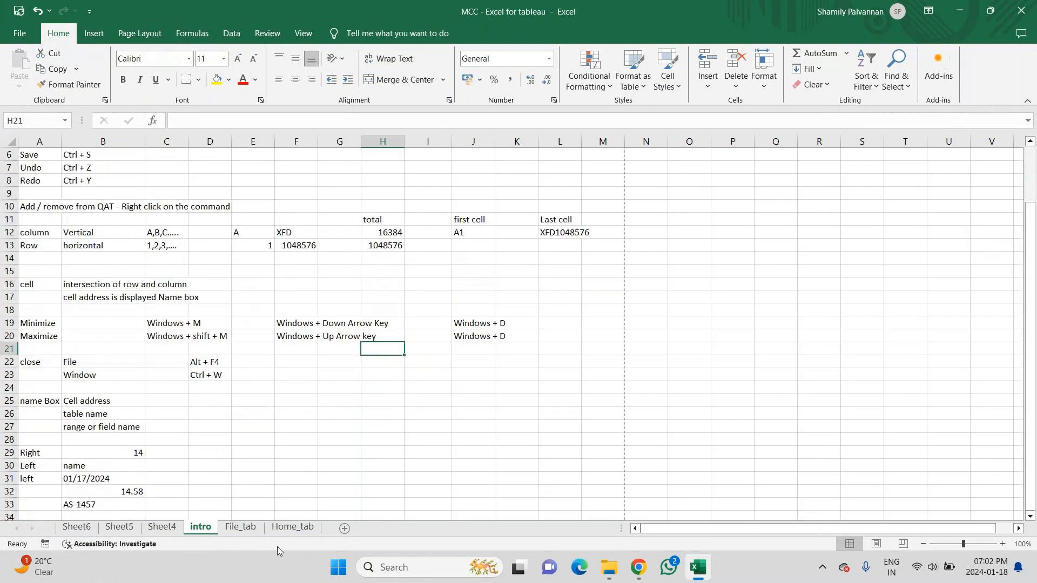
On the Home_tab sheet, enter File name in B2 and Name_of_the_file in B4
left_click(292, 527)
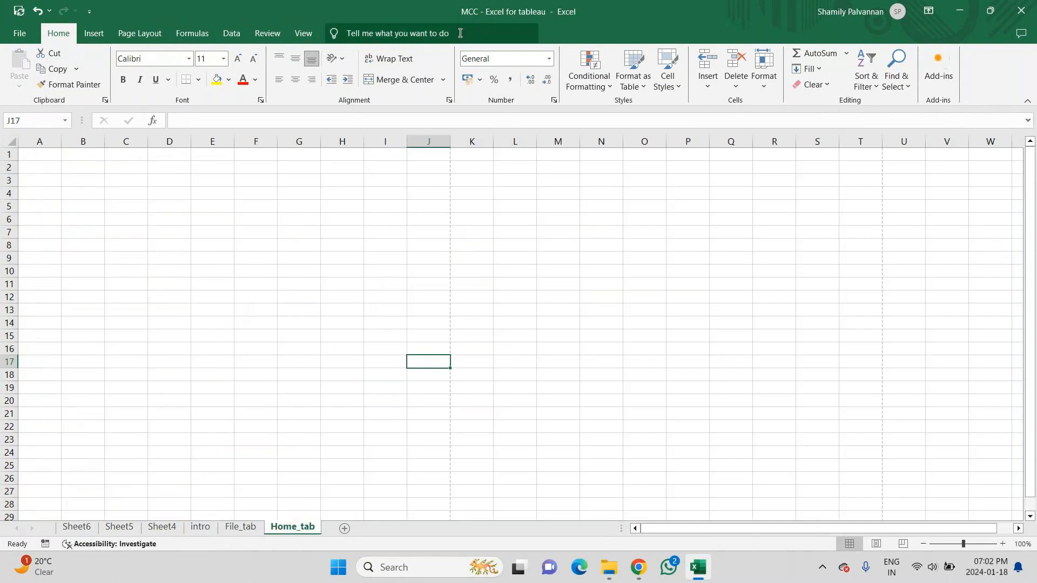
left_click(76, 165)
type("Fi")
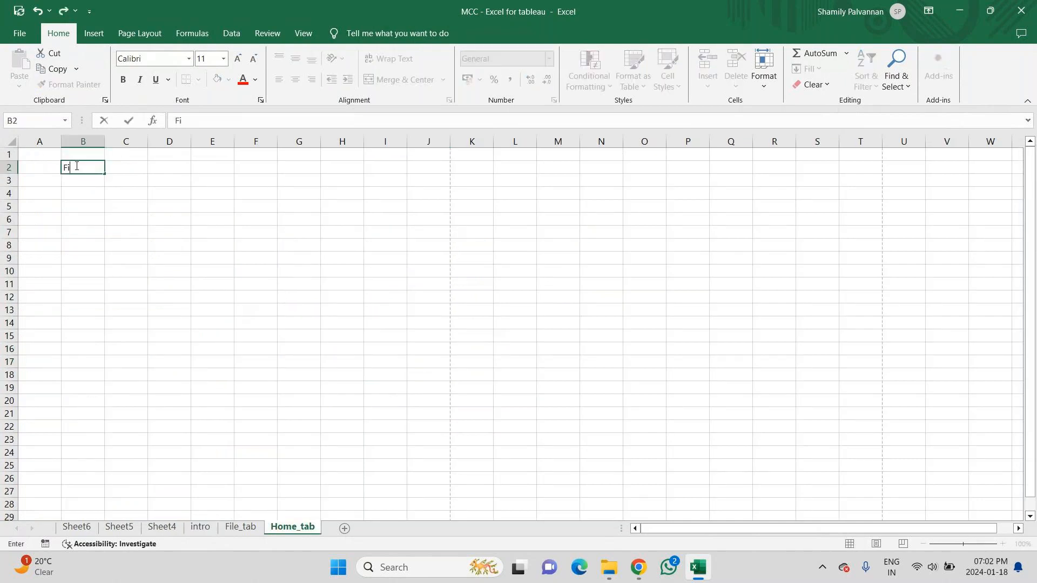
type("le name")
key("Return")
key("Return")
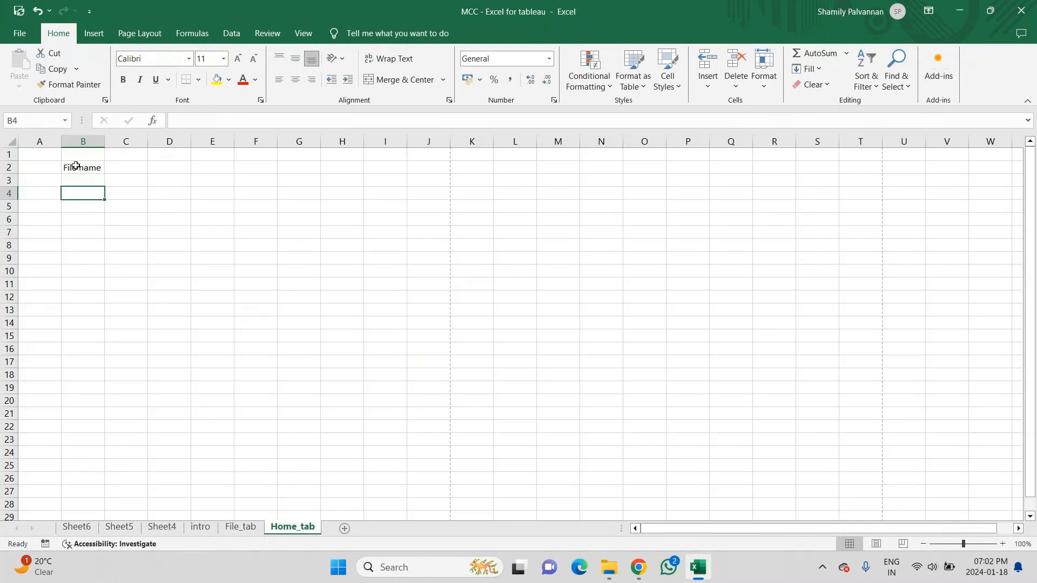
type("Name ")
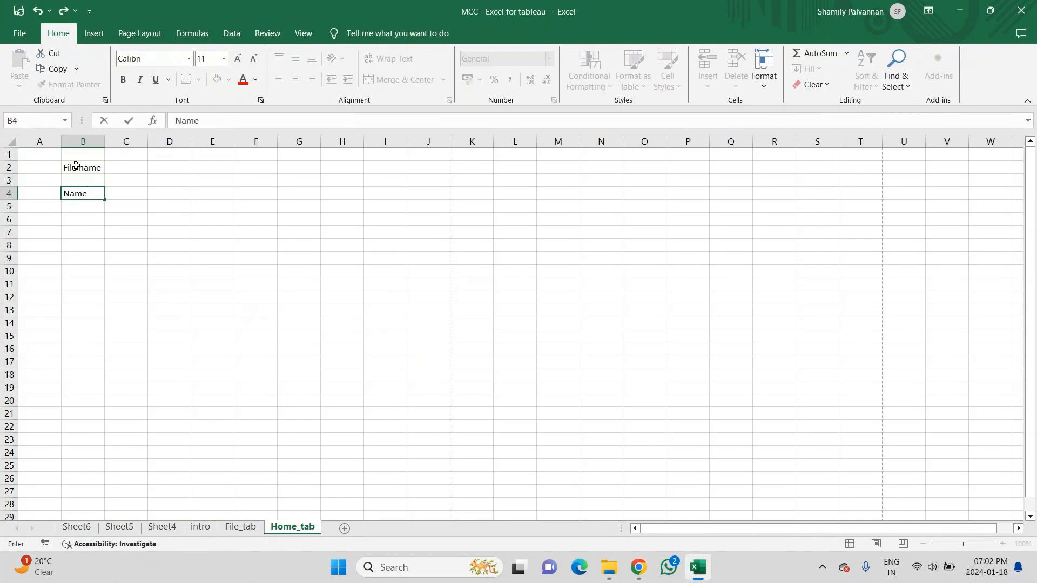
type("_of_the_file")
key("Return")
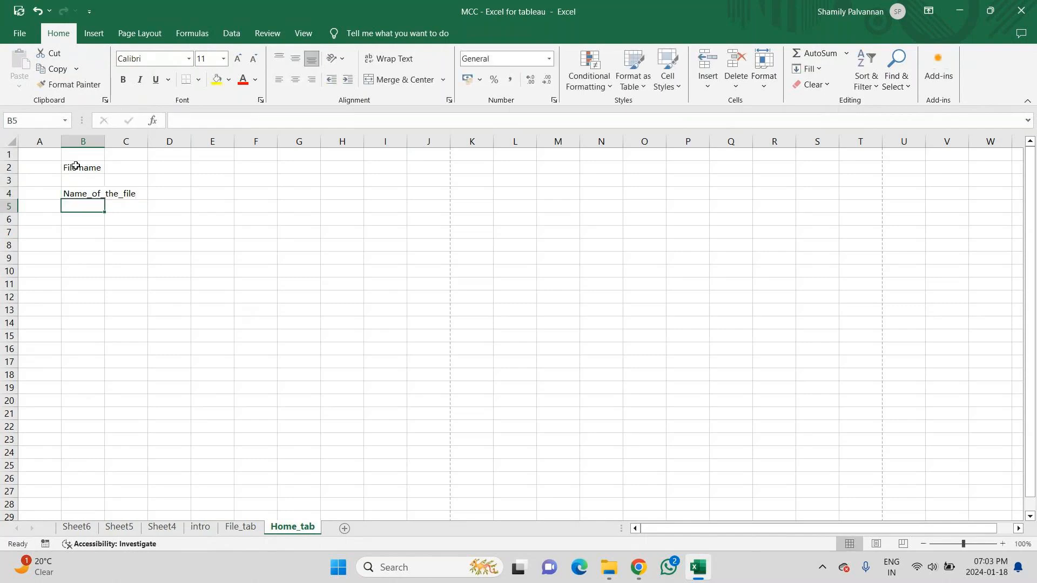
Enter 2010 in cell A4, beside the Name_of_the_file entry
key("Up")
key("Left")
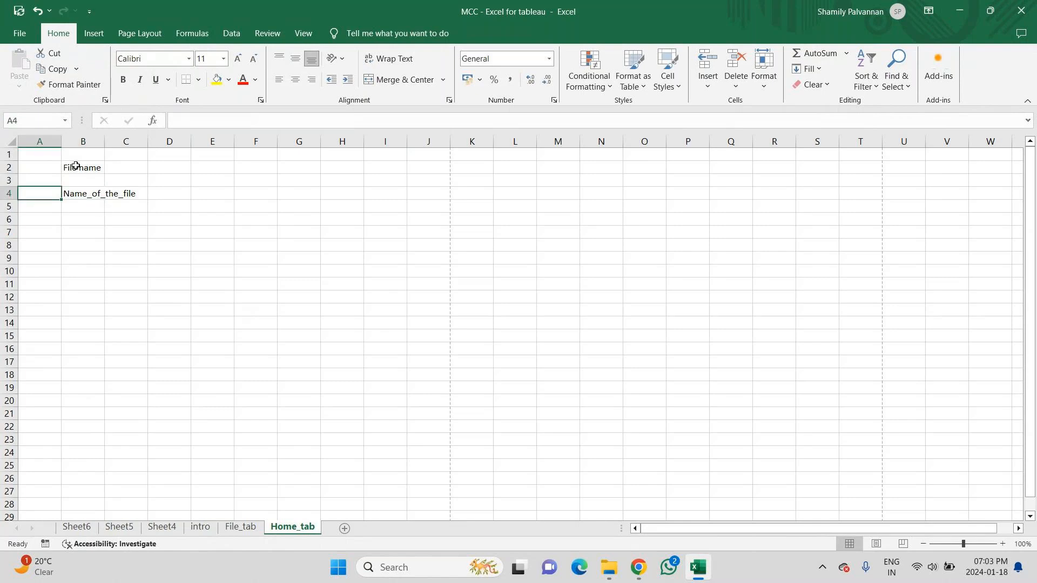
type("20100")
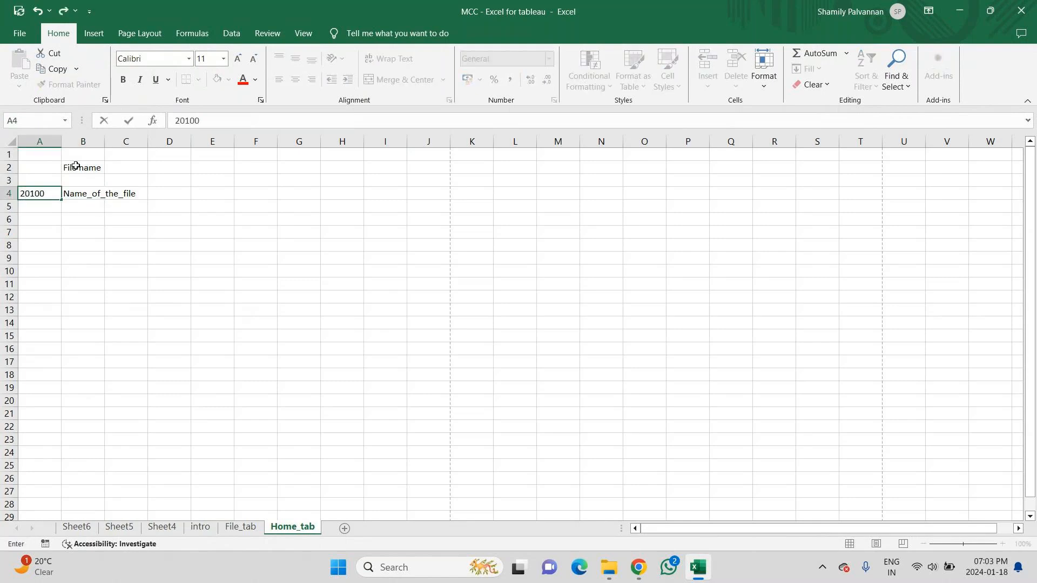
key("BackSpace")
key("Tab")
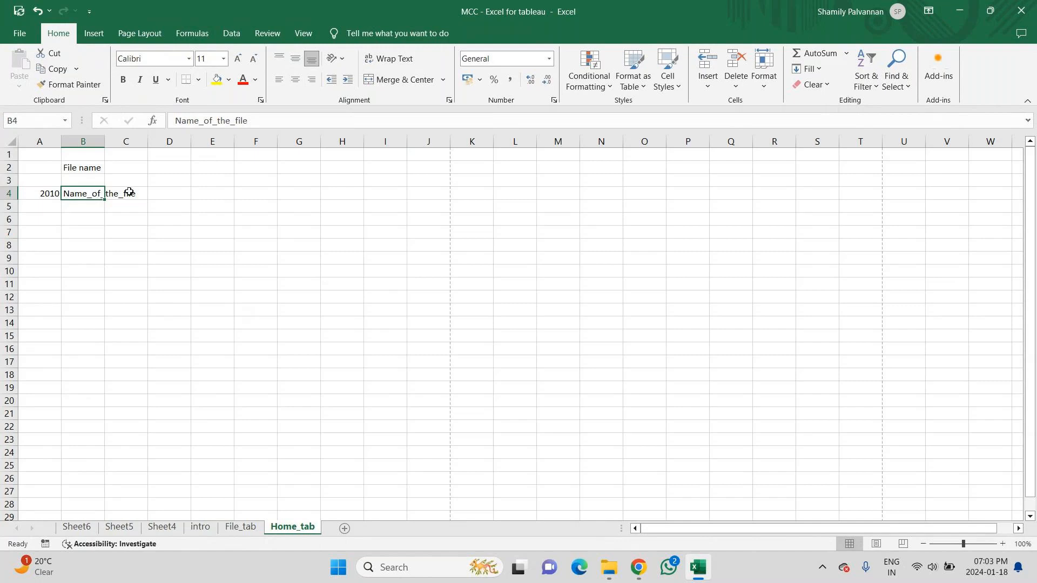
Append the extension .xlsx to the Name_of_the_file entry in B4
key("F2")
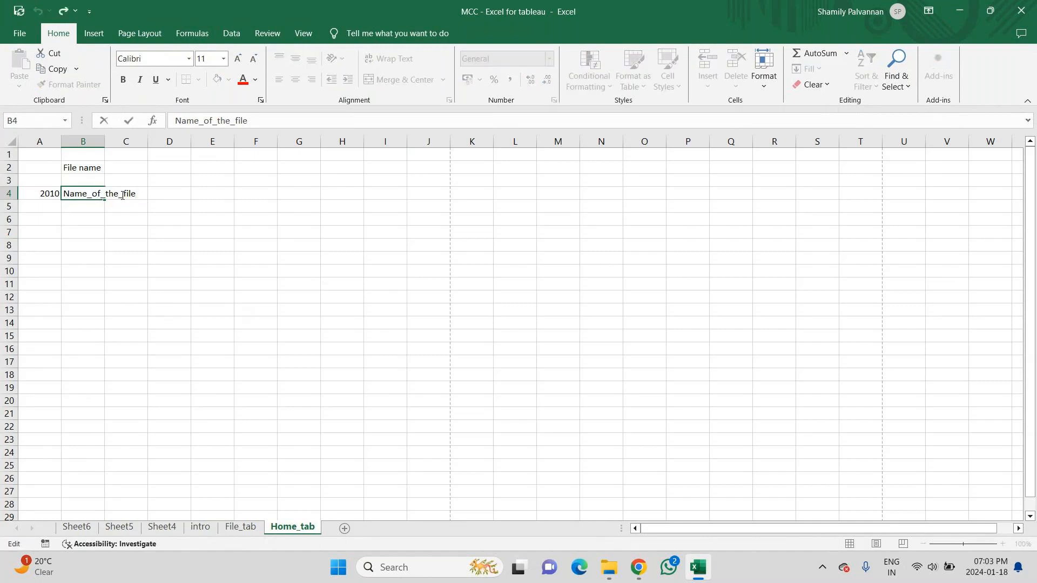
type(".xlsx")
key("Return")
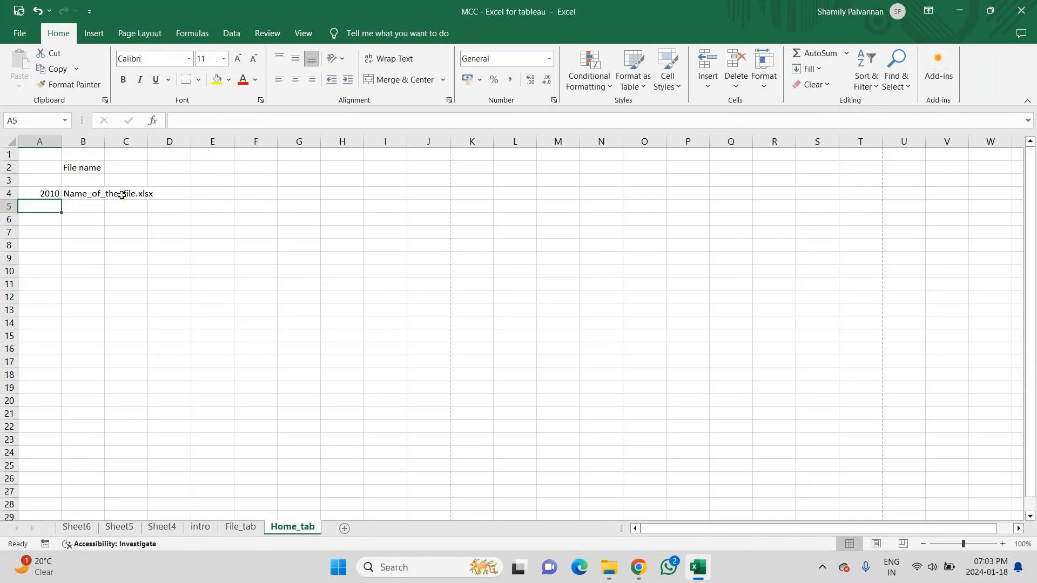
Replace the year in cell A4 with 2007
key("Up")
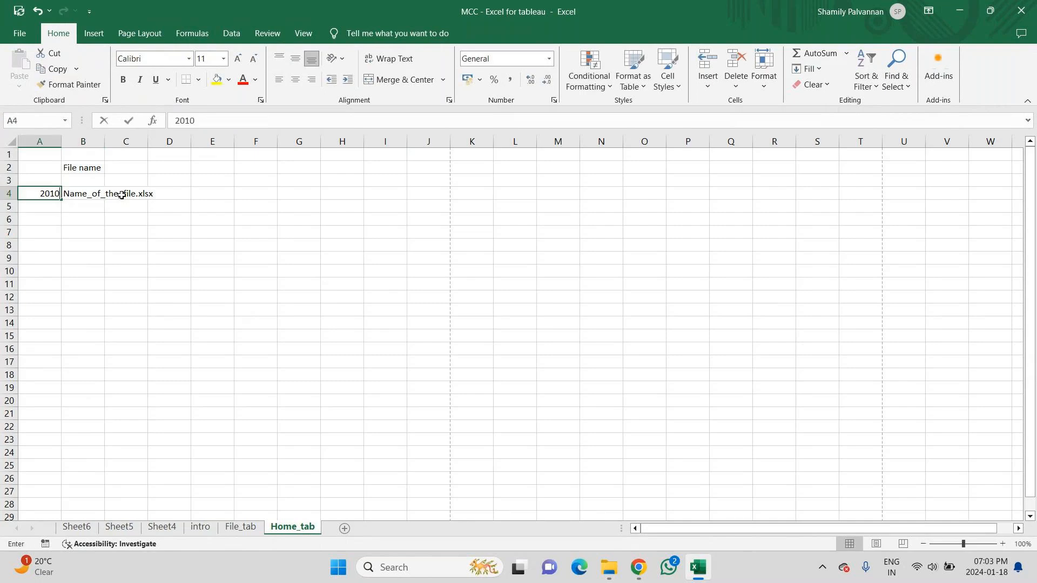
type("2007")
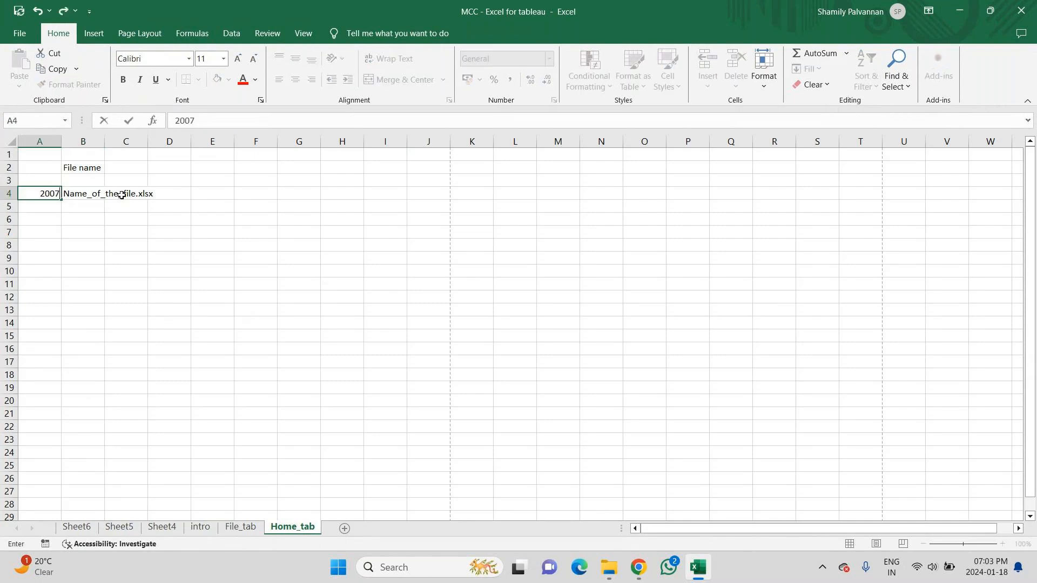
key("Return")
Enter upto 2003 in cell A5, below the year entry
type("20")
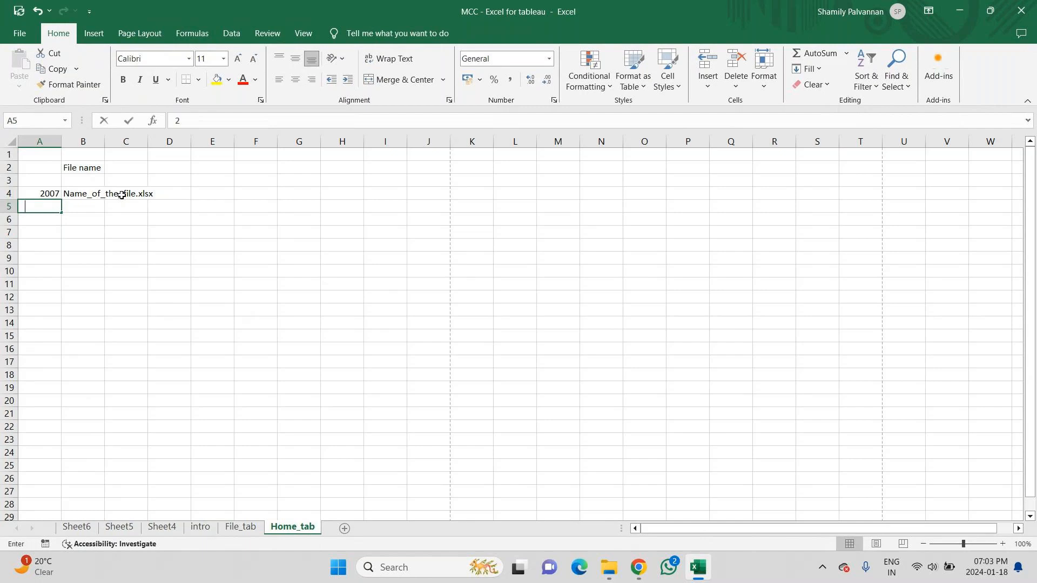
key("BackSpace")
key("BackSpace")
type("up")
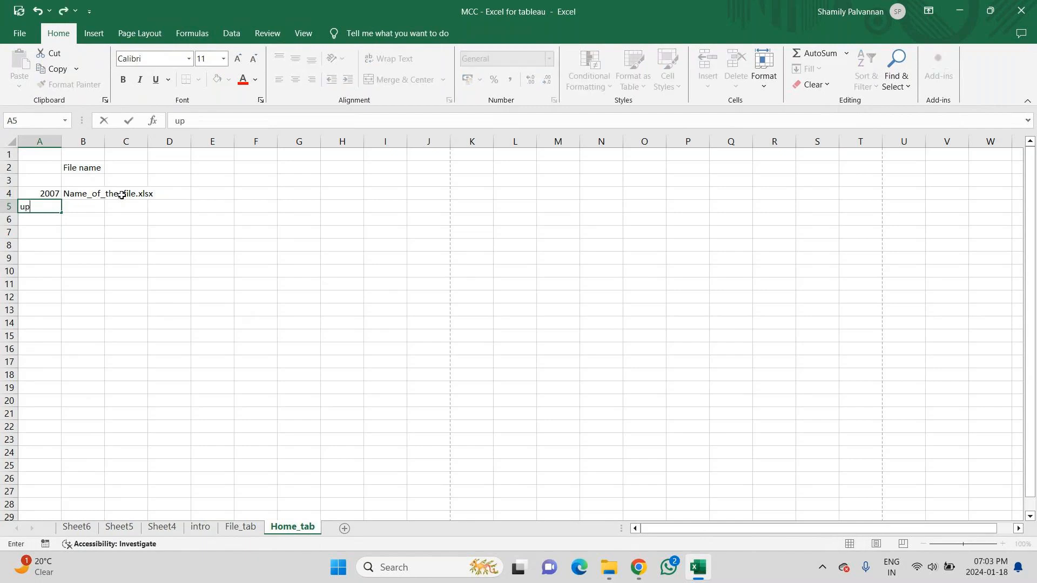
type("to 2003")
key("Tab")
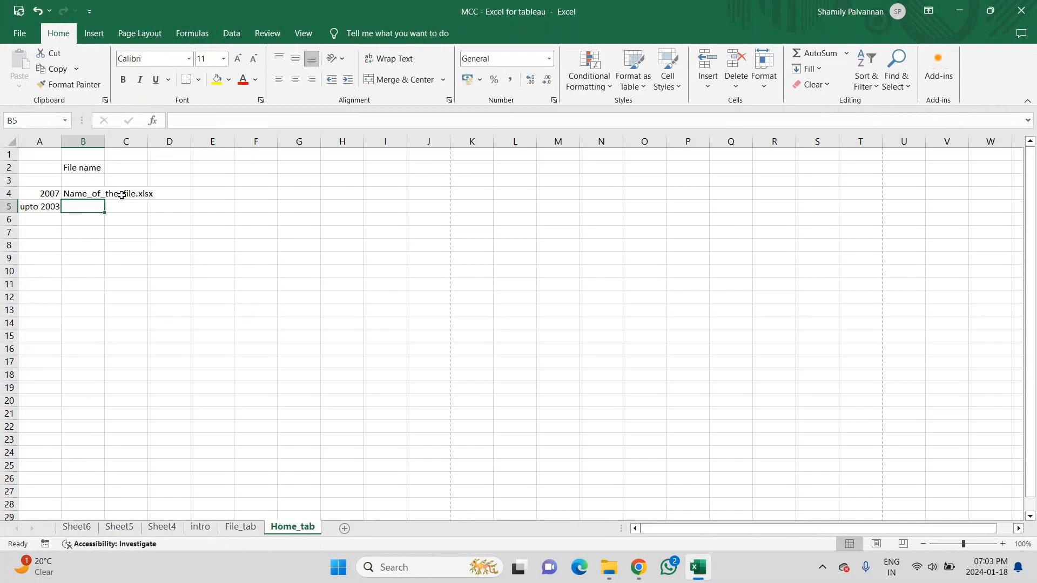
Copy the file name entry from B4 into B5 and shorten the copy's extension to .xls
left_click(122, 195)
key("ctrl+c")
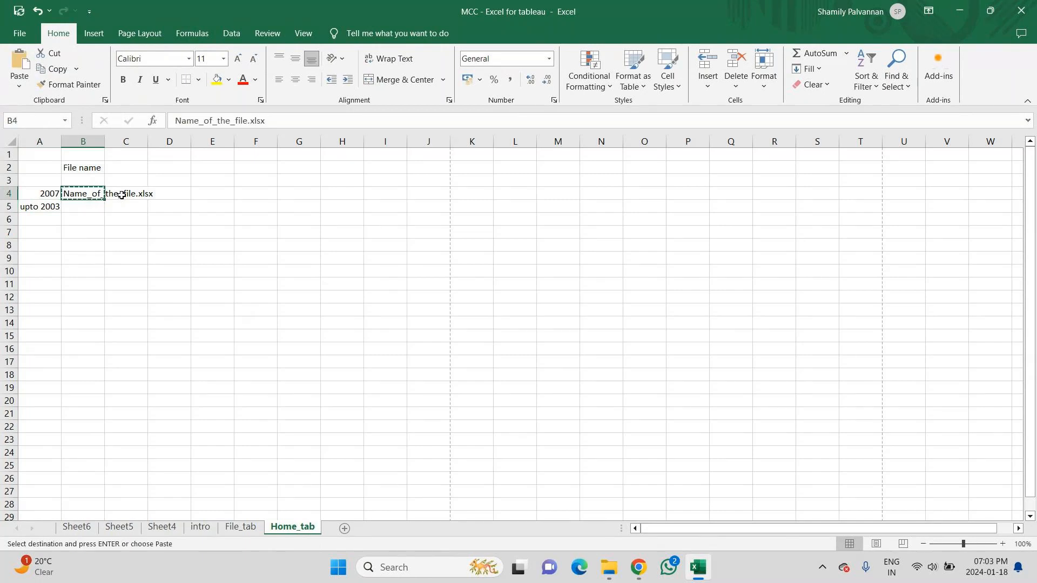
key("Down")
key("ctrl+v")
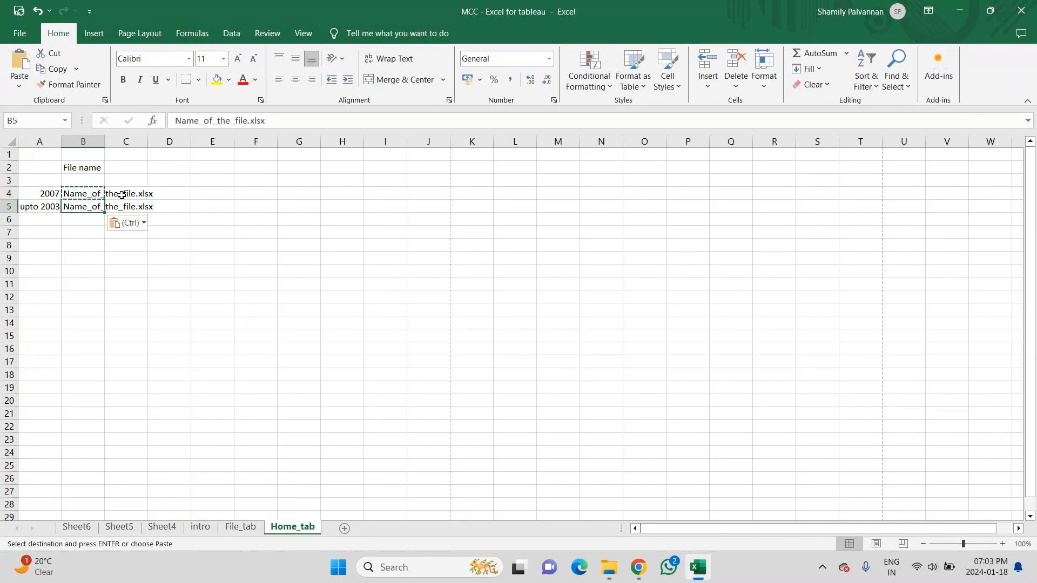
key("F2")
key("BackSpace")
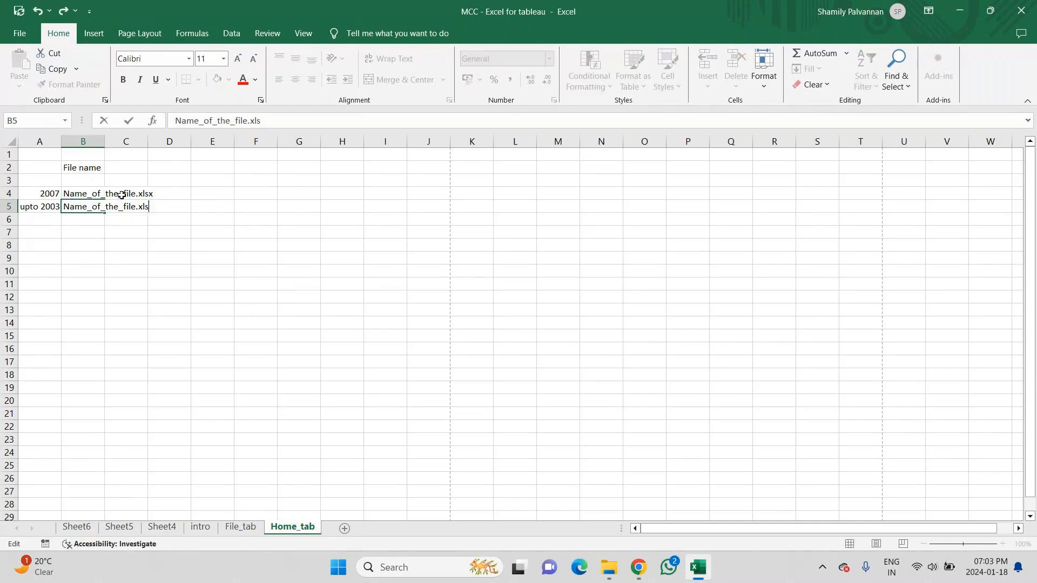
key("Return")
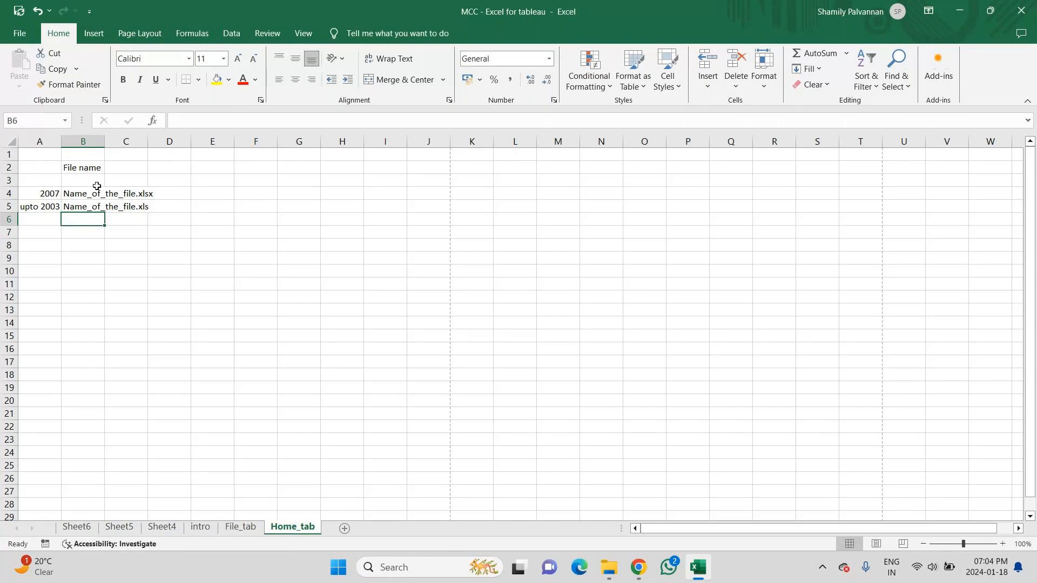
Change the text in cell A4 to "2007 onwards" and widen column A to fit its contents
double_click(51, 195)
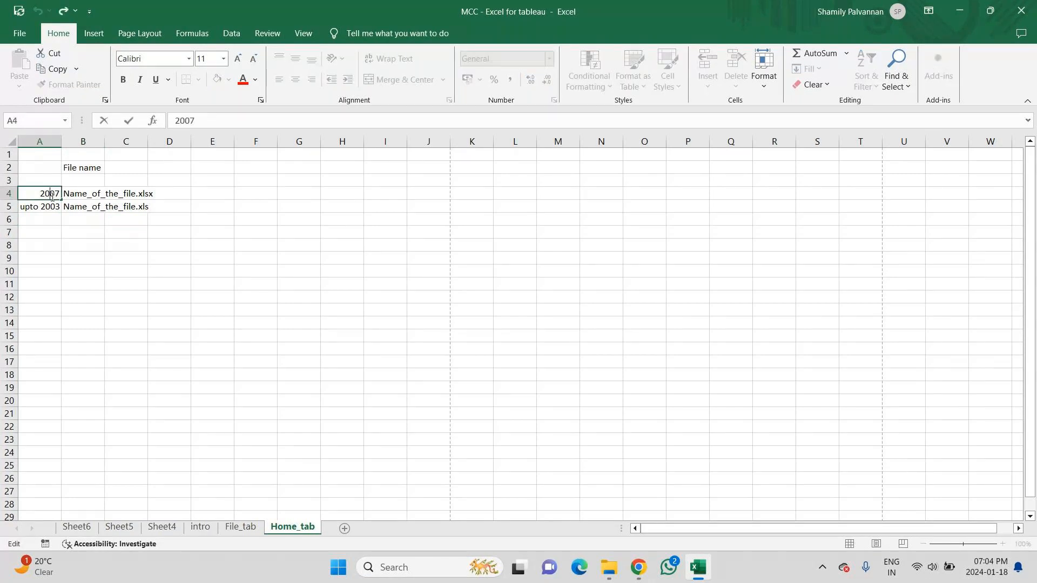
type("onword")
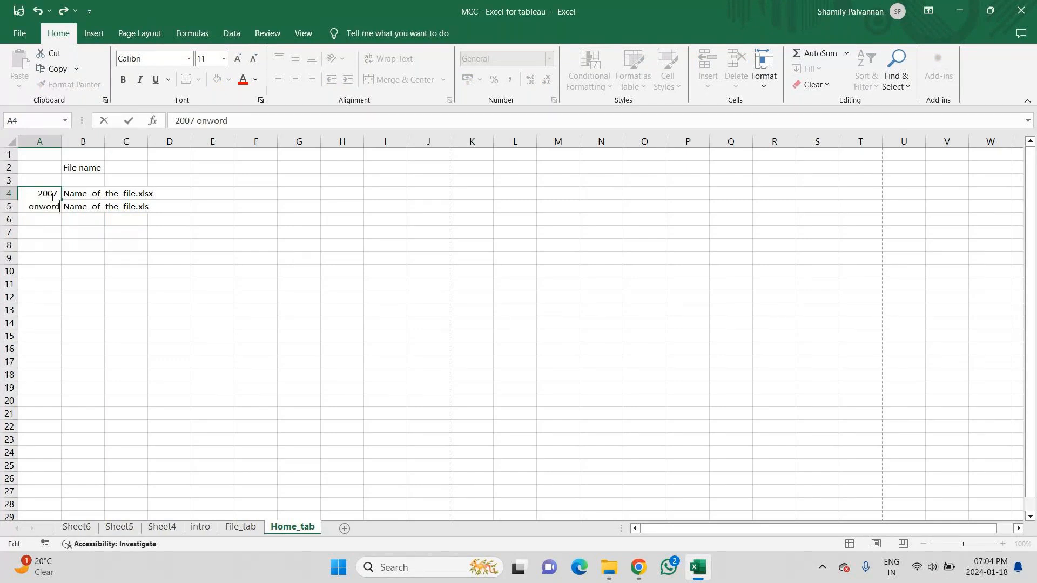
key("BackSpace")
key("BackSpace")
key("BackSpace")
type("ard")
key("Return")
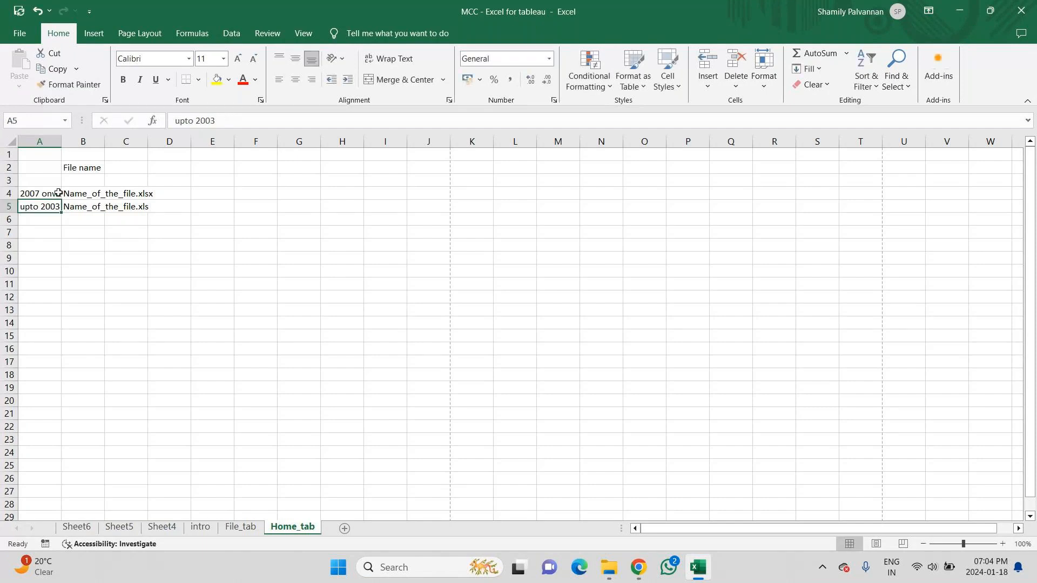
double_click(63, 145)
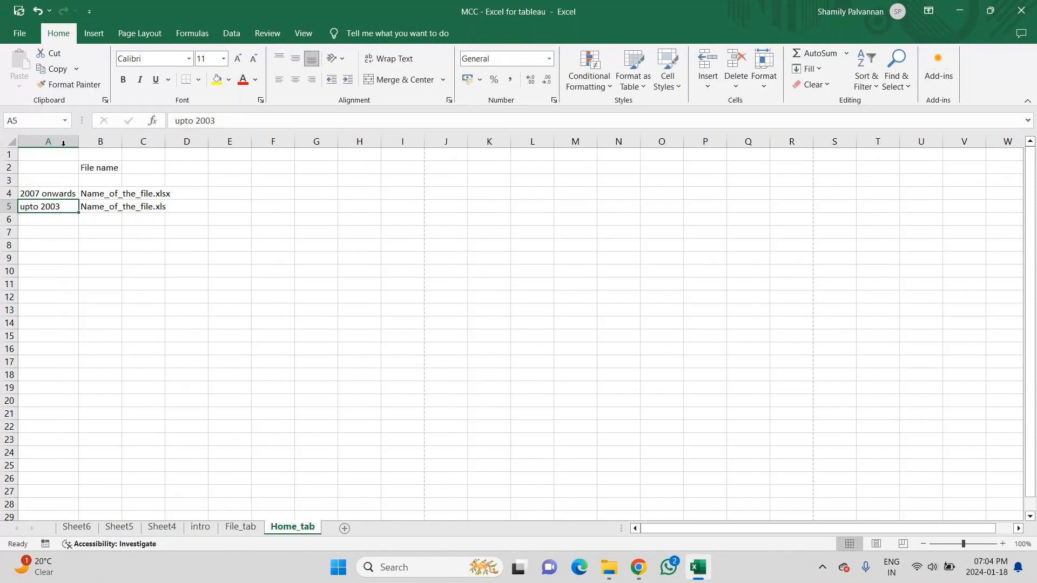
left_click(5, 206)
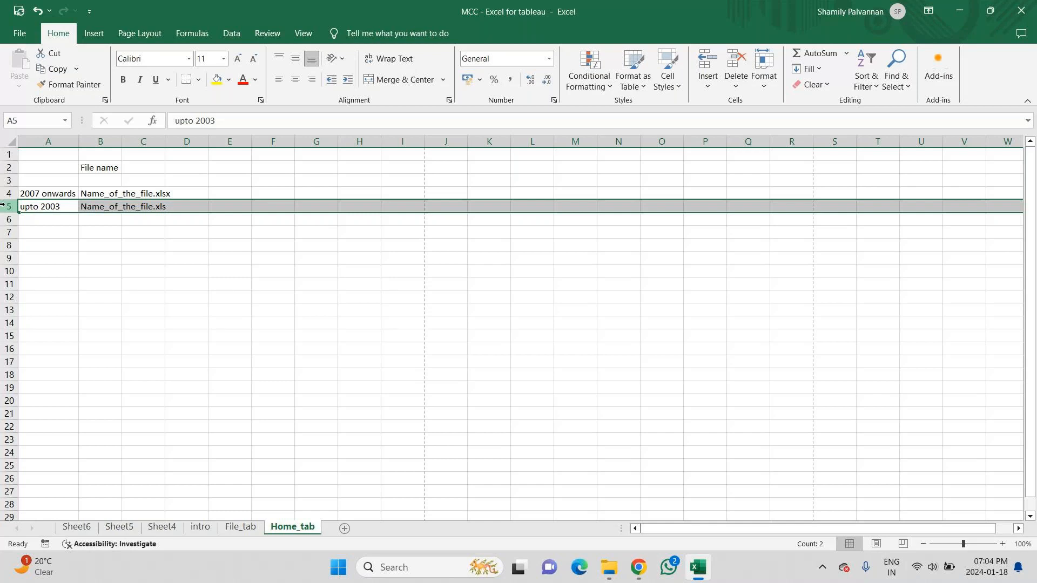
key("Up")
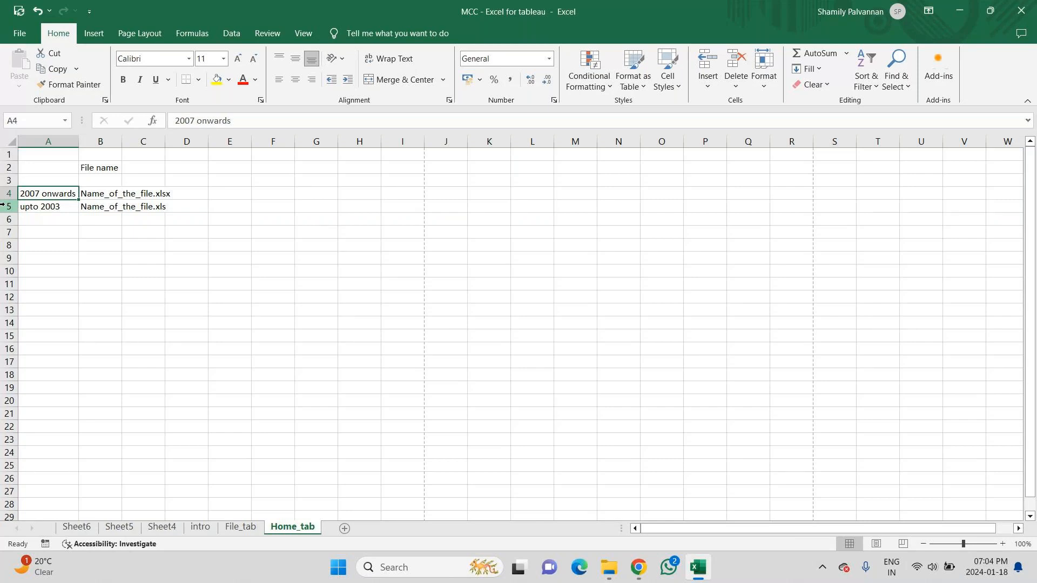
key("Down")
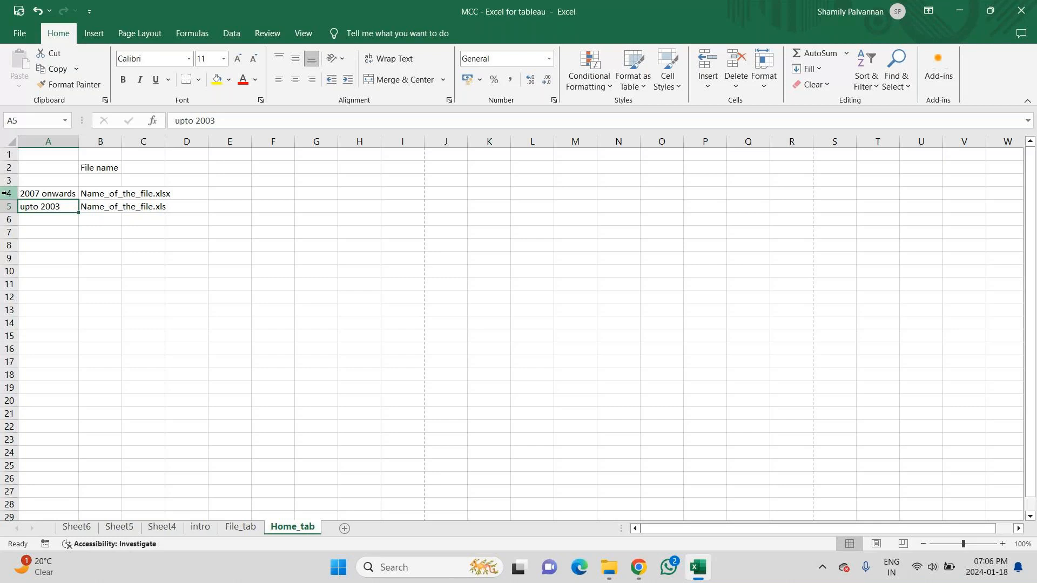
Enter ".xlsX" in cell E4 and "XML" in cell F4, in the 2007 onwards row
left_click(5, 193)
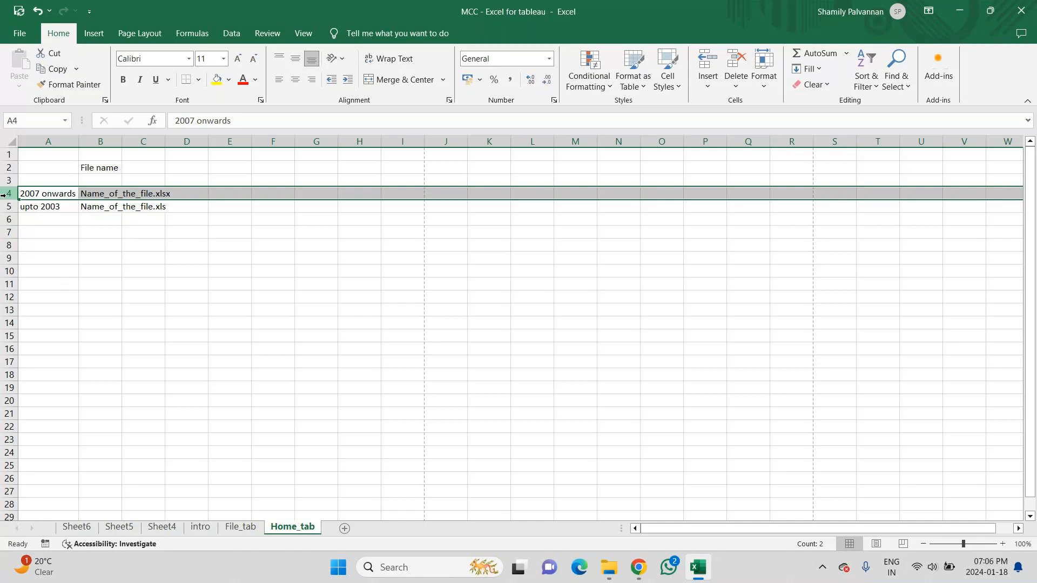
key("Right")
key("Right")
key("Right")
key("Right")
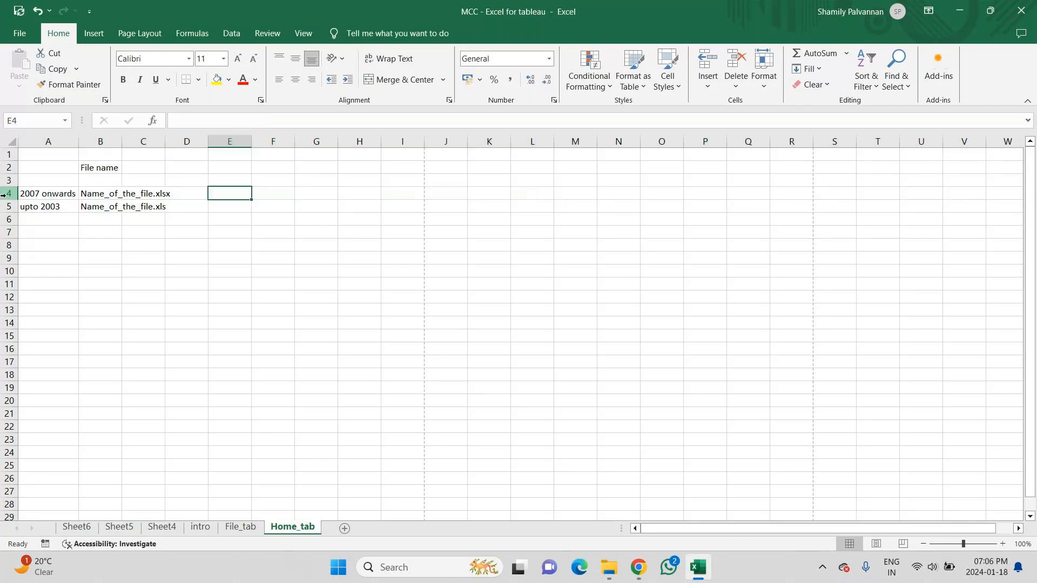
type("XLS")
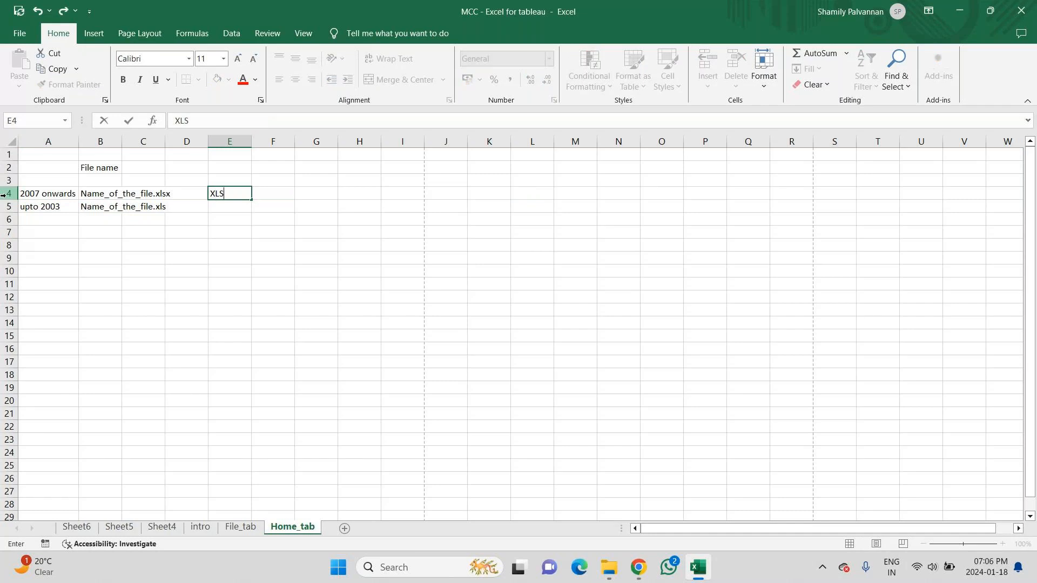
key("BackSpace")
key("BackSpace")
key("BackSpace")
type(".xlsX")
key("Tab")
type("XML")
key("Return")
key("Up")
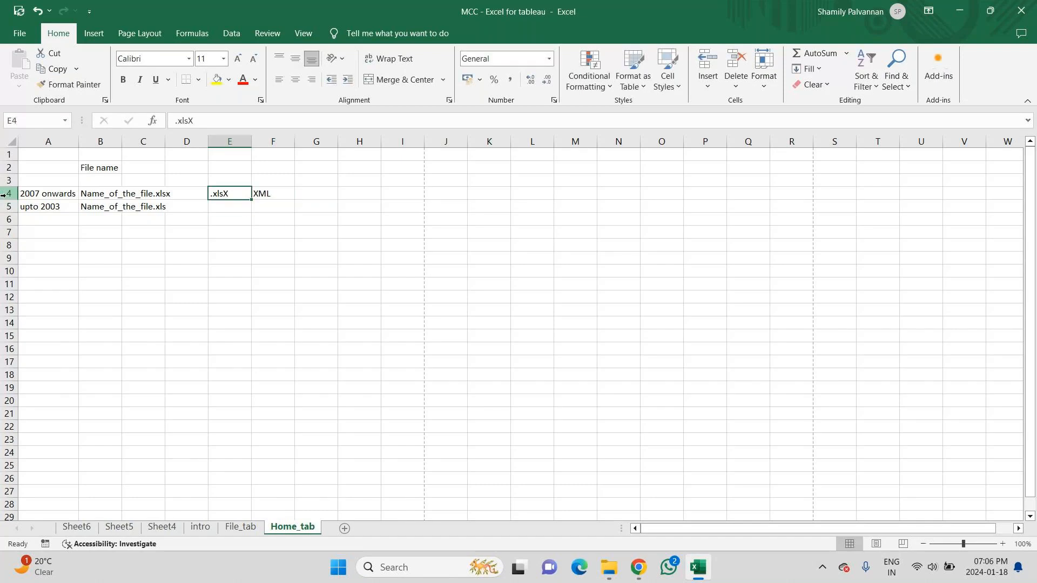
key("Right")
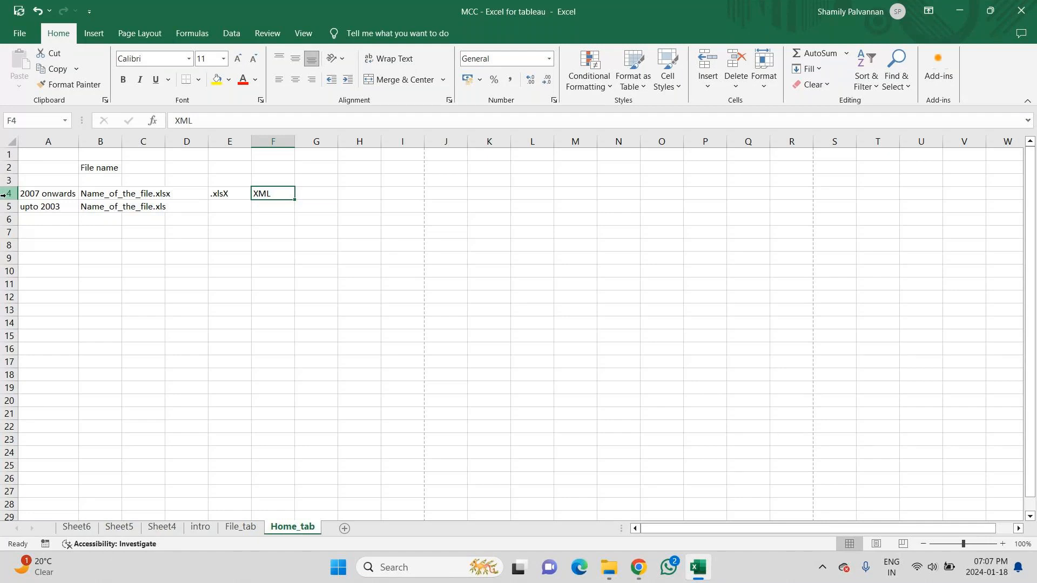
key("Down")
key("Left")
key("Left")
key("Left")
key("Left")
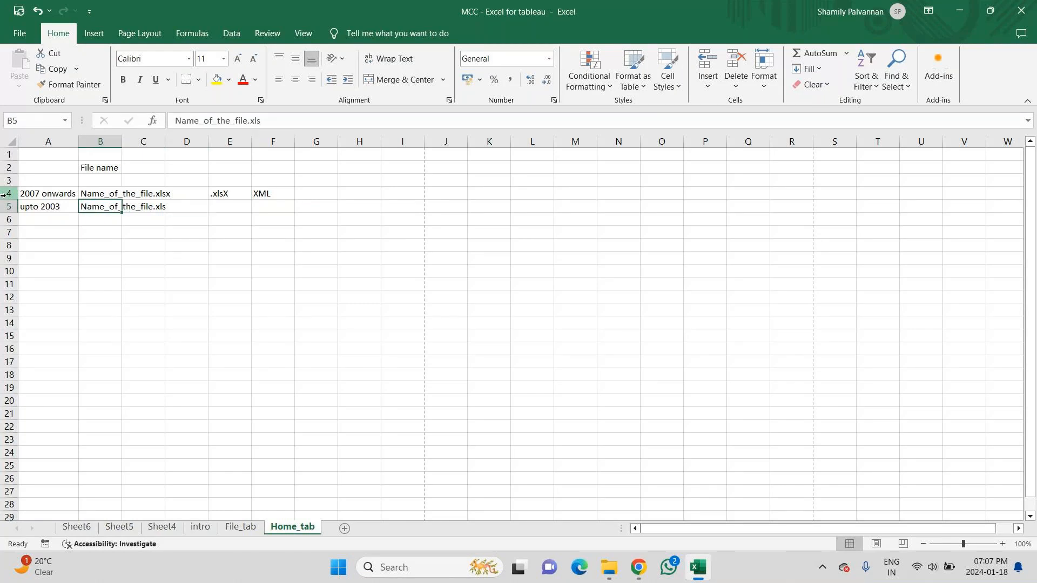
left_click(4, 194)
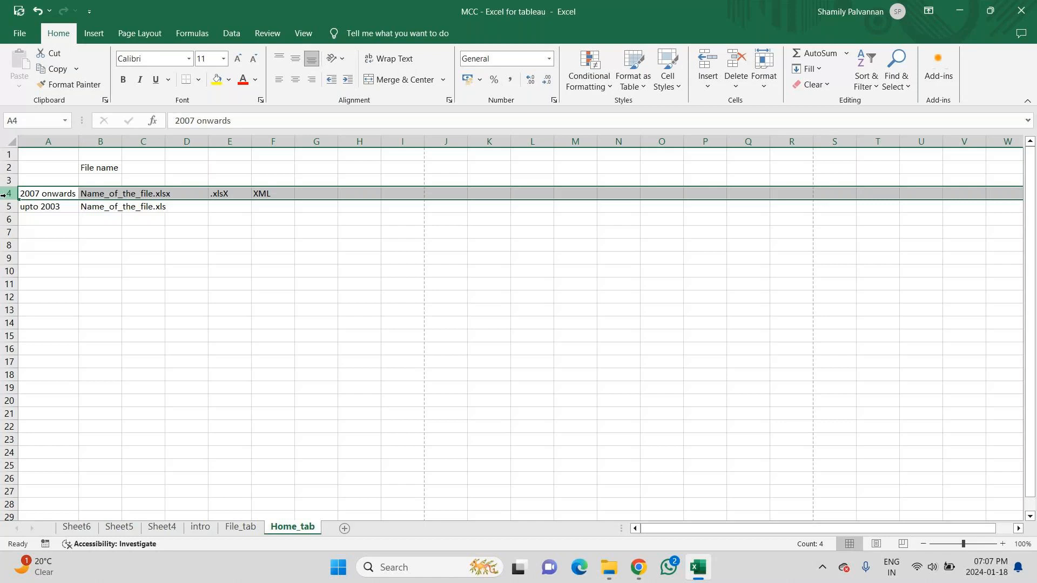
Enter the label "rand" in cell A8 and the description "number b/w 0 and 1" in cell A9
key("Down")
key("Down")
key("Down")
key("Down")
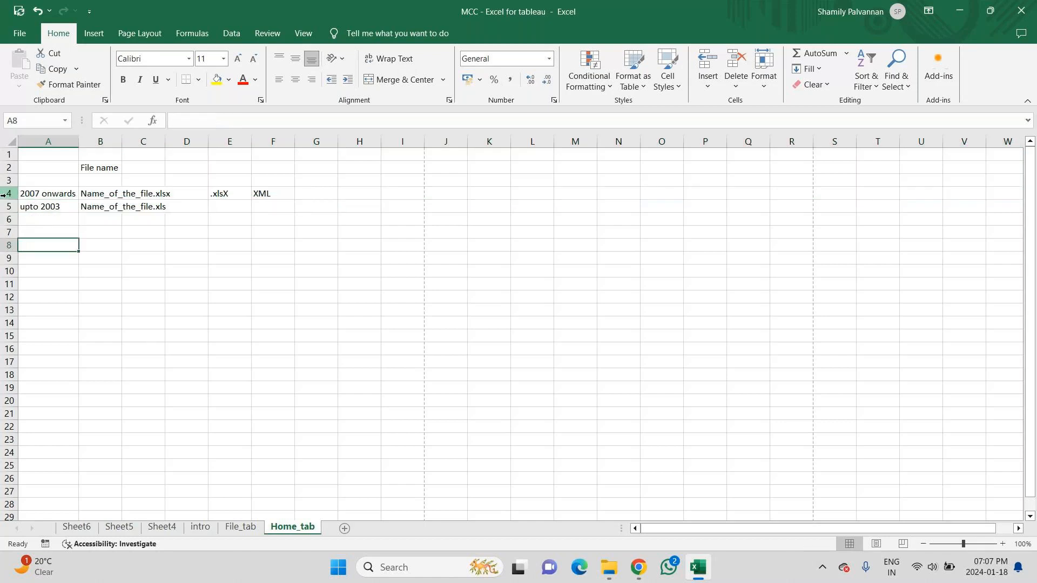
type("r")
key("BackSpace")
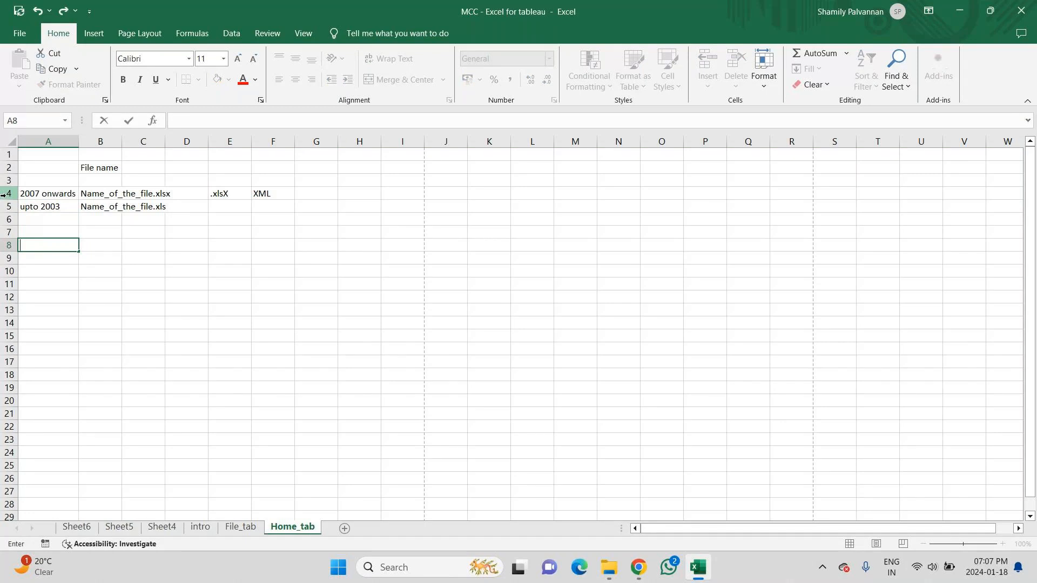
type("rand")
key("Return")
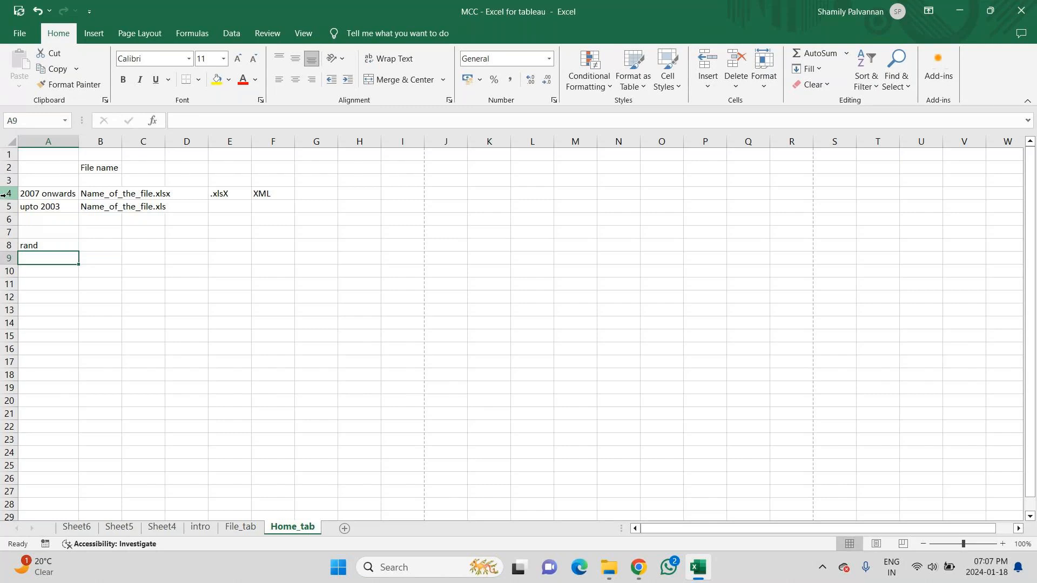
type("=")
type("number ")
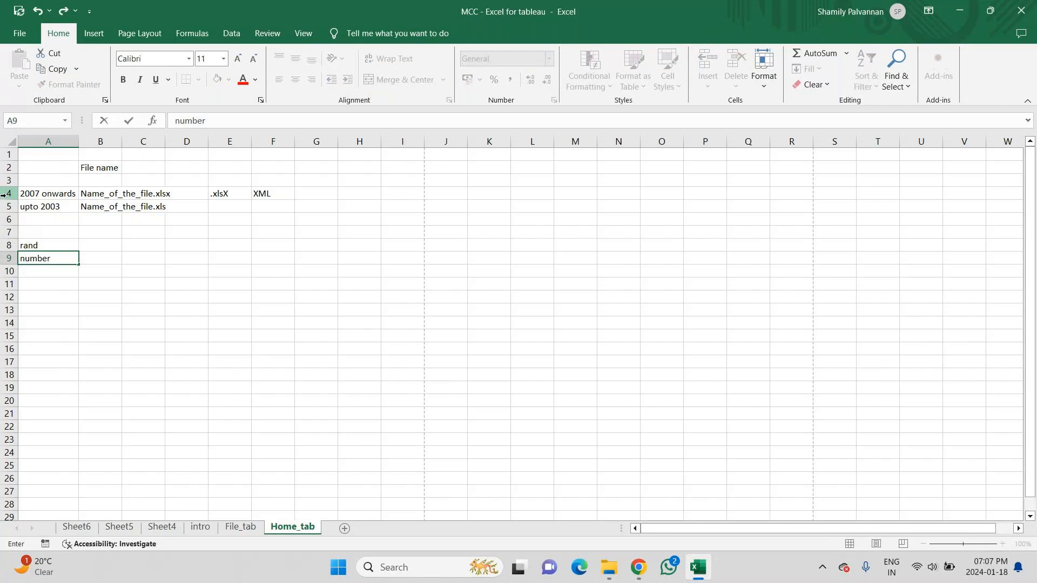
type("b/w 0 and 1")
key("ctrl+Return")
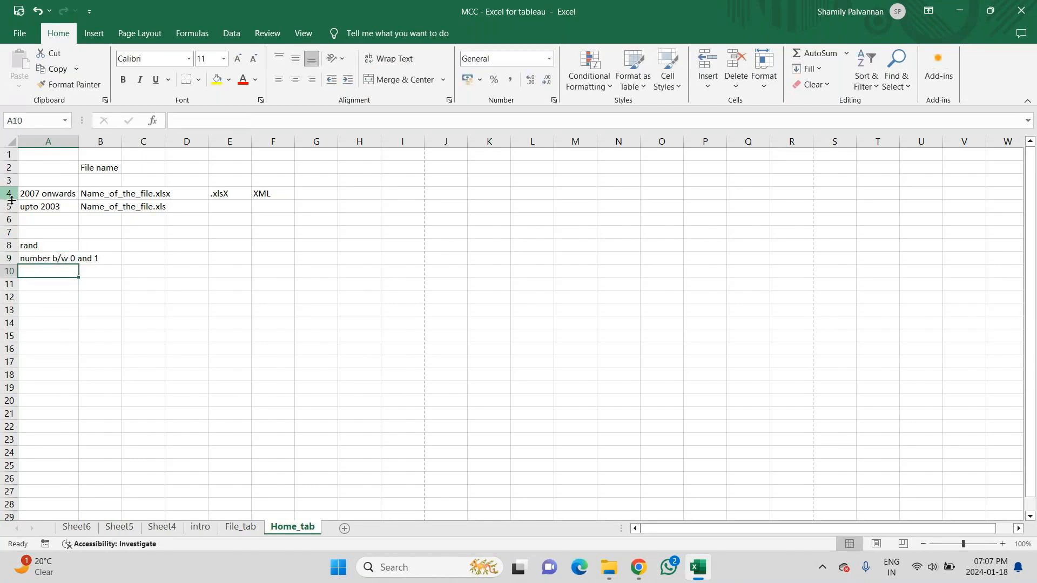
Enter the formula =RAND() in cell B11 and fill it across the range B11:H20
left_click(97, 285)
type("=ra")
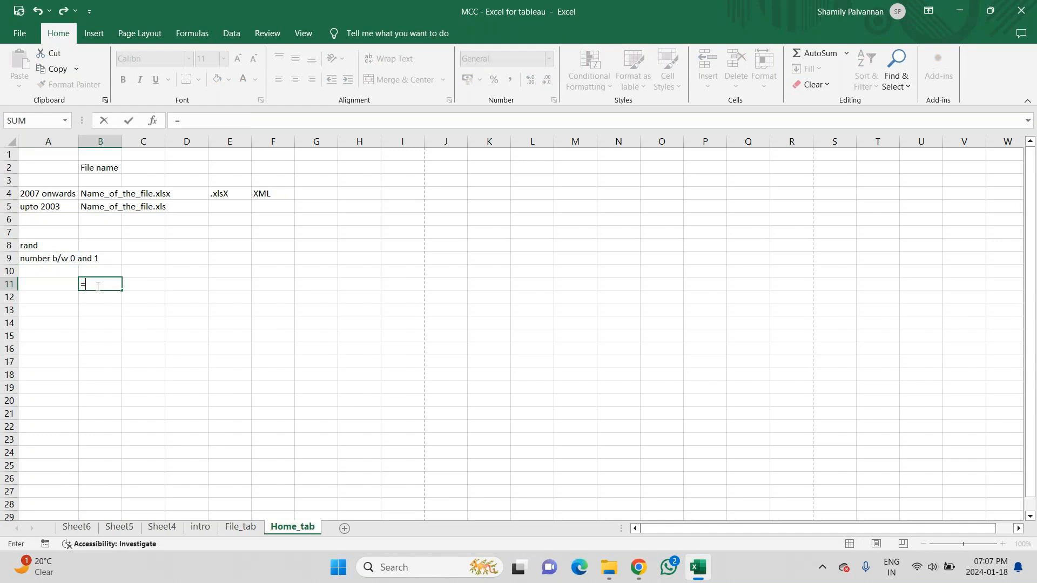
type("d")
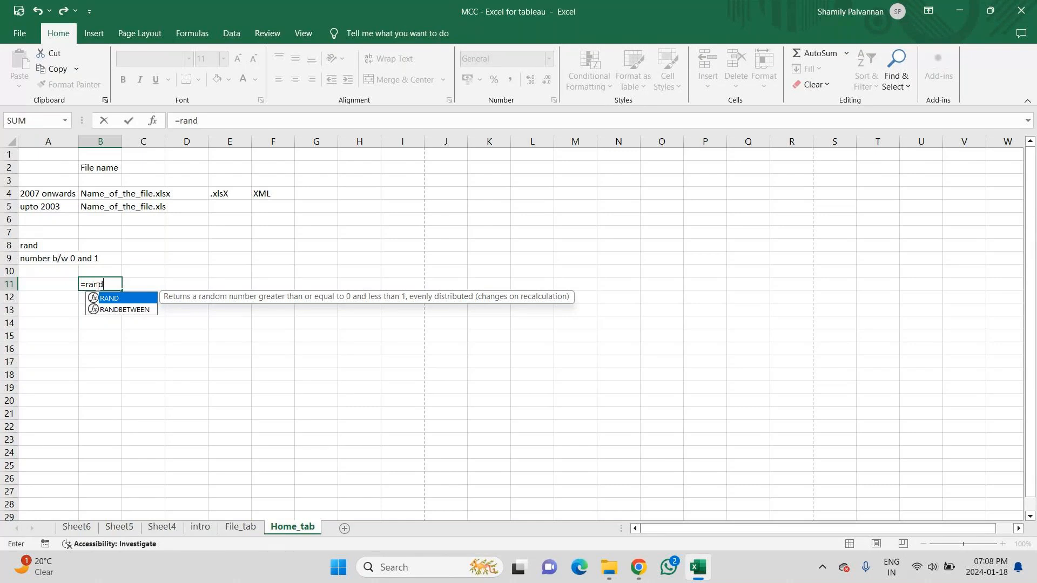
type("(")
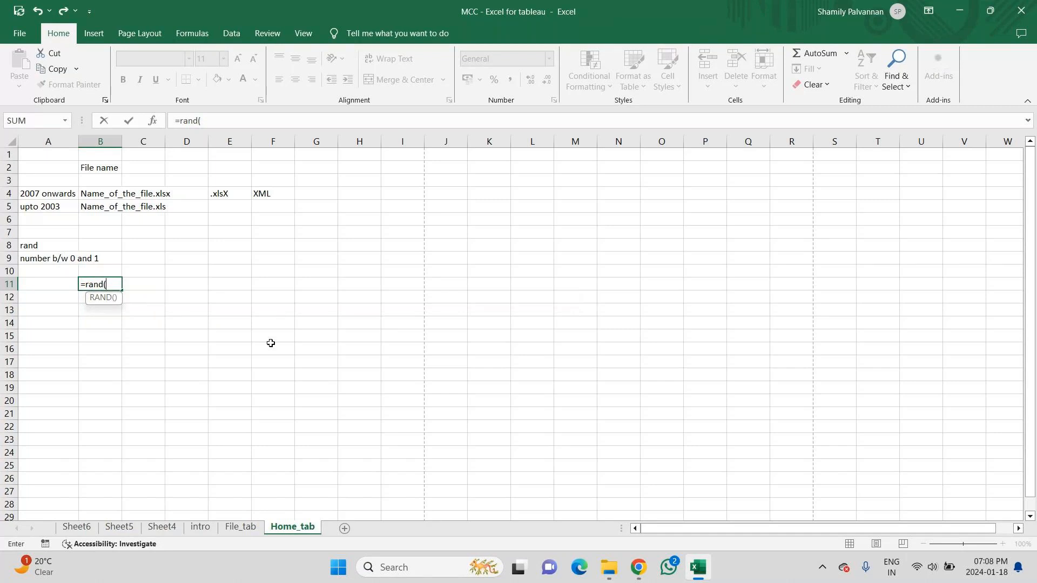
type(")")
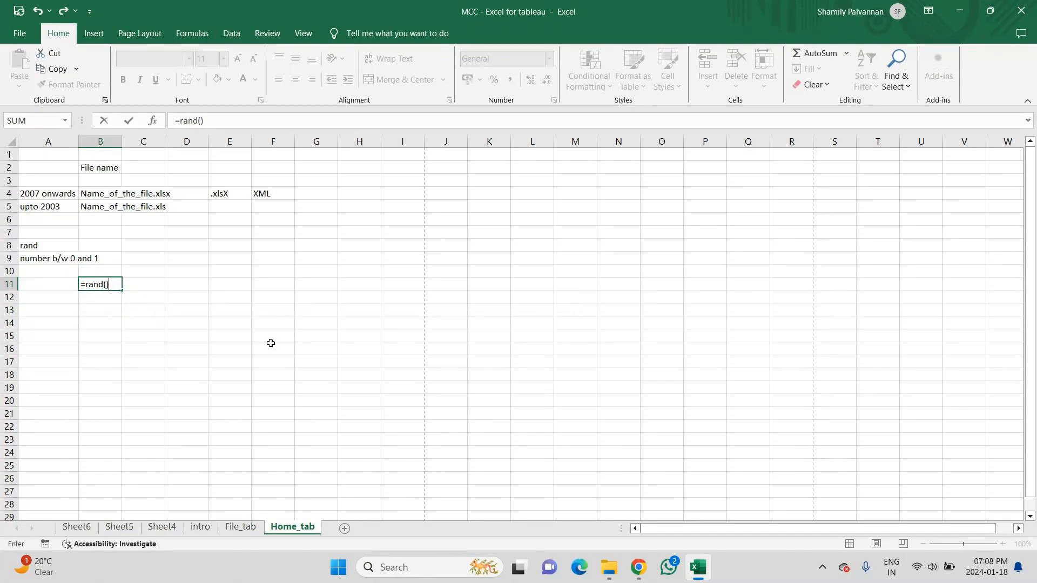
key("Return")
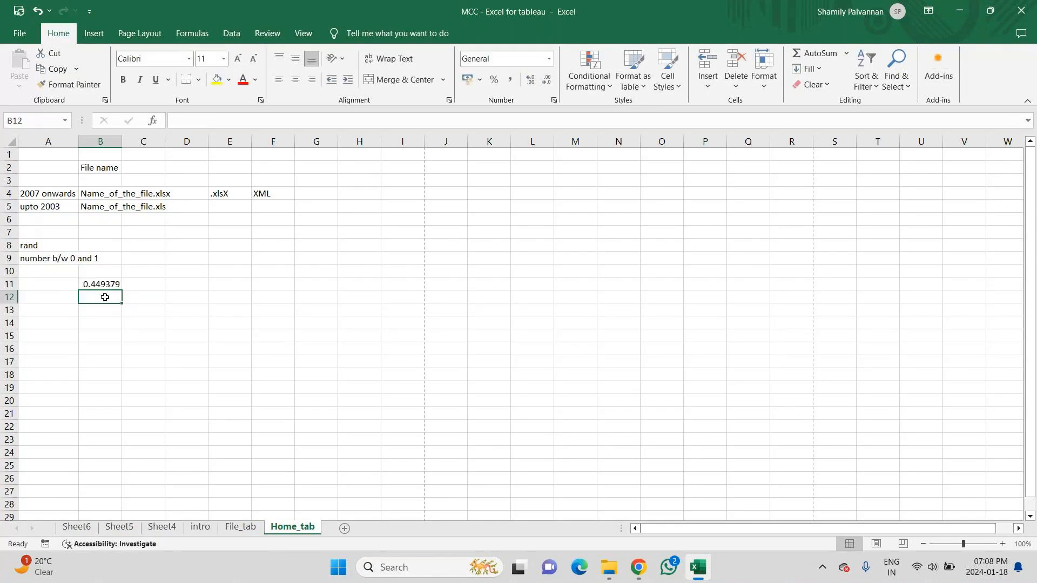
left_click(94, 281)
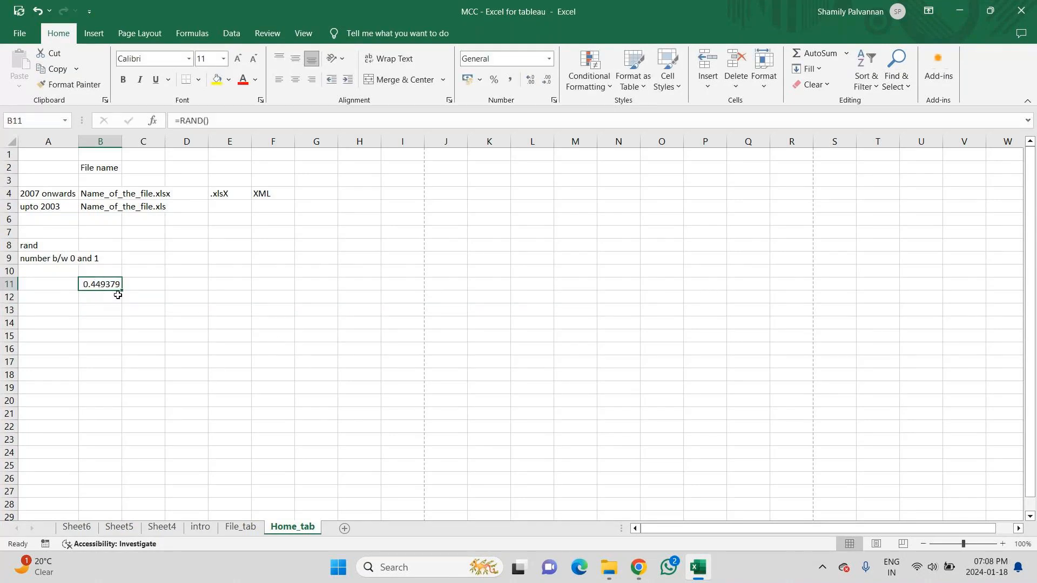
left_click_drag(118, 295, 389, 420)
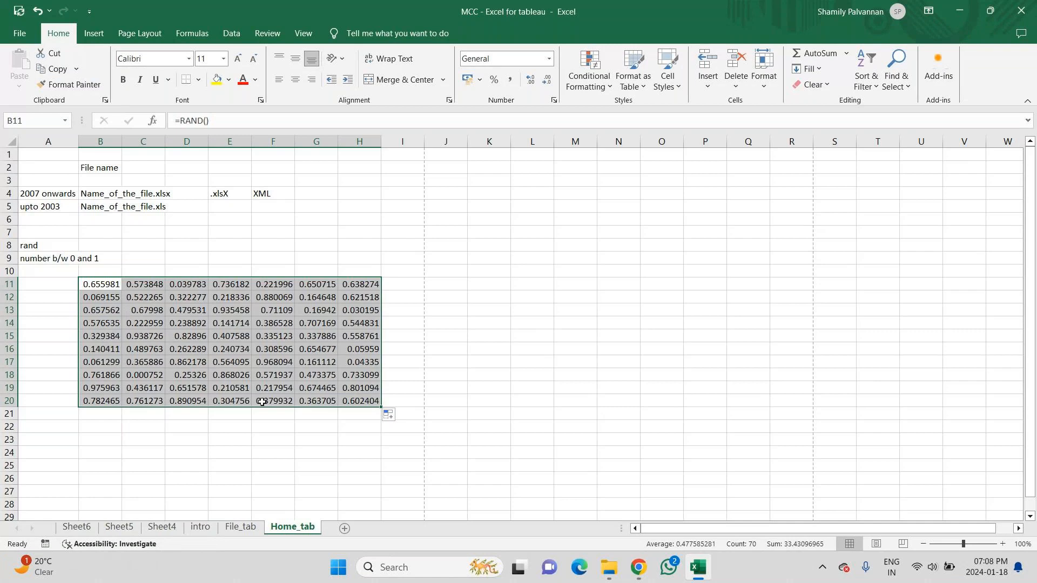
Enter the formula =RAND() in cell B23 and fill it down to B26
left_click(102, 436)
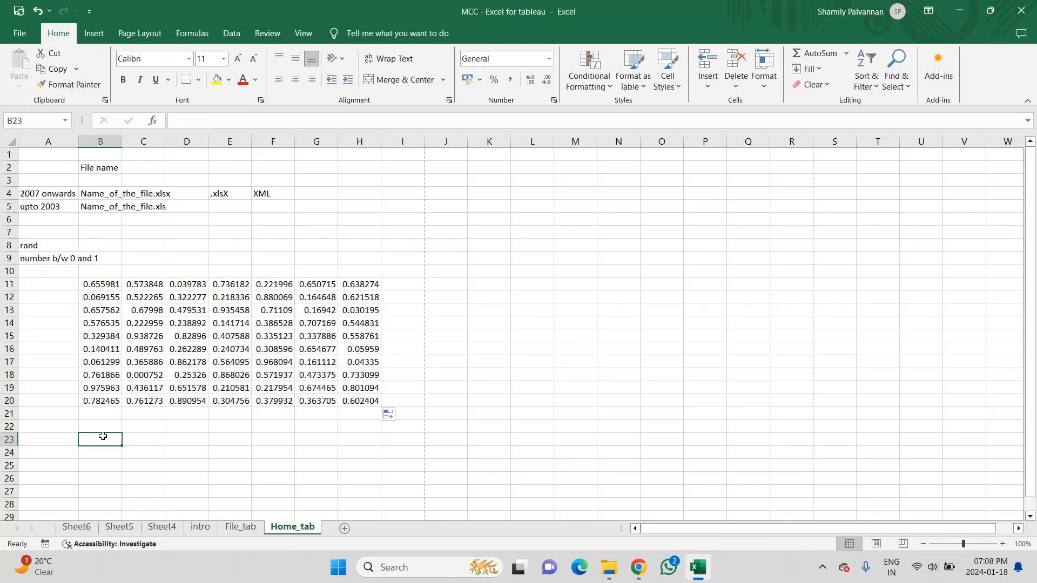
type("=rand(")
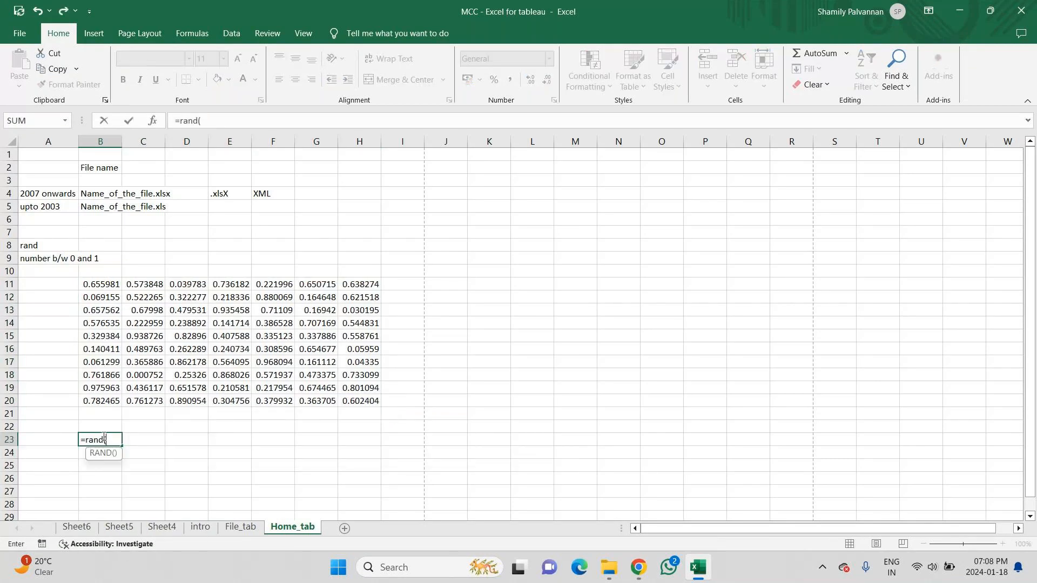
type(")")
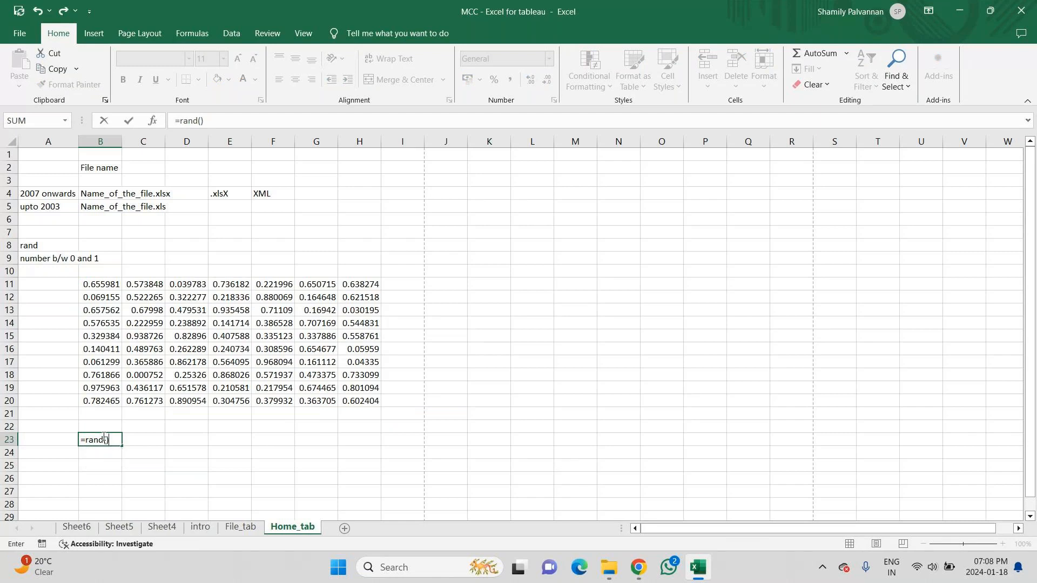
key("ctrl+Return")
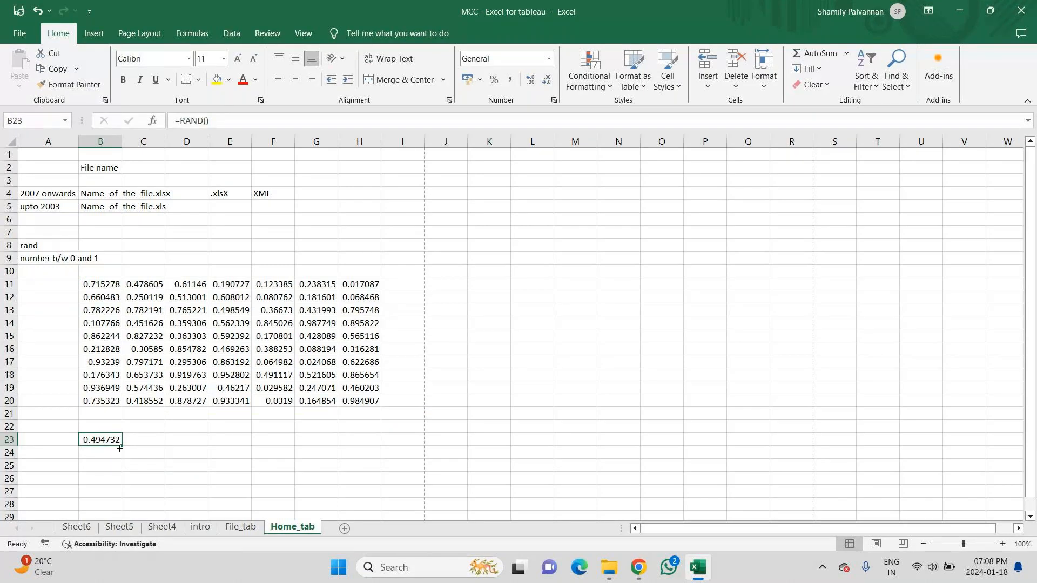
left_click_drag(120, 449, 121, 481)
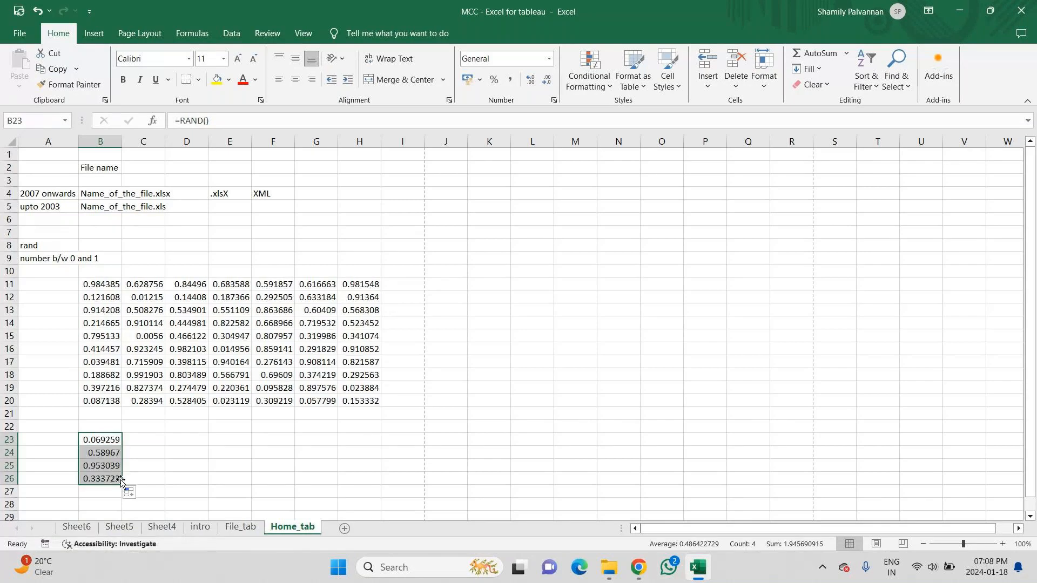
left_click_drag(103, 290, 360, 398)
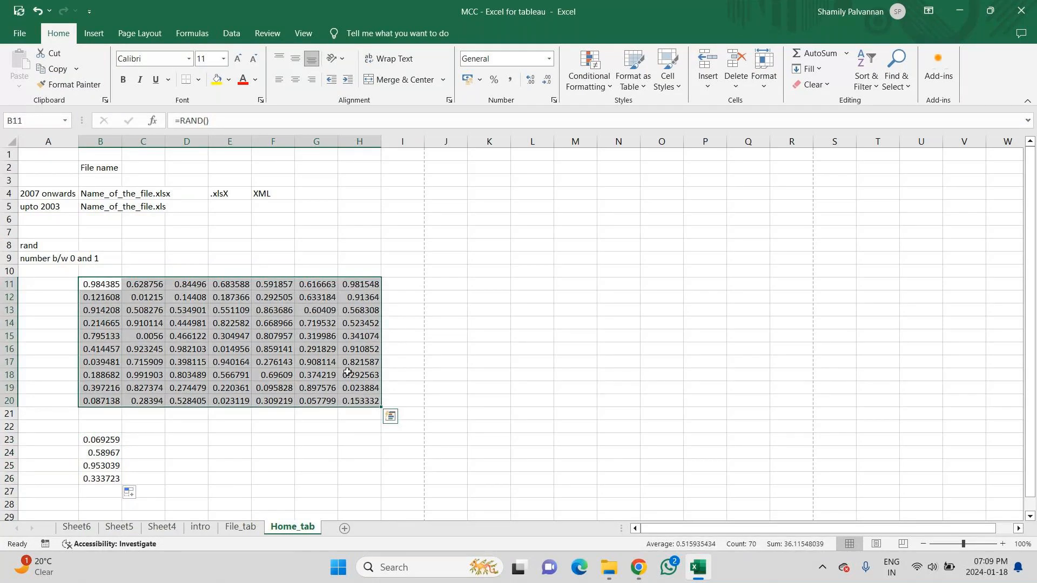
left_click(49, 249)
left_click(49, 254)
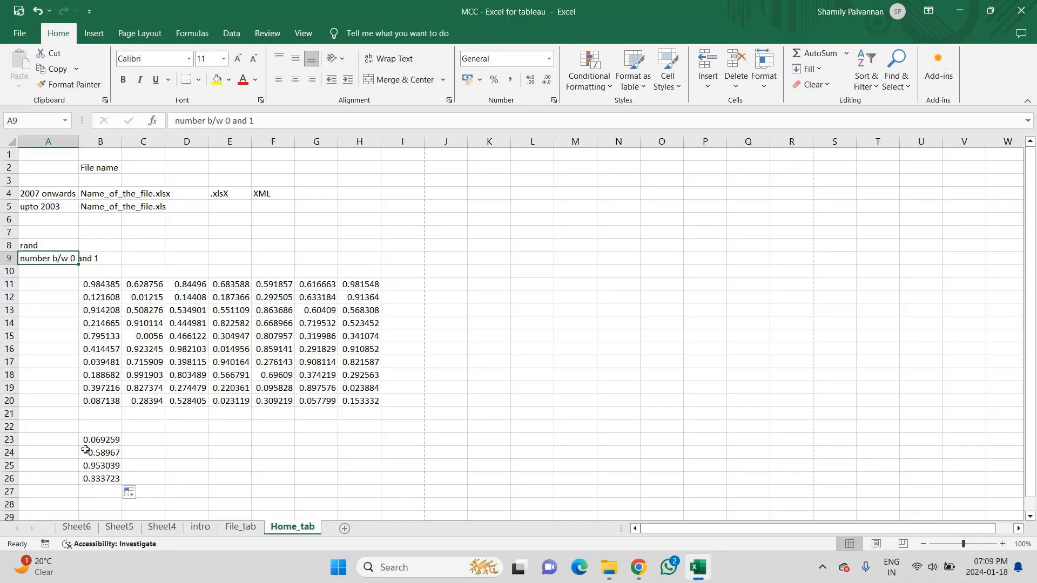
Clear the random-number formulas from cells B23:B26
left_click(97, 440)
left_click_drag(96, 440, 93, 478)
key("Delete")
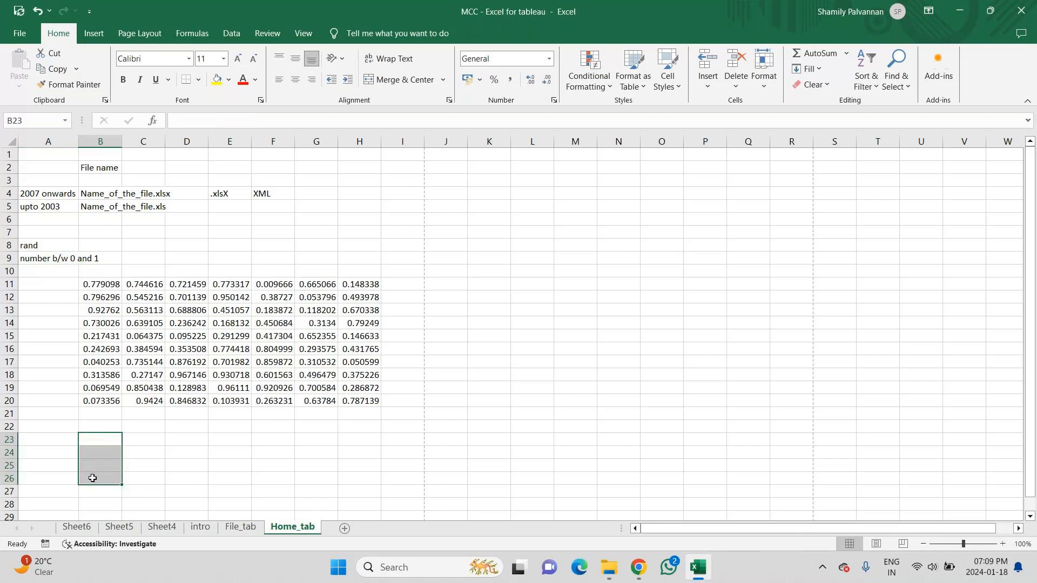
Enter the label "randbetween" in cell A23
left_click(42, 445)
type("r")
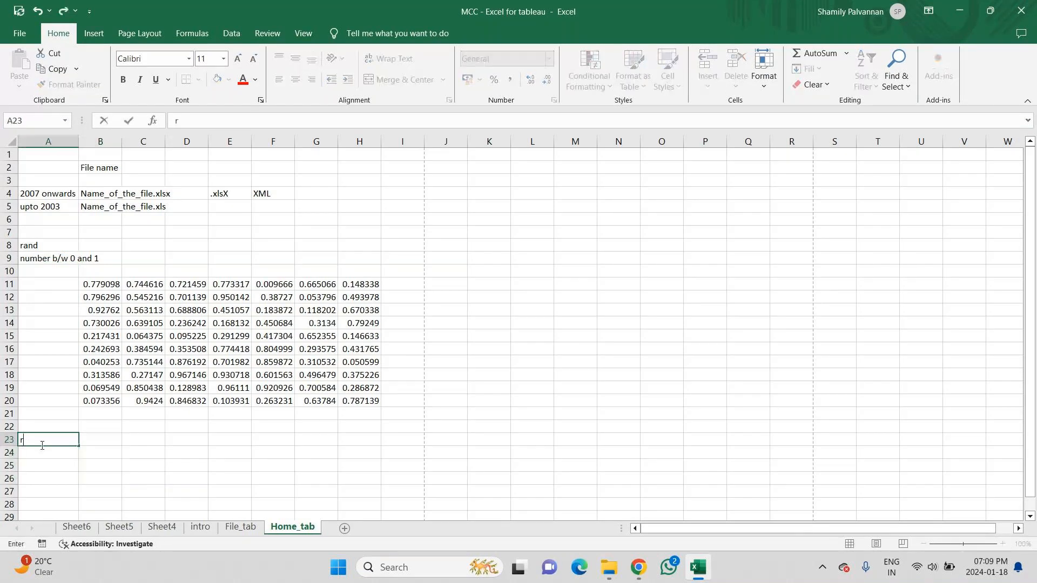
type("andbetween")
key("Return")
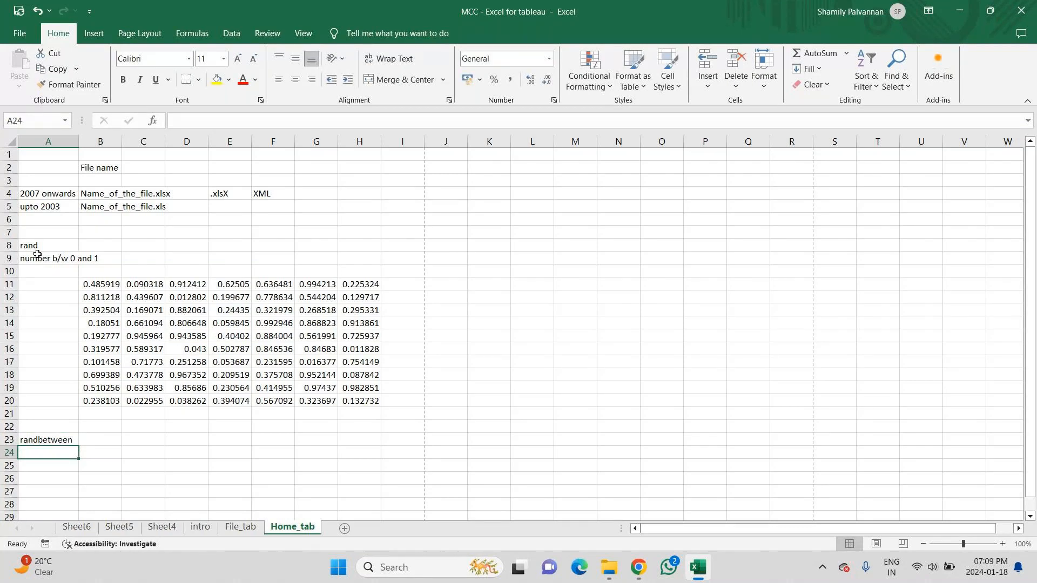
Enter the formula =RANDBETWEEN(10,90) in cell B25 and fill it across the range B25:H34
key("Down")
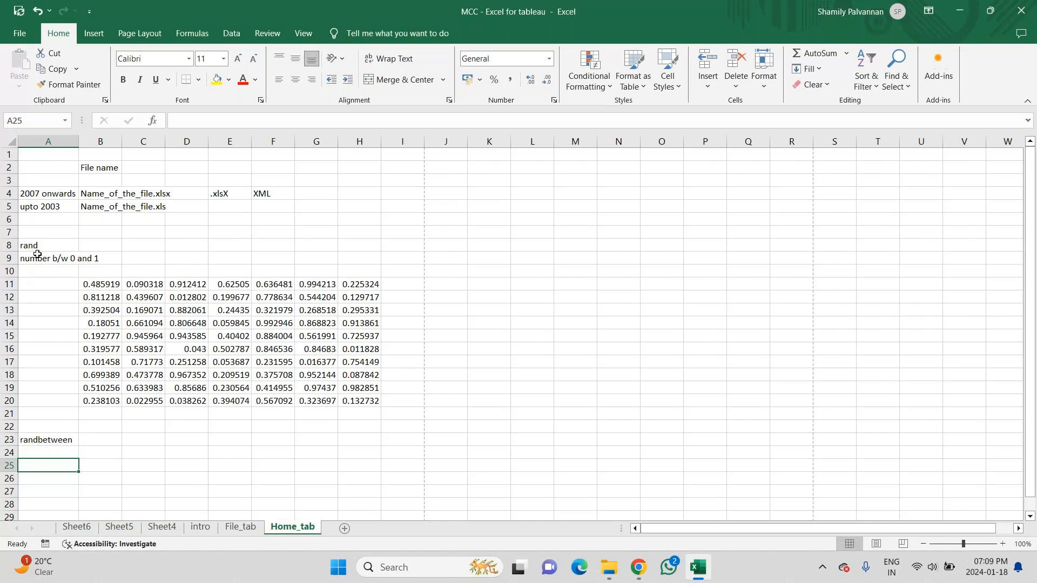
type("=")
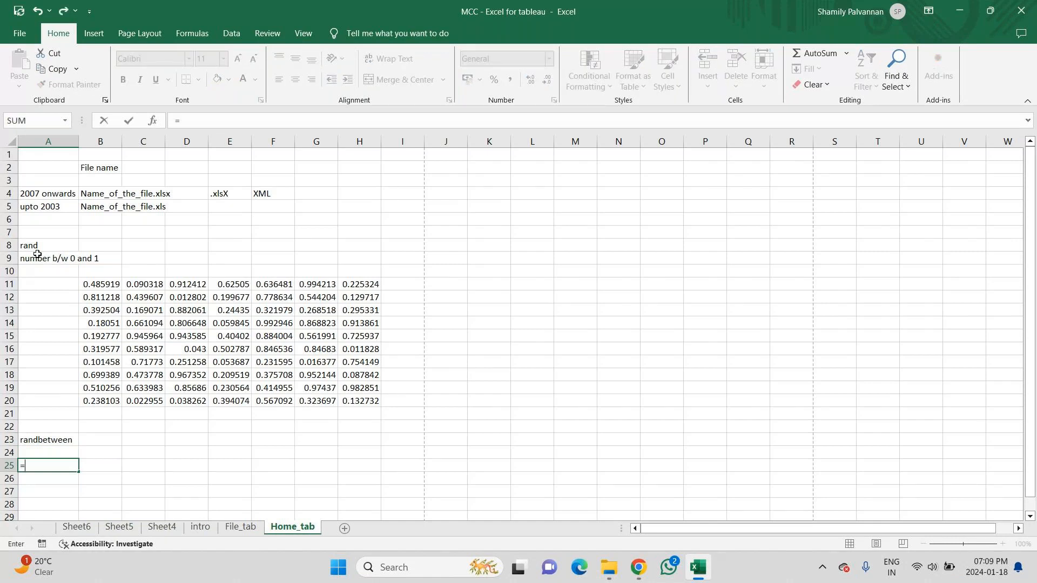
key("BackSpace")
key("Tab")
type("=rand")
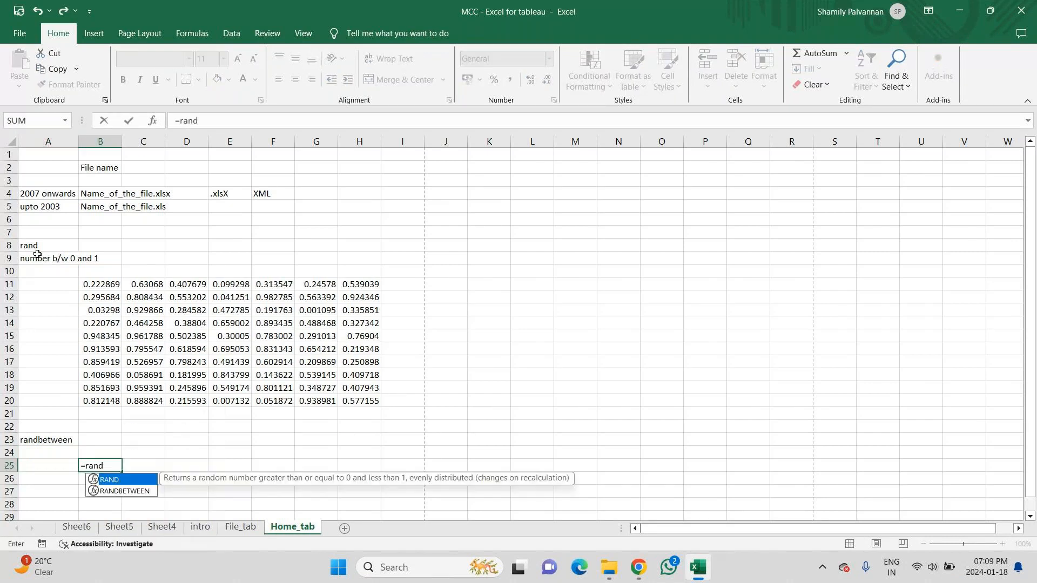
key("Down")
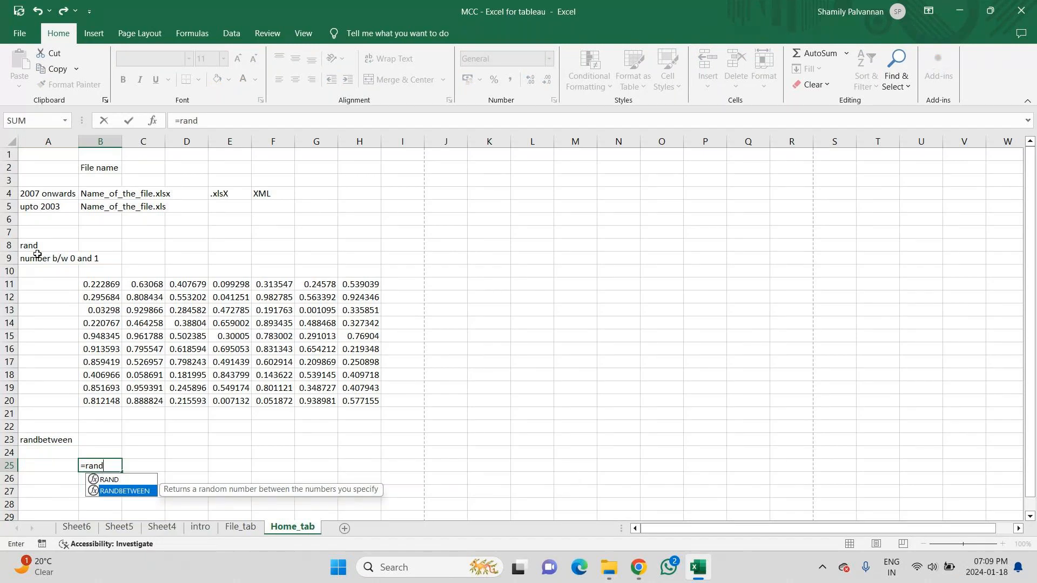
key("Tab")
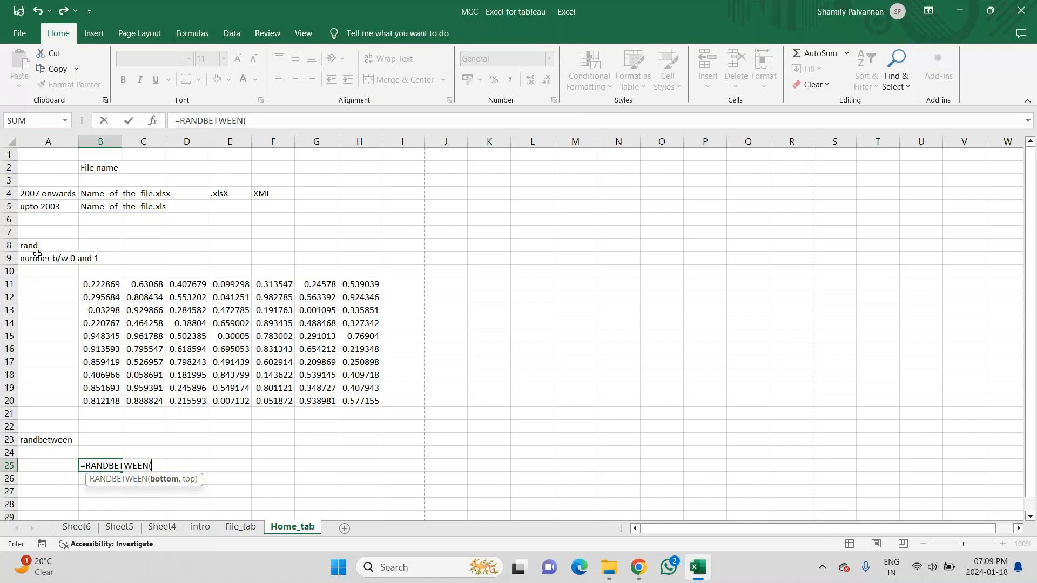
key("BackSpace")
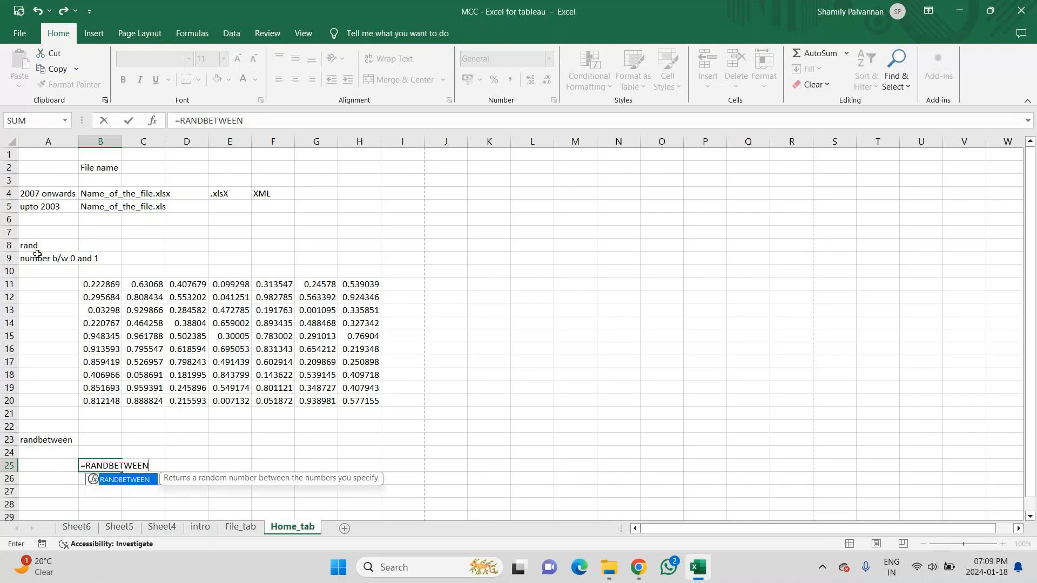
type("(")
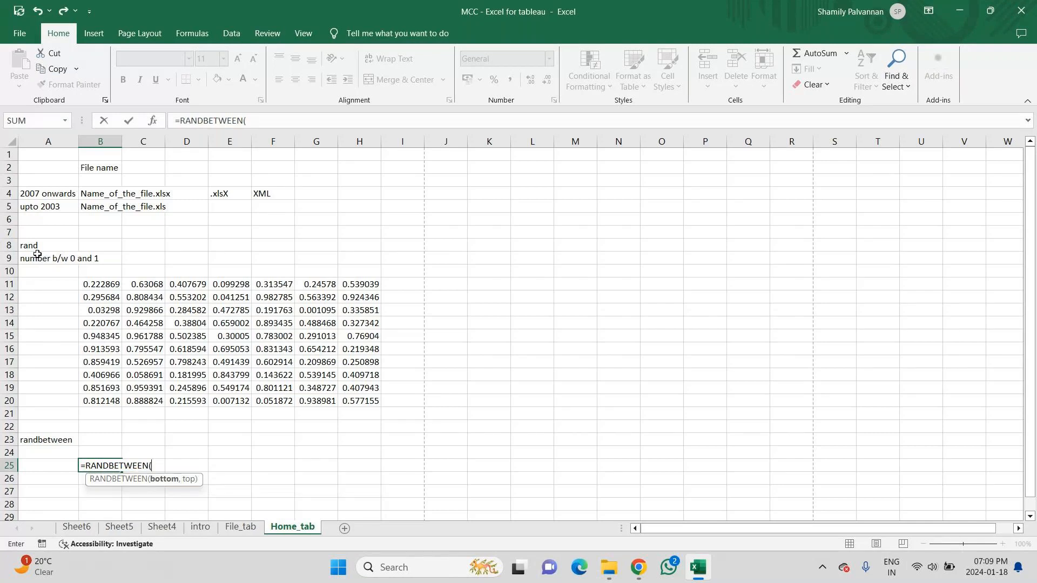
type("10,99")
key("BackSpace")
type("0")
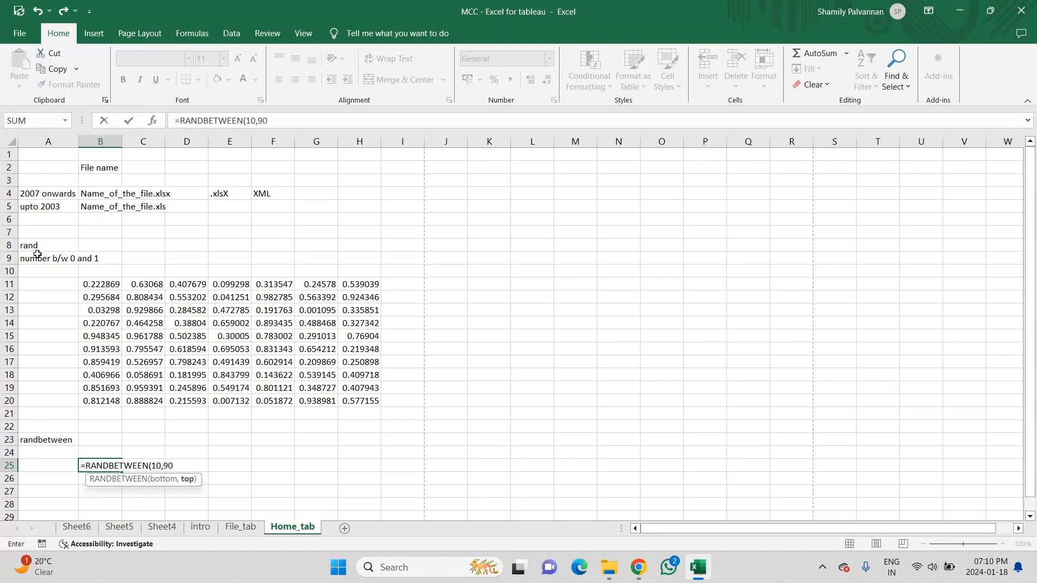
type(")")
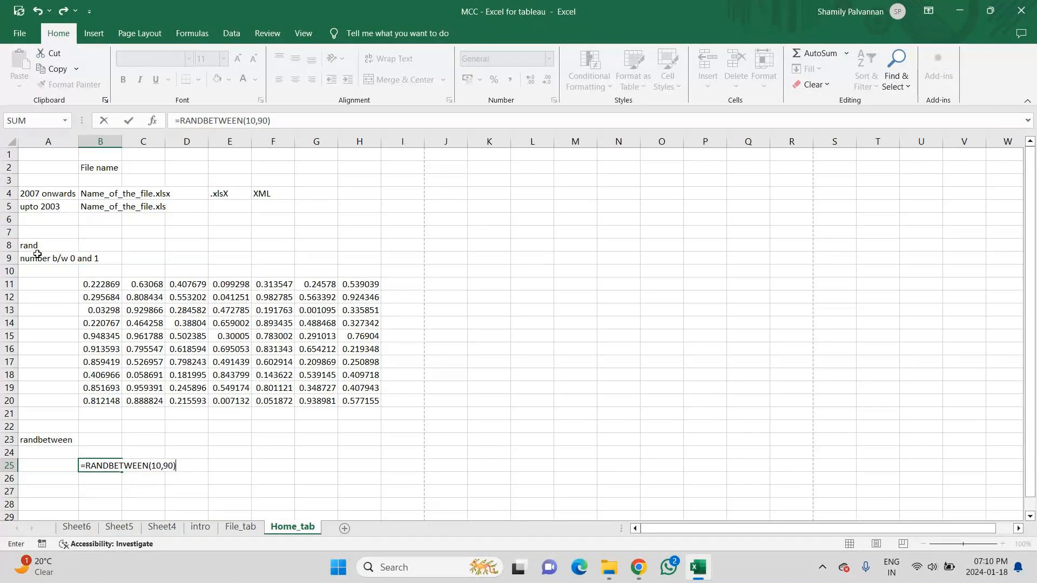
key("Return")
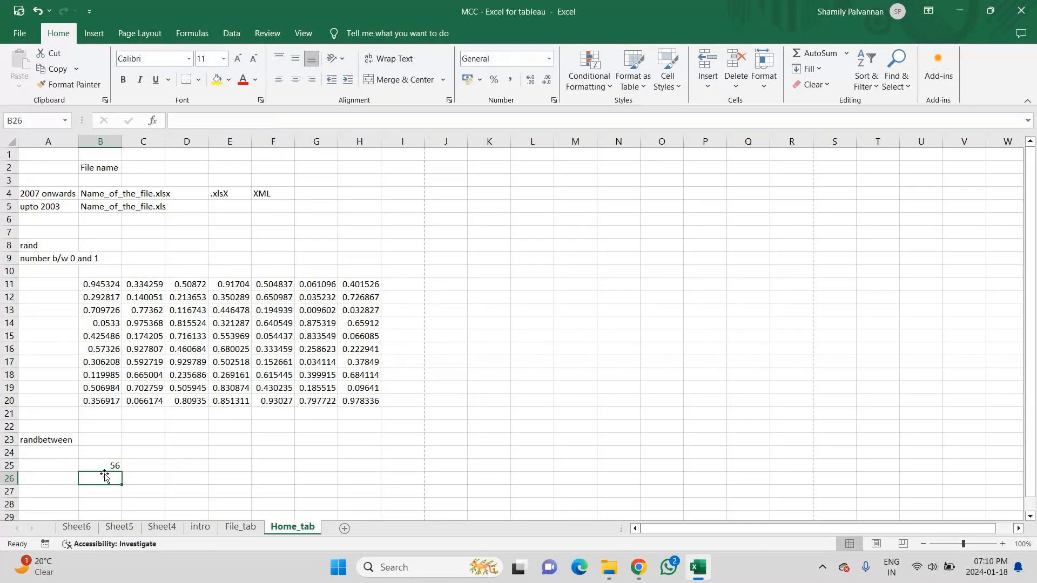
key("Up")
left_click_drag(124, 472, 348, 403)
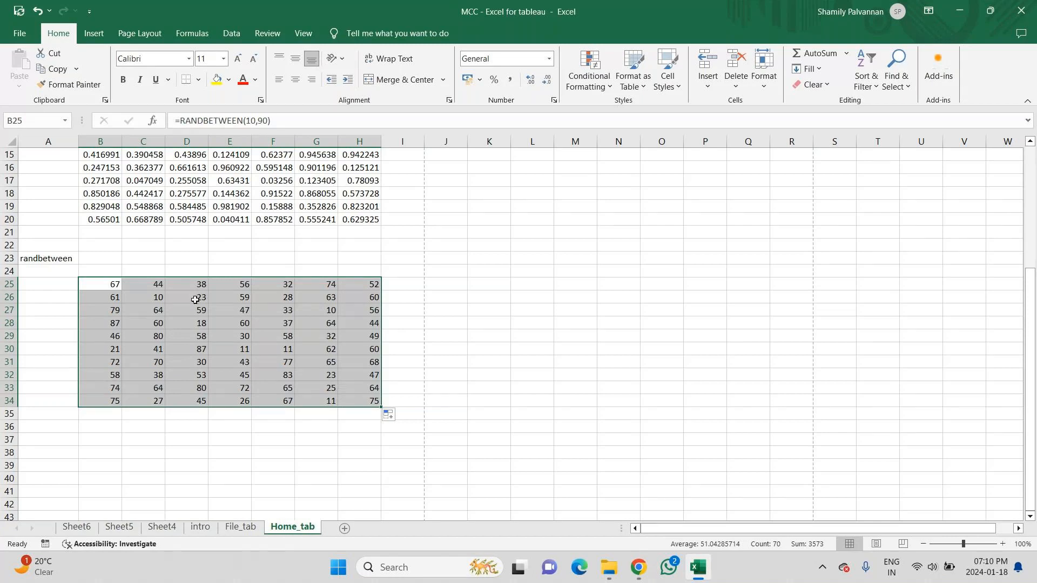
Enter the column headers Sunb1, Sub2, Sub3, Sub4, Sub5, Sub6 and Sub7 across cells B24:H24
left_click(99, 271)
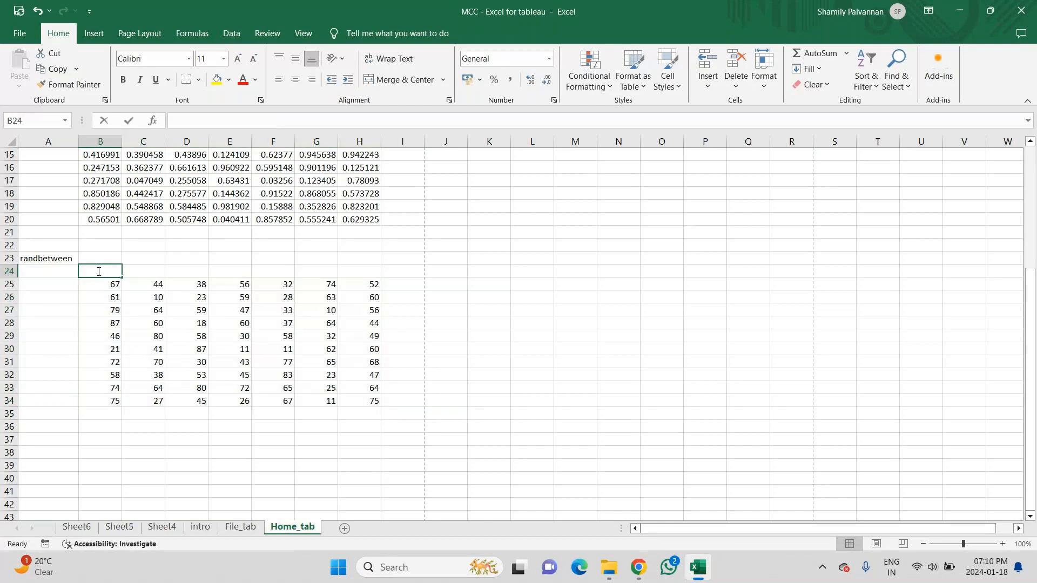
type("Sunb")
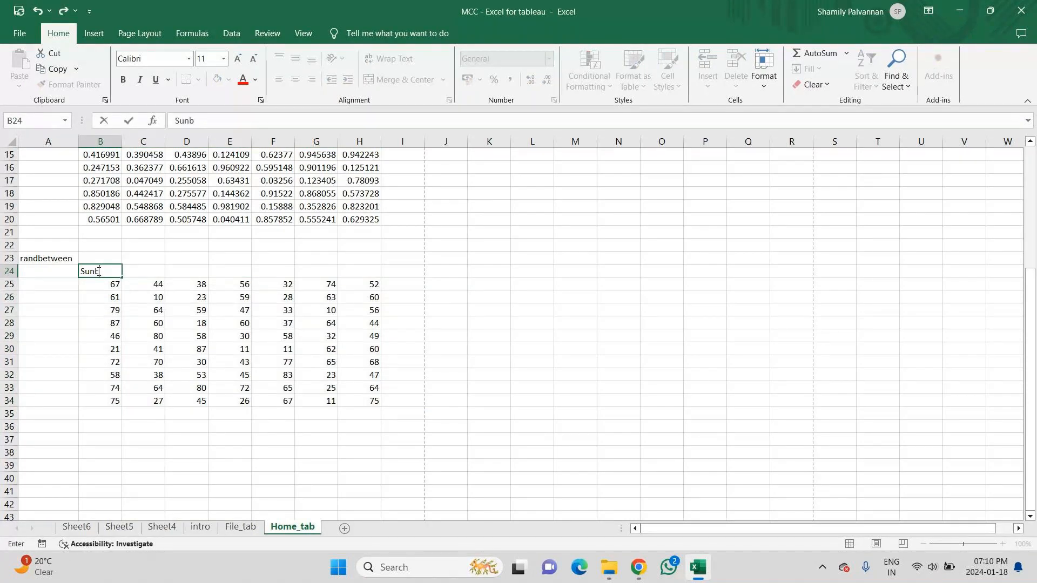
type("1")
key("Tab")
type("Sub2")
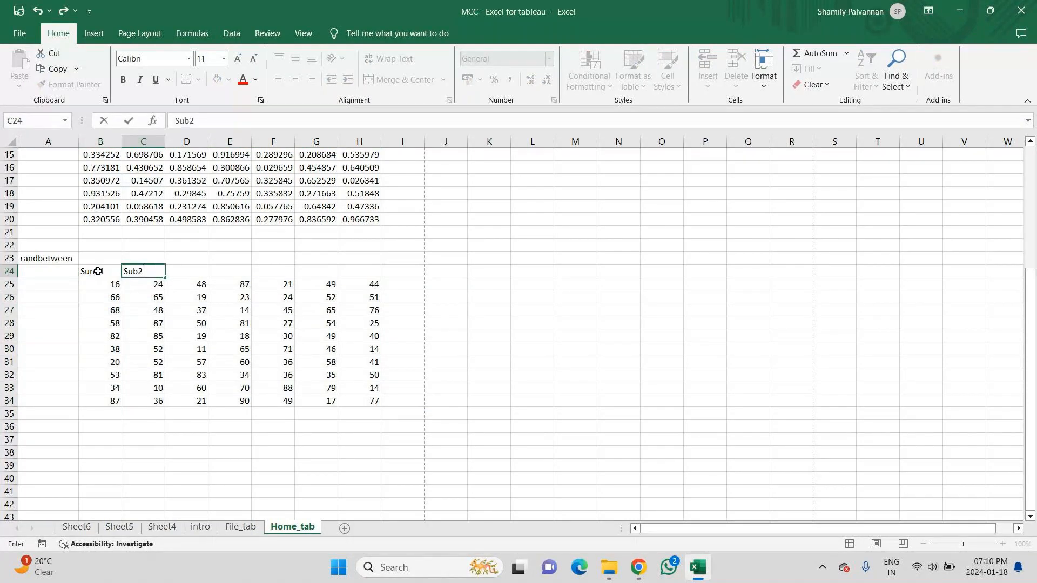
key("Tab")
type("Sub3")
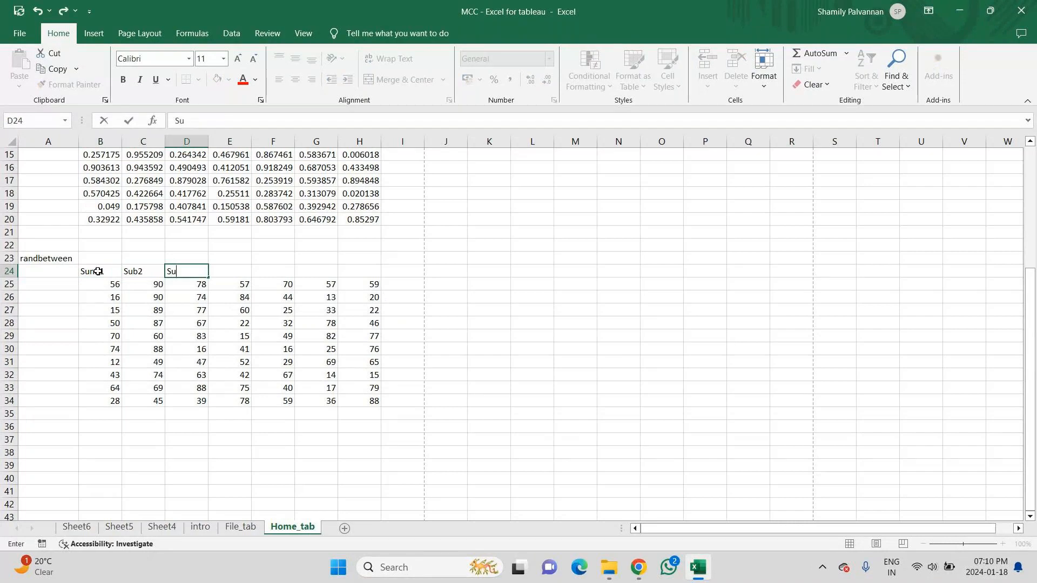
key("Tab")
type("Sub4")
key("Tab")
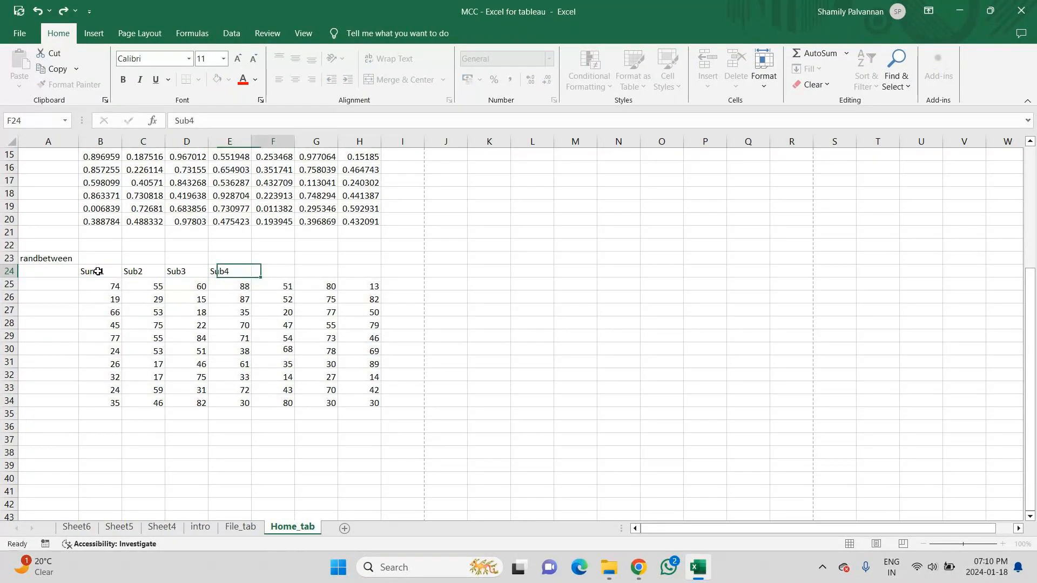
type("Sub")
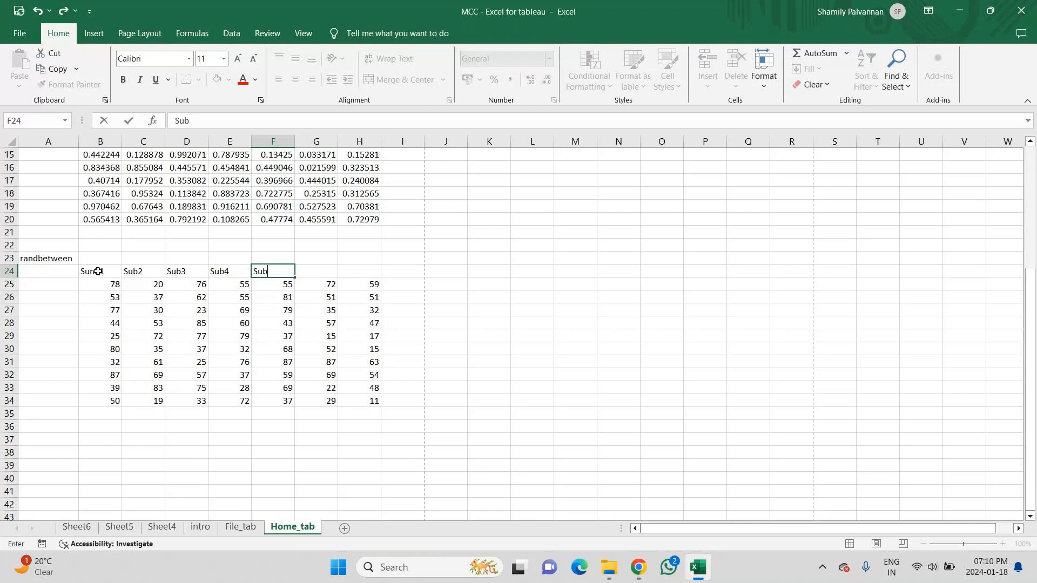
type("5")
key("Tab")
type("Sub6")
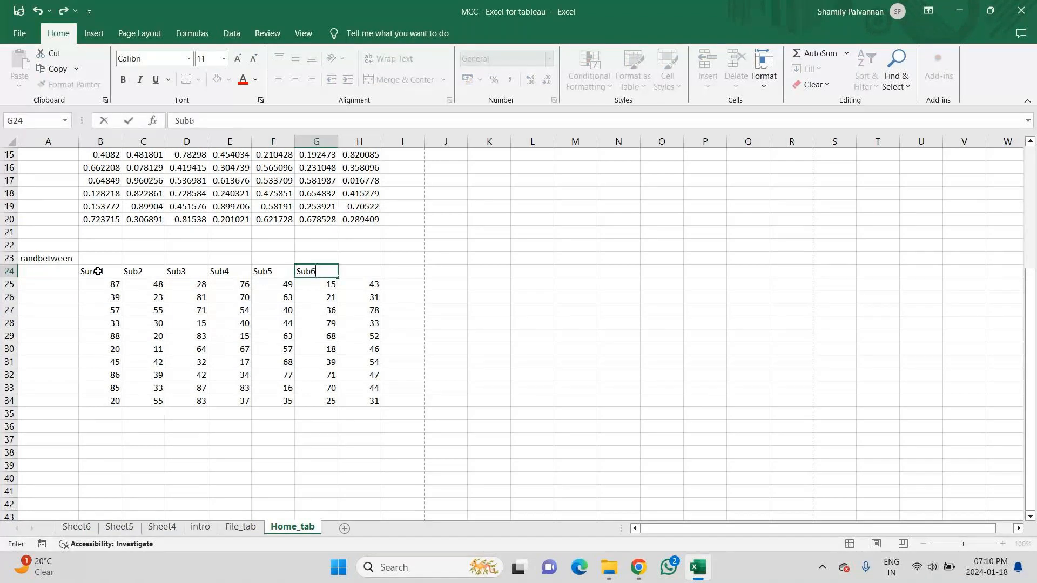
key("Tab")
type("Sub7")
key("Return")
Correct the misspelled column header in cell B24 to Sub1
mouse_move(98, 271)
left_mouse_down()
mouse_move(51, 268)
mouse_move(94, 271)
left_mouse_up()
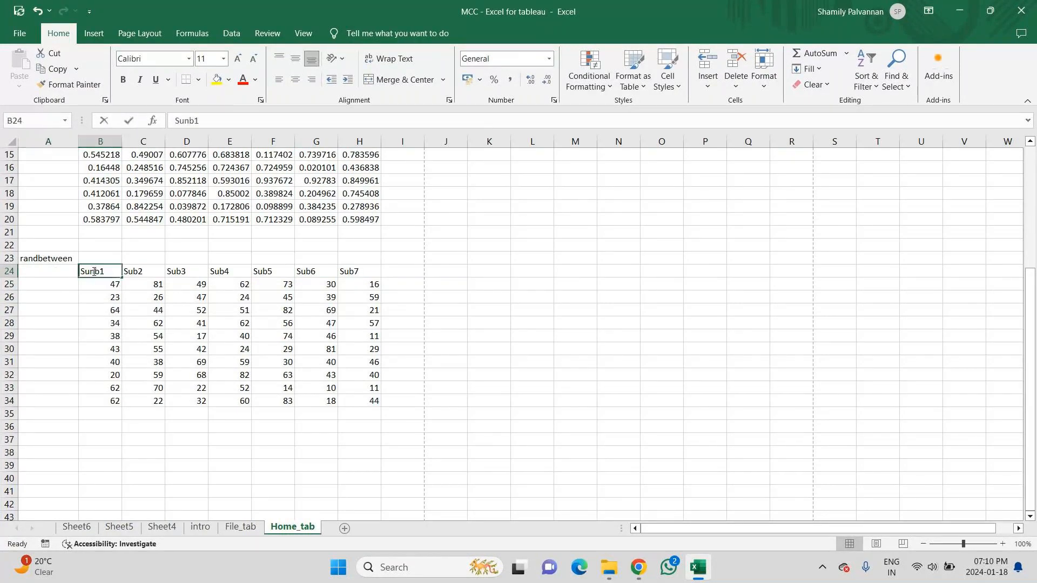
double_click(94, 272)
key("Delete")
key("Delete")
key("Delete")
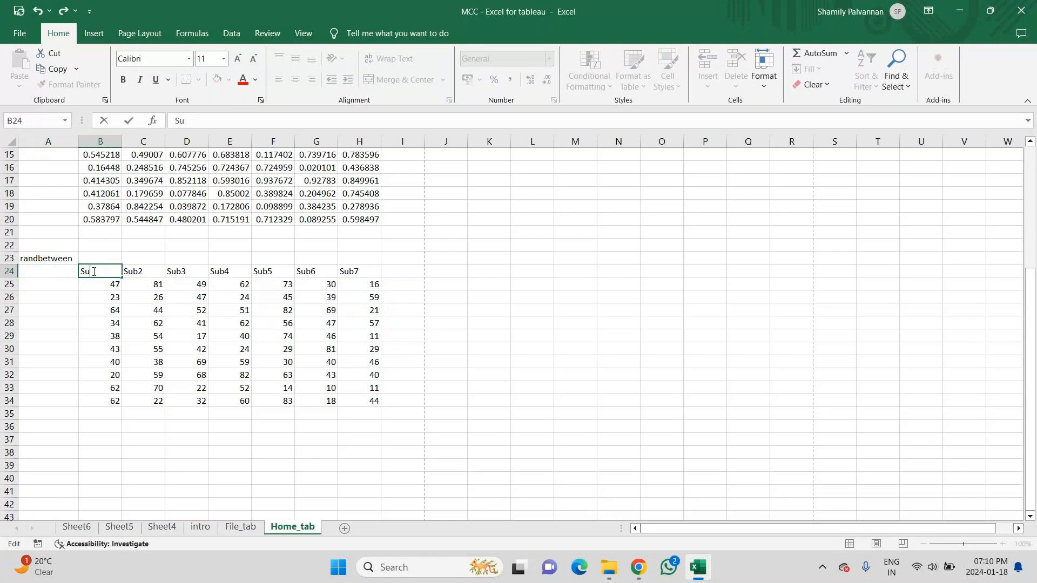
type("b1")
key("Return")
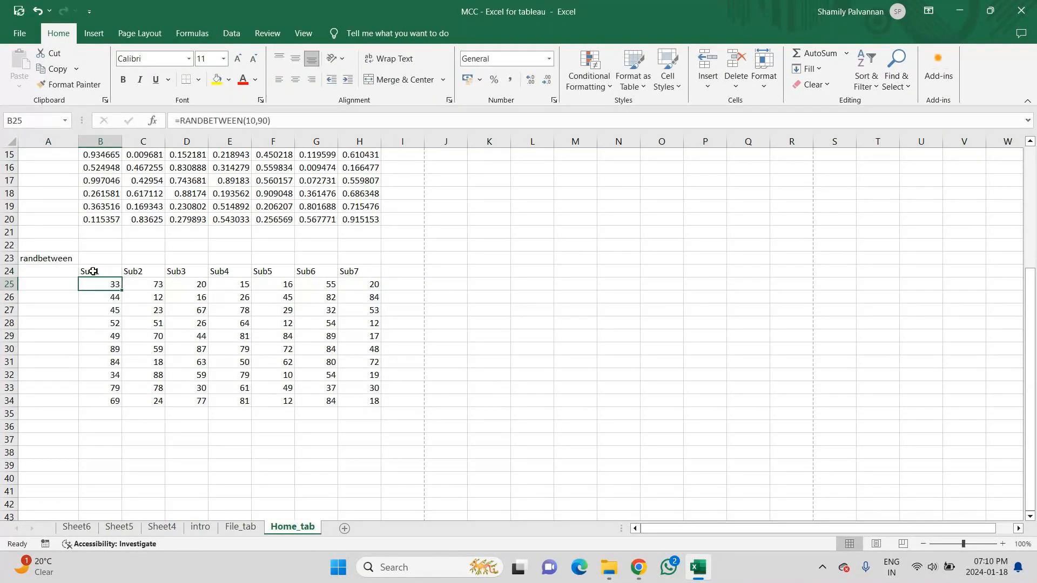
Enter the header "Names" in cell A24
key("Up")
key("Left")
type("Names")
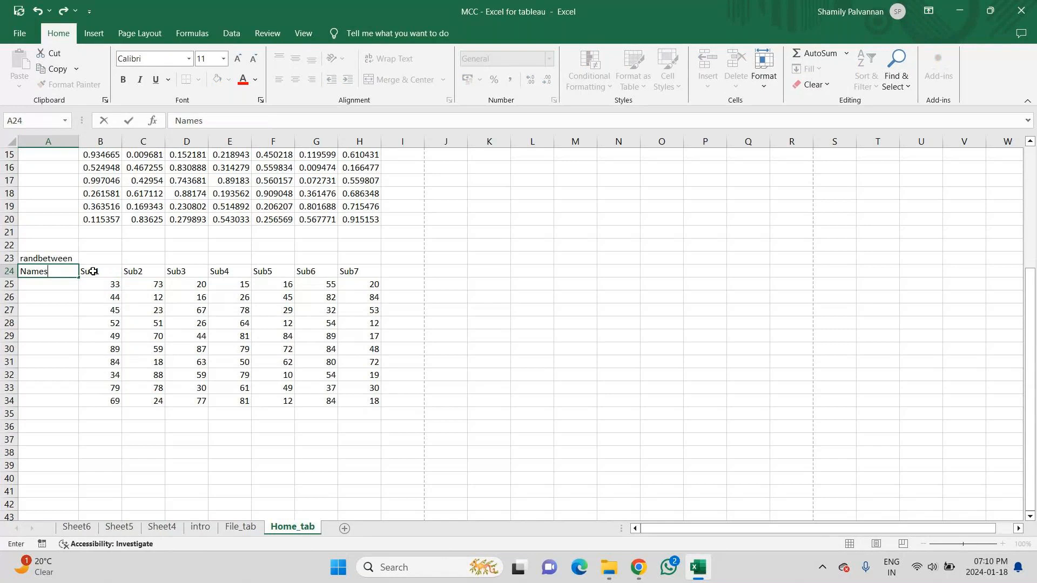
key("ctrl+Return")
Enter the first four names of the table in cells A25:A28, one per row
key("Down")
type("D")
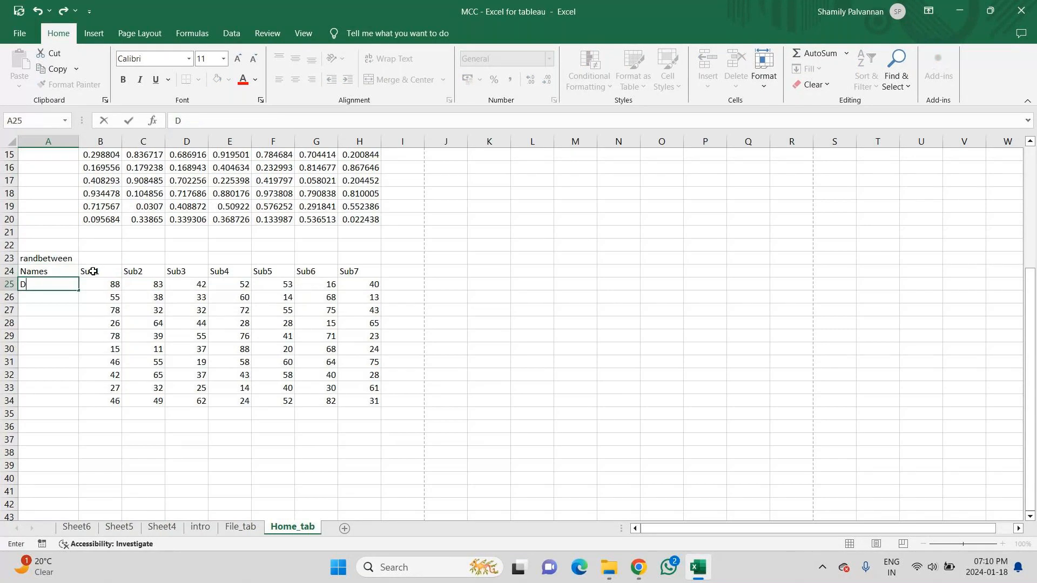
type("ora")
key("Return")
type("M")
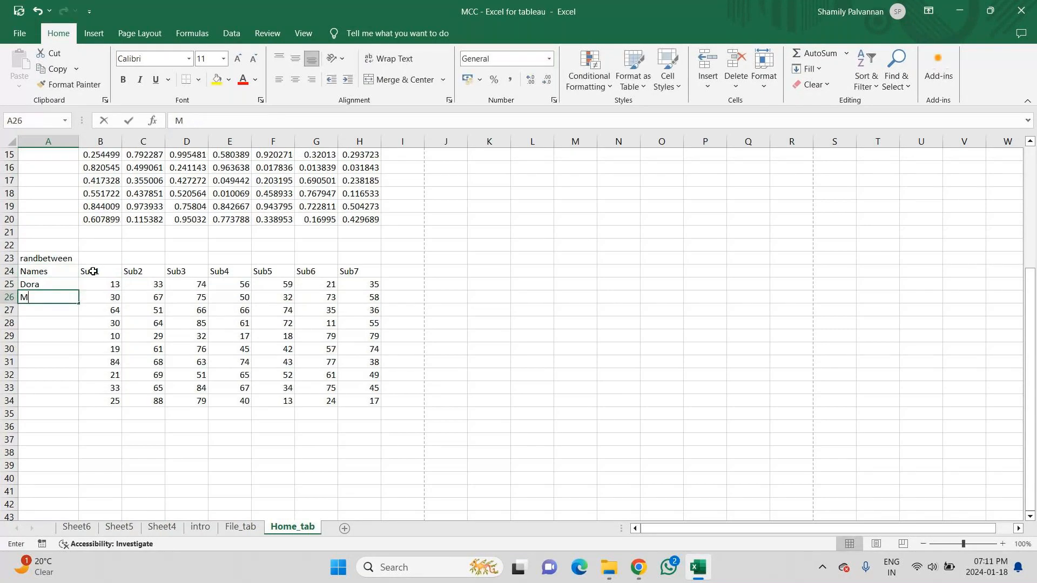
type("asha")
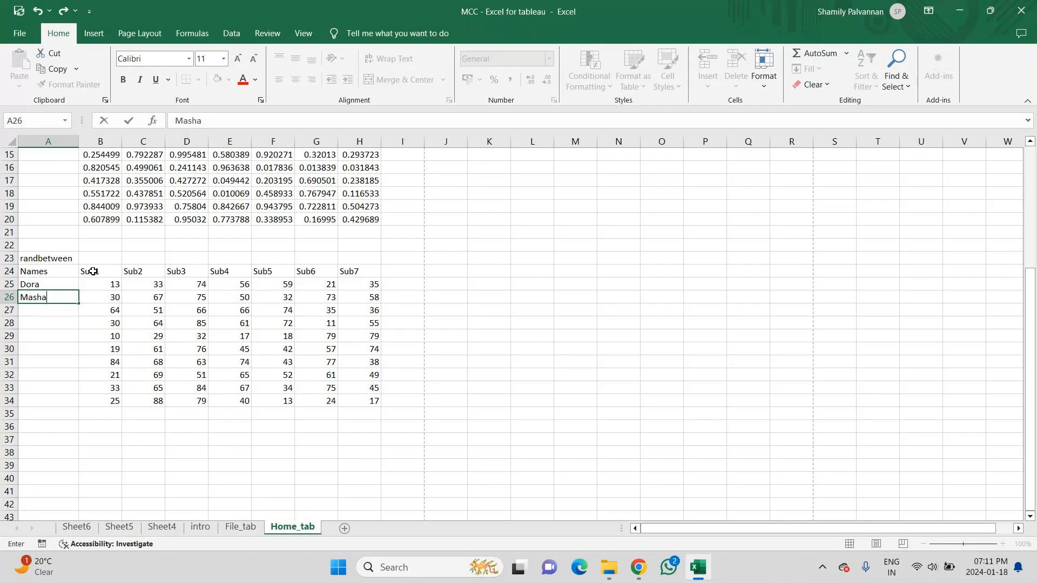
key("Return")
type("Boots")
key("BackSpace")
key("Return")
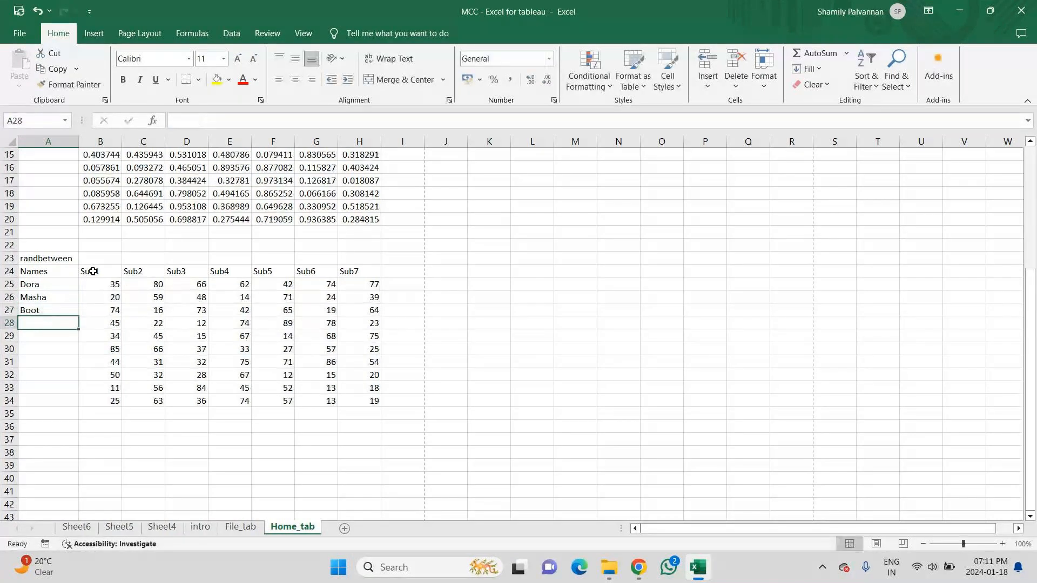
type("Bear")
key("Return")
Continue the Names column with four more names in cells A29:A32
type("T")
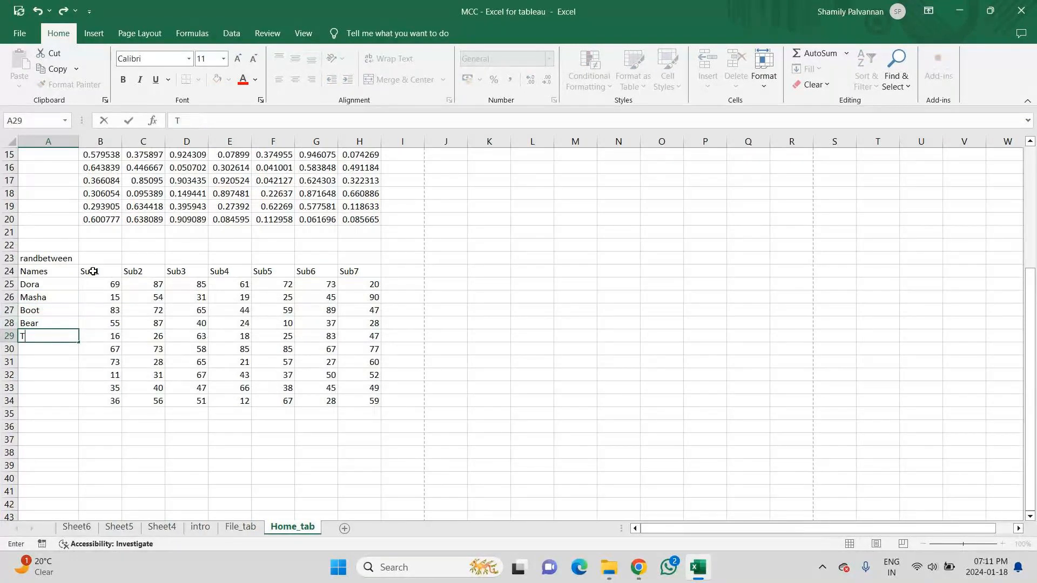
type("om")
key("Return")
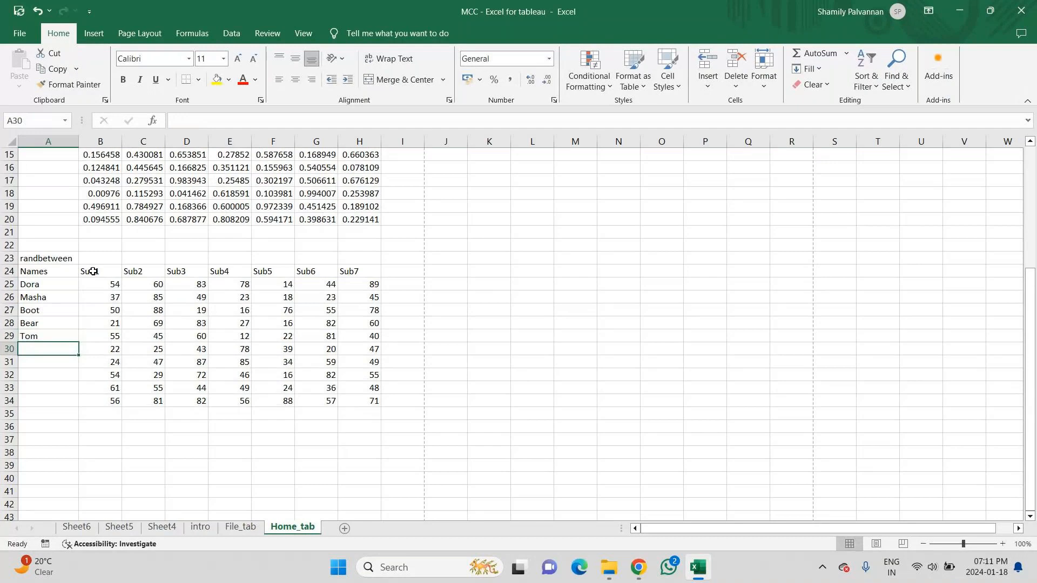
type("Jerry")
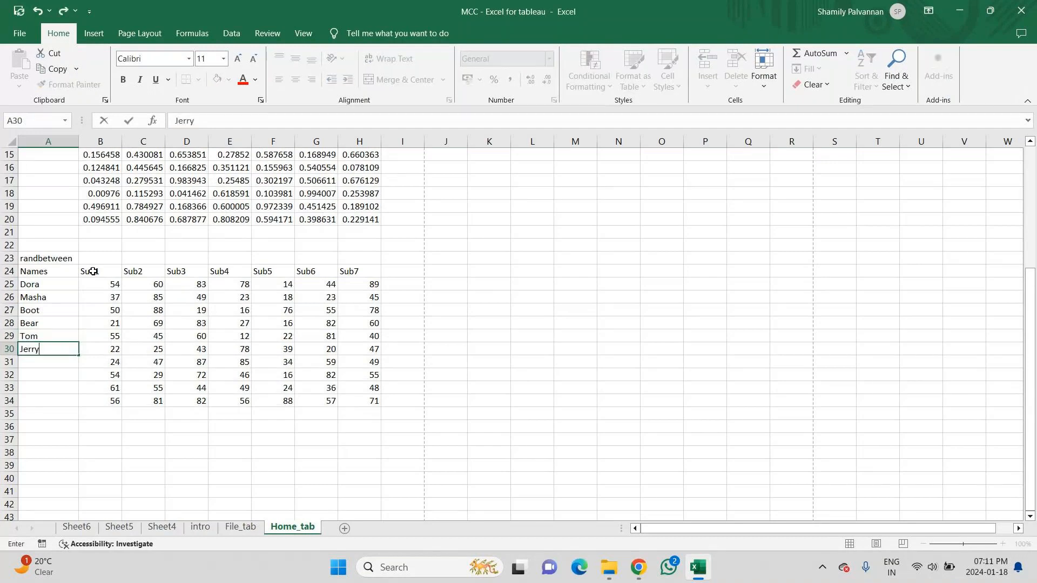
key("Return")
type("R")
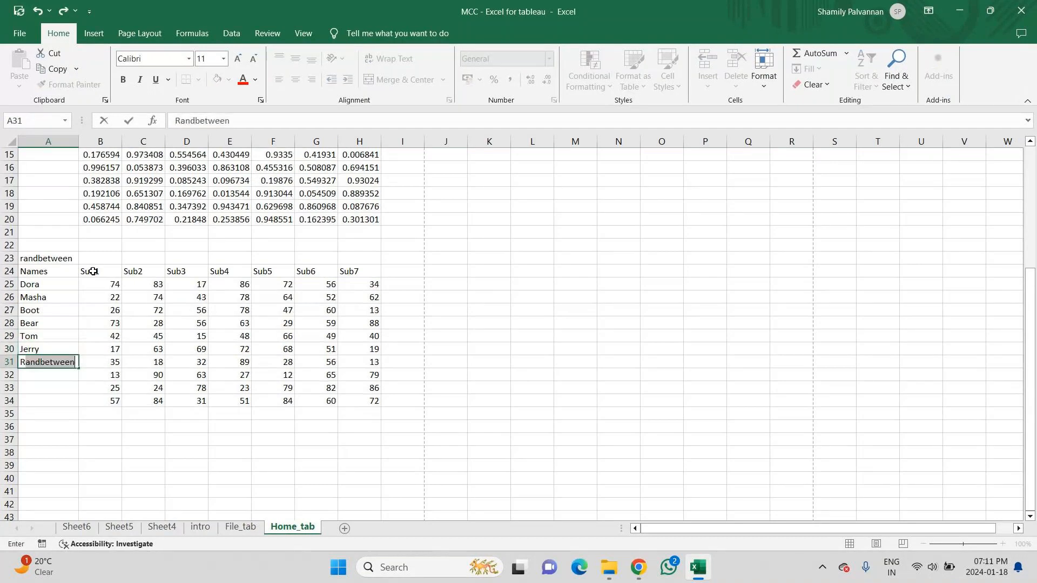
type("udra")
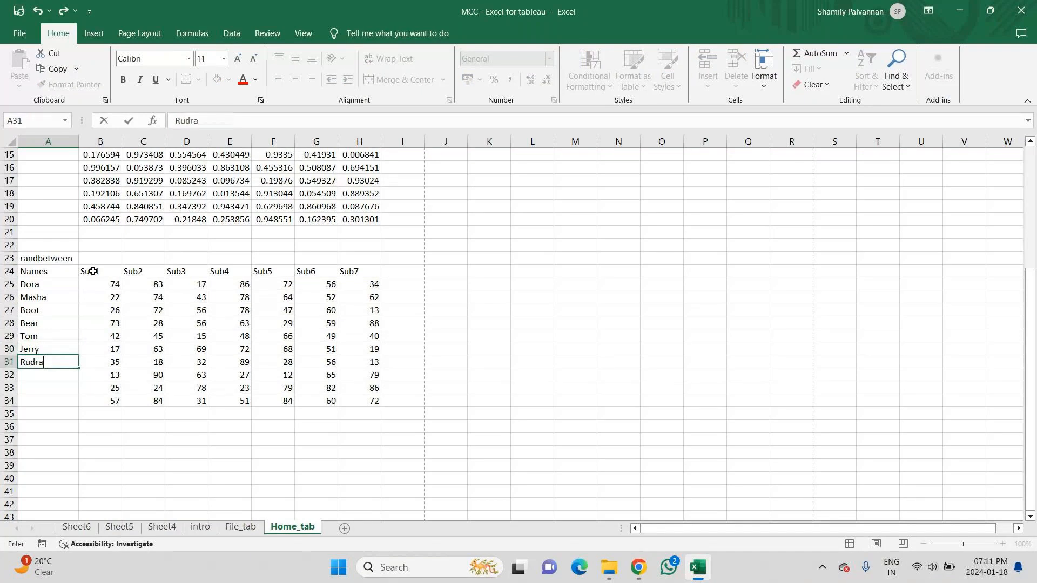
key("Return")
type("Maira")
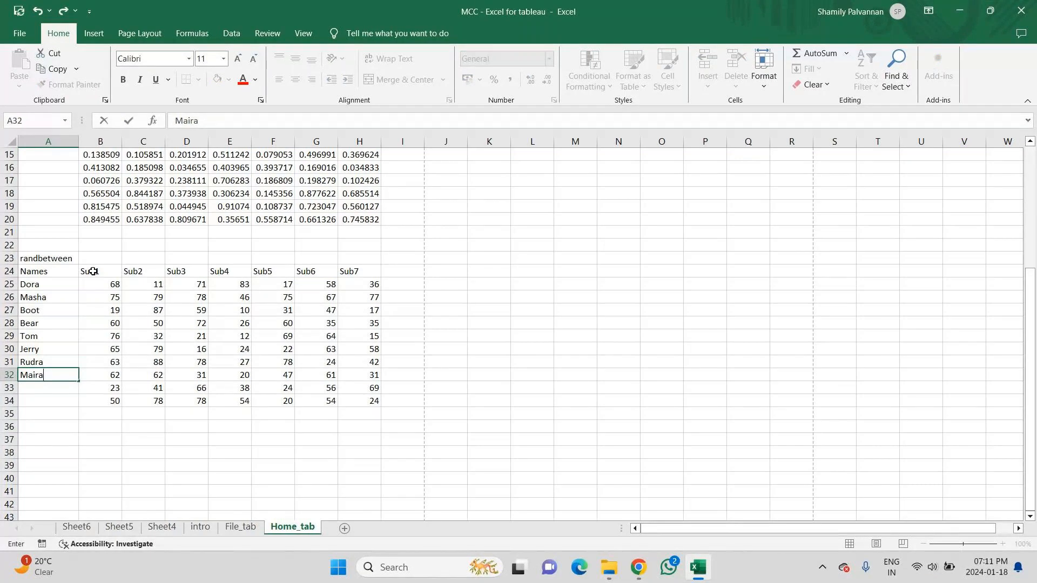
key("Return")
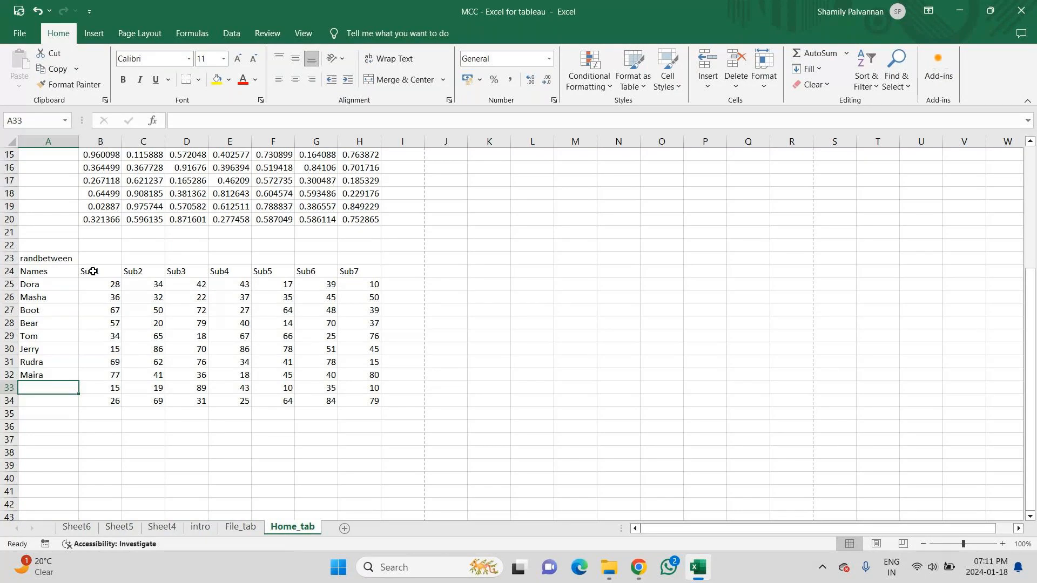
Enter the last two names of the Names column in cells A33:A34
type("Bunny")
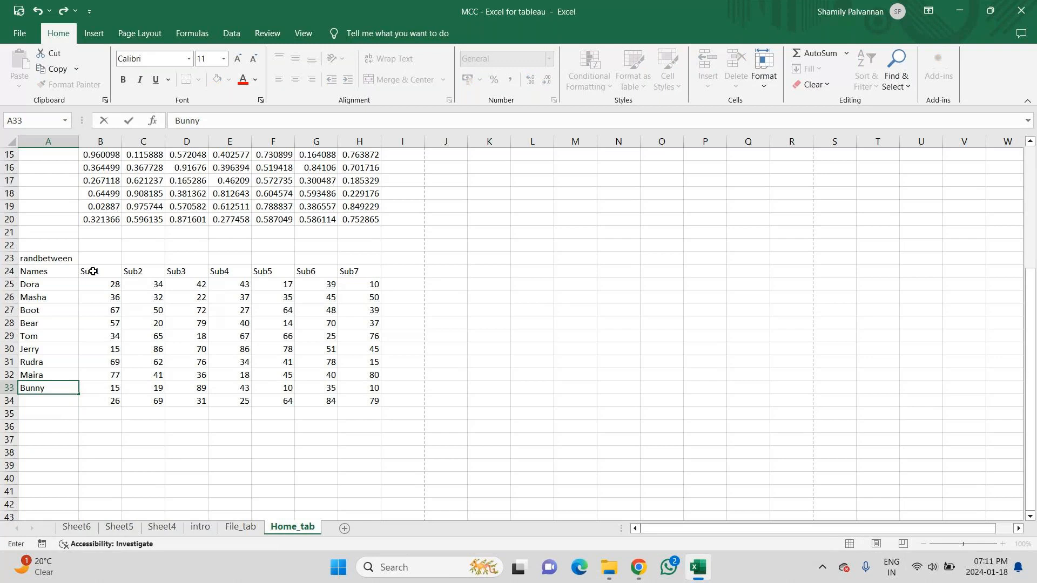
key("Return")
type("Ta")
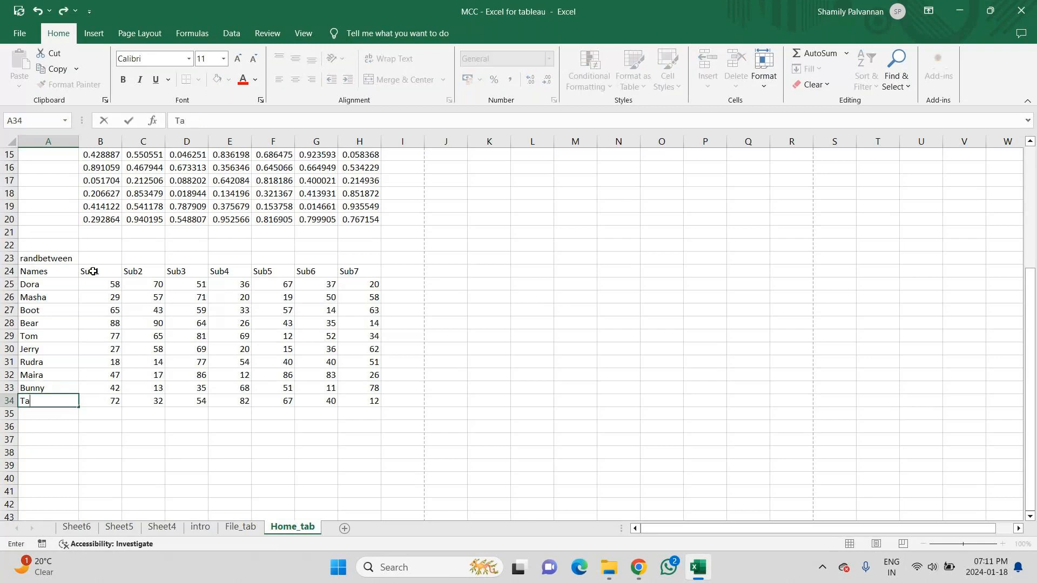
type("sha")
key("Return")
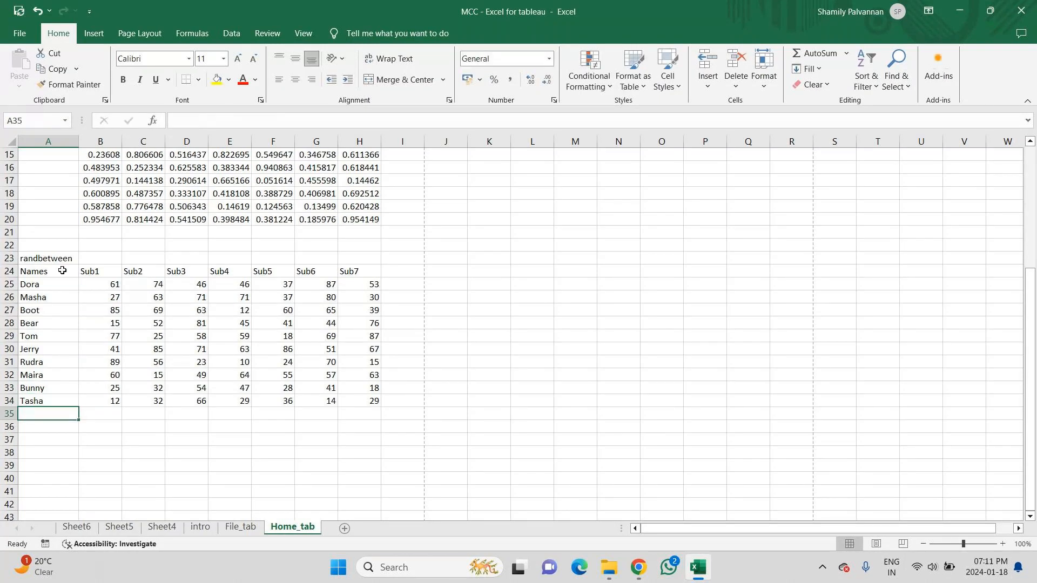
Fill the header row A24:H24 with yellow
left_click_drag(62, 270, 363, 397)
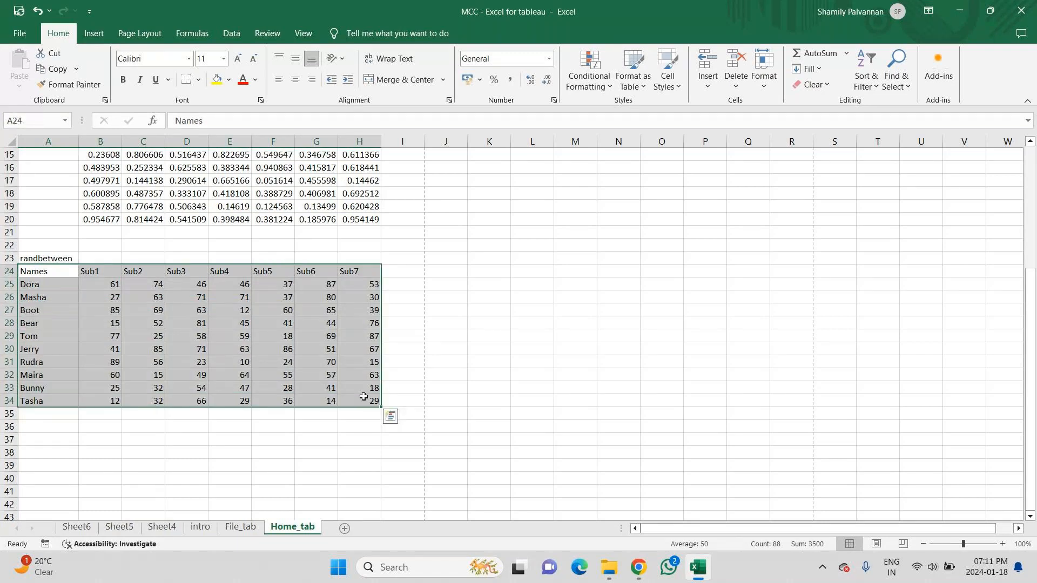
left_click(247, 454)
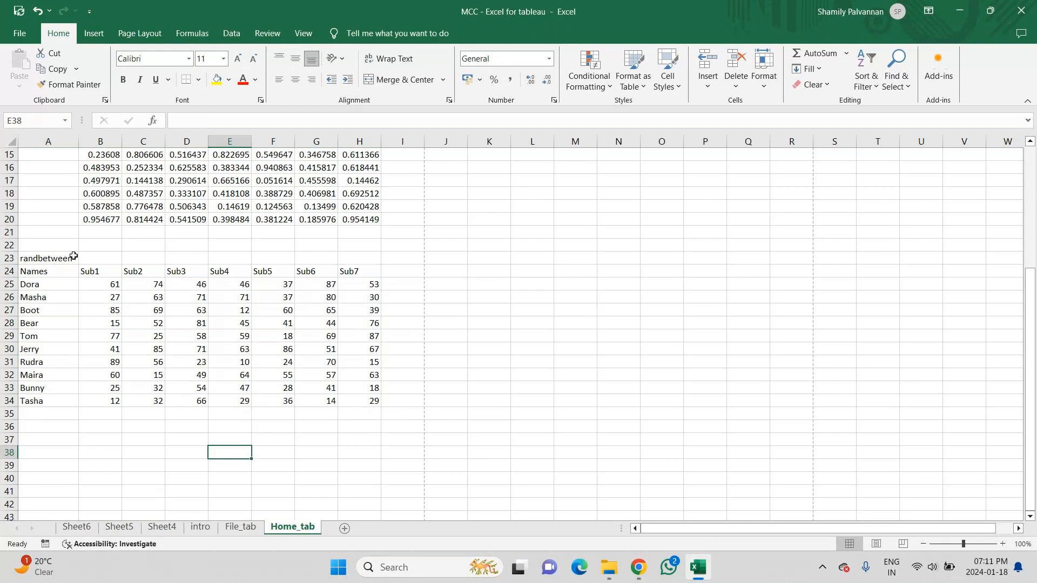
left_click(37, 273)
left_click_drag(37, 273, 354, 271)
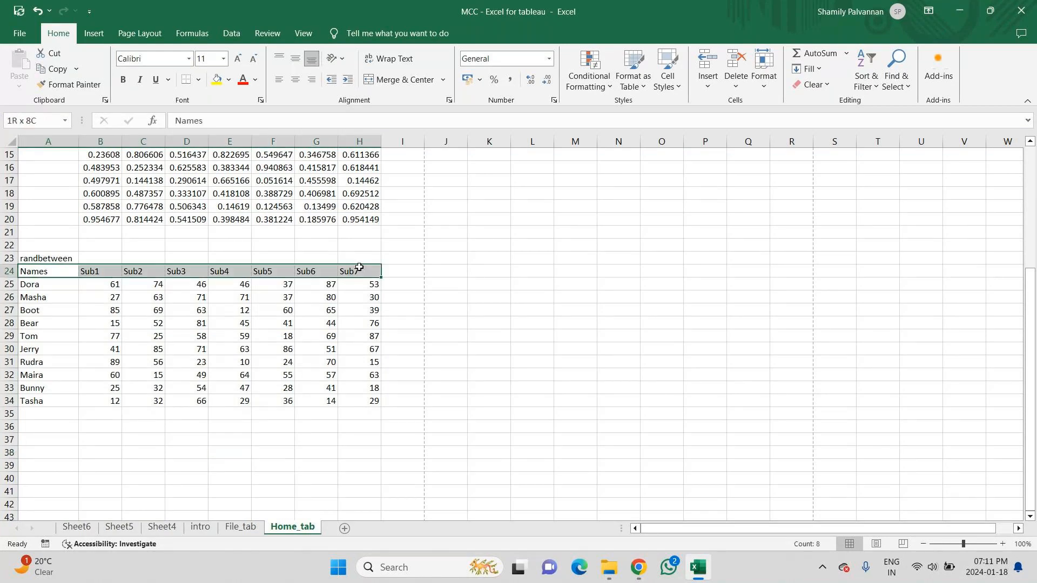
left_click(218, 80)
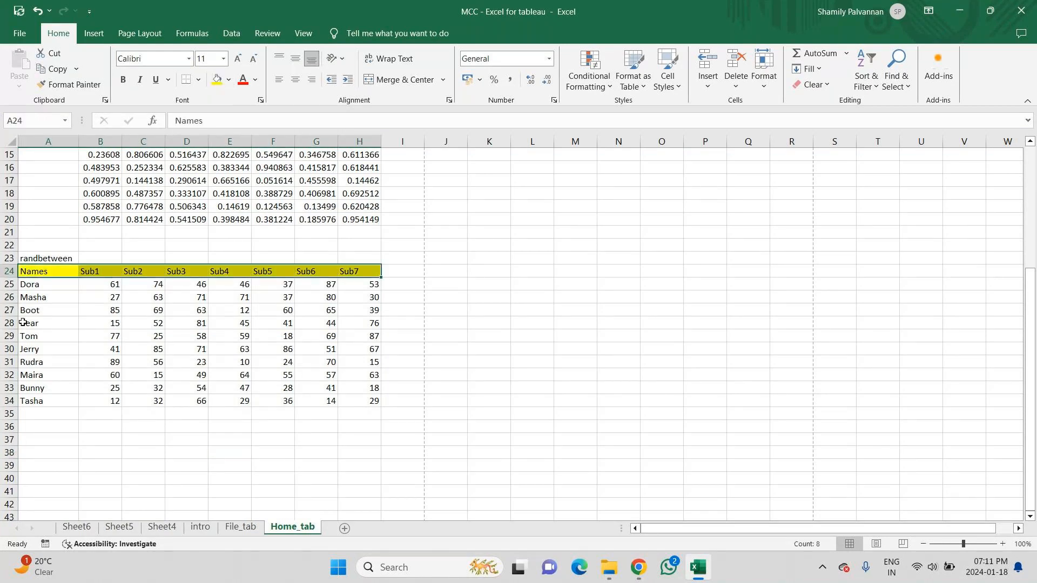
Apply All Borders to the whole marks table in A24:H34
key("shift+Down")
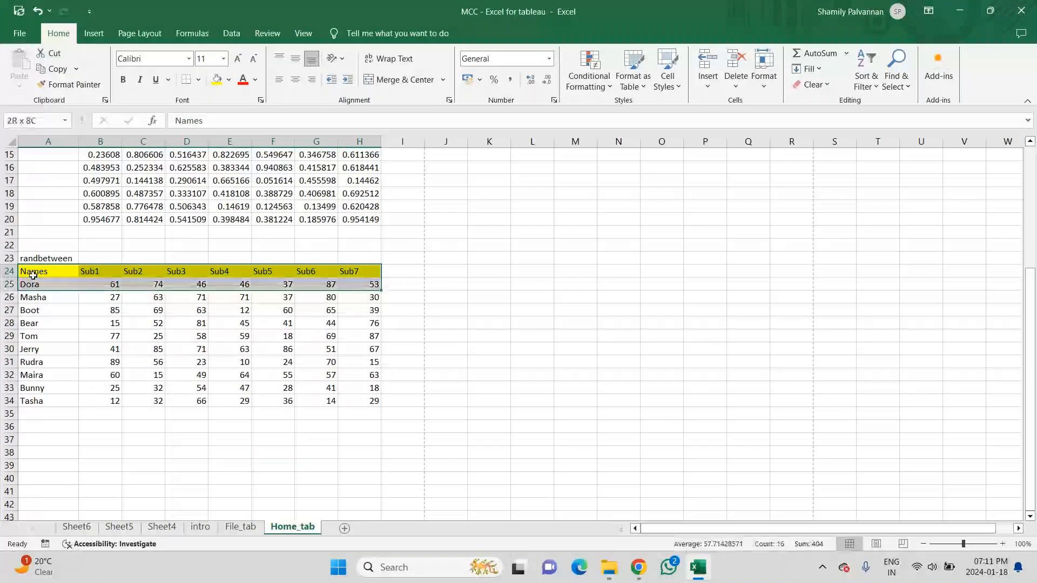
key("shift+Down")
key("shift+Down")
key("shift+Down")
key("shift+Down")
key("shift+Down")
key("shift+Down")
key("shift+Down")
key("shift+Down")
key("shift+Down")
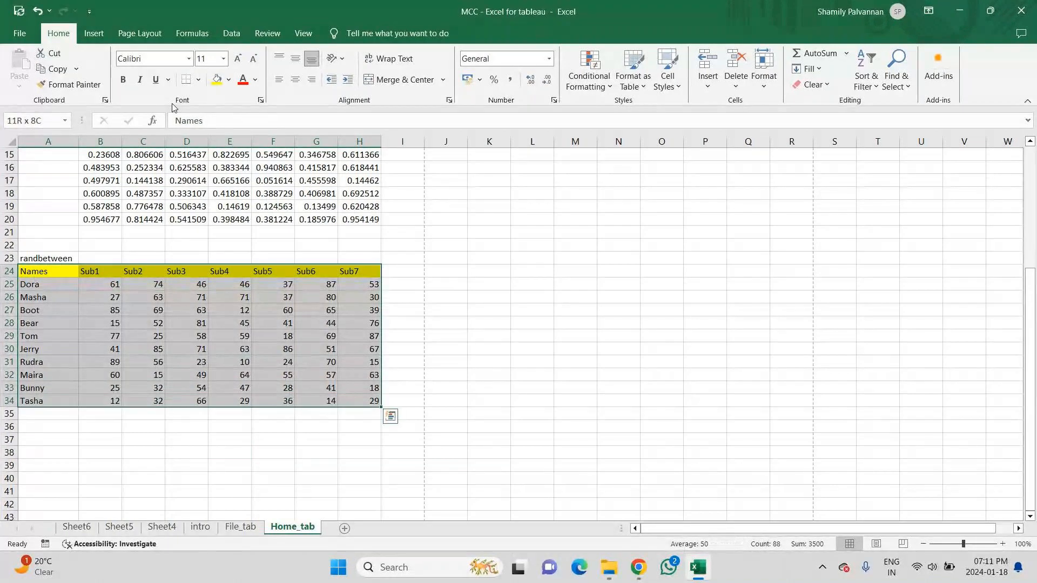
left_click(198, 79)
left_click(221, 199)
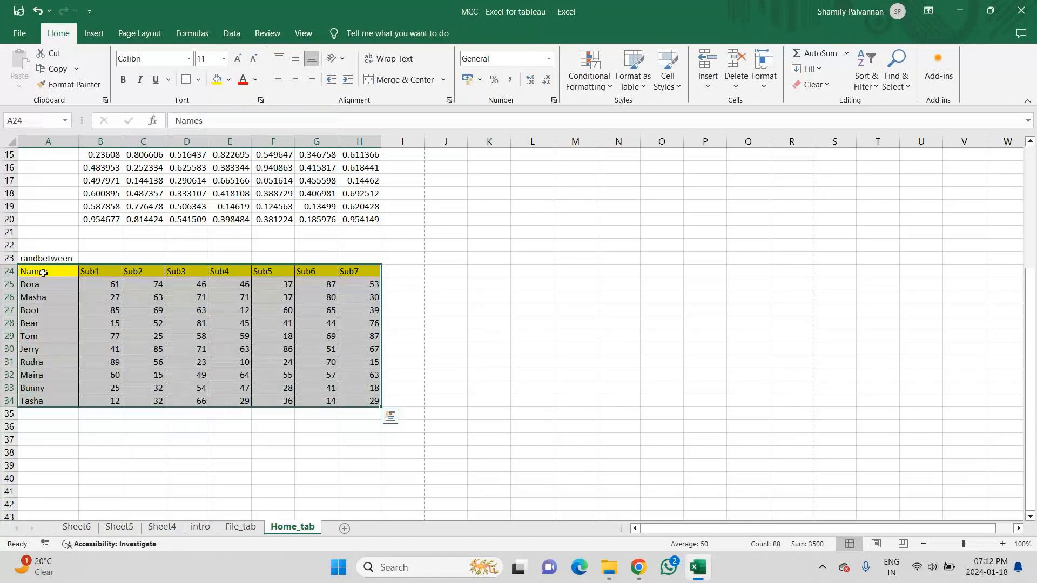
Apply Thick Outside Borders to the header row, the marks table and the Names column
left_click_drag(43, 273, 359, 271)
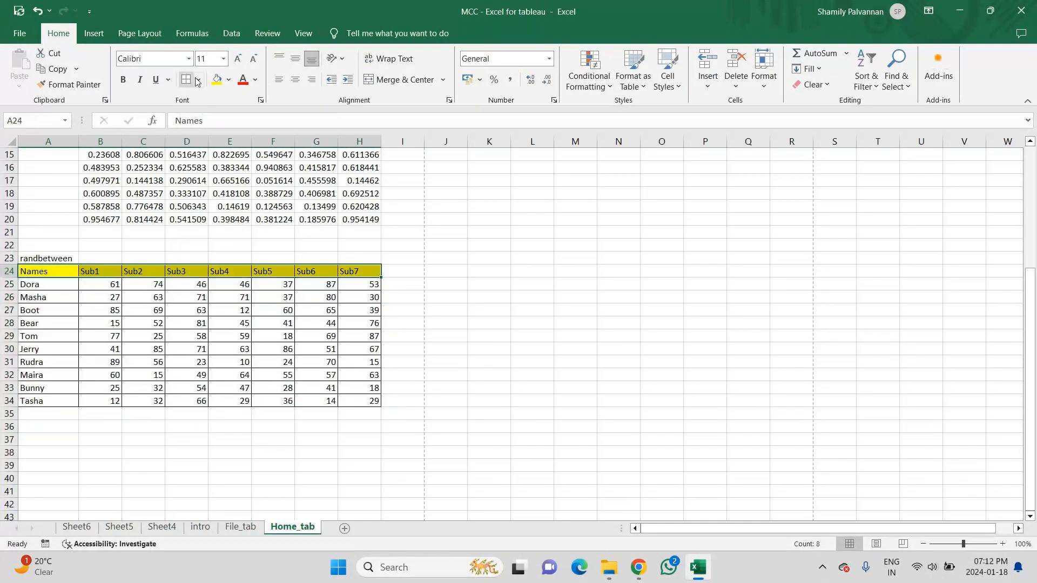
left_click(199, 81)
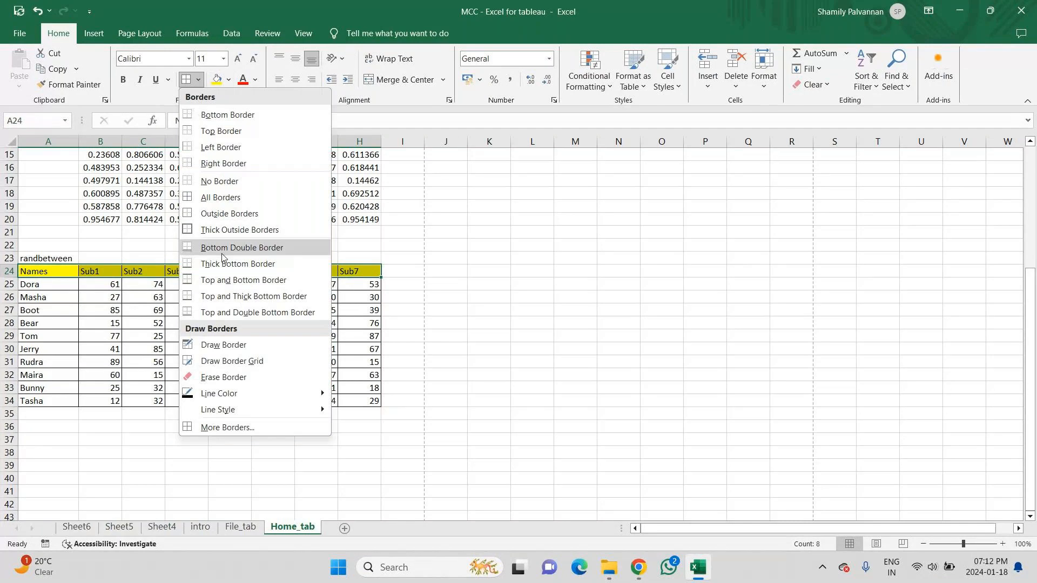
left_click(222, 229)
left_click_drag(47, 278, 363, 402)
left_click(185, 80)
left_click_drag(51, 274, 48, 402)
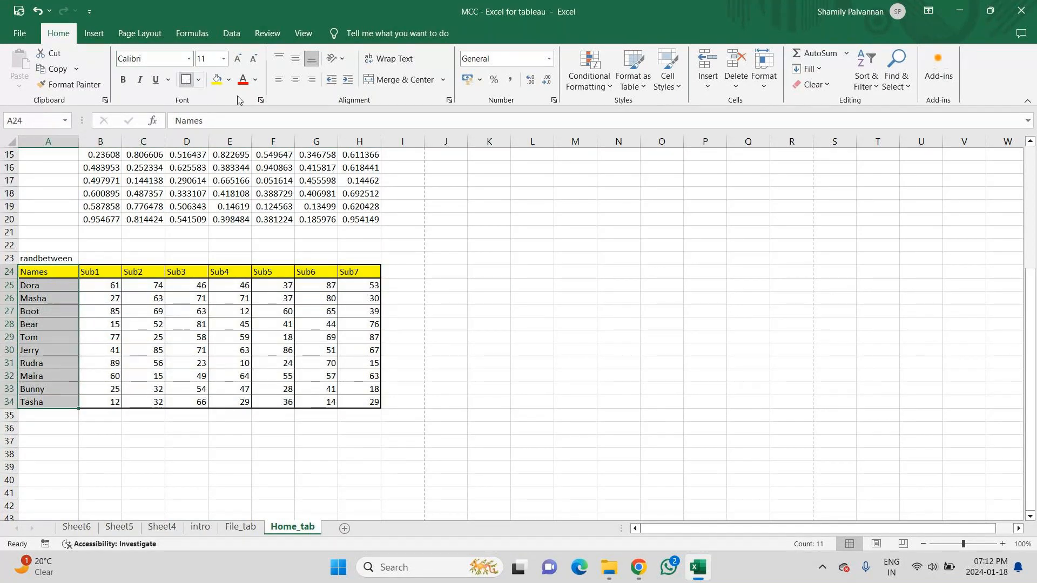
left_click(653, 323)
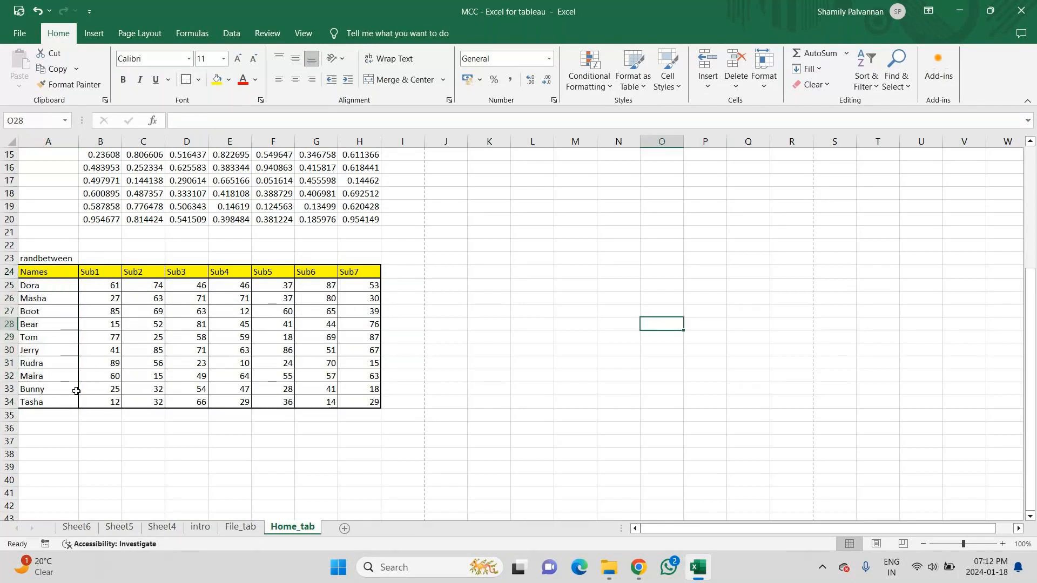
Copy the marks table A24:H34 and paste it starting at cell K24
left_click_drag(64, 272, 359, 404)
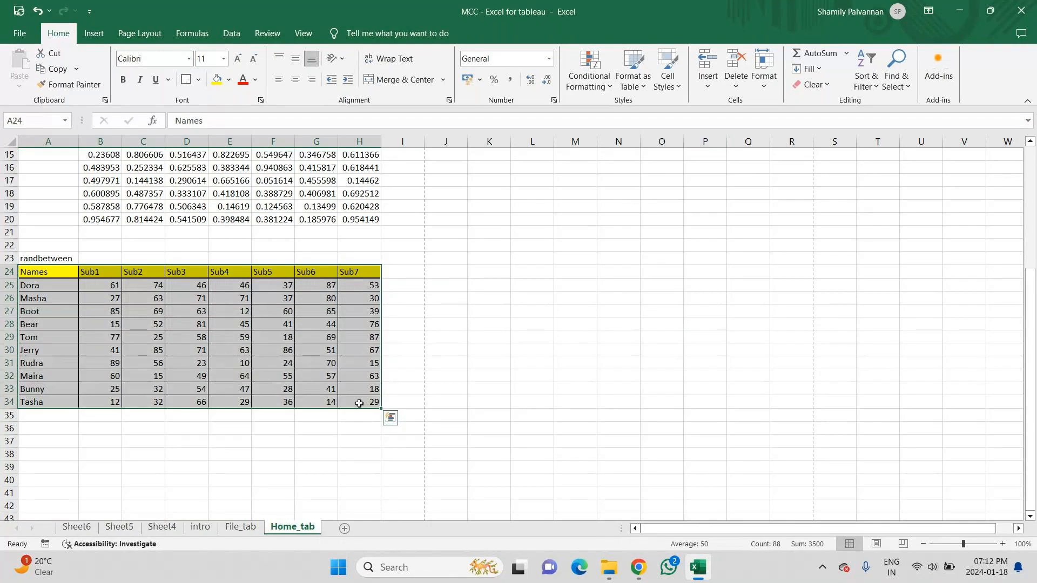
key("ctrl+c")
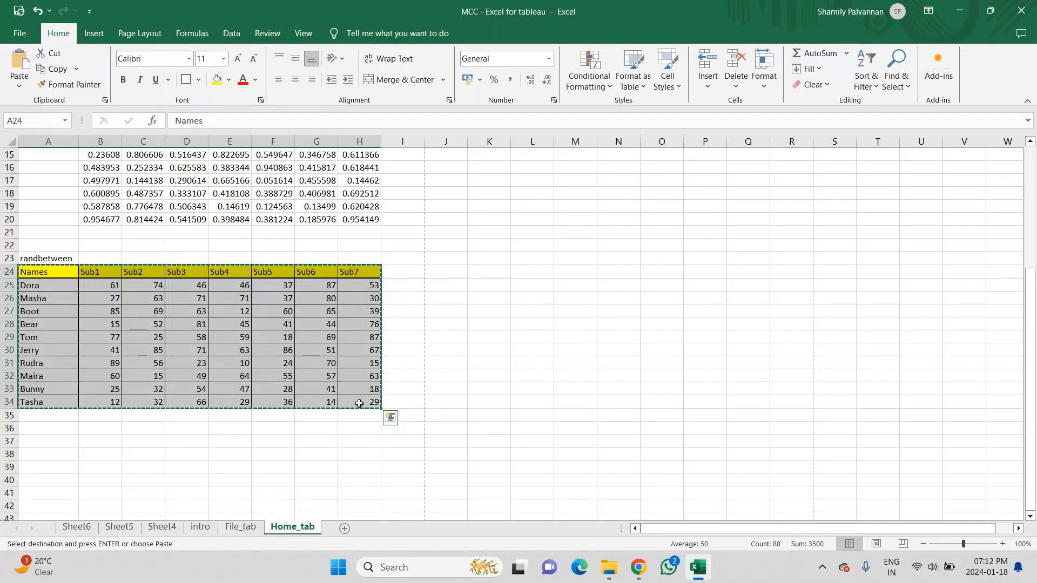
left_click(489, 272)
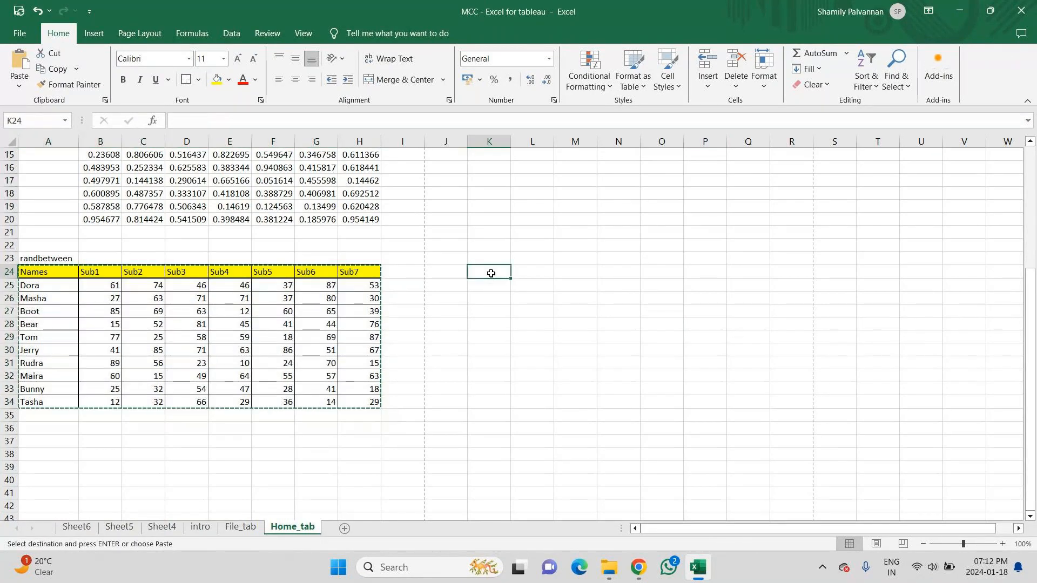
key("ctrl+v")
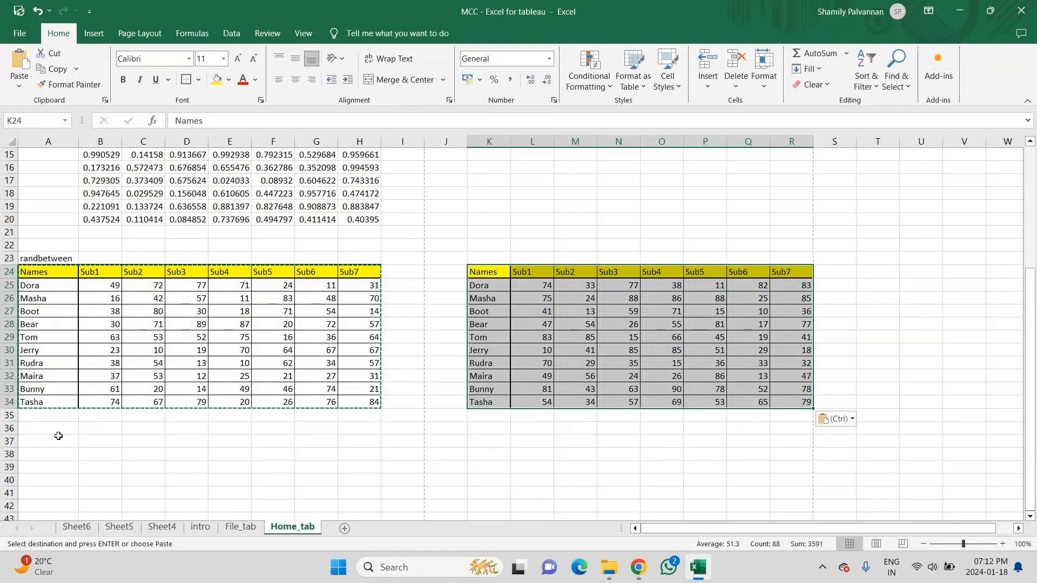
Move the original marks table A24:H34 down so that it starts at cell A27
left_click_drag(36, 272, 347, 398)
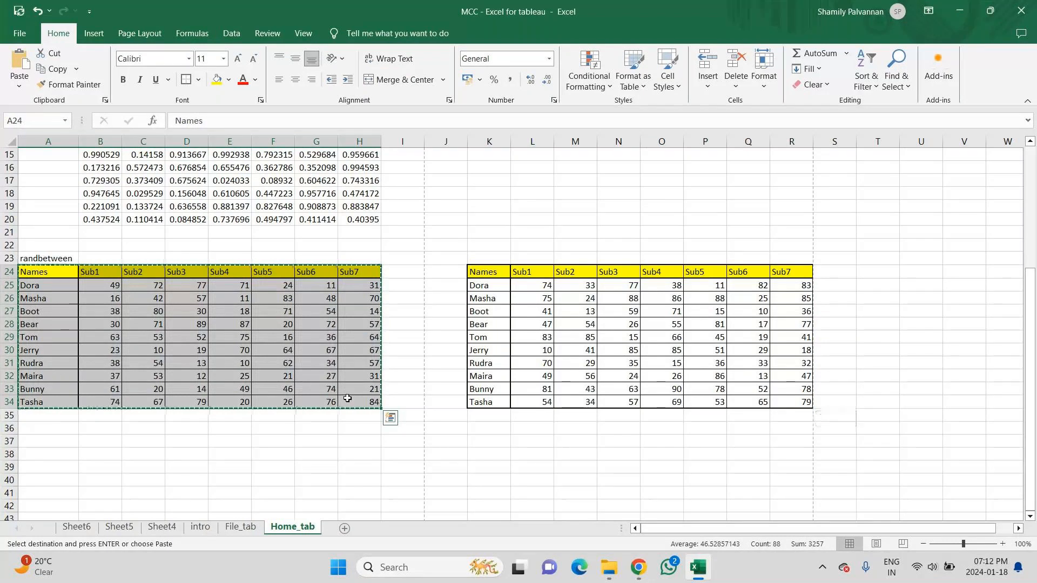
left_click(51, 307)
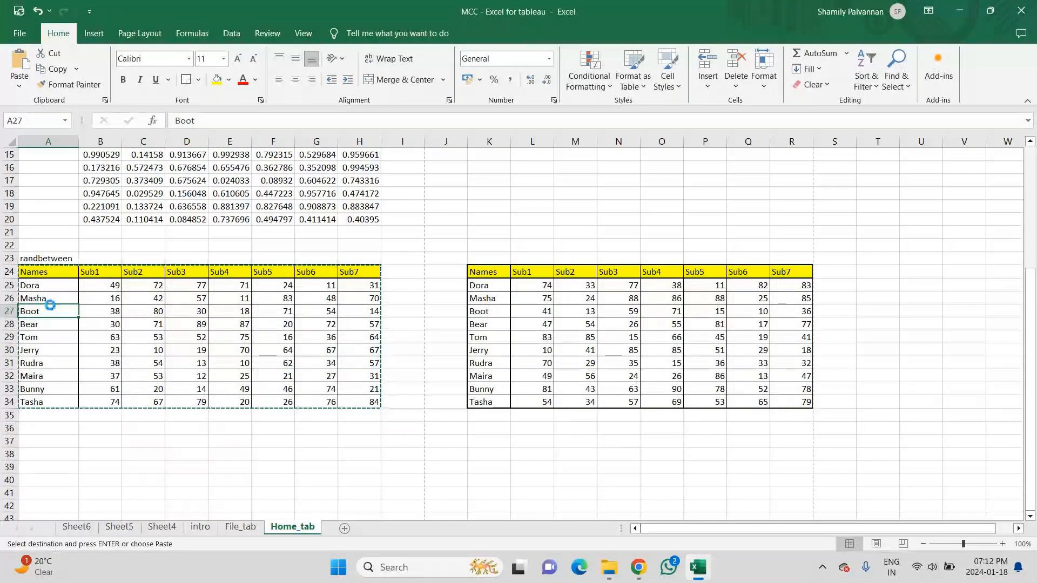
key("ctrl+v")
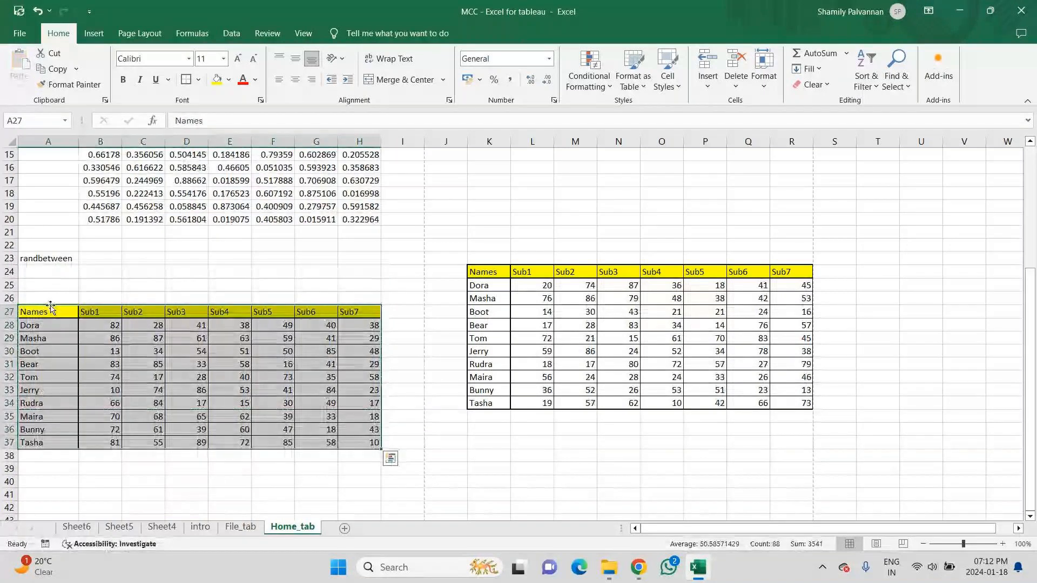
Enter the label "Copy" in cell A25 above the moved table
key("Down")
key("Down")
key("Down")
key("Down")
key("Down")
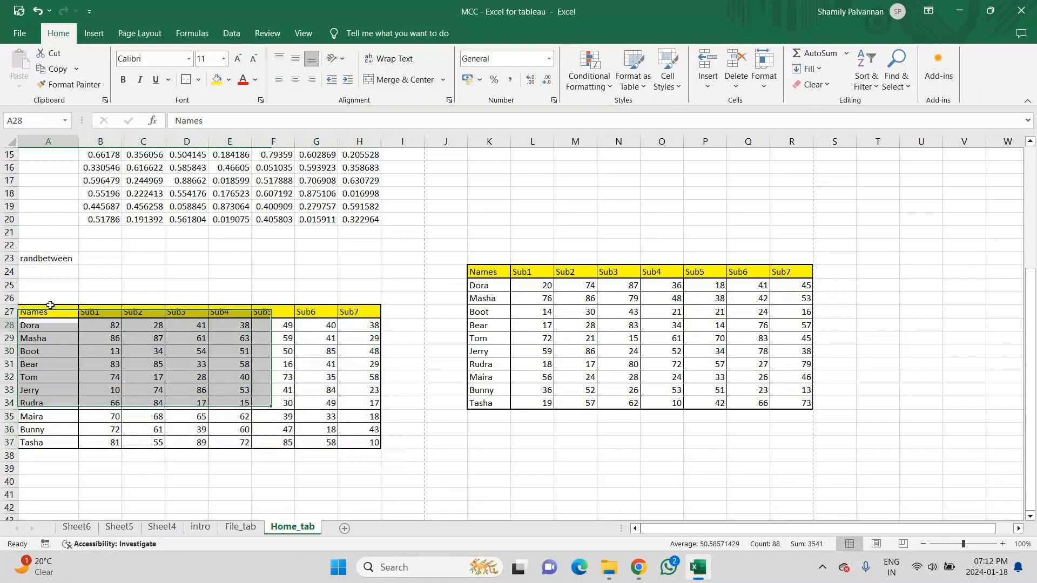
key("Up")
key("Up")
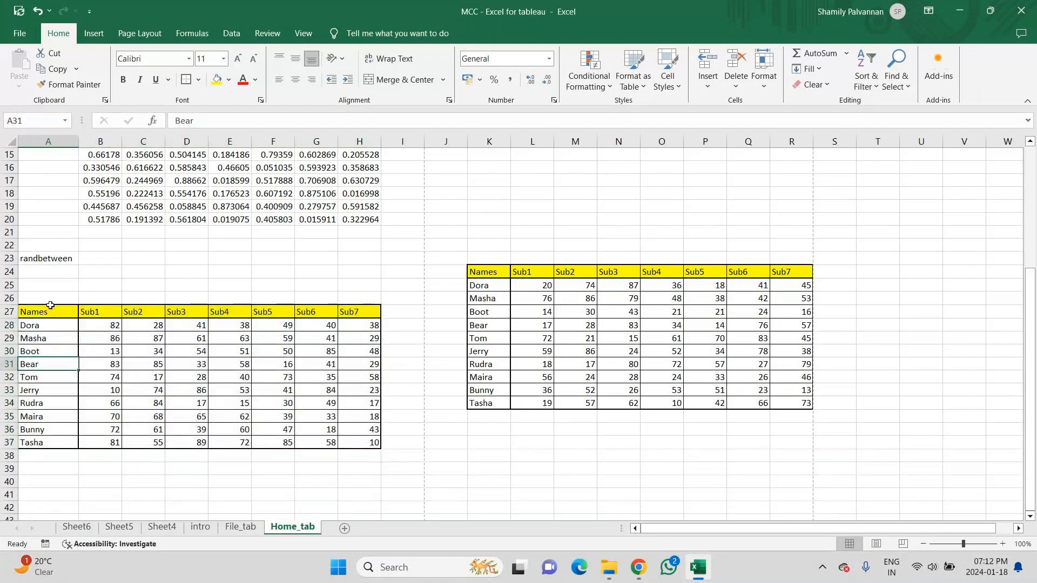
key("Up")
key("Up")
key("Up")
key("Up")
key("Up")
type("Cop")
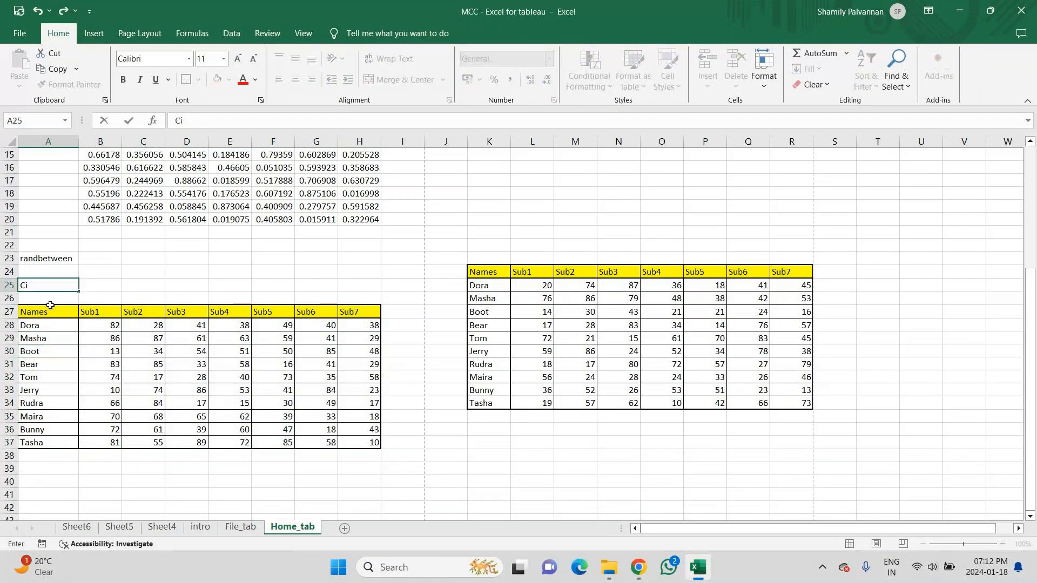
type("y")
key("Return")
Copy the marks table A27:H37 and paste it starting at cell K40
left_click_drag(51, 306, 352, 442)
key("ctrl+c")
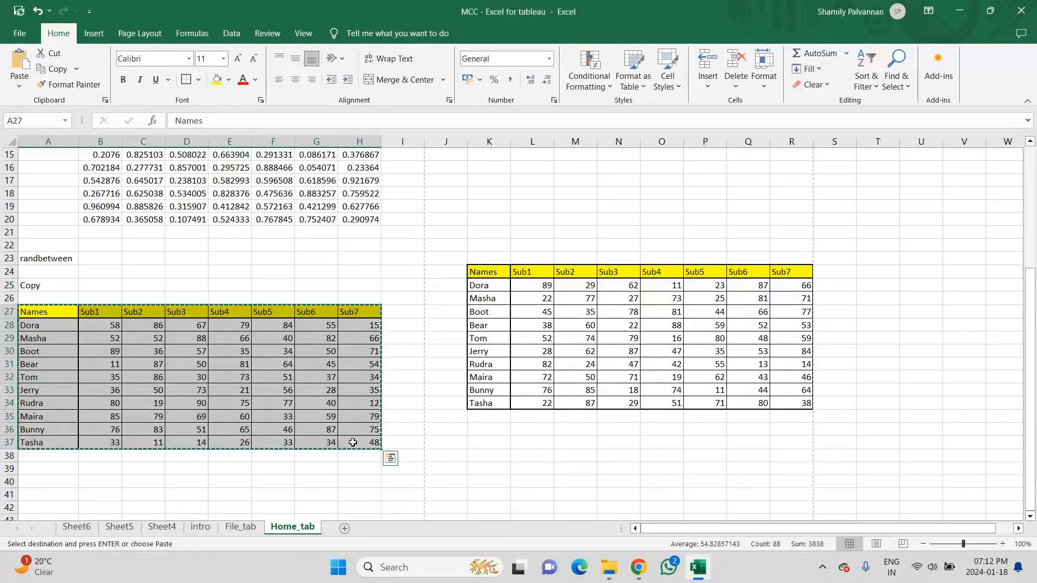
key("ctrl+Down")
key("Down")
key("Down")
key("Down")
key("Down")
key("Down")
key("Down")
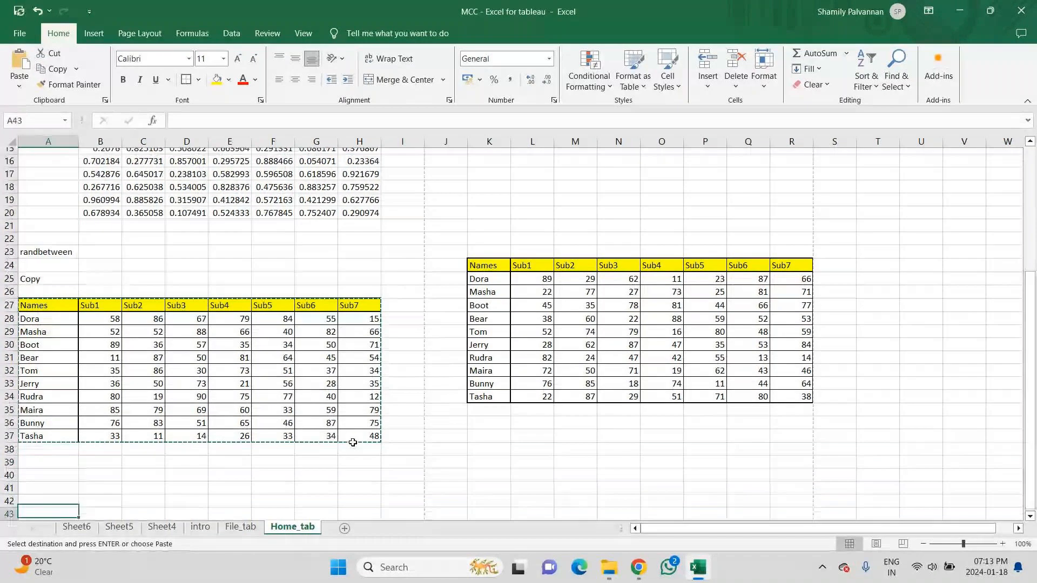
key("Down")
key("Up")
key("Up")
key("Up")
key("Up")
key("Right")
key("Right")
key("Right")
key("Right")
key("Right")
key("Right")
key("Right")
key("Right")
key("Right")
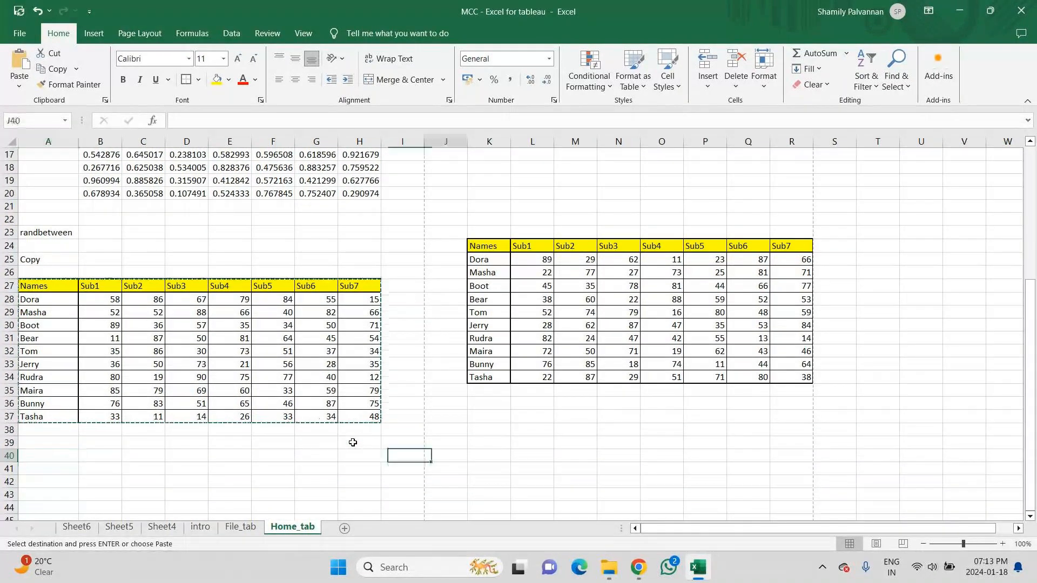
key("Right")
key("Right")
key("Left")
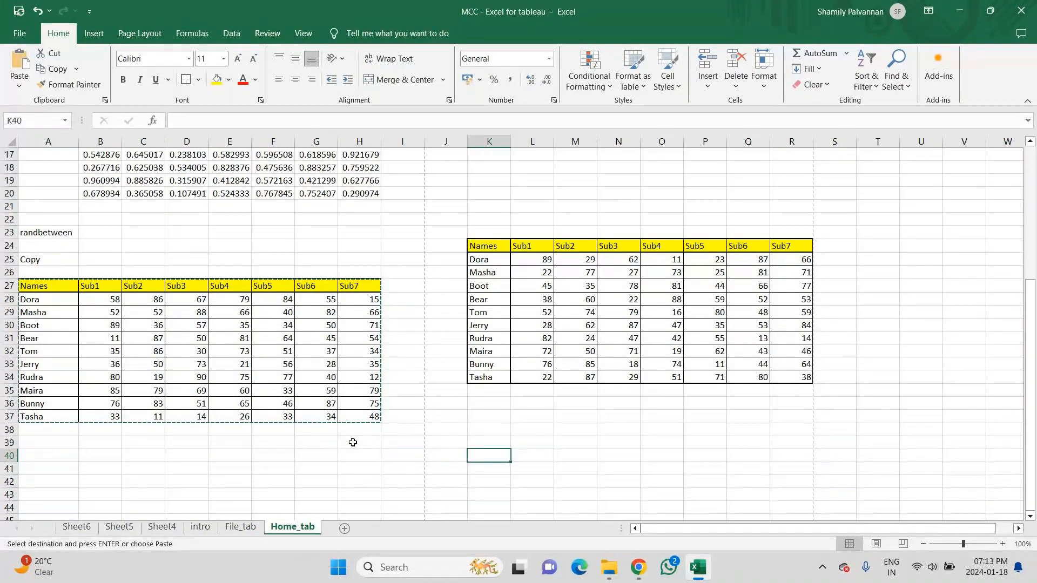
key("ctrl+v")
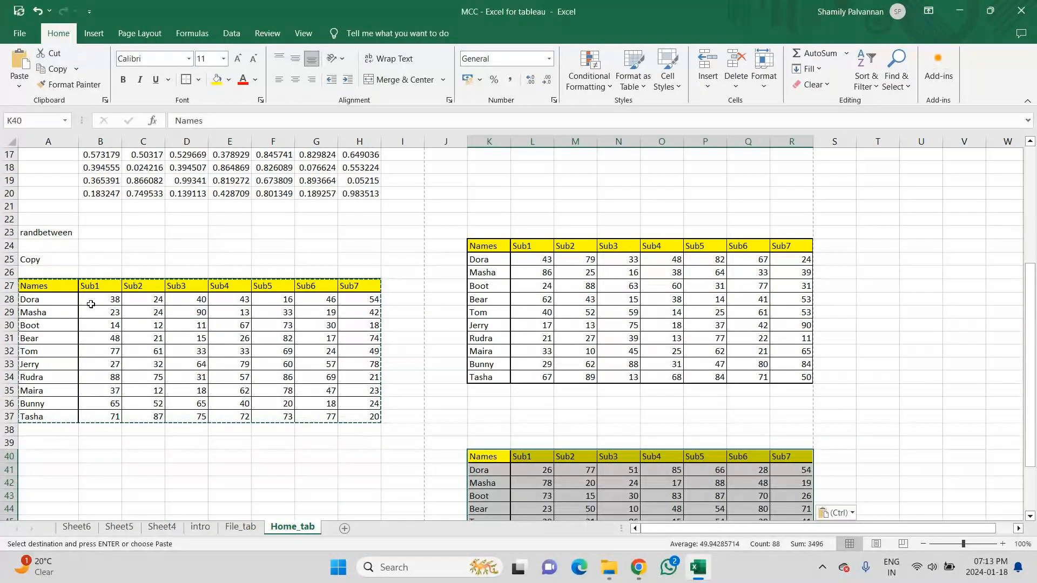
Enter the shortcut text "Ctrl + C" in cell B25 beside the Copy label
left_click(95, 261)
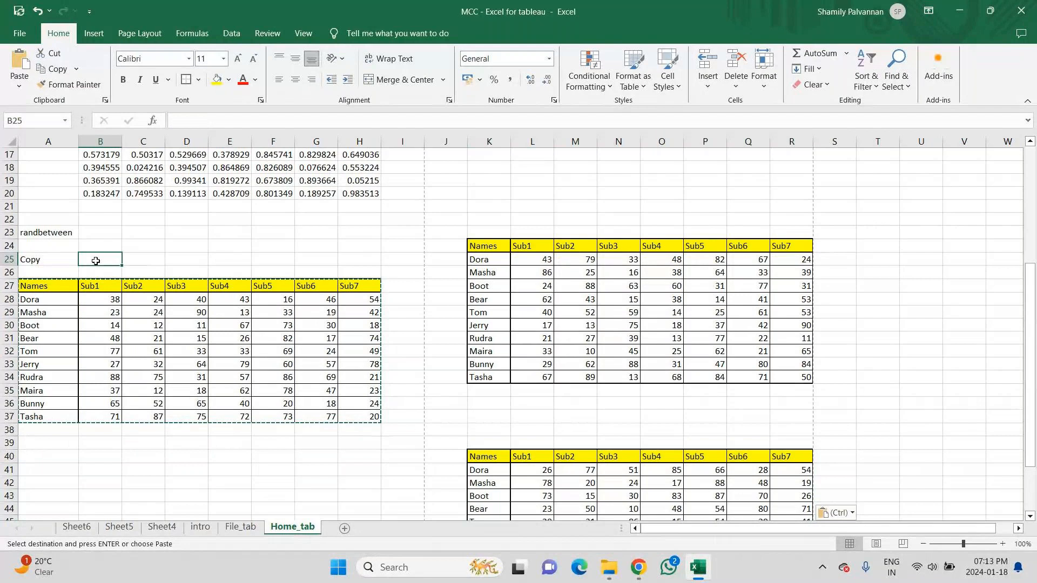
type("Ctr")
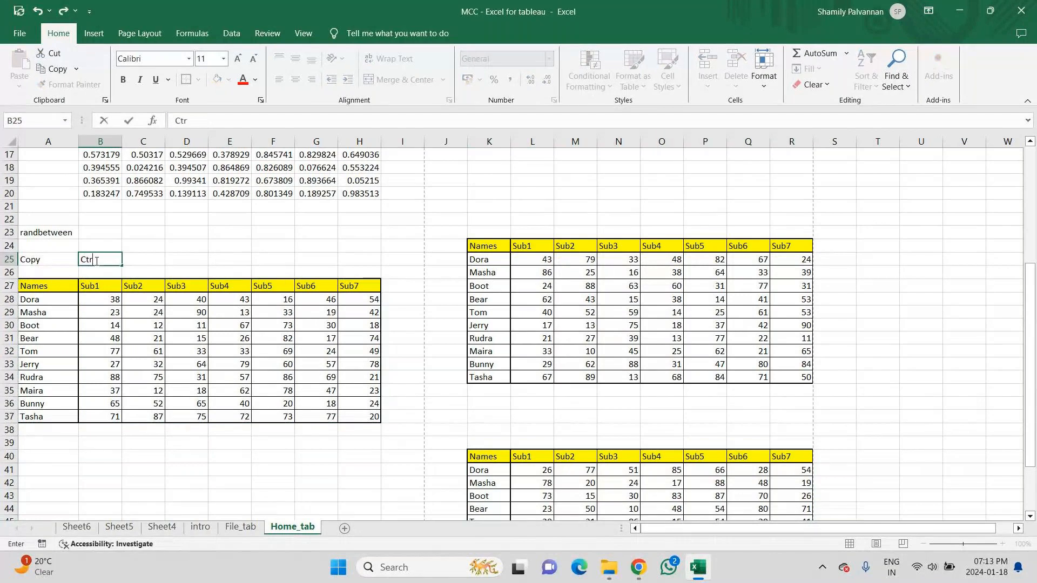
type("l + C")
Label the pasted table with "Paste" in cell K38 and "Ctrl + V" in cell L38
left_click(484, 432)
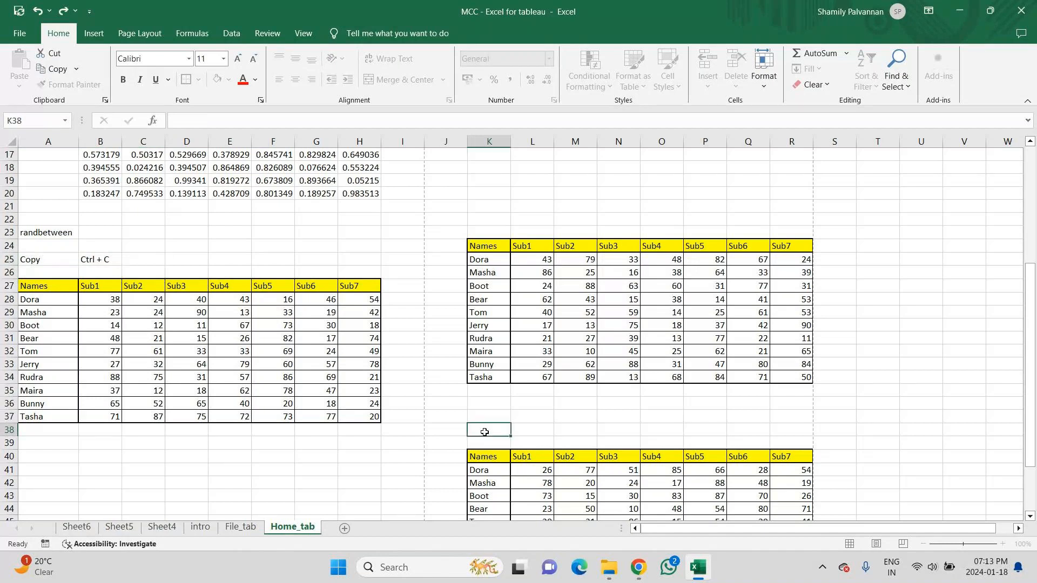
type("Paste")
key("Tab")
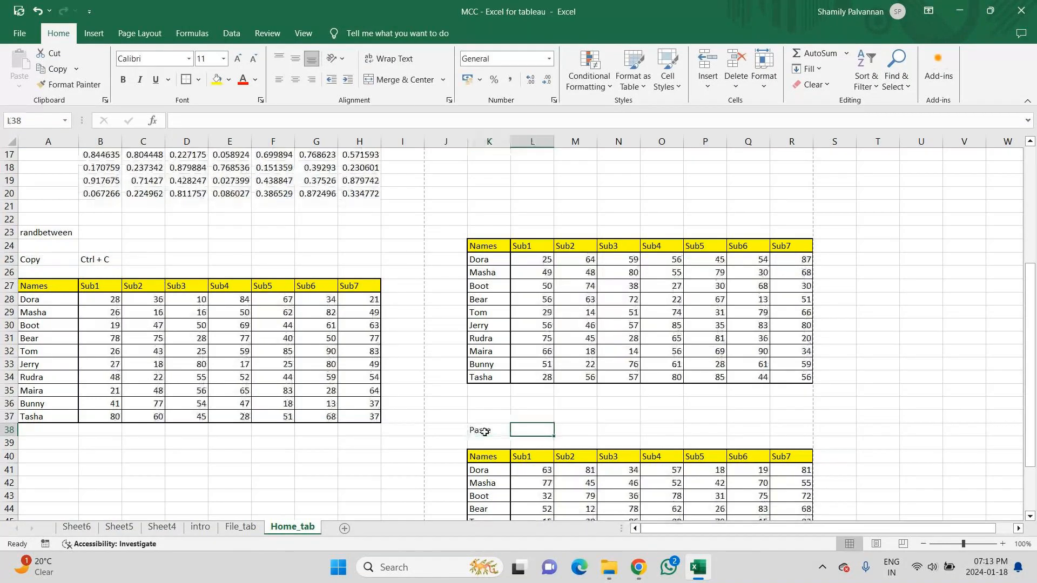
type("Crl")
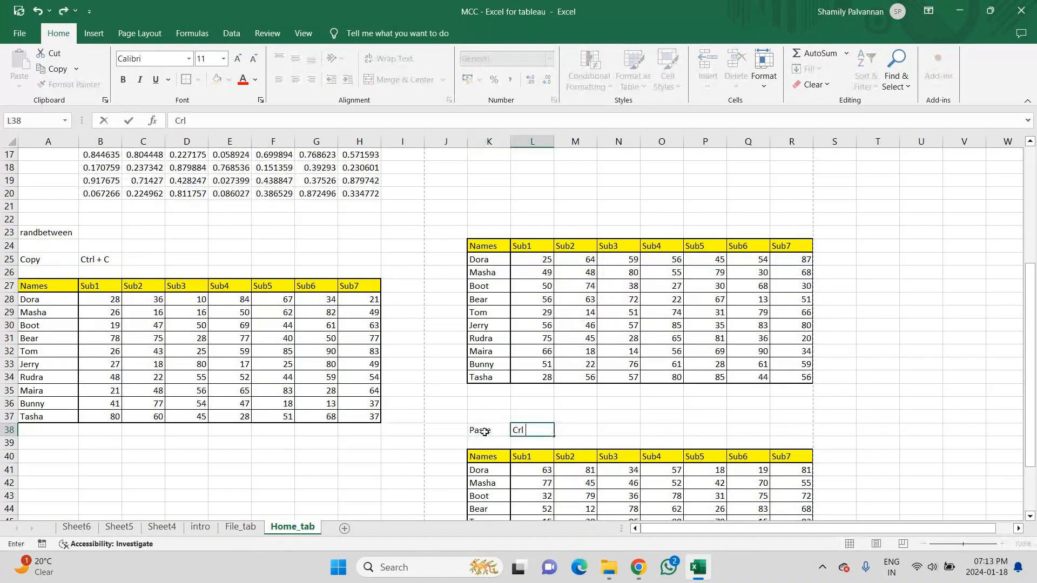
key("BackSpace")
key("BackSpace")
type("trl + V")
Cut the marks table K24:R34 and paste it starting at cell A42
left_click_drag(479, 248, 782, 375)
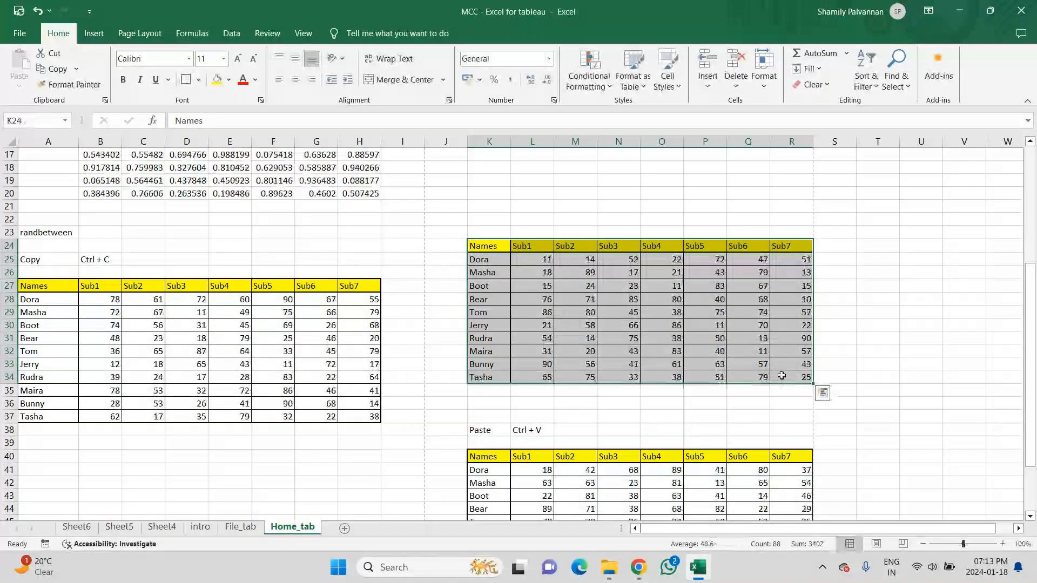
key("ctrl+c")
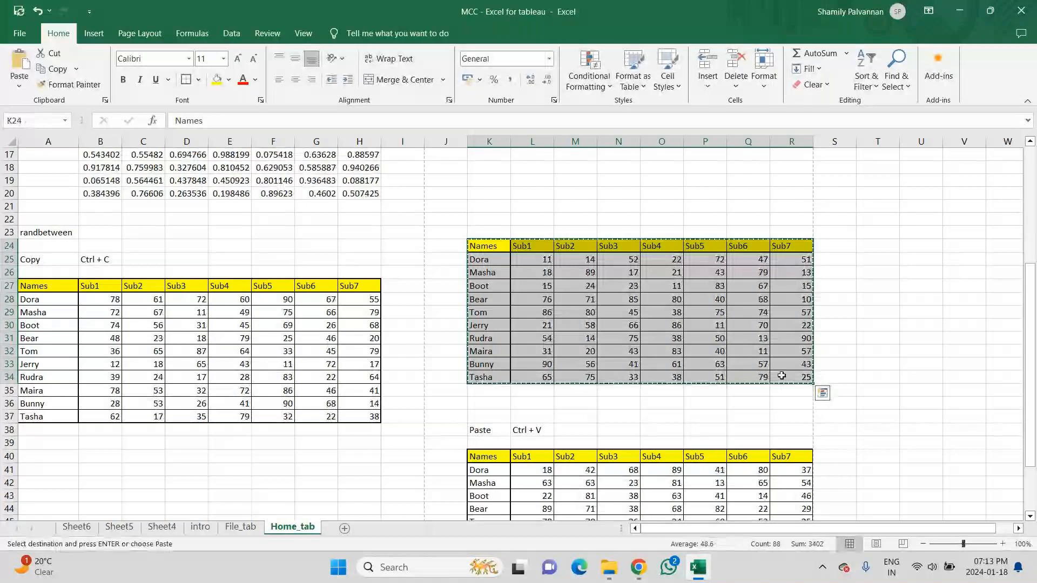
left_click(51, 482)
key("ctrl+v")
Label the moved table with "Cut" in cell A40 and "Ctrl + X" in cell B40
left_click(25, 458)
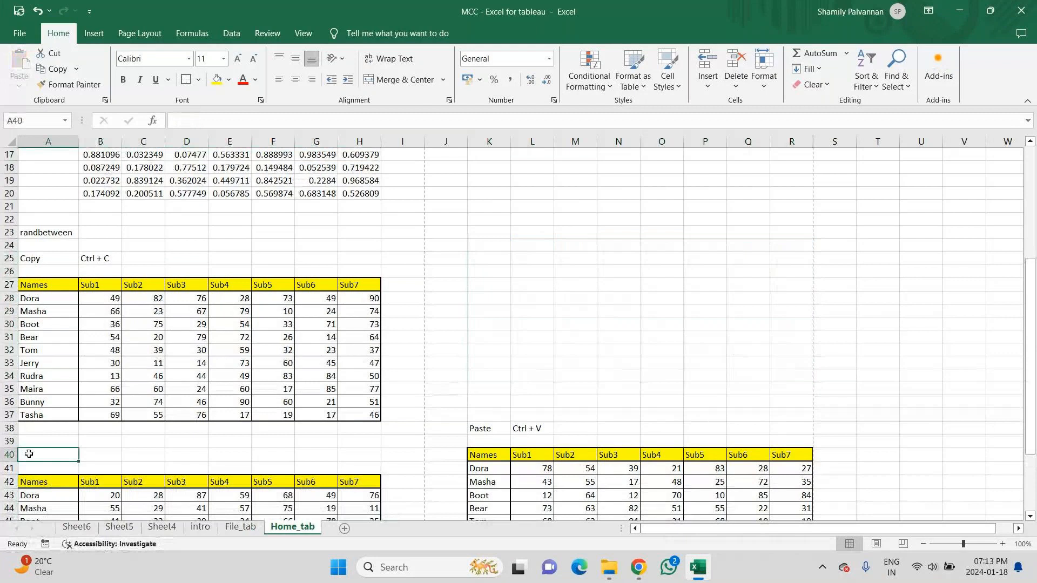
type("Cut")
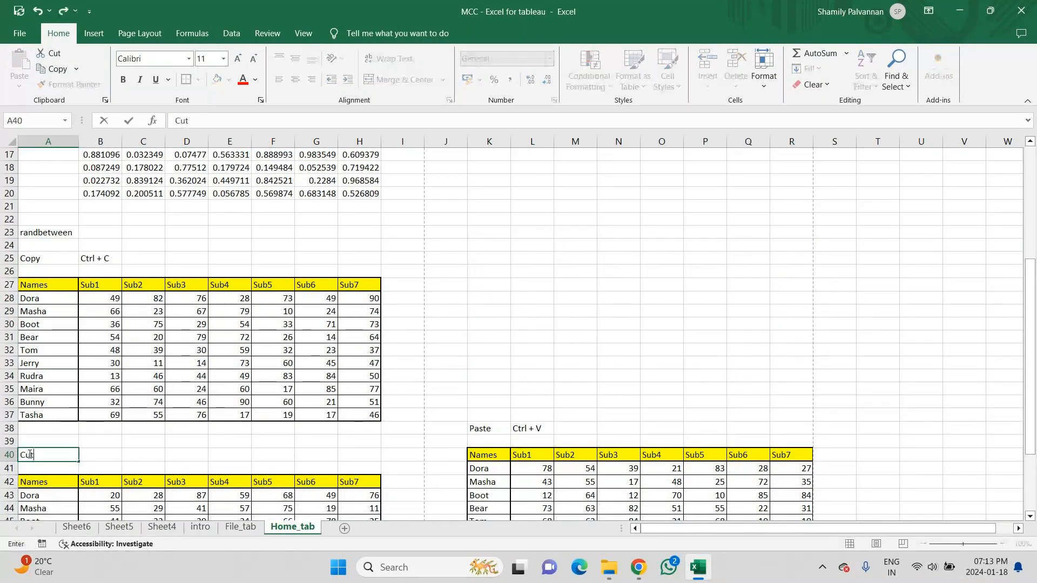
key("Tab")
type("Ctrl ")
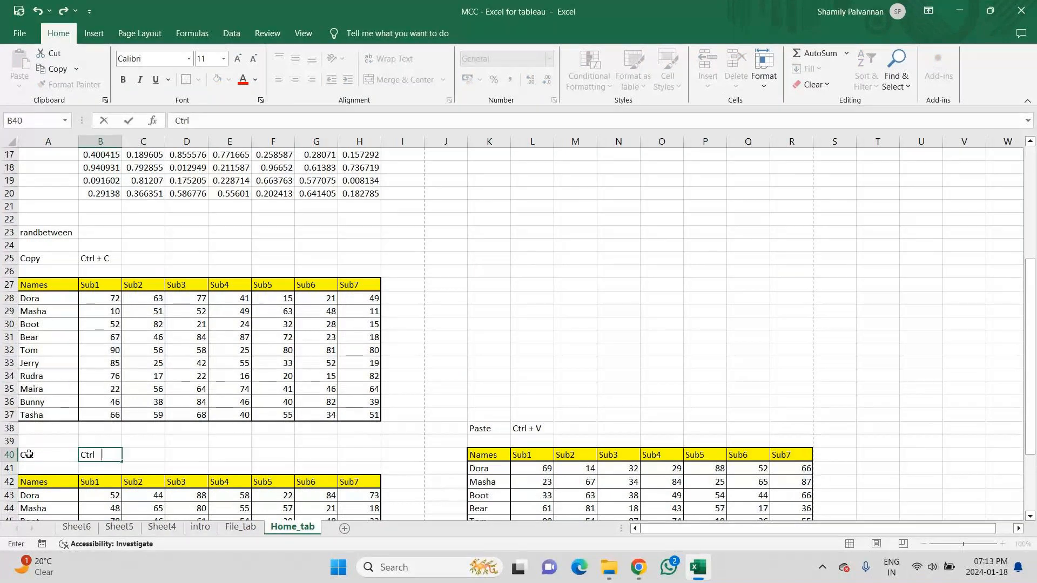
type("  + X")
Enter the label "Paste Special" in cell A55, below the table in A42:H52
left_click(115, 310)
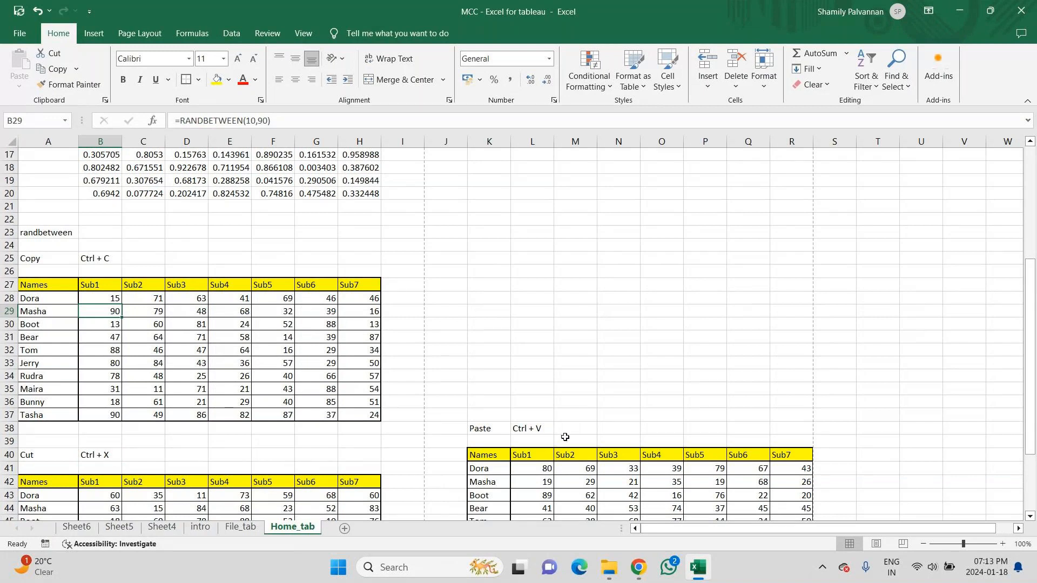
key("Down")
key("Down")
key("Down")
key("Down")
key("Down")
key("Down")
key("Down")
key("Down")
key("Down")
key("Down")
key("Down")
key("Down")
key("Down")
key("Down")
key("Down")
key("Down")
key("Down")
key("Down")
key("Down")
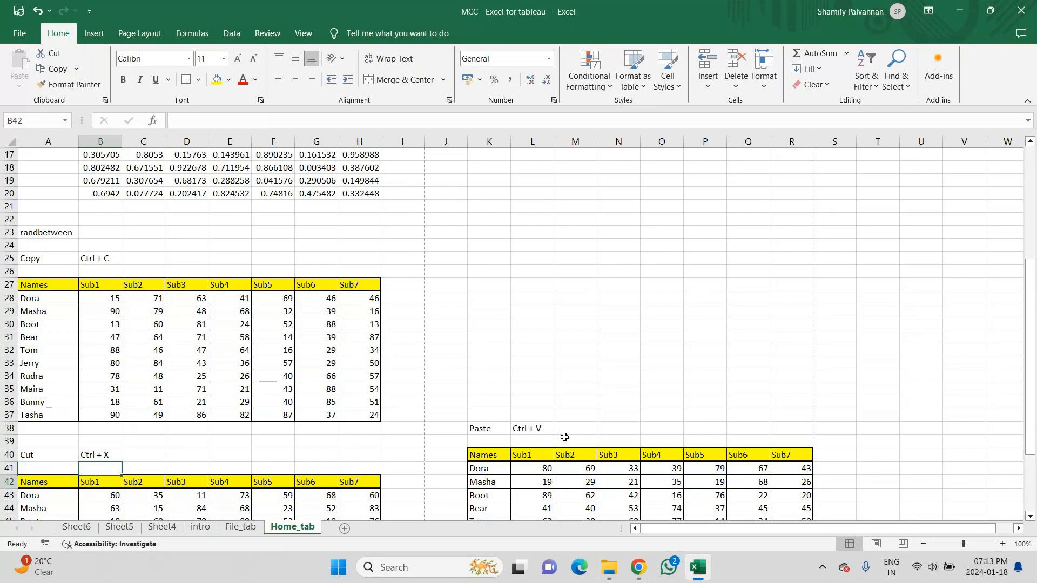
key("Down")
key("Down")
key("Down")
key("Down")
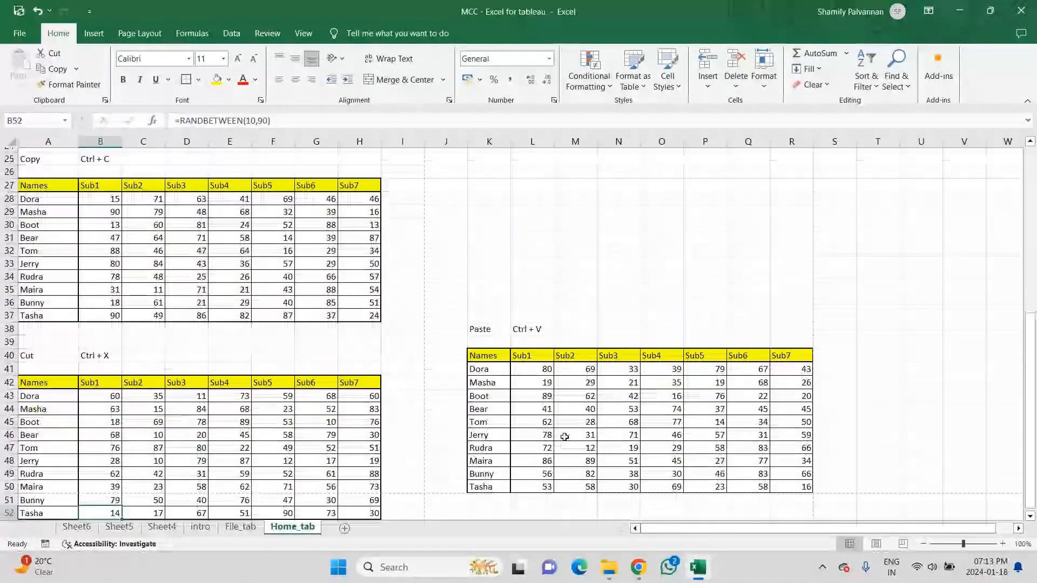
key("Down")
key("Down")
key("Down")
key("Down")
key("Down")
key("Down")
key("Down")
key("Down")
key("Down")
key("Down")
key("Down")
key("Down")
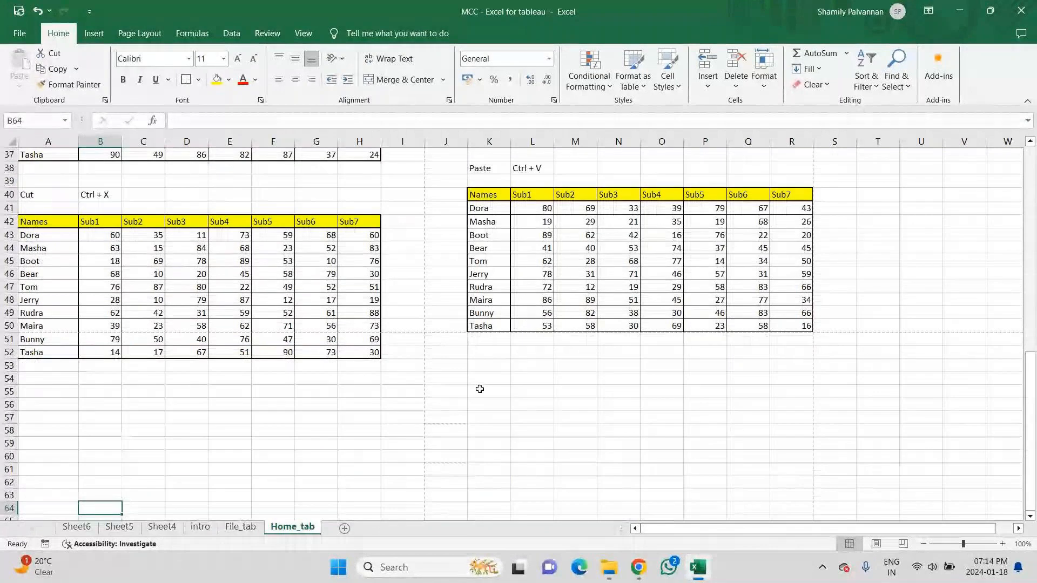
left_click(33, 393)
type("P")
type("astr")
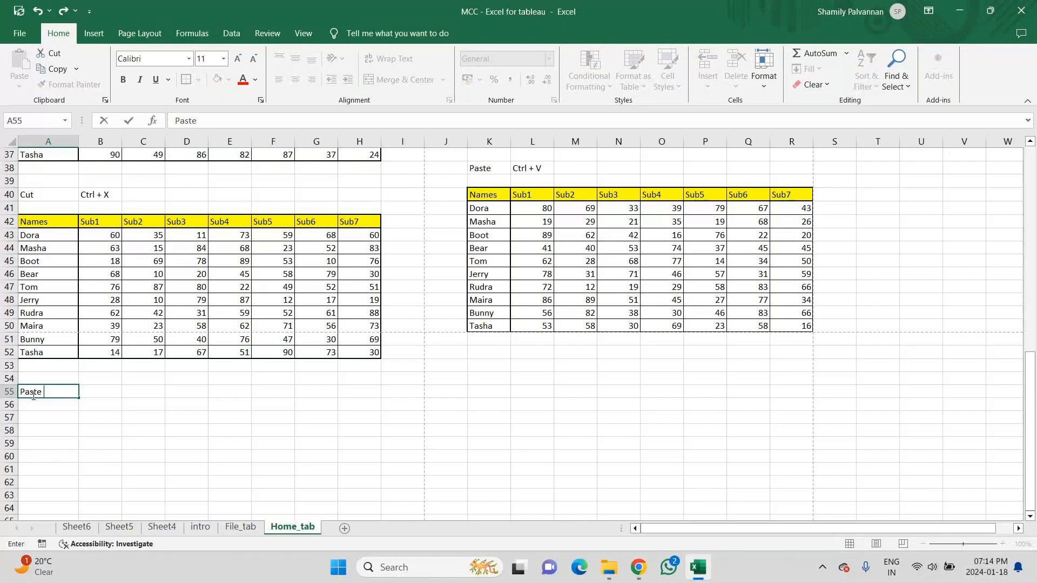
type(" Special")
key("Return")
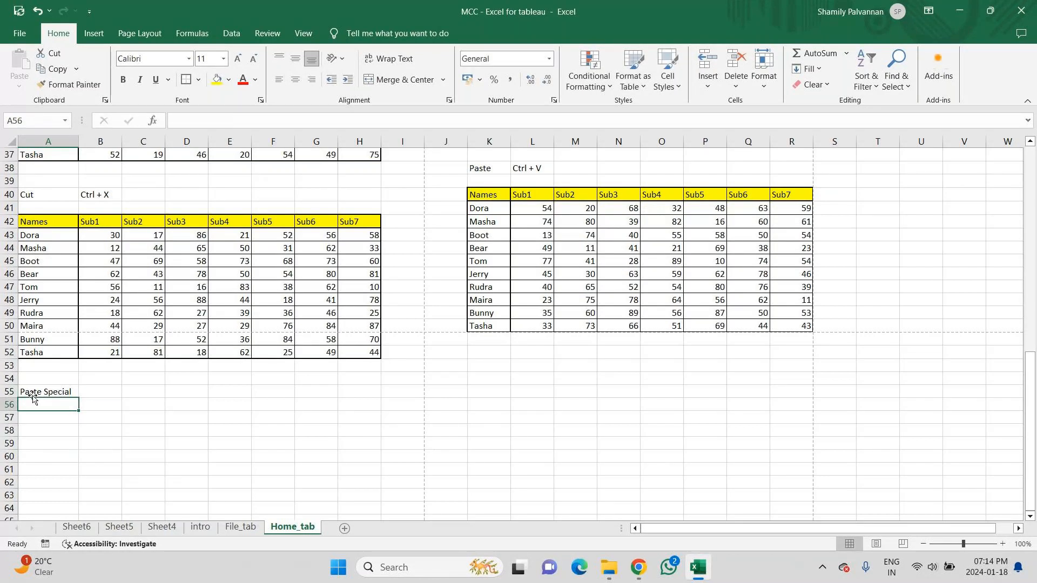
Enter the shortcut text "Ctrl + Alt + V" in cell B55 beside the Paste Special label
key("Up")
key("Right")
key("Right")
type("C")
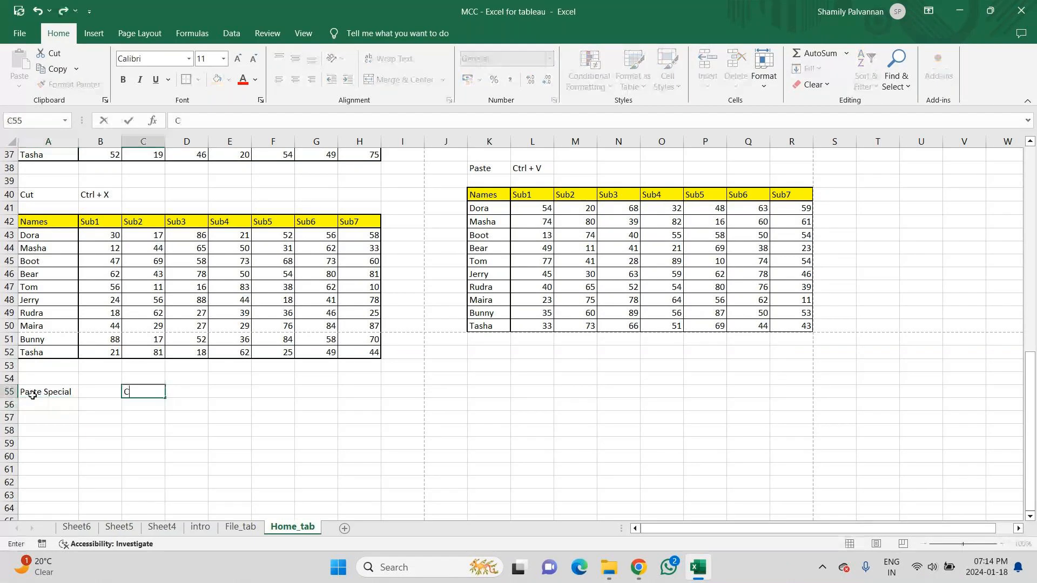
key("BackSpace")
key("Escape")
key("Left")
type("Ctrl")
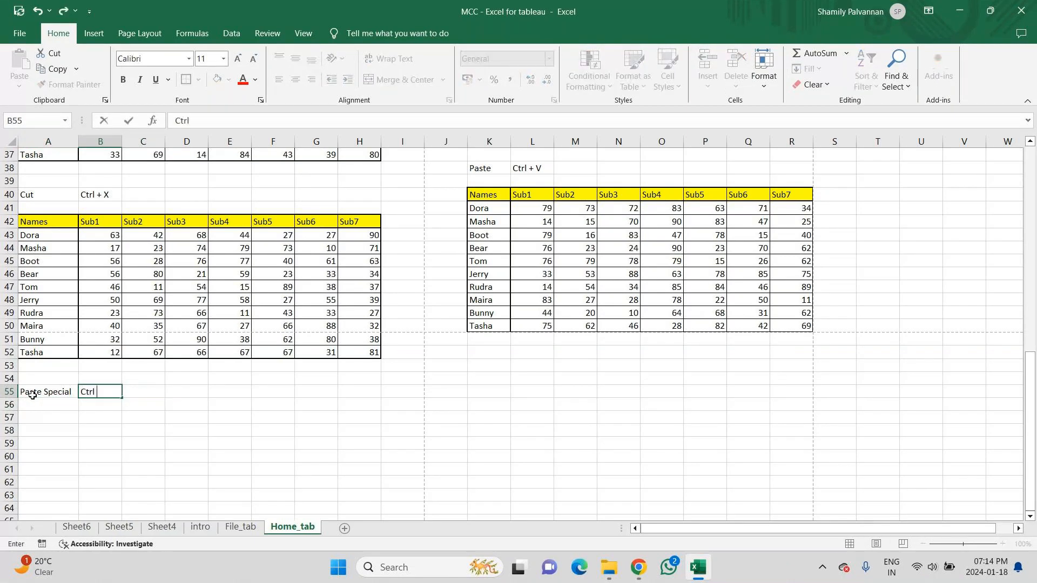
type(" + Alt + V")
key("Return")
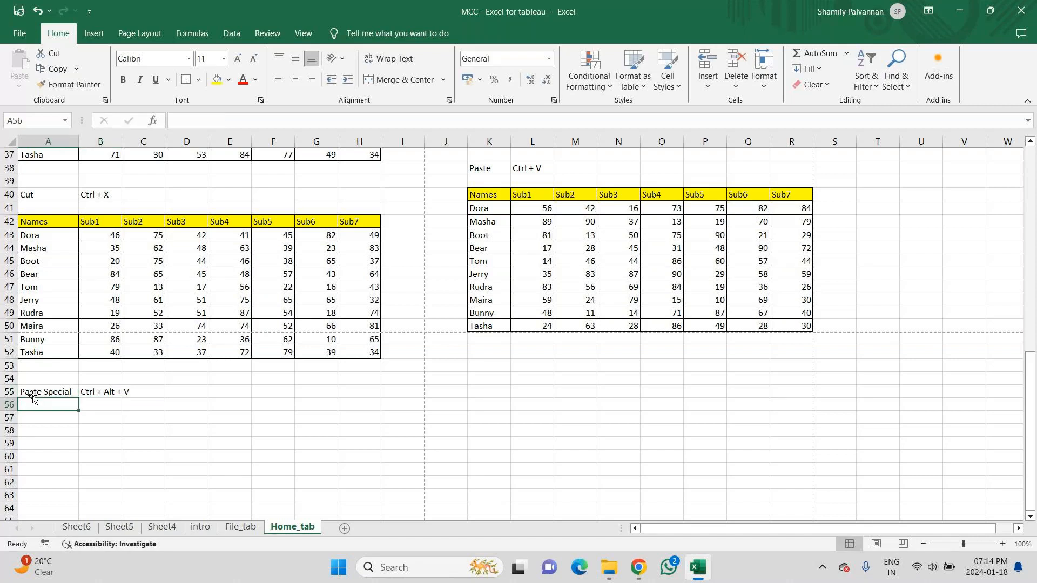
key("Tab")
key("Up")
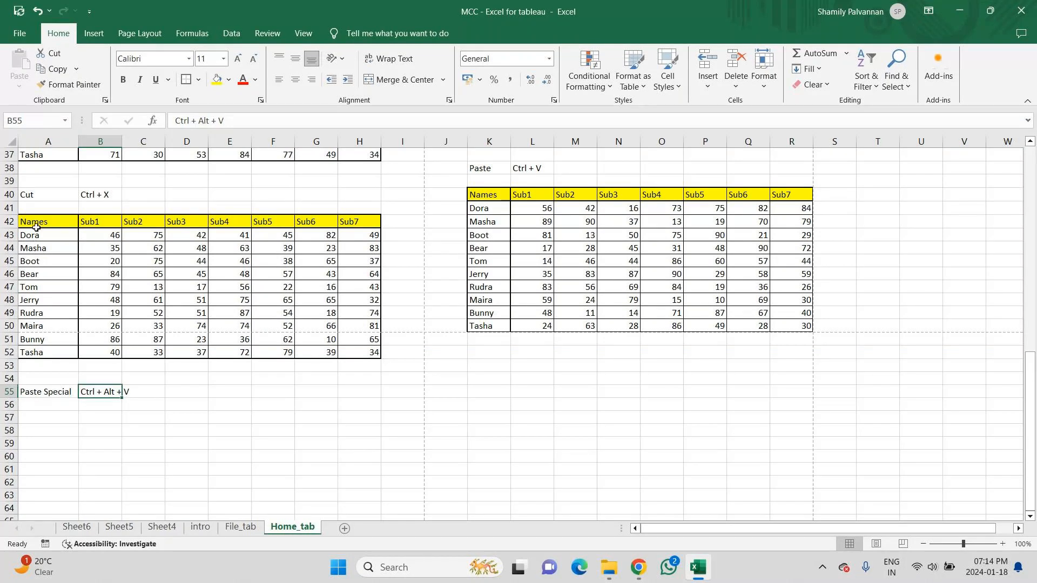
Inspect the formula behind several marks cells in the table A42:H52 without changing it
left_click(102, 247)
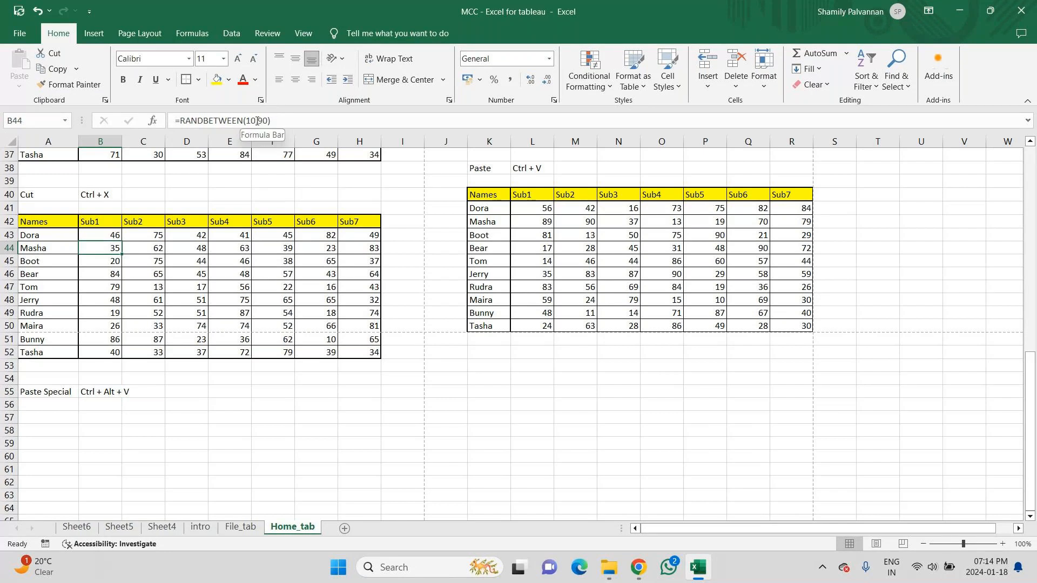
left_click_drag(32, 222, 343, 335)
left_click(186, 286)
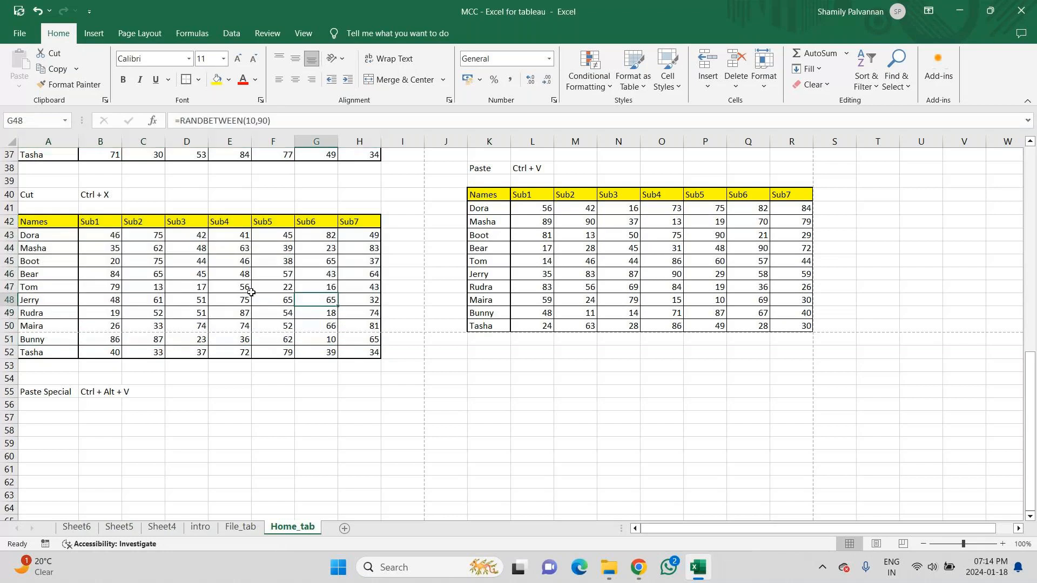
left_click(134, 251)
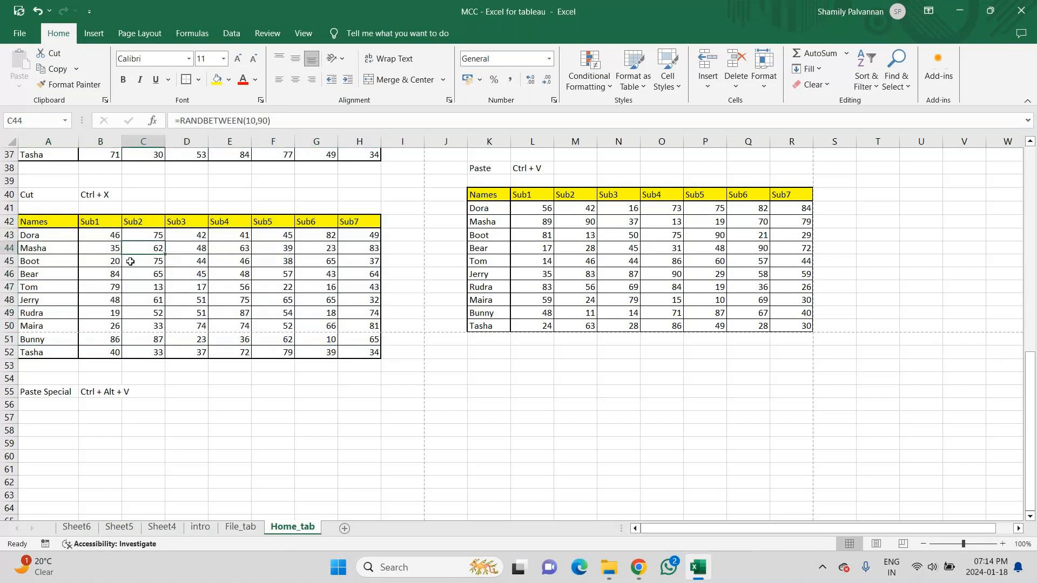
left_click(121, 320)
left_click(281, 296)
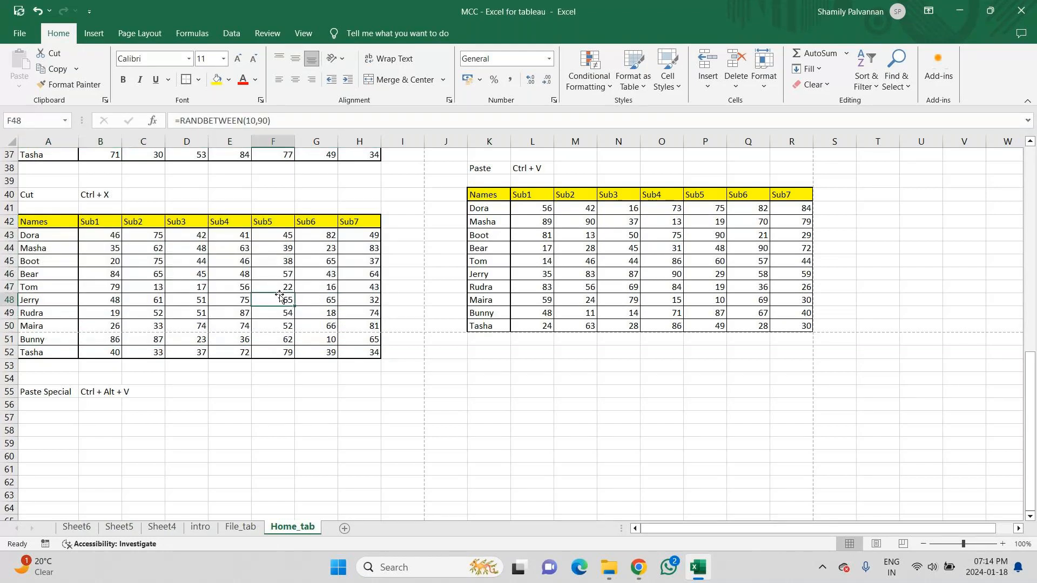
left_click_drag(271, 120, 179, 118)
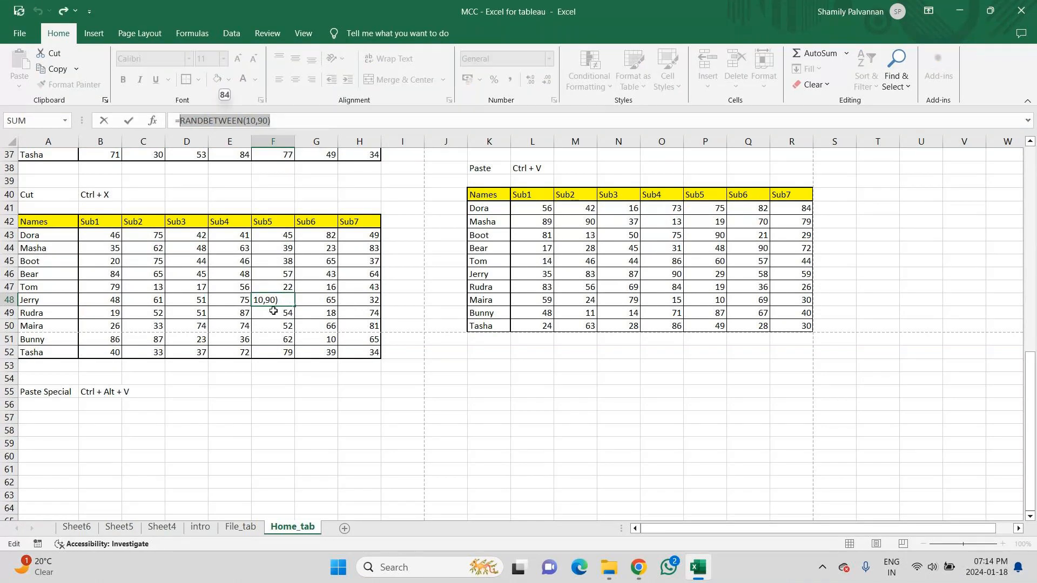
key("Escape")
key("Return")
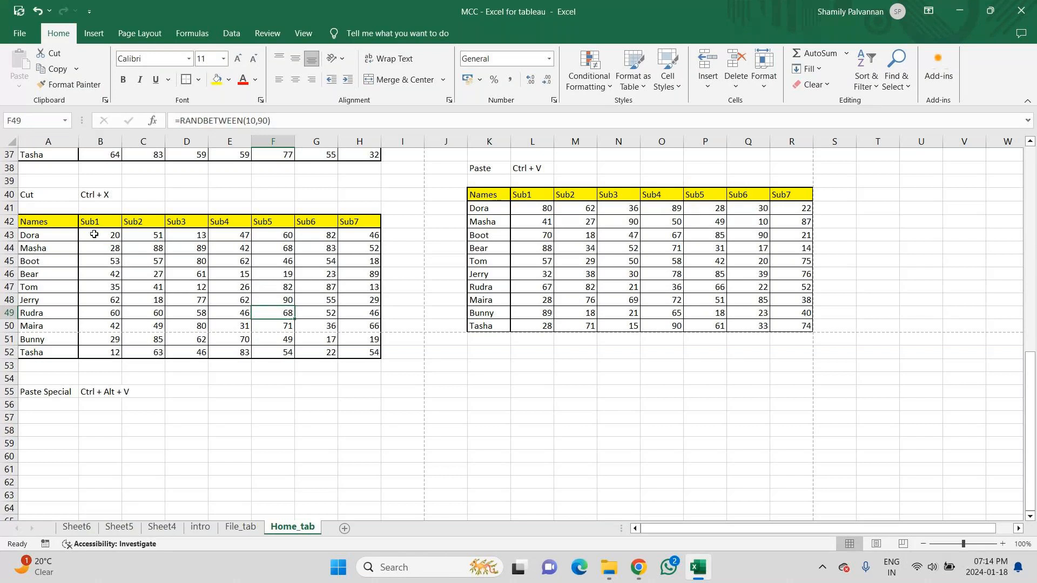
Copy the marks table A42:H52 and paste it starting at cell A58 under the Paste Special label
left_click_drag(46, 219, 347, 352)
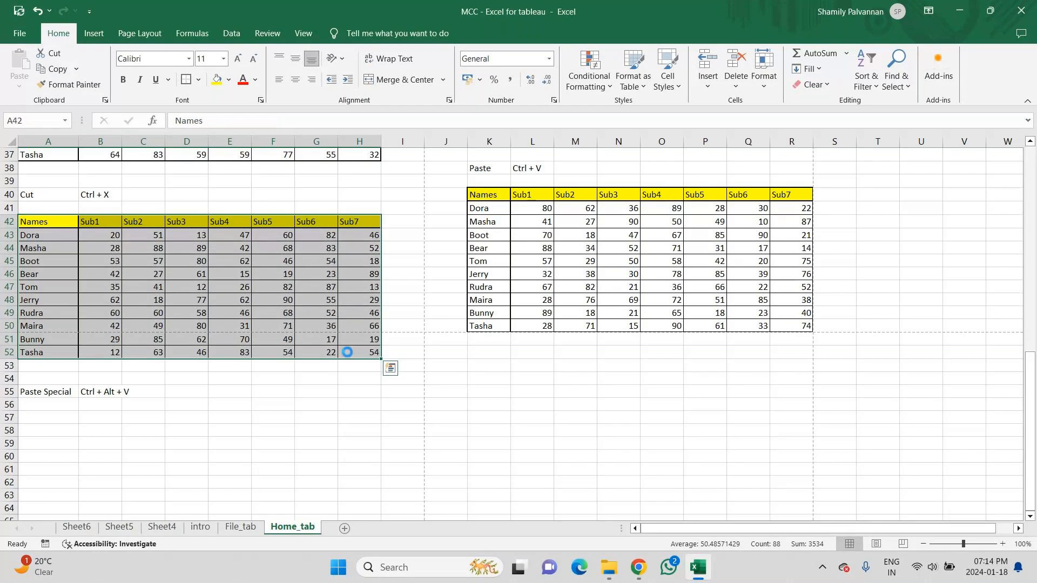
key("ctrl+x")
left_click(46, 431)
key("ctrl+v")
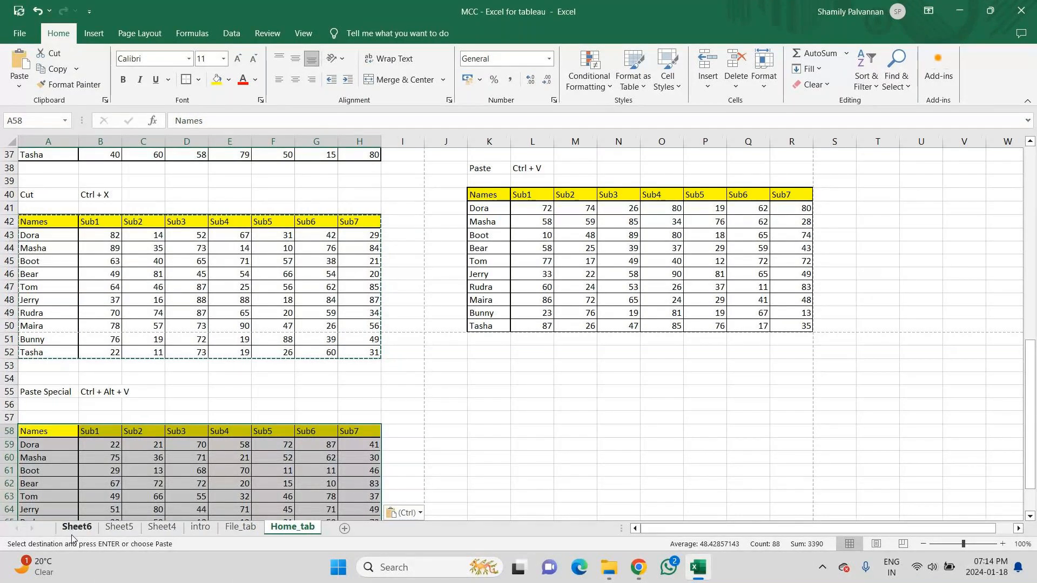
Copy the marks B59:H68 of the new table, without its header row and names column
left_click(49, 484)
key("Down")
key("Down")
key("Down")
key("Down")
key("Down")
key("Down")
key("Down")
key("Down")
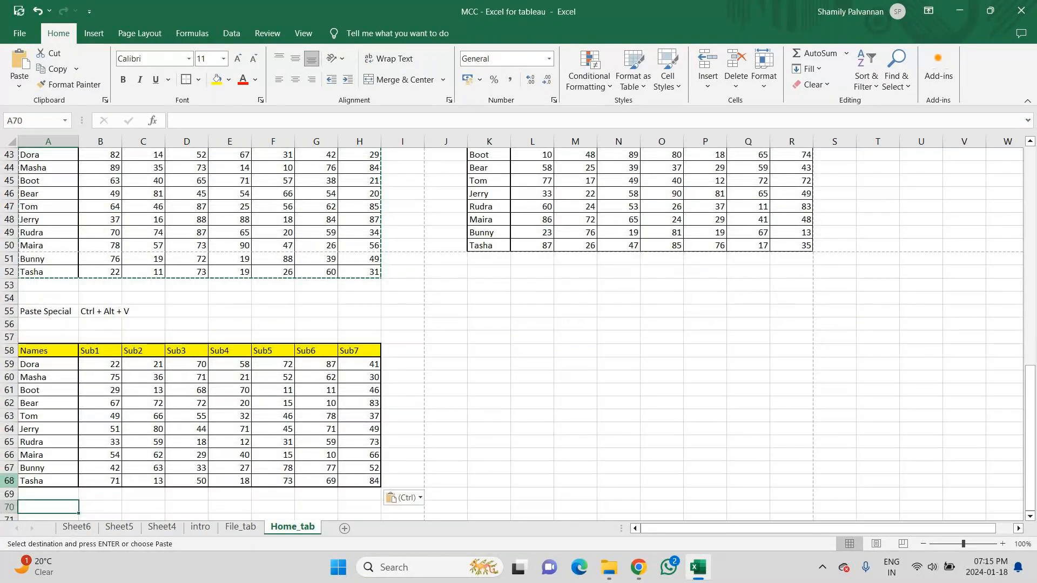
left_click_drag(102, 377, 319, 378)
left_click_drag(108, 364, 352, 475)
key("ctrl+c")
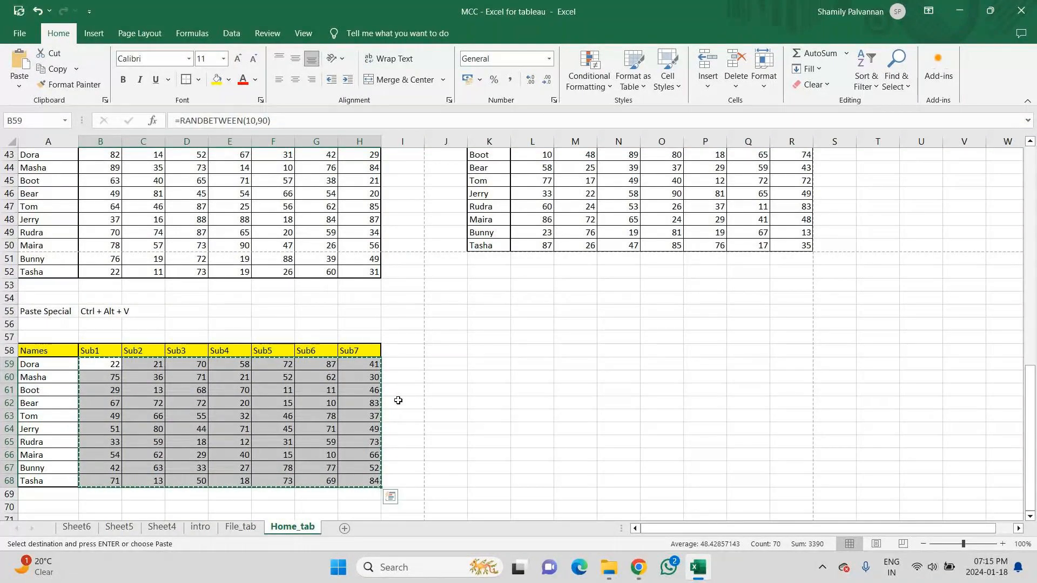
left_click(482, 356)
key("ctrl+v")
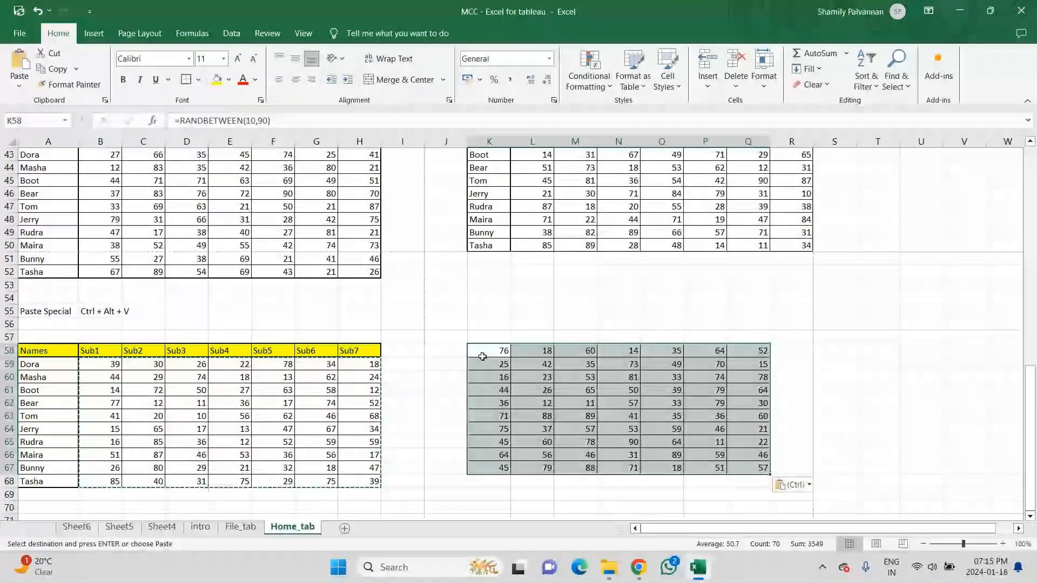
key("ctrl+z")
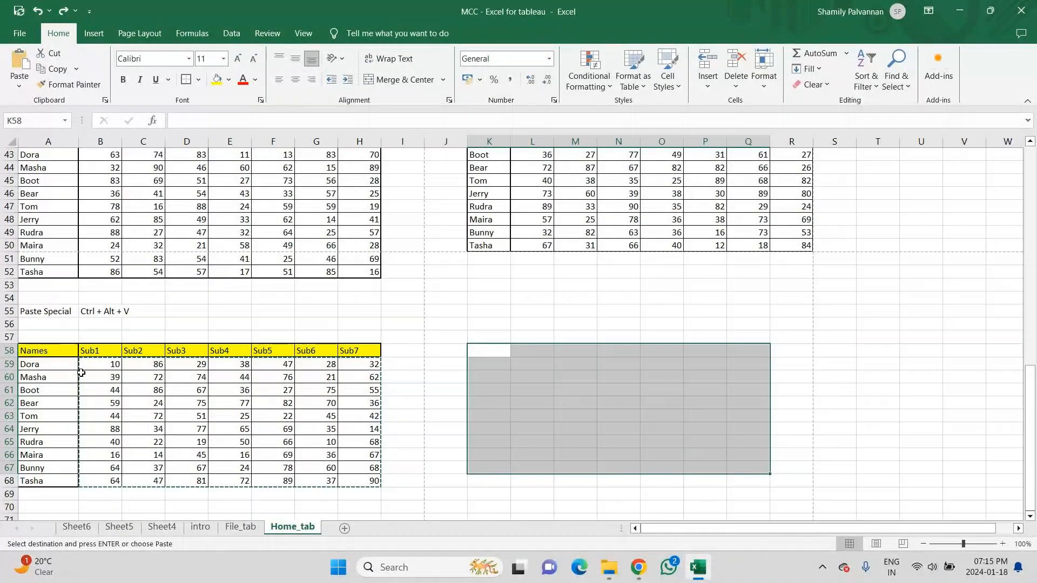
Paste the copied marks as values only over B59:H68, replacing the RANDBETWEEN formulas
left_click_drag(82, 376, 236, 364)
left_click(139, 414)
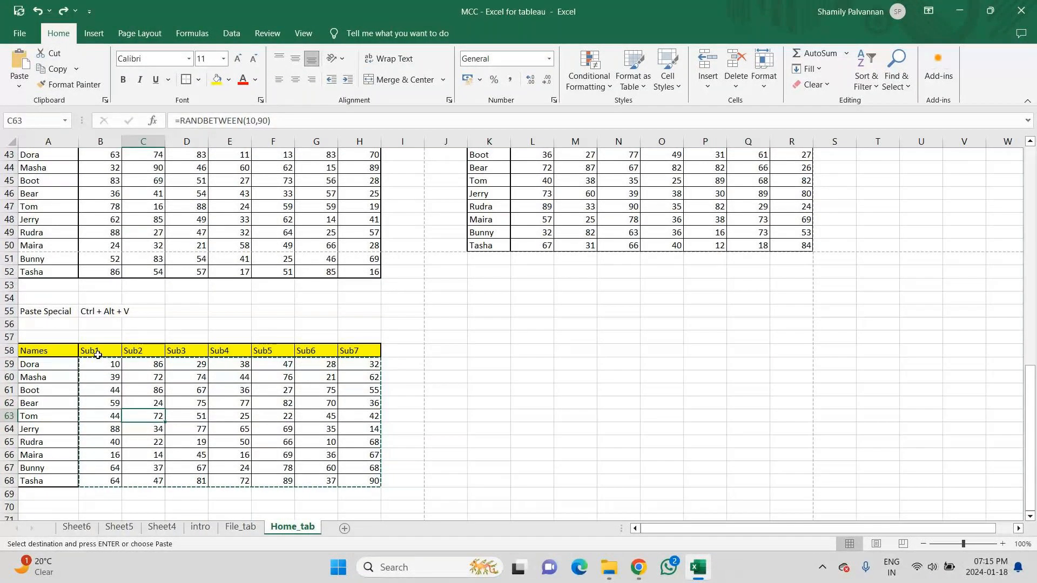
left_click_drag(98, 362, 348, 483)
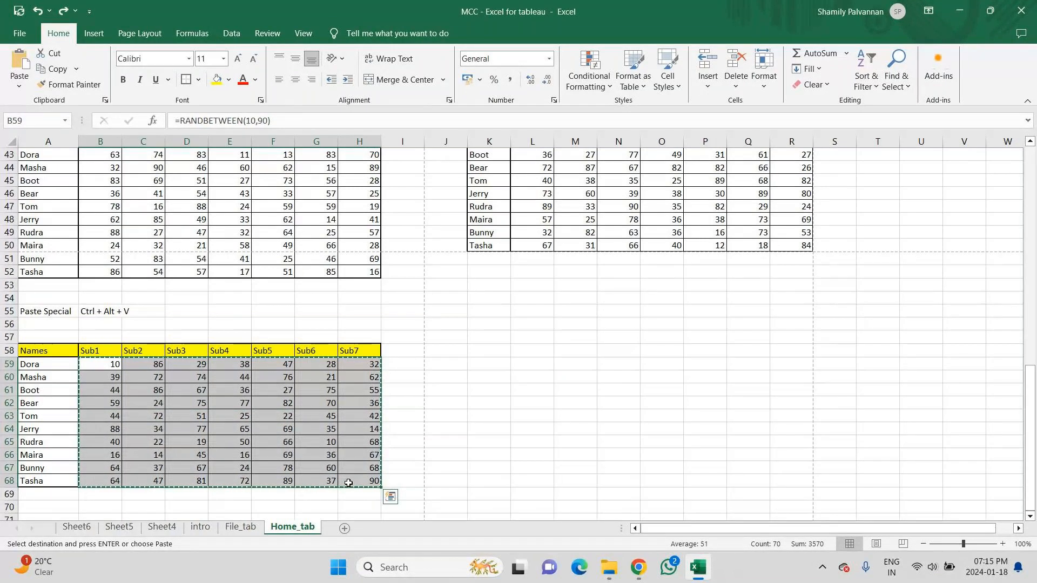
left_click(20, 88)
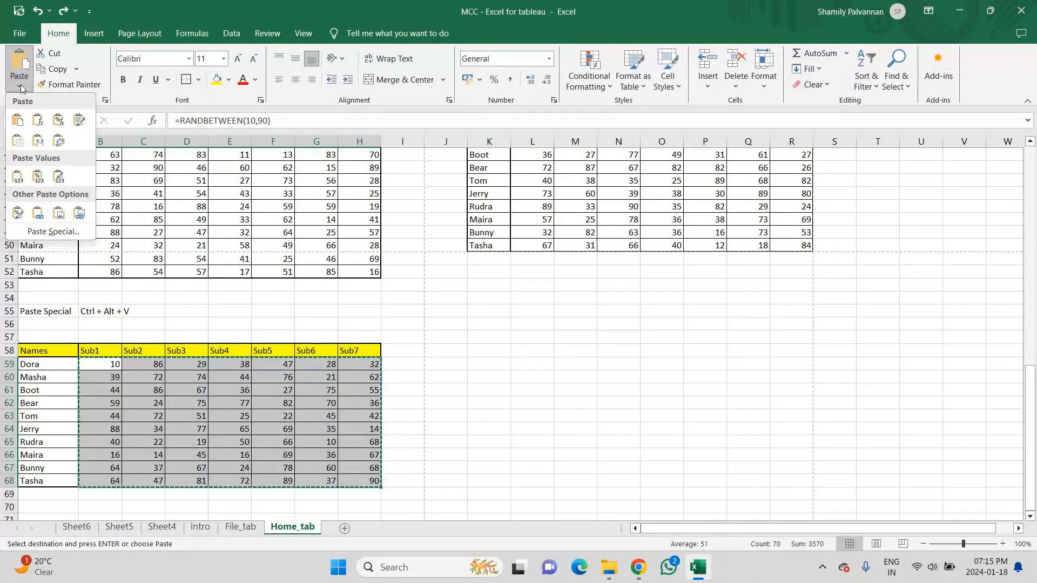
left_click(18, 178)
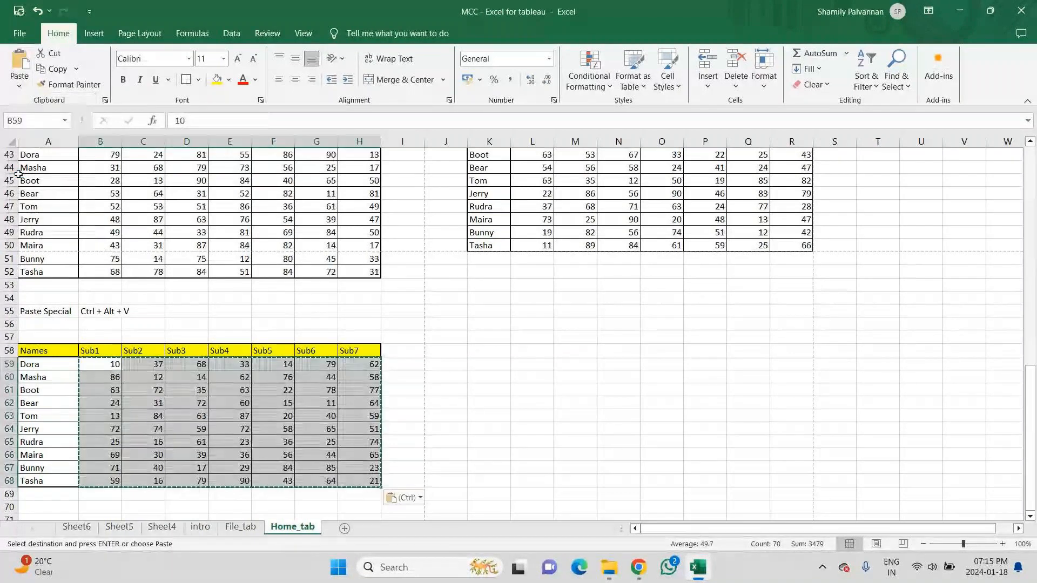
End the copy mode and check whether individual marks cells in B59:H68 hold fixed values or formulas
left_click(145, 406)
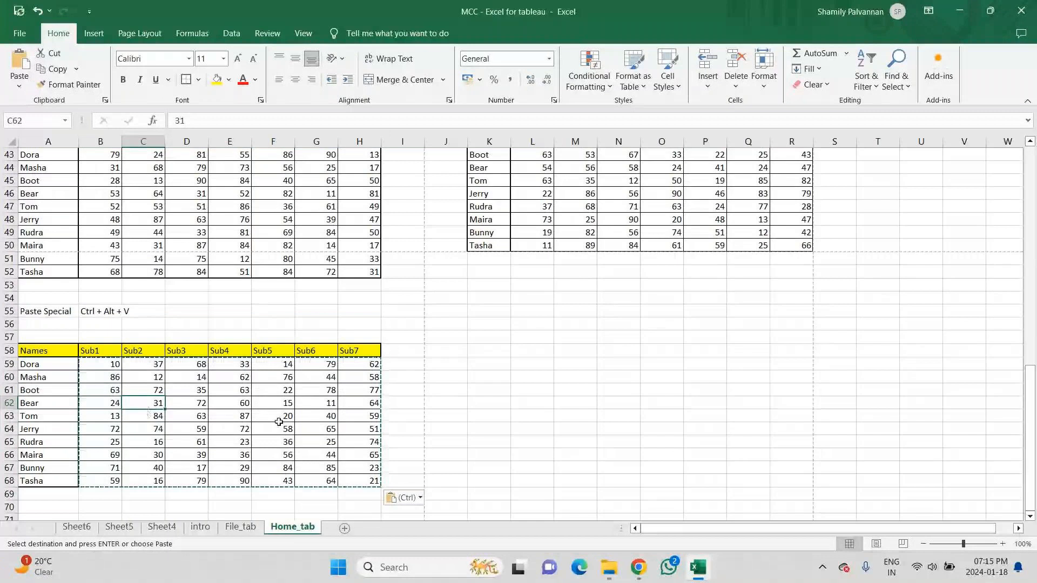
left_click(97, 366)
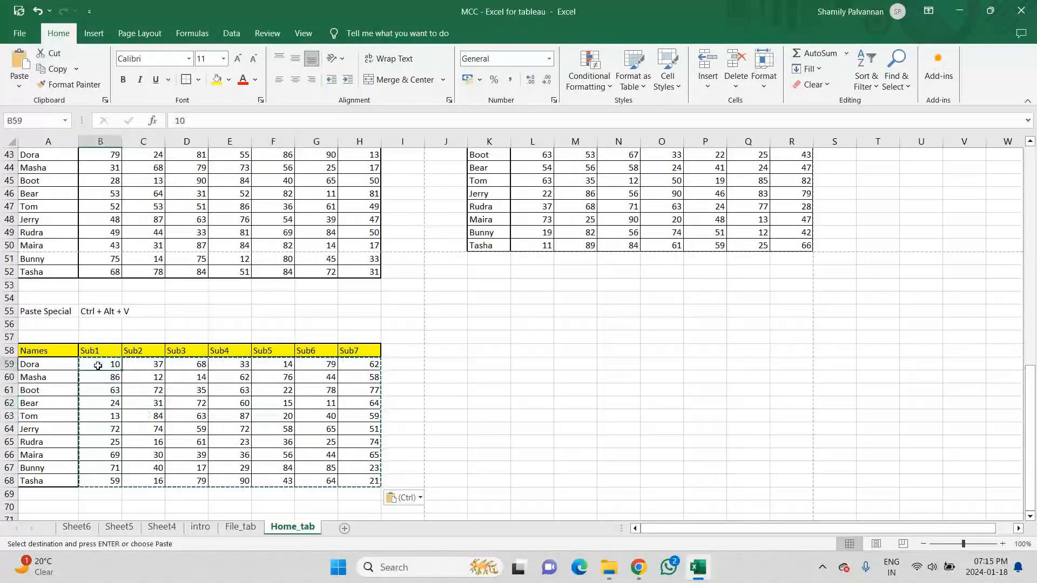
key("Return")
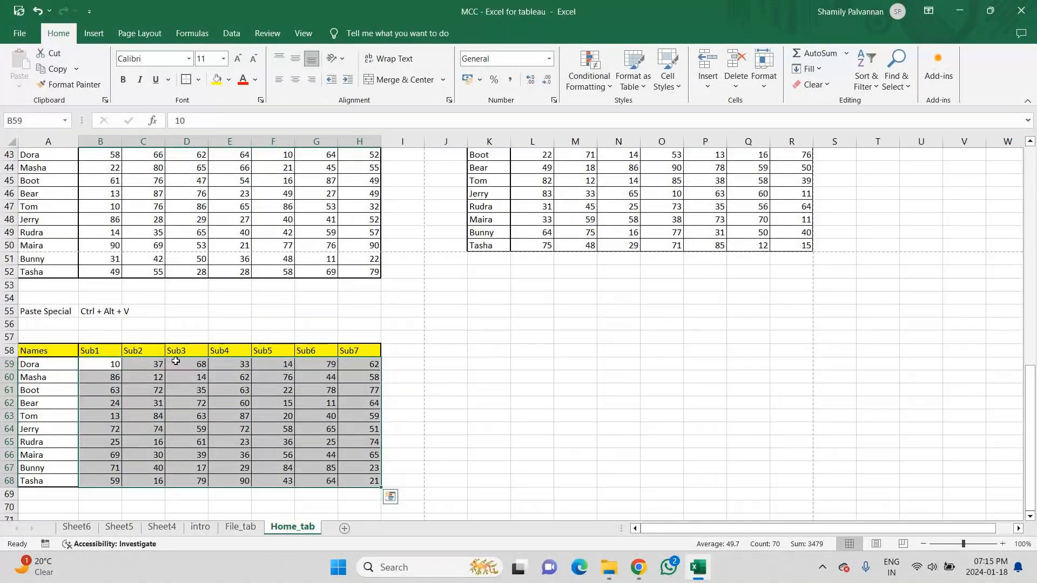
left_click(230, 403)
left_click(235, 415)
key("Down")
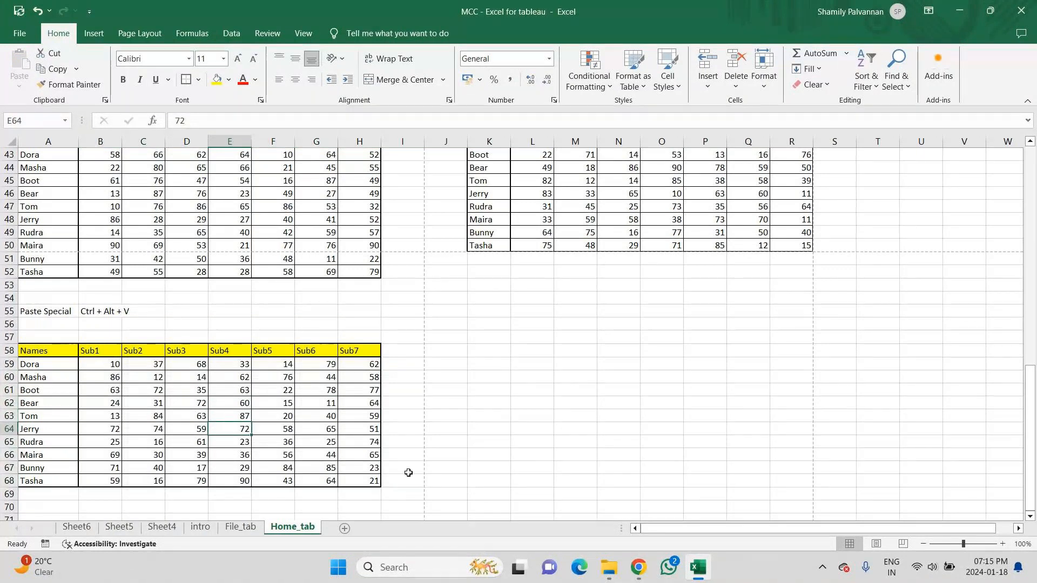
Copy the two marks in B46:C46 of the formula table and paste them into the empty cells starting at M54
left_click(551, 246)
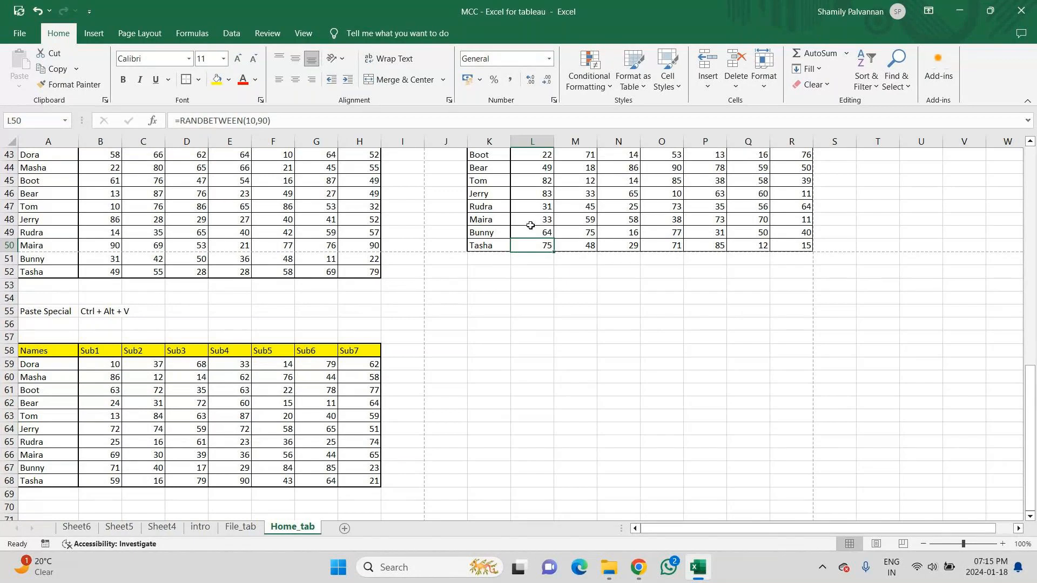
left_click_drag(101, 193, 154, 193)
key("ctrl+c")
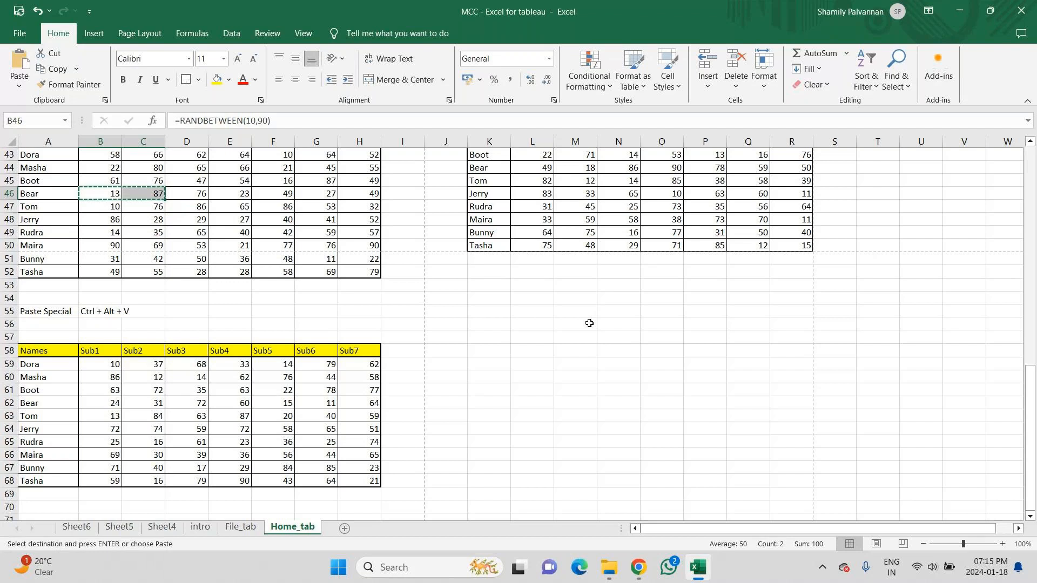
left_click(555, 295)
key("ctrl+v")
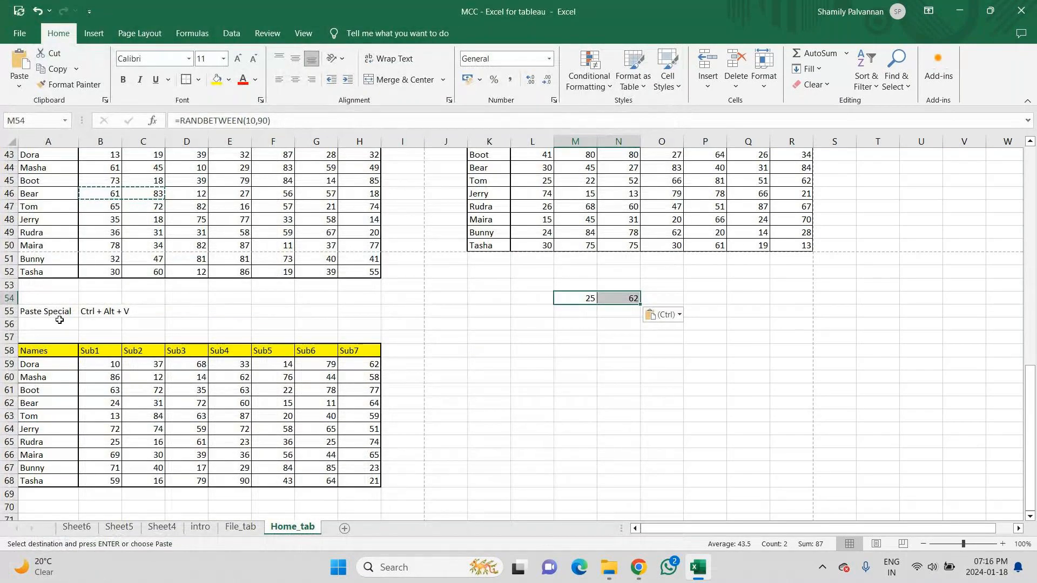
Enter the label "copied data and pasted aas values" in cell A57 above the values-only table
left_click(48, 336)
type("cop")
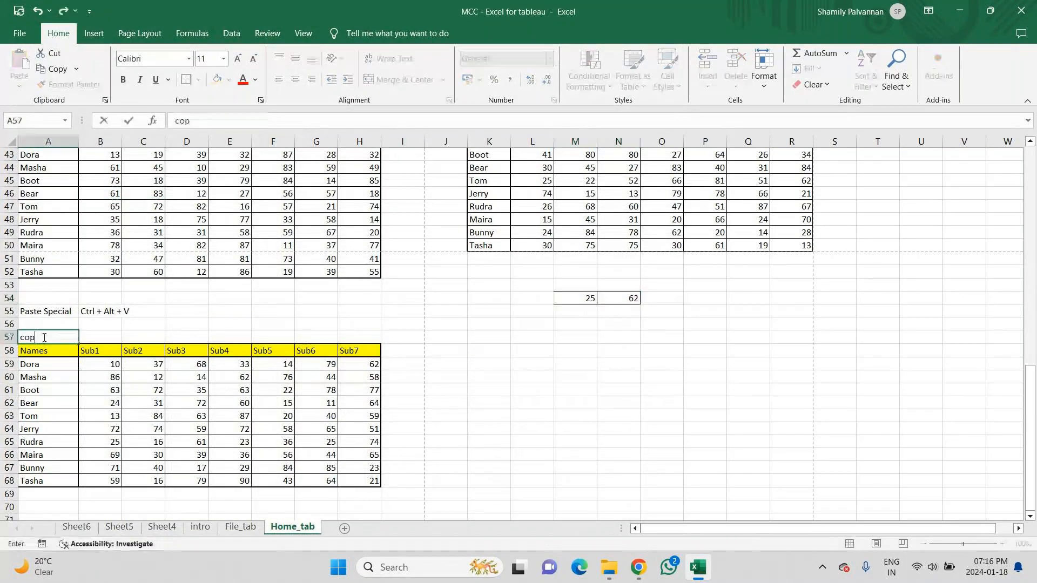
type("ied data and past")
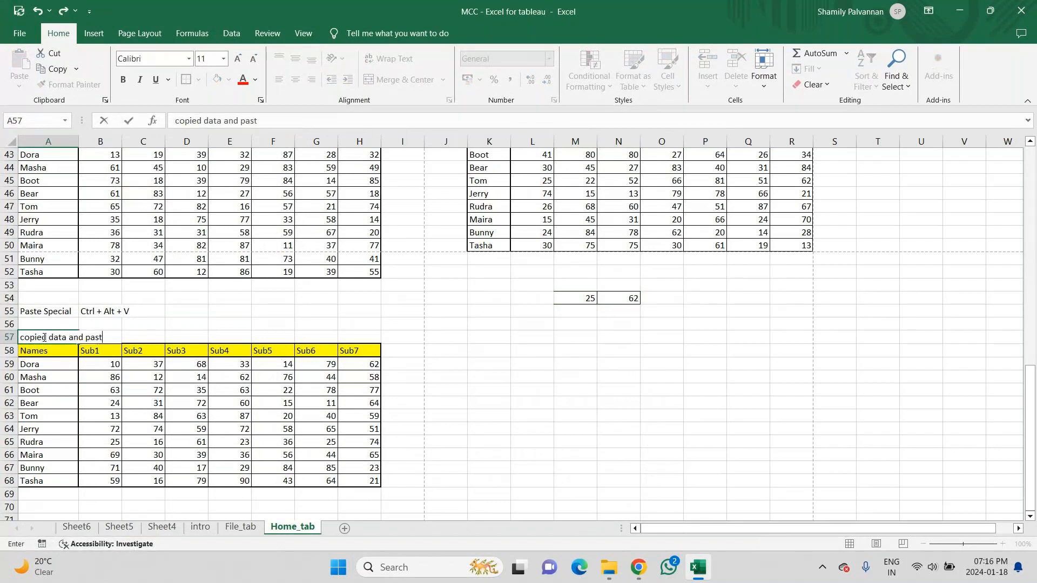
type("ed aas value")
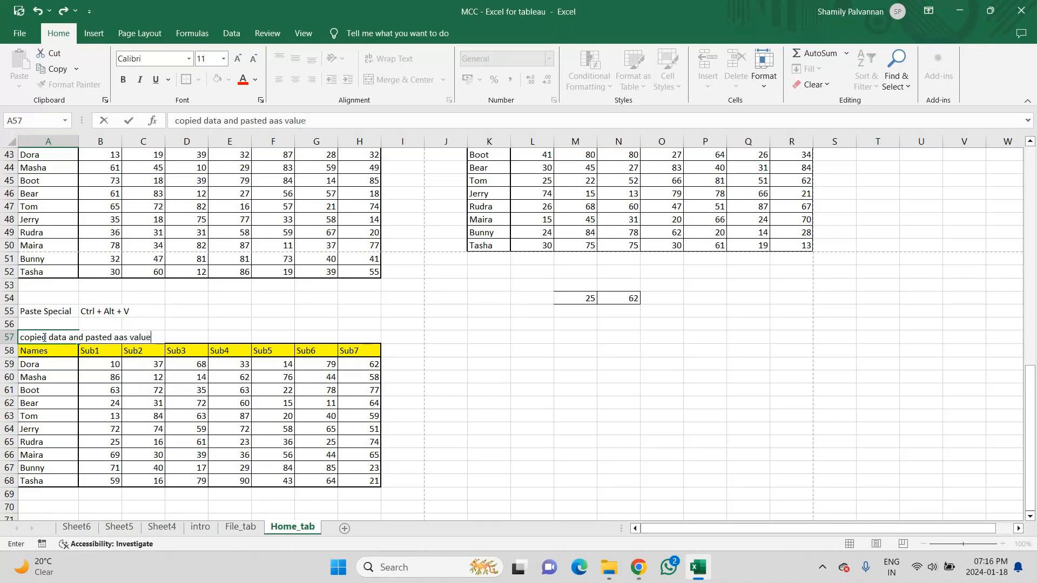
type("s")
key("Return")
Correct the typo in the A57 label so it reads "copied data and pasted as values"
key("Down")
key("Down")
key("Down")
key("Down")
key("Down")
key("Down")
key("Down")
key("Down")
key("Down")
key("Down")
key("Down")
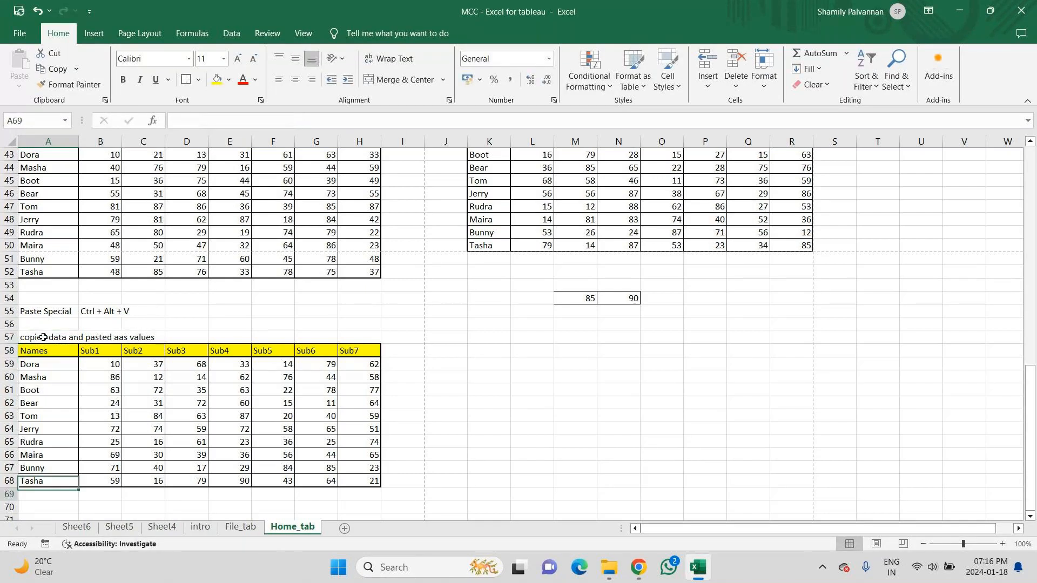
key("Down")
key("Down")
key("Down")
key("Down")
key("Down")
left_click(117, 287)
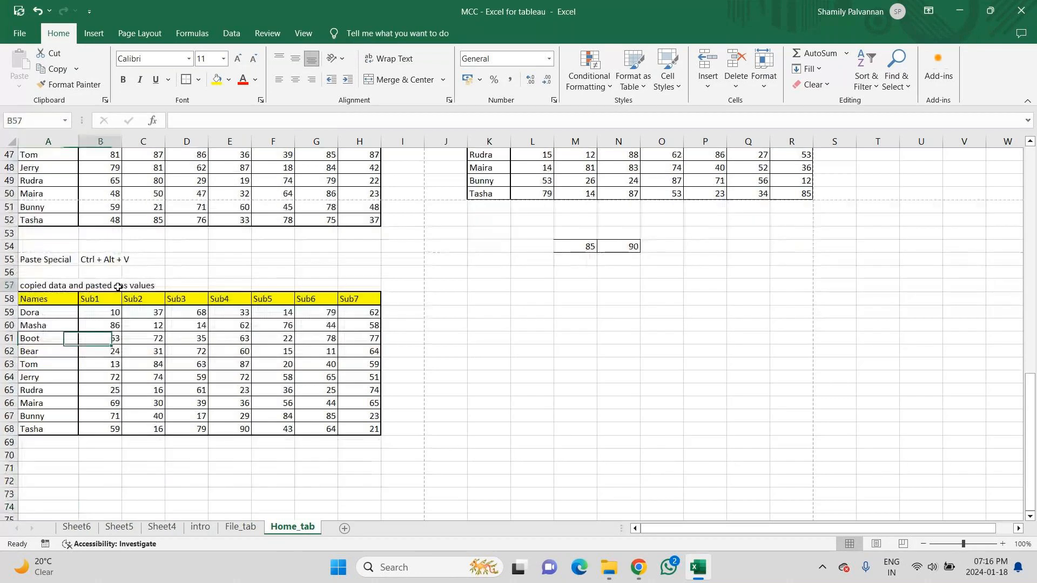
key("Left")
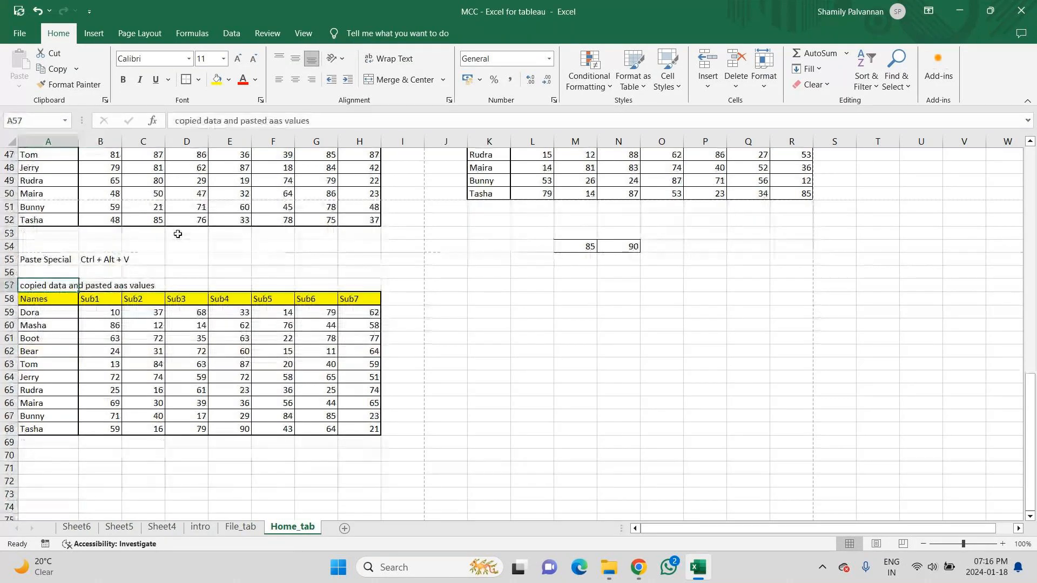
left_click(279, 121)
key("BackSpace")
key("Return")
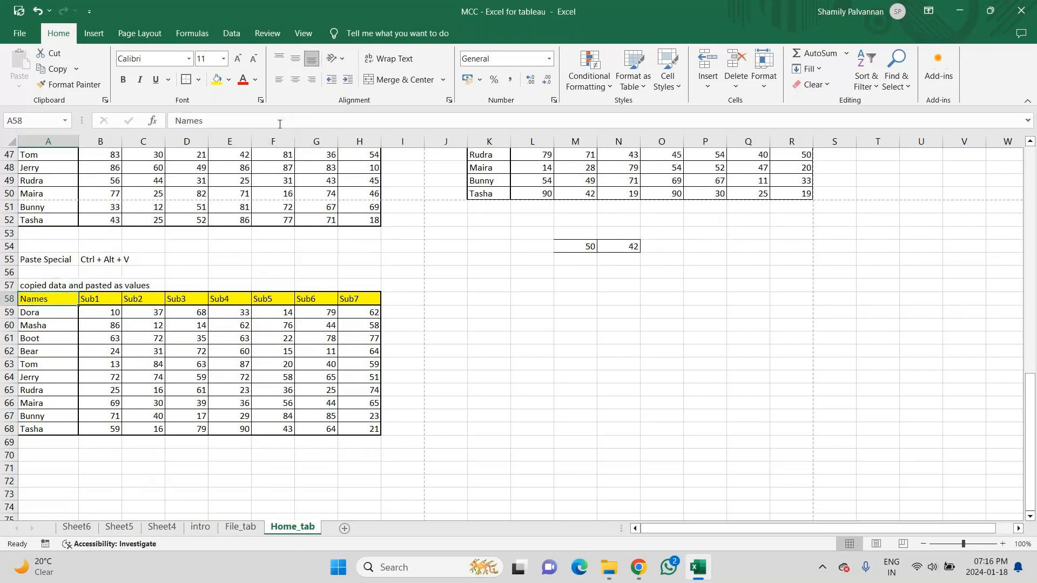
Copy the table A58:H68 and paste it as values and number formatting starting at K58
left_click_drag(78, 295, 332, 391)
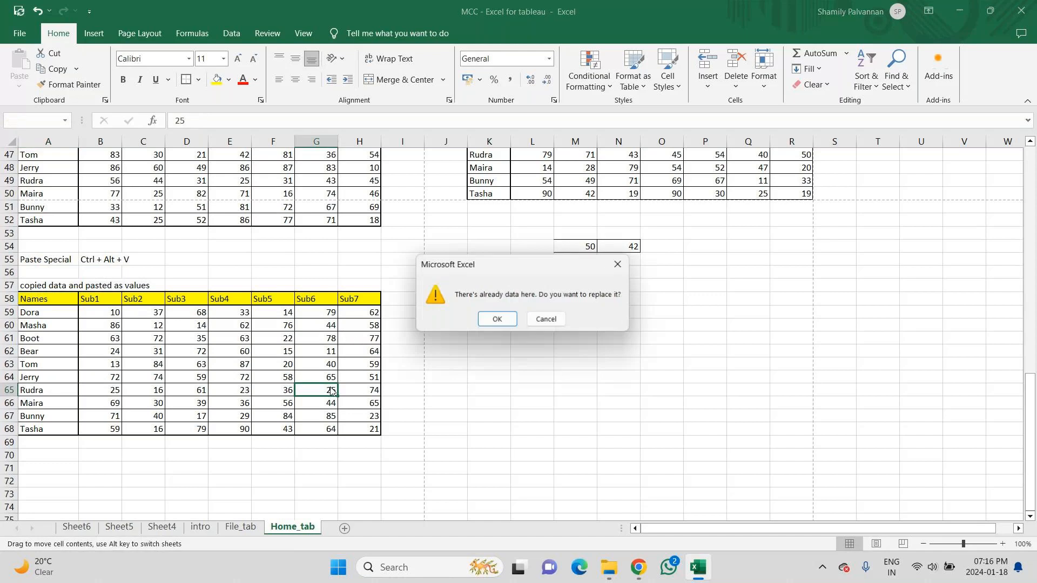
left_click(618, 266)
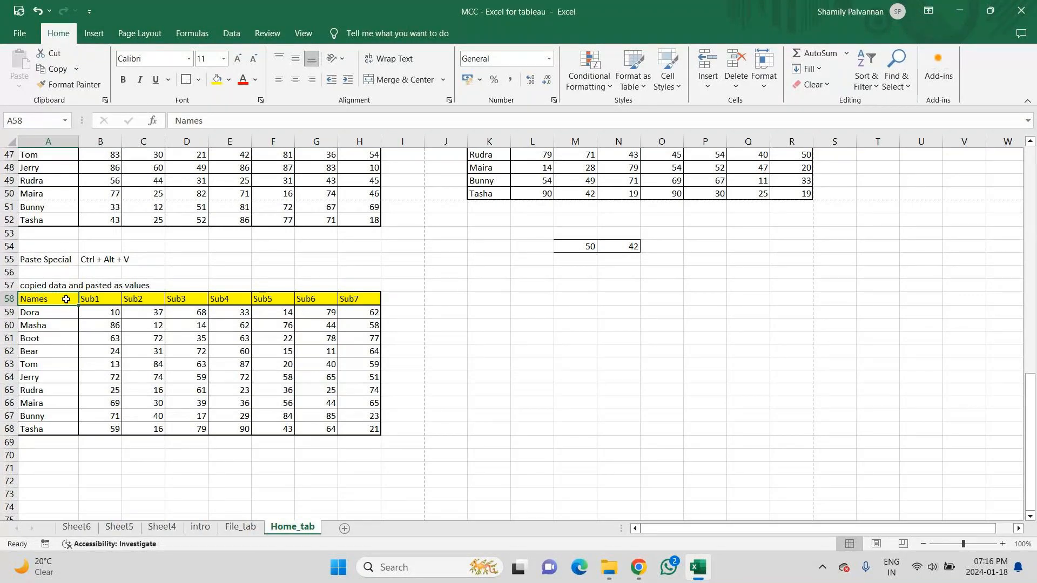
left_click_drag(66, 300, 355, 433)
key("ctrl+c")
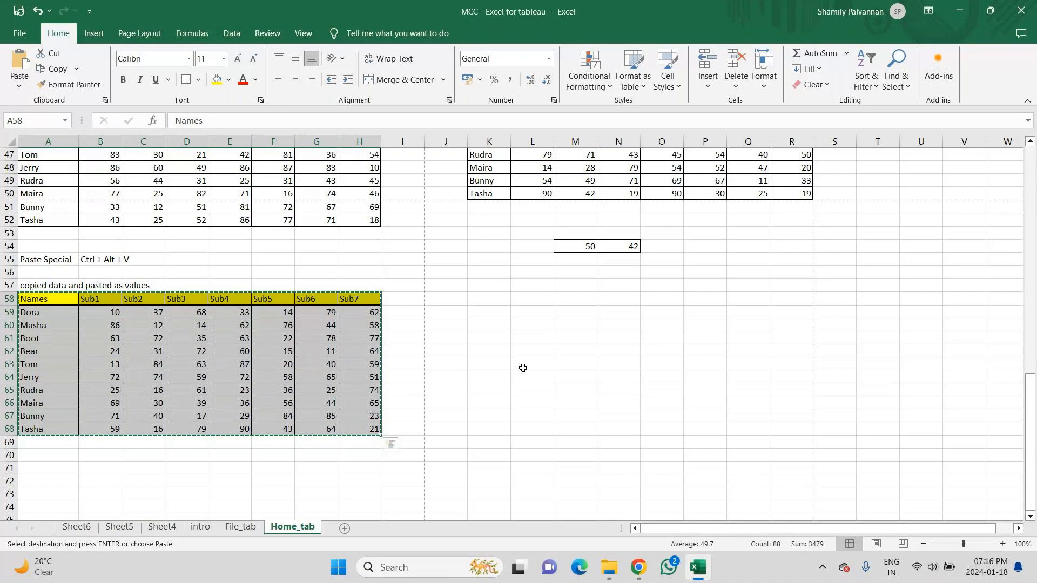
left_click(488, 299)
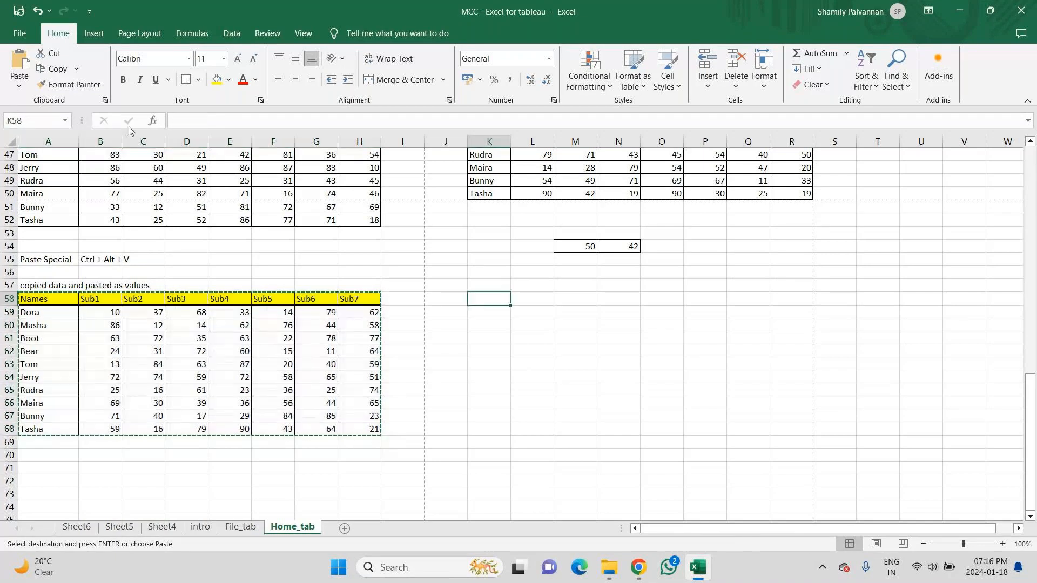
left_click(19, 86)
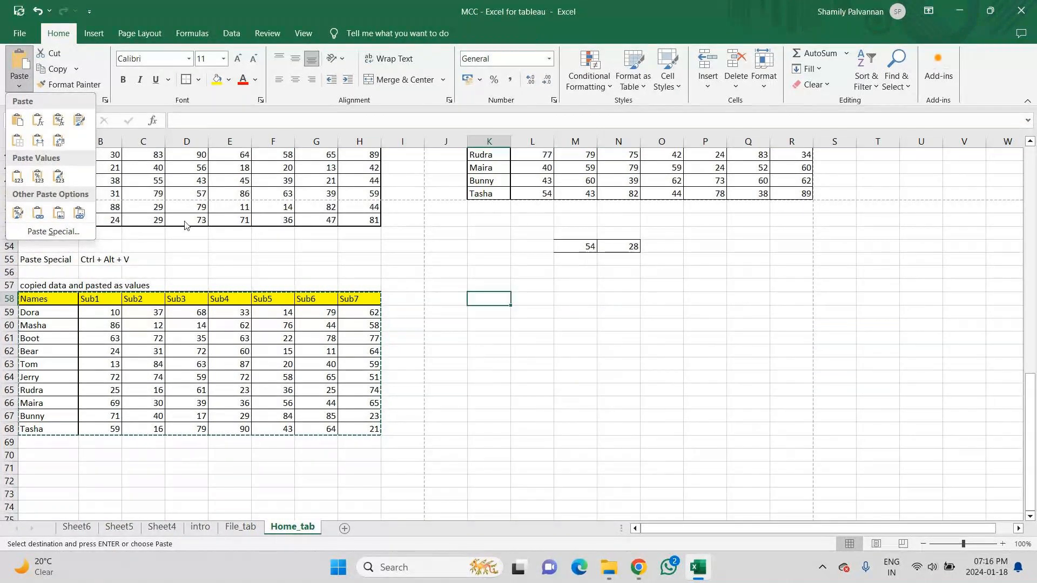
left_click(38, 178)
Label the pasted copy by entering "only values and format(default)" in cell K56
left_click(483, 276)
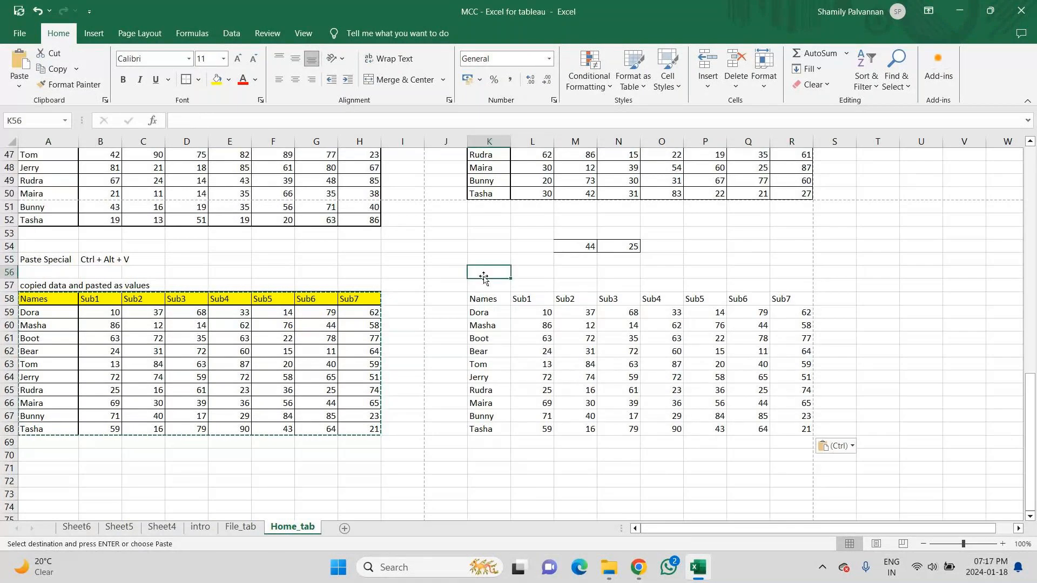
type("only")
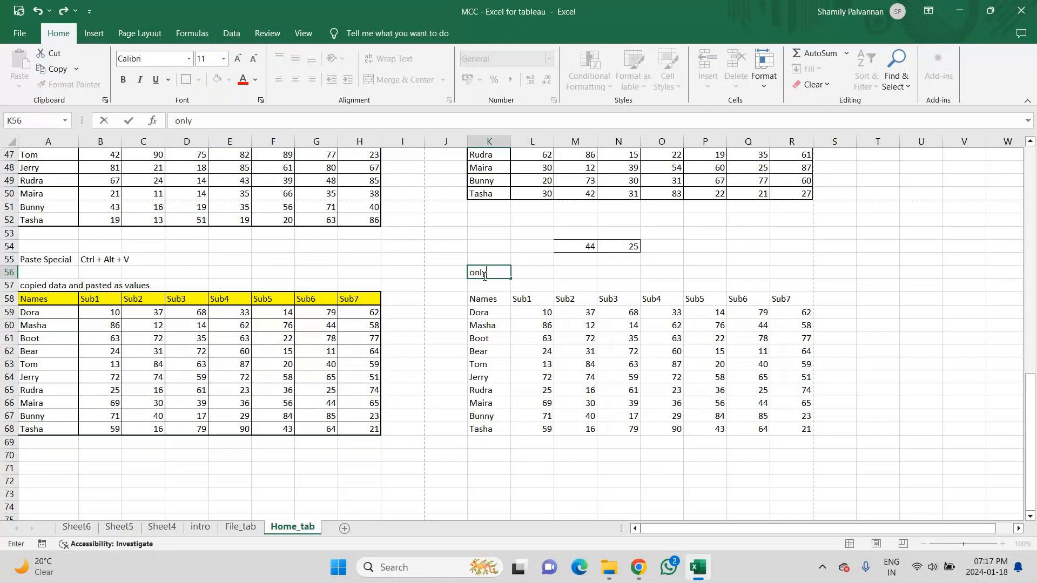
type(" values and format")
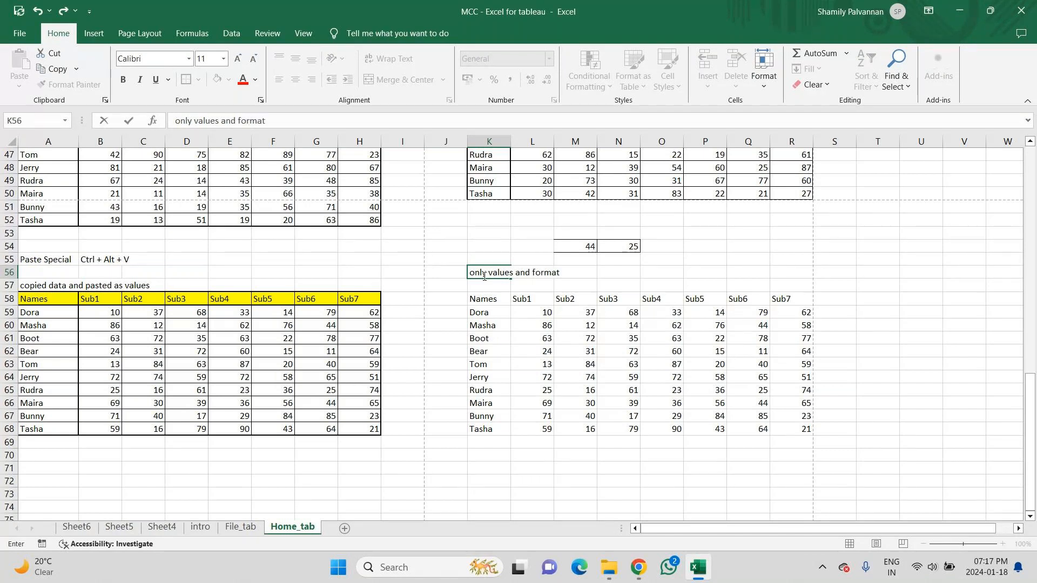
type("(default")
key("Return")
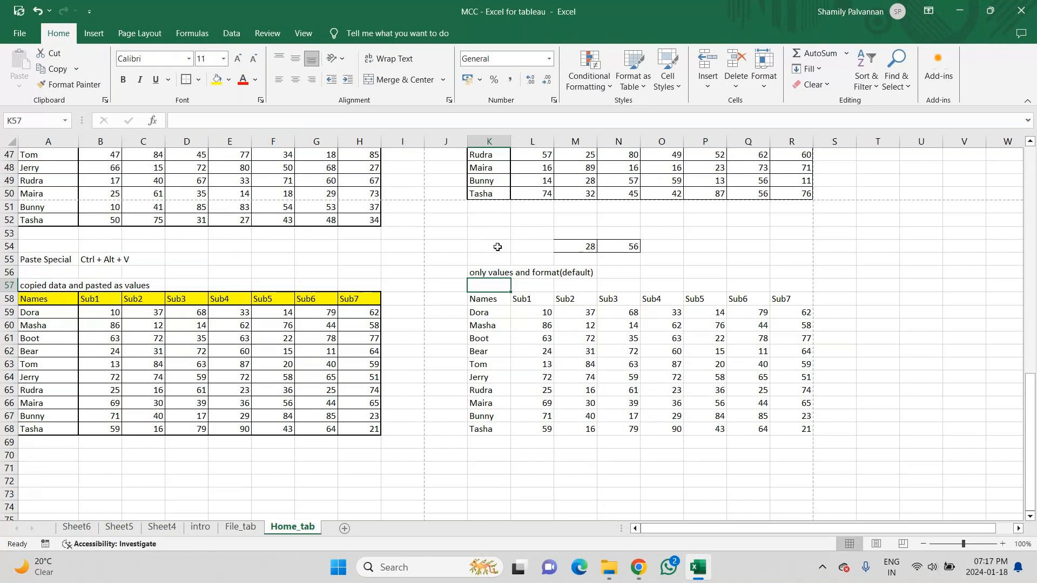
Set the font of the header row A58:H58 to Blackadder ITC
left_click_drag(22, 308, 358, 427)
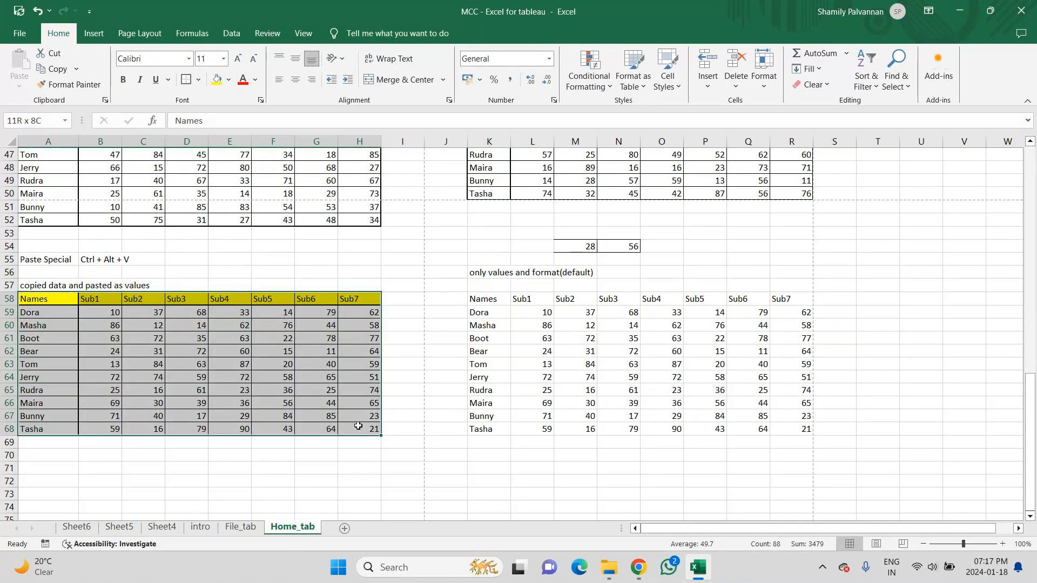
left_click(100, 377)
left_click(33, 294)
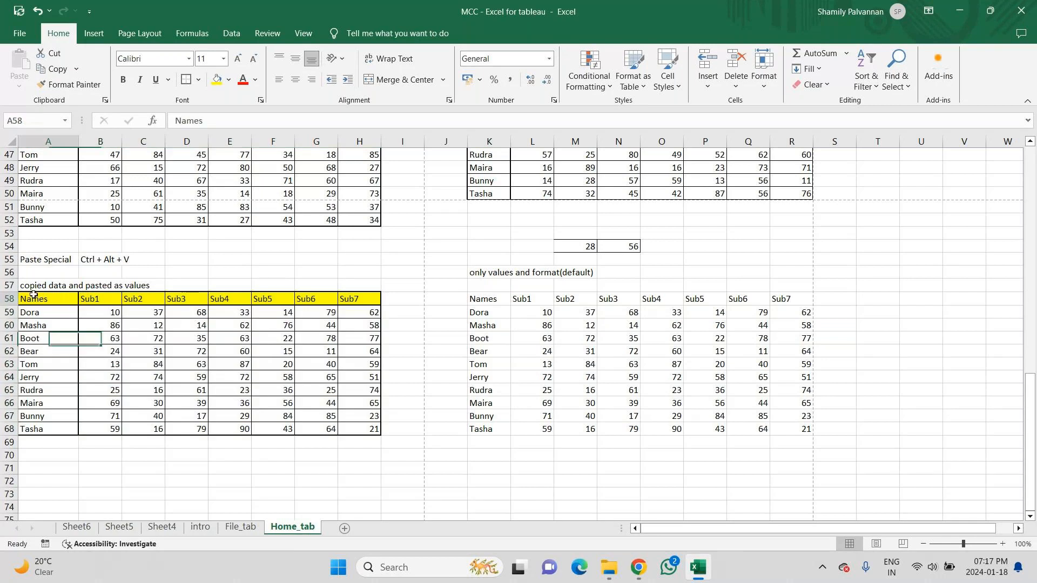
left_click_drag(34, 294, 365, 302)
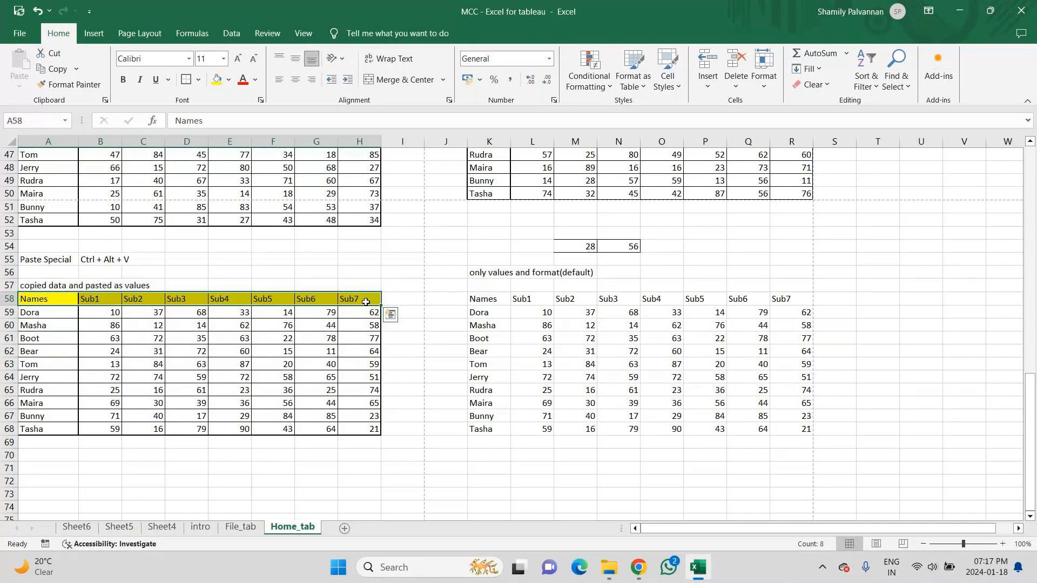
left_click(188, 58)
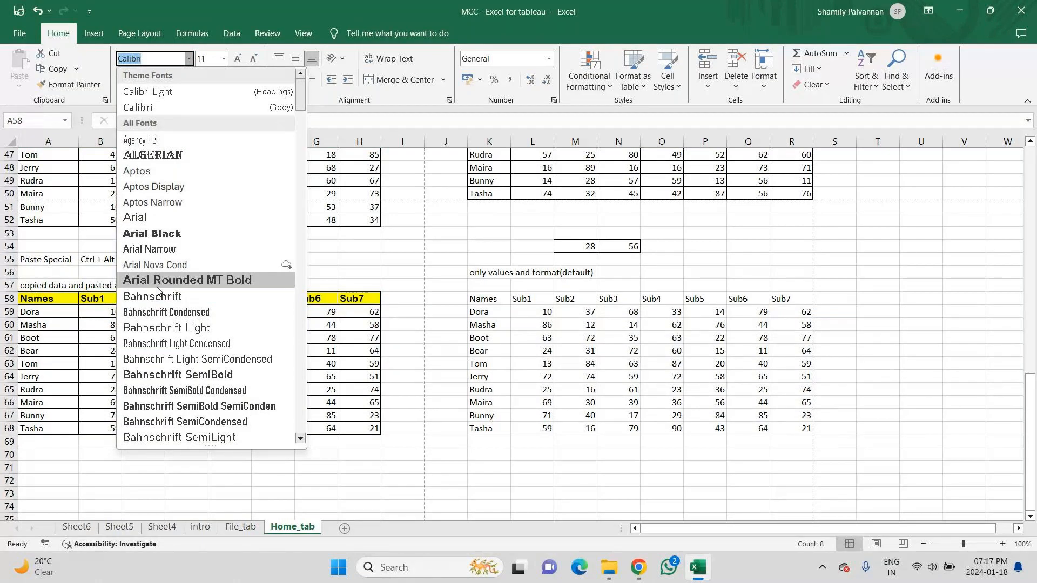
left_click(301, 439)
left_click(301, 439)
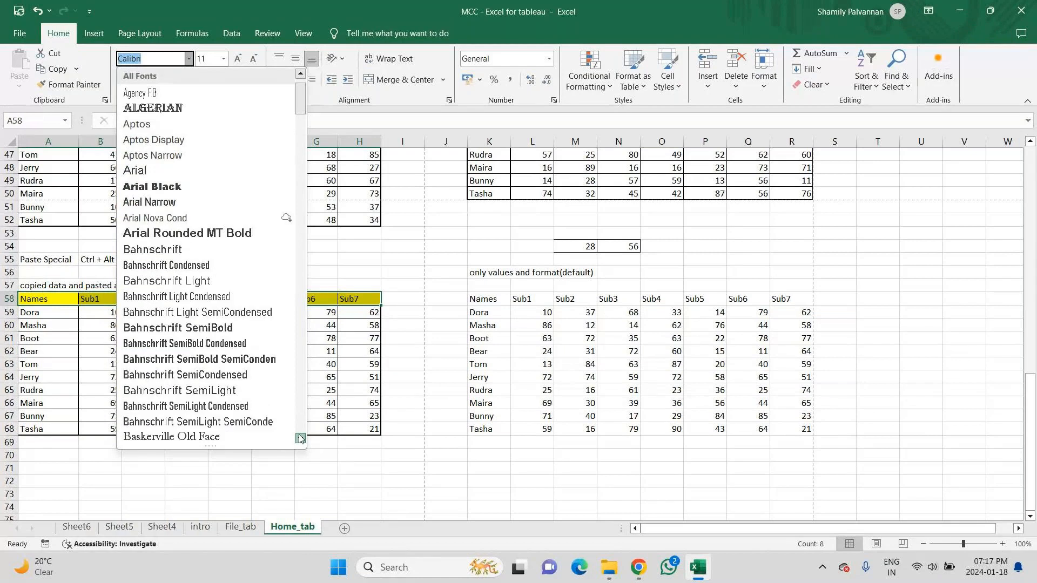
left_click(301, 438)
left_click(301, 438)
left_click(301, 439)
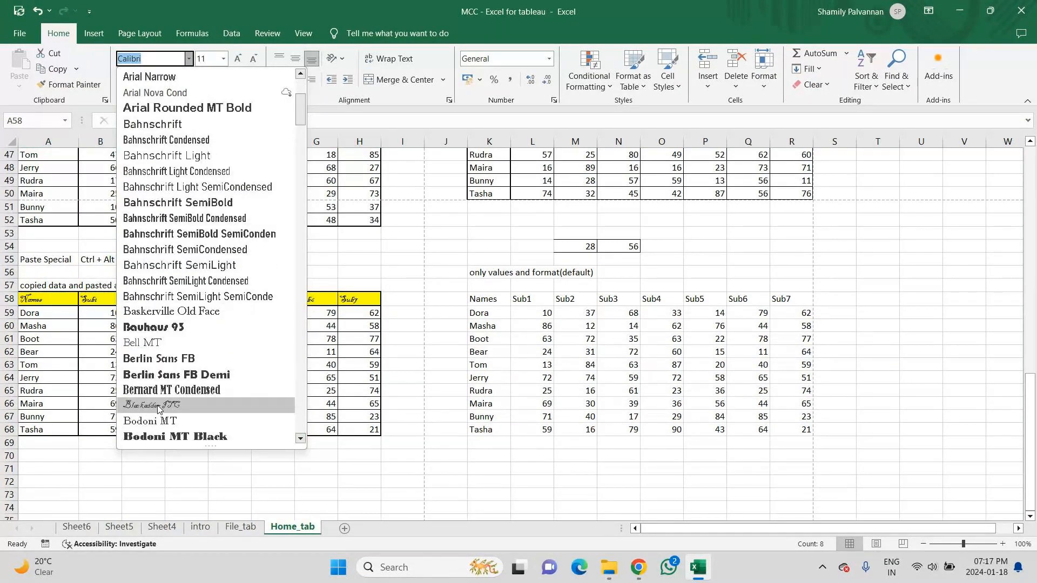
left_click(159, 406)
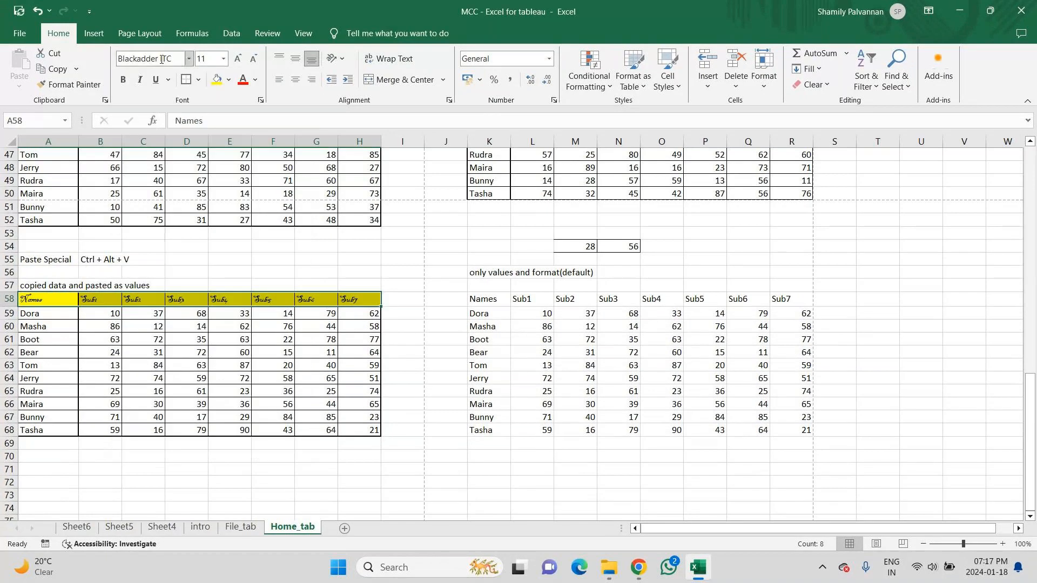
Set the header row A58:H58 to font size 14 and make it bold
left_click(223, 59)
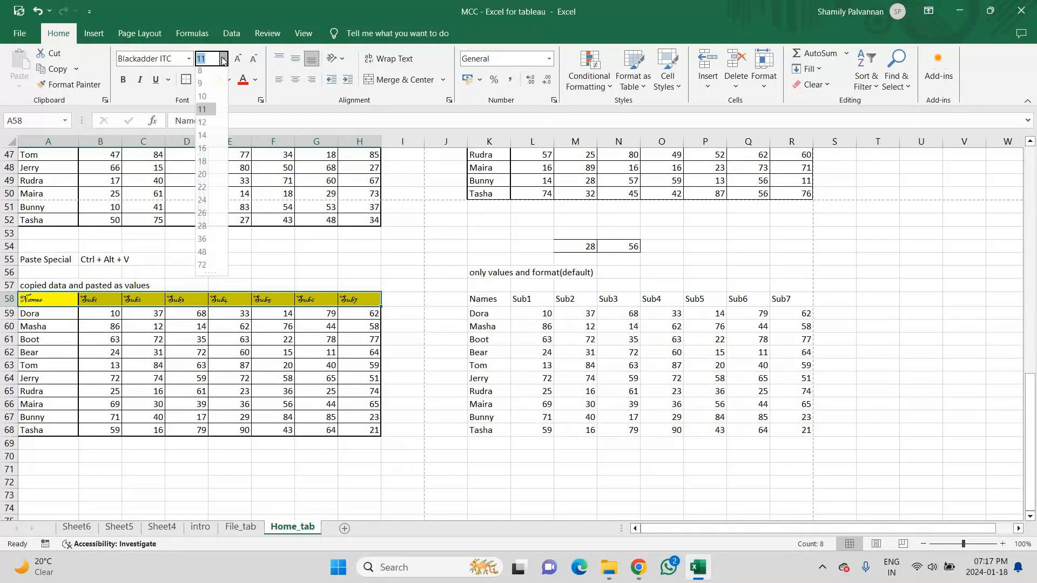
left_click(203, 135)
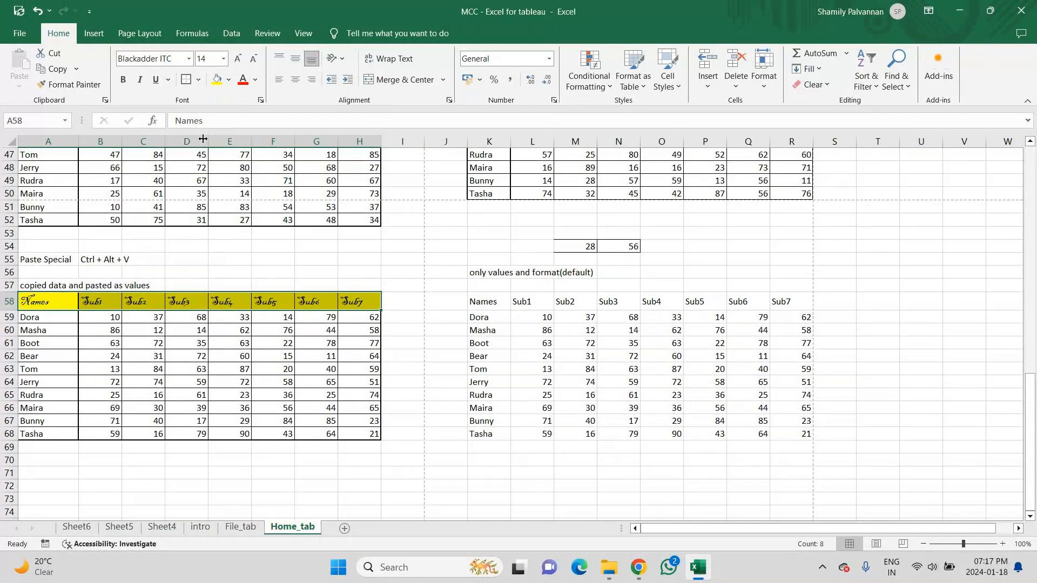
left_click(124, 81)
Set the font of the names column A59:A68, below the header, to Algerian
left_click(50, 318)
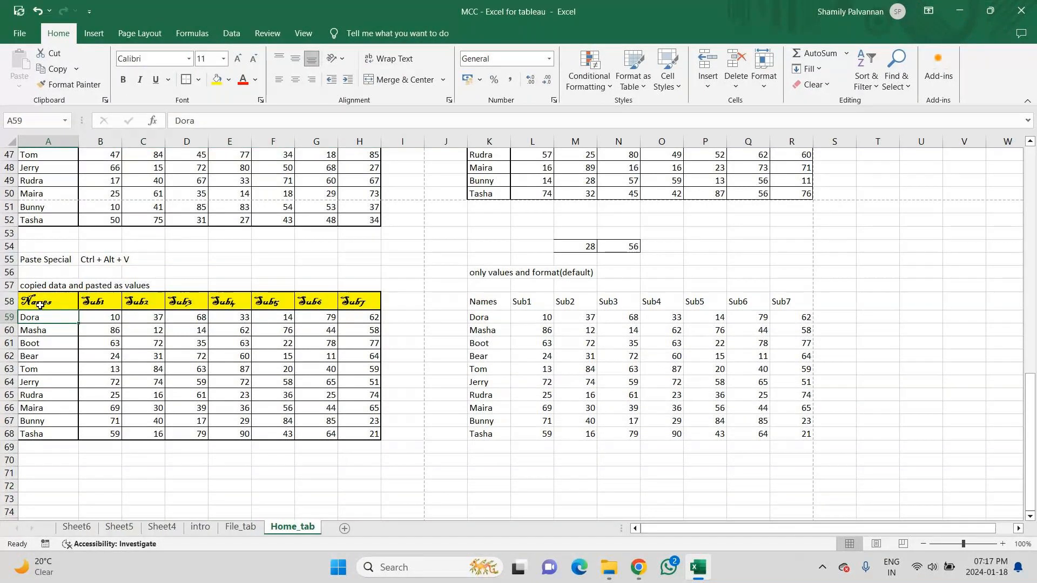
left_click_drag(38, 323, 43, 408)
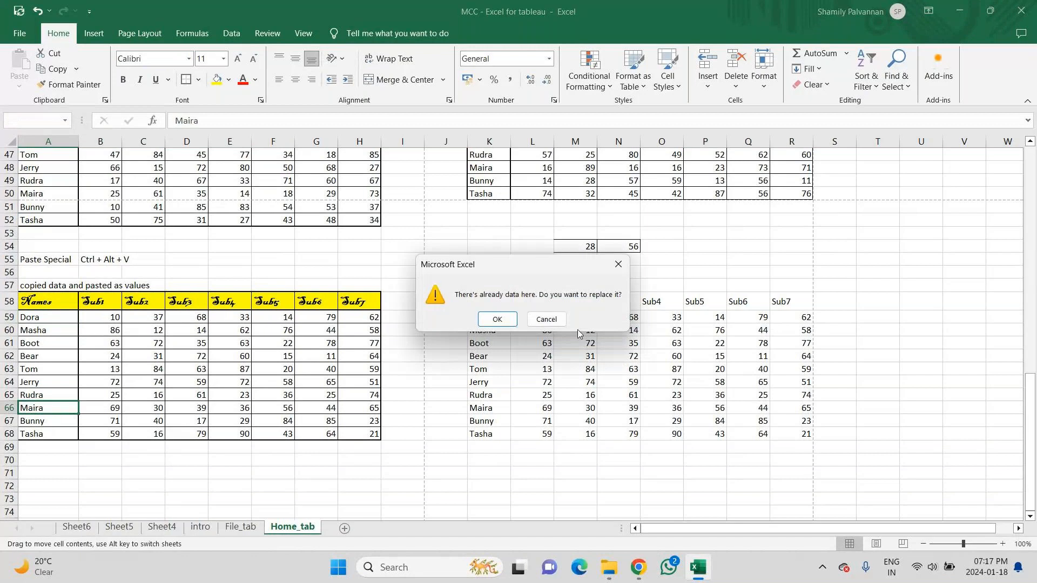
left_click(546, 319)
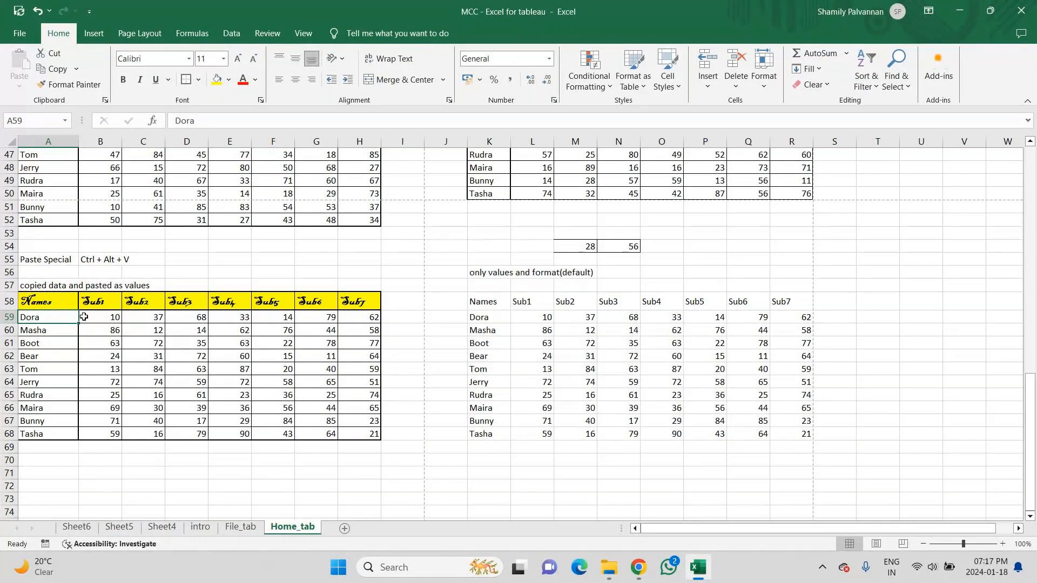
left_click_drag(71, 317, 71, 434)
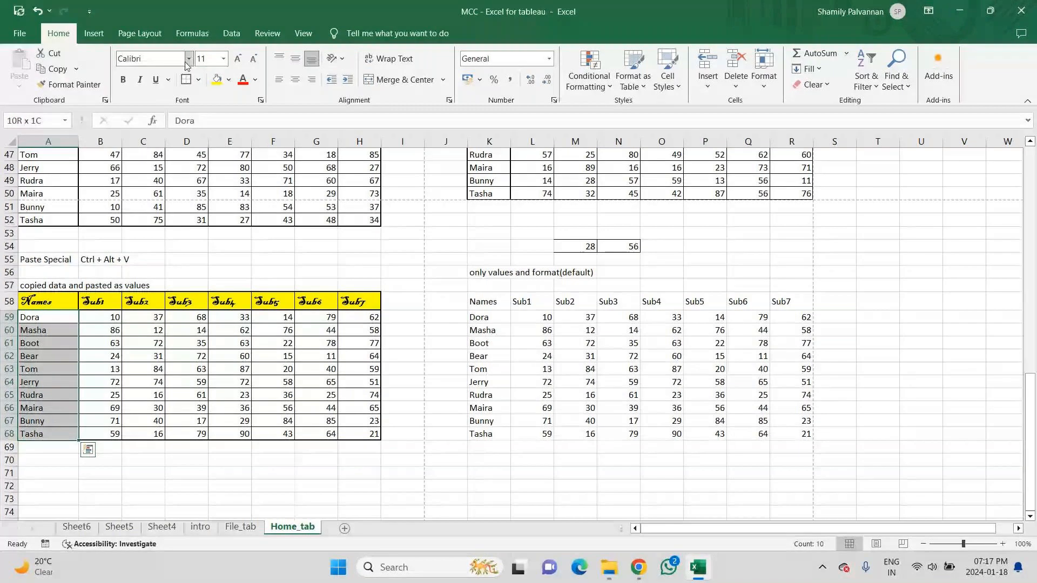
left_click(188, 58)
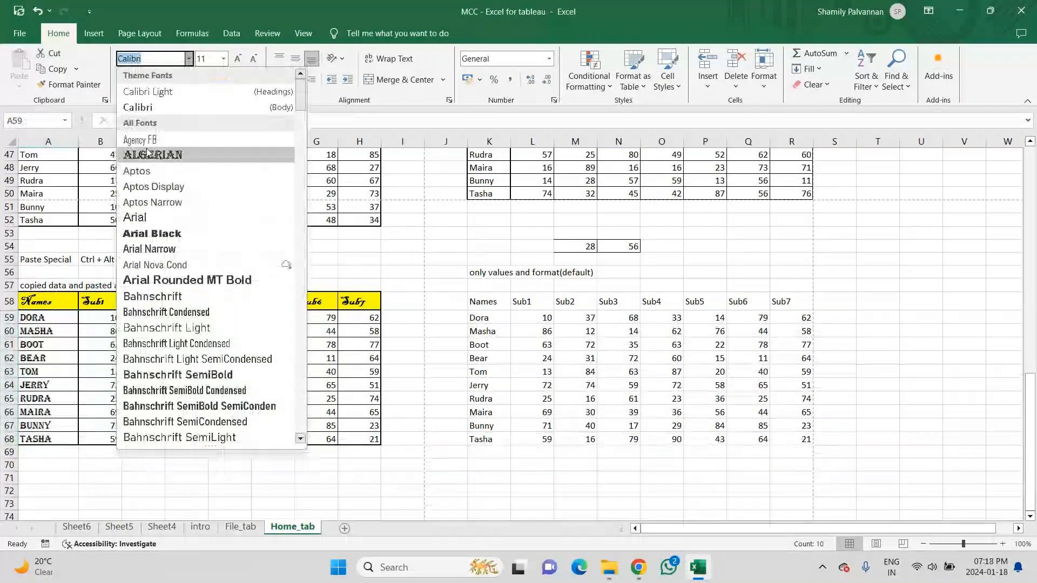
left_click(146, 154)
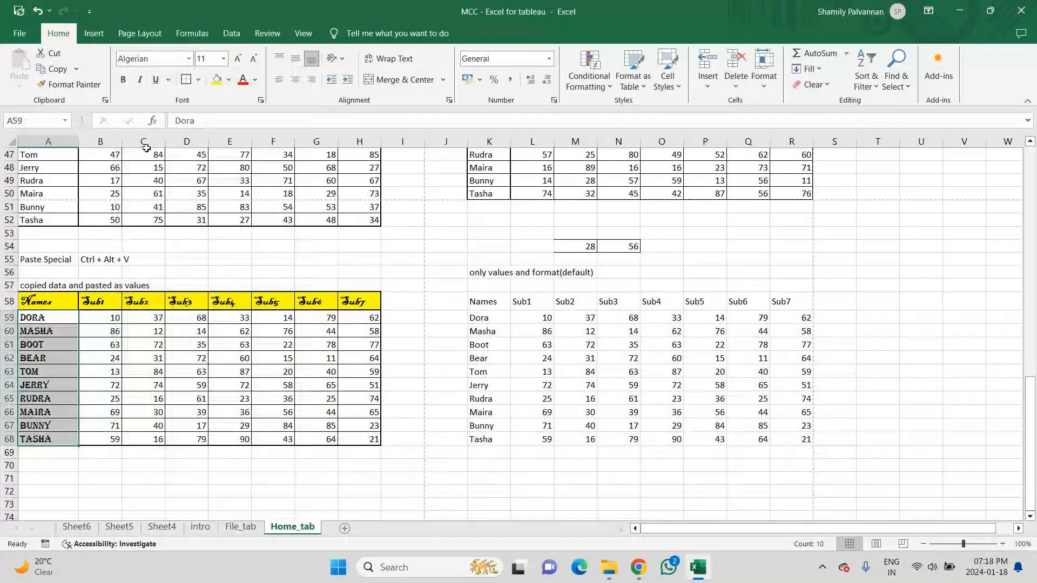
left_click(106, 313)
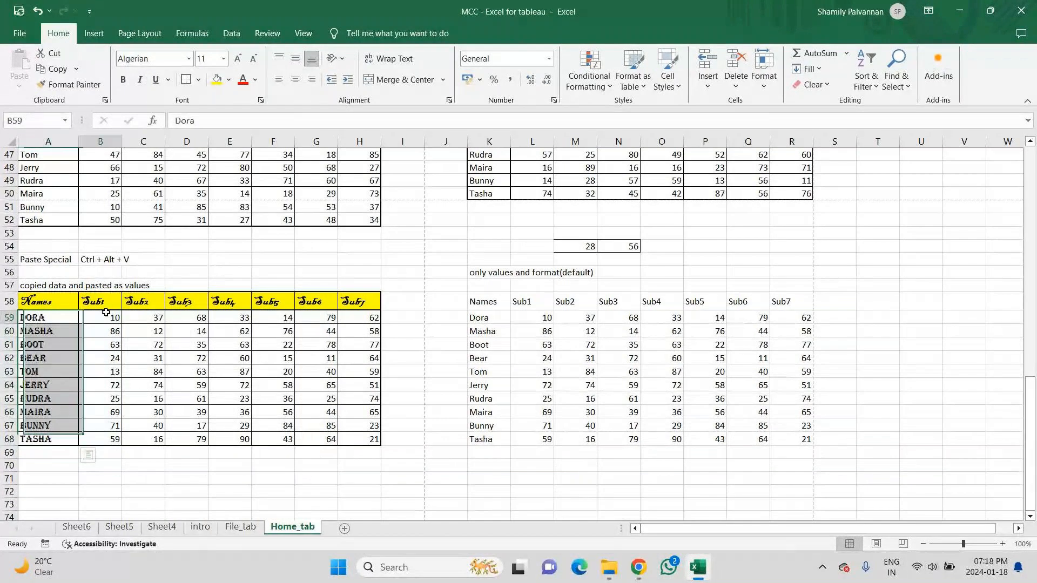
Set the font of the marks B59:H68 to Arial Narrow
left_click_drag(106, 312, 351, 438)
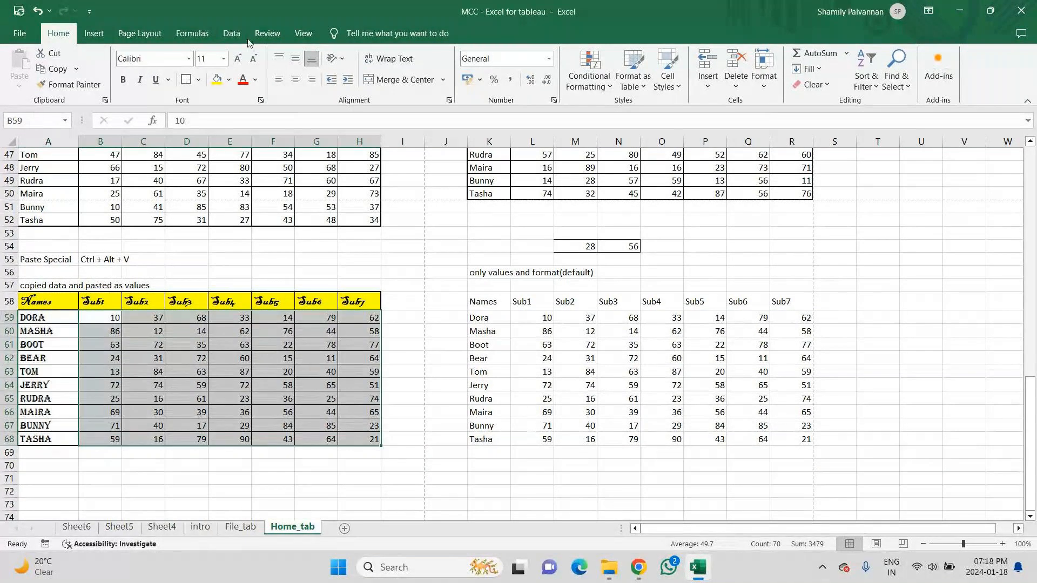
left_click(189, 58)
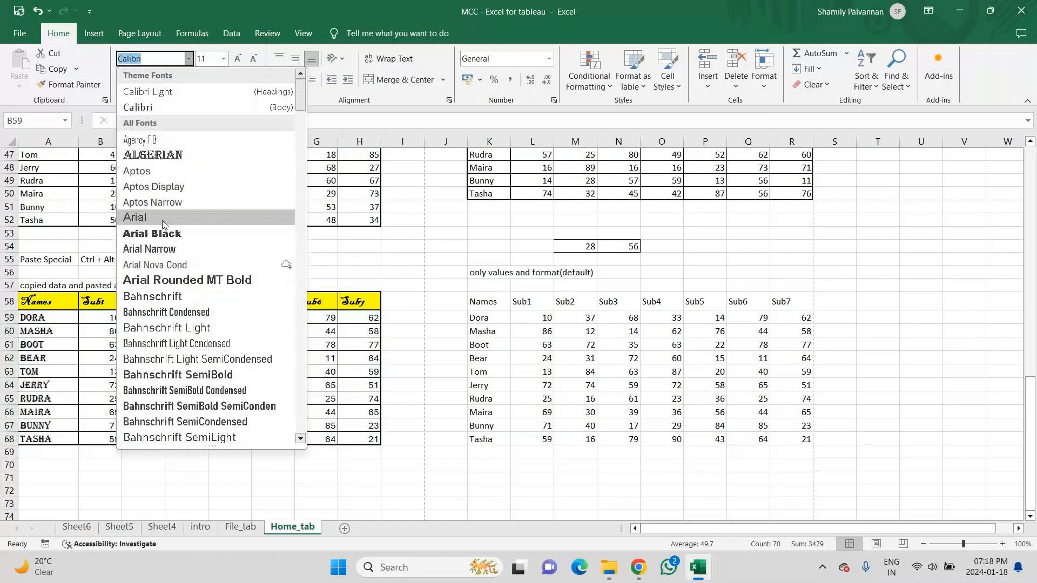
left_click(165, 250)
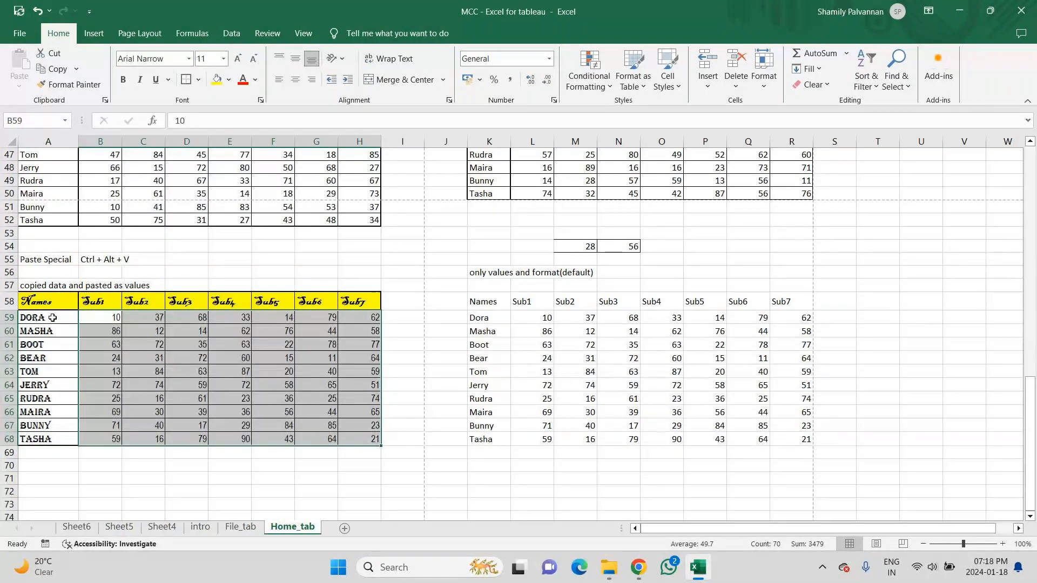
Copy the formatted table A58:H68 and paste it at K70 with the Values & Number Formatting option
left_click(42, 301)
left_click_drag(43, 301, 357, 437)
key("ctrl+c")
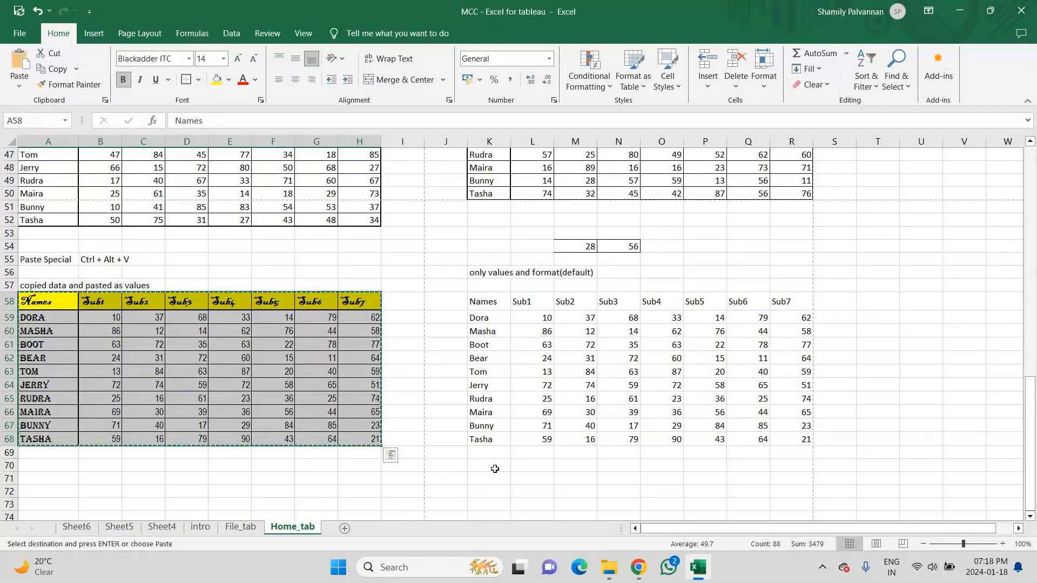
left_click(495, 468)
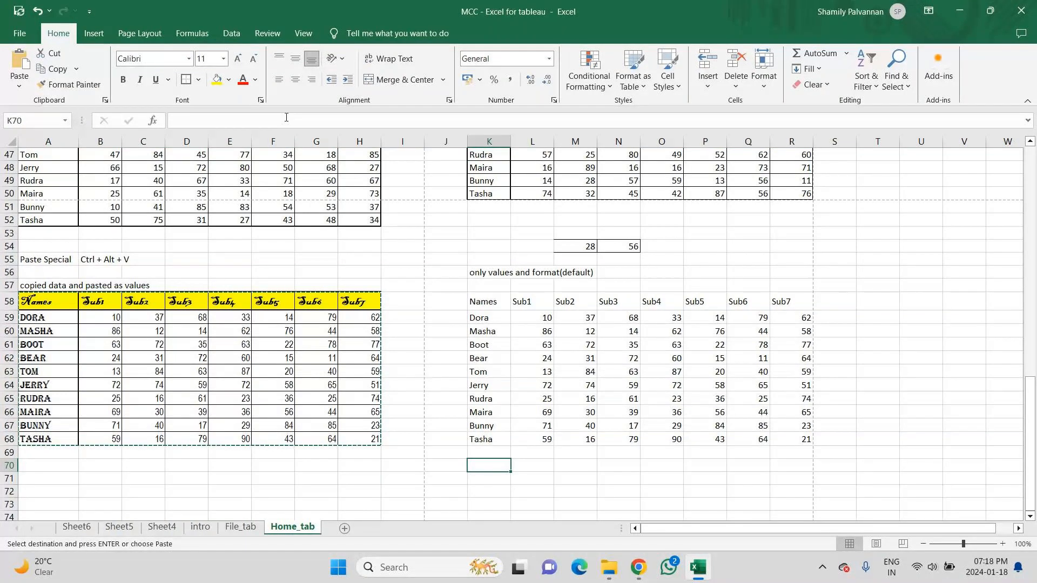
left_click(19, 84)
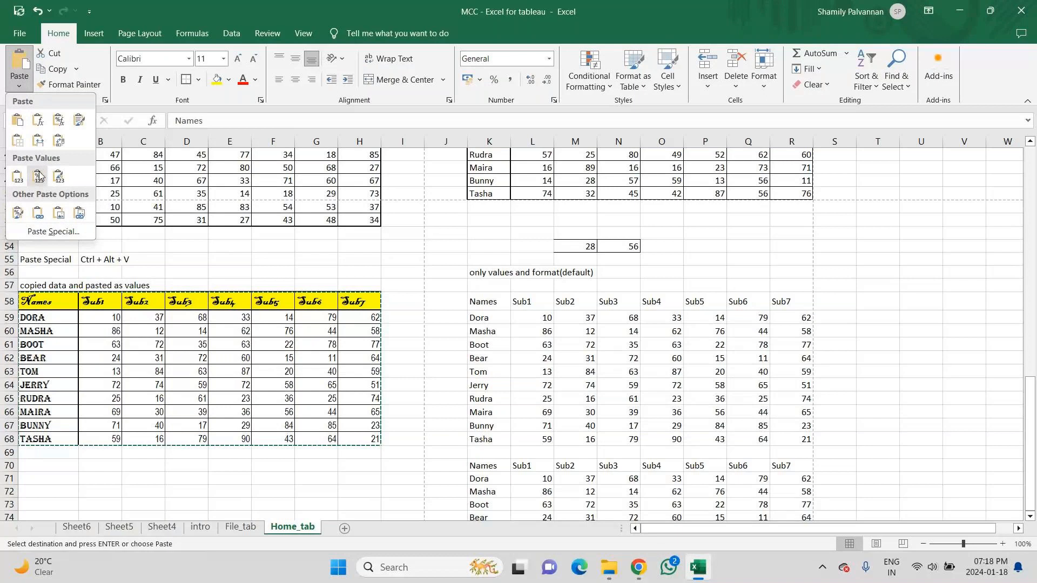
left_click(38, 175)
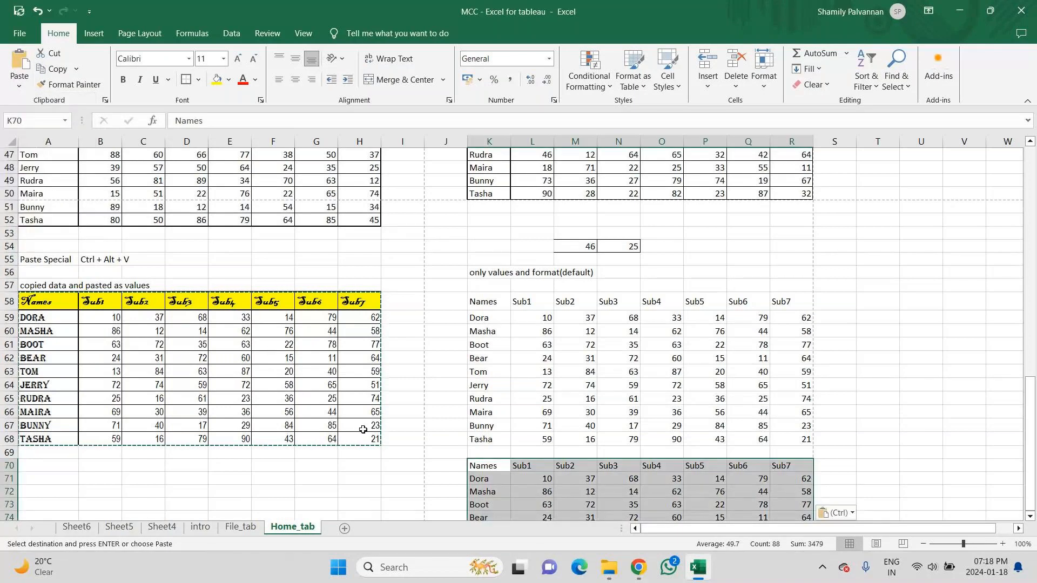
Paste the copied table at A71 with the Values & Source Formatting option
left_click(52, 474)
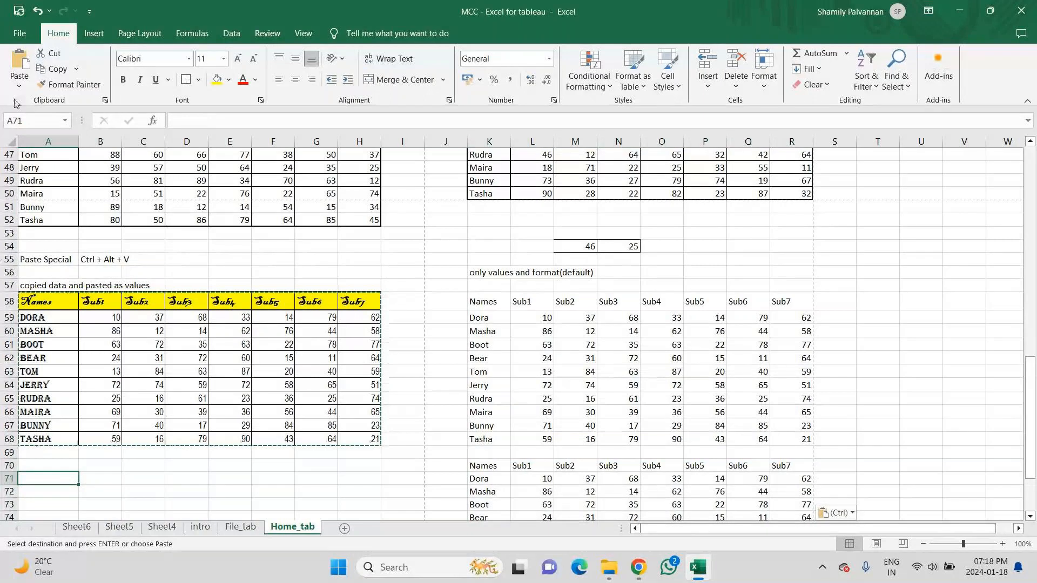
left_click(20, 84)
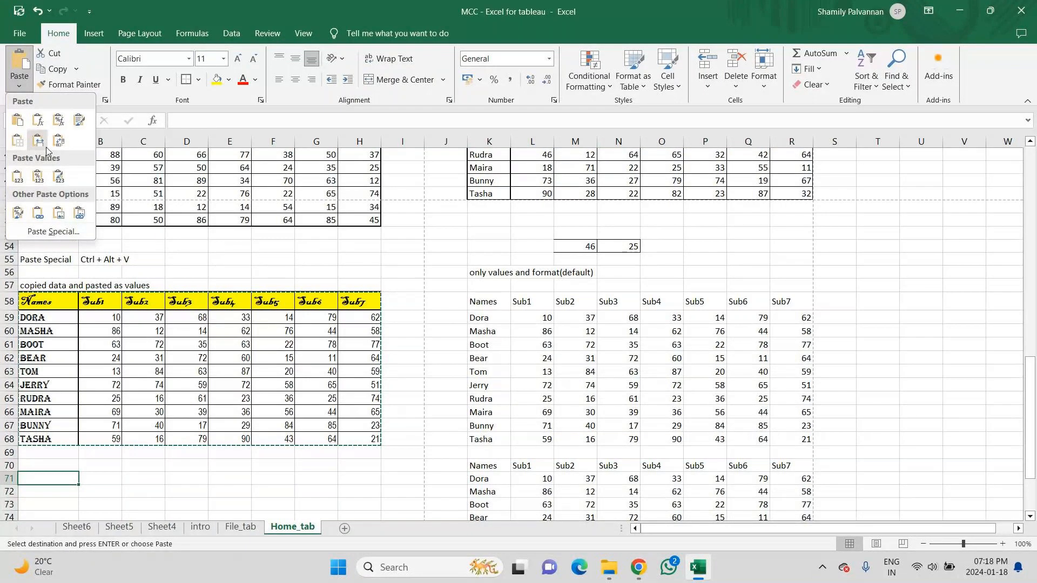
left_click(59, 179)
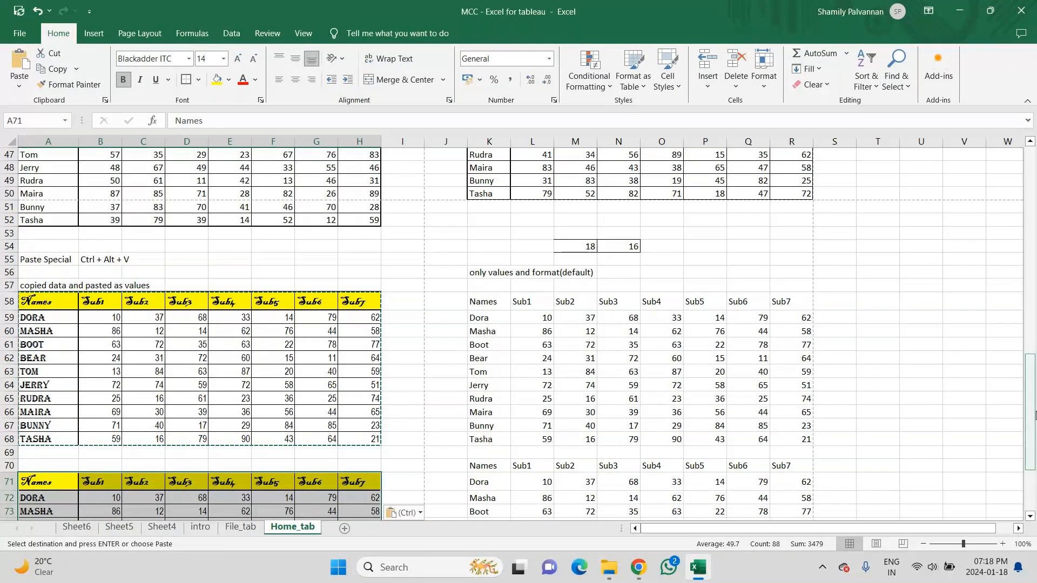
scroll(235, 419, "down", 3)
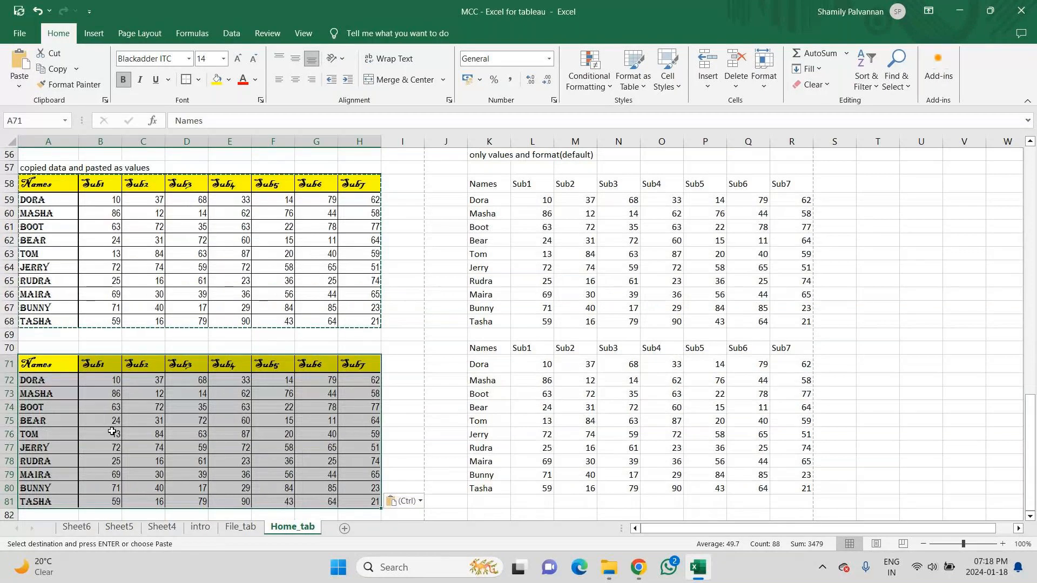
Label the pasted table by entering "values and surce formatting (in source - format applied will be coppied" in cell A70
left_click(43, 348)
type("values")
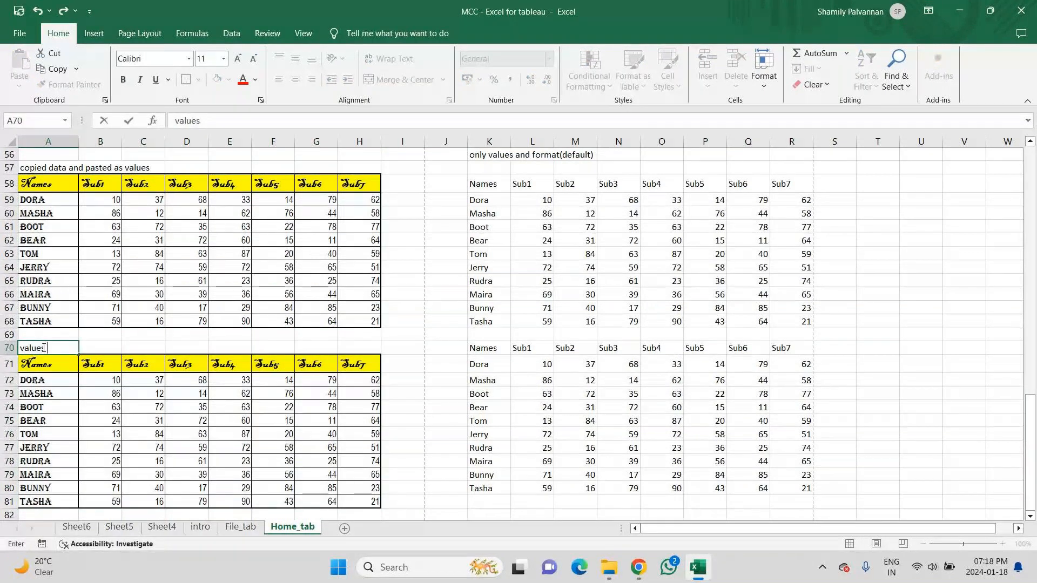
type(" and surce")
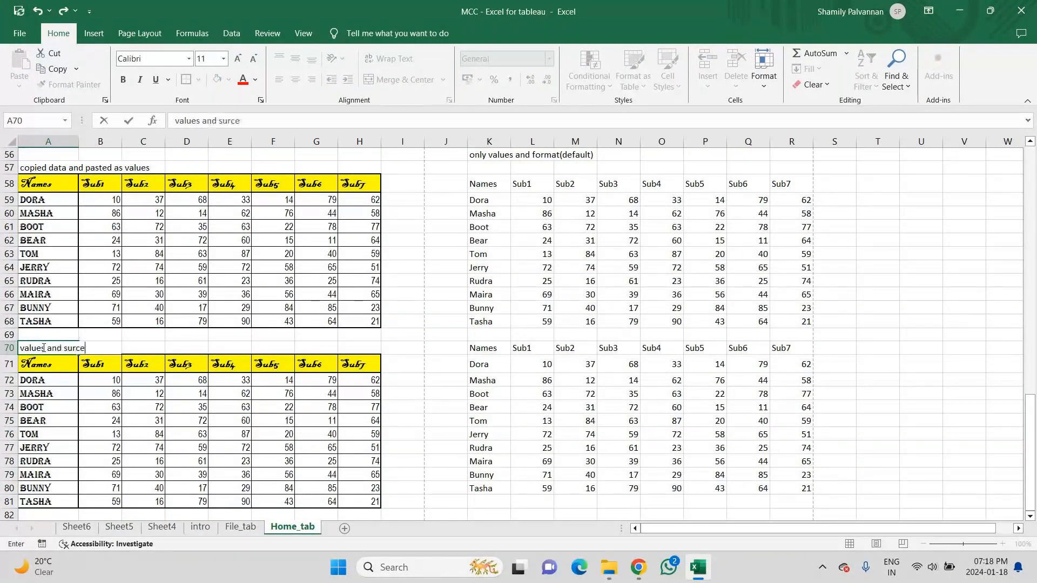
type(" fi")
key("BackSpace")
type("ormatting")
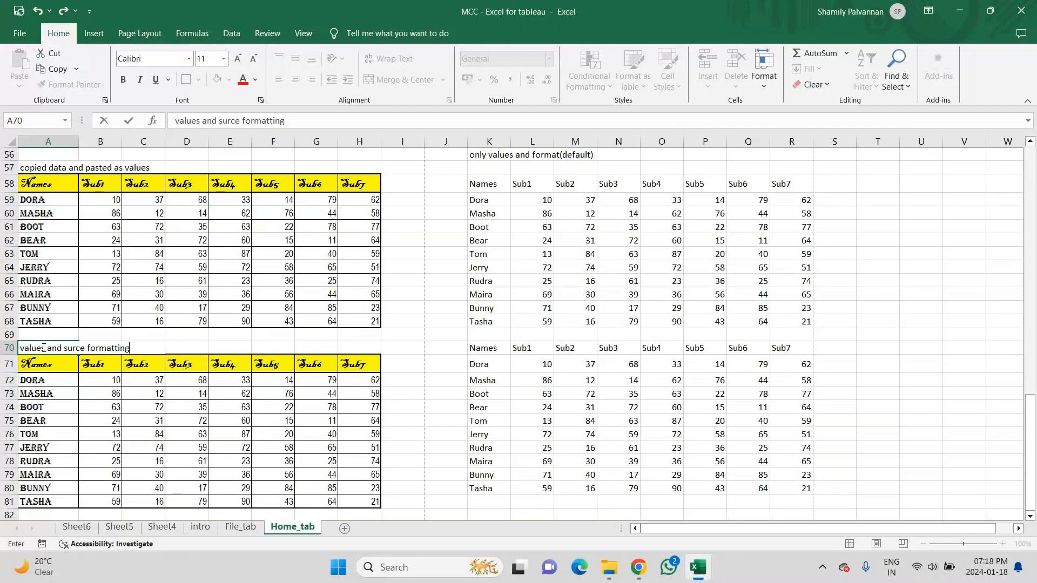
type(" (ins")
key("BackSpace")
type("source ")
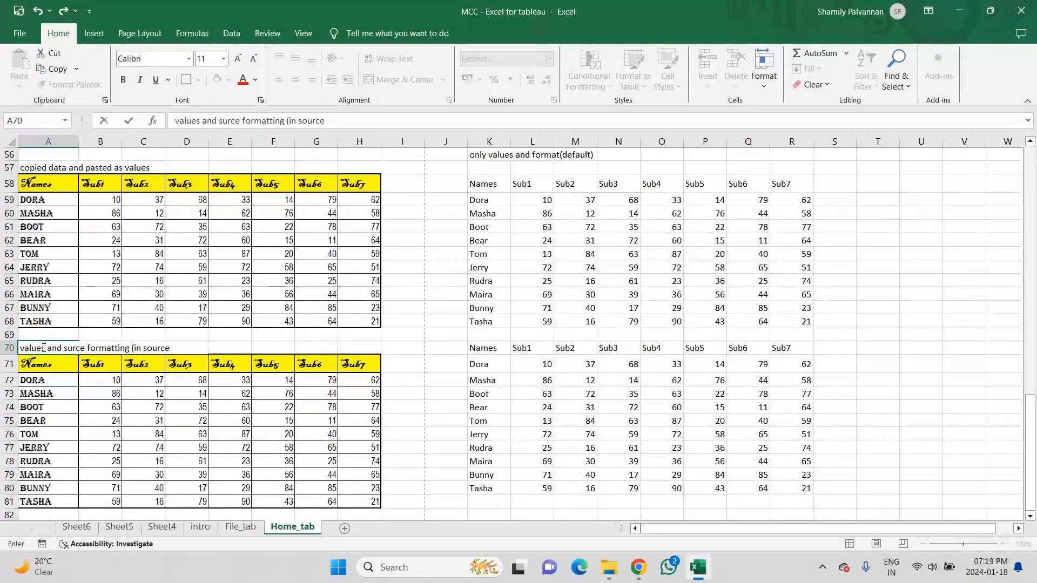
type("- format ")
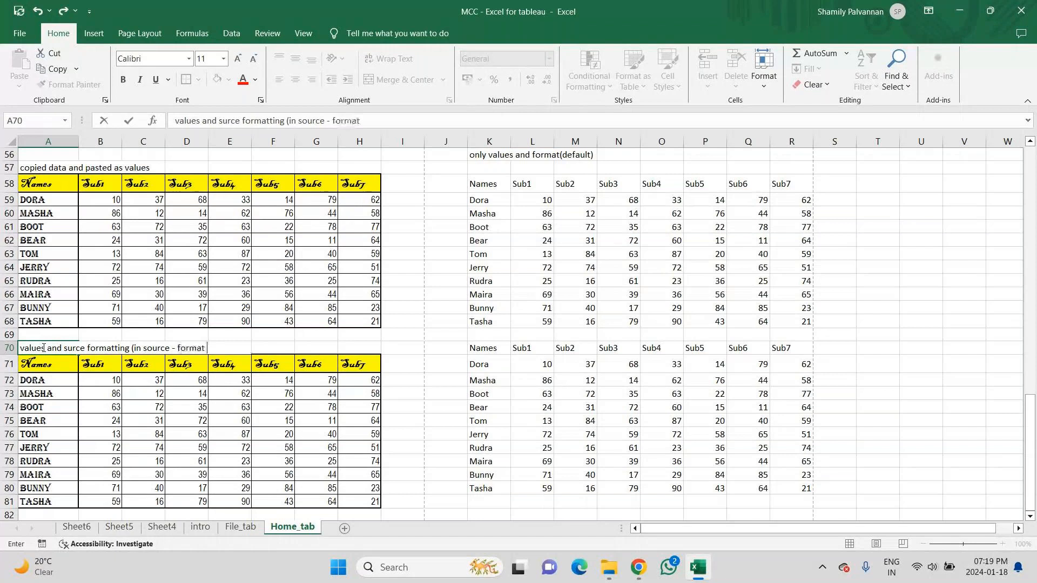
type("appiiced")
key("BackSpace")
key("BackSpace")
key("BackSpace")
key("BackSpace")
type("ed will be copped")
key("BackSpace")
key("BackSpace")
type("ied")
key("Return")
left_click(147, 348)
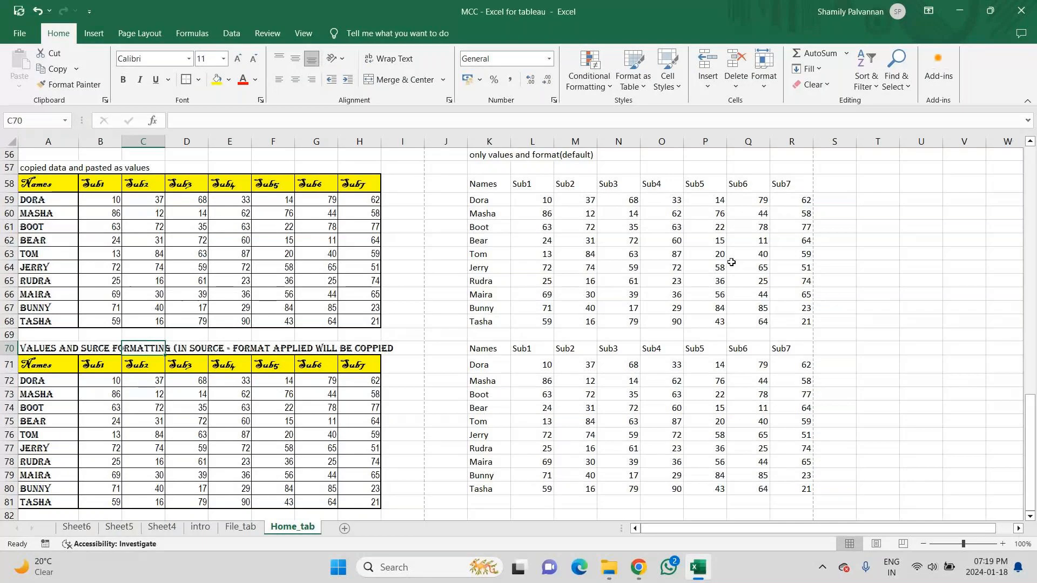
Set the font of the header row A42:H42 in the Cut section's table to Algerian
scroll(731, 262, "up", 7)
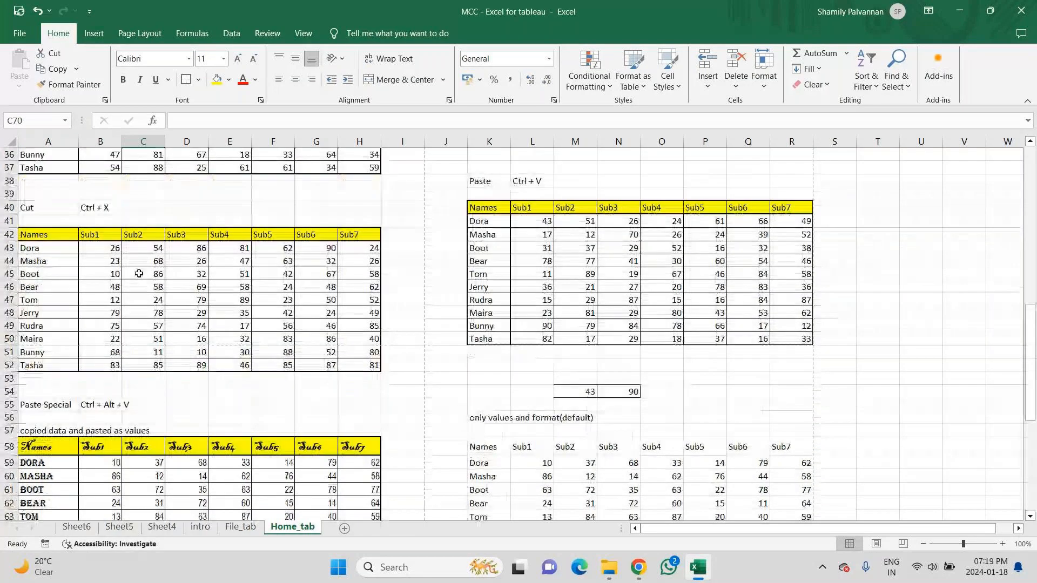
left_click(138, 274)
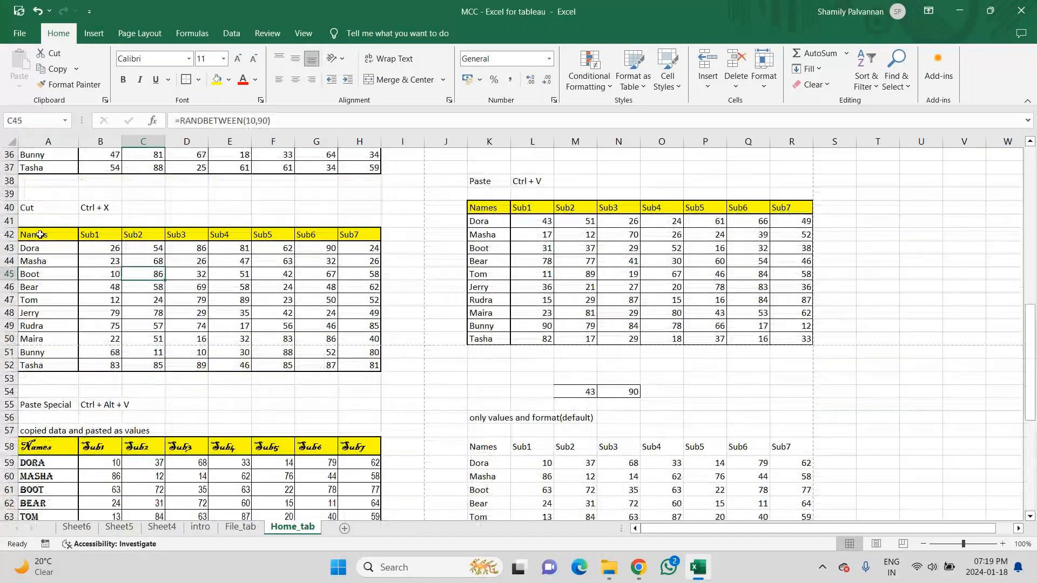
left_click_drag(35, 234, 359, 234)
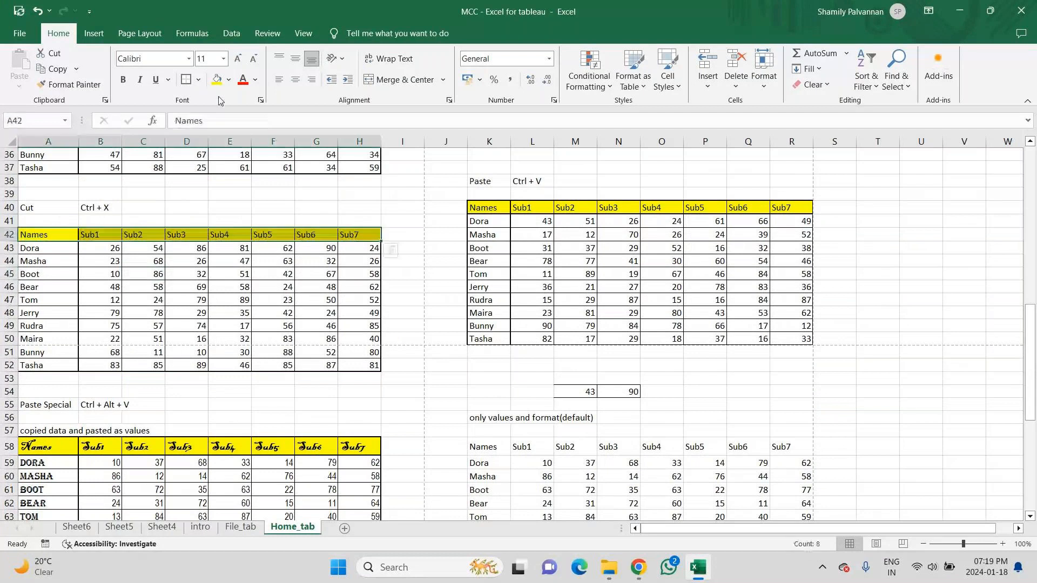
left_click(188, 60)
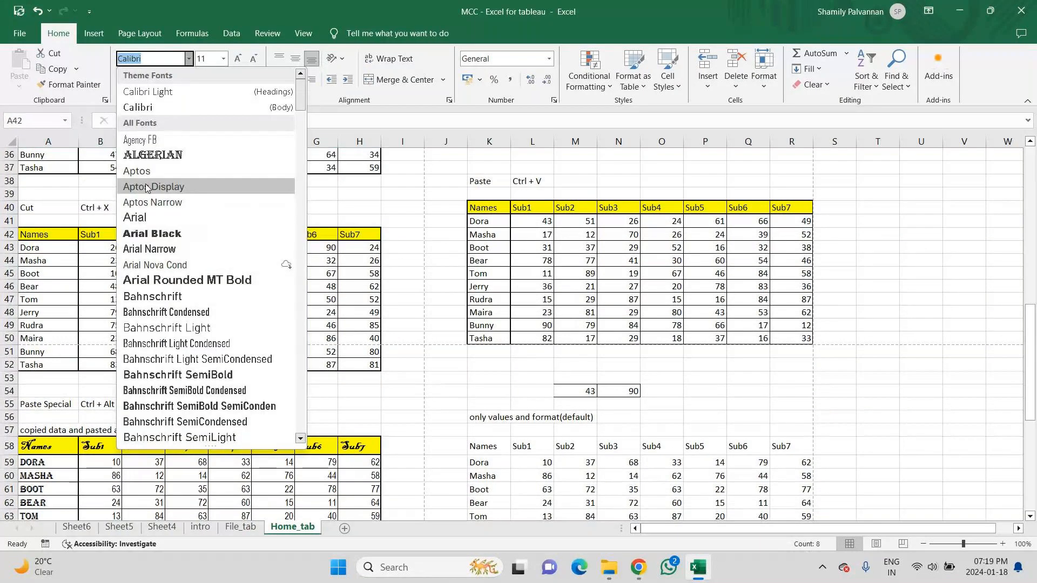
left_click(150, 157)
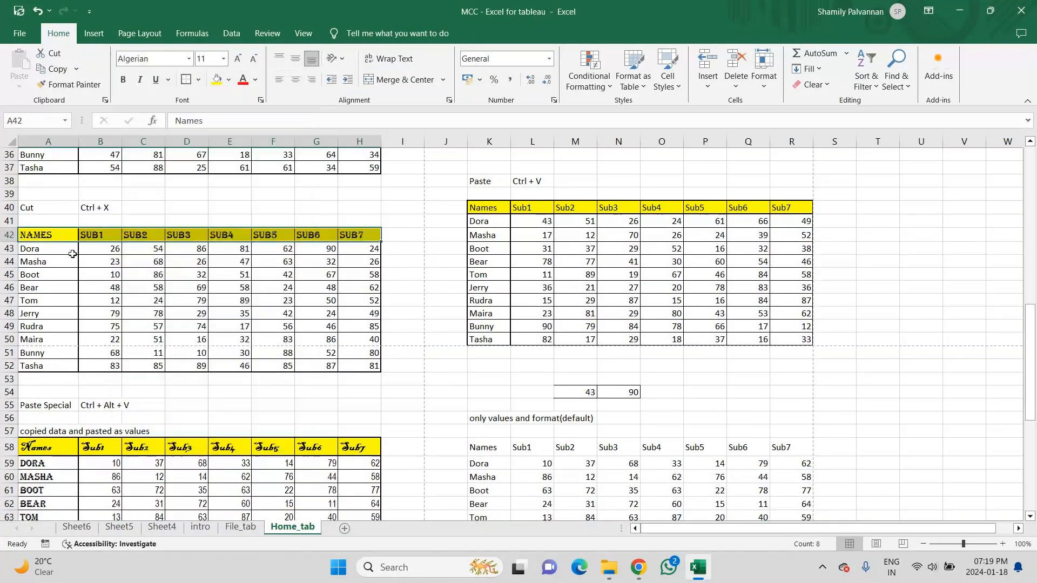
Copy the table A42:H52 and paste it at A84 with the Values & Source Formatting option
left_click_drag(72, 258, 72, 254)
key("shift+Down")
key("shift+Down")
key("shift+Down")
key("shift+Down")
key("shift+Down")
key("shift+Down")
key("shift+Down")
key("shift+Down")
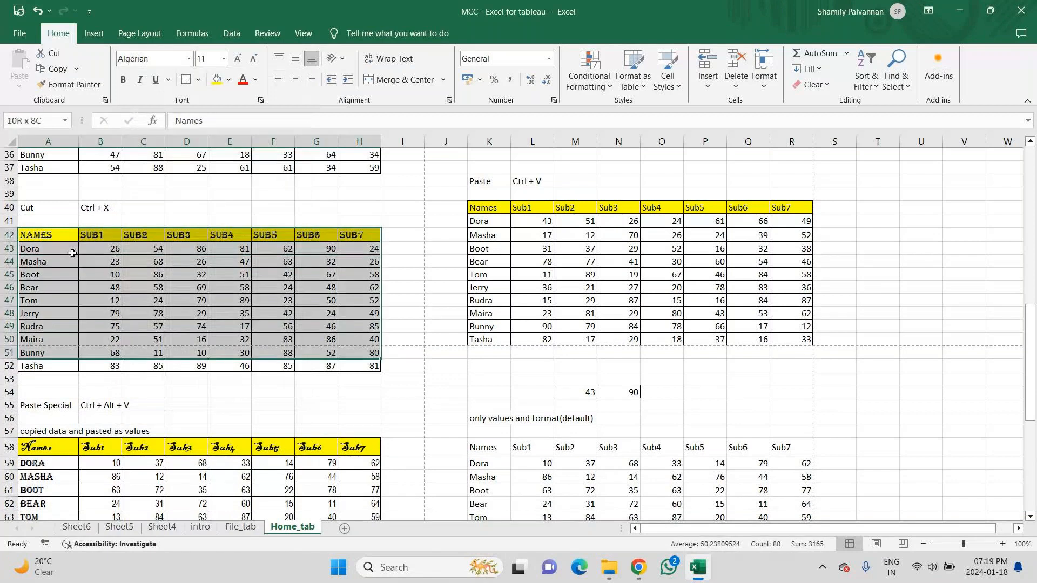
key("shift+Down")
key("ctrl+x")
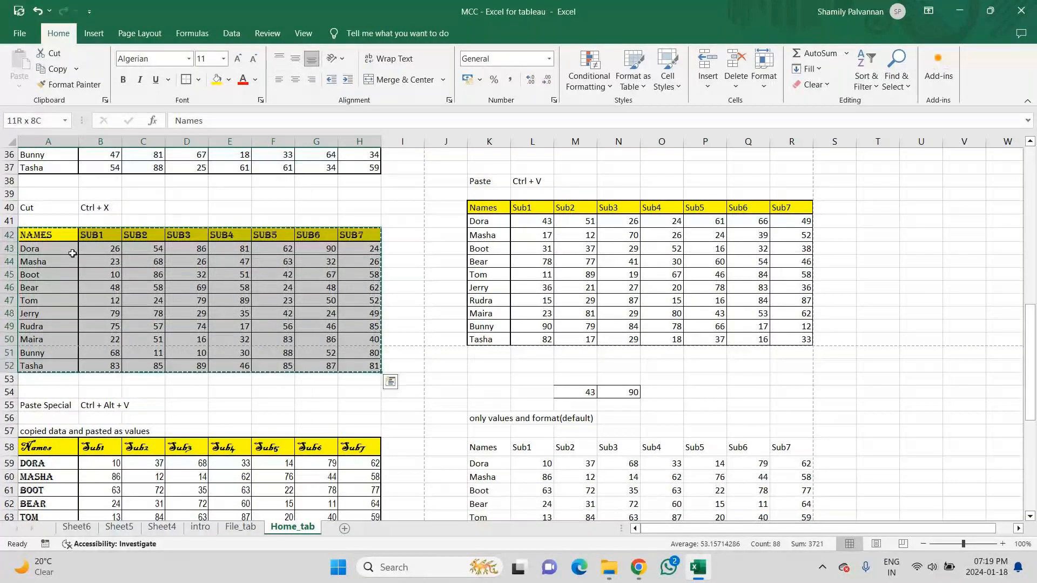
left_click(72, 253)
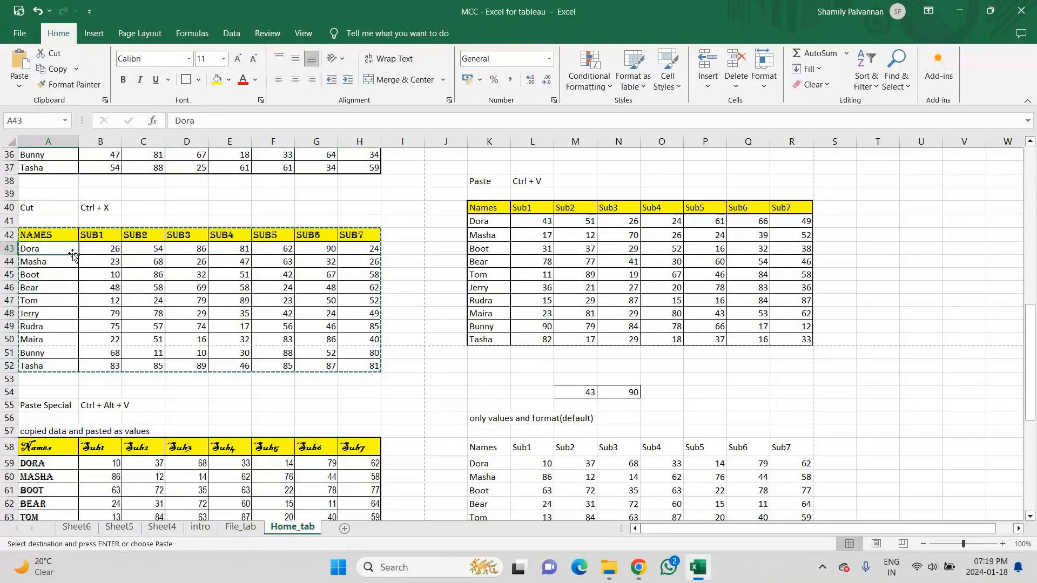
key("Down")
key("Down")
key("Down")
key("Down")
key("Down")
key("Down")
key("Down")
key("Down")
key("Down")
key("Down")
key("Down")
key("Down")
key("Down")
key("Down")
key("Down")
key("Down")
key("Down")
key("Down")
key("Down")
key("Down")
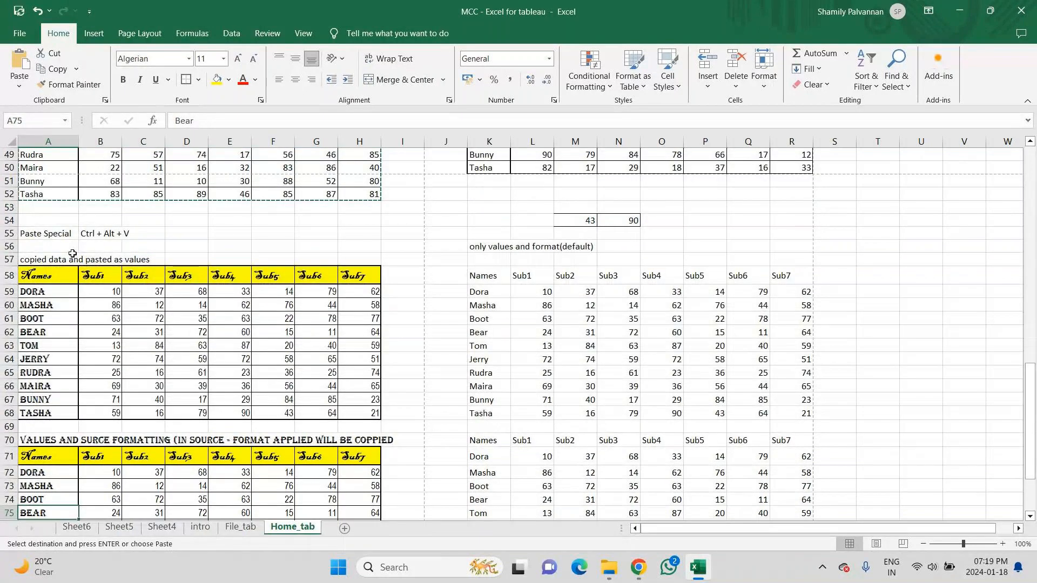
key("Down")
key("Down")
key("Down")
key("Down")
key("Down")
key("Down")
key("Down")
key("Down")
key("Down")
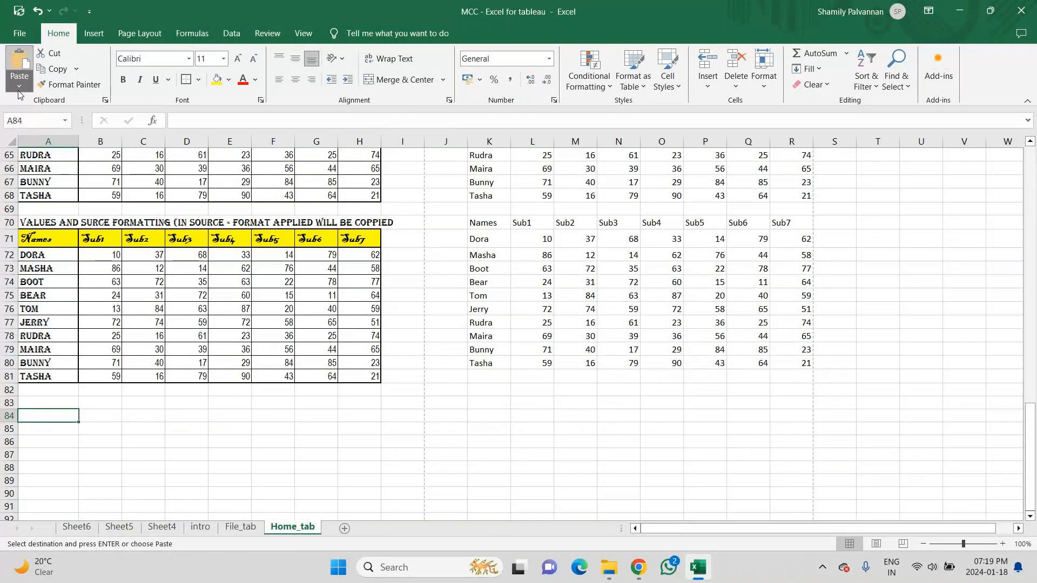
left_click(18, 91)
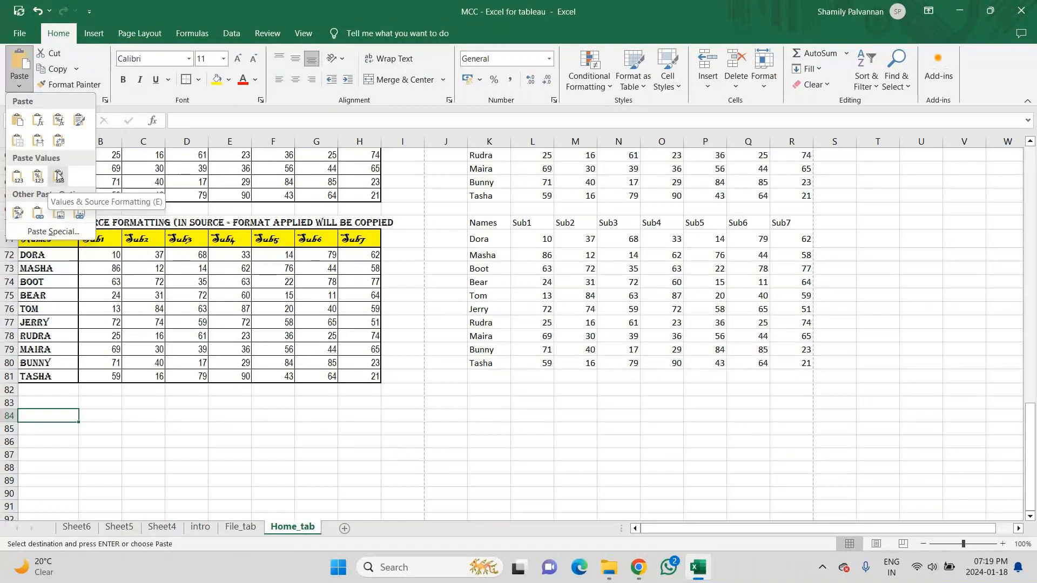
left_click(58, 177)
Examine the marks cells of the table pasted at A84 to see whether they hold values or formulas
left_click(108, 447)
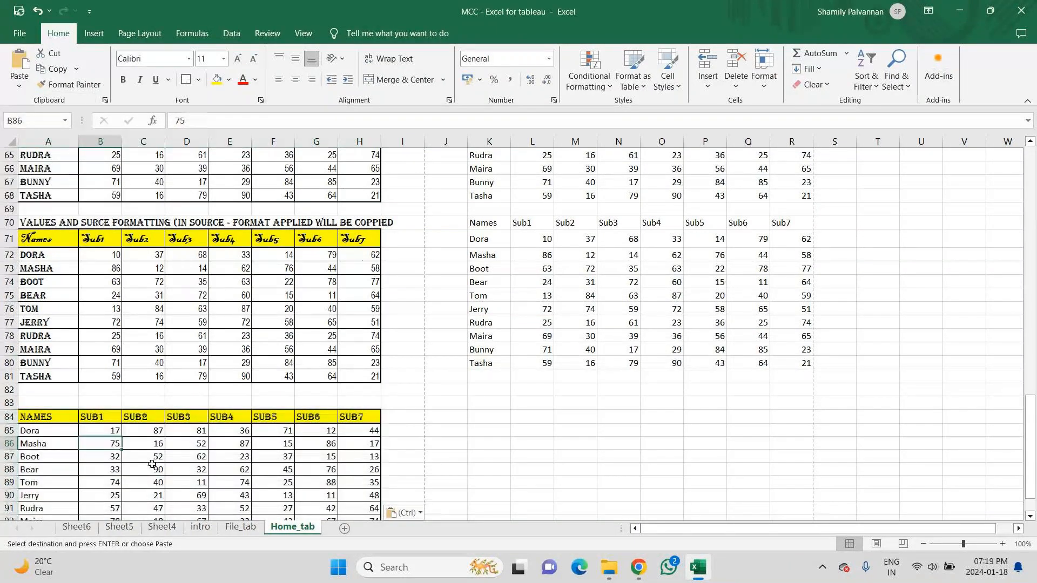
left_click(152, 466)
left_click(262, 461)
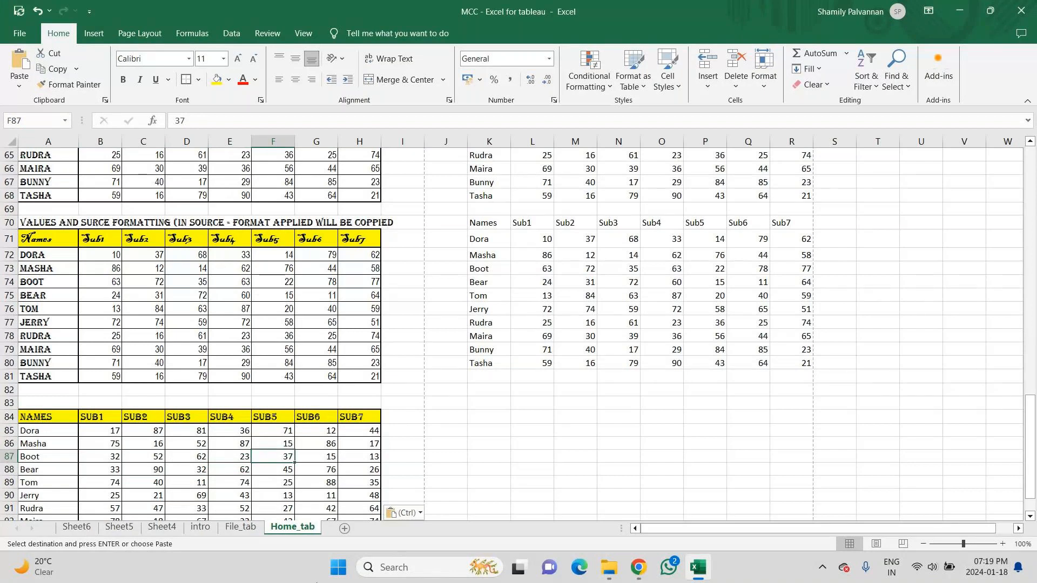
key("Down")
key("Down")
key("Down")
key("Down")
key("Down")
key("Down")
key("Down")
key("Down")
key("Down")
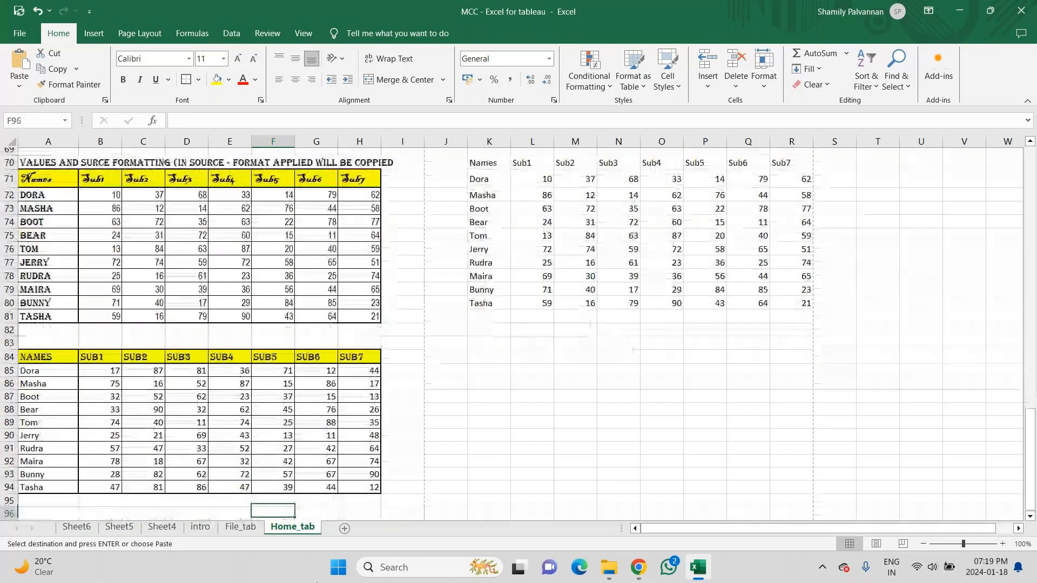
key("Down")
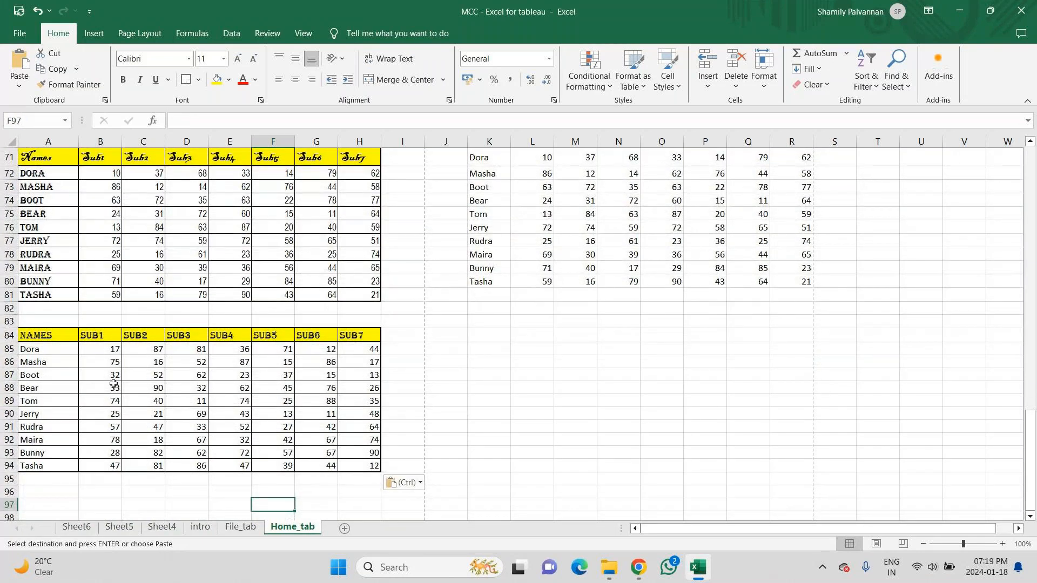
left_click_drag(30, 336, 371, 466)
key("ctrl+c")
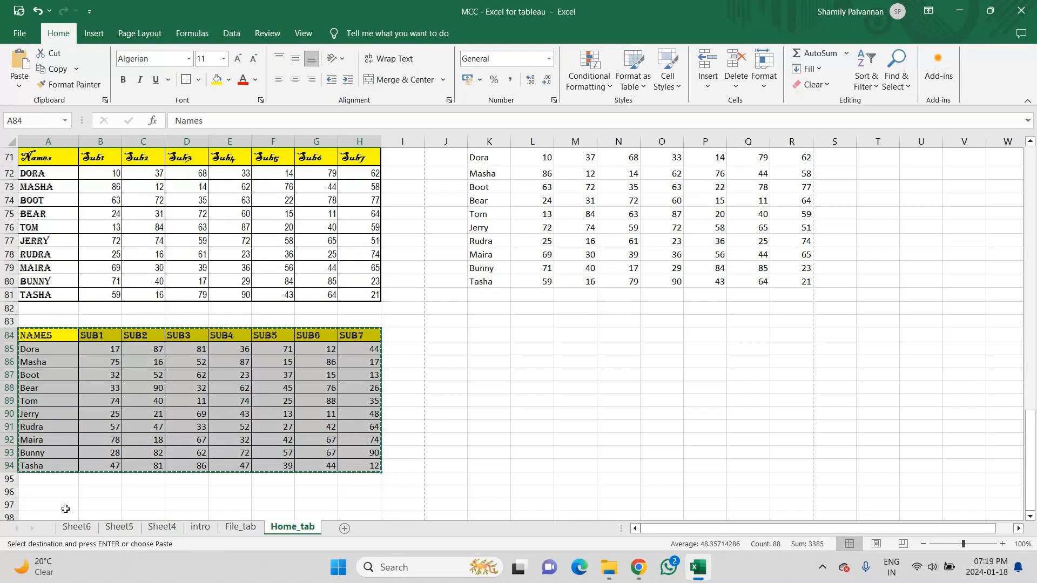
left_click(65, 509)
left_click(19, 81)
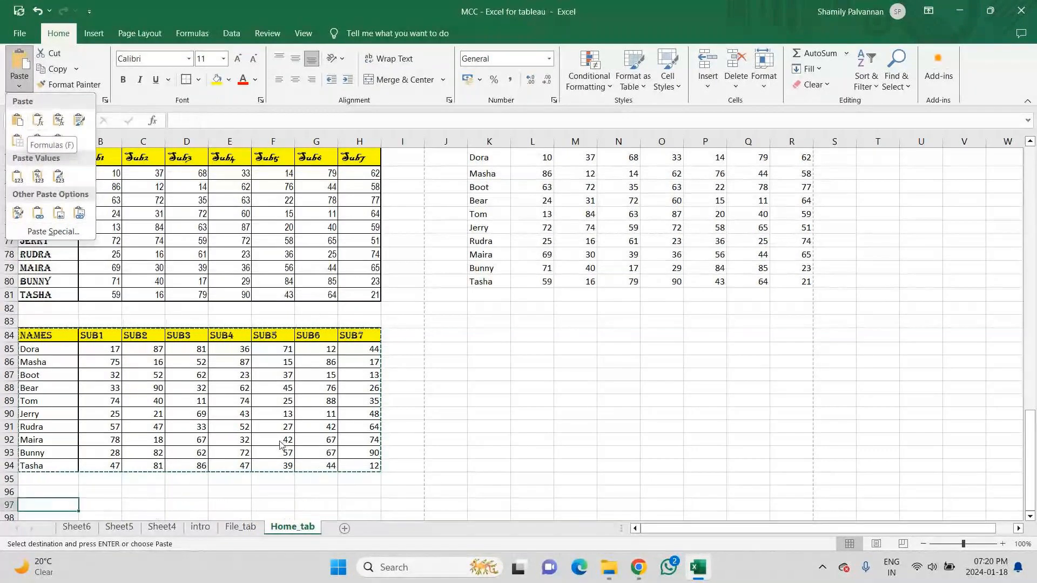
Copy the table A42:H52 in the Cut section, paste it at K84 with the Formulas option, and check its marks cells
left_click_drag(1030, 440, 1027, 303)
left_click(148, 317)
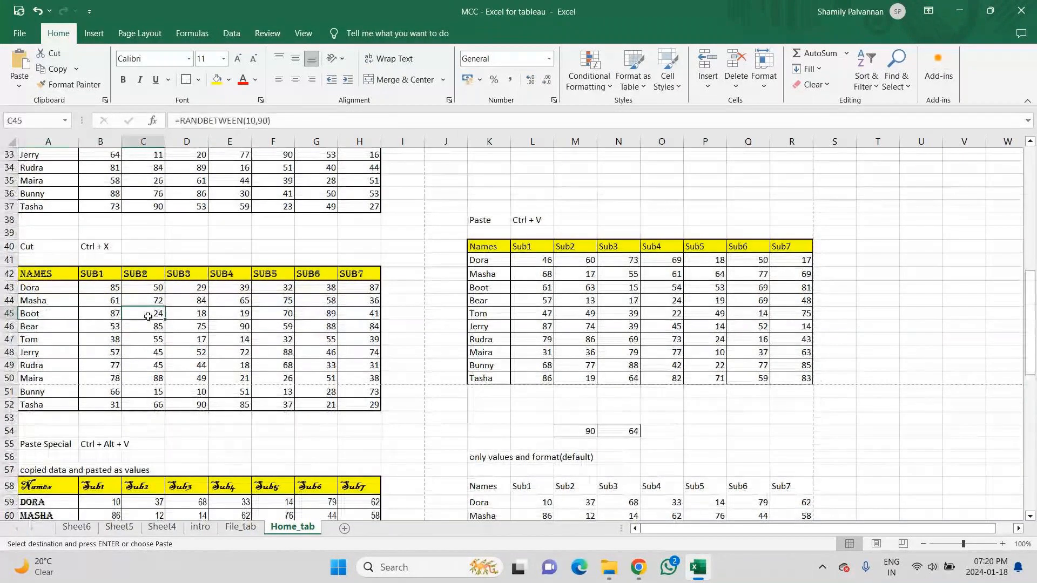
left_click_drag(33, 276, 351, 396)
key("ctrl+x")
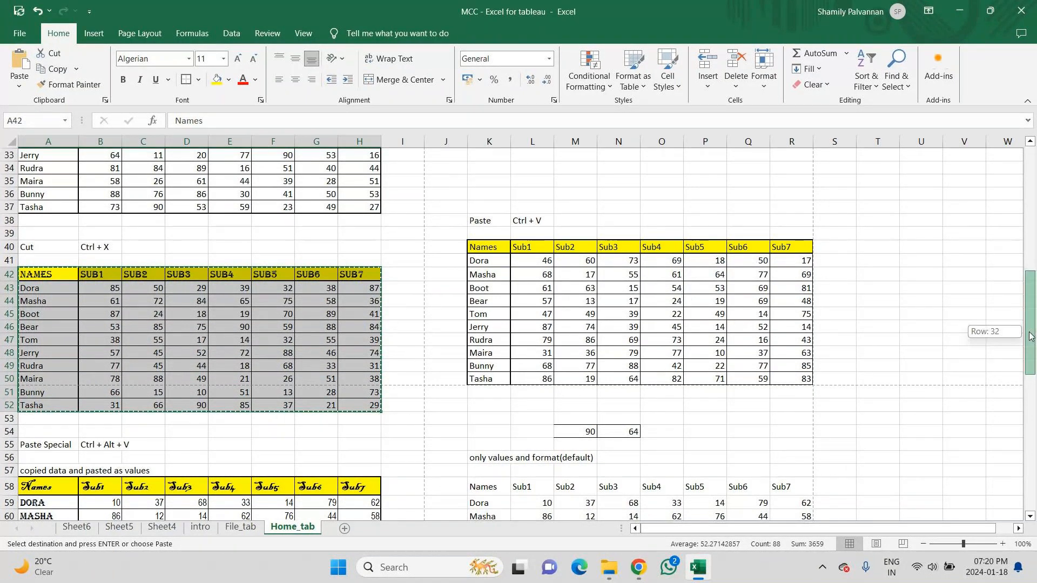
scroll(837, 285, "down", 12)
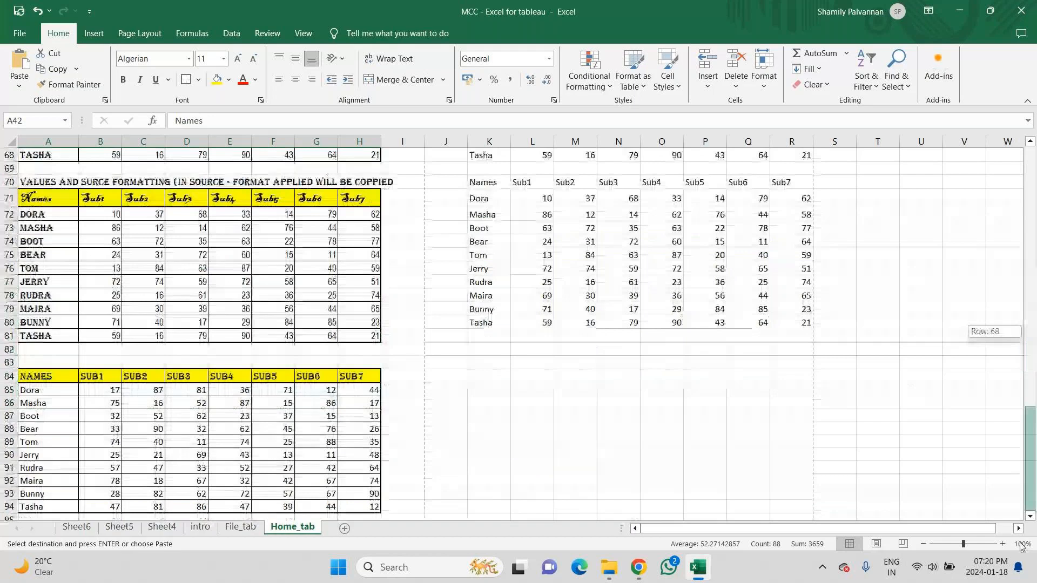
left_click(485, 369)
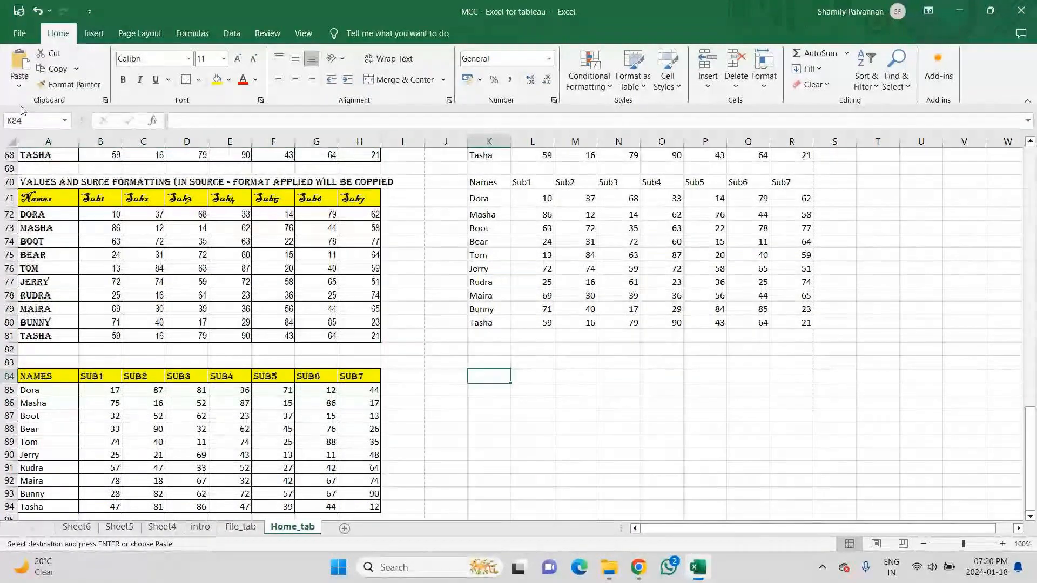
left_click(20, 84)
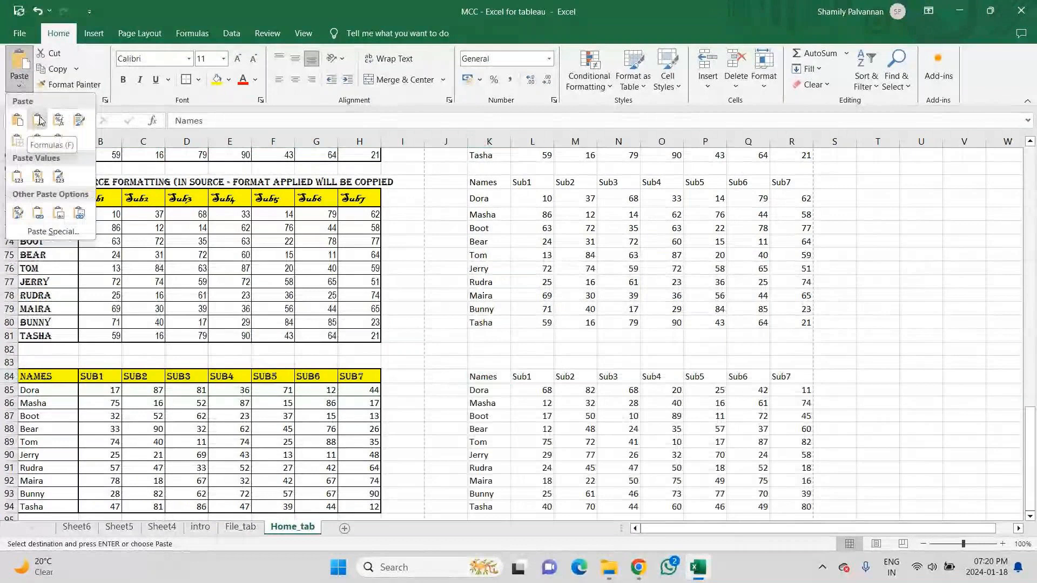
left_click(39, 119)
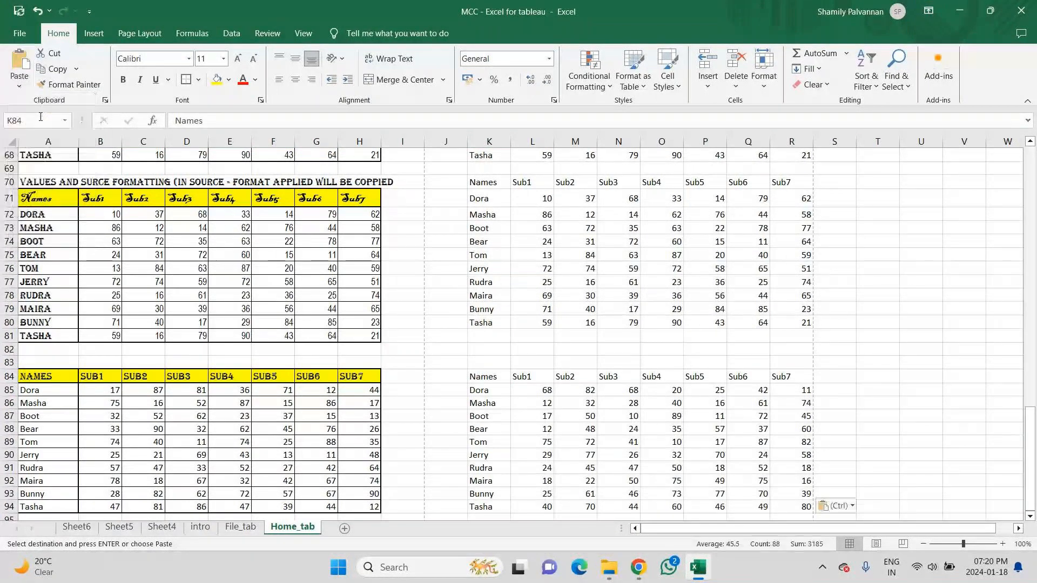
left_click(554, 441)
left_click(763, 426)
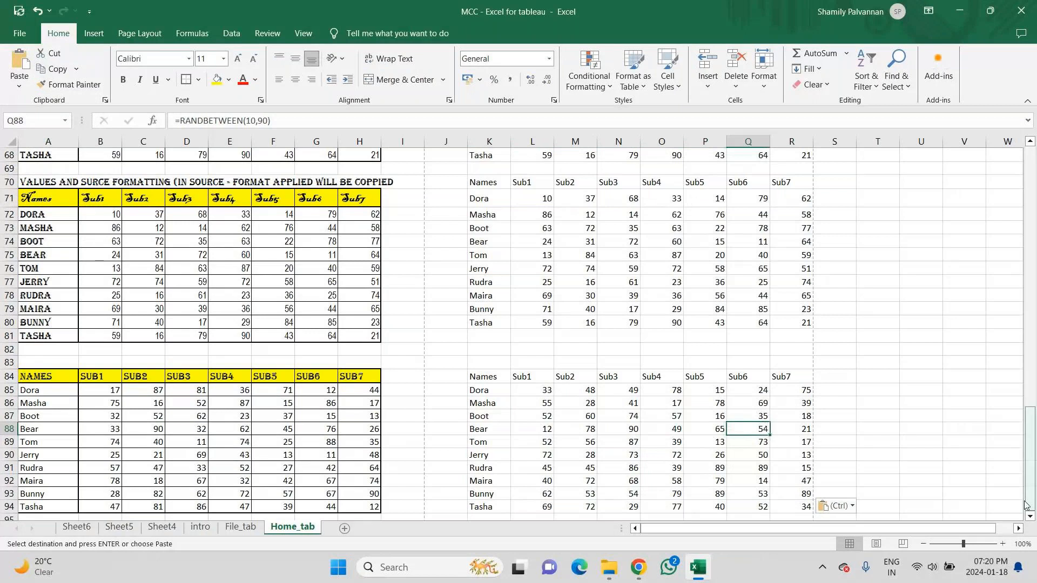
Paste the copied table at K96 with the Keep Source Formatting option and check one of its marks cells
scroll(1028, 517, "down", 2)
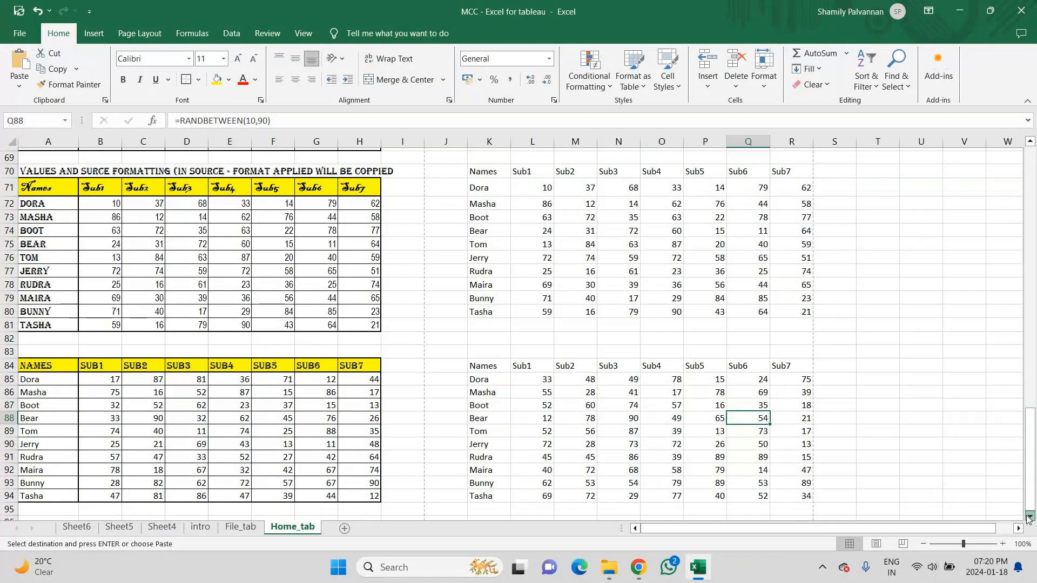
scroll(1028, 517, "down", 1)
left_click(18, 88)
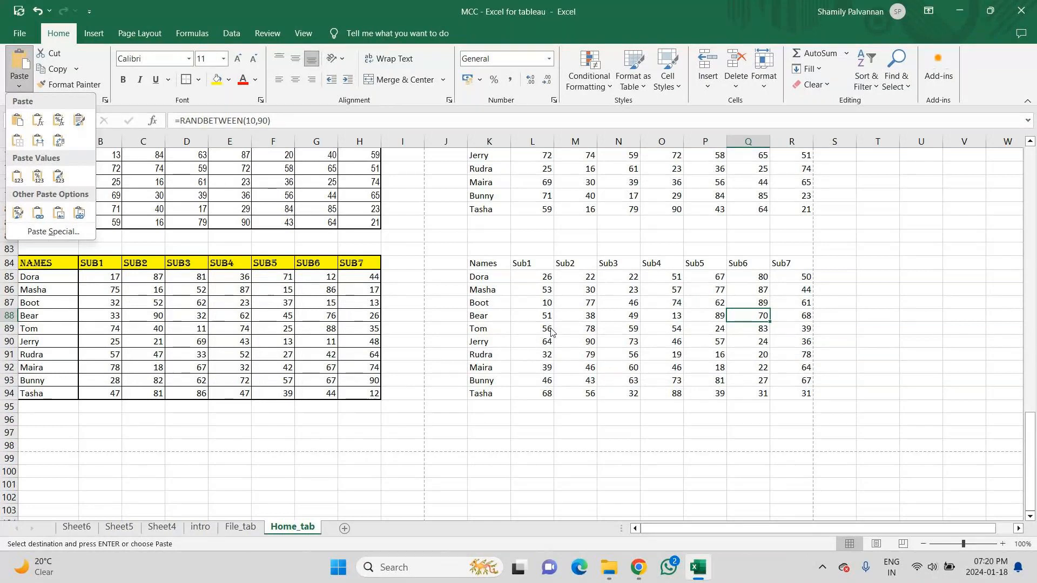
left_click(479, 420)
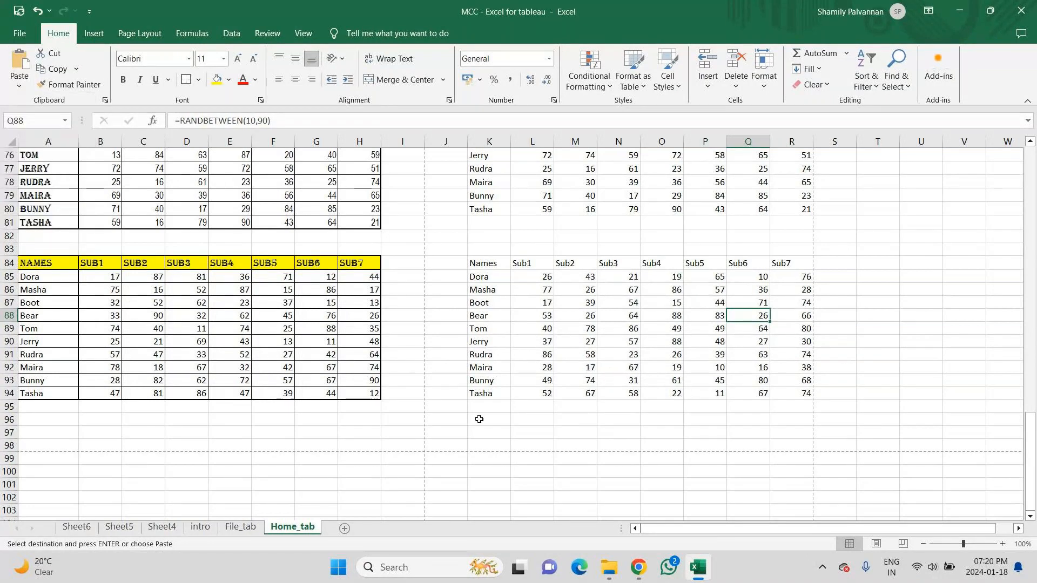
left_click(480, 420)
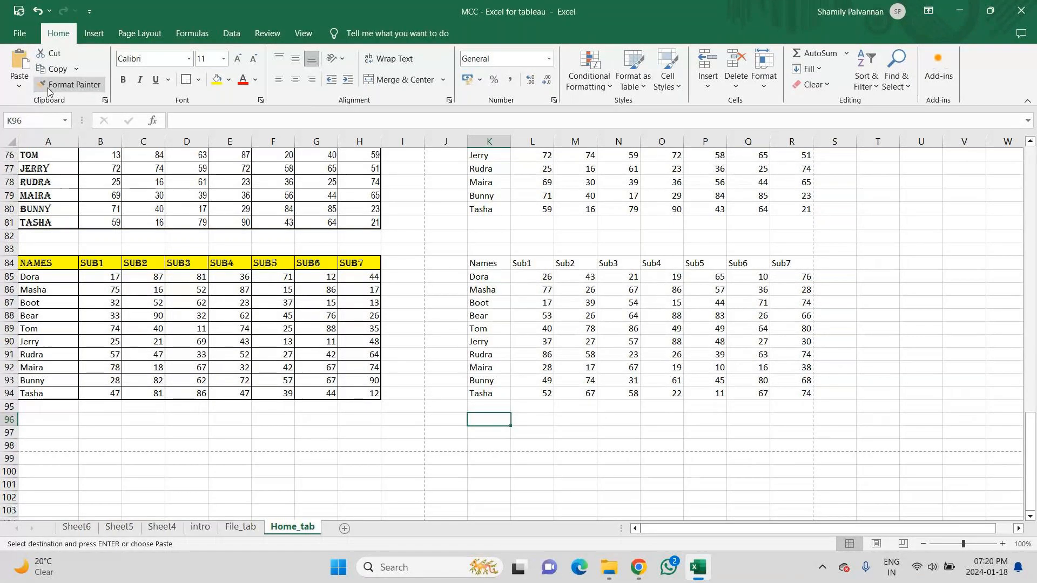
left_click(19, 86)
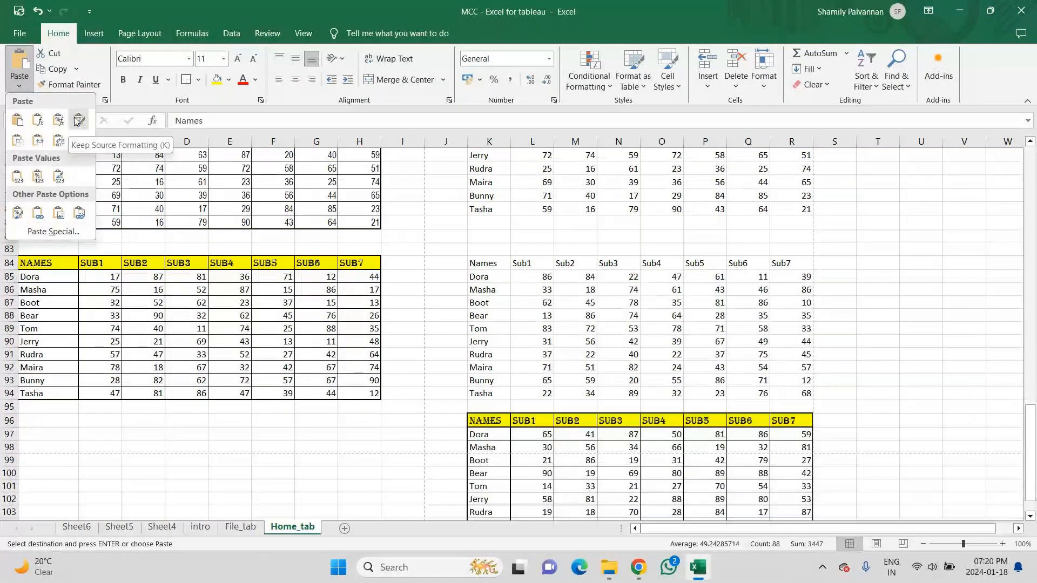
left_click(77, 121)
left_click(523, 447)
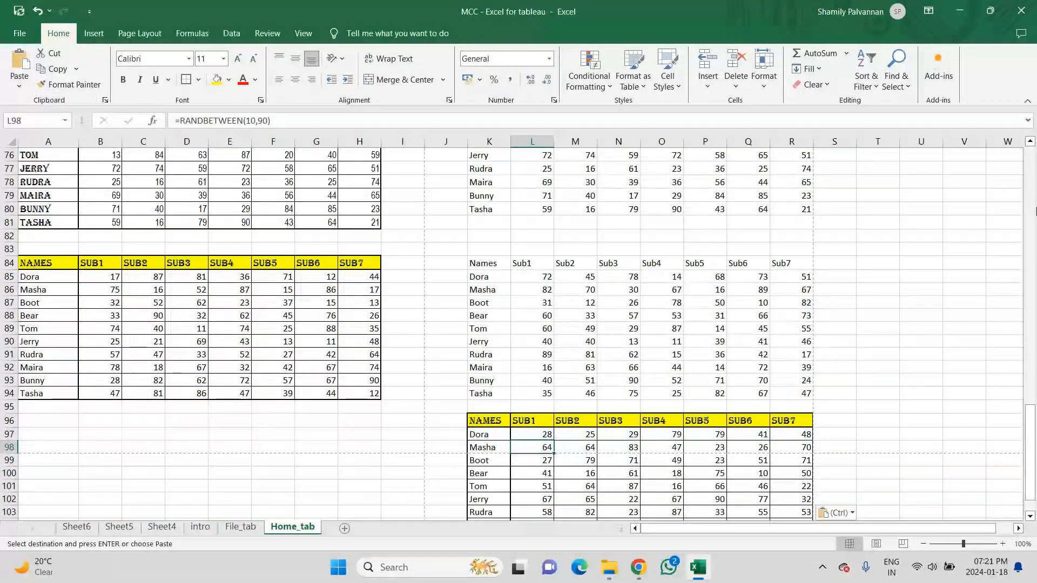
scroll(1034, 211, "down", 1)
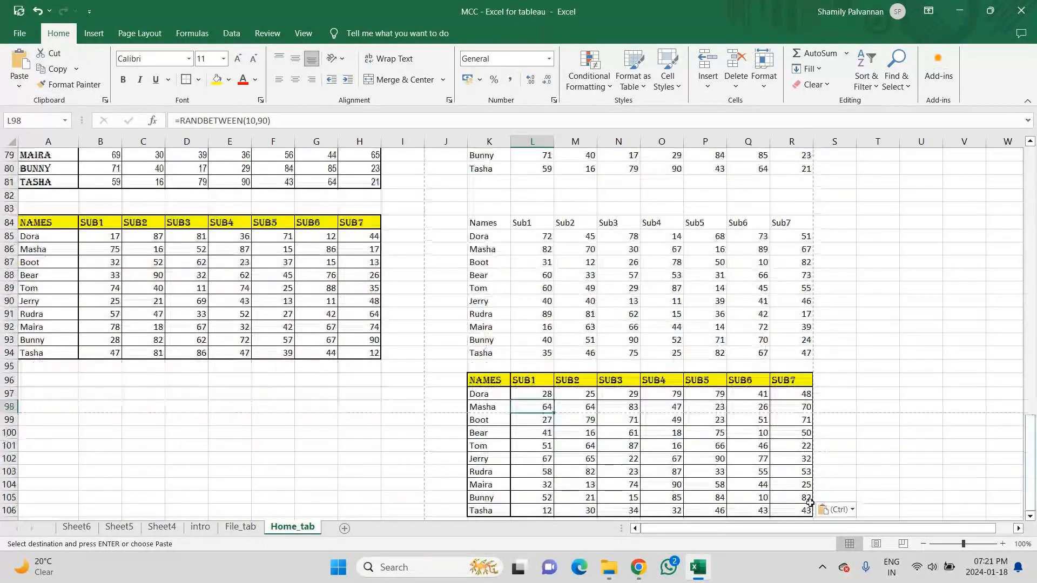
Paste the copied table at A97 with the No Borders option
left_click(44, 397)
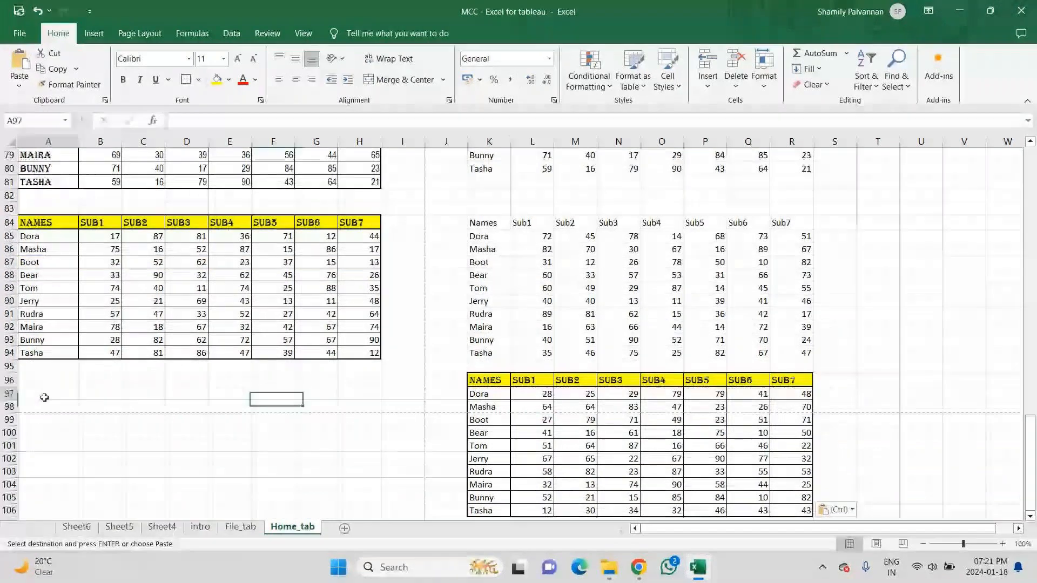
left_click(21, 88)
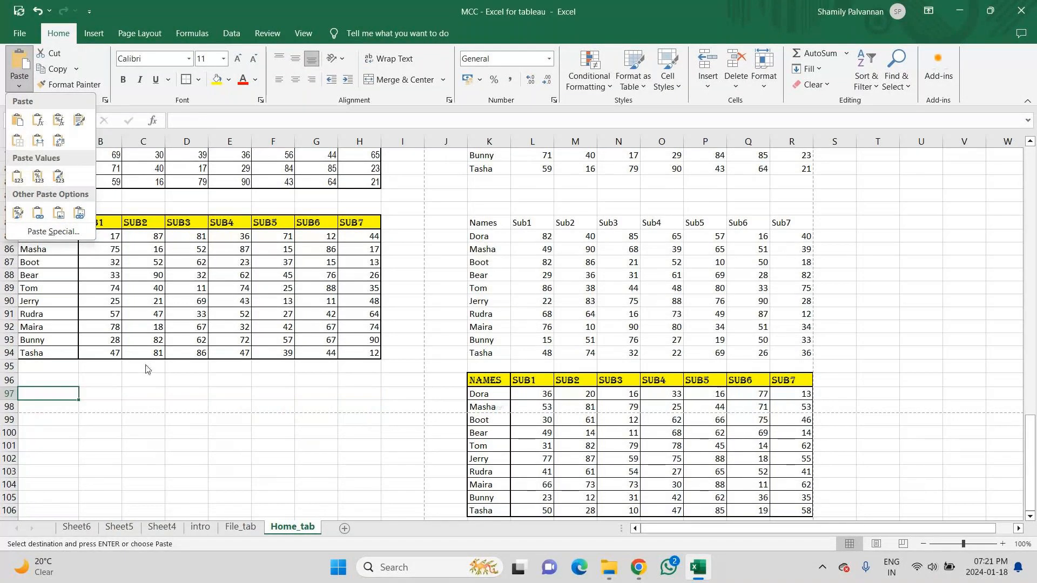
left_click(26, 128)
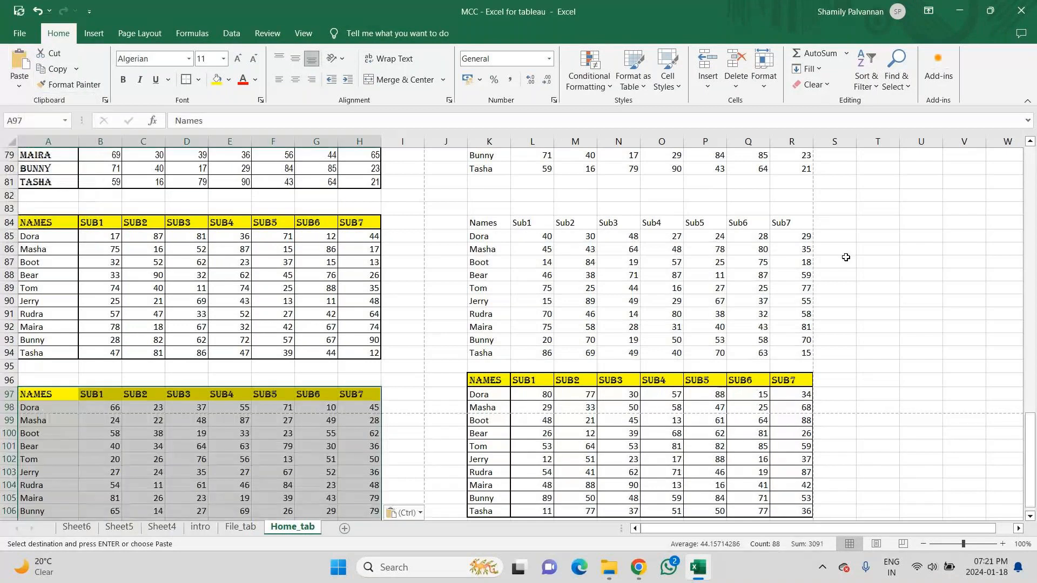
Try pasting the copied table at A110 with the Transpose option, and undo that paste
scroll(669, 401, "down", 1)
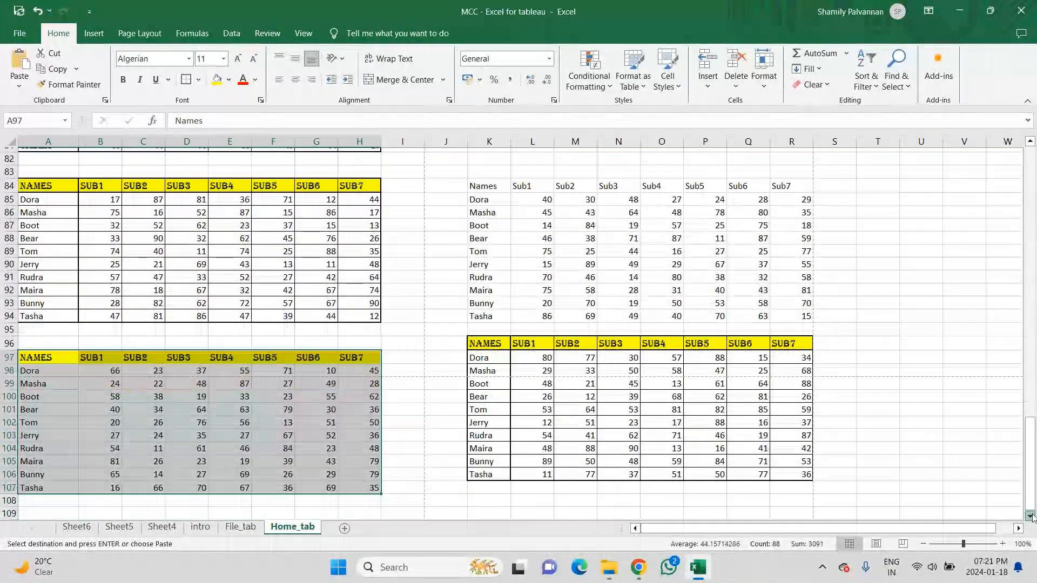
left_click(1031, 516)
left_click(40, 324)
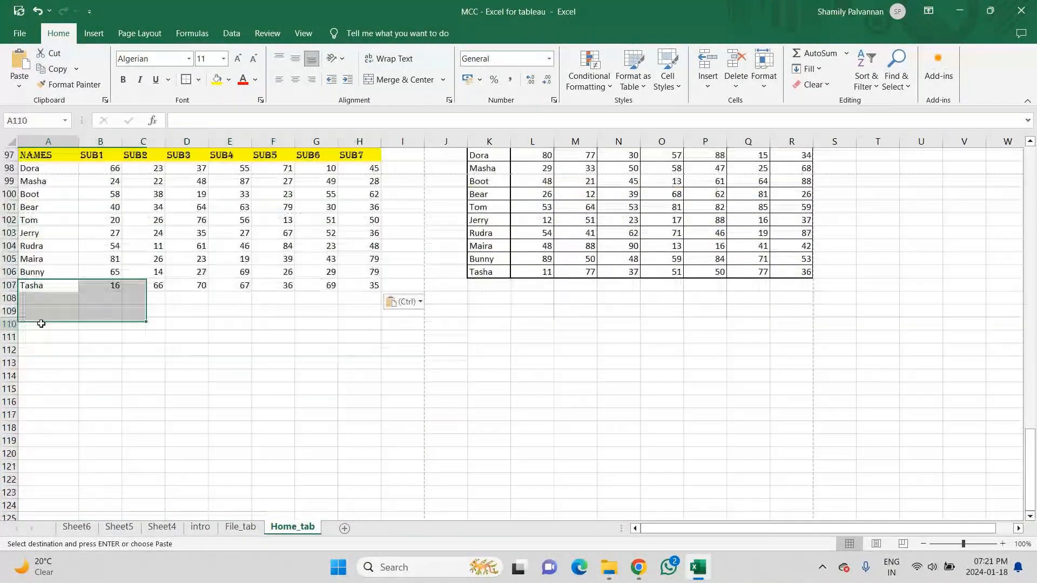
left_click(20, 86)
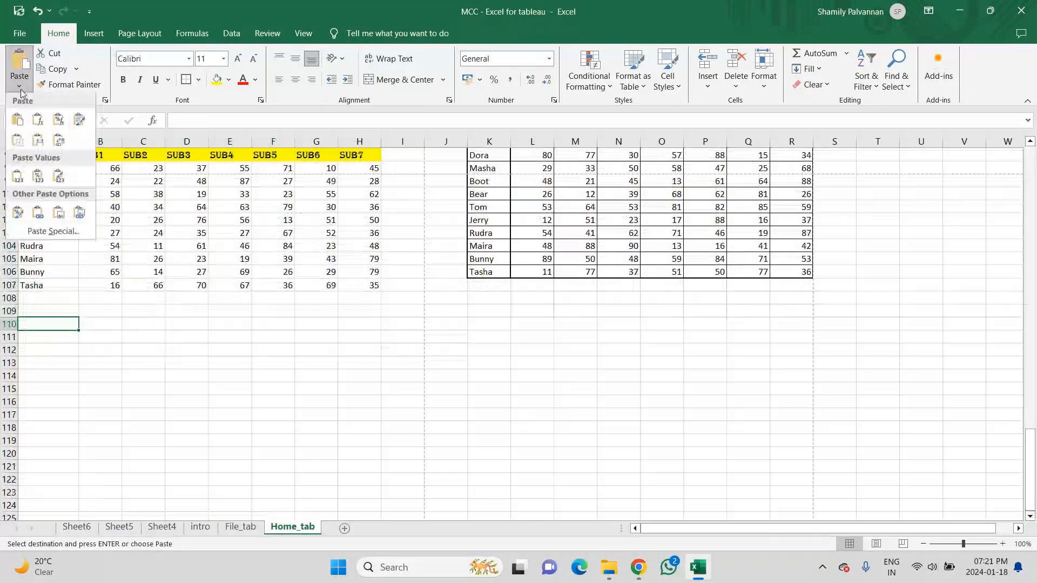
left_click(40, 141)
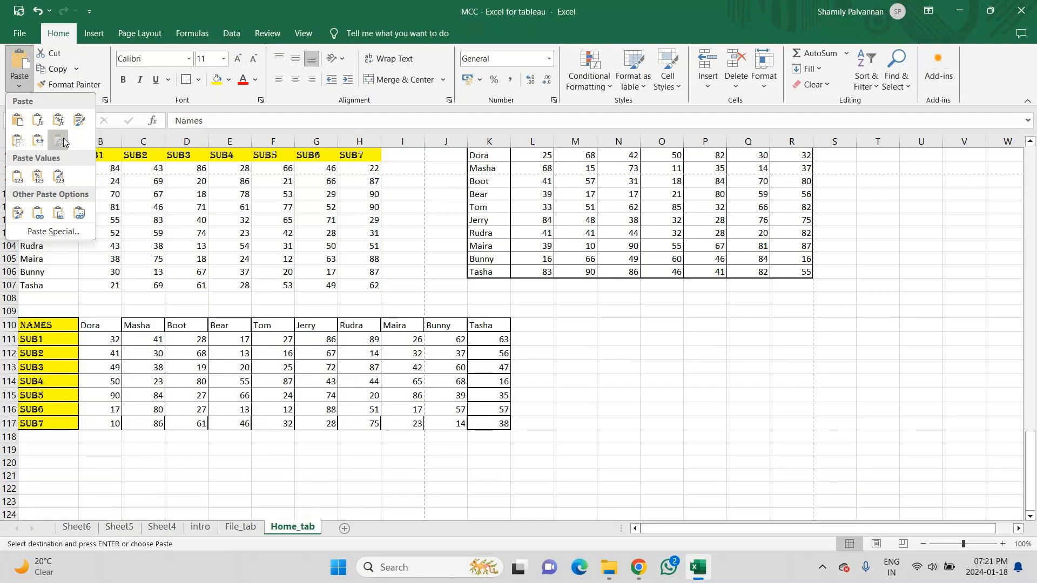
left_click(61, 138)
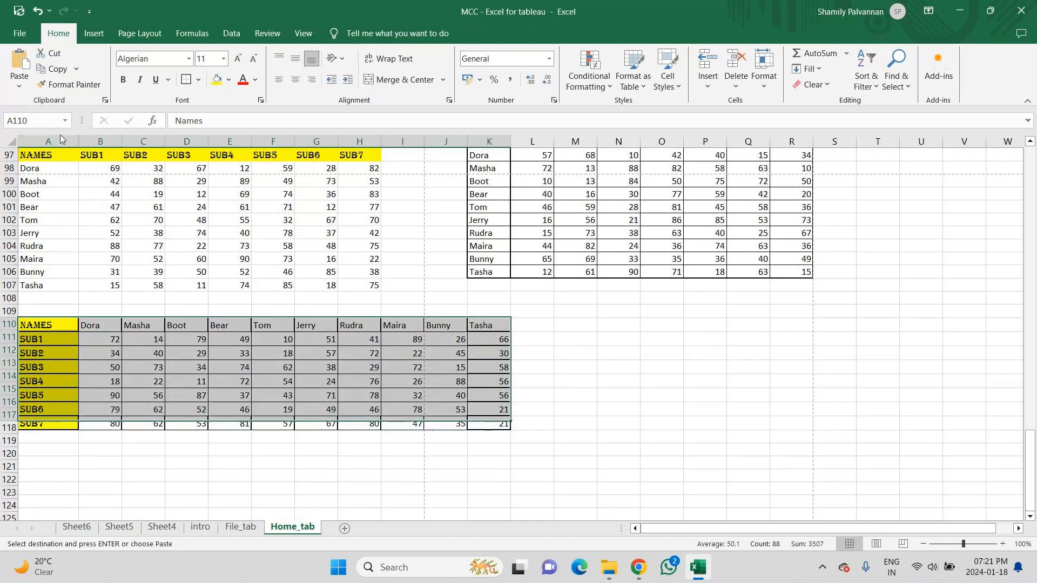
key("ctrl+z")
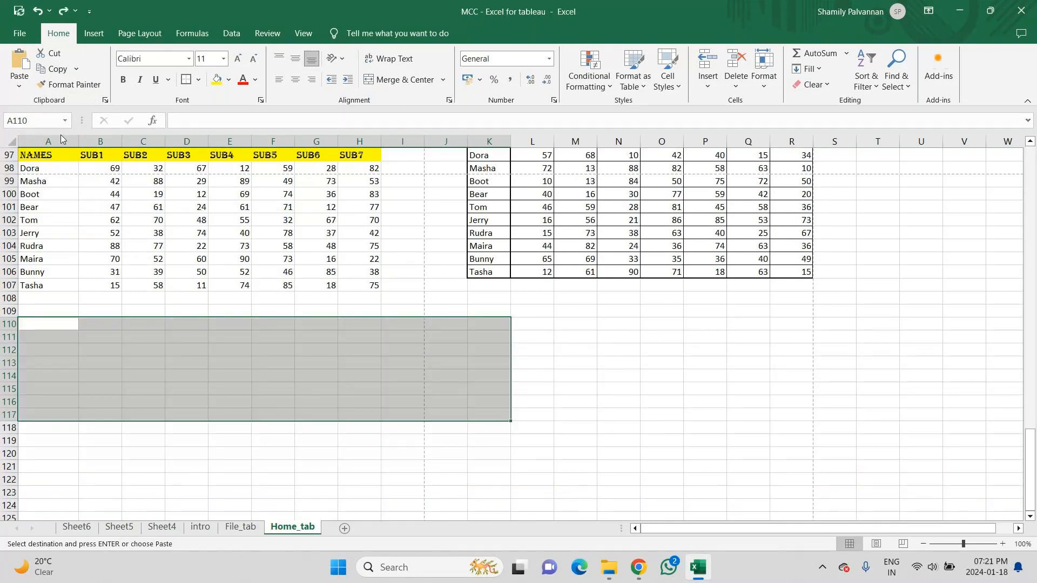
key("ctrl+z")
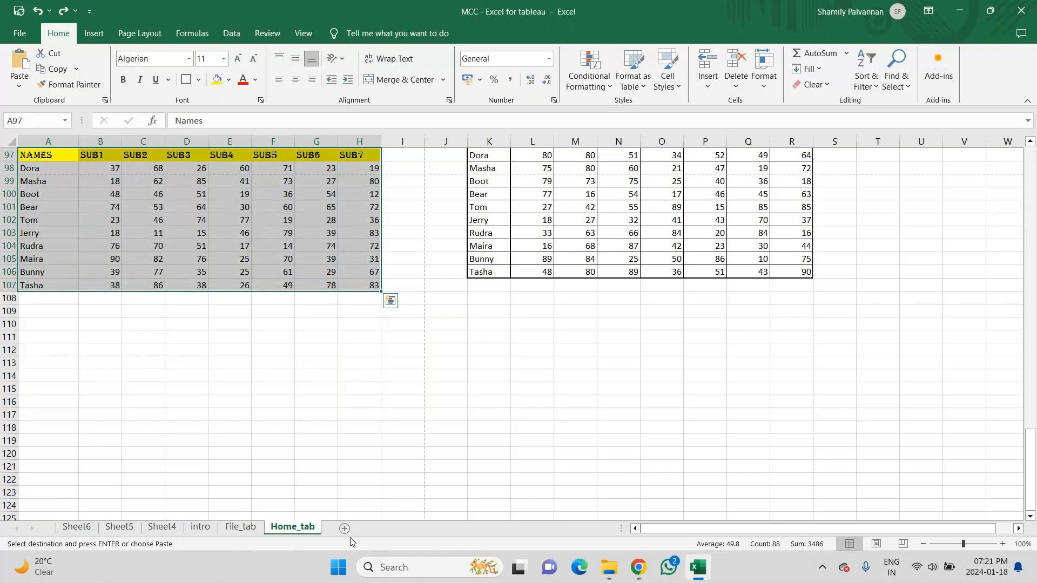
Copy the borderless table A97:H107 and paste it at A1 of Sheet4
key("ctrl+c")
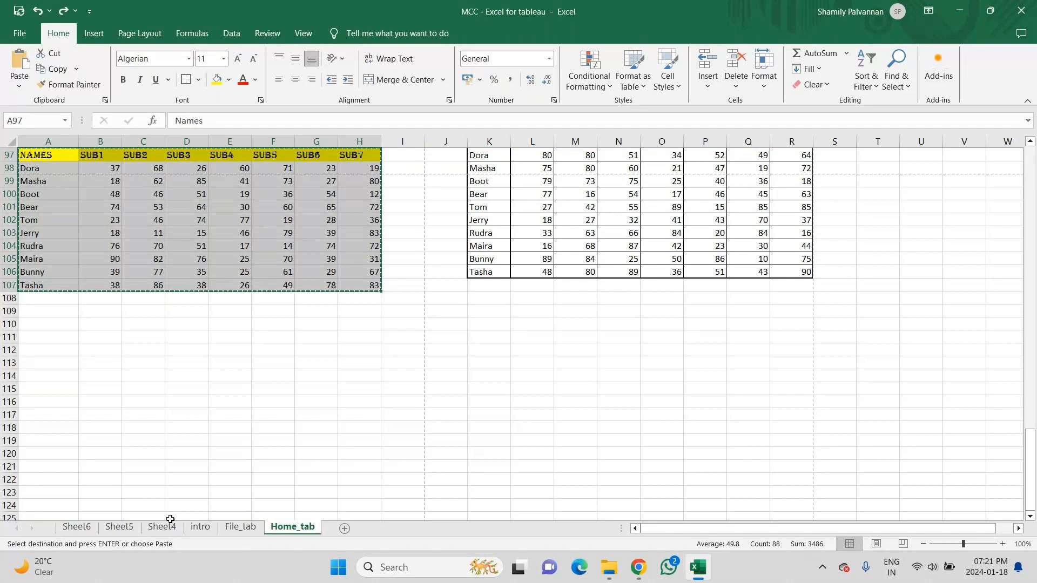
left_click(168, 523)
key("ctrl+v")
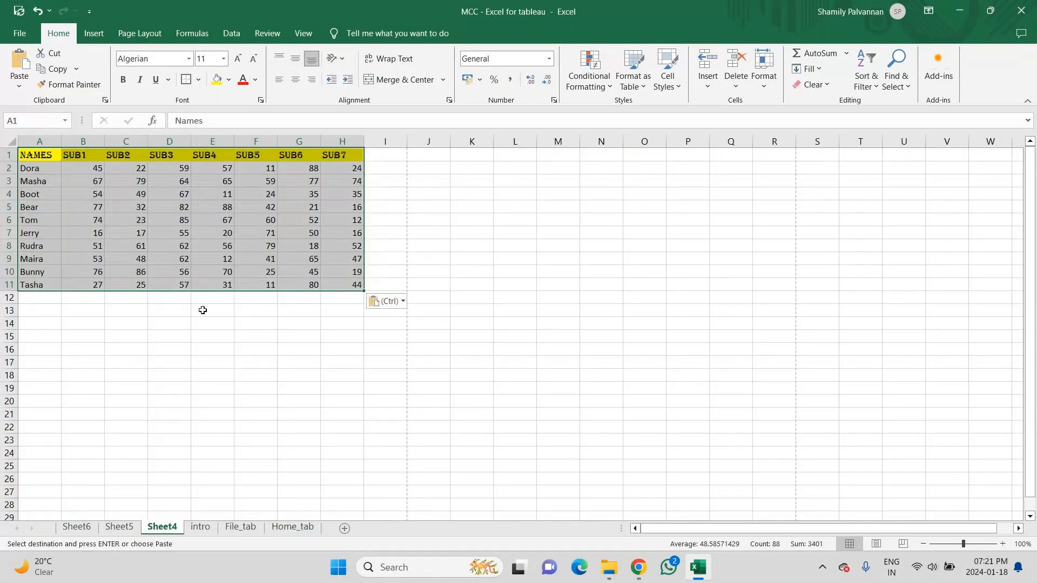
Copy the table A1:H11 on Sheet4 to J1 and autofit the column widths of the pasted copy
key("ctrl+c")
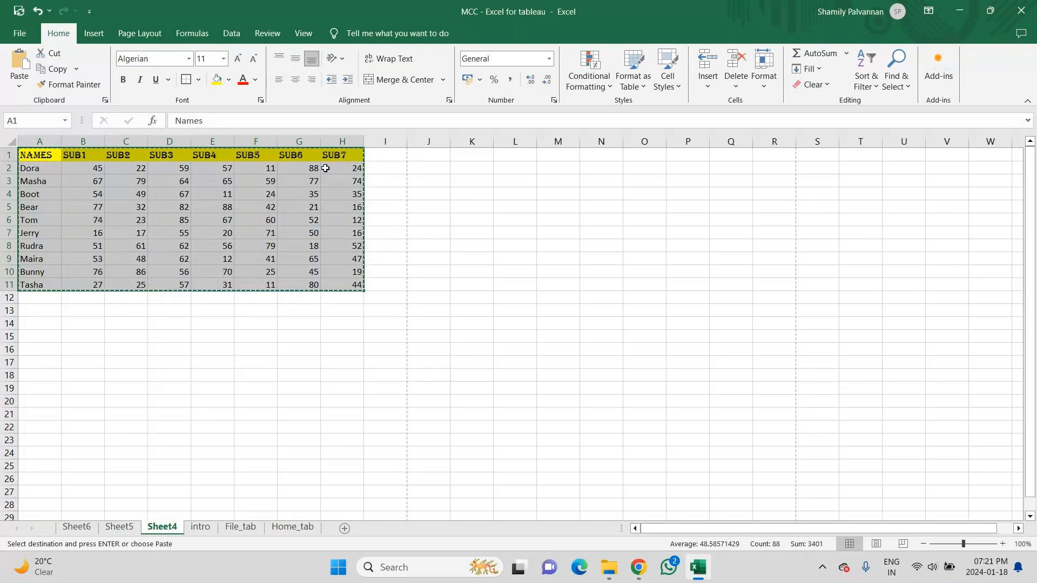
left_click(431, 158)
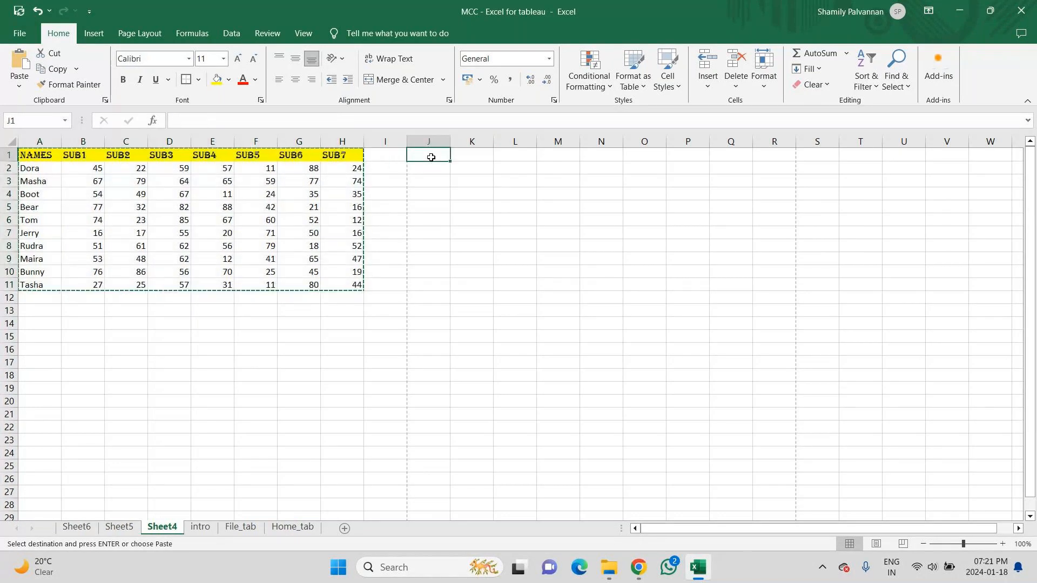
key("ctrl+v")
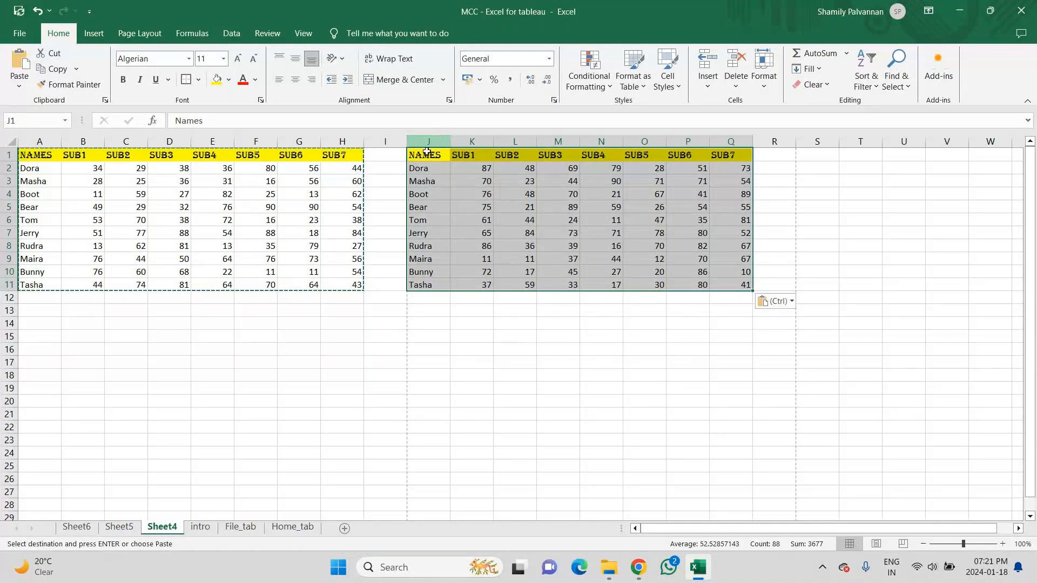
left_click(764, 78)
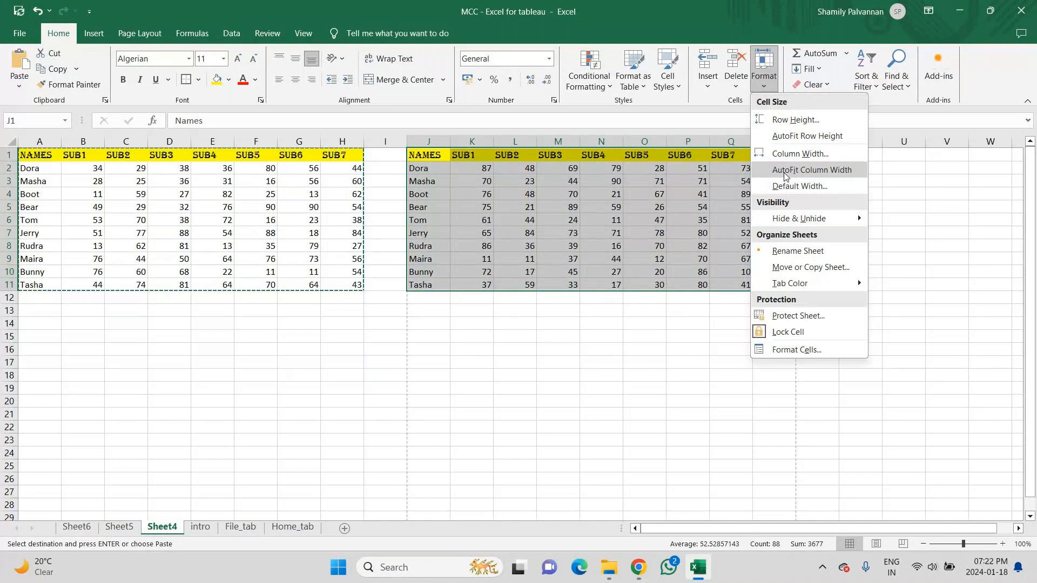
left_click(783, 171)
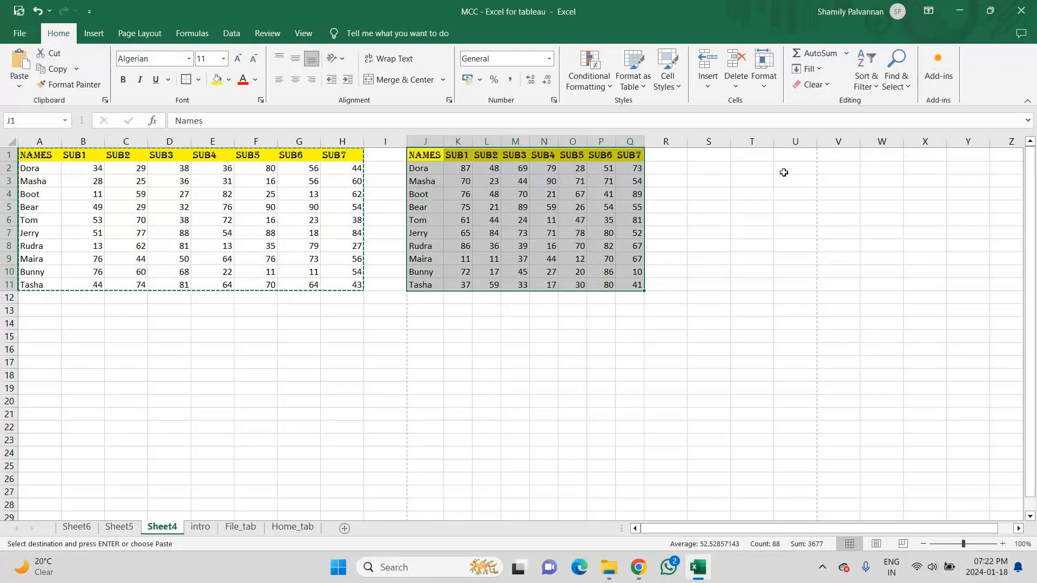
Paste the copied table A1:H11 at S1 with the Keep Source Column Widths option
left_click_drag(29, 156, 330, 286)
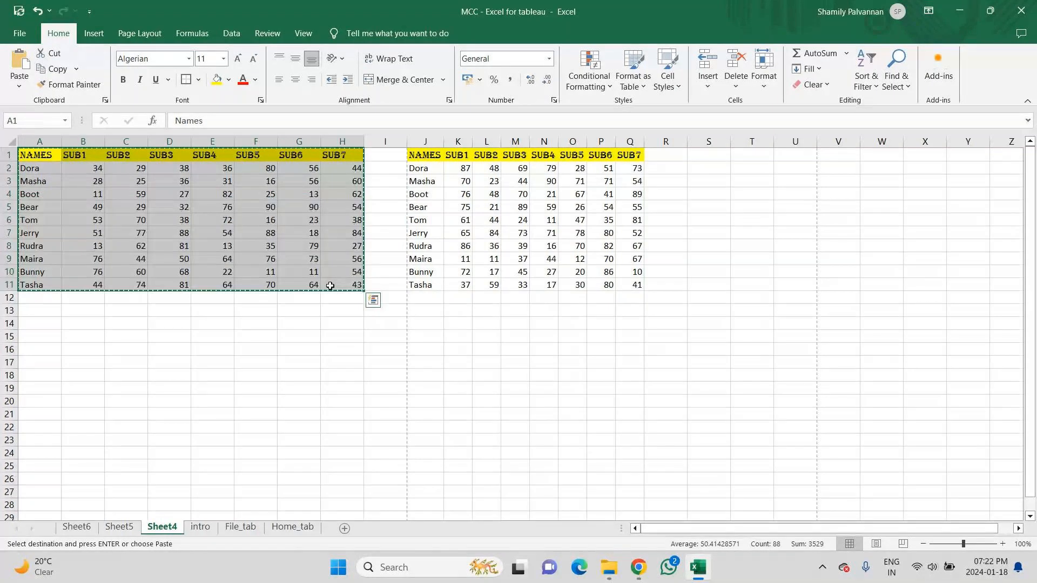
left_click(714, 154)
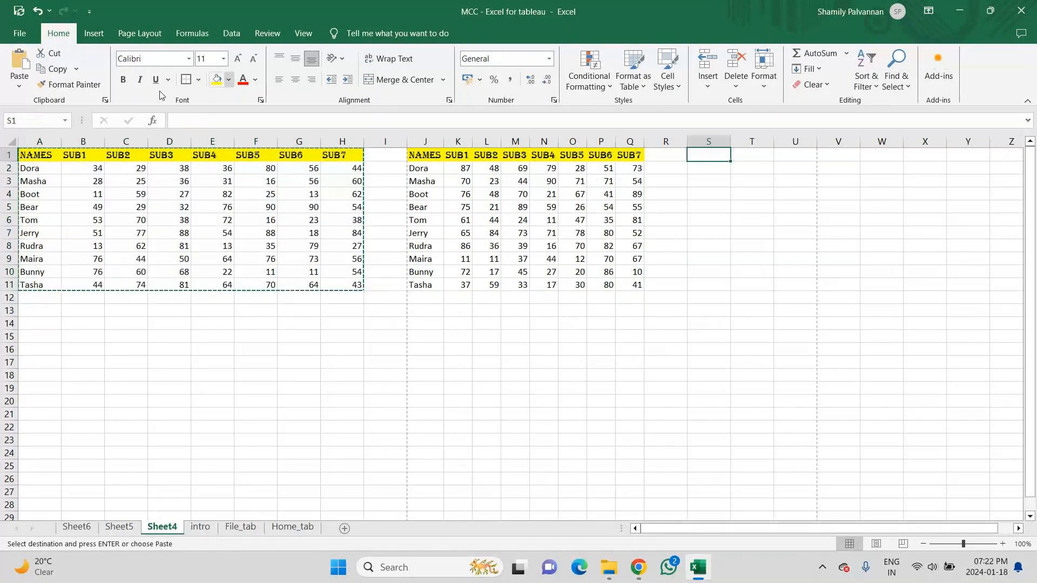
left_click(22, 88)
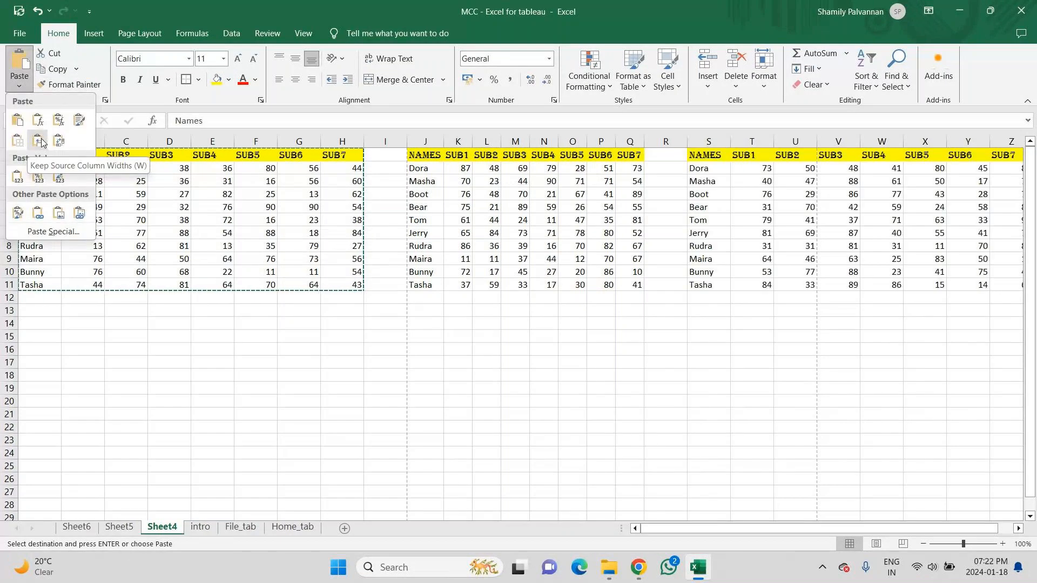
left_click(38, 141)
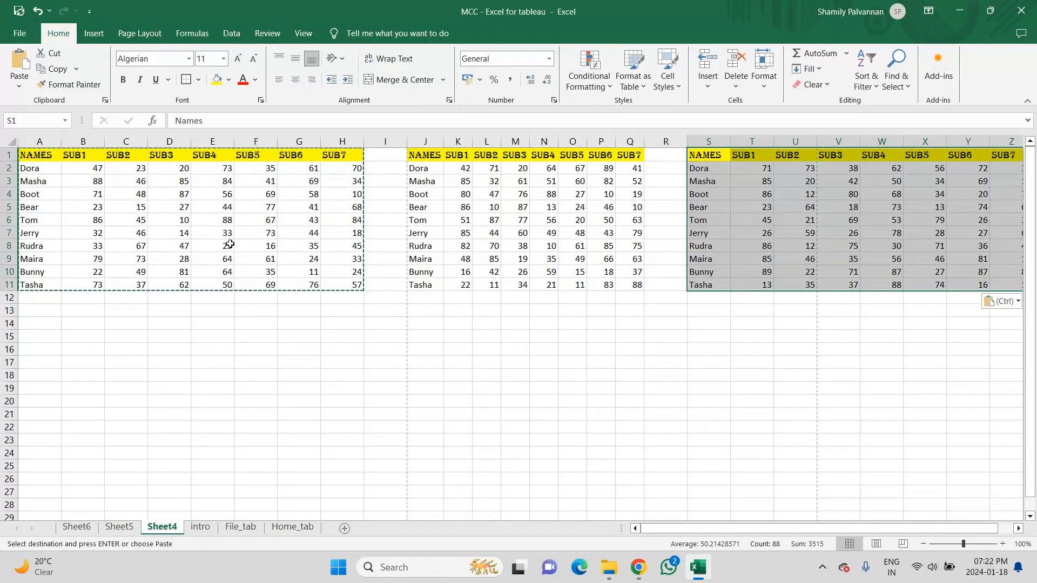
Copy the table J1:Q11 on Sheet4 and paste it at S1 with the Keep Source Column Widths option
left_click(435, 157)
left_click_drag(435, 157, 627, 284)
key("ctrl+c")
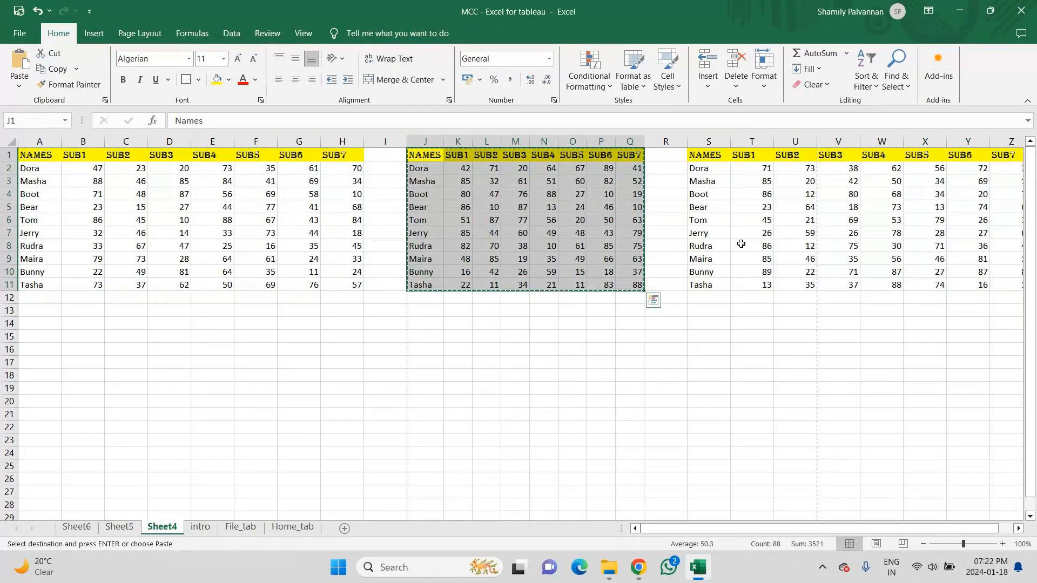
left_click(704, 155)
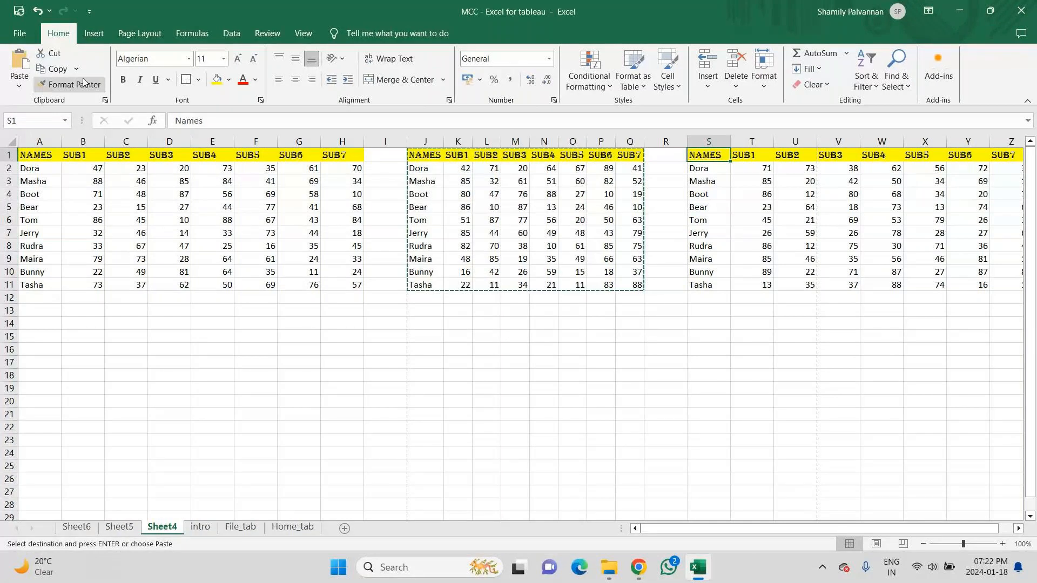
left_click(19, 86)
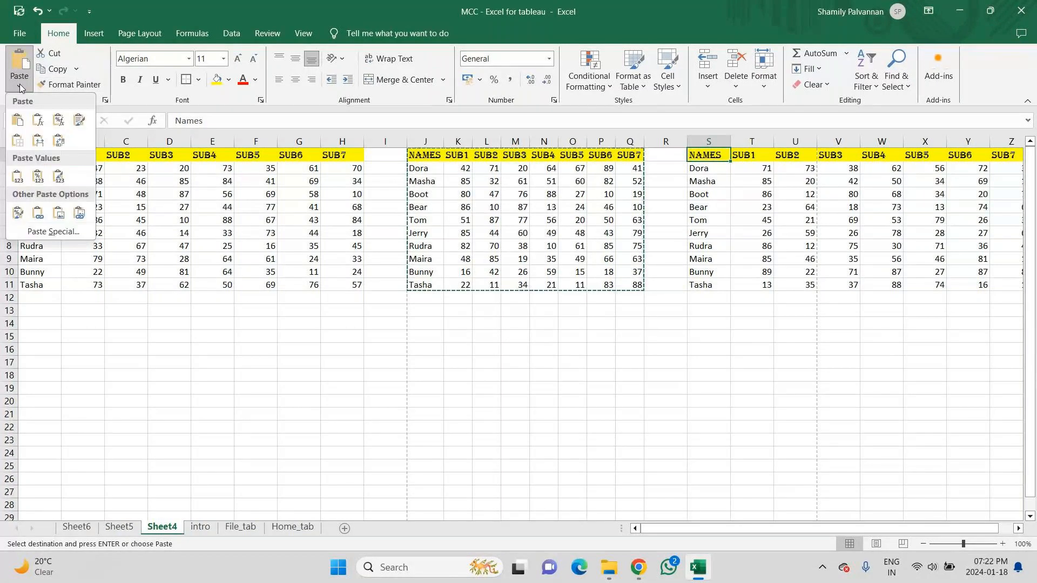
left_click(40, 146)
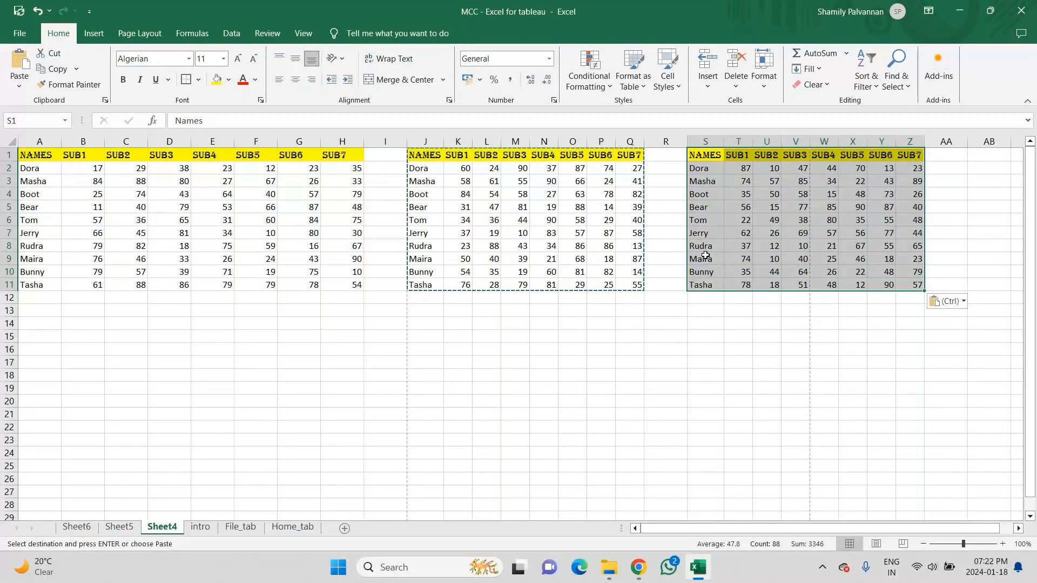
left_click(33, 161)
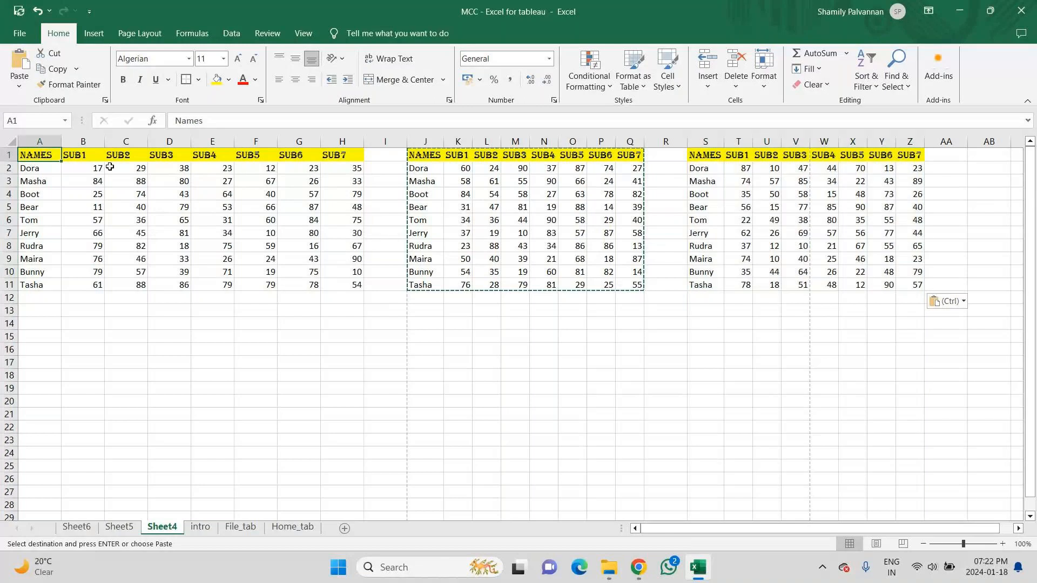
left_click_drag(110, 167, 328, 284)
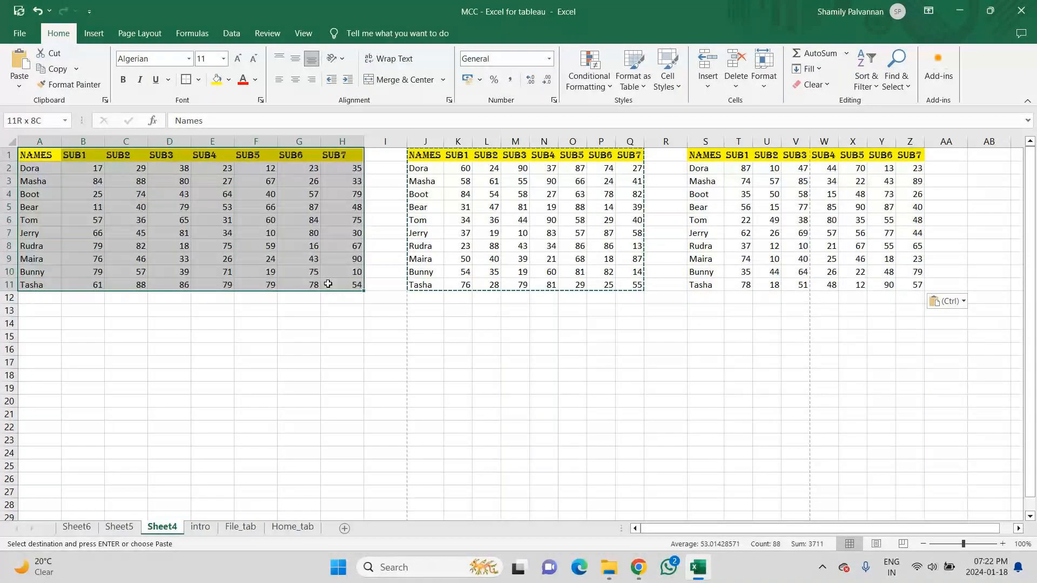
left_click(103, 191)
left_click_drag(99, 175, 96, 332)
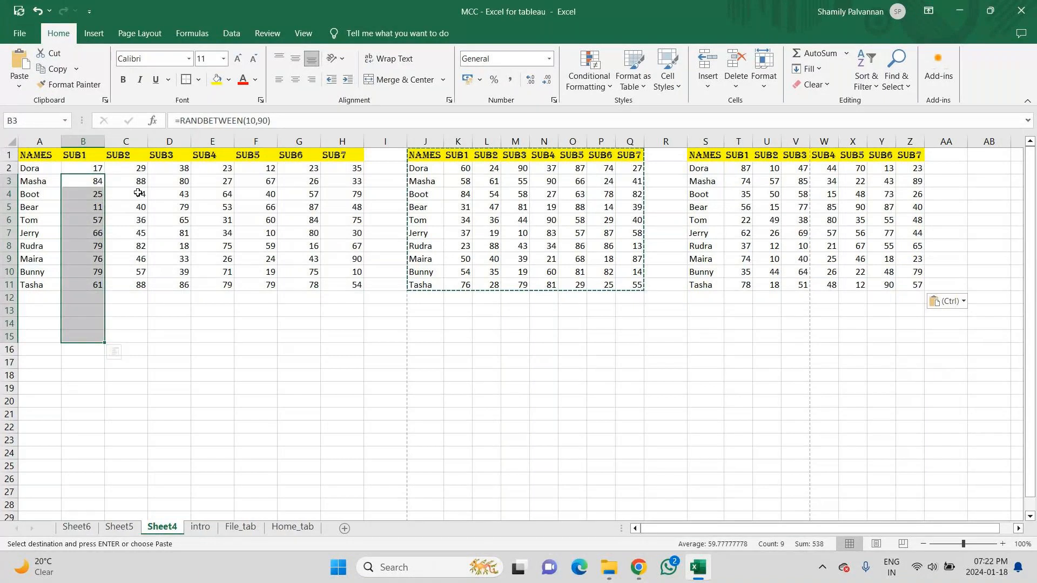
left_click_drag(221, 169, 222, 283)
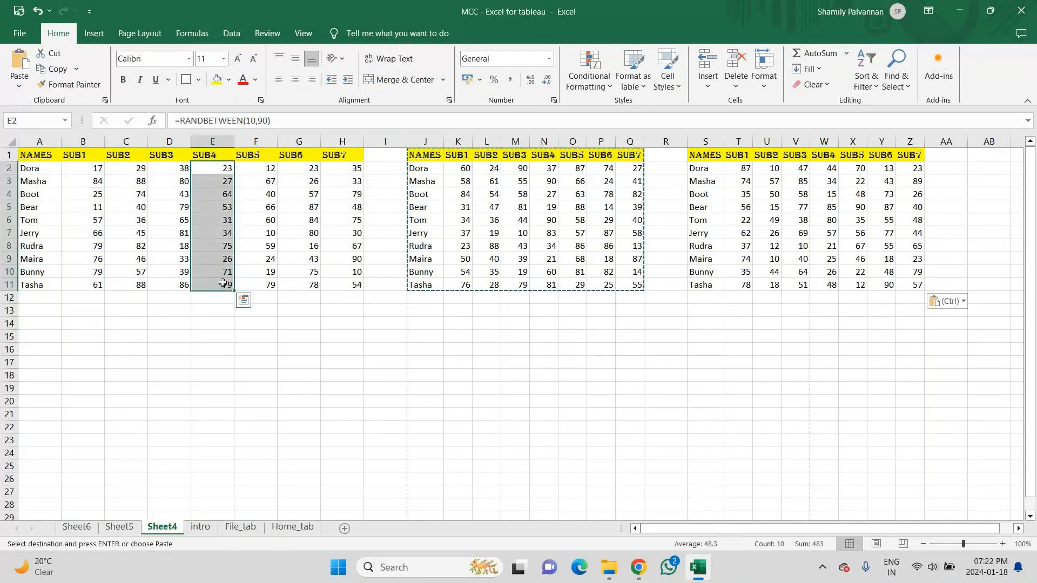
Copy the table A1:H11 and paste it at A14 with the Transpose option
left_click_drag(40, 154, 344, 282)
key("ctrl+c")
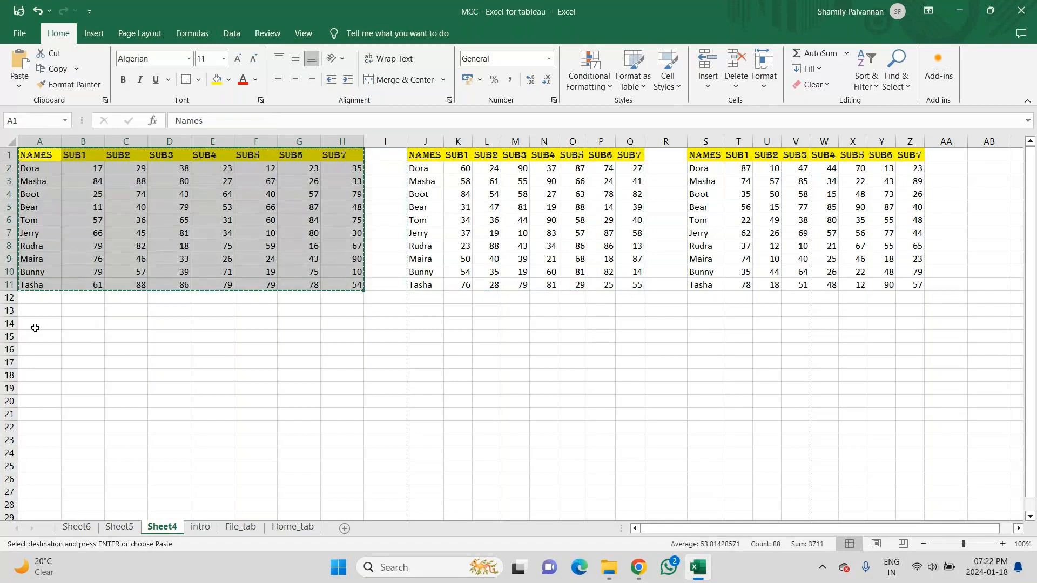
left_click(36, 328)
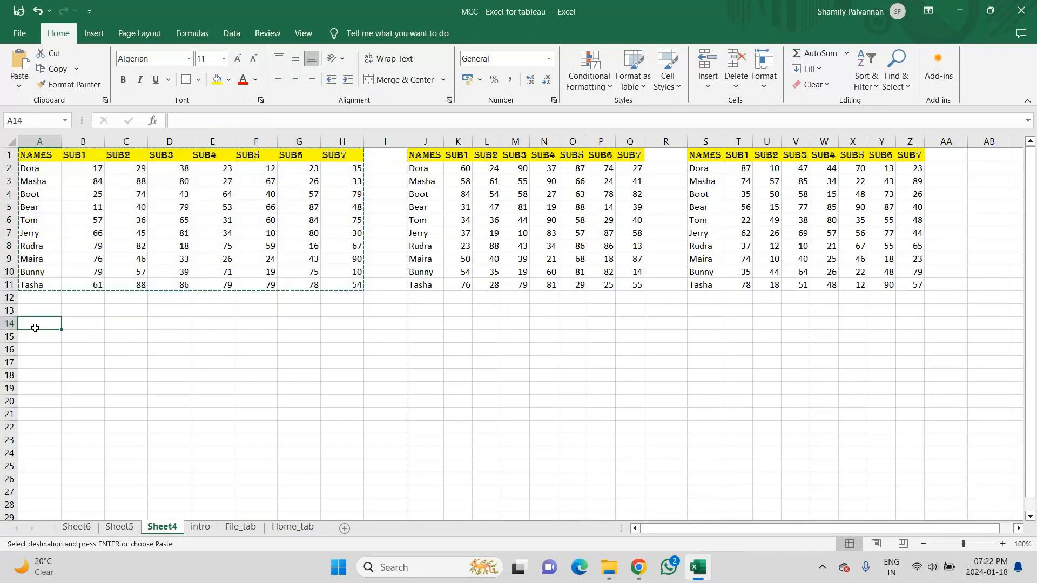
left_click(18, 87)
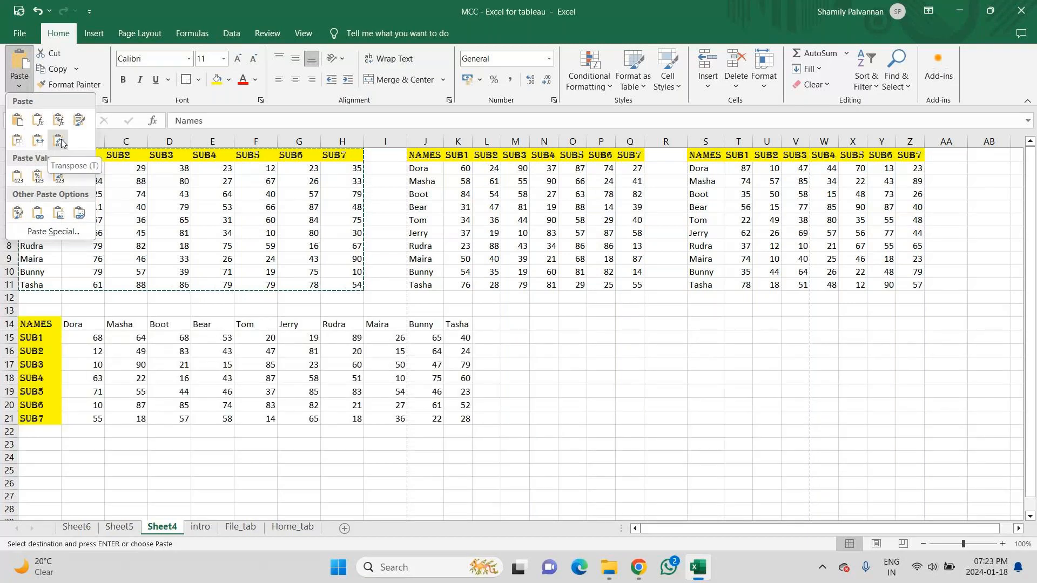
left_click(59, 141)
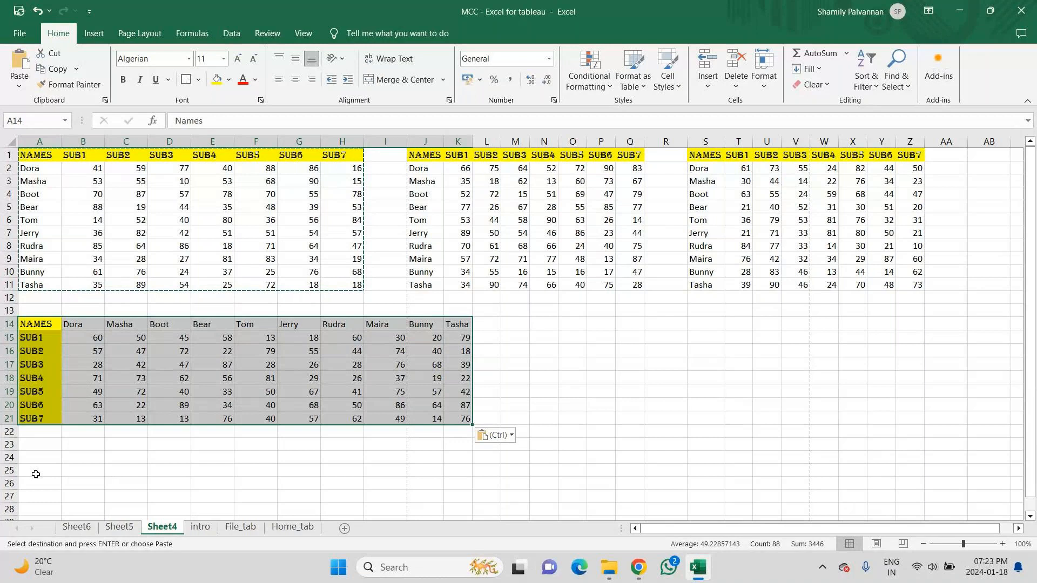
Copy the transposed table A14:K21 and paste it at A23 with the Transpose option
key("ctrl+c")
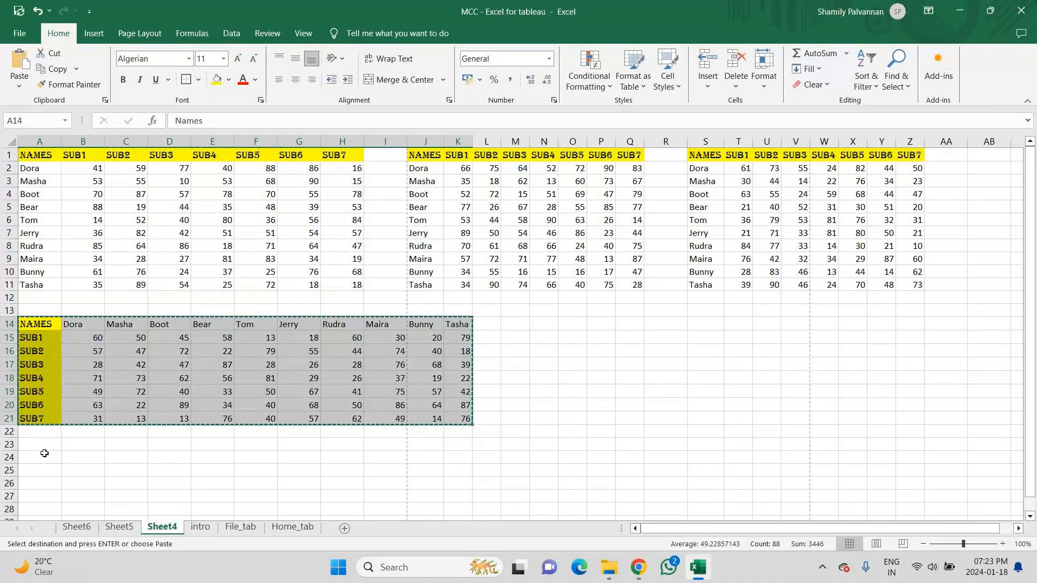
left_click(34, 449)
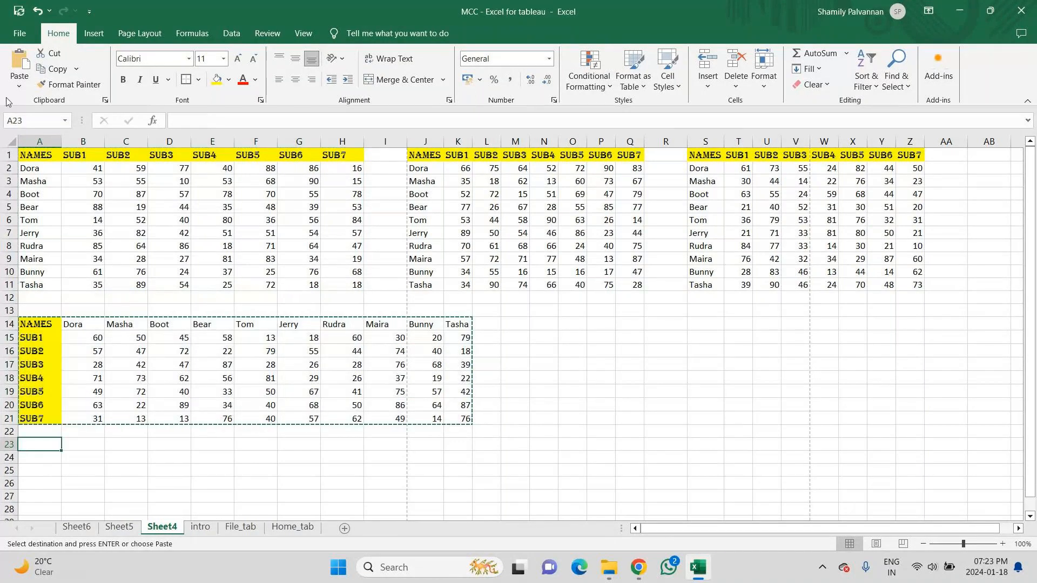
left_click(18, 86)
left_click(54, 146)
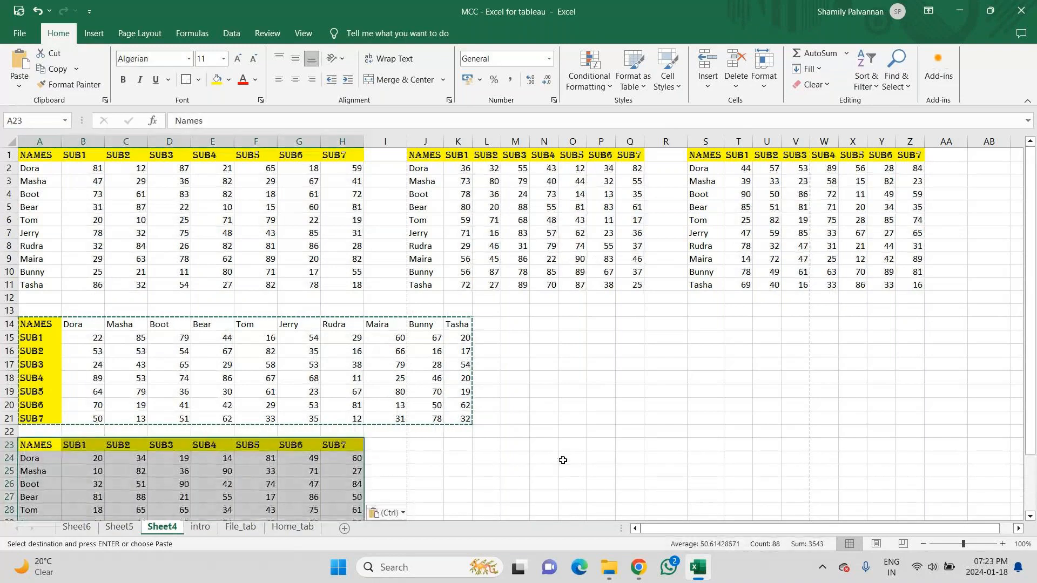
left_click(638, 567)
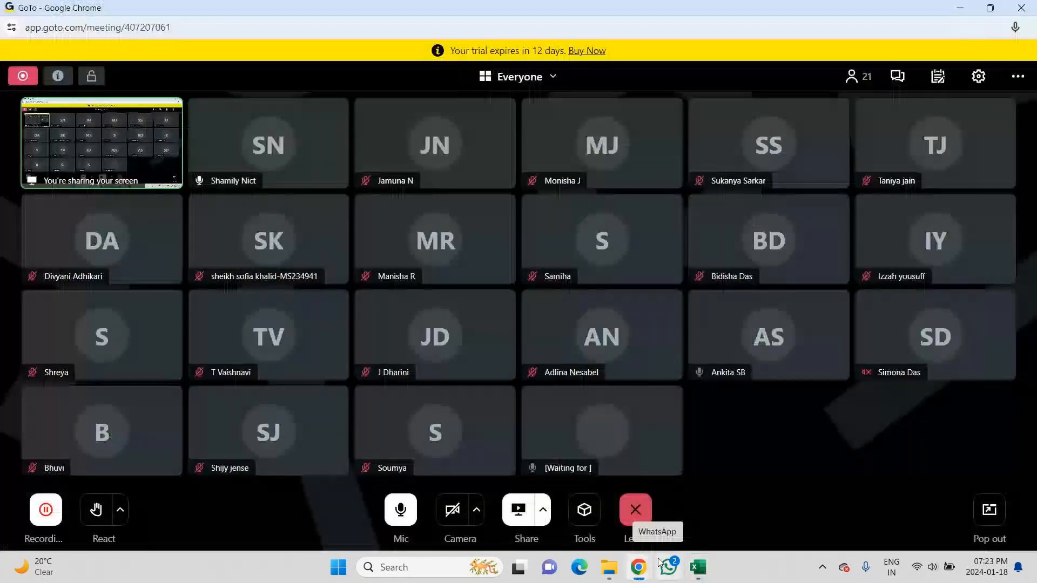
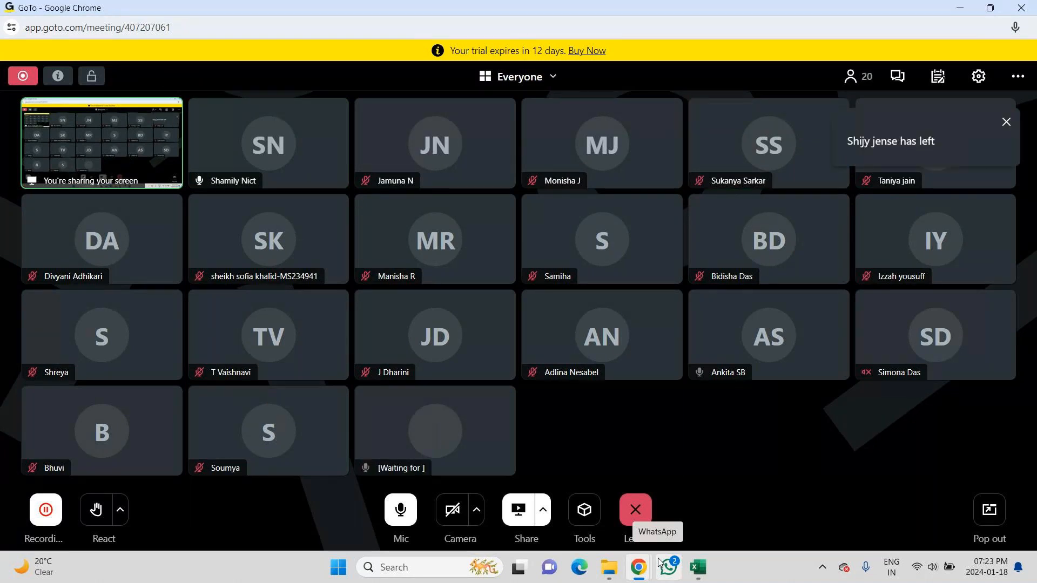
key("alt+Tab")
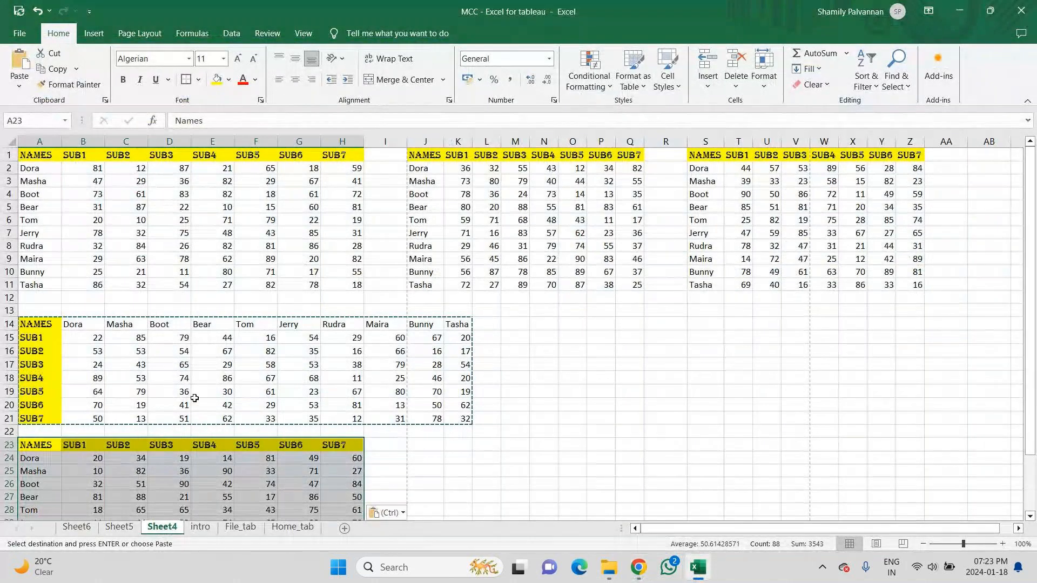
left_click(168, 393)
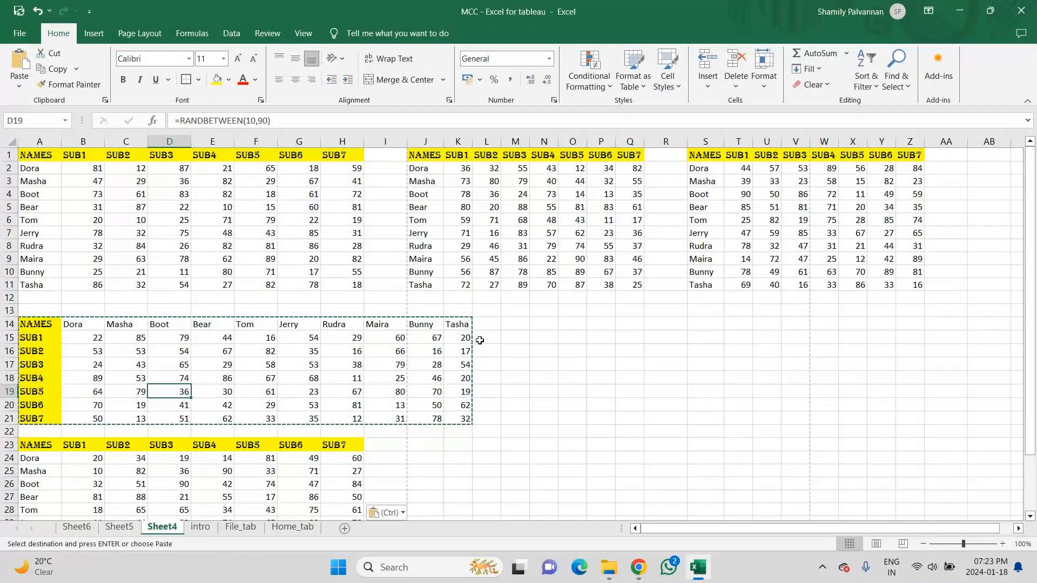
Copy the formatted table A71:H81 on the Home_tab sheet and paste it at A109
left_click(289, 526)
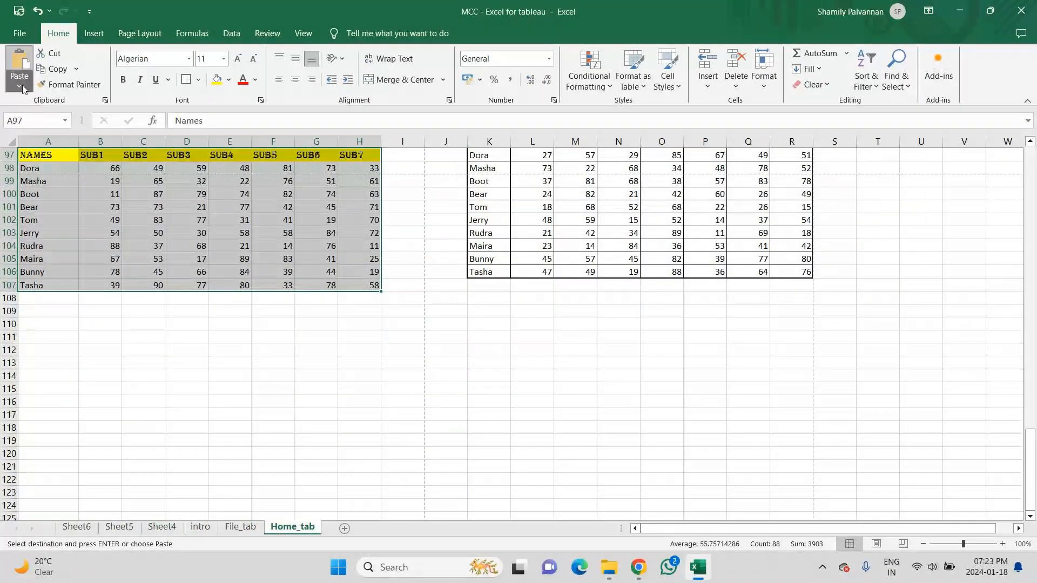
left_click_drag(1031, 493, 1030, 421)
left_click_drag(33, 265, 355, 400)
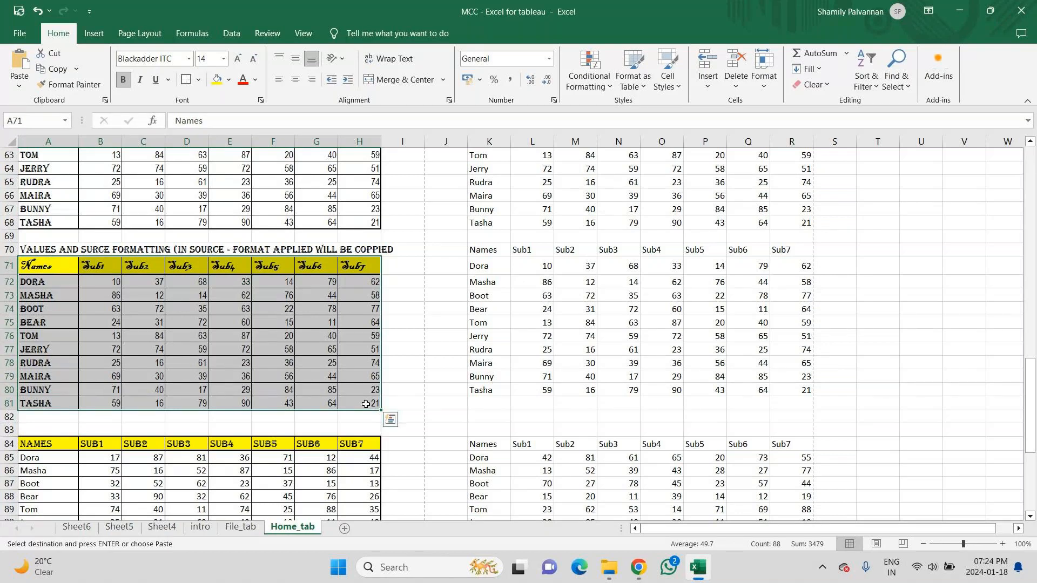
scroll(849, 419, "down", 6)
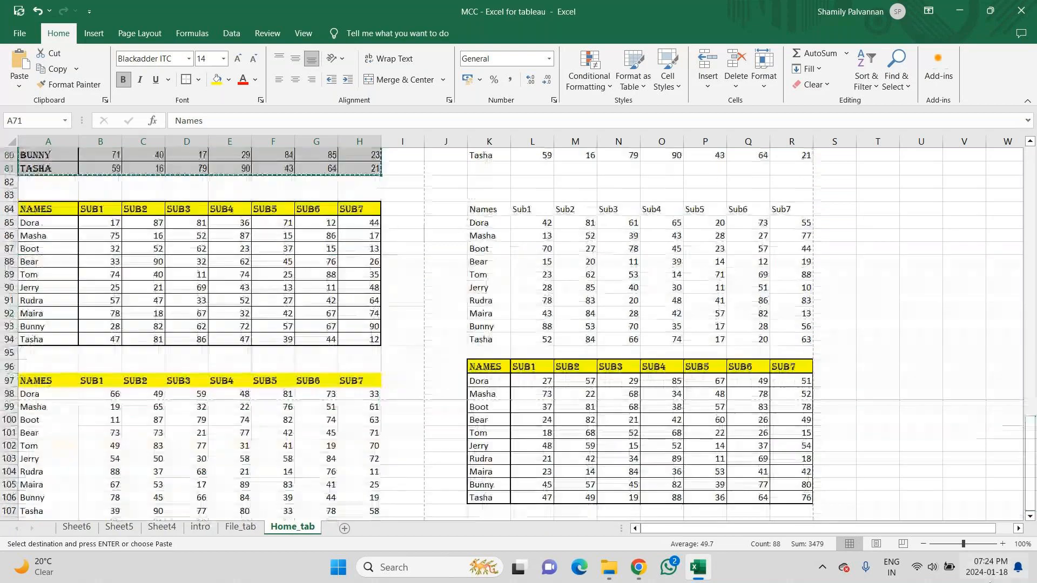
left_click(855, 503)
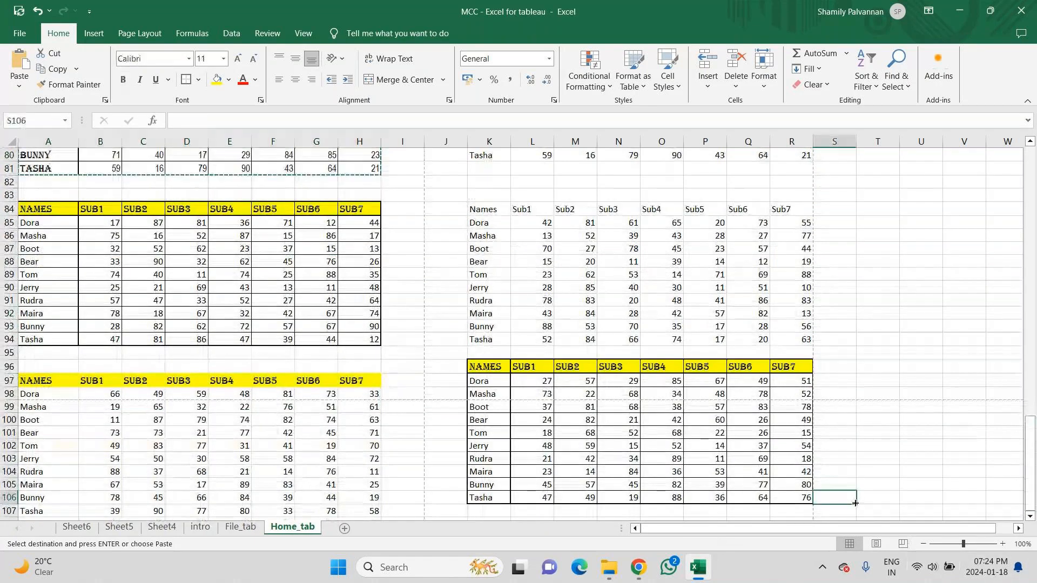
key("Down")
key("Down")
key("Down")
key("Down")
key("ctrl+Left")
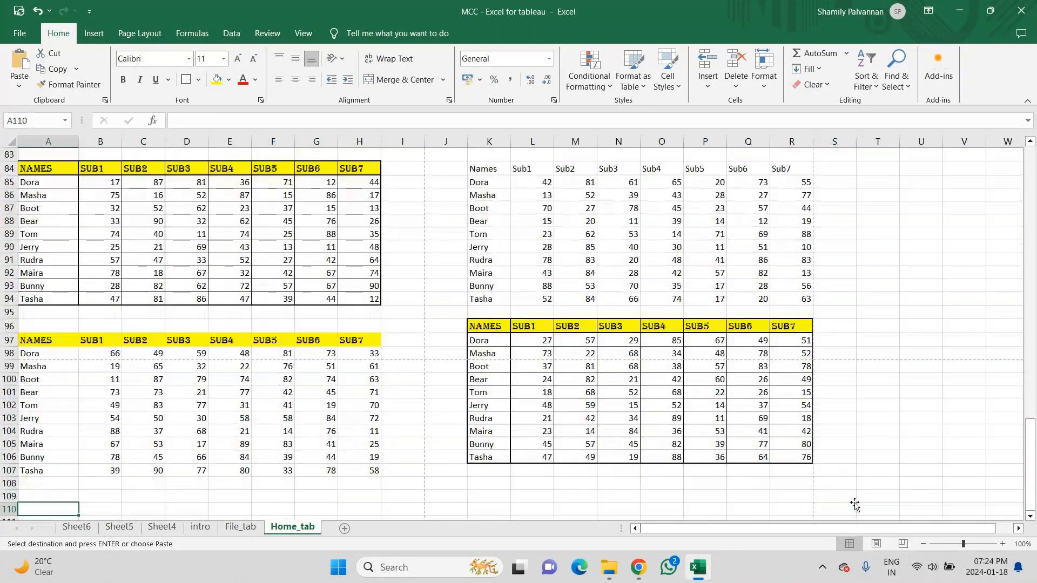
key("Up")
key("ctrl+v")
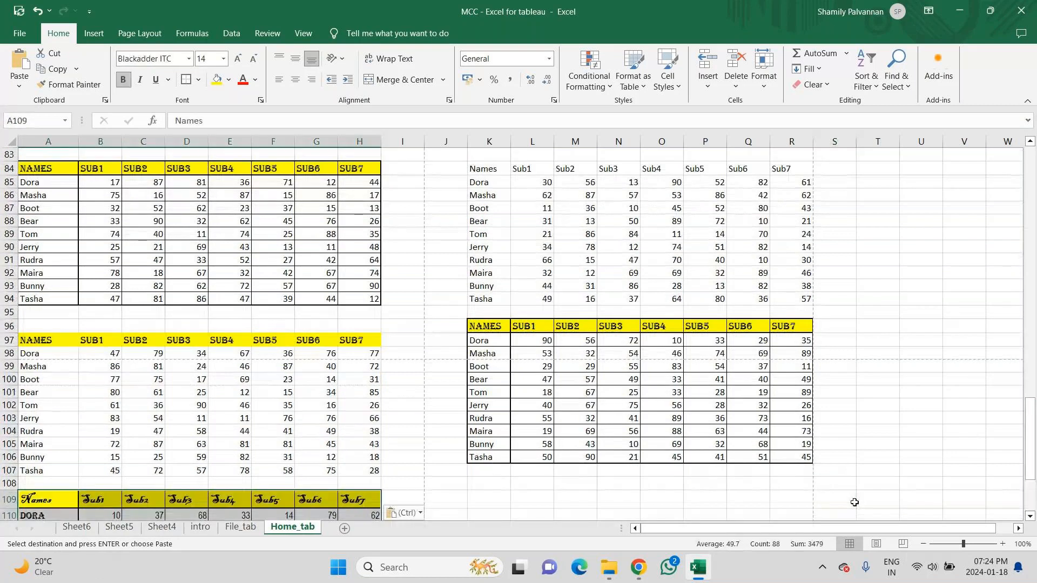
Copy the table A109:H119 and paste it at K109 with the Paste Link option
left_click_drag(1032, 476, 1033, 503)
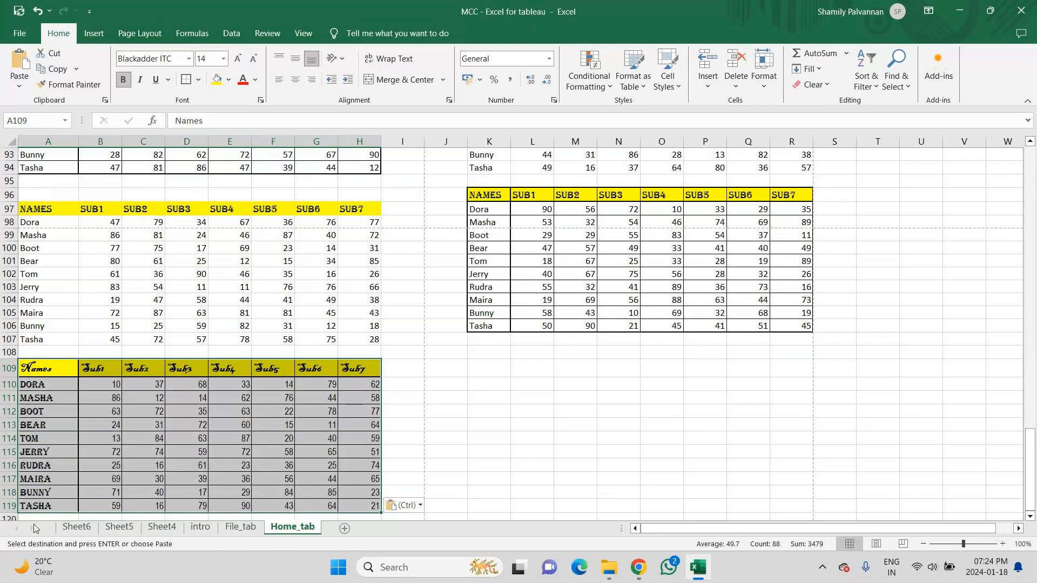
key("ctrl+c")
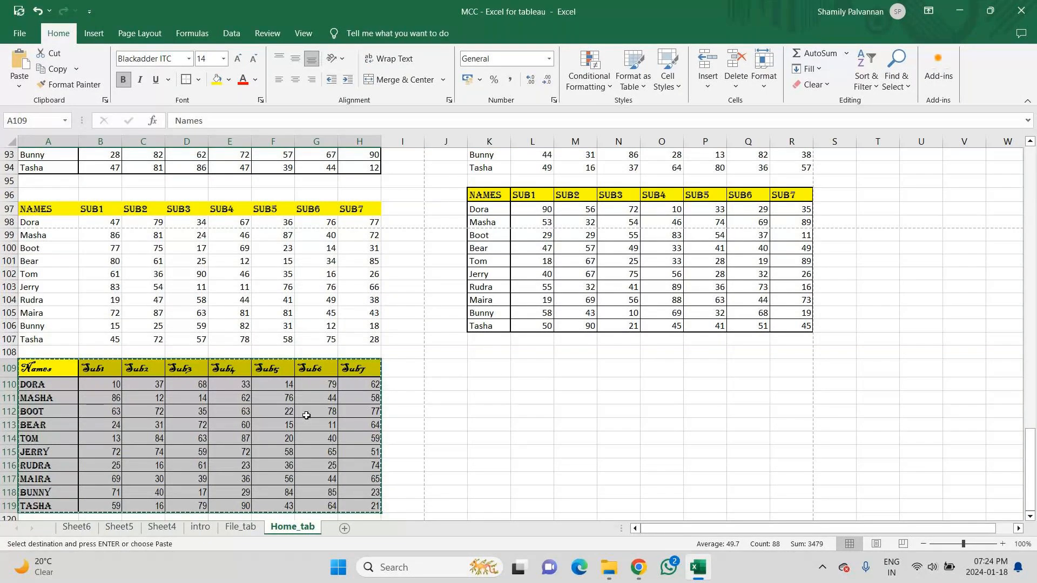
left_click(483, 372)
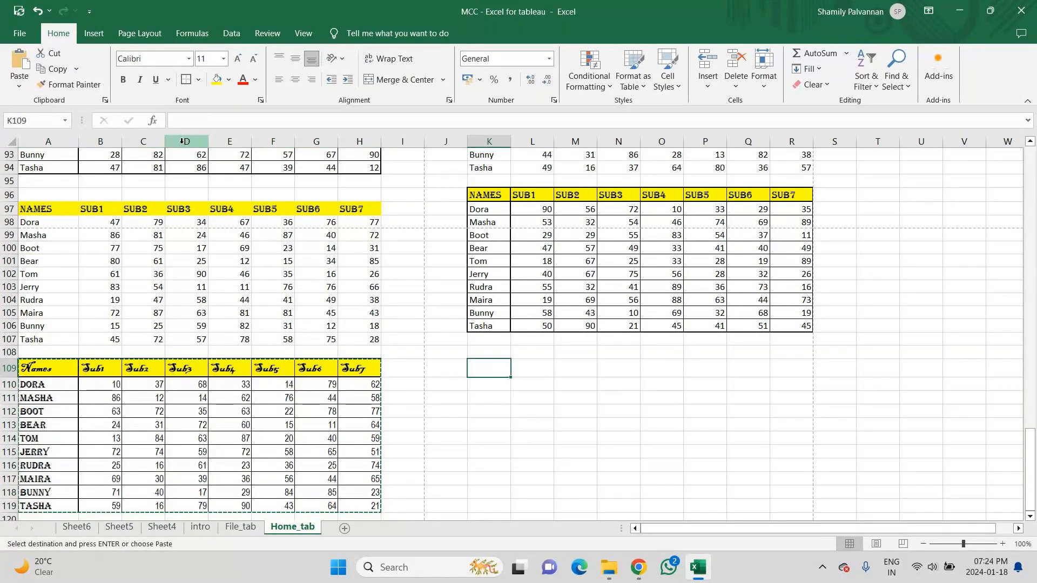
left_click(19, 89)
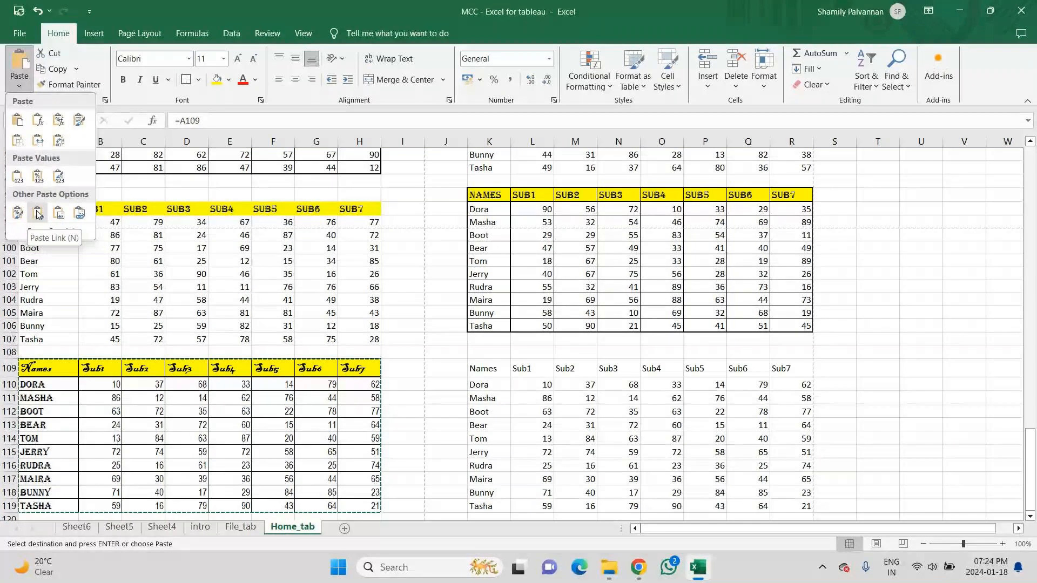
left_click(37, 214)
Inspect the link formulas in the pasted table's names column and in header cells K109, L109 and M109
key("Down")
key("Down")
key("Down")
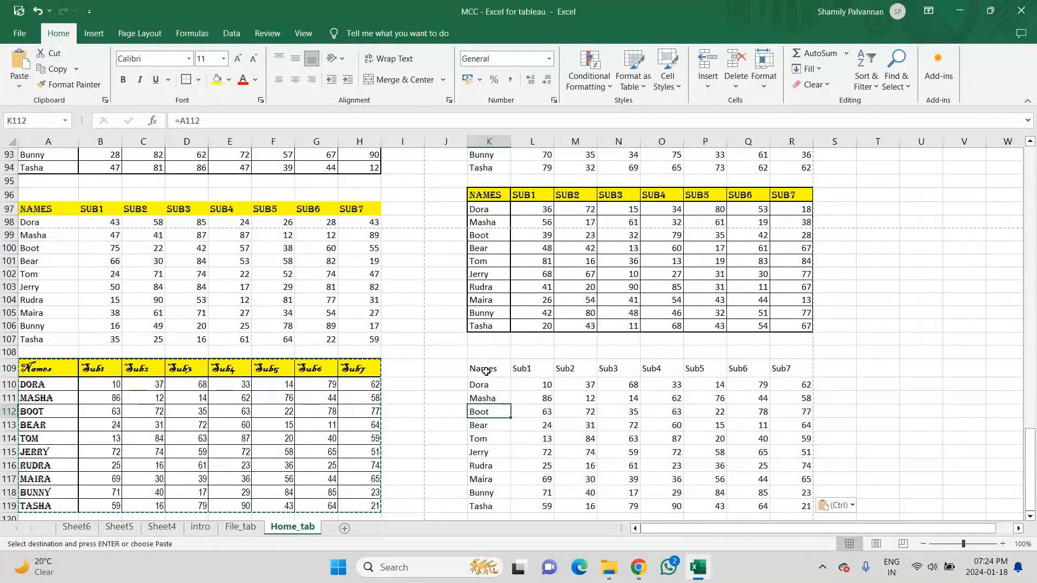
left_click(486, 371)
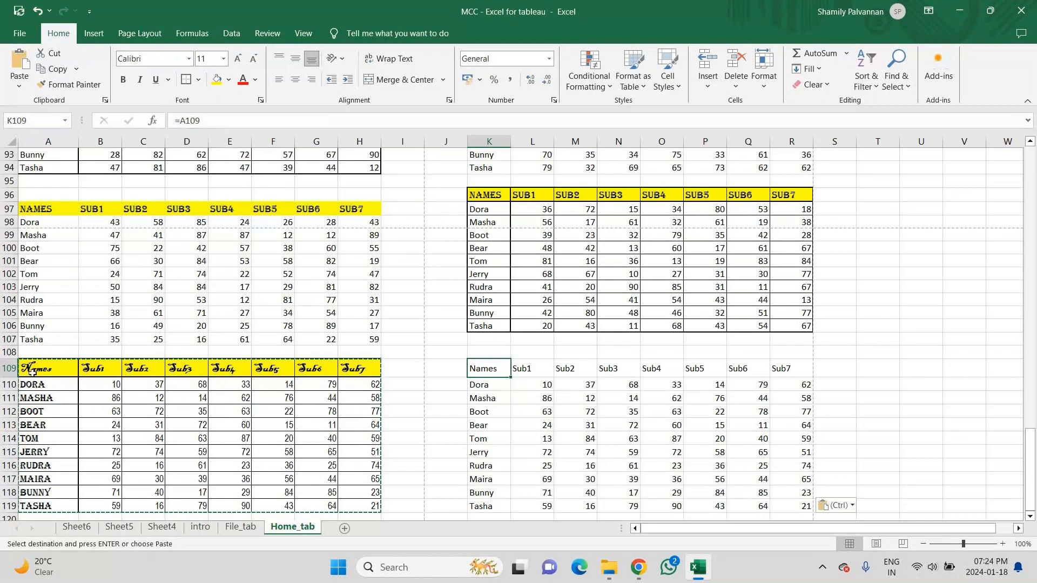
left_click(521, 368)
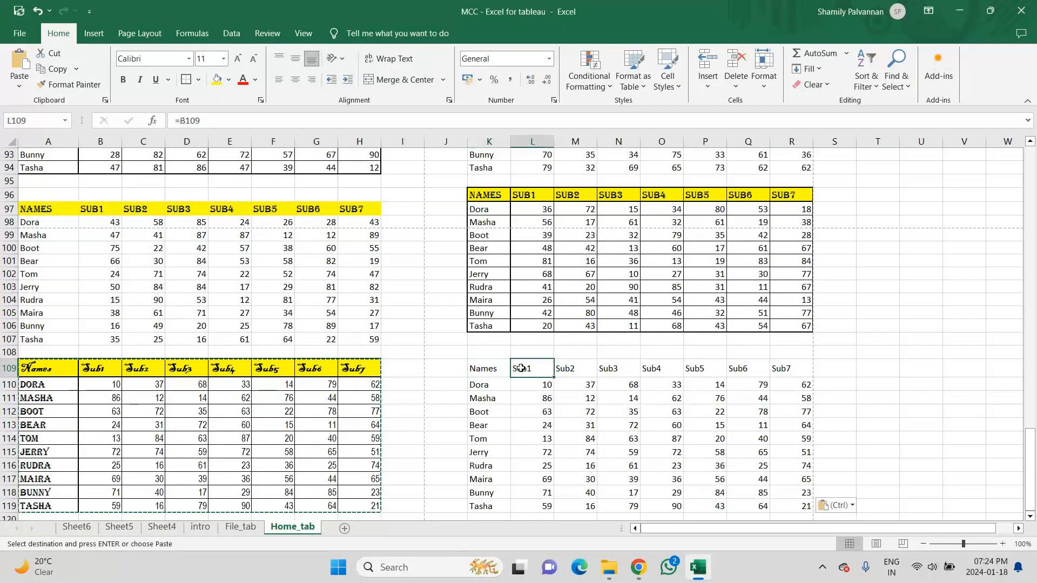
left_click(567, 371)
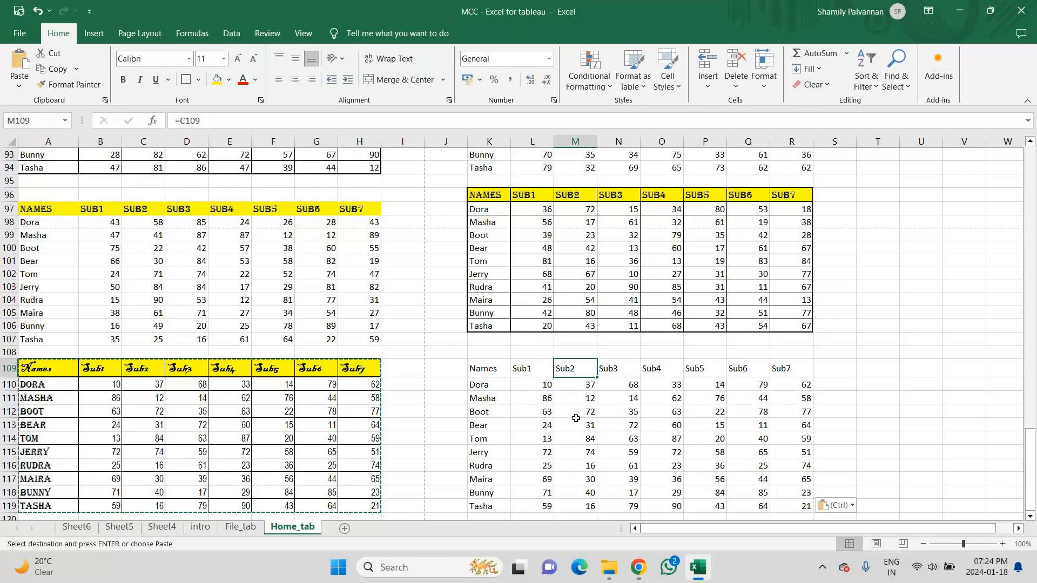
Check the link formulas behind several score cells in the pasted table at K109:R119
left_click(663, 426)
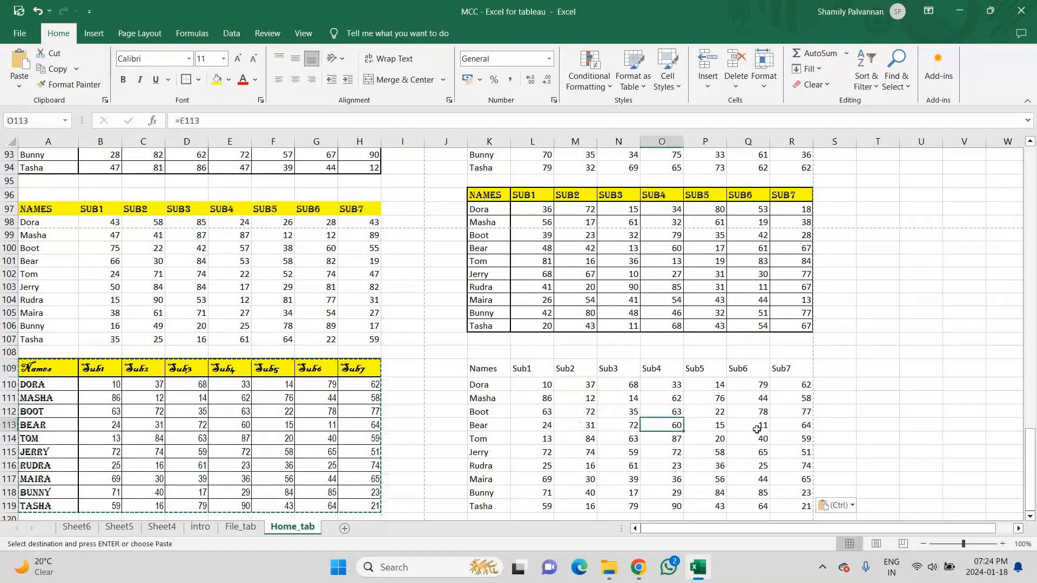
left_click(756, 427)
left_click(647, 440)
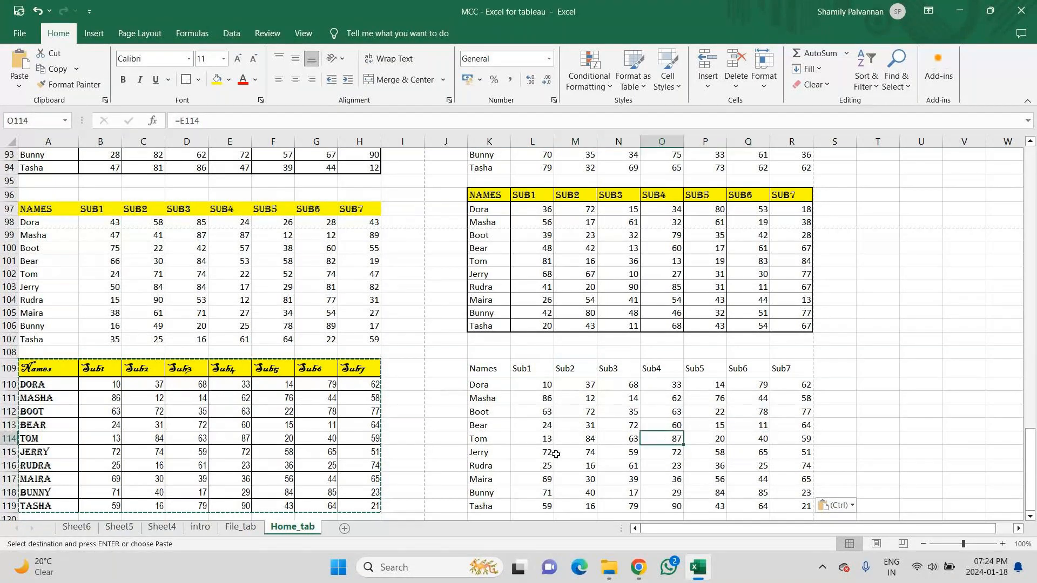
left_click(553, 455)
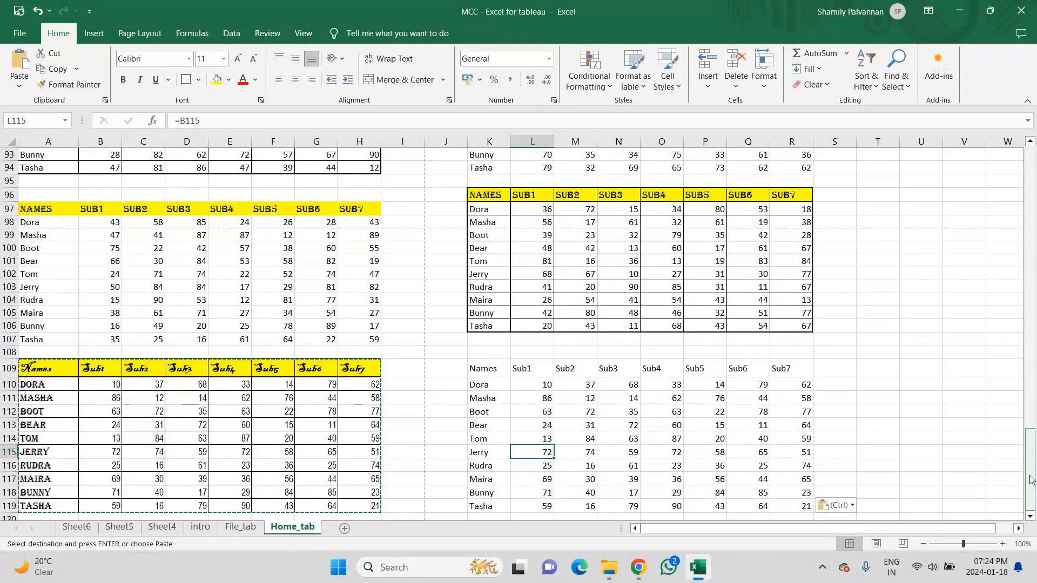
Paste the copied table A109:H119 as a static picture at cell A122
key("Down")
key("Down")
key("Down")
key("Down")
key("Down")
key("Down")
key("Down")
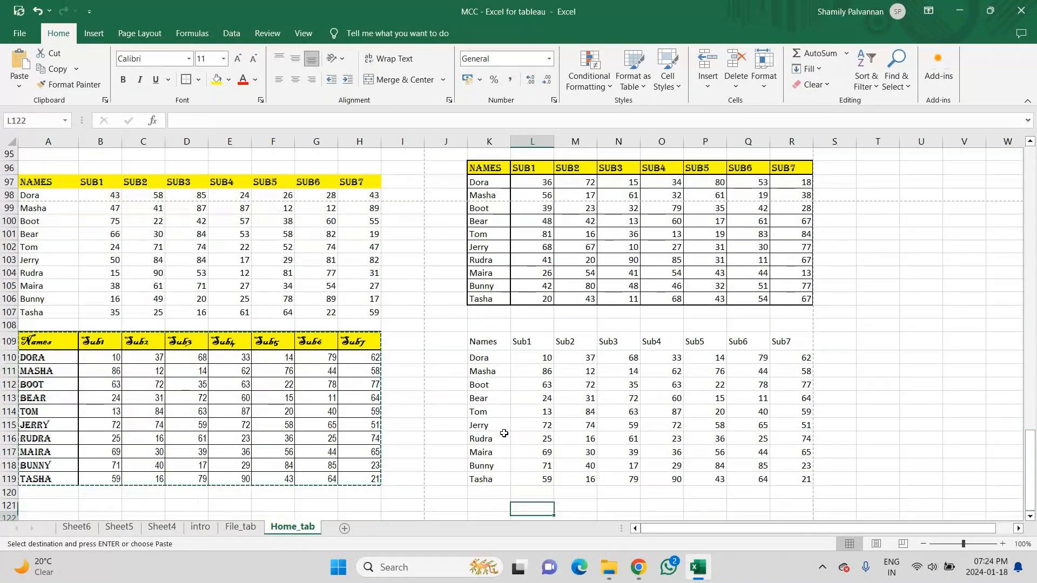
key("Down")
key("Down")
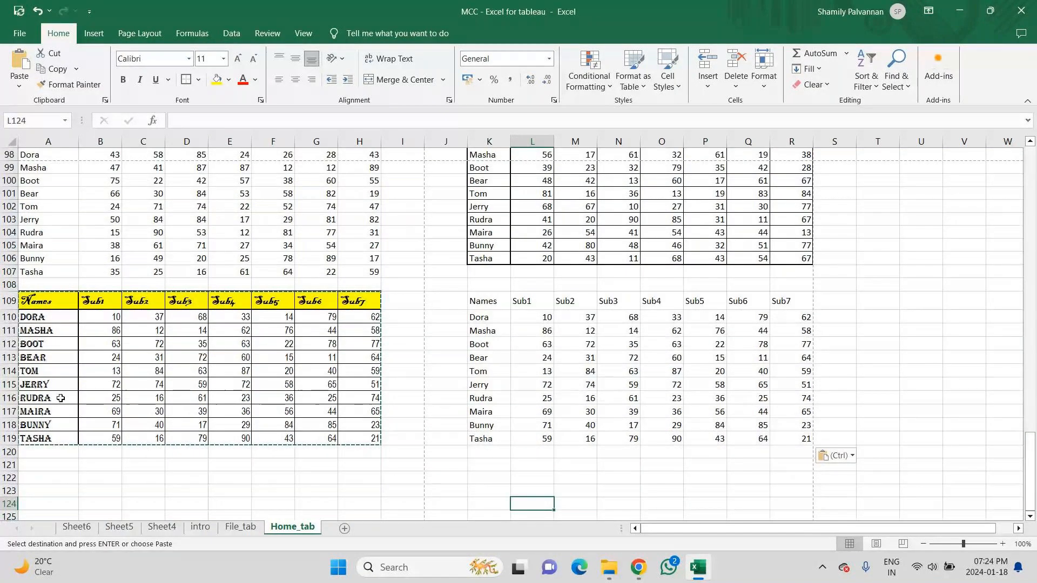
left_click(46, 478)
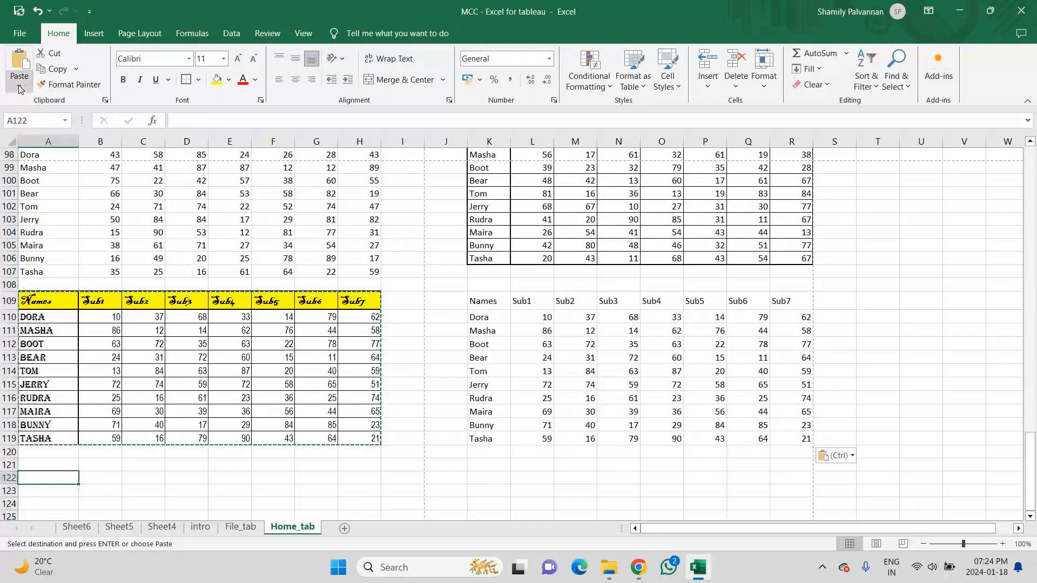
left_click(20, 90)
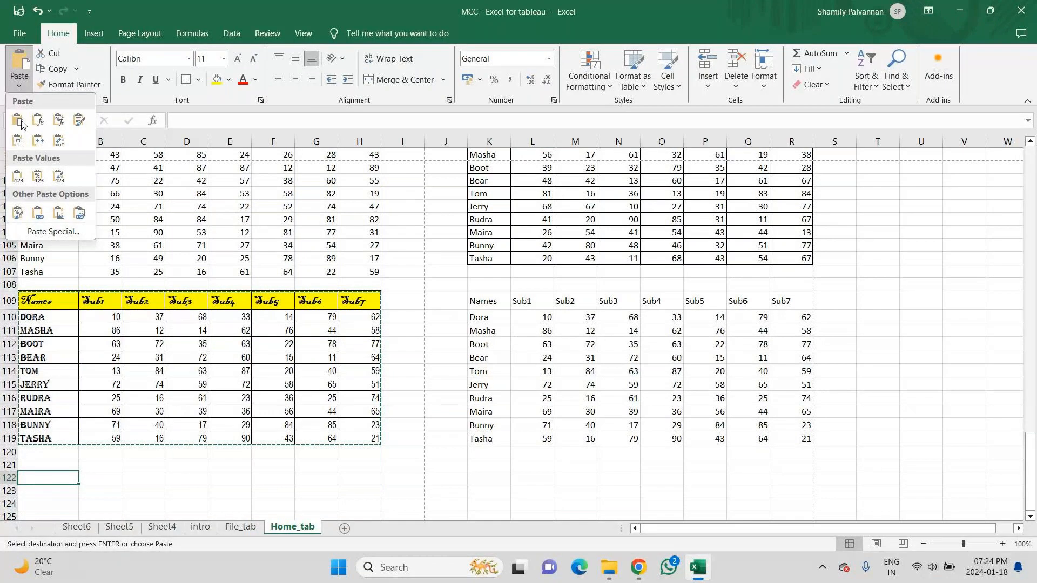
left_click(59, 214)
Move the pasted table picture slightly up and to the right, and rotate it slightly counterclockwise
left_click_drag(1028, 487, 1031, 490)
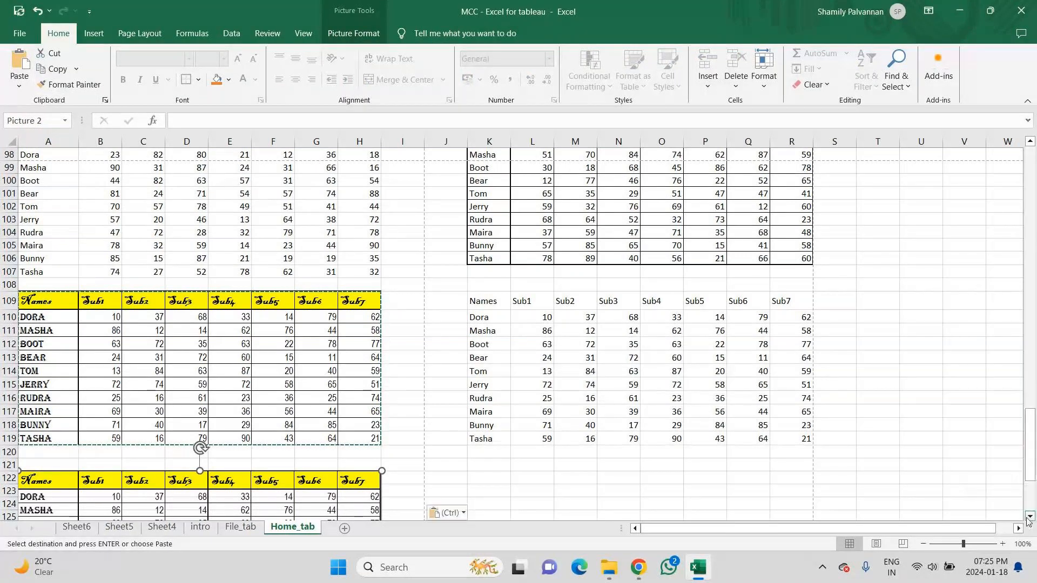
scroll(1029, 519, "down", 3)
left_click(1029, 518)
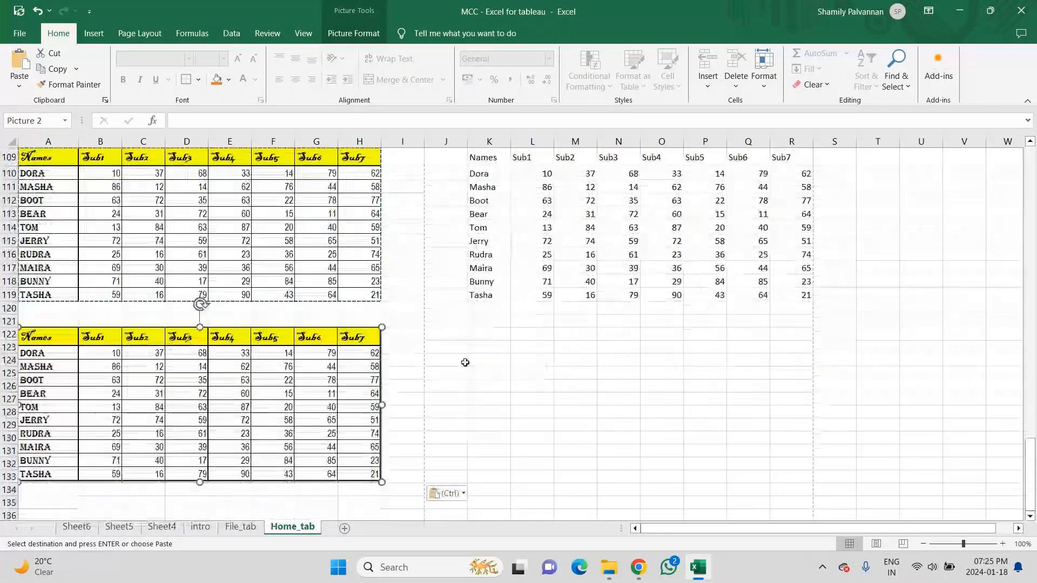
left_click_drag(157, 363, 142, 336)
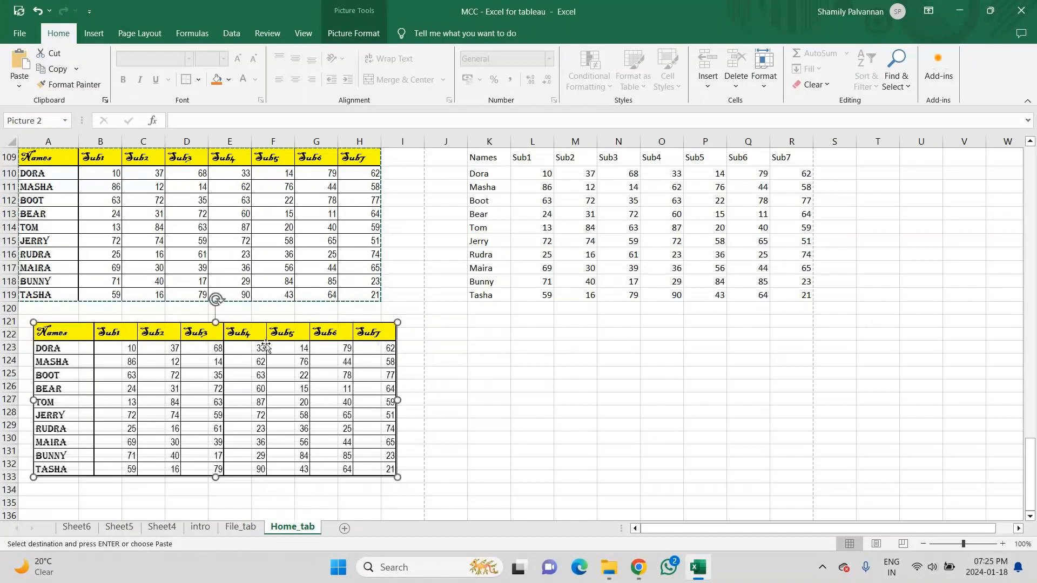
left_click_drag(222, 298, 214, 332)
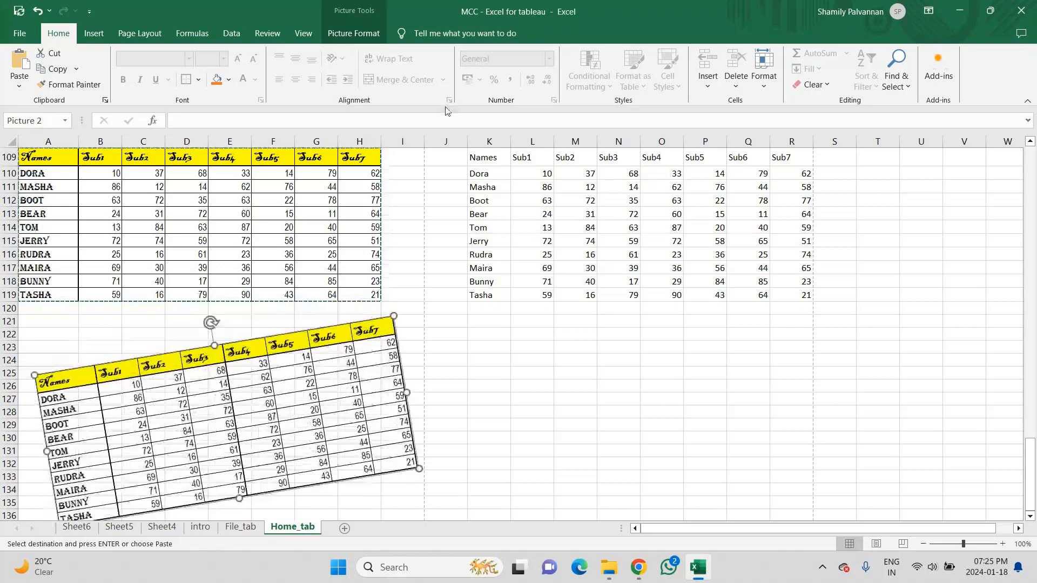
Apply the frameless picture style with a soft shadow around all edges to the rotated table picture
left_click(352, 35)
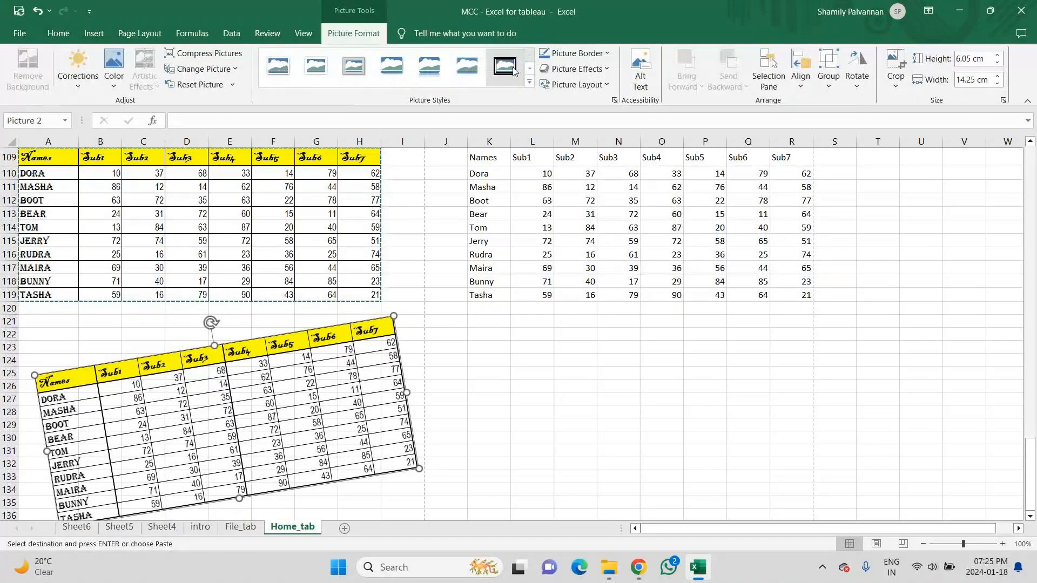
left_click(530, 82)
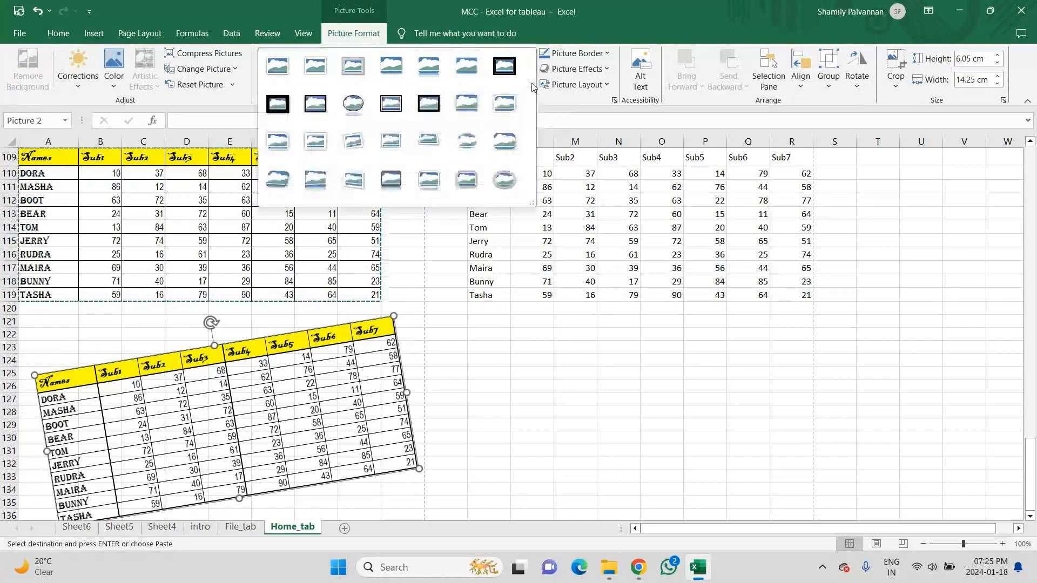
left_click(467, 104)
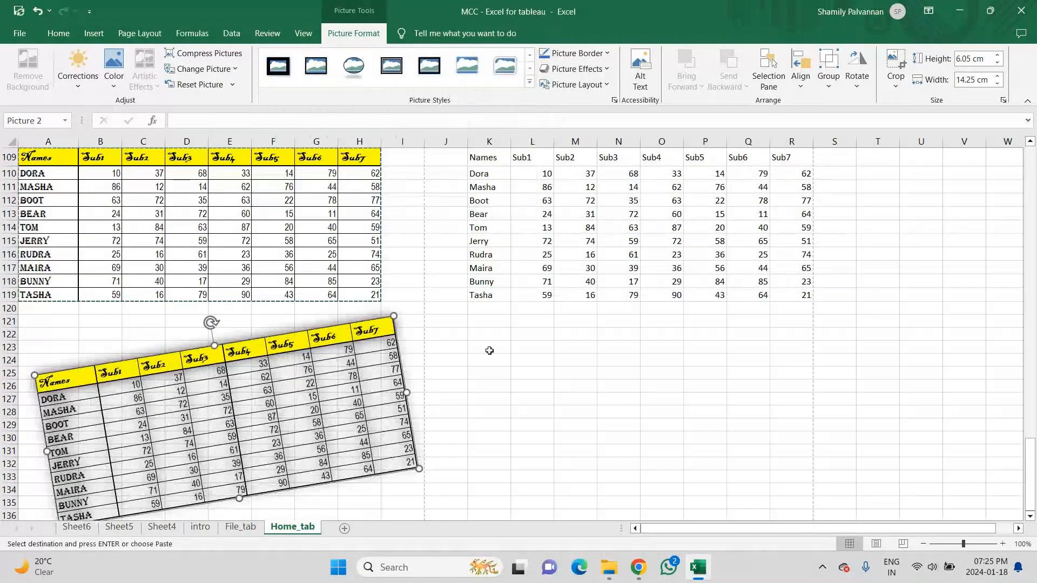
left_click(496, 373)
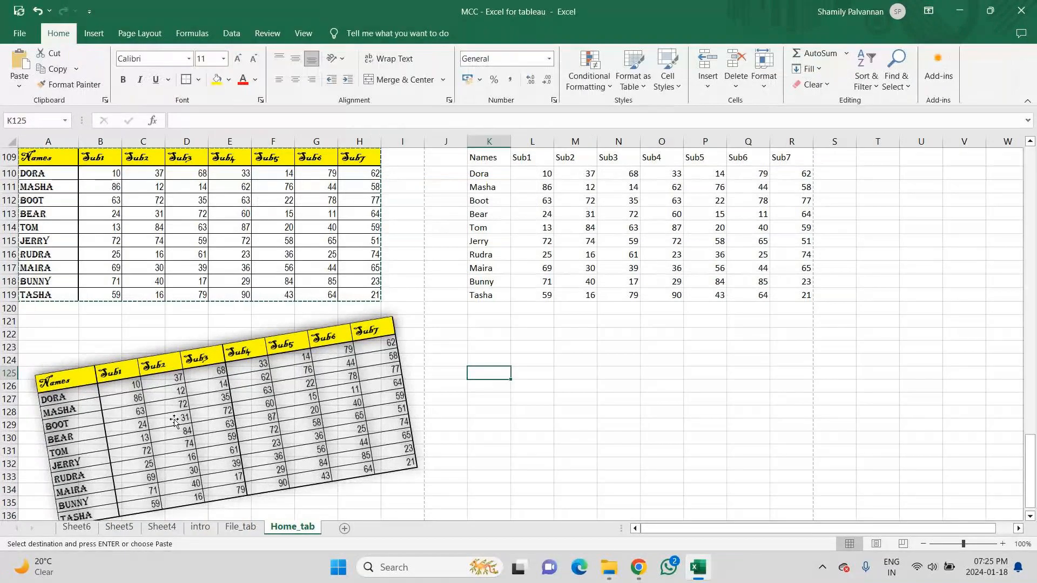
left_click(159, 470)
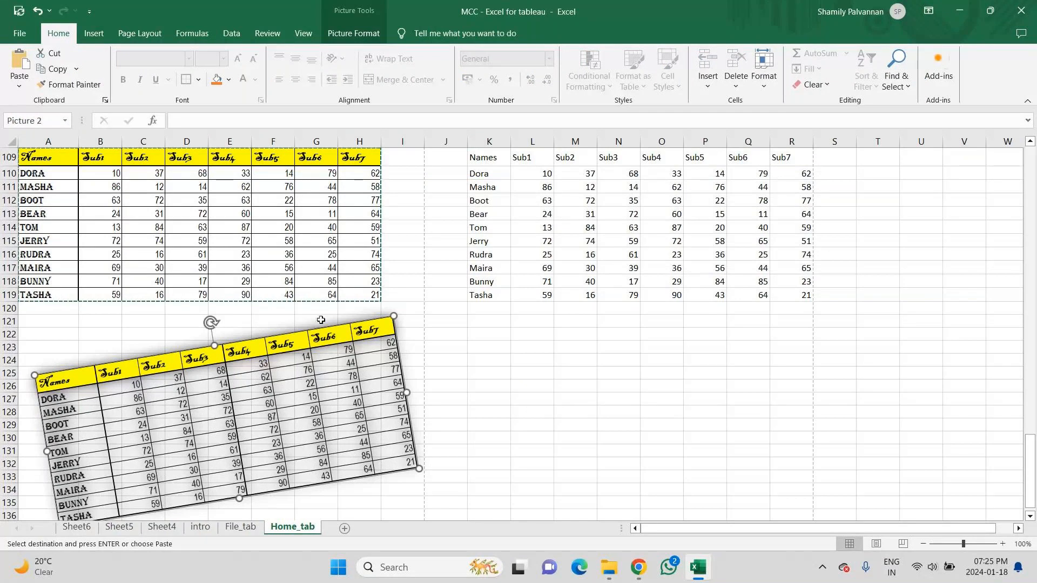
Paste the copied table A109:H119 as a linked picture at cell K122
left_click(484, 338)
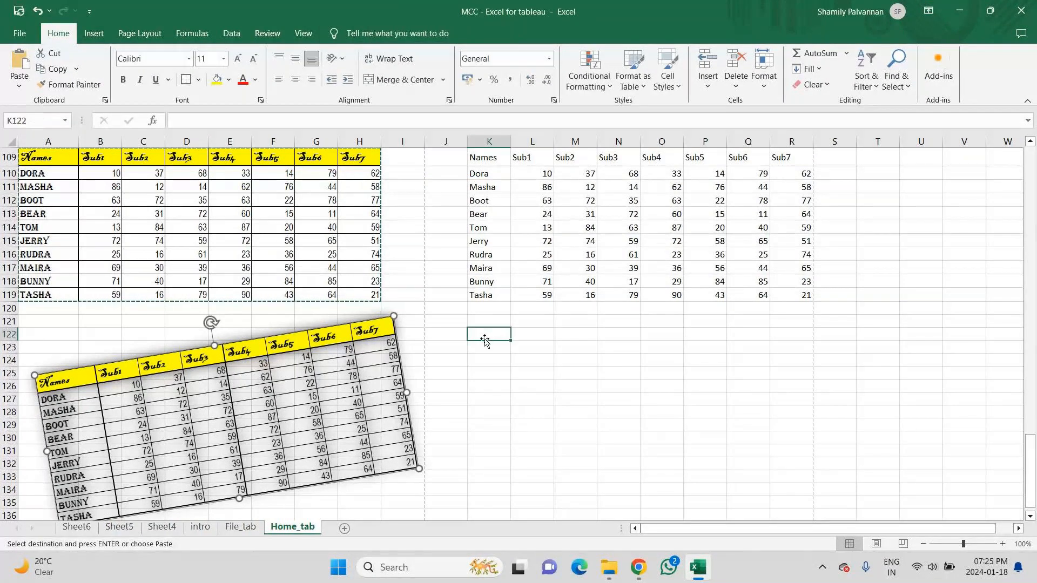
left_click(19, 85)
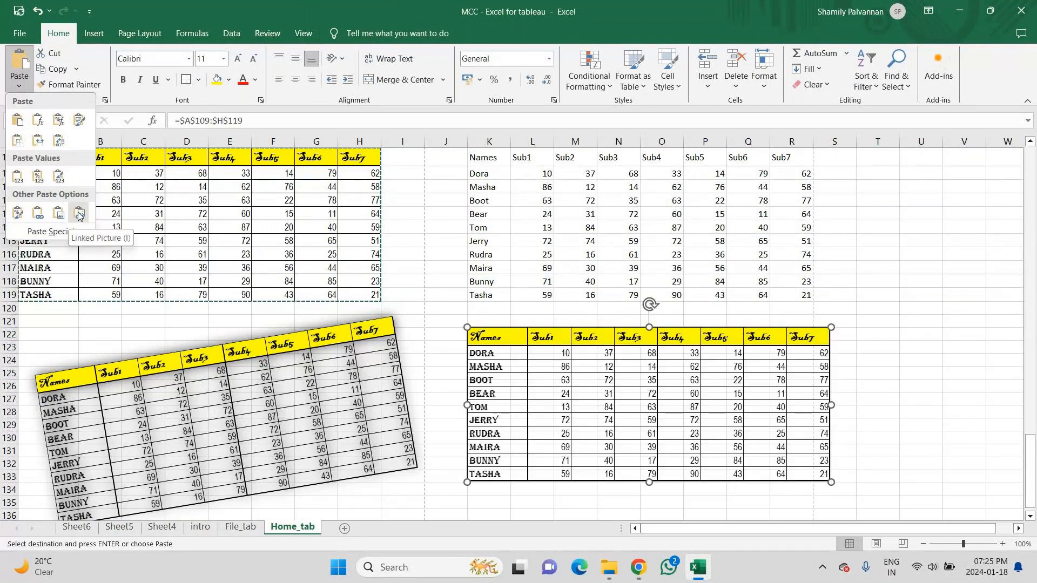
left_click(79, 216)
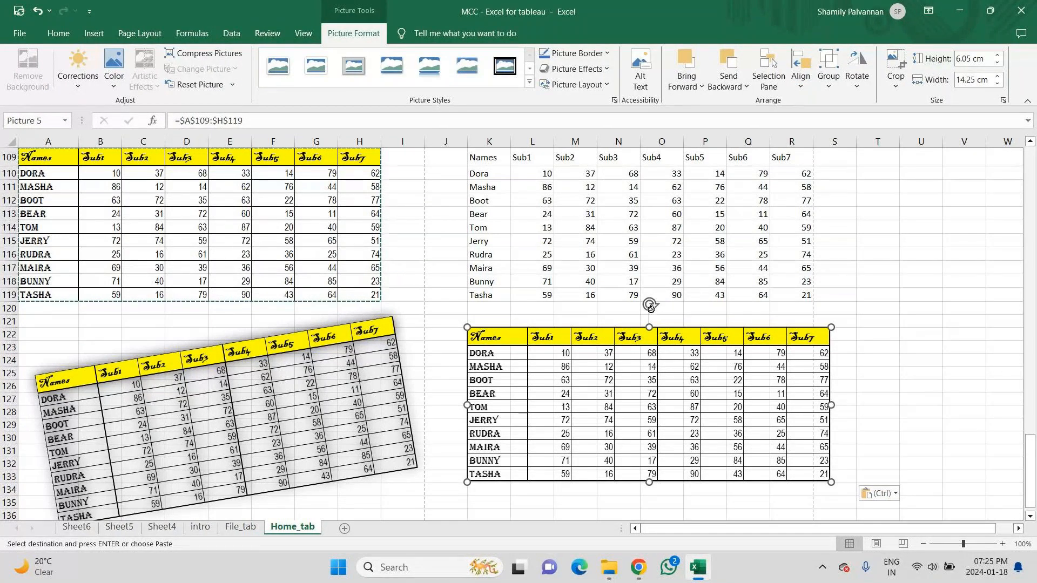
Rotate the linked table picture slightly counterclockwise and apply the same all-around soft shadow picture style
left_click_drag(650, 307, 576, 169)
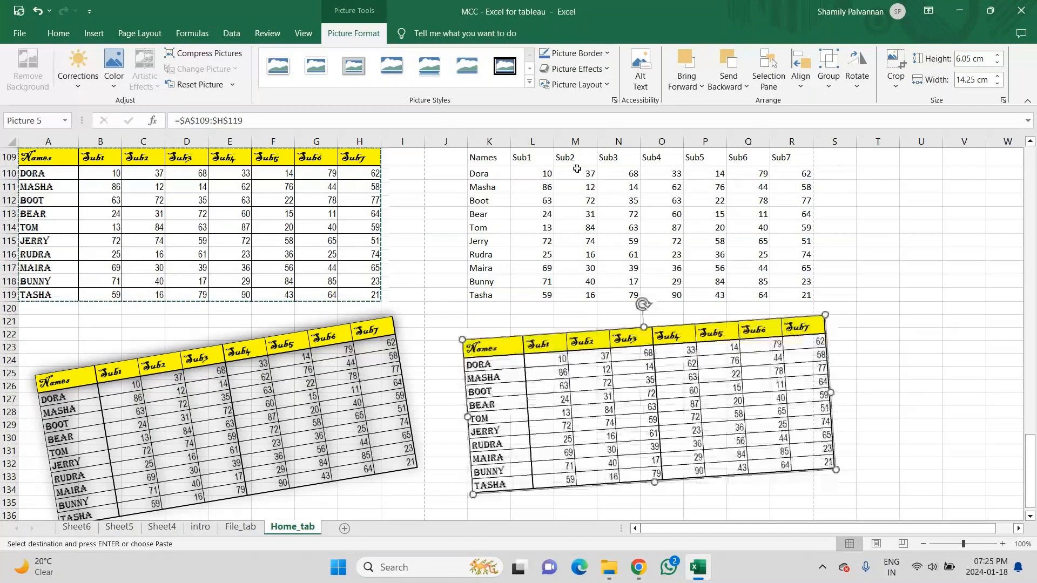
left_click(529, 82)
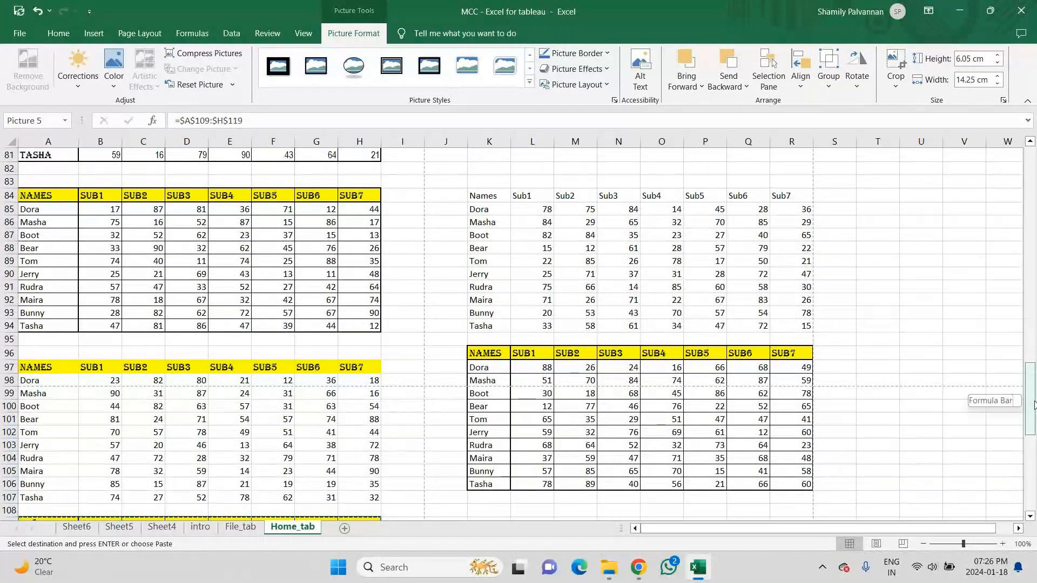
left_click_drag(1032, 405, 1033, 505)
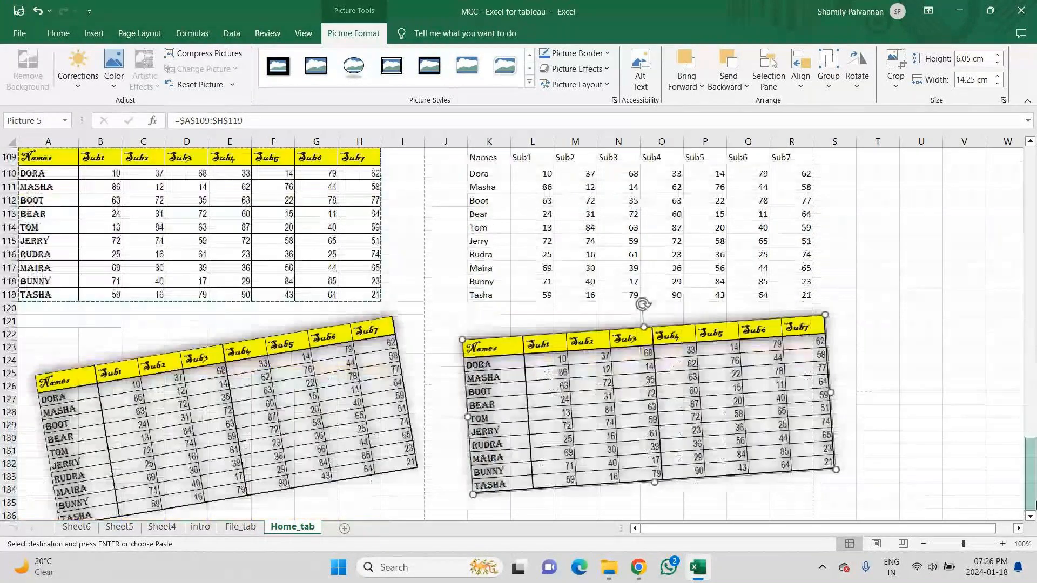
Paste the copied table at cell B139 using Paste Special with Formulas and number formats
left_click(58, 33)
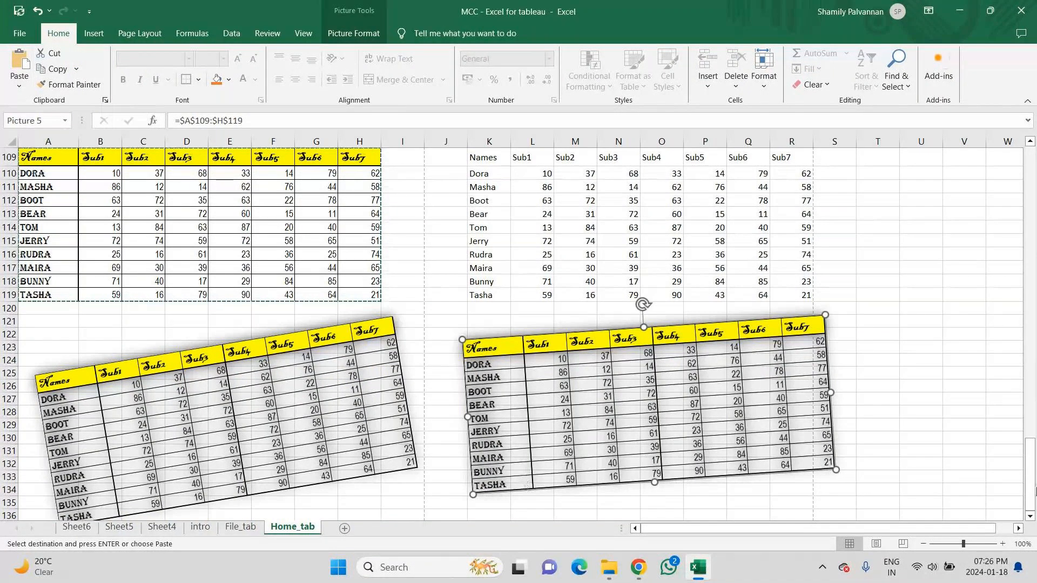
left_click(1030, 516)
left_click(1029, 517)
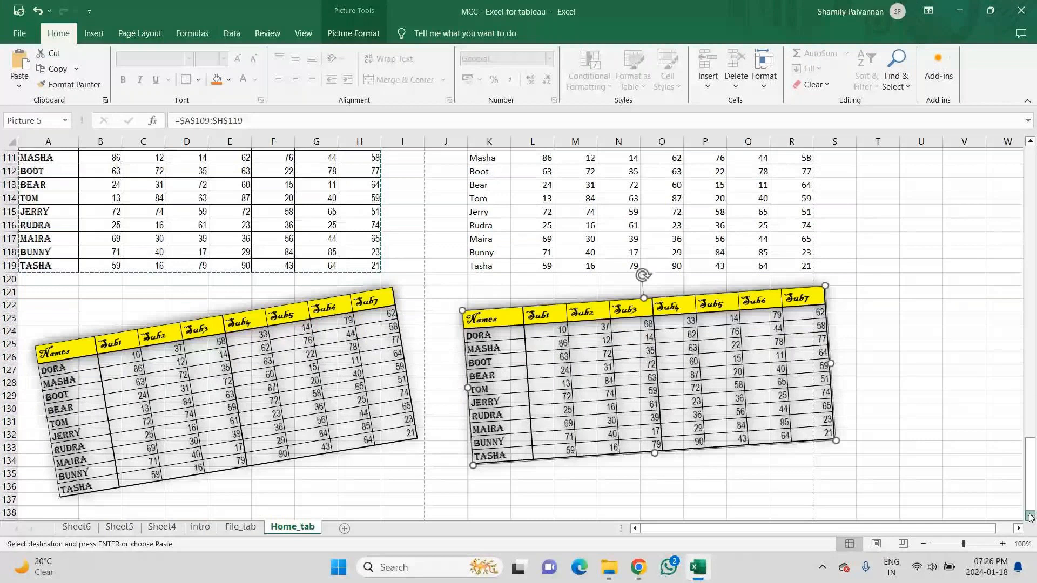
scroll(80, 489, "down", 1)
left_click(80, 489)
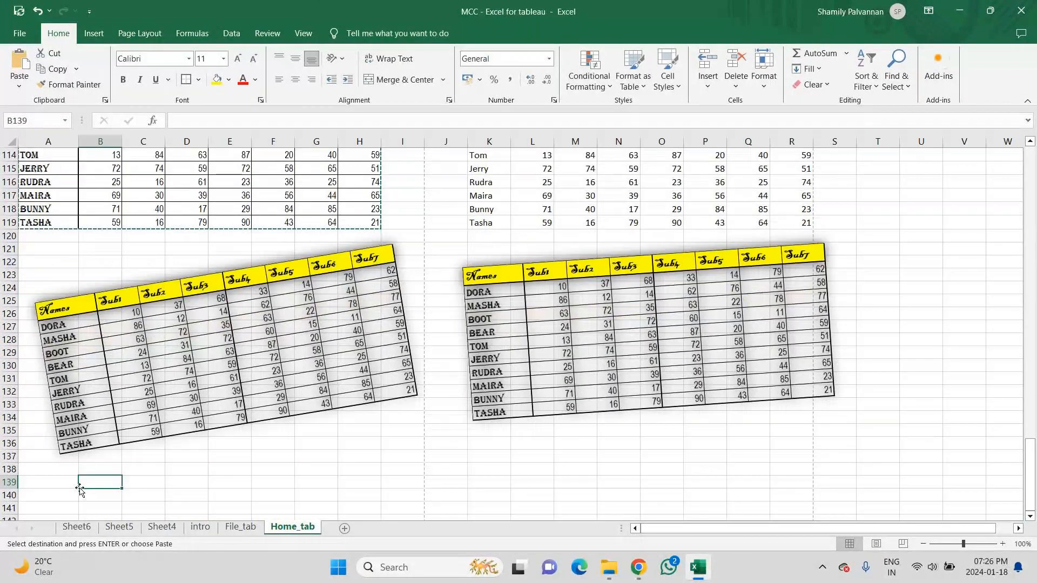
key("ctrl+alt+v")
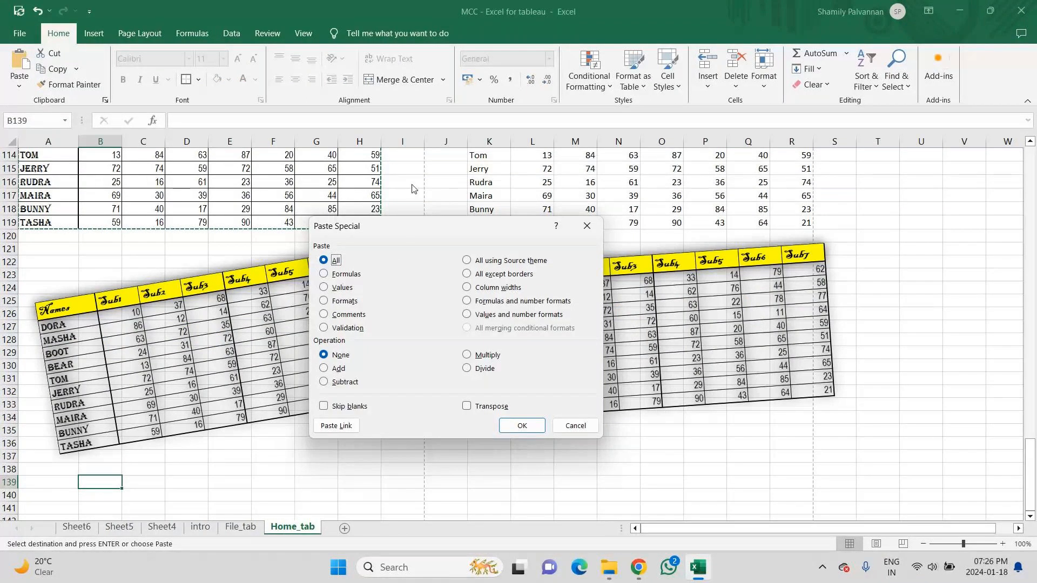
left_click(467, 302)
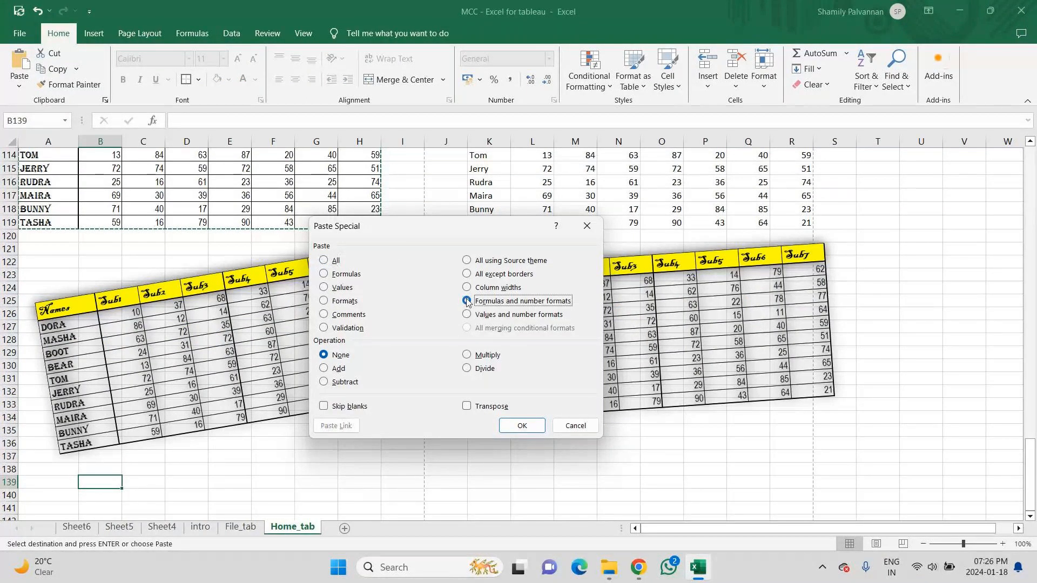
left_click(522, 426)
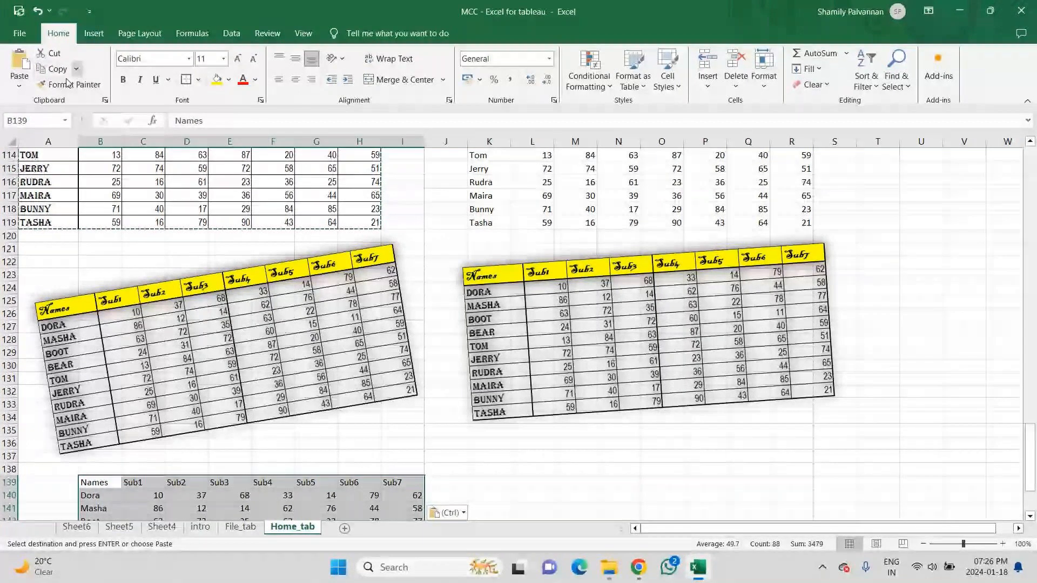
Set the font of the "File name" heading in cell B2 to Arial Black
left_click_drag(1029, 468, 1001, 179)
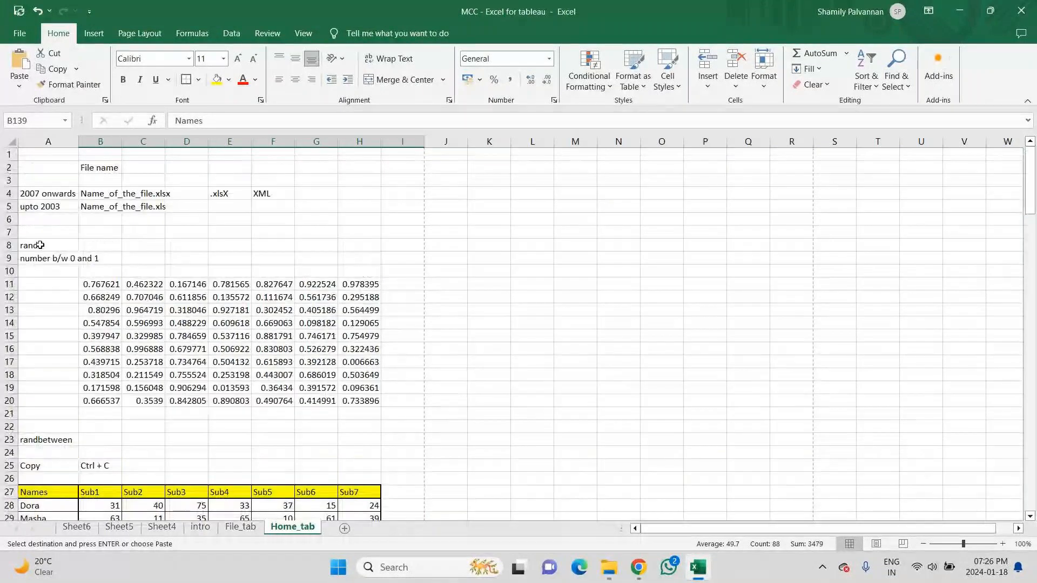
left_click(99, 163)
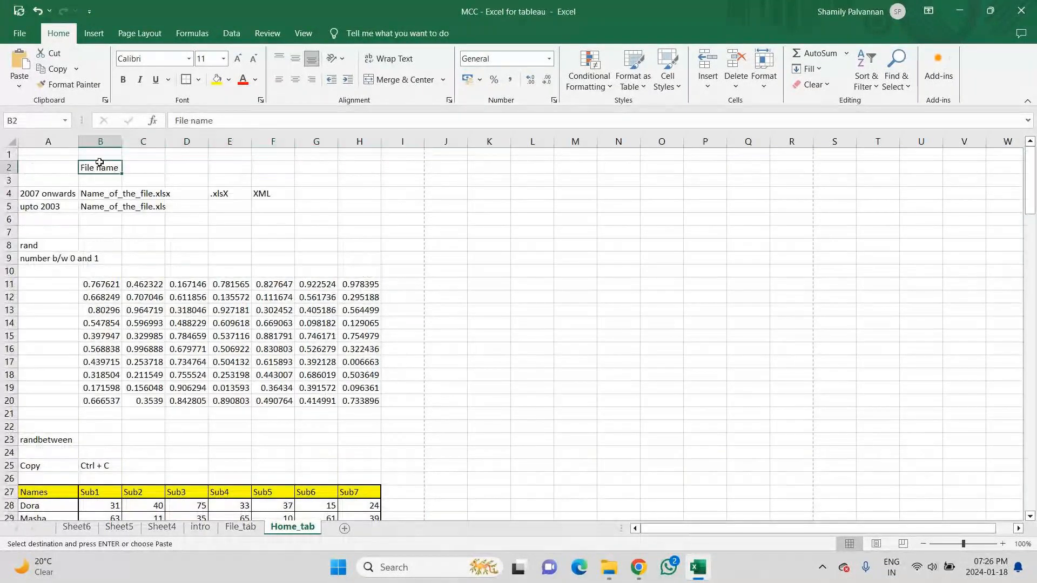
left_click(189, 58)
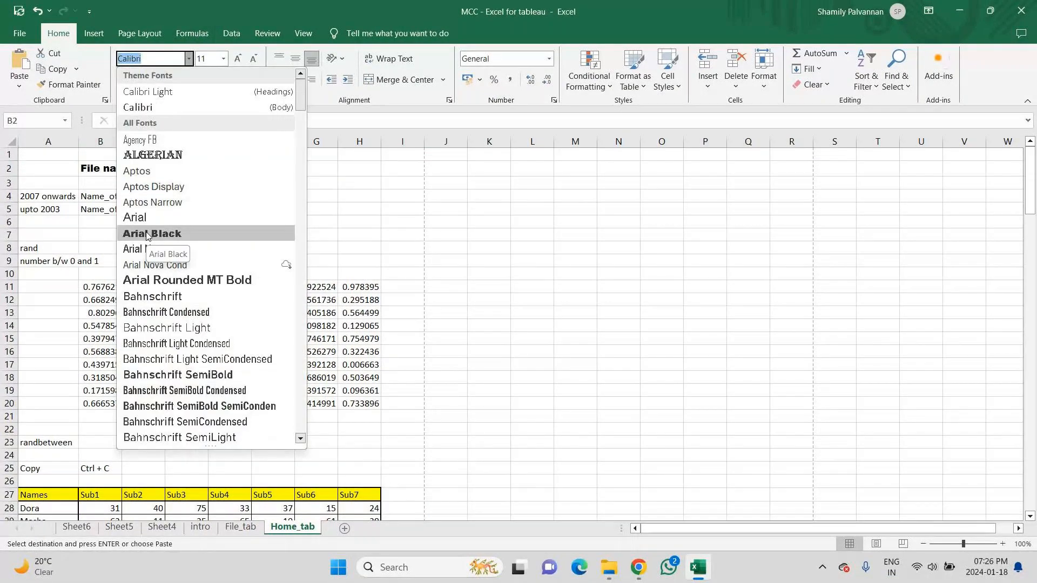
left_click(148, 235)
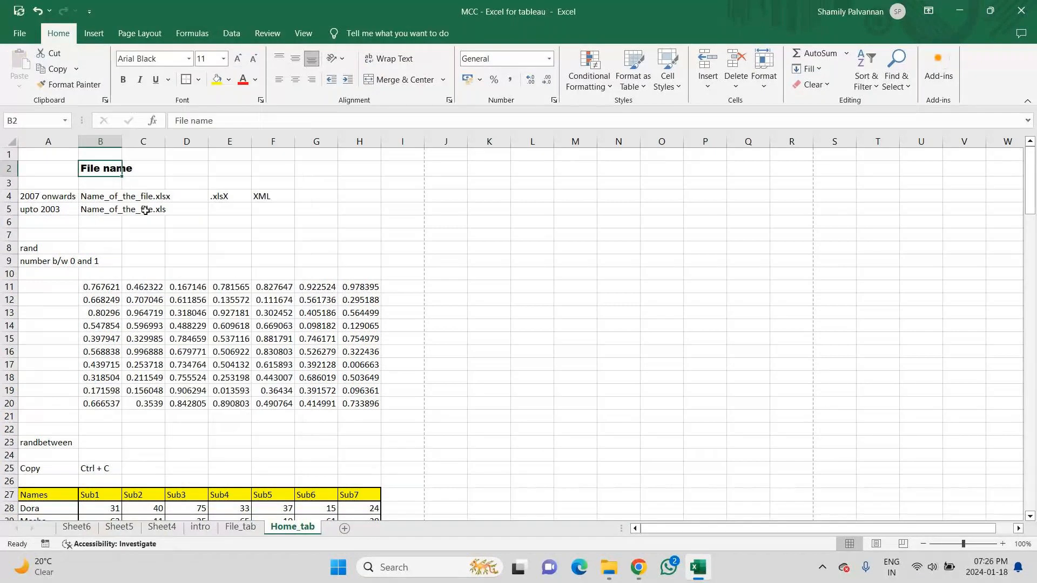
Italicize the "File name" heading in B2 and colour its text dark red
left_click(141, 81)
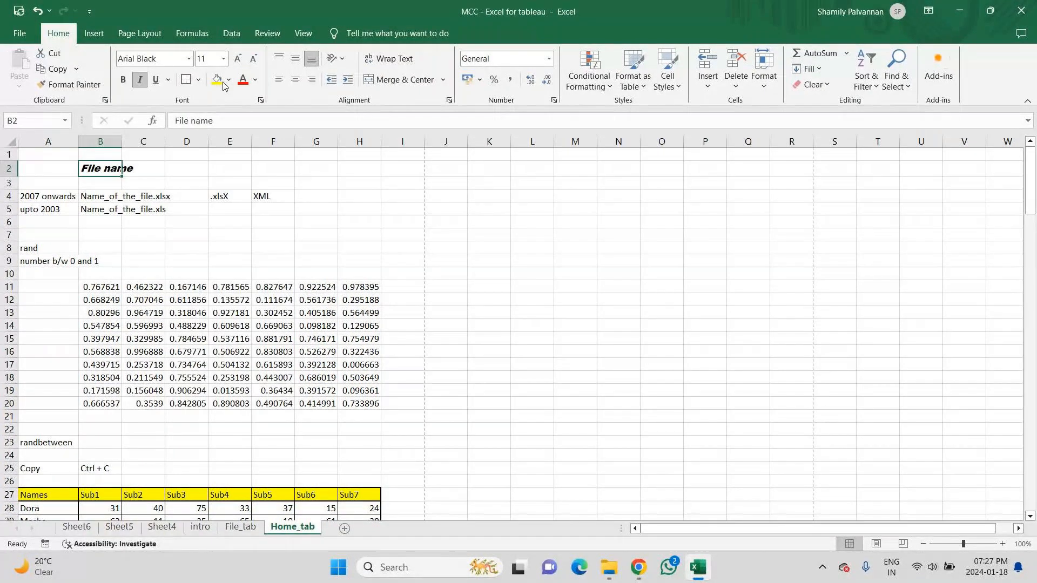
left_click(254, 80)
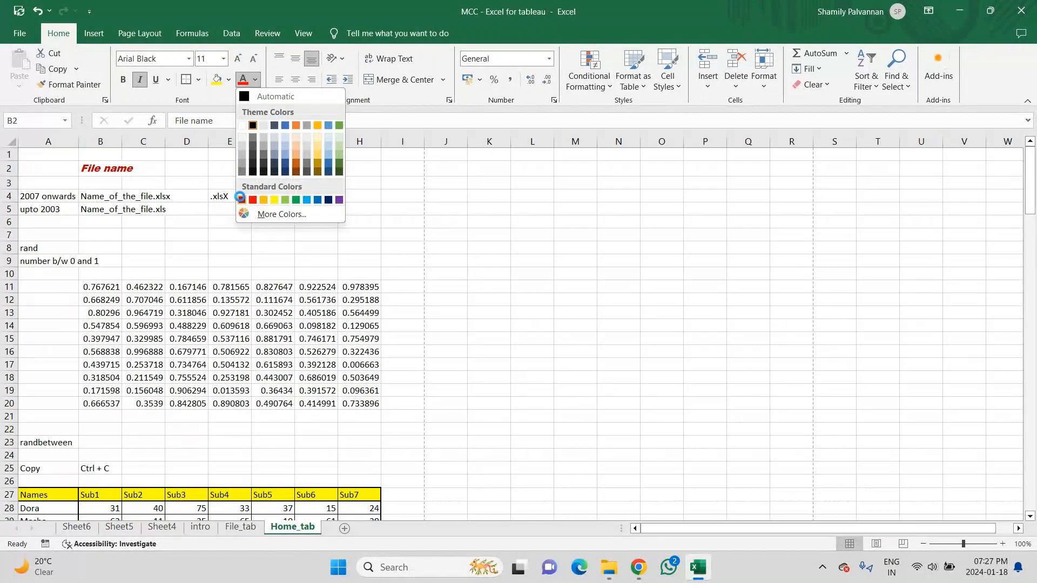
left_click(241, 200)
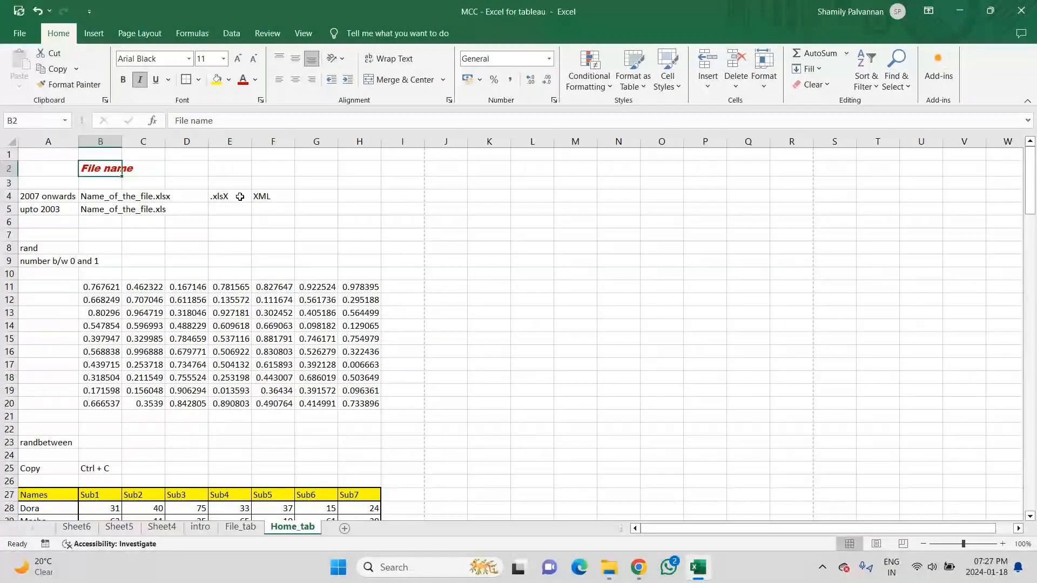
Set the font size of the "File name" heading in cell B2 to 14
left_click(223, 59)
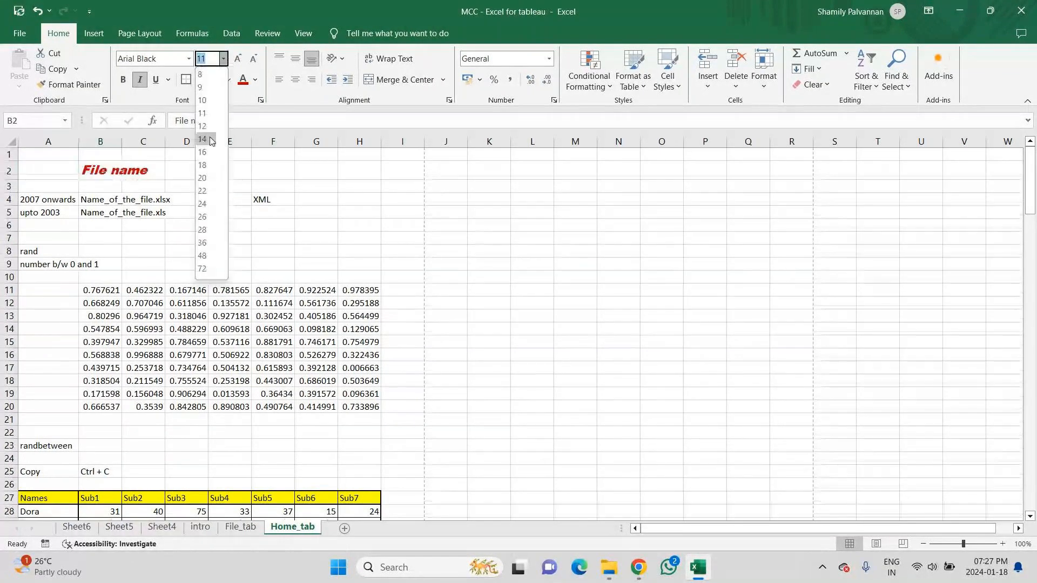
left_click(208, 139)
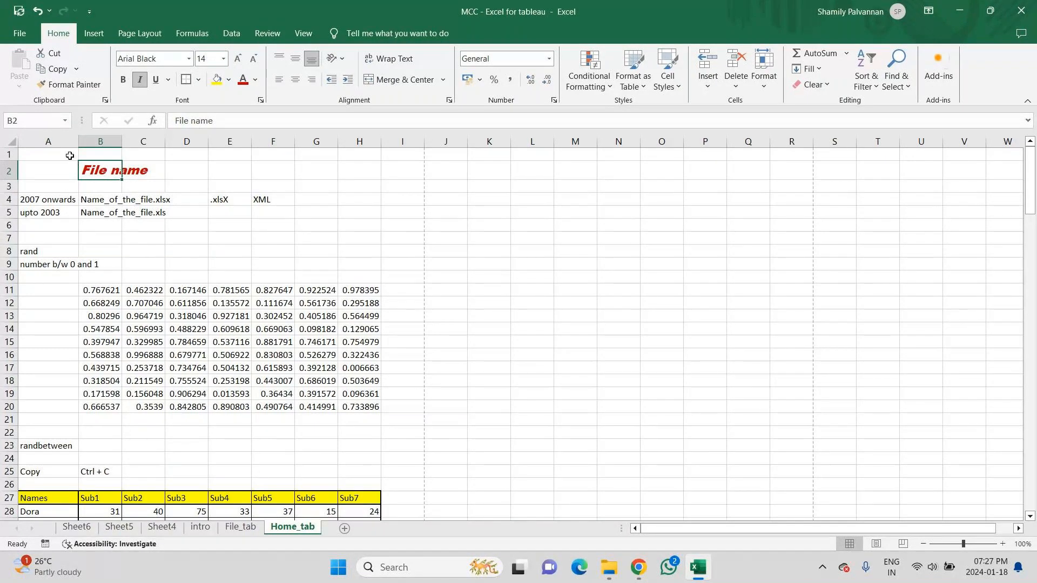
left_click(33, 254)
Copy the formatting of the "File name" heading onto the "rand" label in cell A8 with Format Painter
left_click(100, 172)
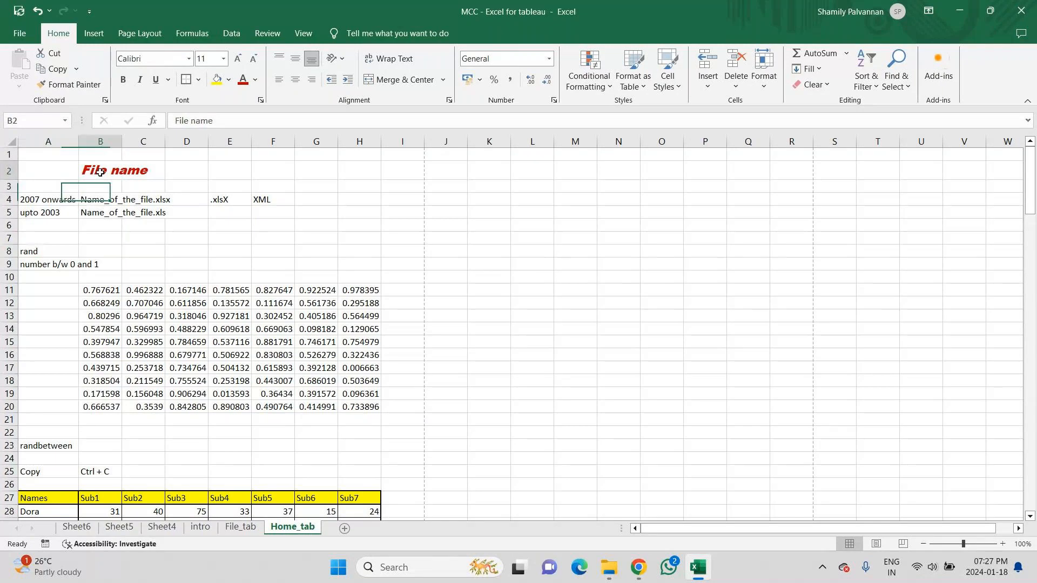
left_click(69, 86)
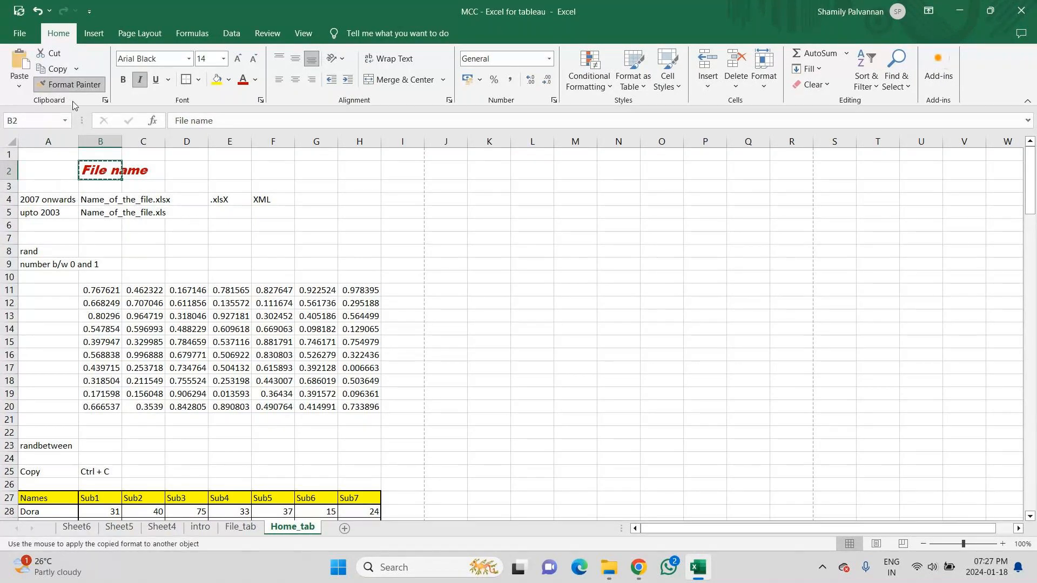
left_click(30, 250)
double_click(30, 249)
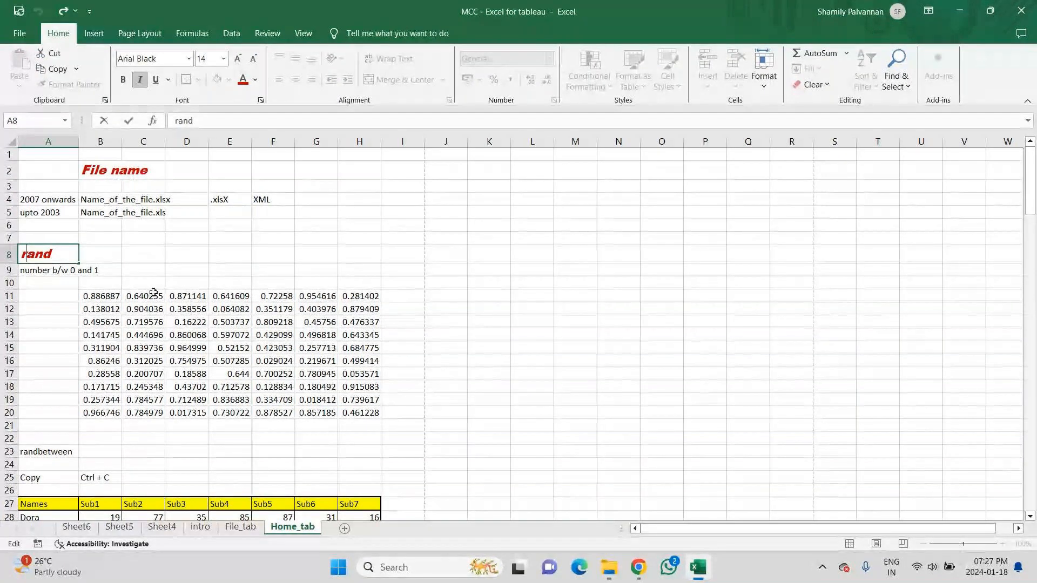
key("Return")
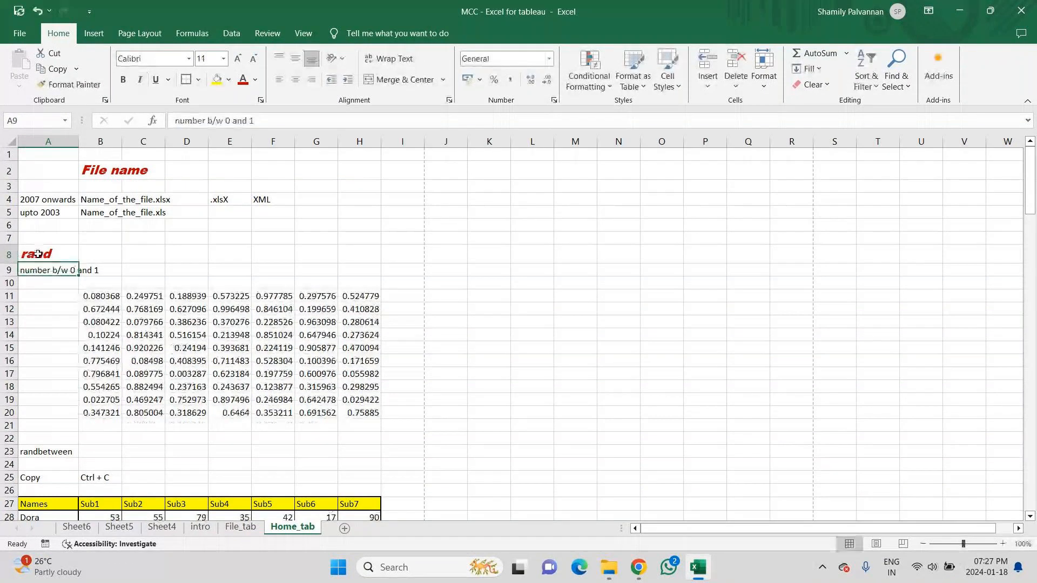
Apply the formatting of the "rand" heading in A8 to "randbetween" in cell A23 with Format Painter
left_click(38, 254)
left_click(69, 84)
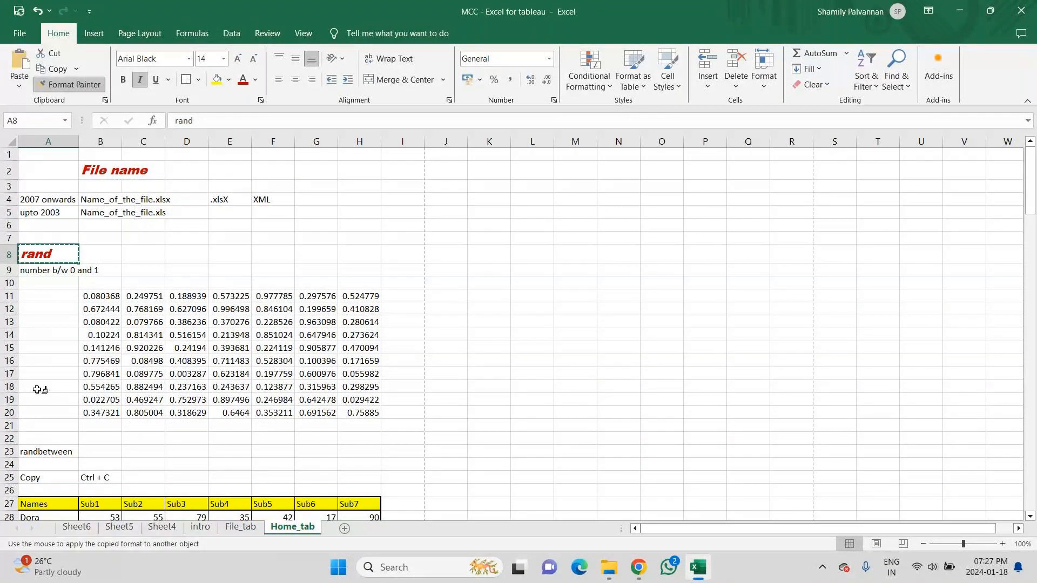
left_click(33, 450)
left_click(203, 451)
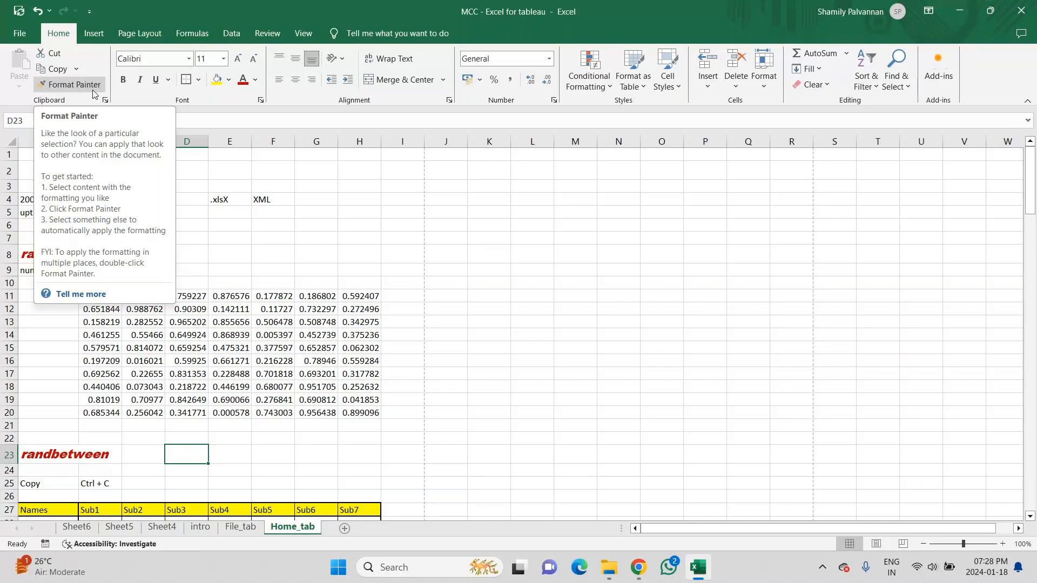
Rename the Home_tab sheet as "Paste special"
right_click(288, 530)
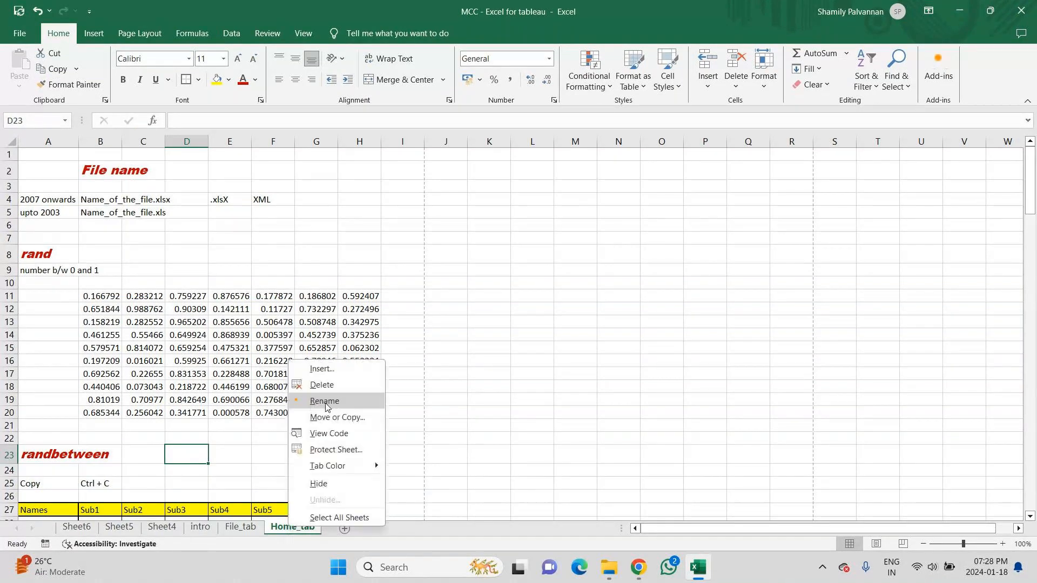
left_click(325, 403)
type("Paste special")
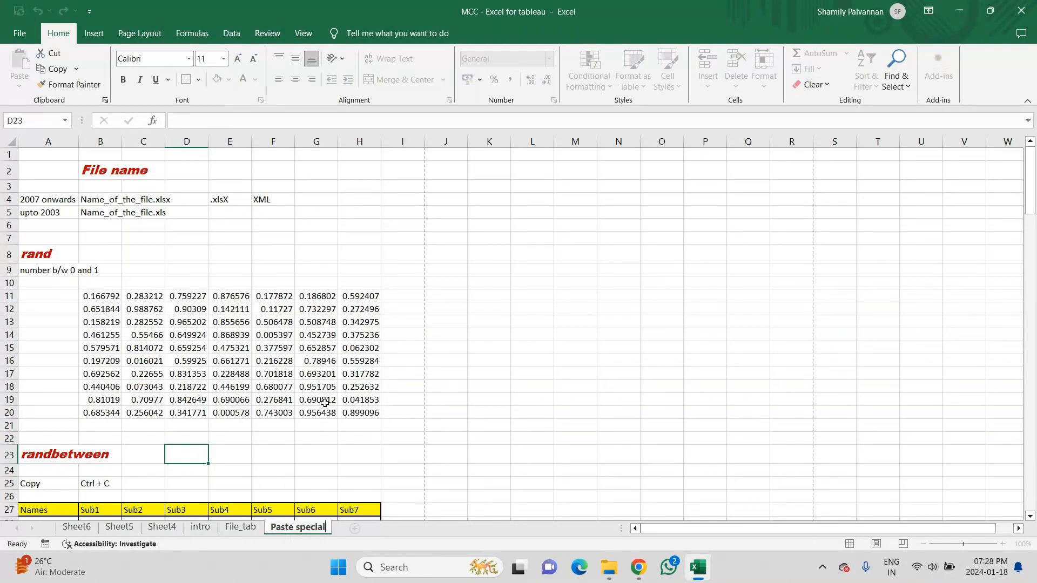
key("Return")
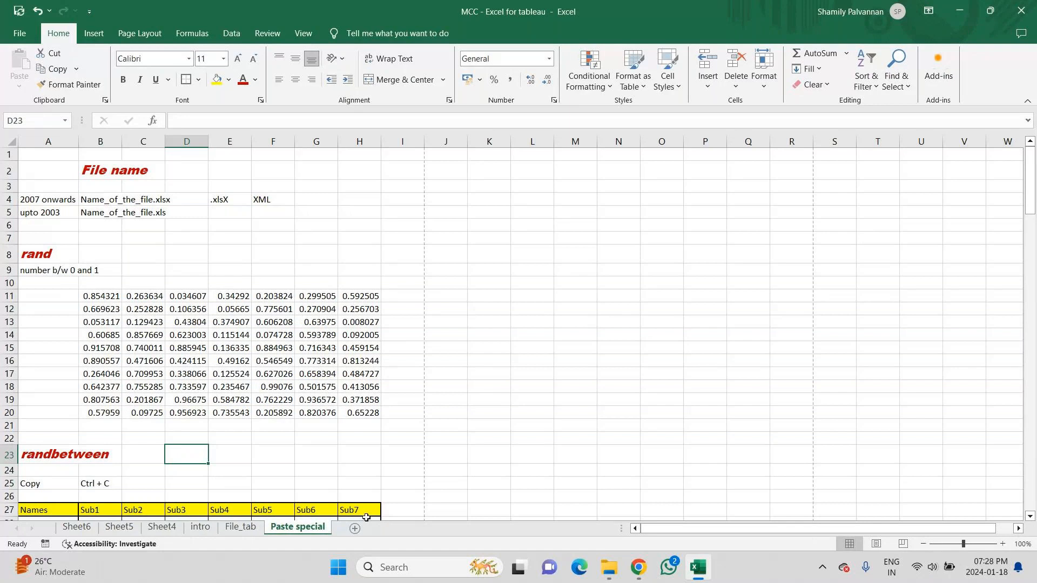
Rename the Sheet4 worksheet as "Paste"
right_click(162, 527)
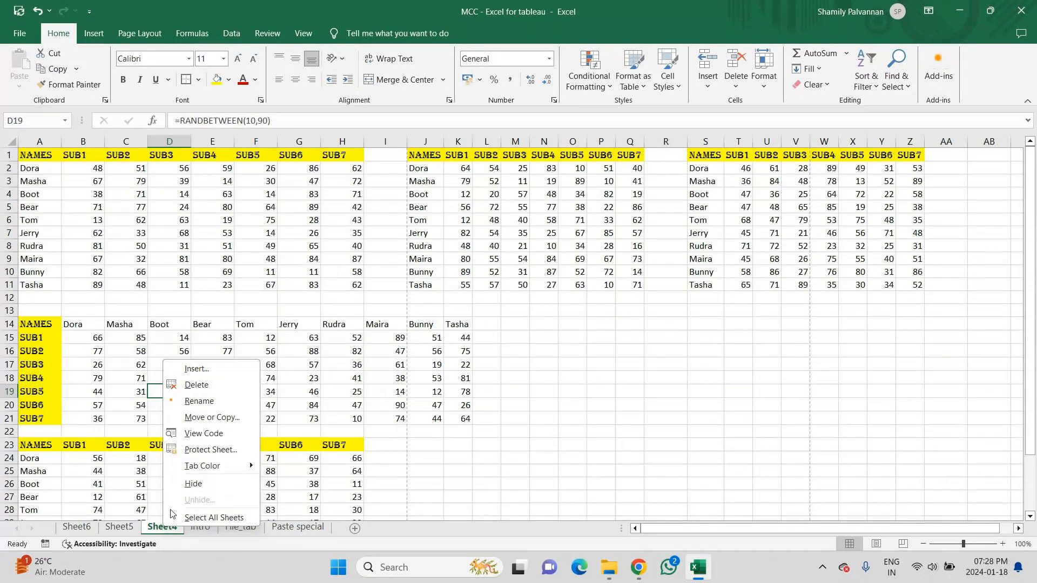
left_click(199, 401)
type("Paste")
key("Return")
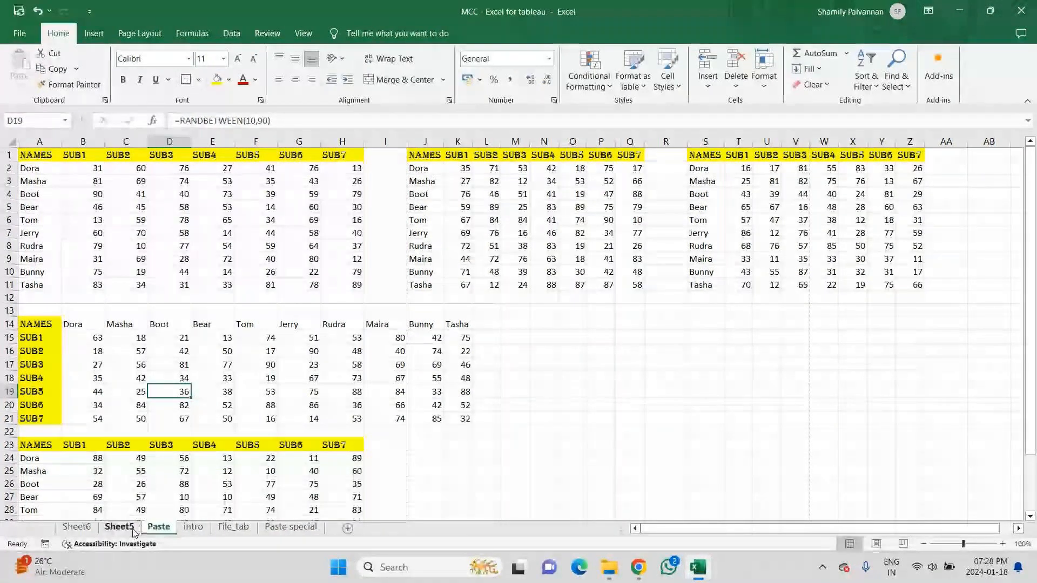
Rename the Sheet5 worksheet as "Home"
right_click(134, 533)
left_click(166, 402)
type("Home")
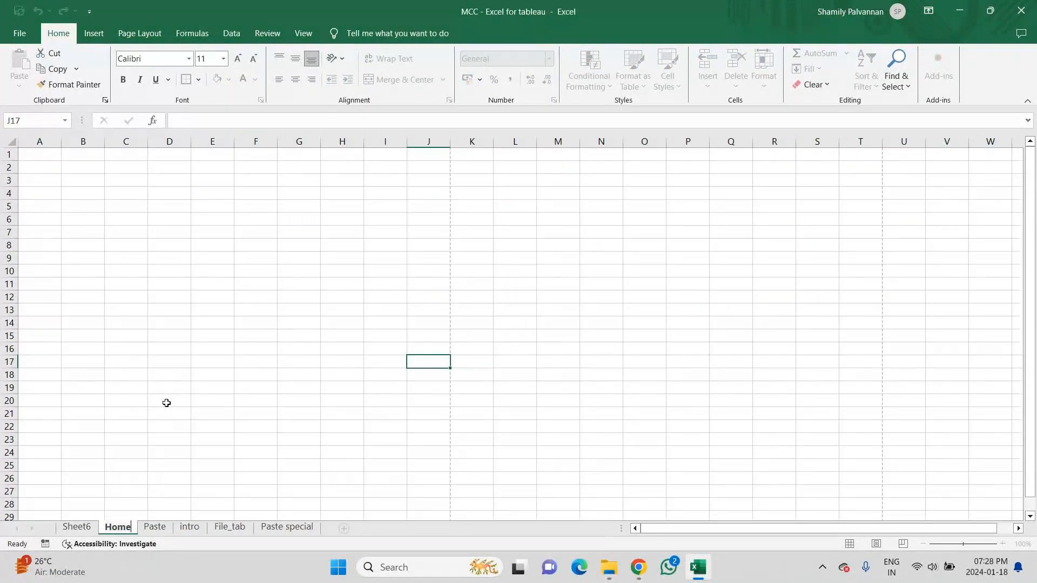
key("Return")
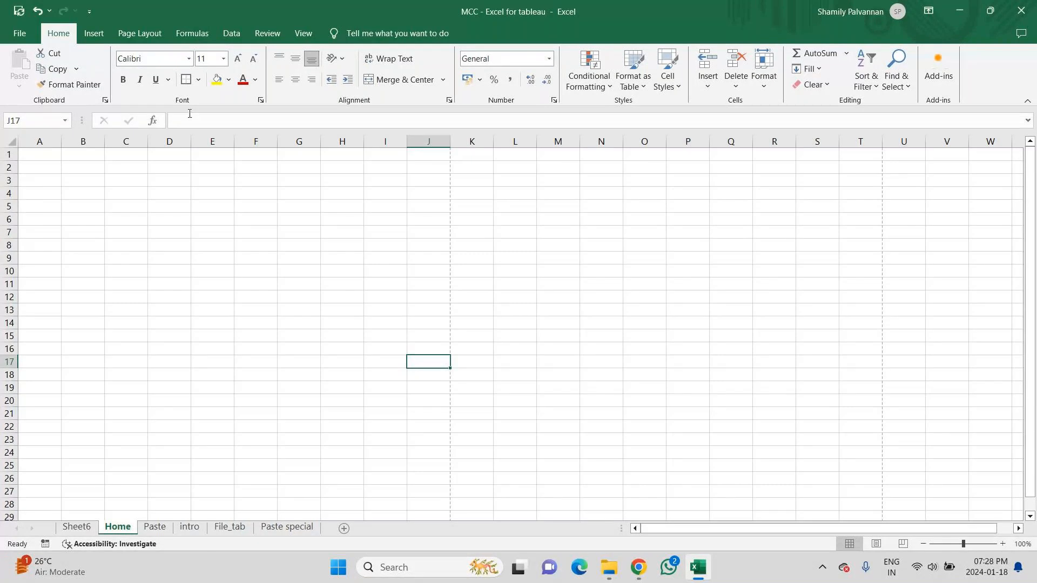
Enter the label "default Foont style" in cell B2 of the Home sheet and "Calibri" in E2
left_click(77, 171)
type("defai")
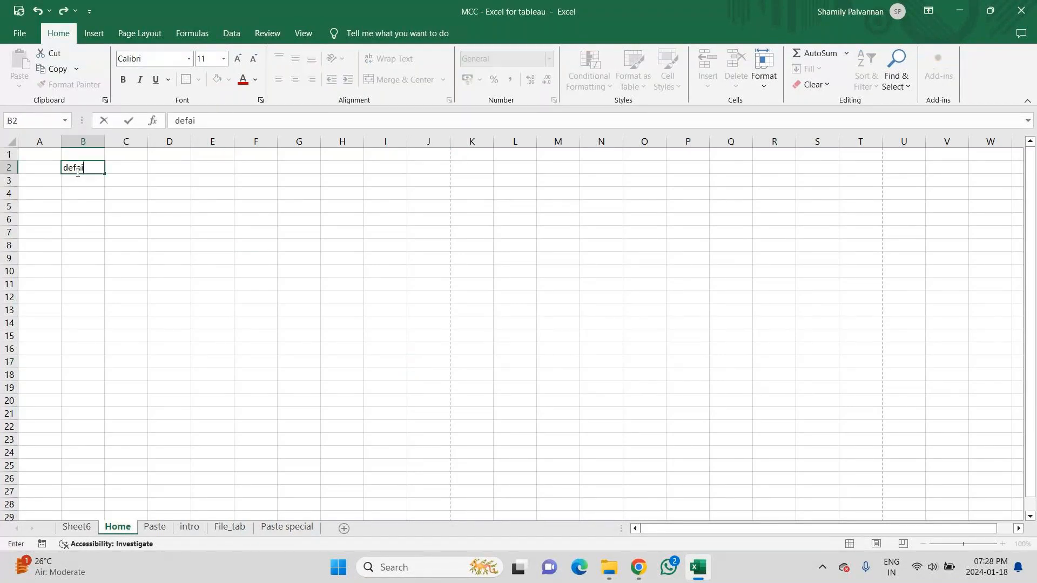
key("BackSpace")
type("ult Foont style")
key("Tab")
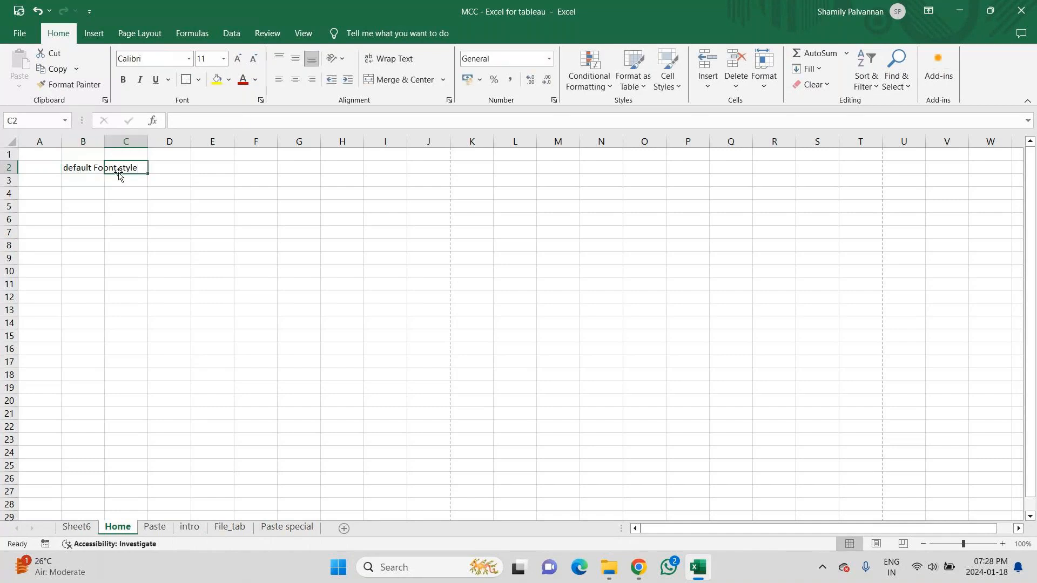
left_click(196, 164)
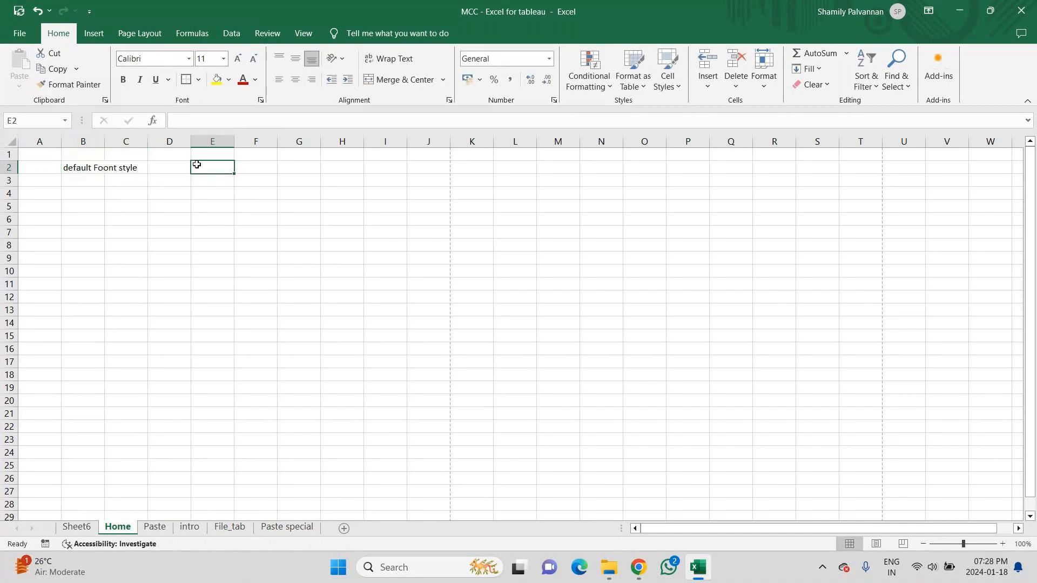
type("Cali")
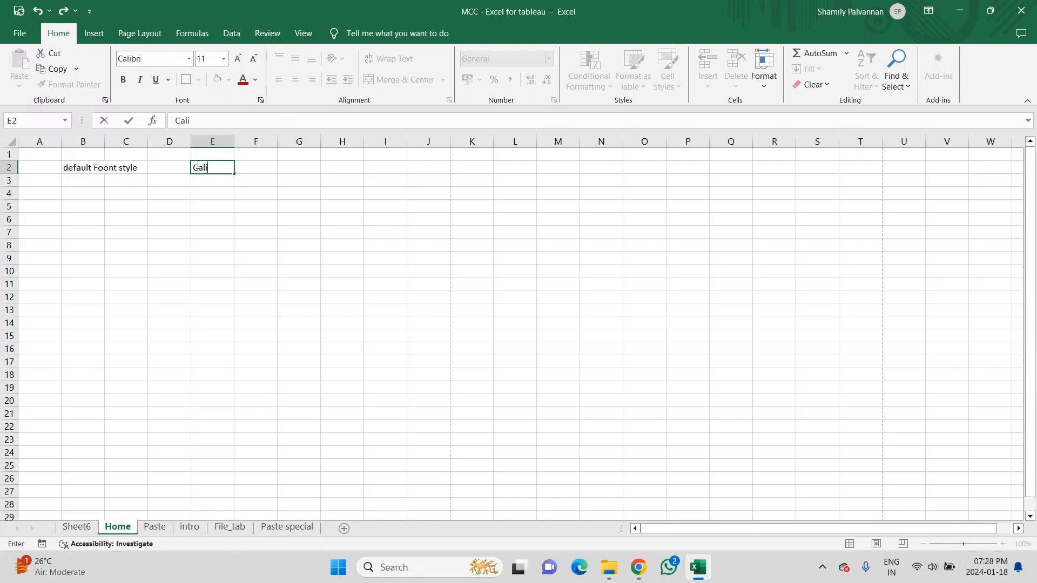
type("bri")
key("Return")
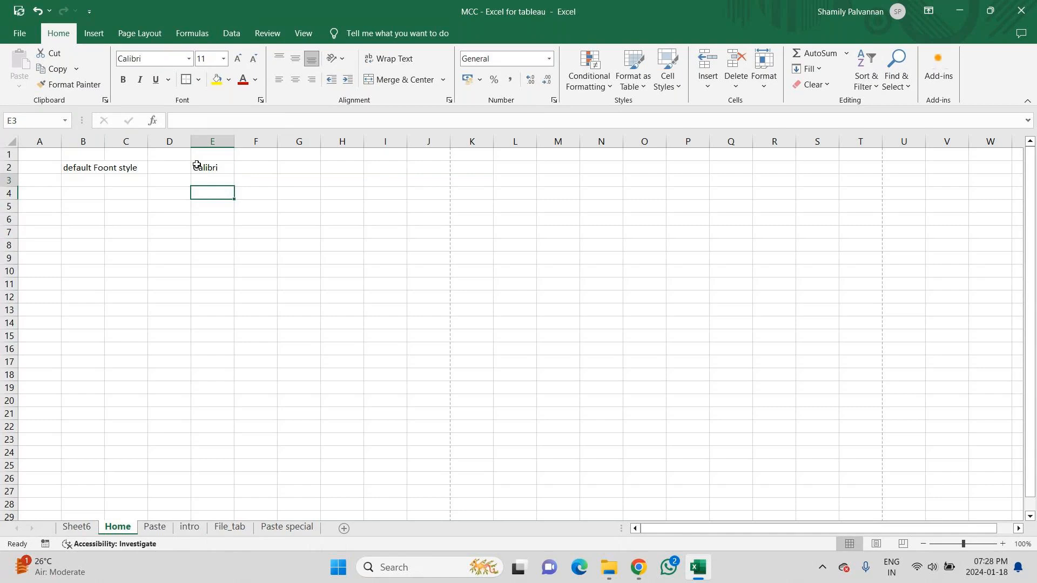
Enter the label "Default Font Size" in cell B3 and the value 11 in E3
key("Left")
key("Left")
key("Left")
type("Default Fo")
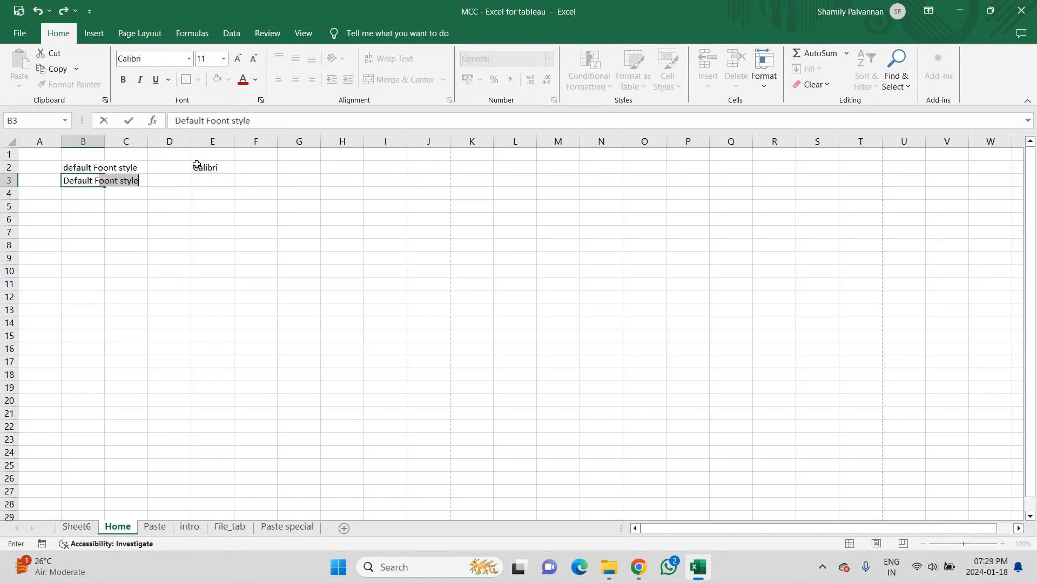
type("nt S")
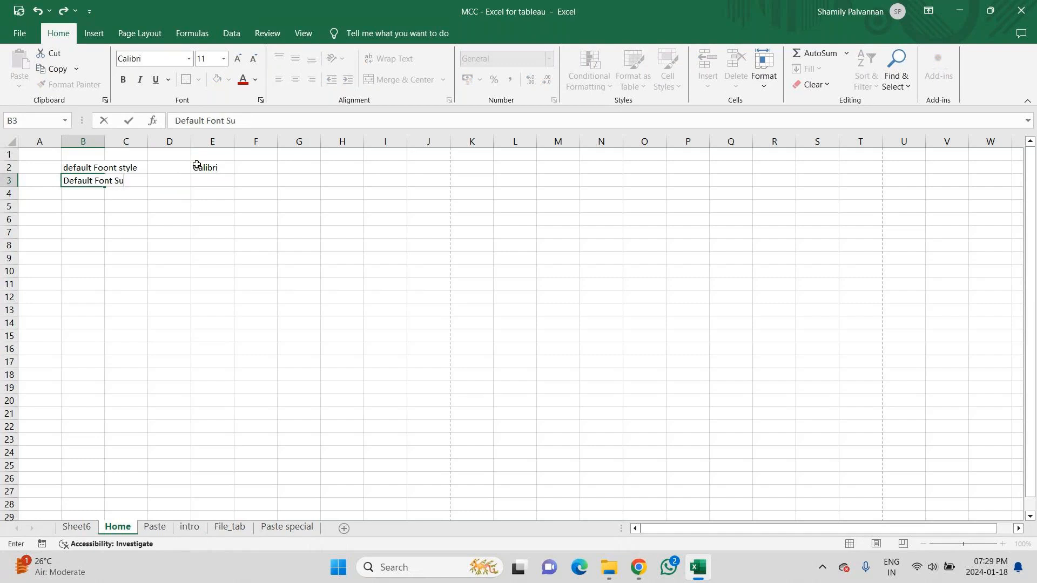
type("ize")
key("Tab")
key("Right")
key("Right")
type("11")
key("Return")
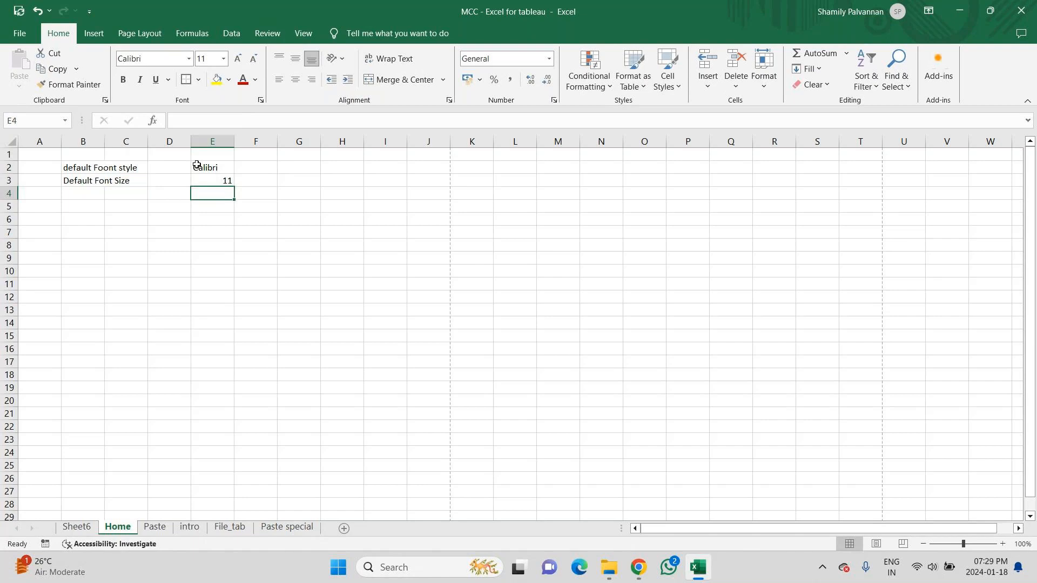
List the font size limits below the default size: "Min" with 8 in D4:E4 and "Max" with 72 in D5:E5
key("Left")
key("Left")
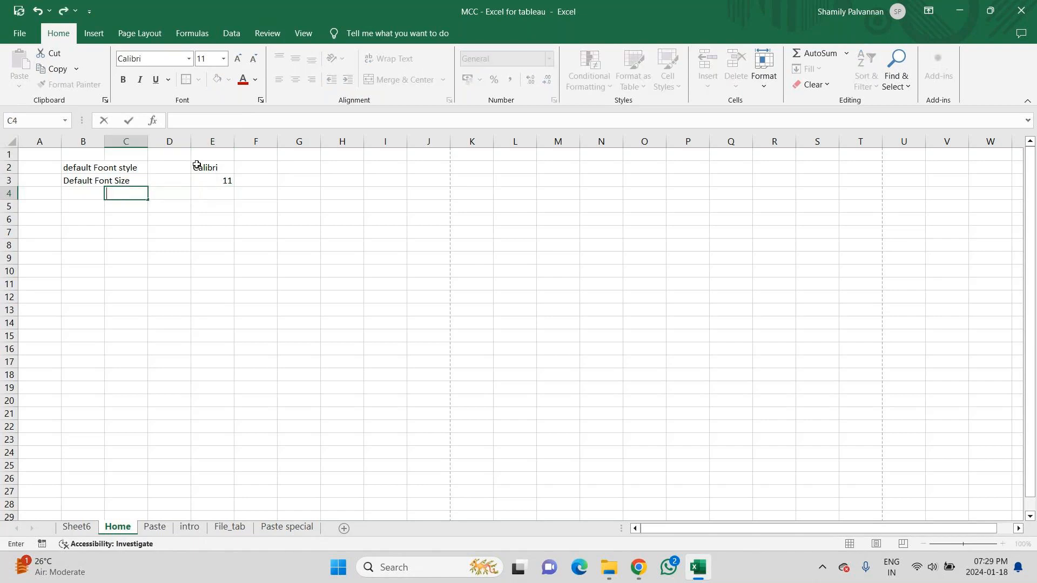
key("Right")
key("Up")
key("Down")
type("Min")
key("Tab")
type("8")
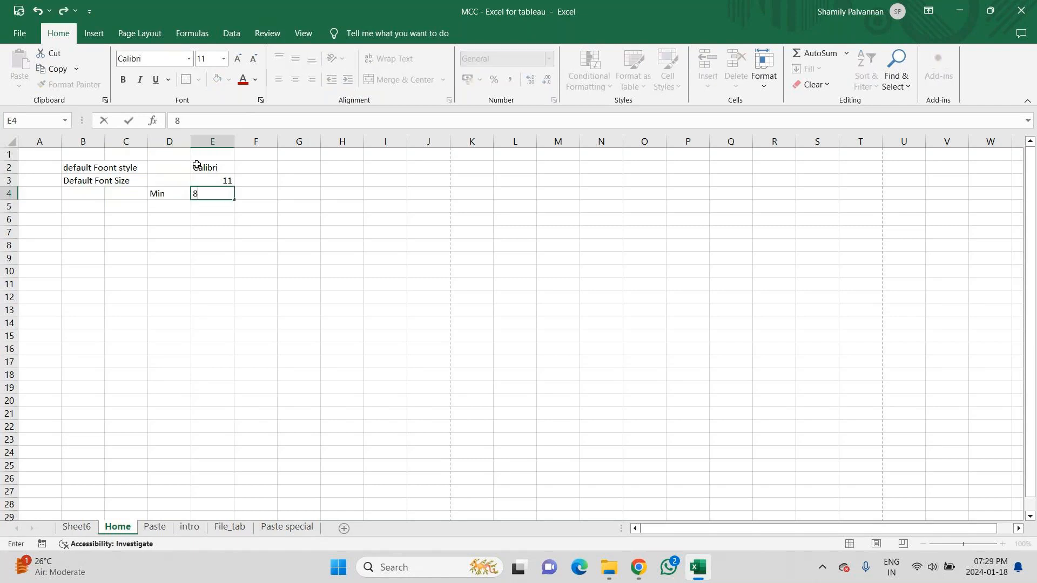
key("Return")
type("Max")
key("Tab")
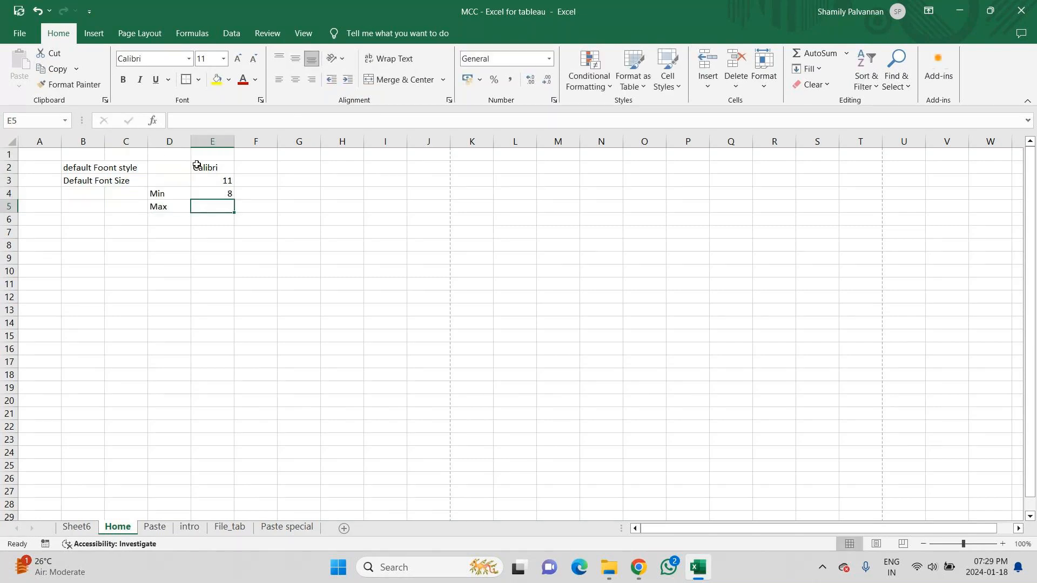
type("72")
key("Return")
Correct the misspelled word in the cell B2 label so it reads "default Font style"
left_click(106, 169)
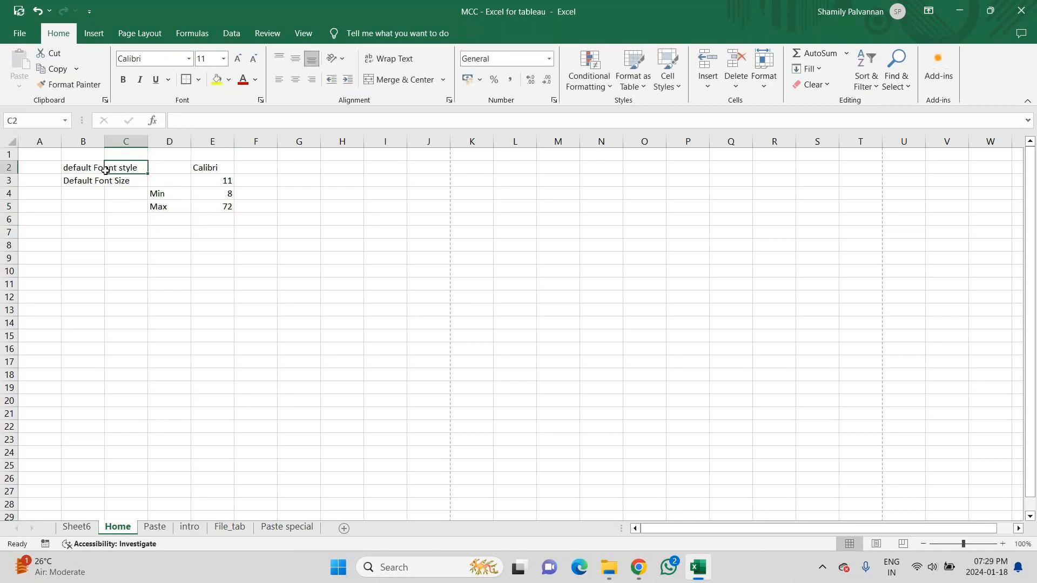
left_click(100, 169)
left_click(215, 121)
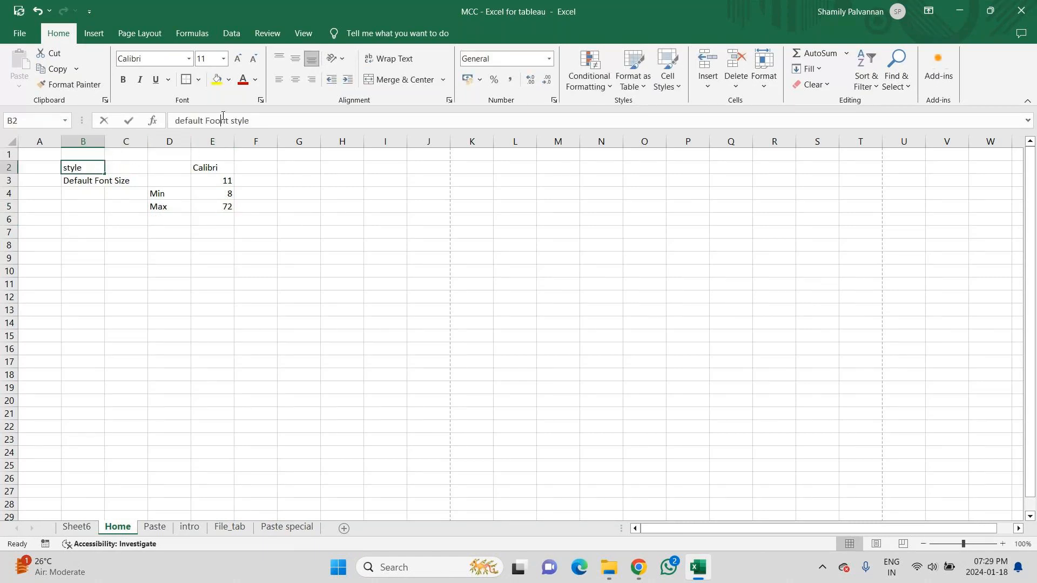
key("Return")
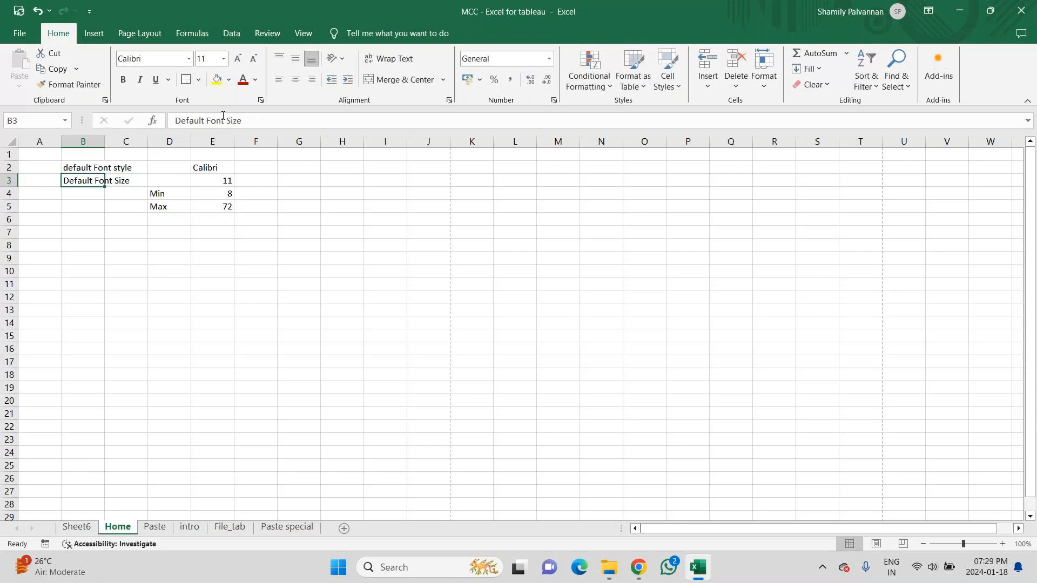
Set the font size of the Min value in cell E4 to 8
left_click(139, 60)
left_click(167, 193)
left_click(220, 195)
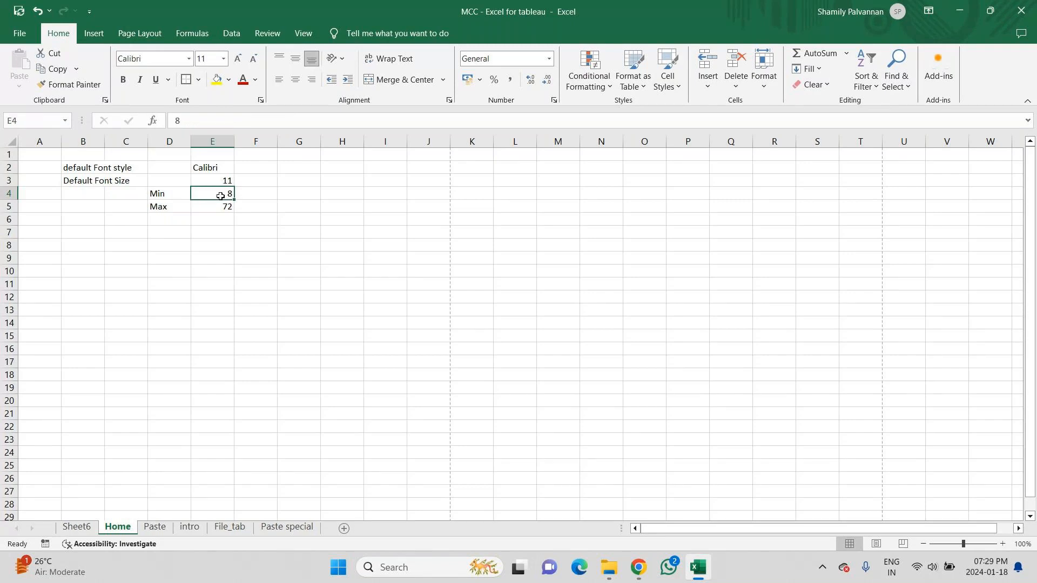
left_click(223, 60)
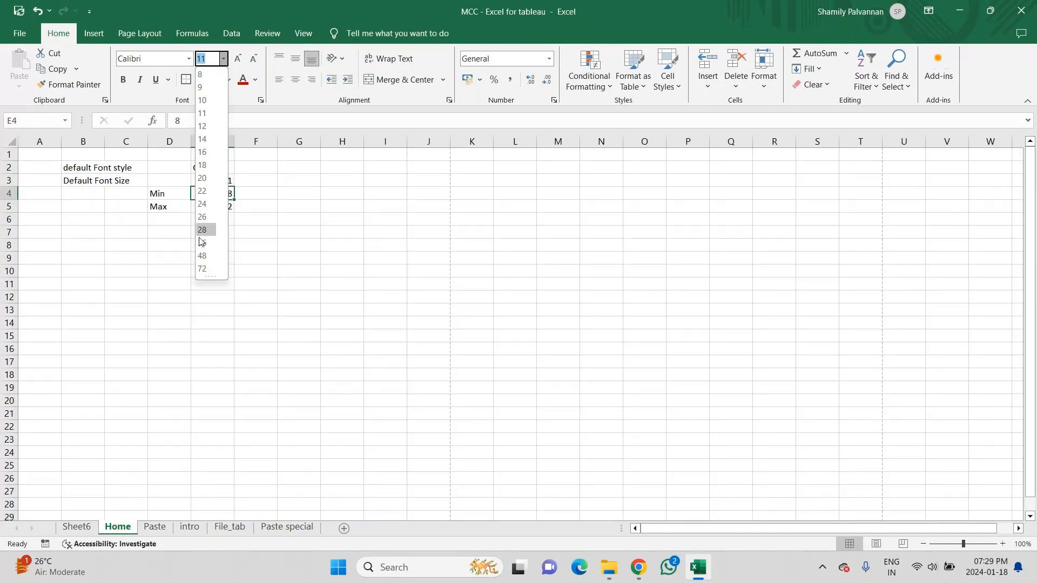
left_click(299, 263)
left_click(223, 58)
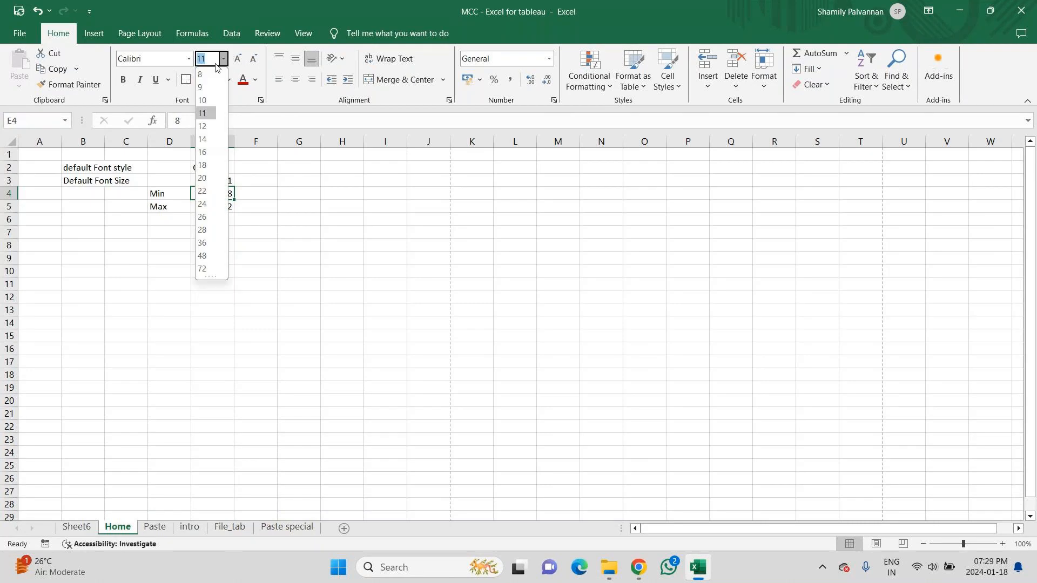
left_click(208, 77)
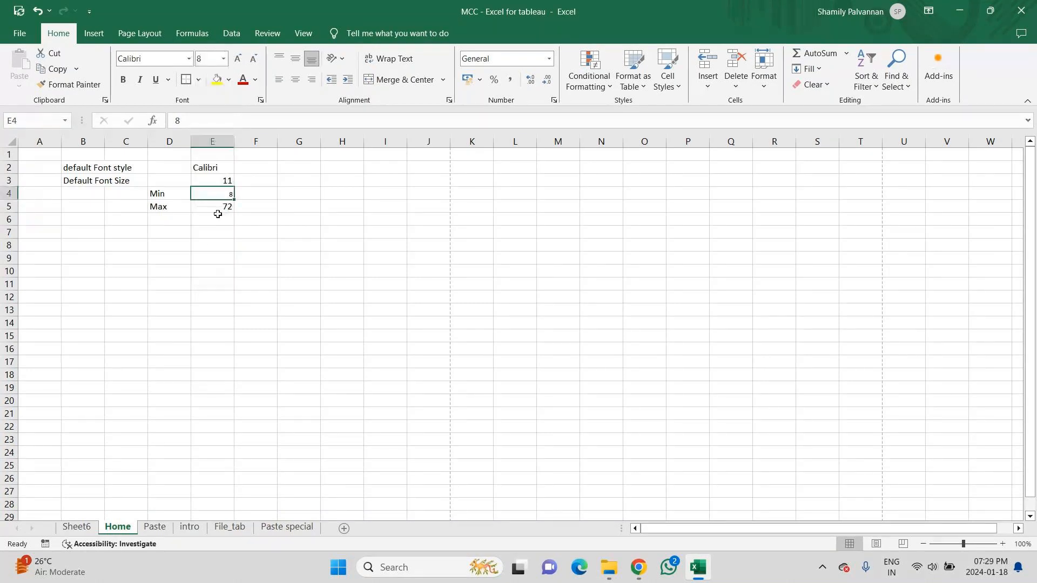
Set the font size of the Max value in cell E5 to 72
left_click(218, 214)
left_click(223, 59)
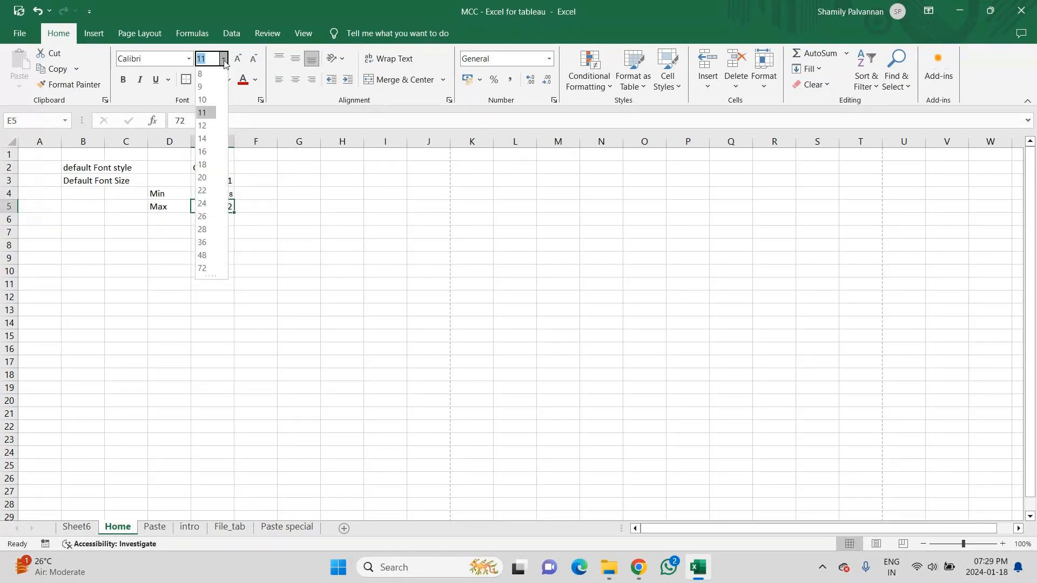
left_click(202, 268)
left_click(167, 253)
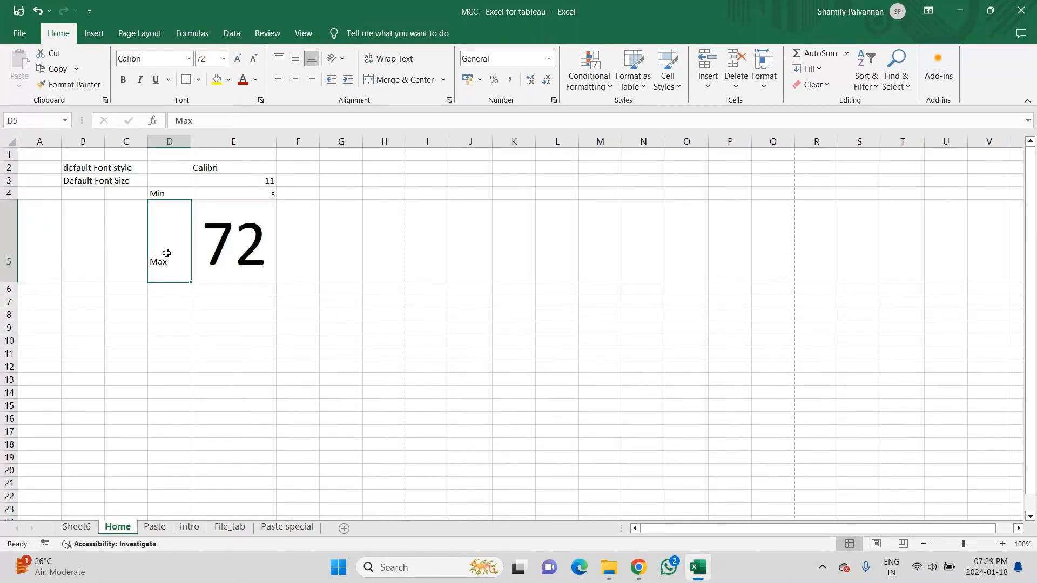
Set the font size of the Max label in cell D5 to 48 and the Min label in D4 to 22
left_click(223, 60)
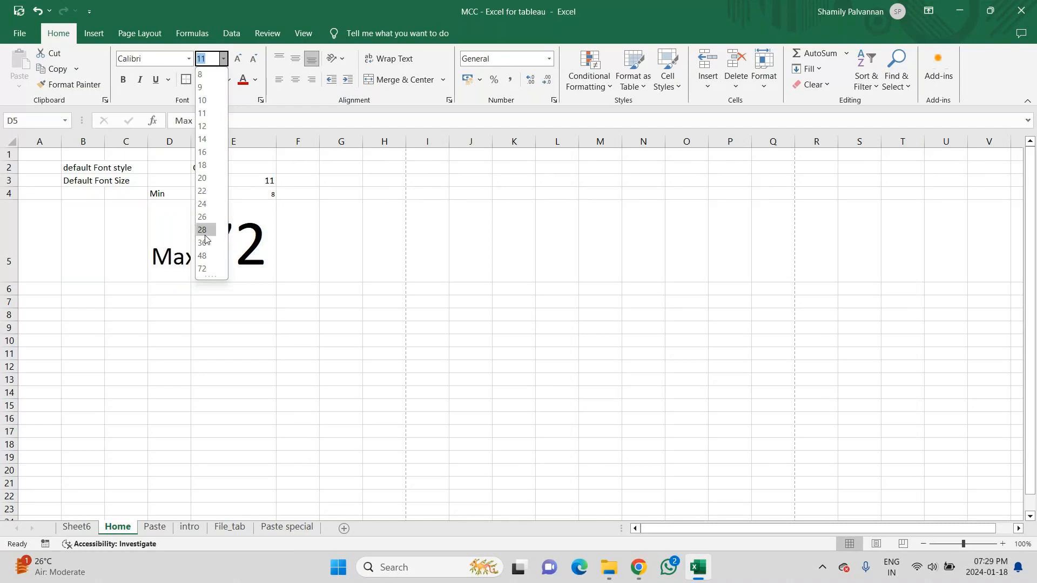
left_click(204, 256)
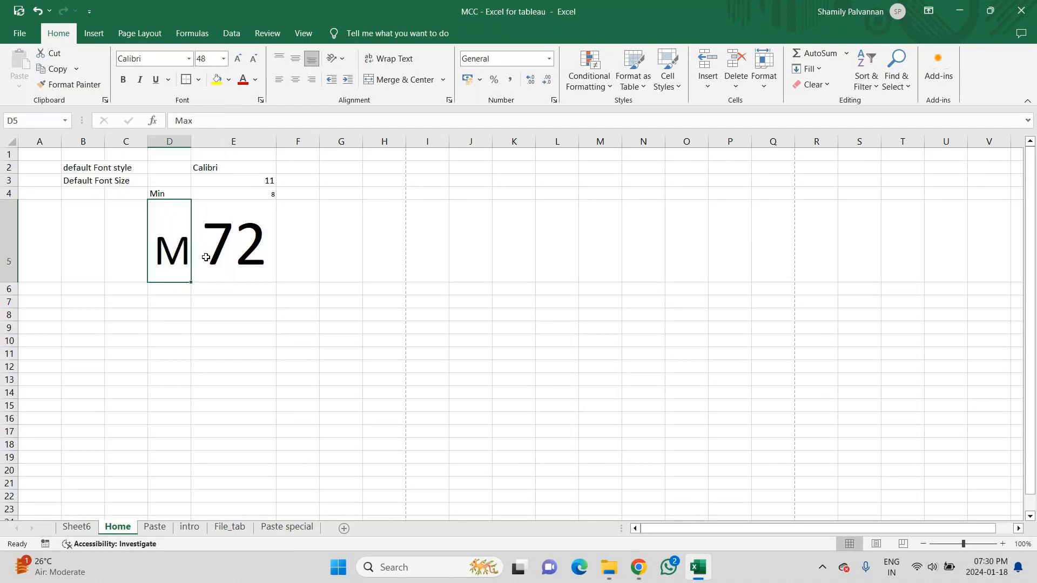
left_click(176, 196)
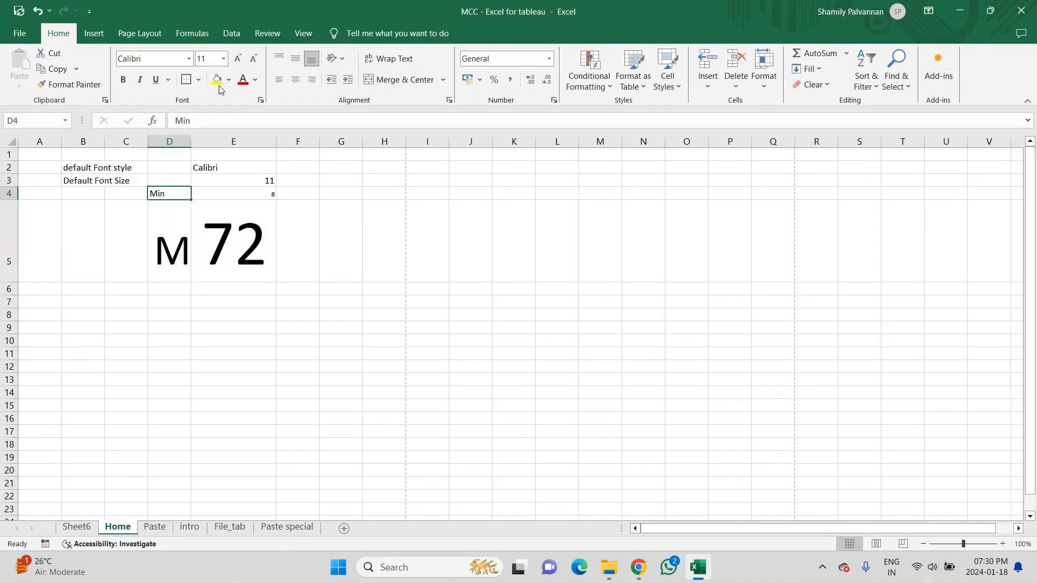
left_click(223, 58)
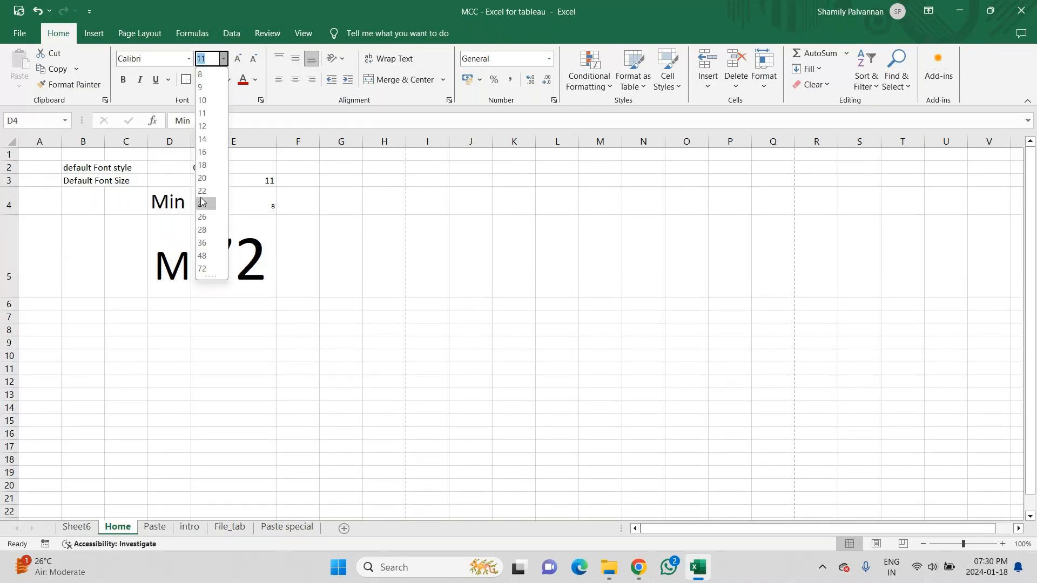
left_click(201, 191)
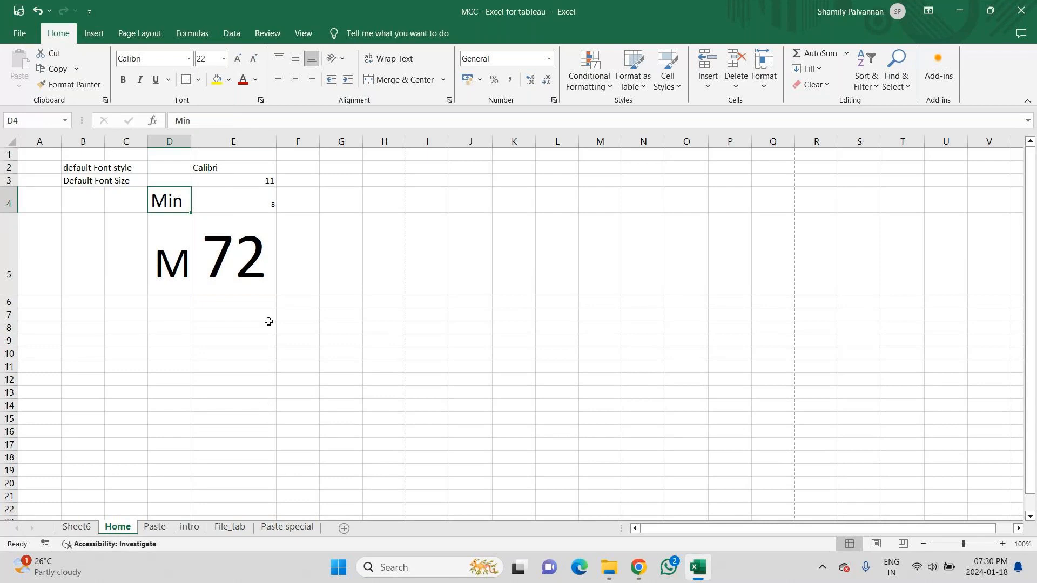
Increase the font size of the Min label in cell D4 stepwise up to 72
left_click(237, 59)
left_click(237, 60)
left_click(238, 60)
left_click(237, 59)
left_click(238, 59)
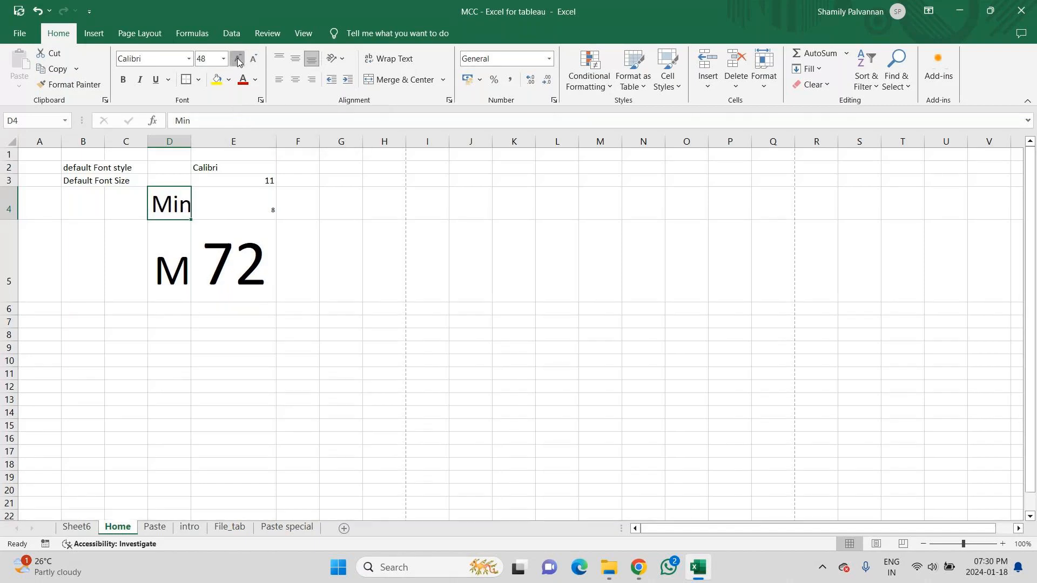
left_click(238, 60)
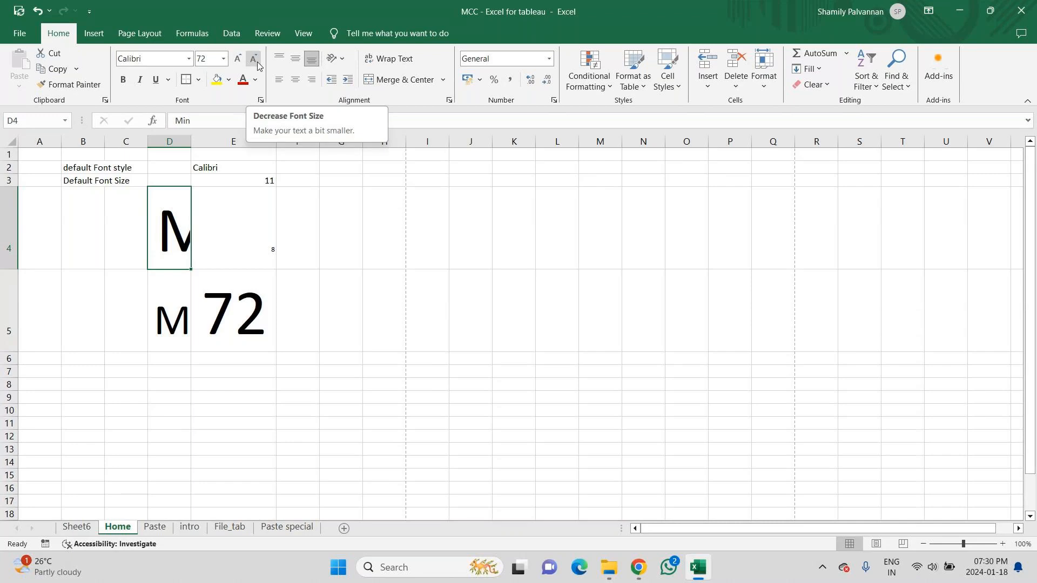
Decrease the font size of the Min label in cell D4 stepwise down to 8
left_click(253, 59)
left_click(253, 59)
left_click(254, 60)
left_click(253, 60)
left_click(253, 60)
left_click(253, 59)
left_click(253, 60)
left_click(253, 59)
left_click(254, 59)
left_click(254, 60)
left_click(253, 60)
left_click(253, 59)
left_click(253, 59)
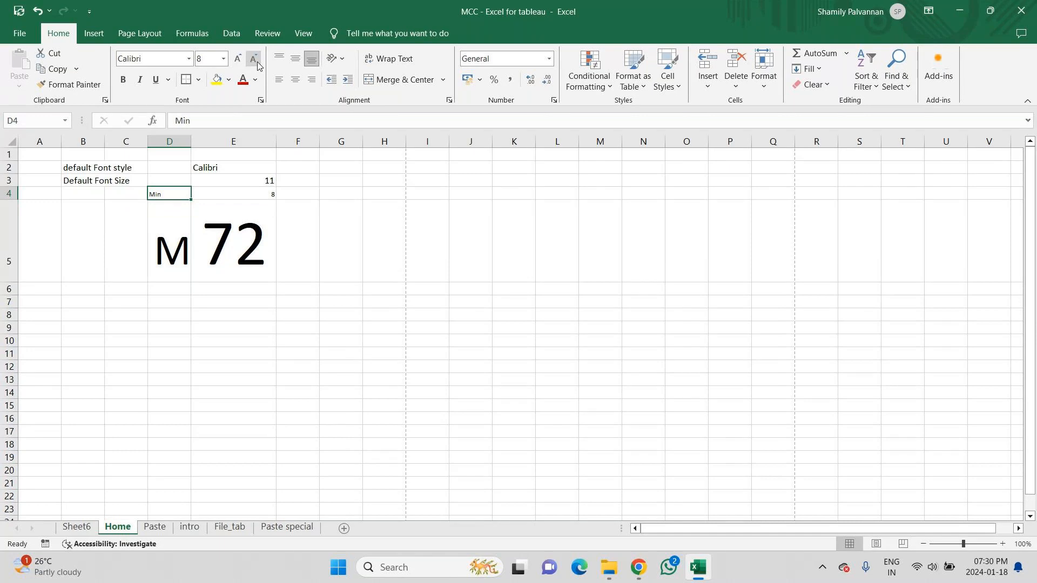
Try custom font sizes outside the listed range on the Min label in cell D4: 5, then 80
left_click(215, 58)
key("BackSpace")
type("5")
key("Return")
left_click(211, 58)
key("BackSpace")
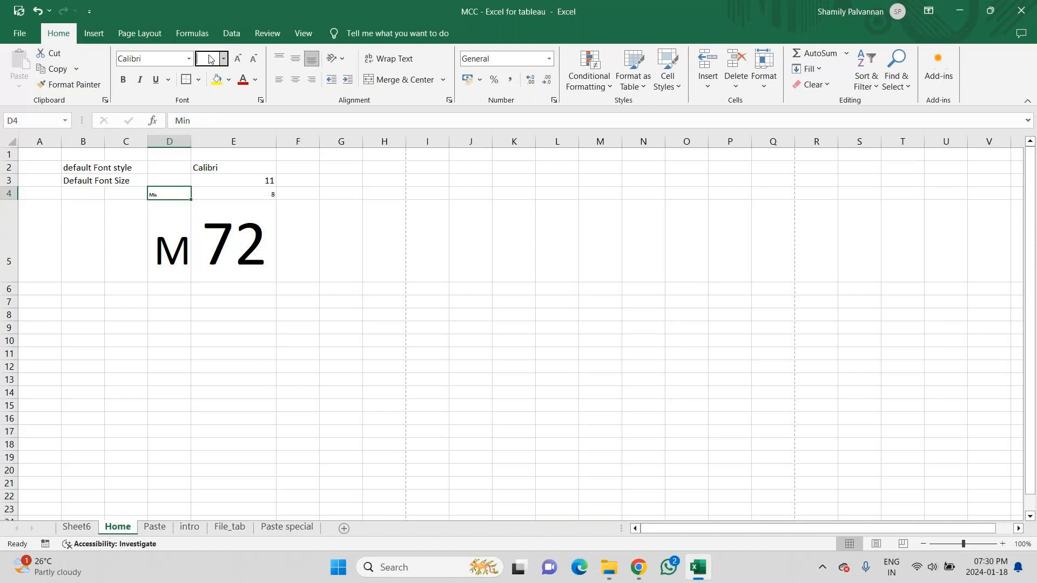
type("80")
key("Return")
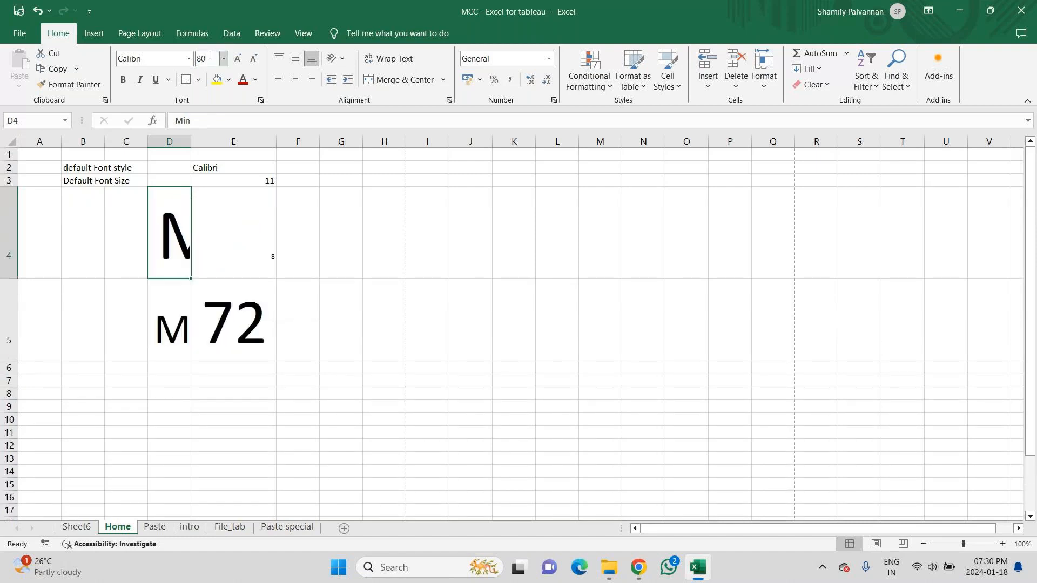
Set the font size of the Min label in cell D4 to 20 and of its value in E4 to 18
left_click(210, 55)
left_click(223, 59)
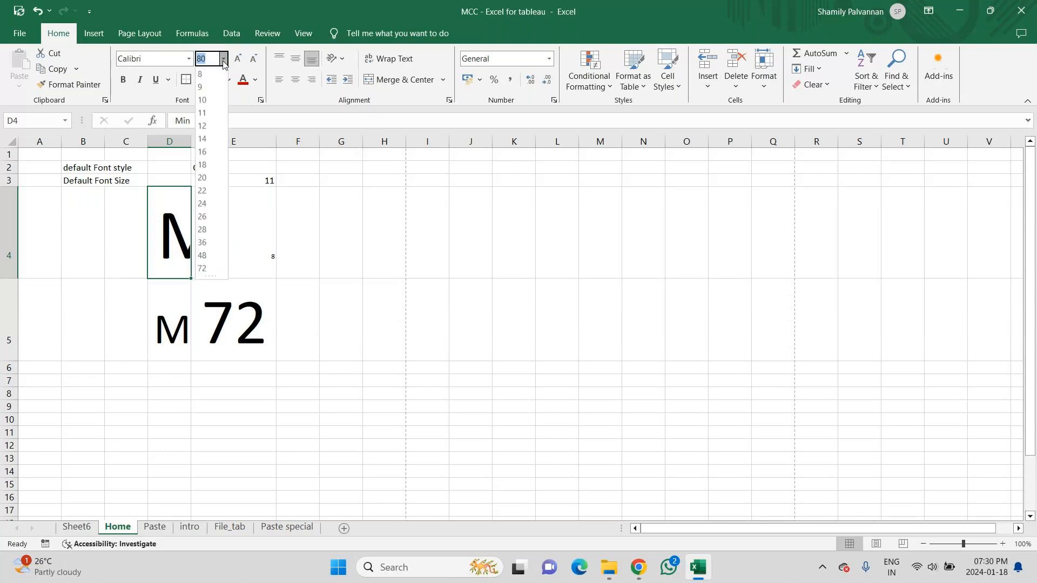
left_click(203, 178)
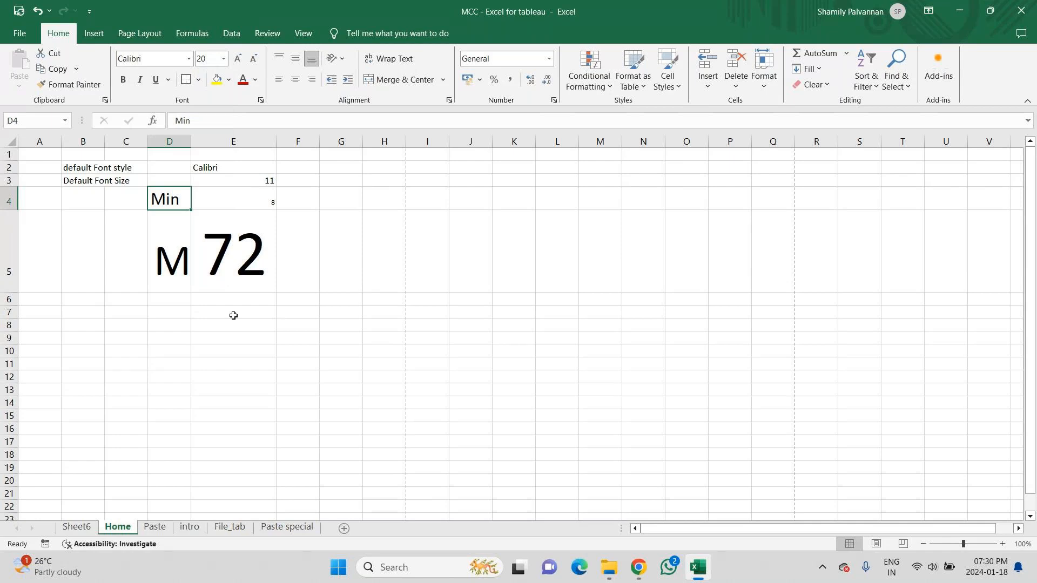
key("Right")
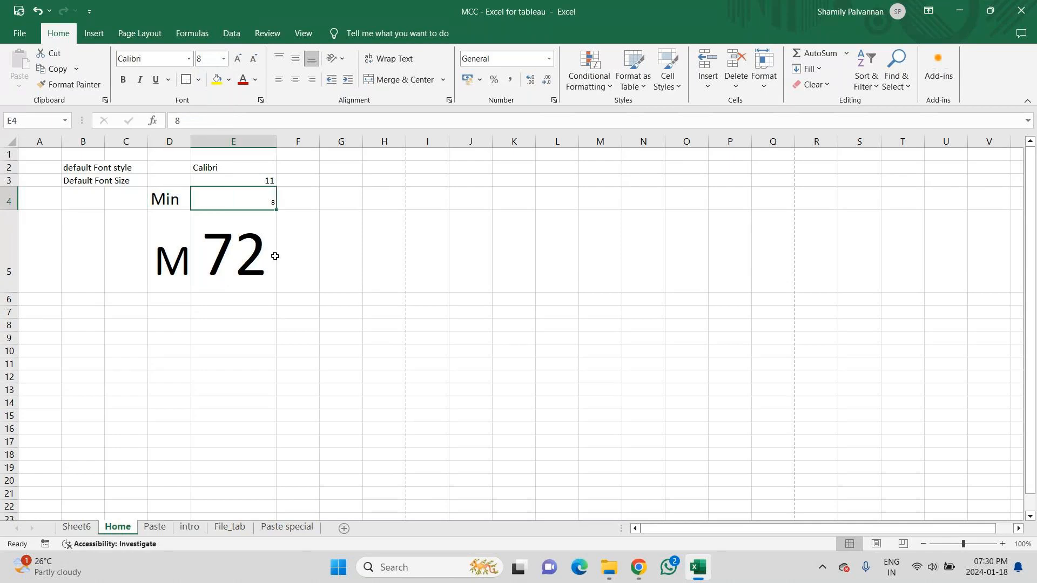
left_click(223, 59)
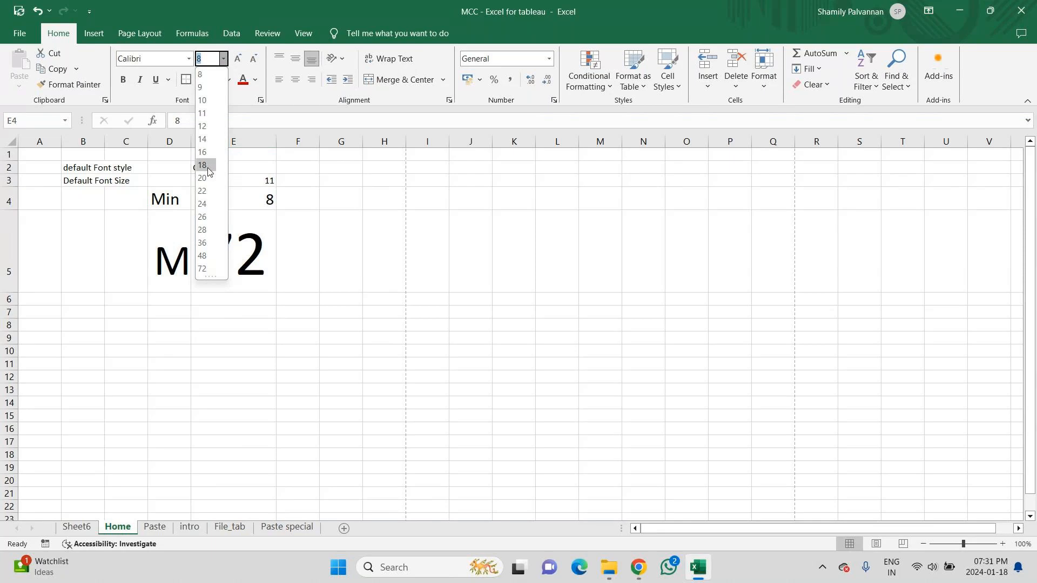
left_click(209, 166)
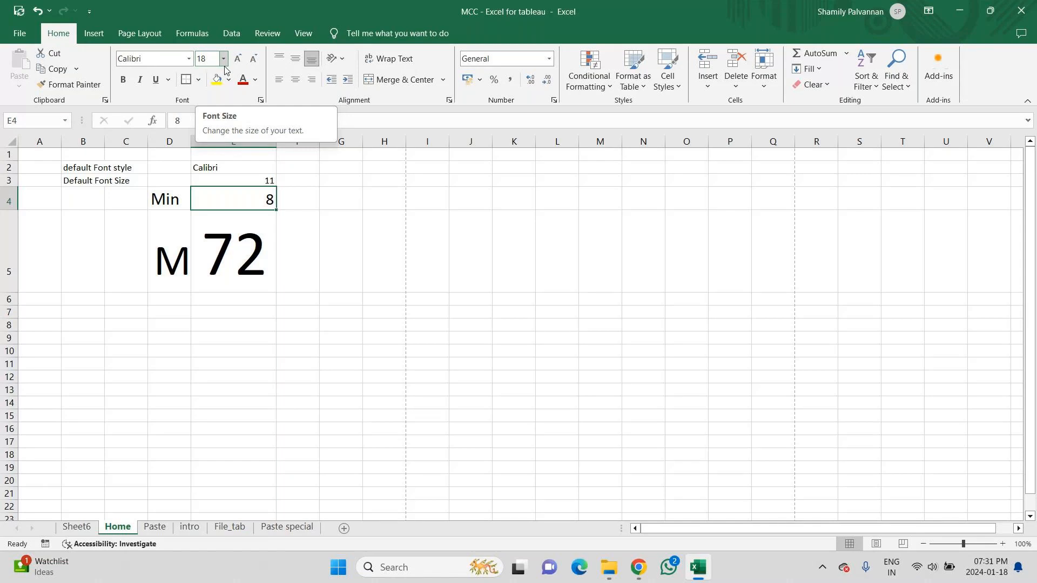
Enter "Bold" in cell A8 and its shortcut "Ctrl + B" in cell B8
left_click(40, 328)
type("Bold")
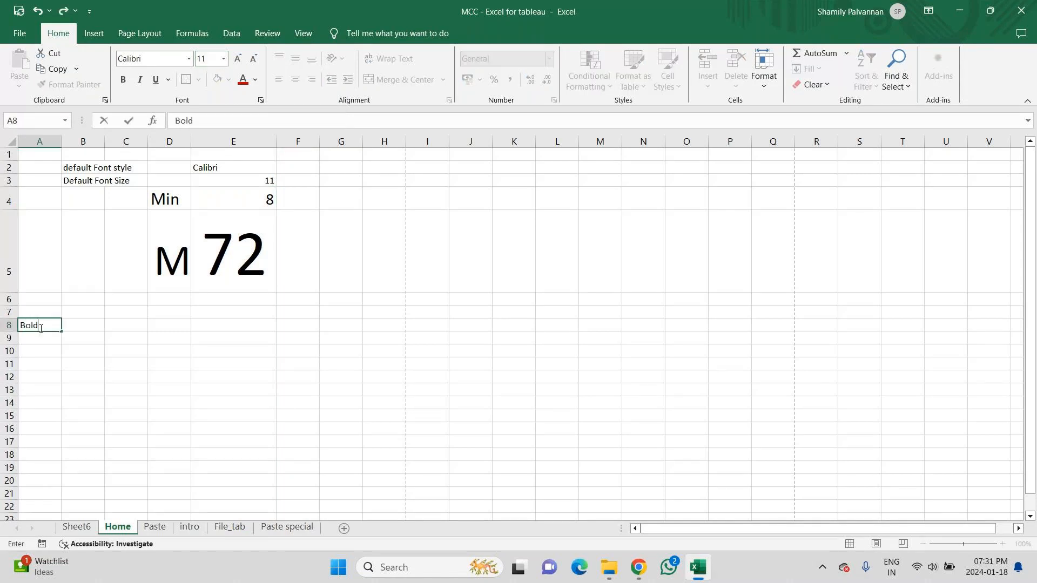
key("Tab")
type("Bo")
key("BackSpace")
key("BackSpace")
type("Crl")
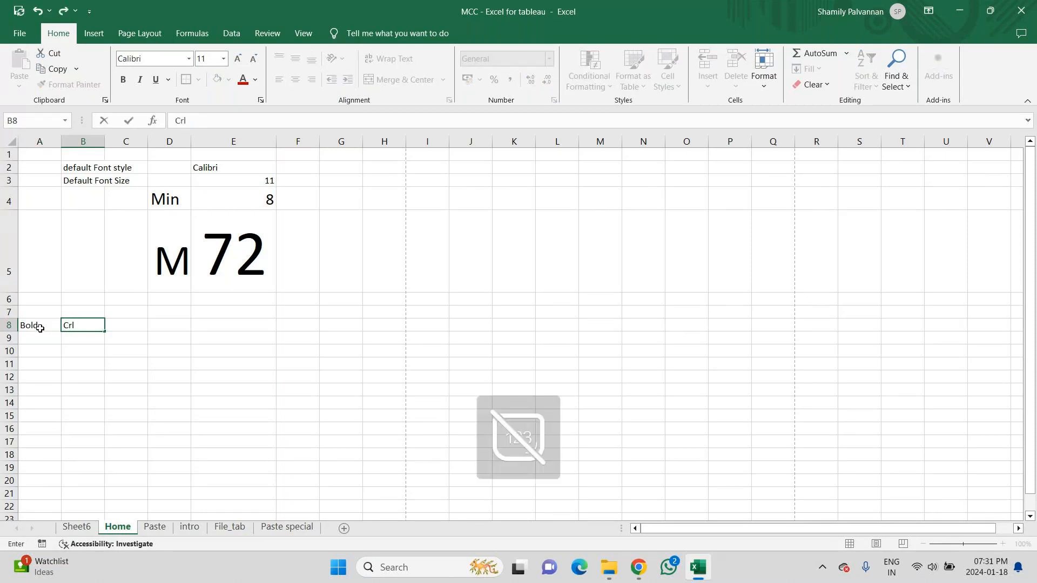
key("BackSpace")
key("BackSpace")
key("BackSpace")
type("c")
key("BackSpace")
type("Cyr")
key("BackSpace")
key("BackSpace")
type("t")
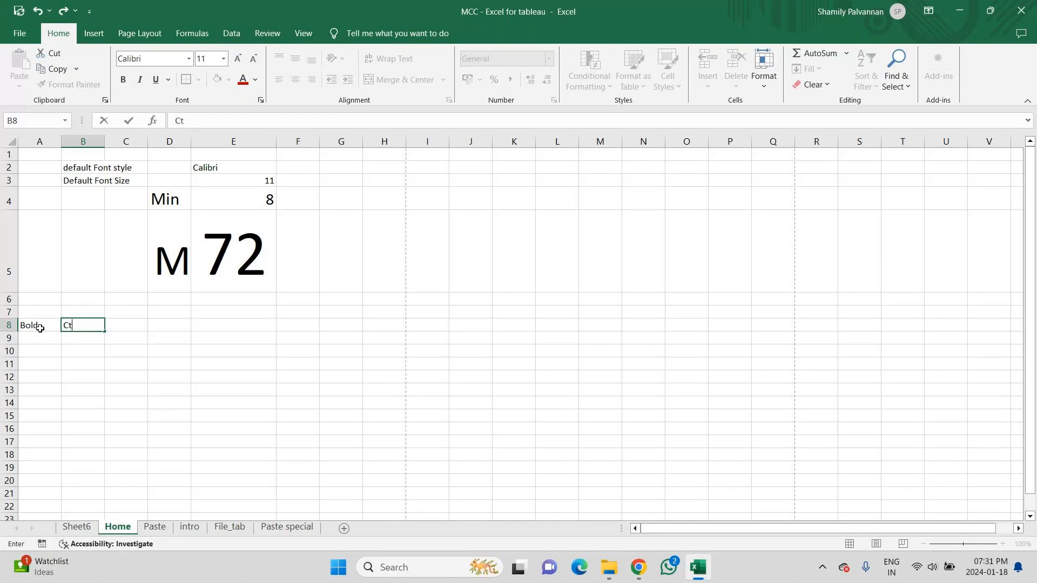
type("rl + B")
key("Return")
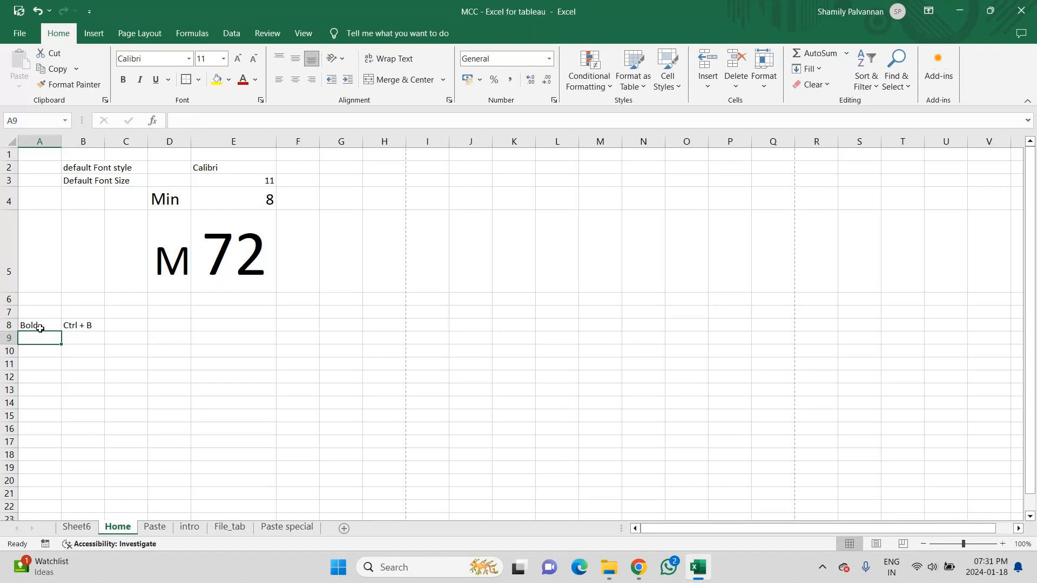
Enter "Italic" in cell A9 and its shortcut "Ctrl + I" in cell B9
key("Num_Lock")
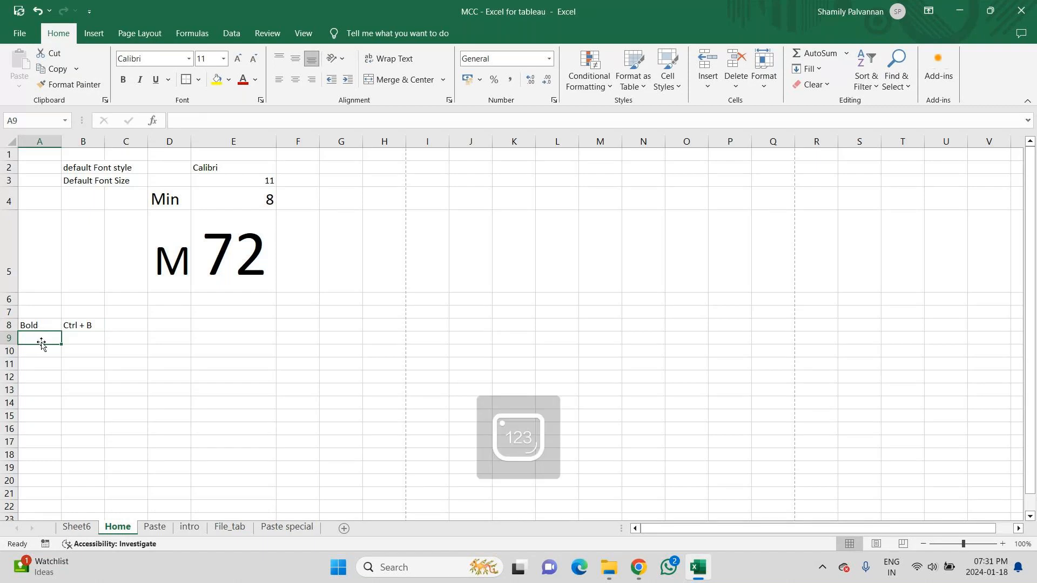
type("Int")
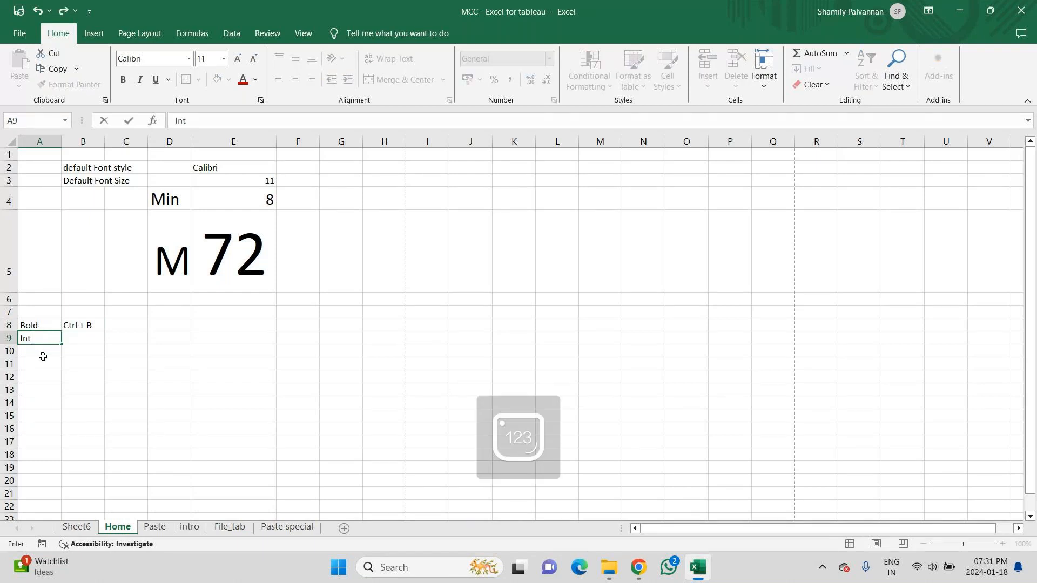
key("BackSpace")
key("BackSpace")
type("t")
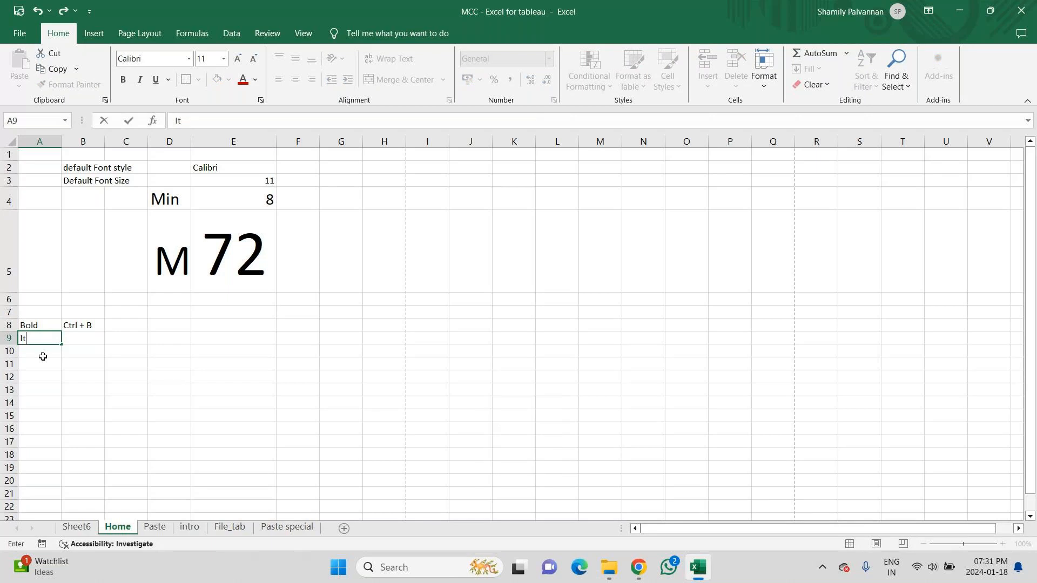
type("alic")
key("Tab")
type("Ctrl")
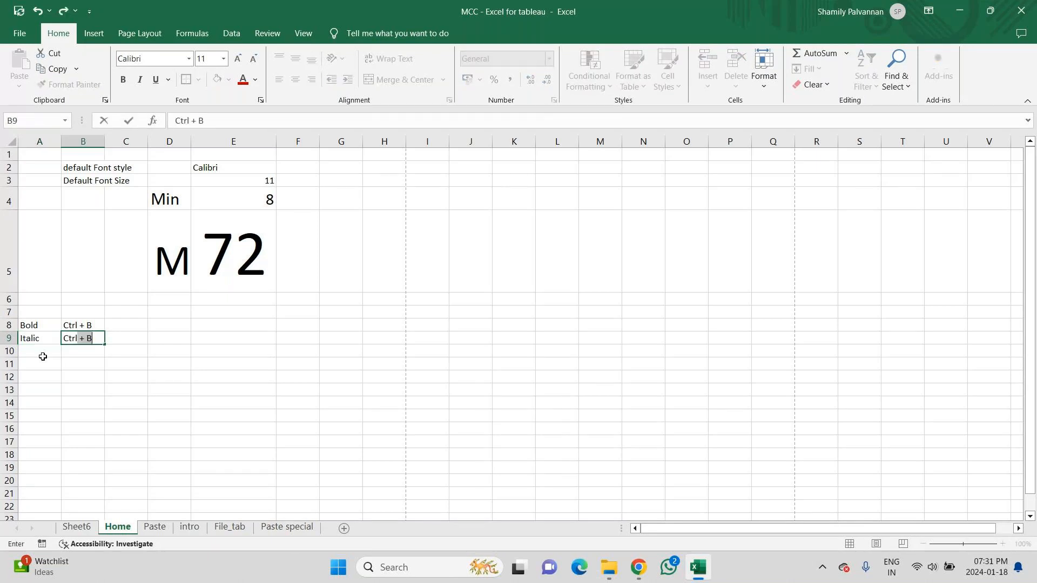
type(" + I")
key("Return")
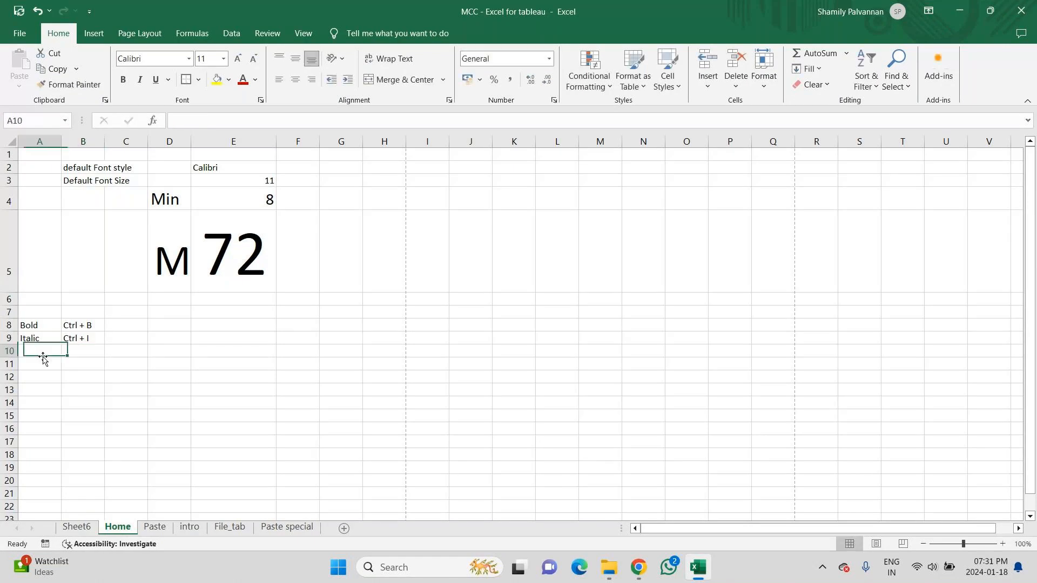
Enter "Underline" in cell A10 and its shortcut "Ctrl + U" in cell B10
type("Underlie")
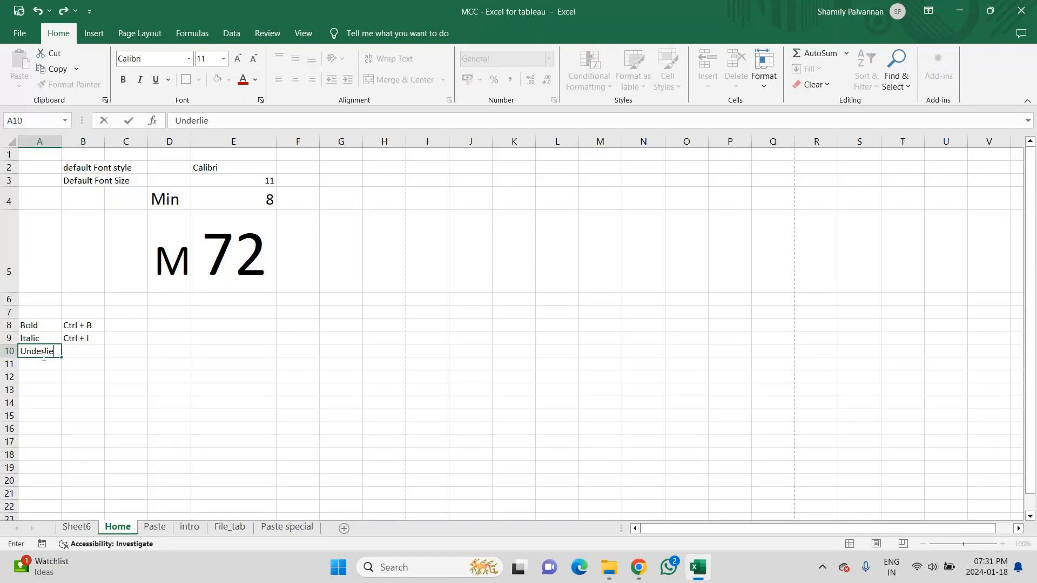
key("BackSpace")
type("ne")
key("Tab")
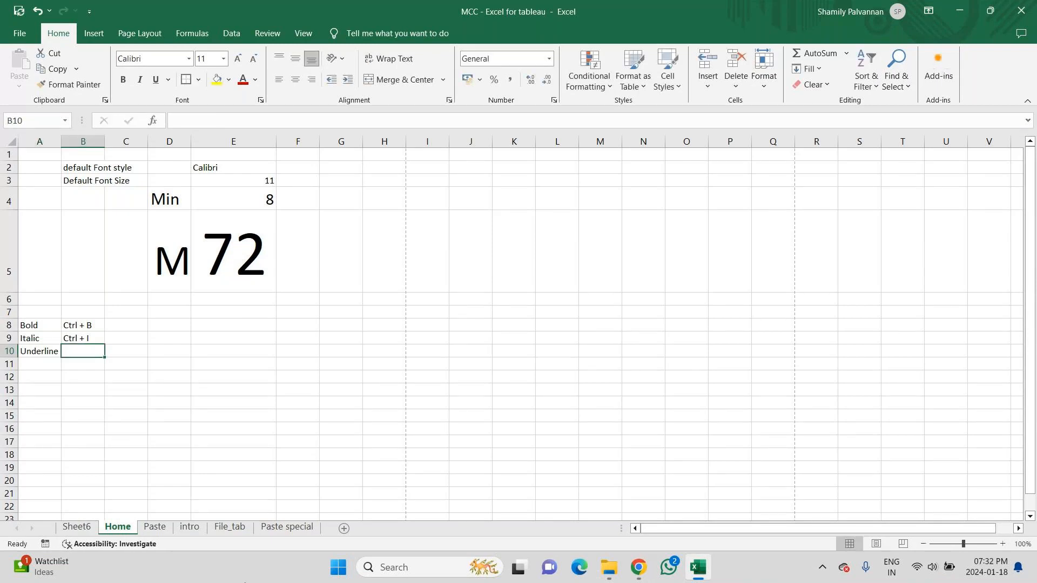
type("Ctrl + ")
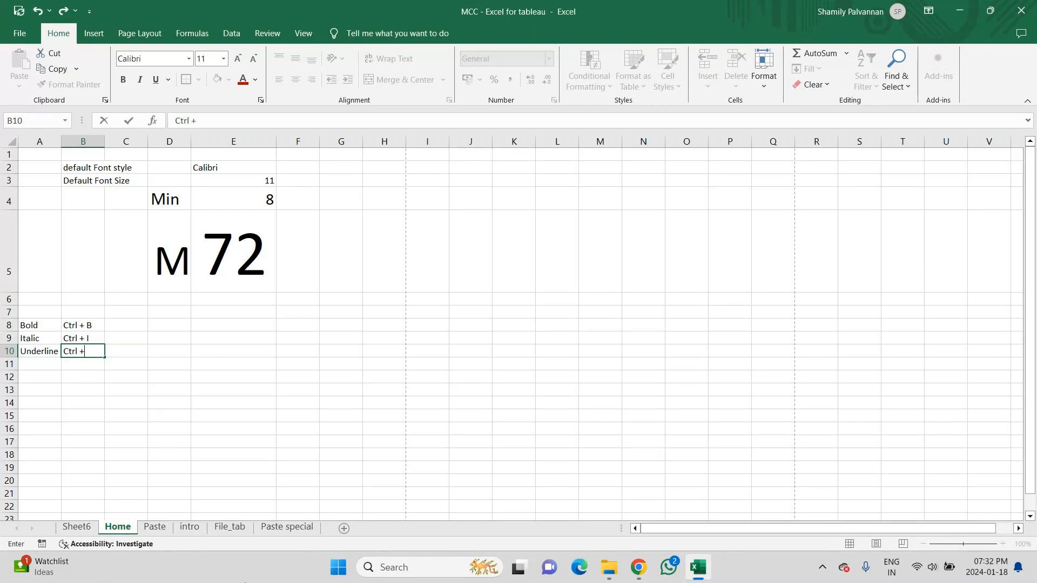
type("U")
key("Return")
Format each label in its own style: Bold in A8 as bold, Italic in A9 as italic, Underline in A10 as underlined
key("Up")
key("Up")
key("Up")
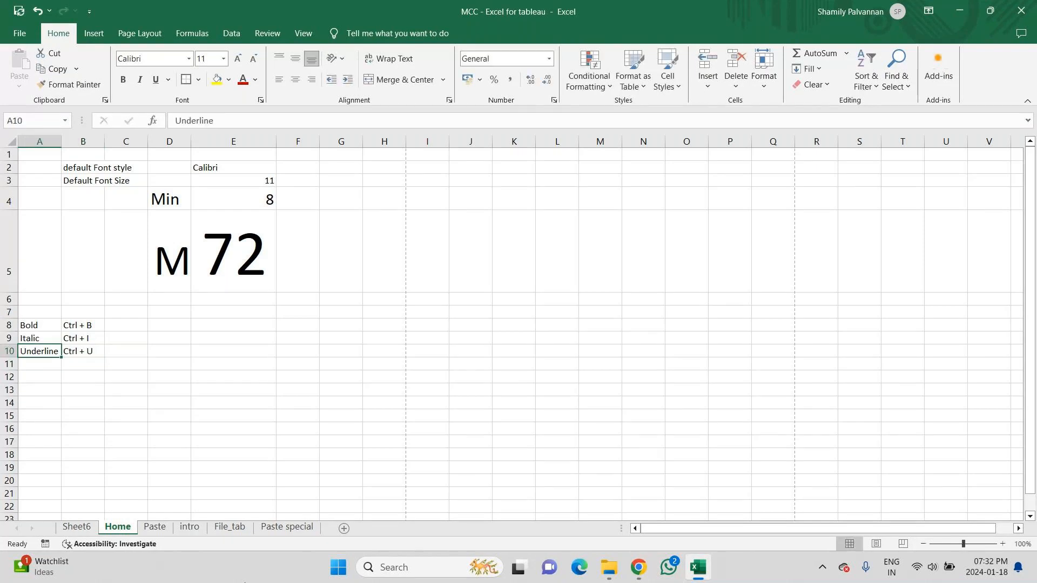
key("ctrl+b")
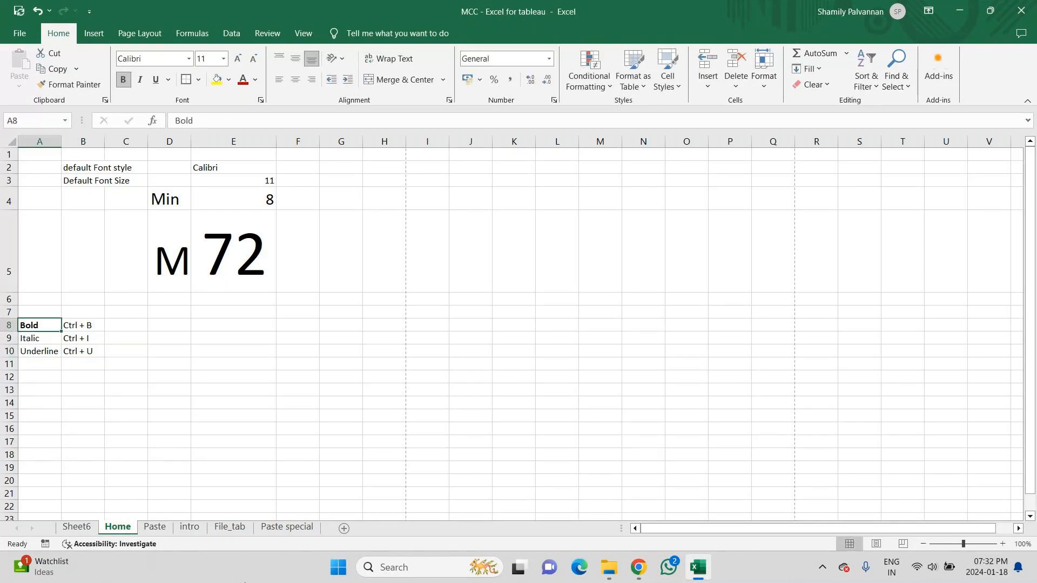
key("Down")
key("ctrl+i")
key("Down")
key("ctrl+u")
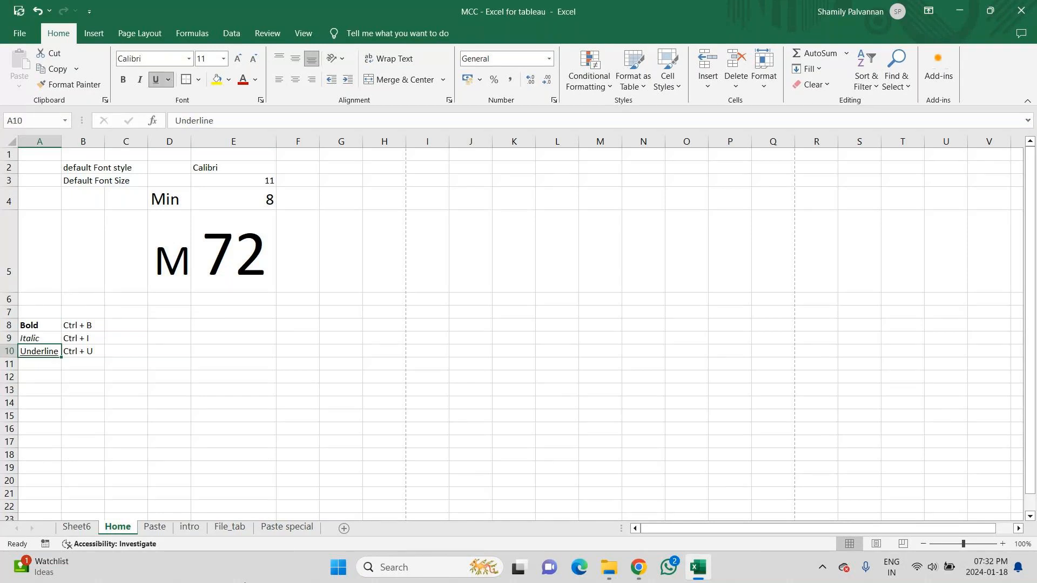
Apply a double underline to the "Ctrl + U" text in cell B10
left_click(74, 352)
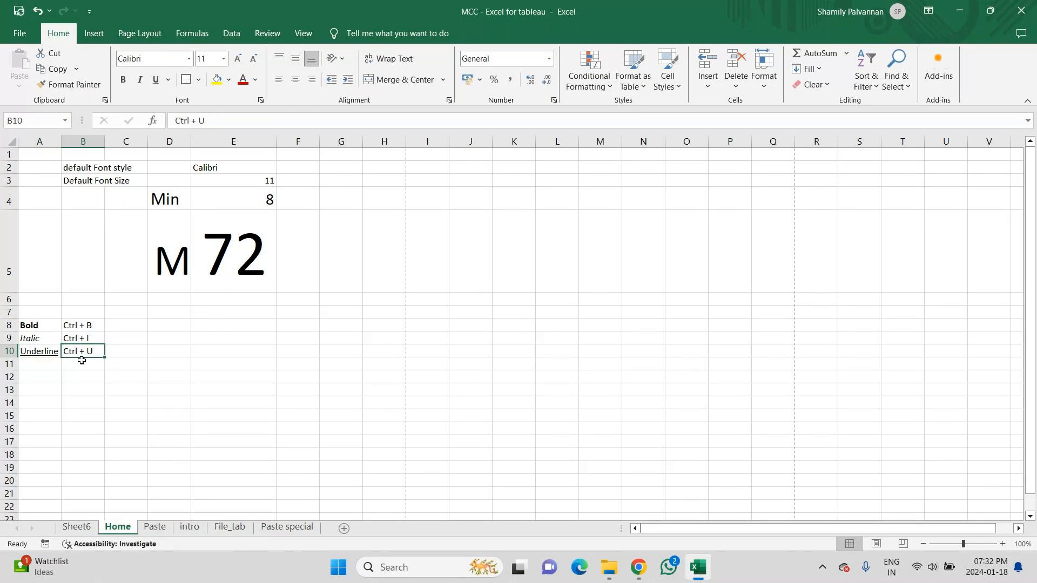
left_click(168, 80)
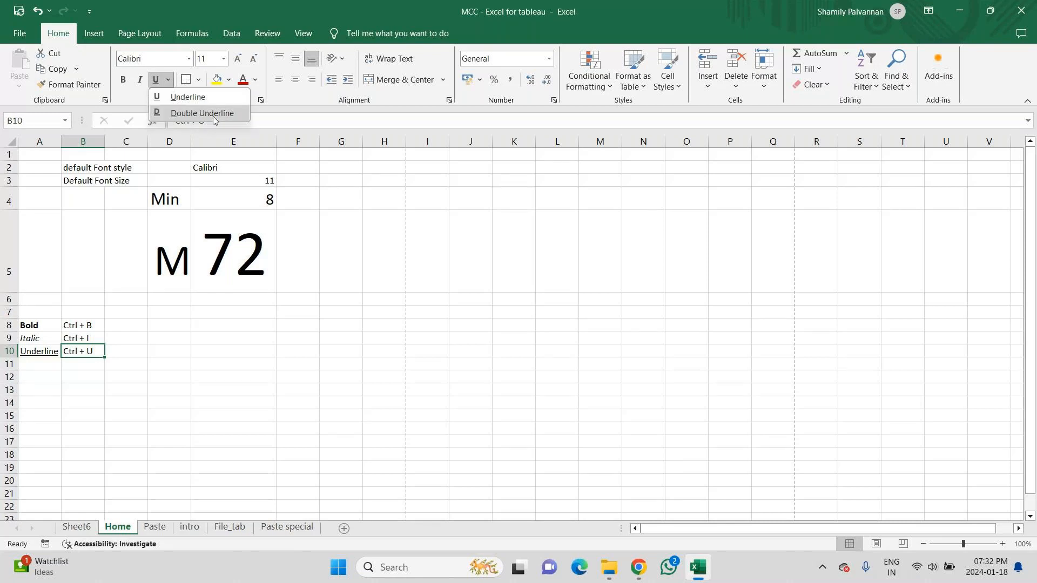
left_click(185, 113)
left_click(76, 393)
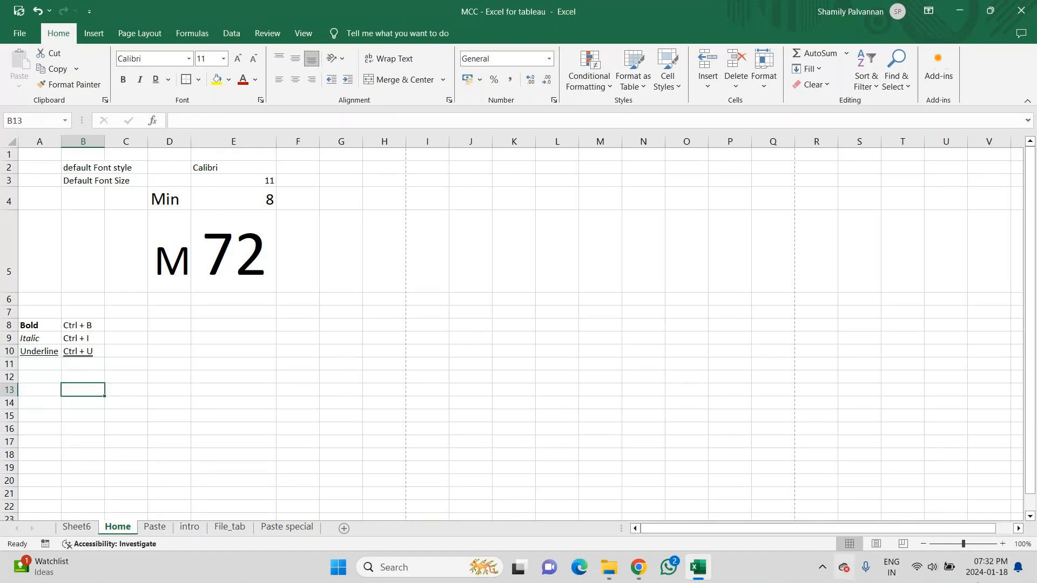
left_click(1003, 543)
left_click(1003, 544)
left_click(1002, 544)
left_click(1002, 544)
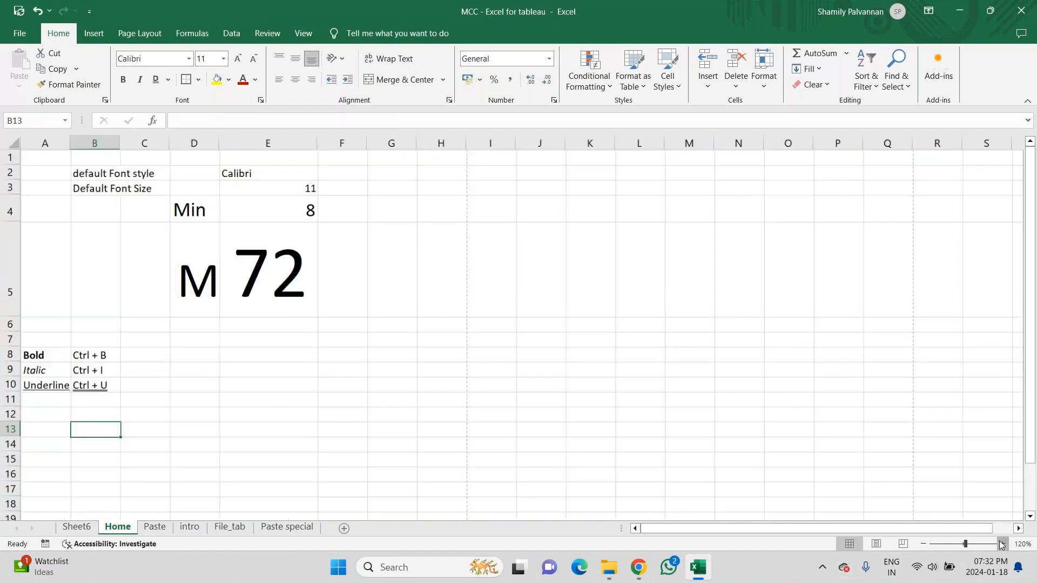
left_click(1002, 544)
left_click(1002, 544)
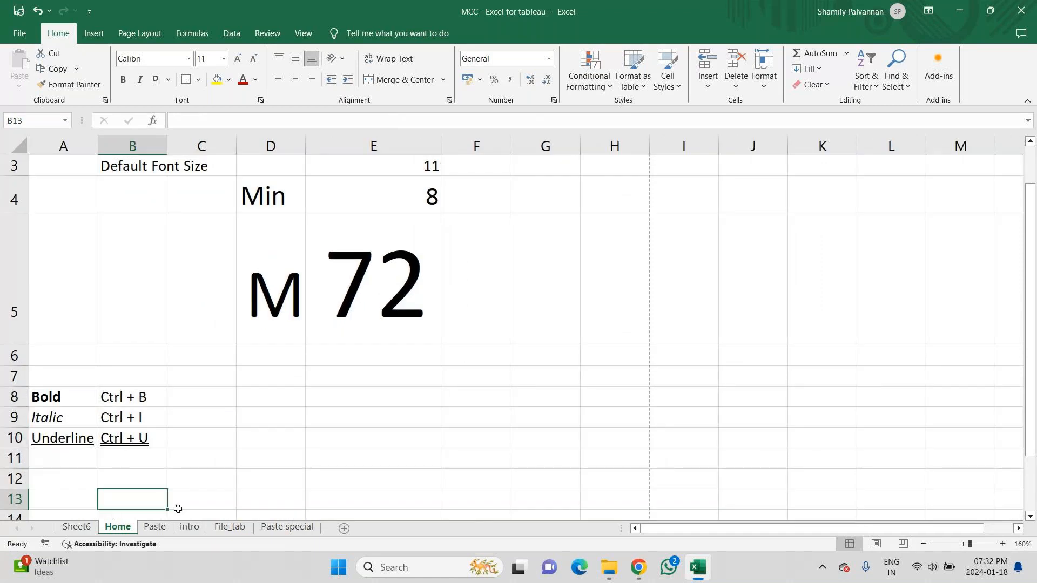
Enter the heading "Font" in cell A6, above the list of formatting shortcuts
left_click(923, 544)
left_click(923, 544)
left_click(924, 544)
left_click(924, 544)
left_click(924, 544)
left_click(923, 544)
left_click(923, 544)
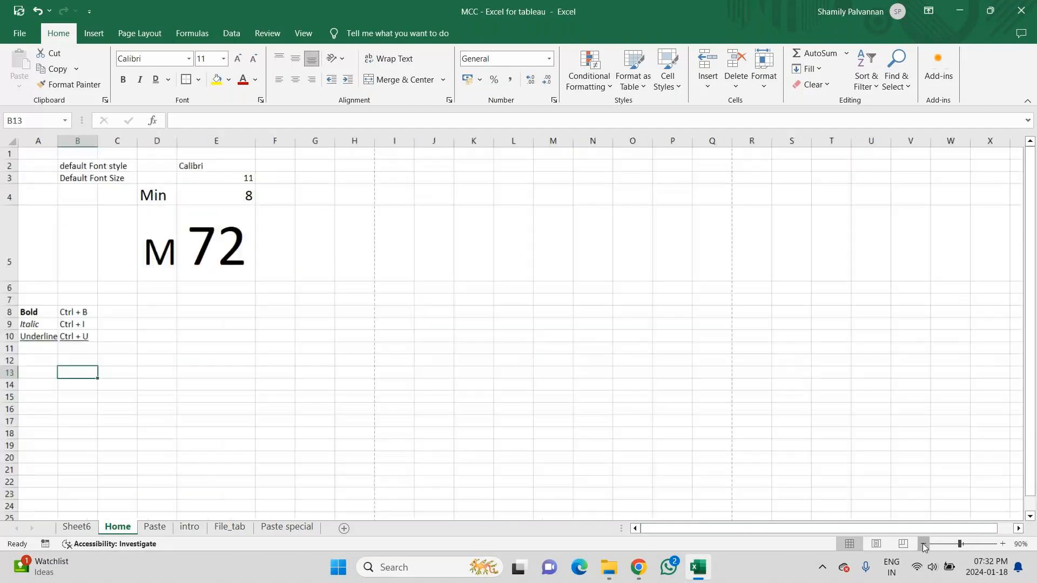
left_click(923, 544)
left_click(923, 543)
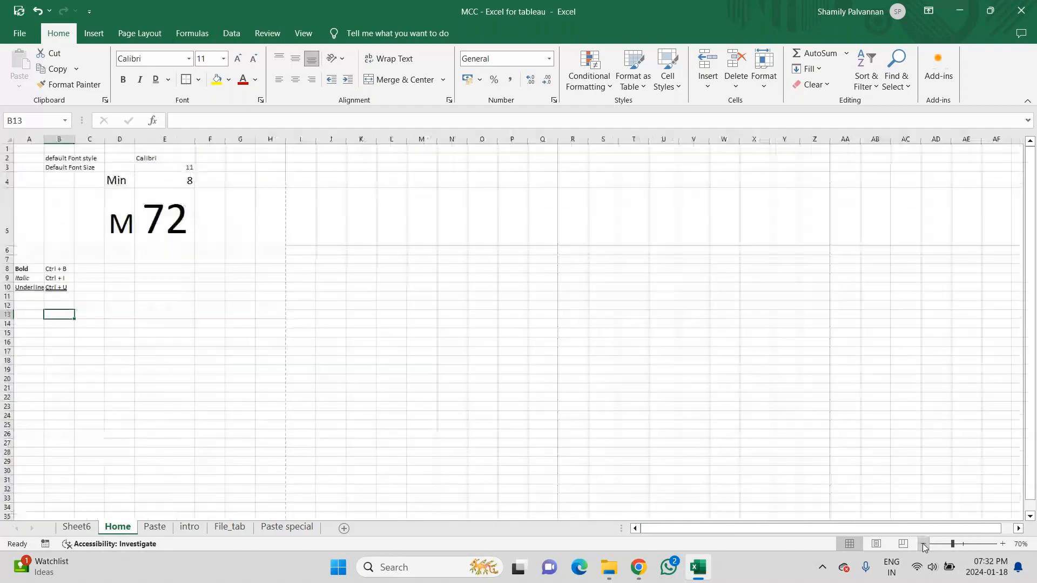
left_click(965, 545)
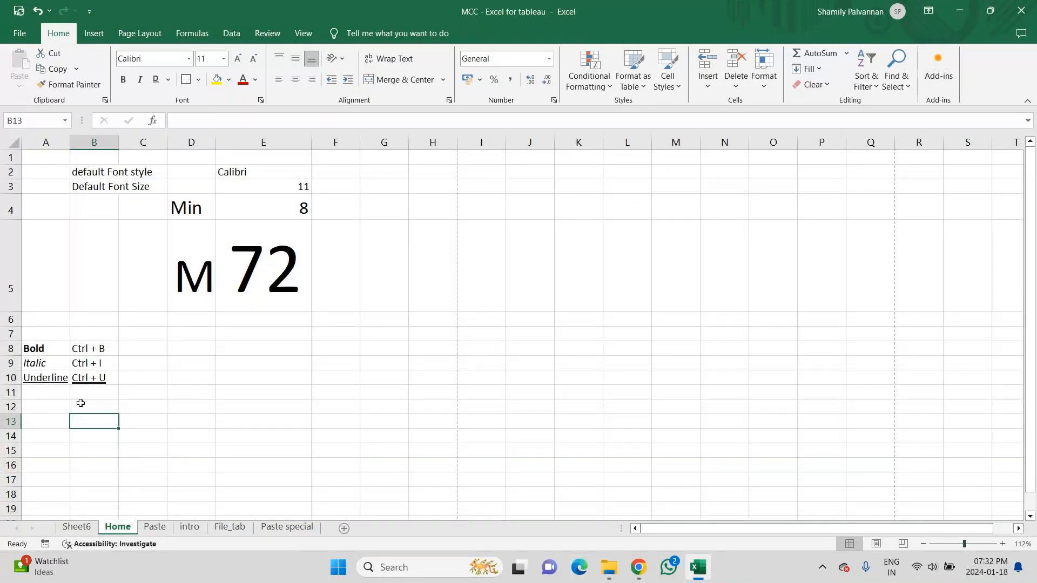
left_click(46, 321)
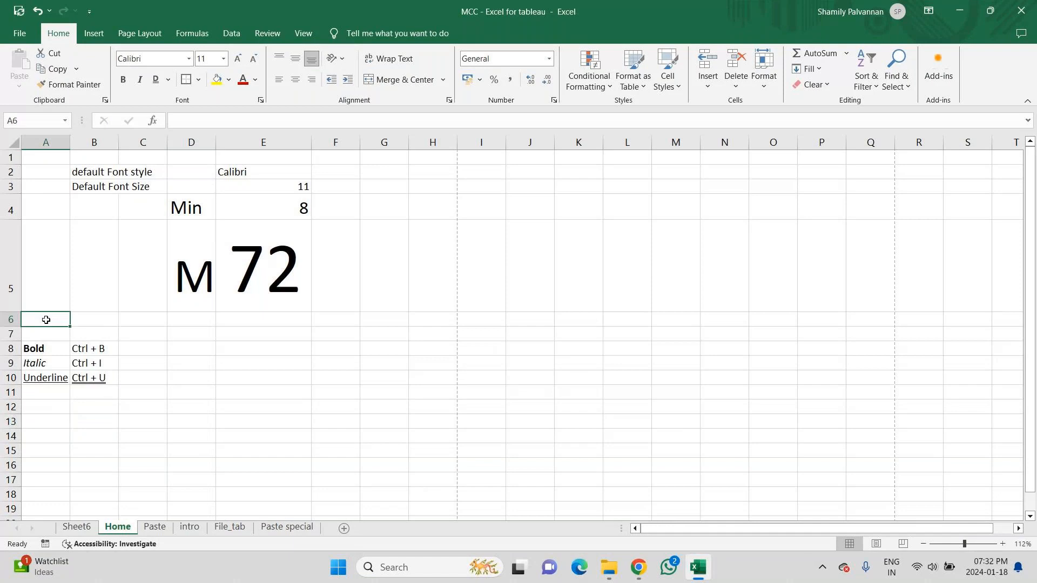
type("Fin")
key("BackSpace")
key("BackSpace")
type("O")
key("BackSpace")
type("ont")
key("Return")
Format the "Font" heading in cell A6 as bold and italic with a double underline
left_click(46, 320)
key("ctrl+b")
key("ctrl+i")
key("ctrl+u")
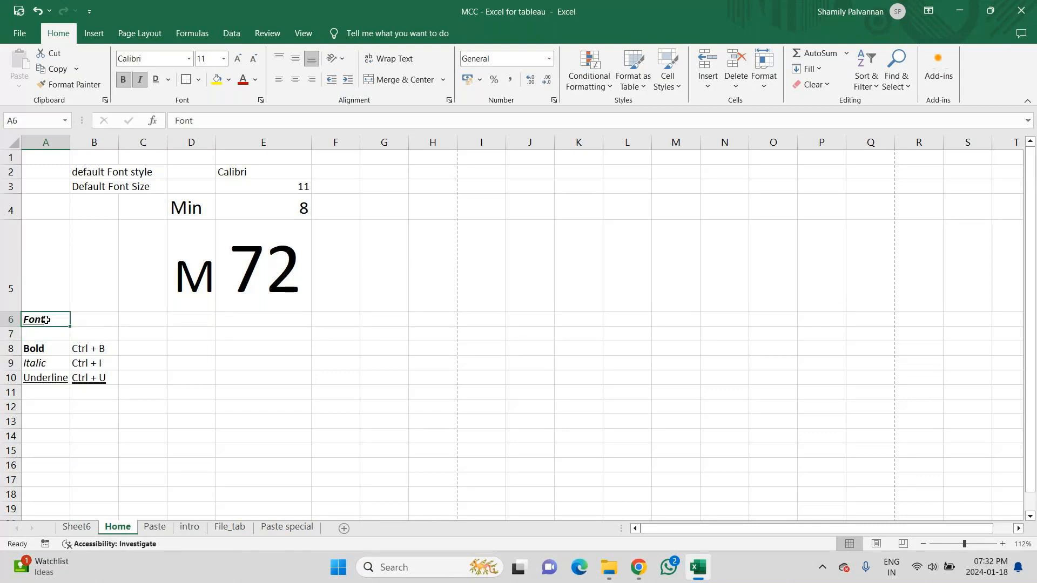
left_click(157, 80)
left_click(72, 432)
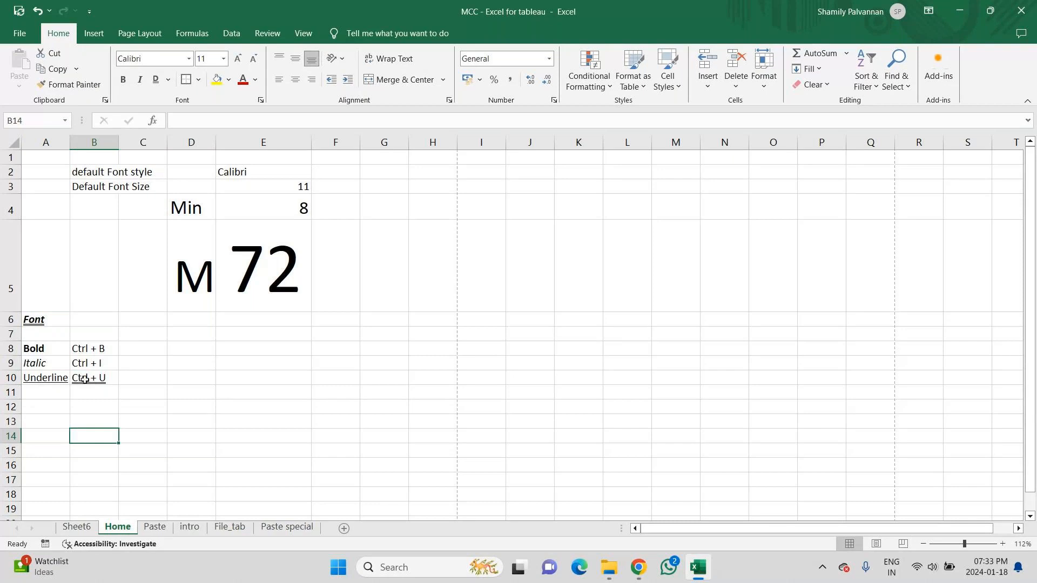
Apply All Borders to the shortcut table in cells A8:B10
left_click(35, 348)
left_click_drag(35, 348, 98, 377)
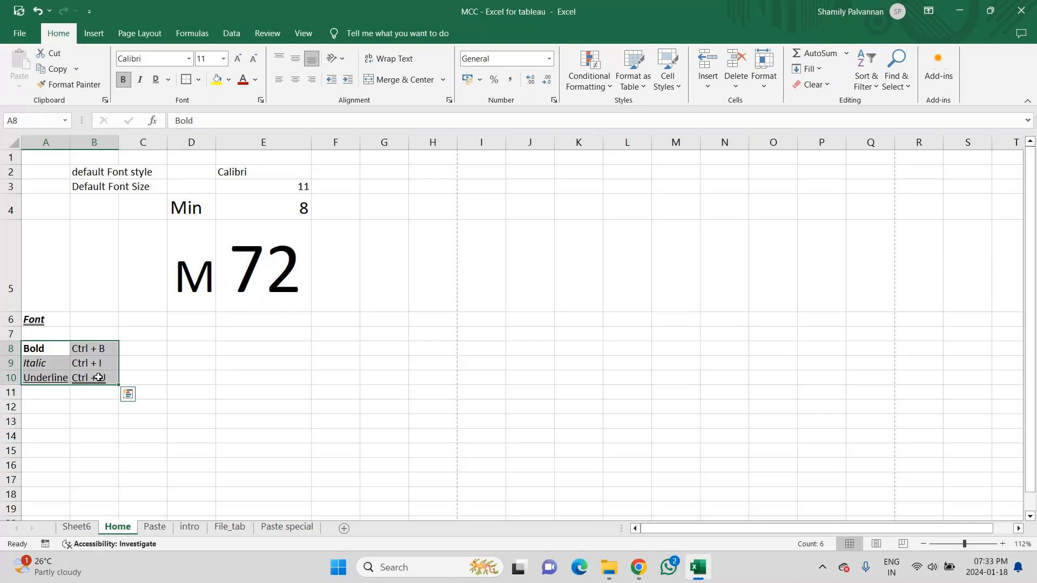
left_click(199, 80)
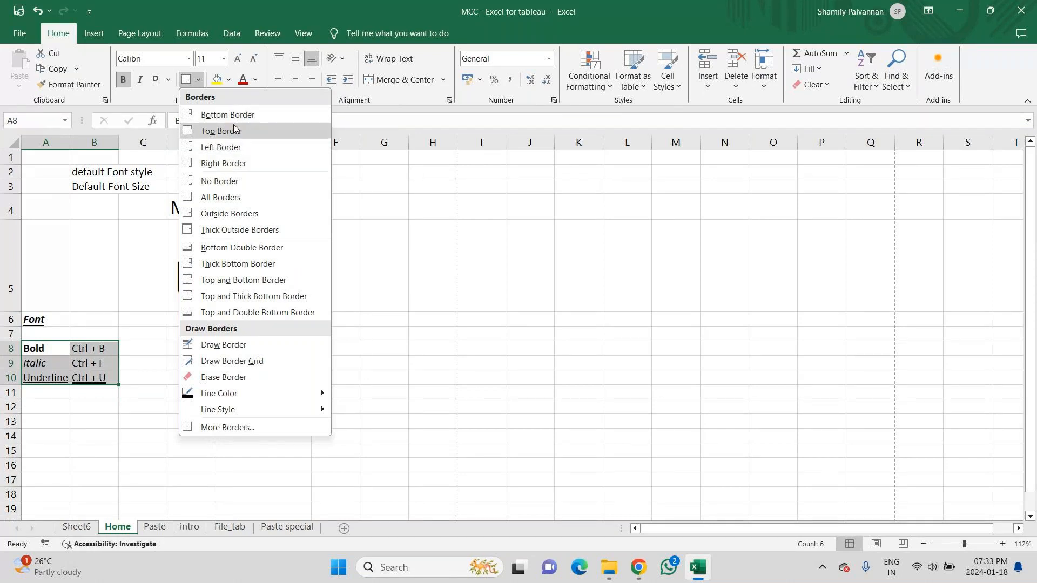
left_click(222, 199)
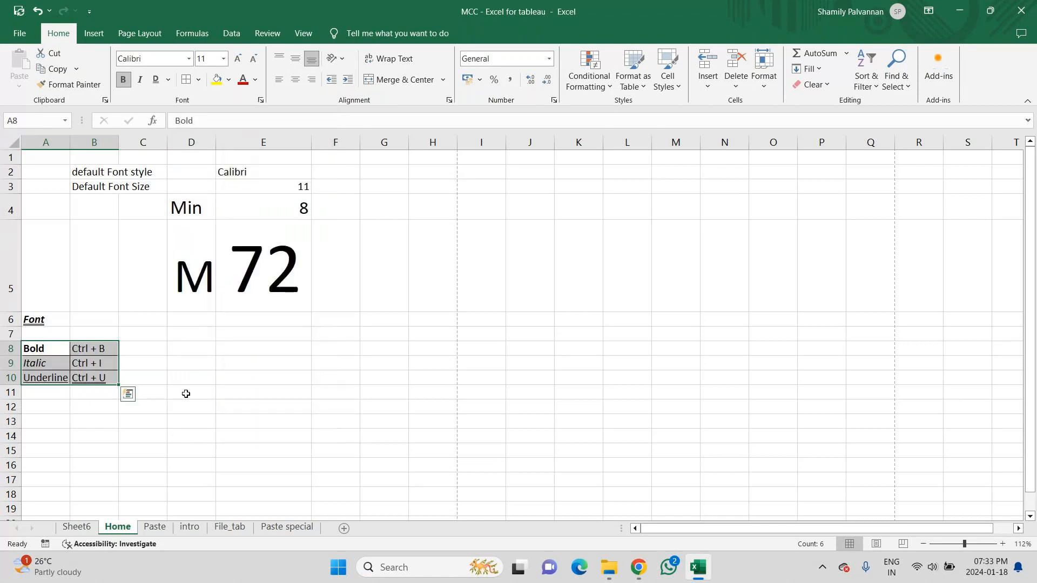
left_click(185, 421)
Put Thick Outside Borders around the whole shortcut table in A8:B10
left_click_drag(38, 348, 92, 377)
left_click(198, 79)
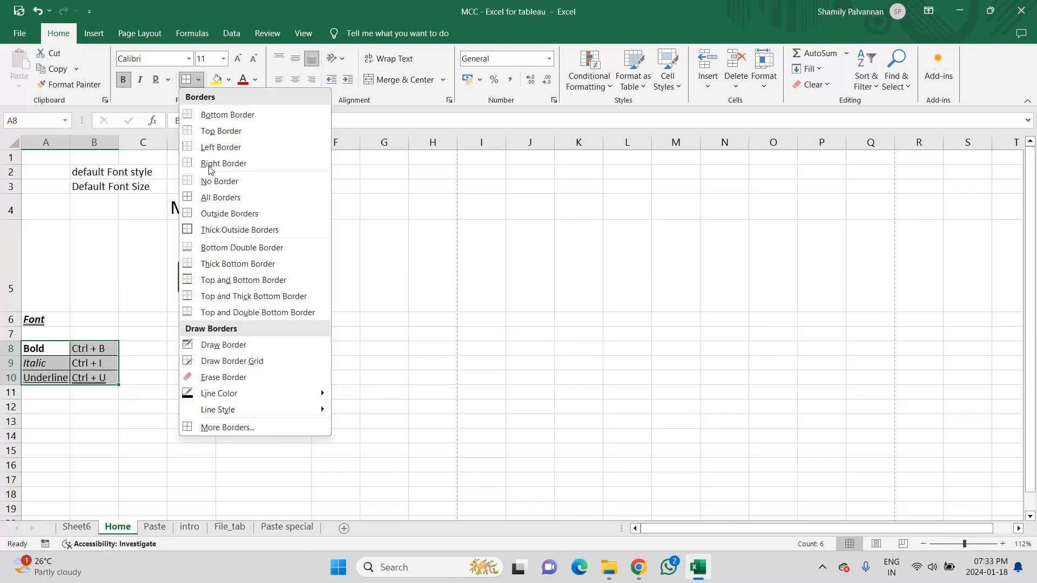
left_click(224, 231)
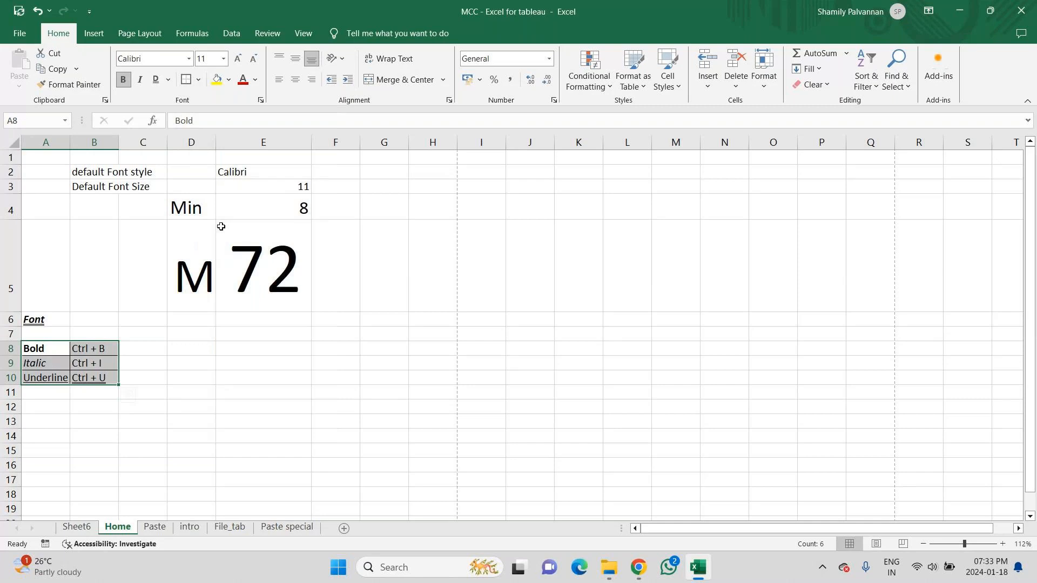
left_click(162, 417)
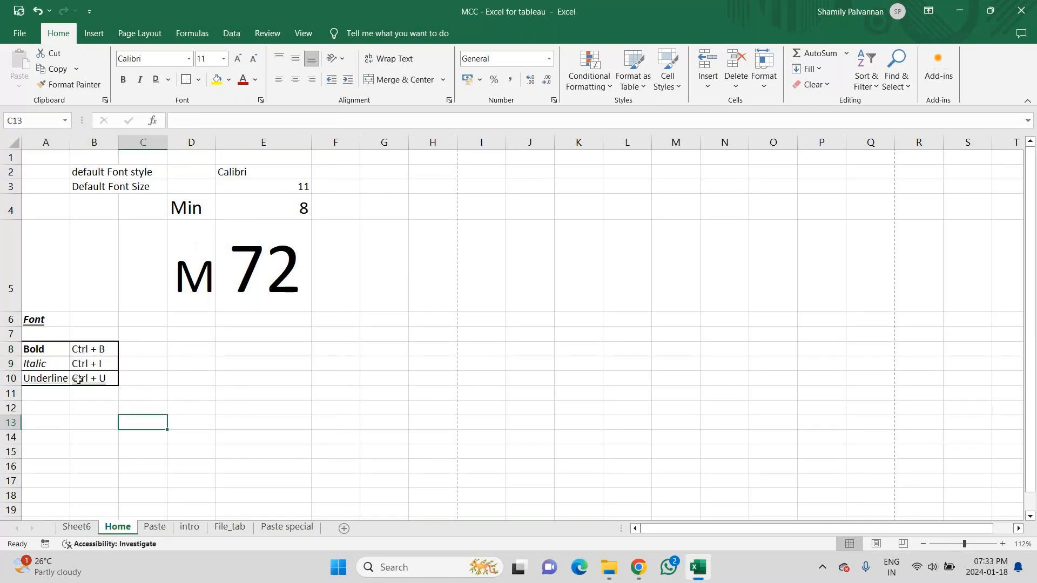
Put Thick Outside Borders around the style labels in A8:A10
left_click_drag(54, 349, 53, 380)
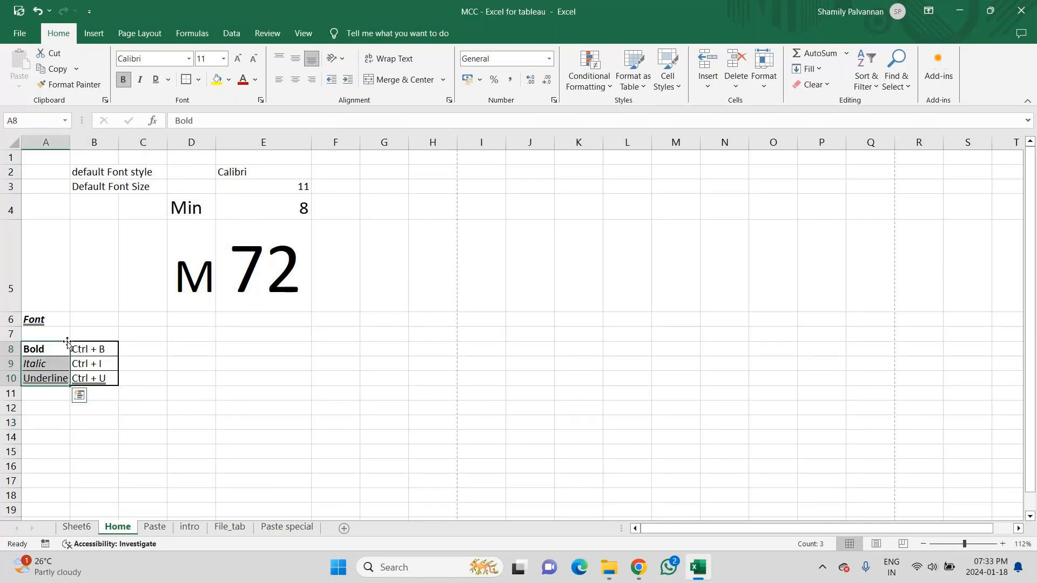
left_click(198, 80)
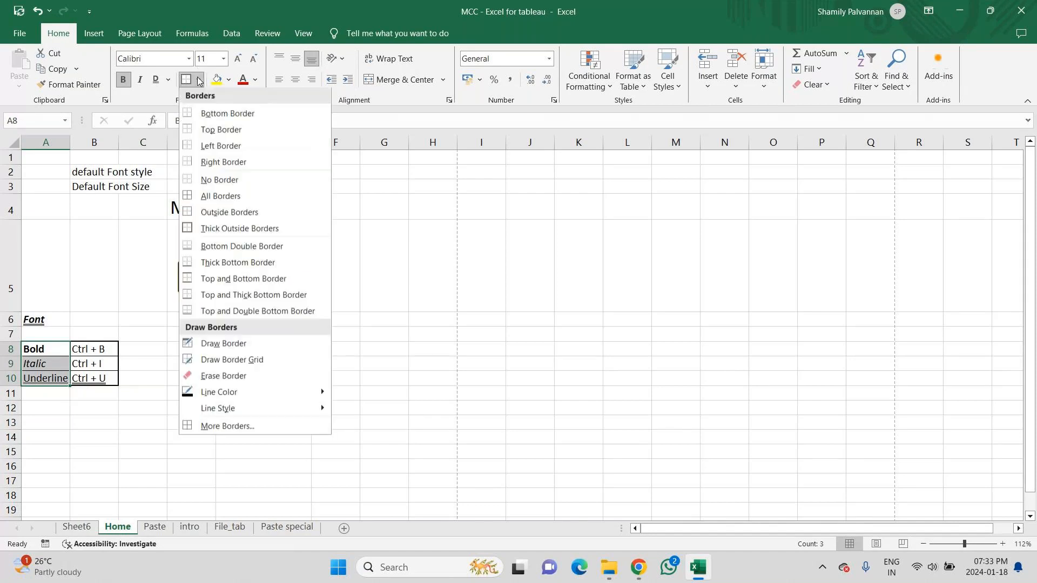
left_click(221, 230)
left_click(189, 397)
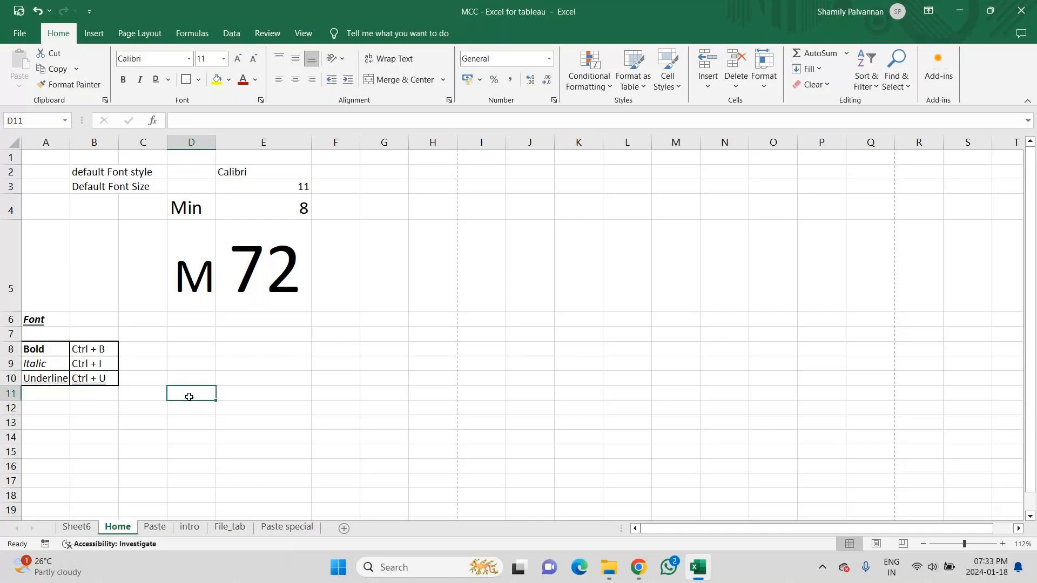
left_click(198, 81)
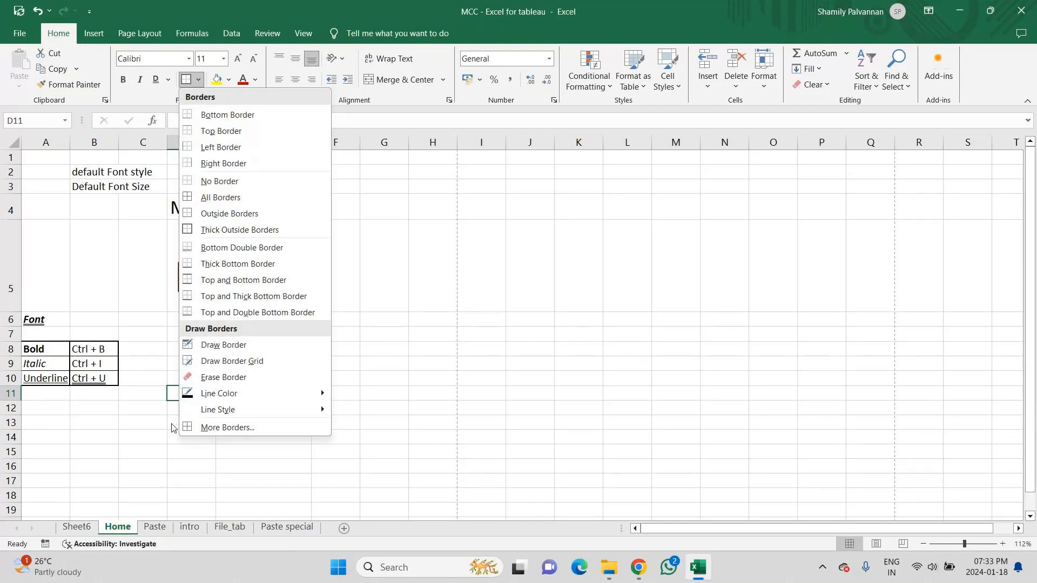
left_click(65, 449)
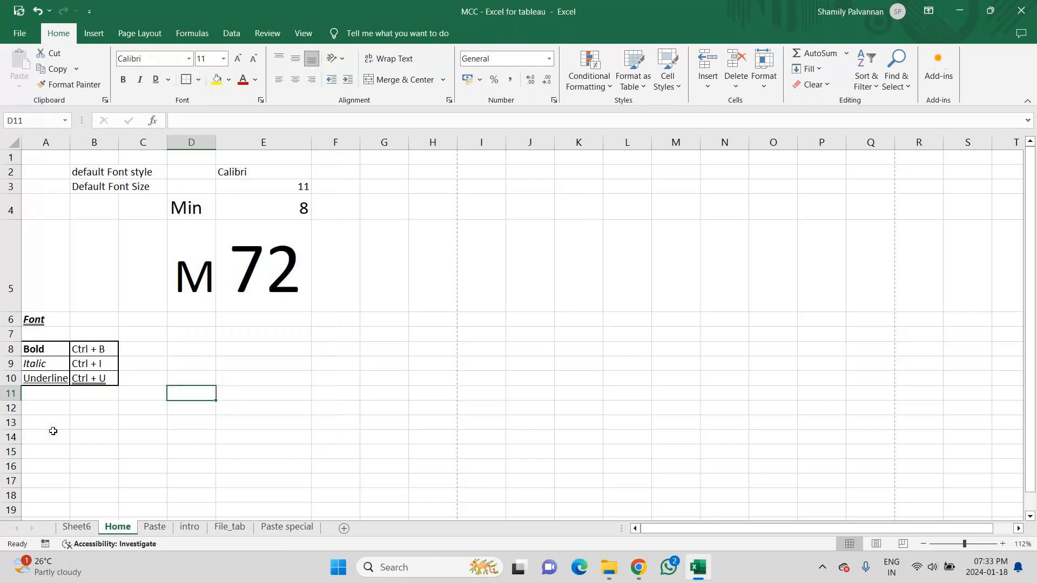
left_click(39, 415)
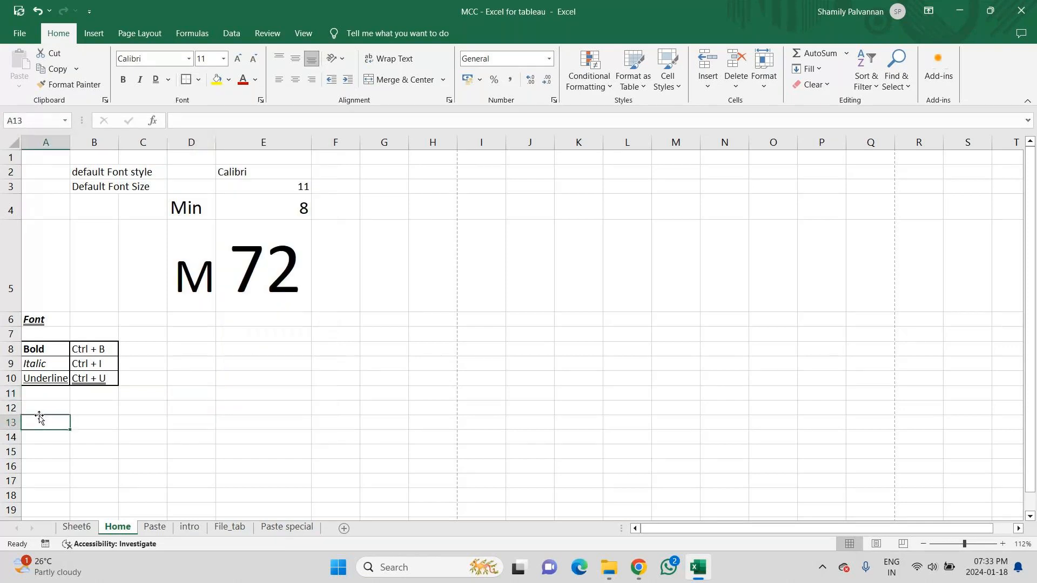
Fill the "Font" cell A6 with yellow and replace it with the custom turquoise fill #14ECAE
left_click(48, 318)
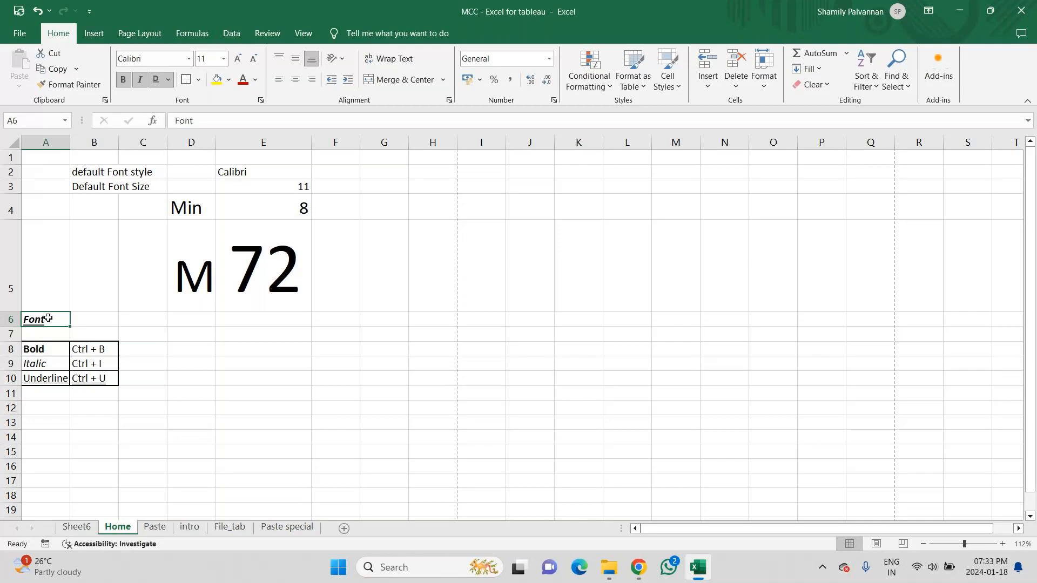
left_click(218, 80)
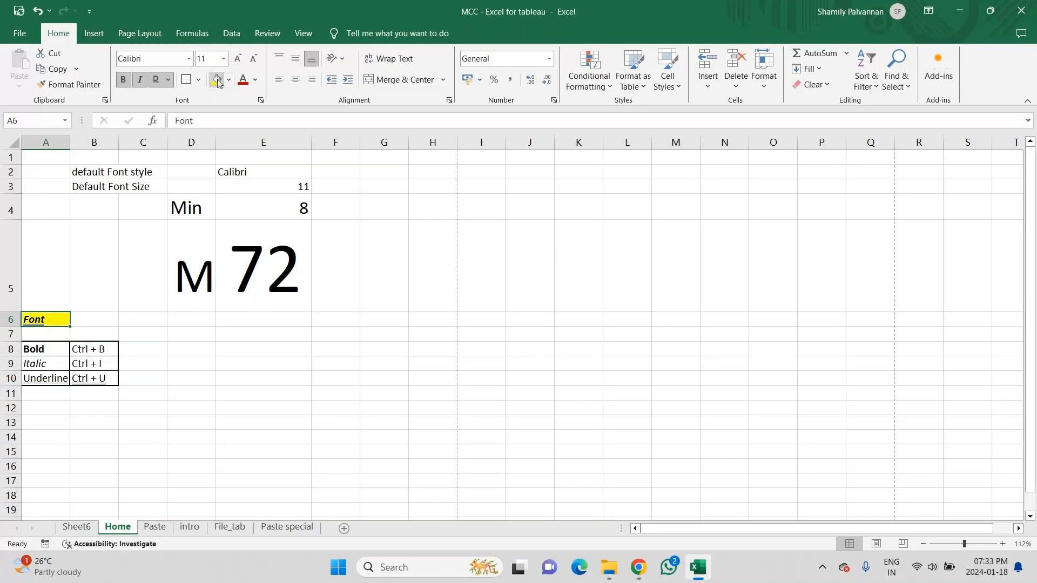
left_click(228, 80)
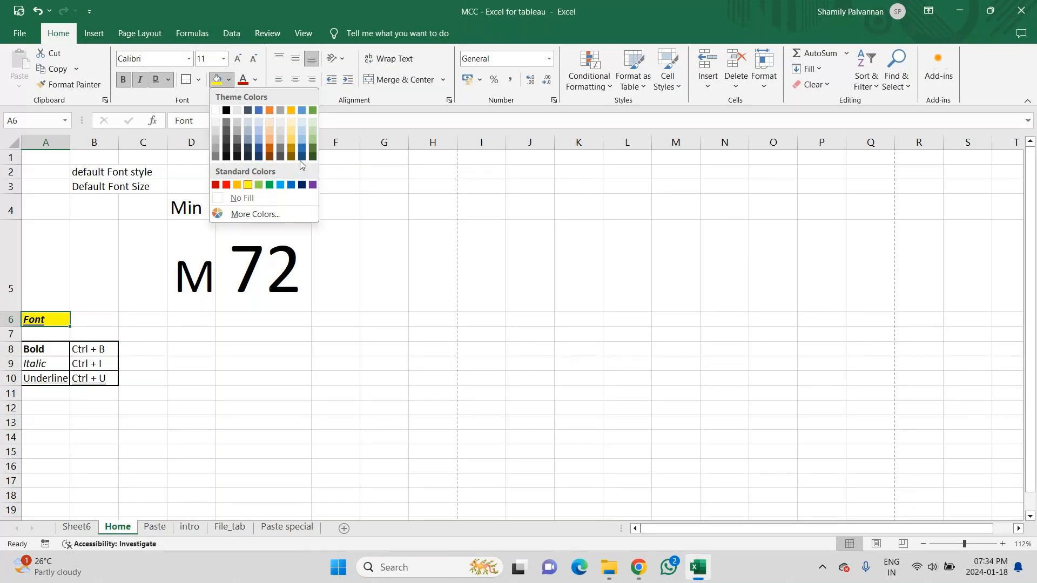
left_click(252, 215)
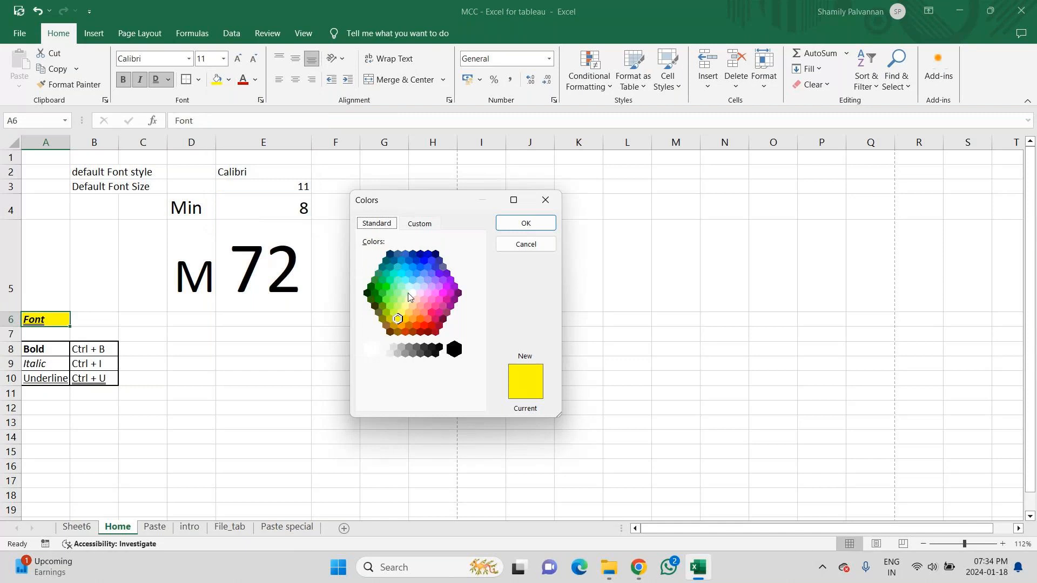
left_click(422, 223)
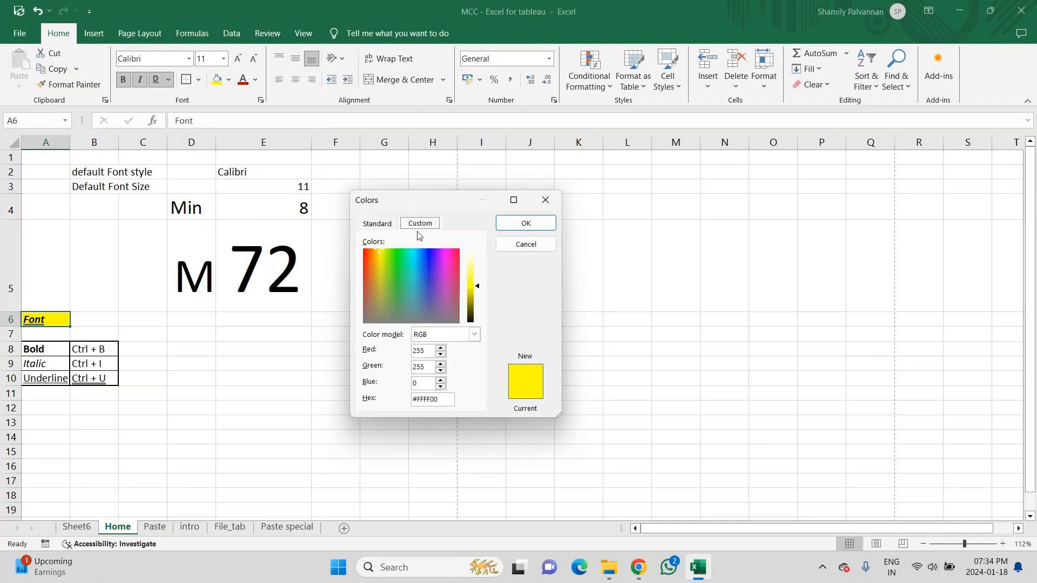
left_click(404, 255)
left_click(391, 261)
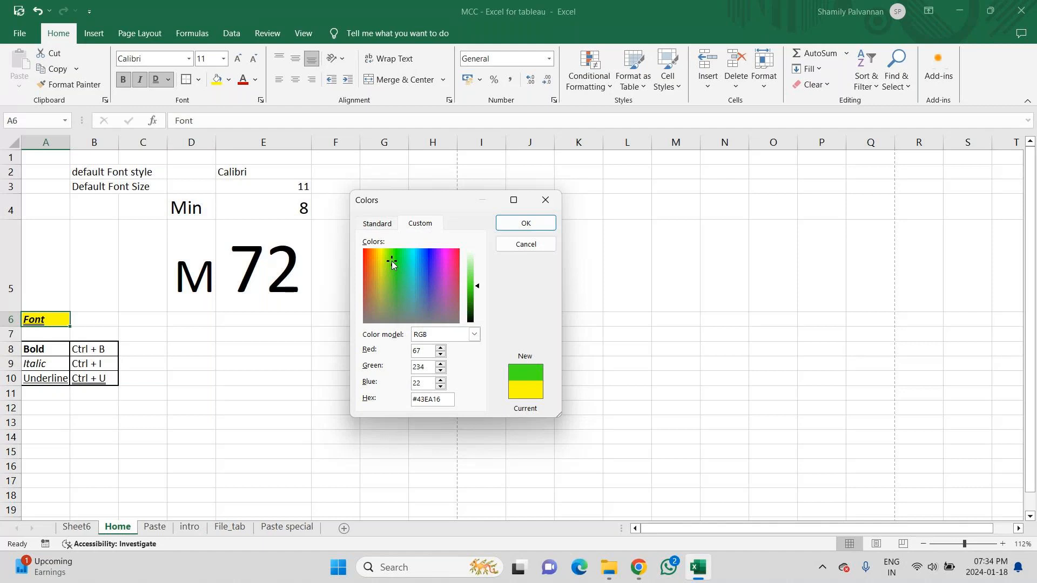
left_click(400, 256)
left_click(406, 259)
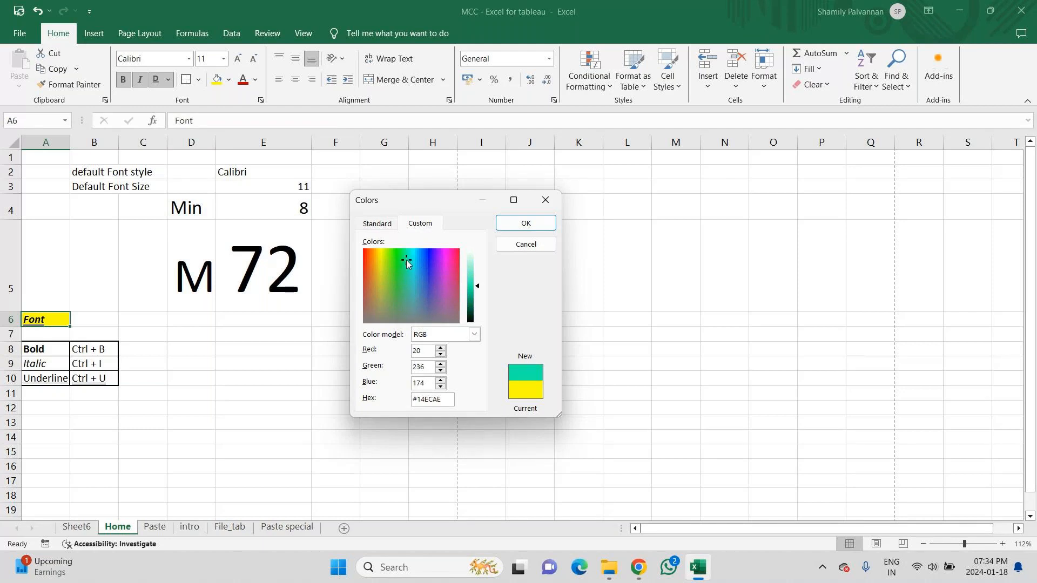
left_click(524, 227)
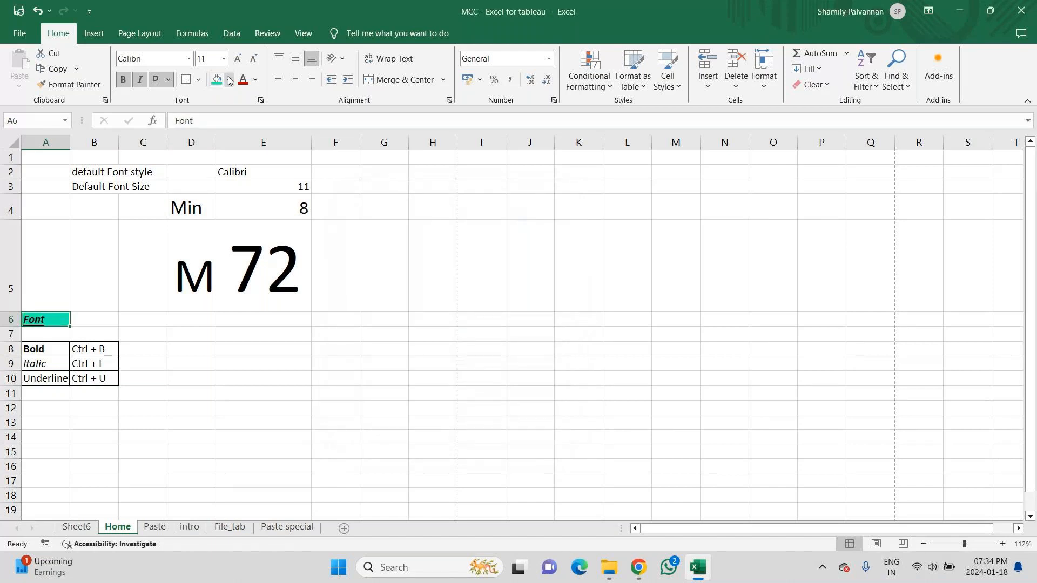
Change the font colour of the "Font" heading in A6 to a dark pink from the standard colour palette
left_click(254, 81)
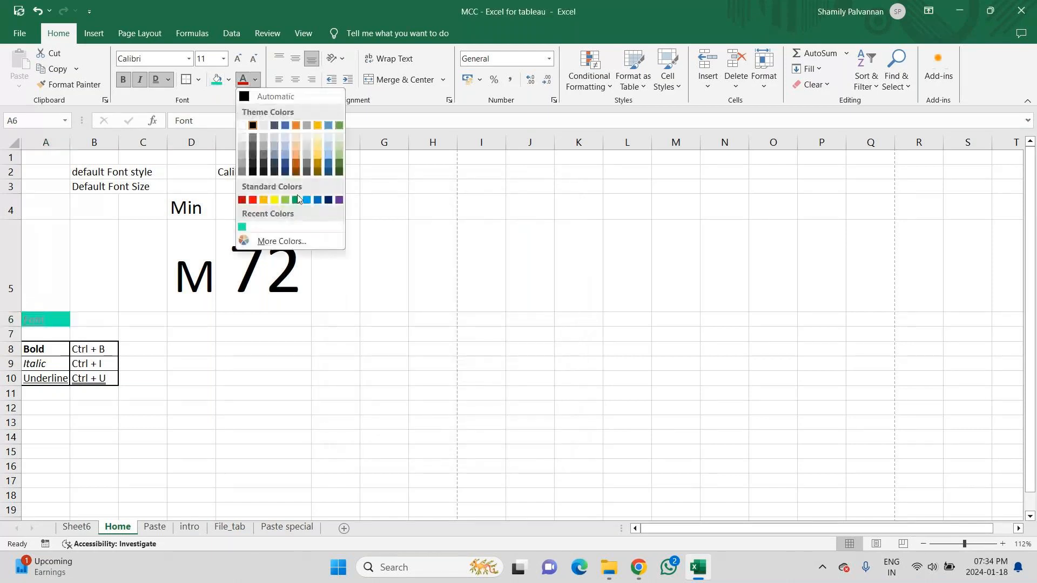
left_click(264, 242)
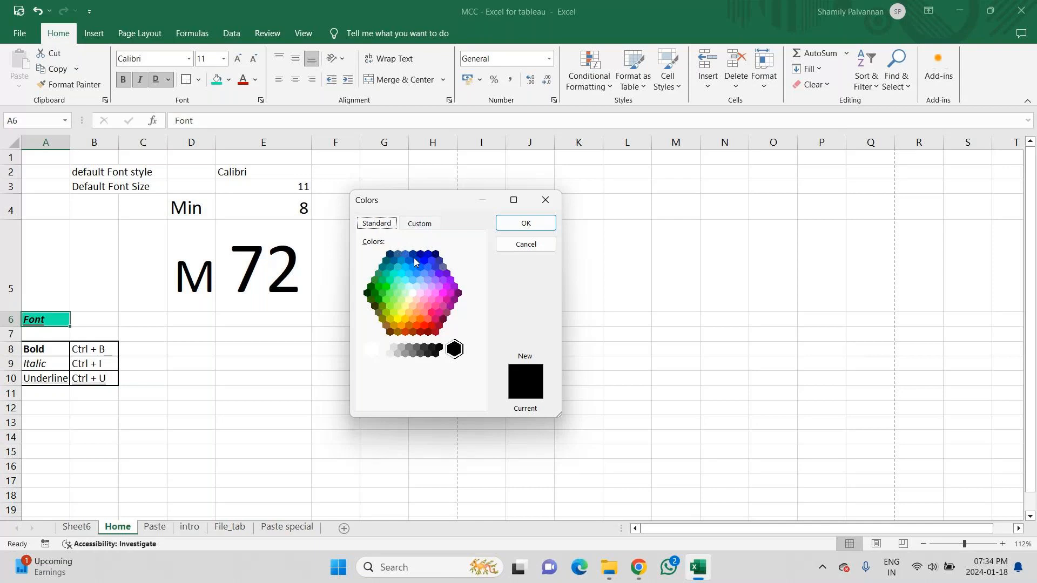
left_click(435, 319)
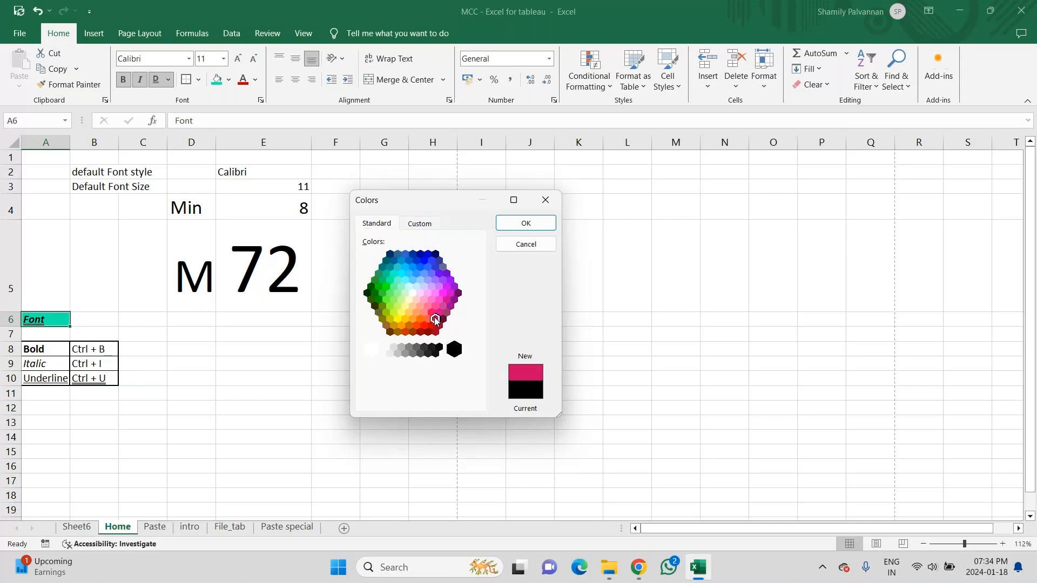
left_click(527, 223)
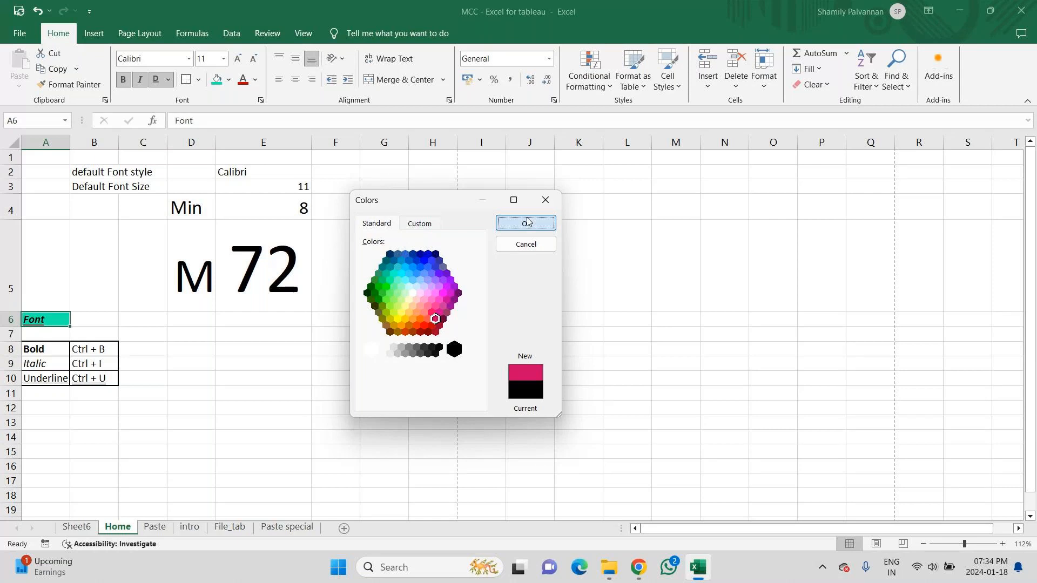
left_click(209, 390)
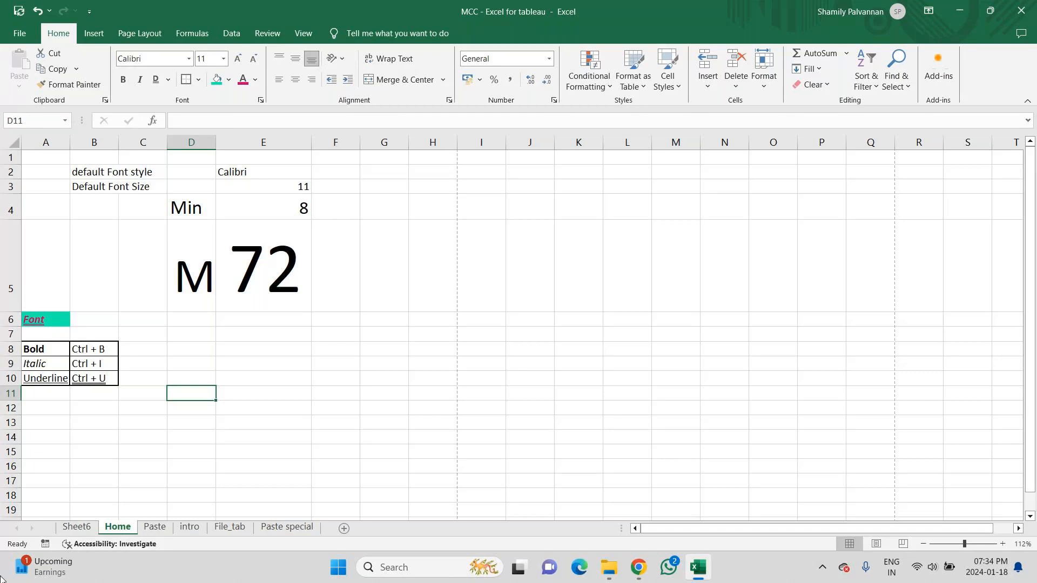
Enter the heading "Alignment" in cell A13, below the shortcut table
left_click(58, 431)
type("Alig")
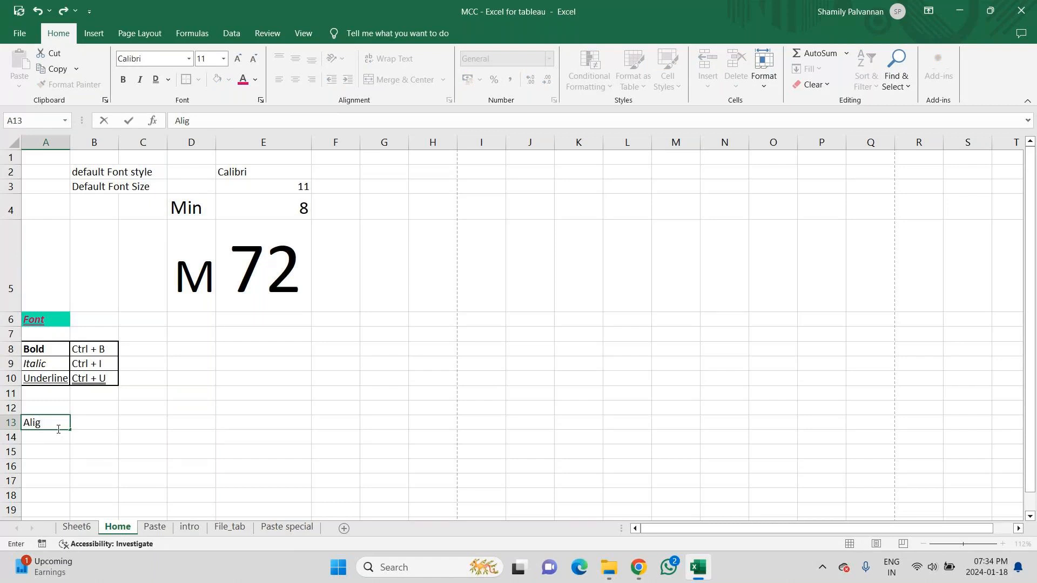
type("nment")
key("Return")
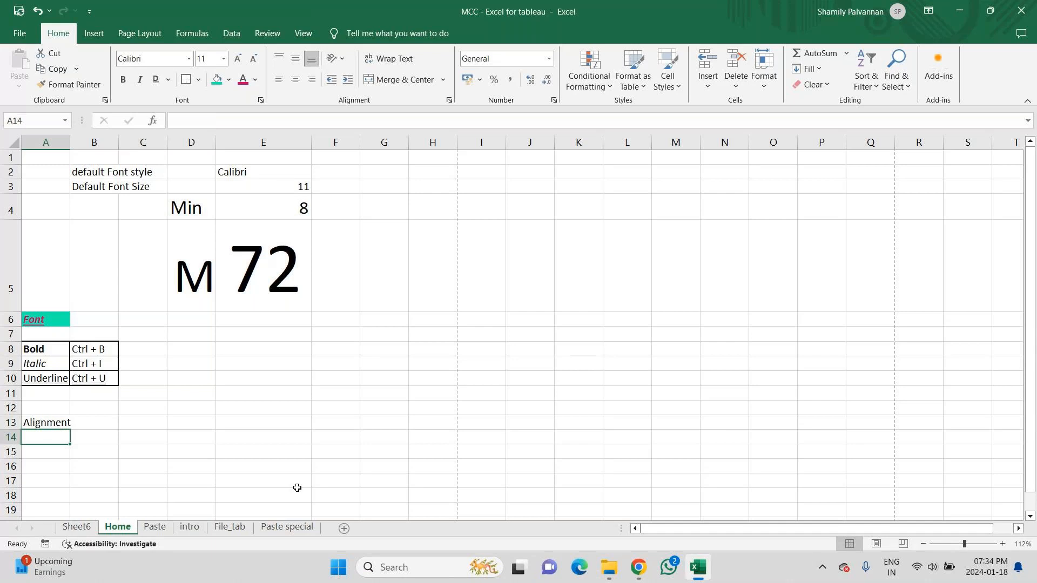
Increase the height of rows 15 to 17 below the "Alignment" heading
left_click_drag(1030, 393, 1029, 411)
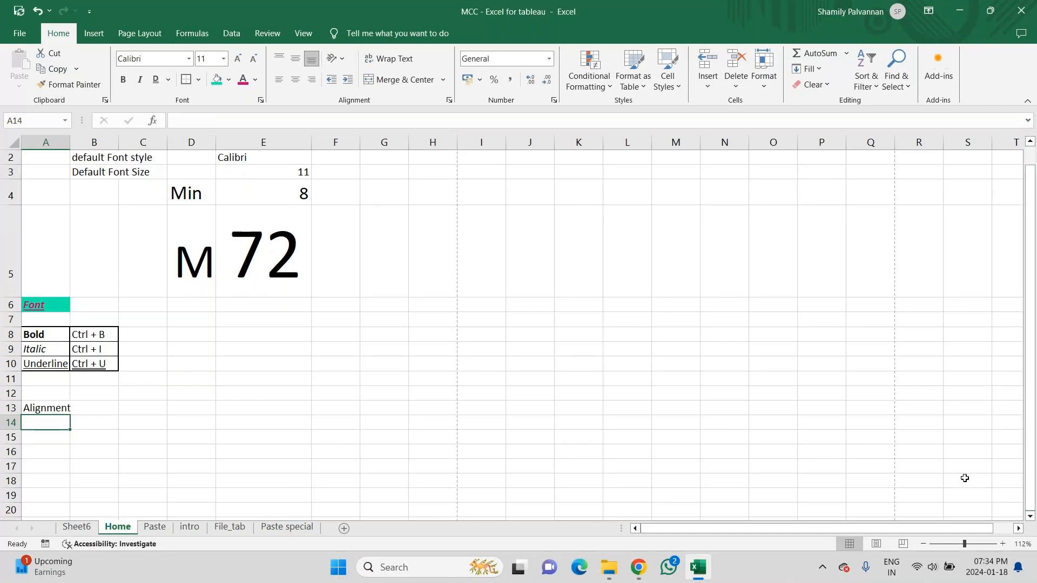
left_click(15, 440)
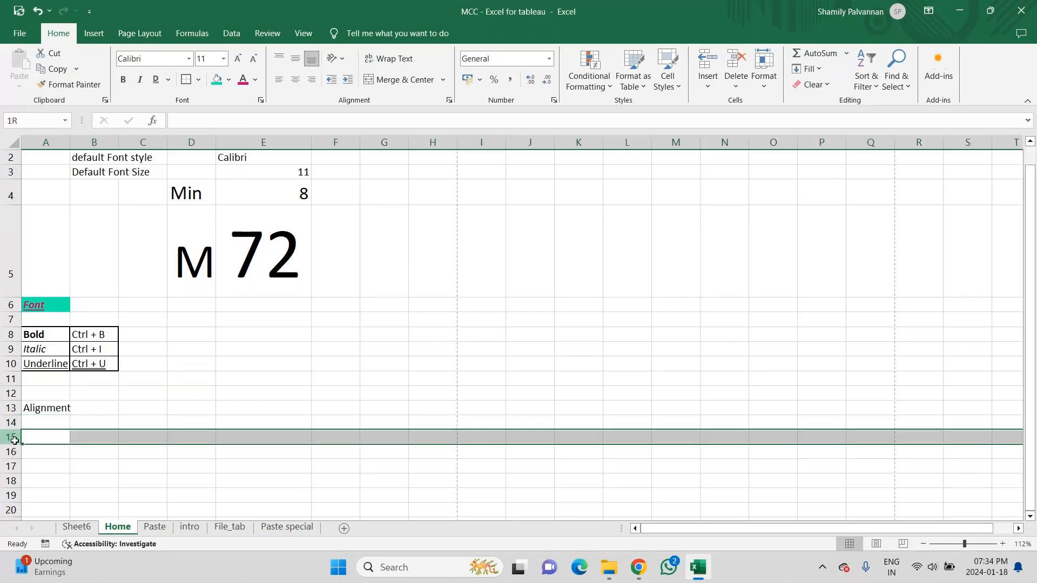
left_click_drag(13, 444, 13, 506)
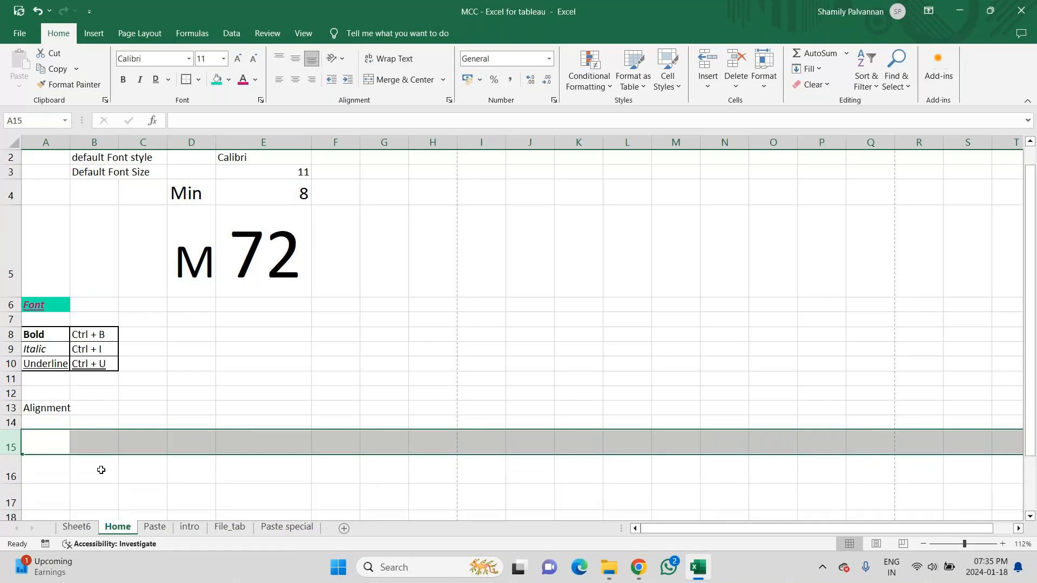
left_click(120, 442)
left_click(39, 438)
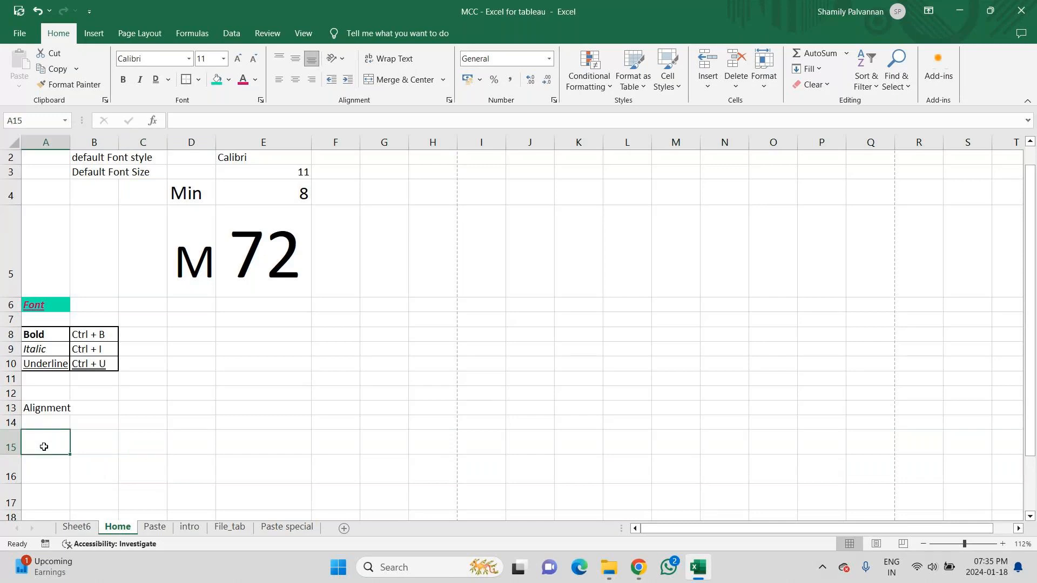
Widen column B and enter the label "Left" in cell A15
left_click_drag(121, 140, 171, 141)
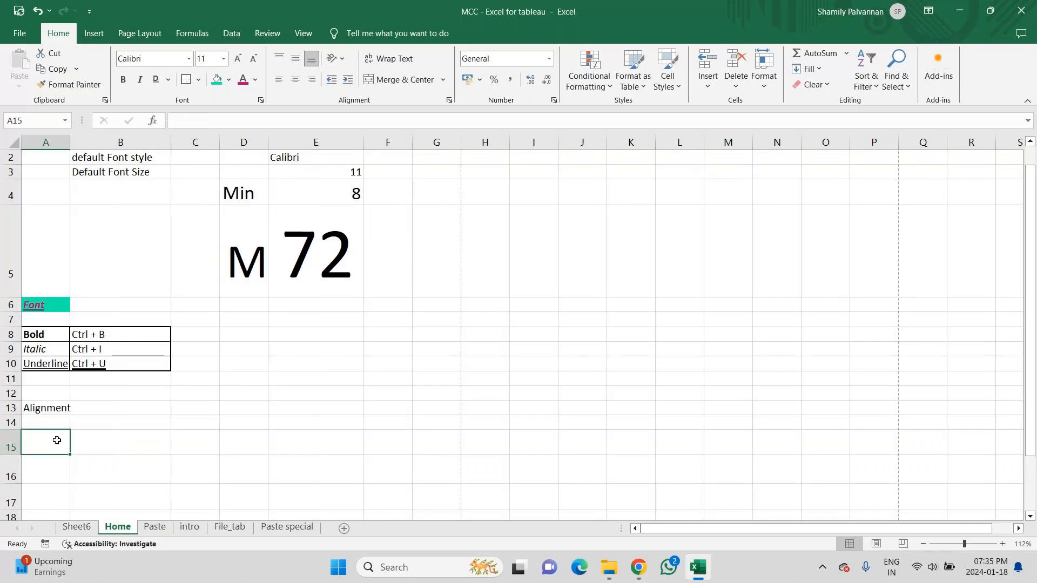
type("Left")
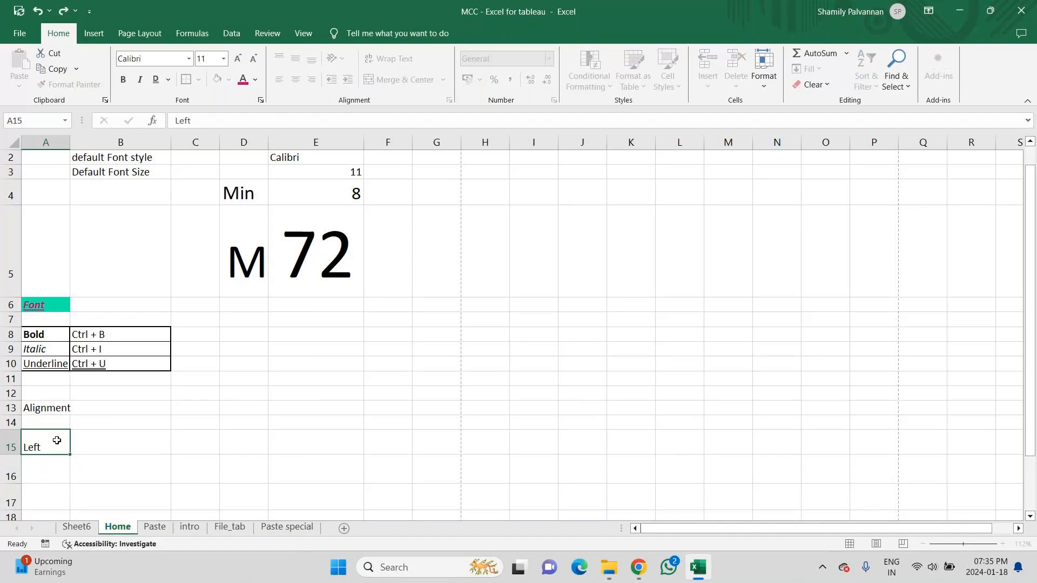
key("Return")
type("Rigjjt")
key("BackSpace")
key("BackSpace")
key("BackSpace")
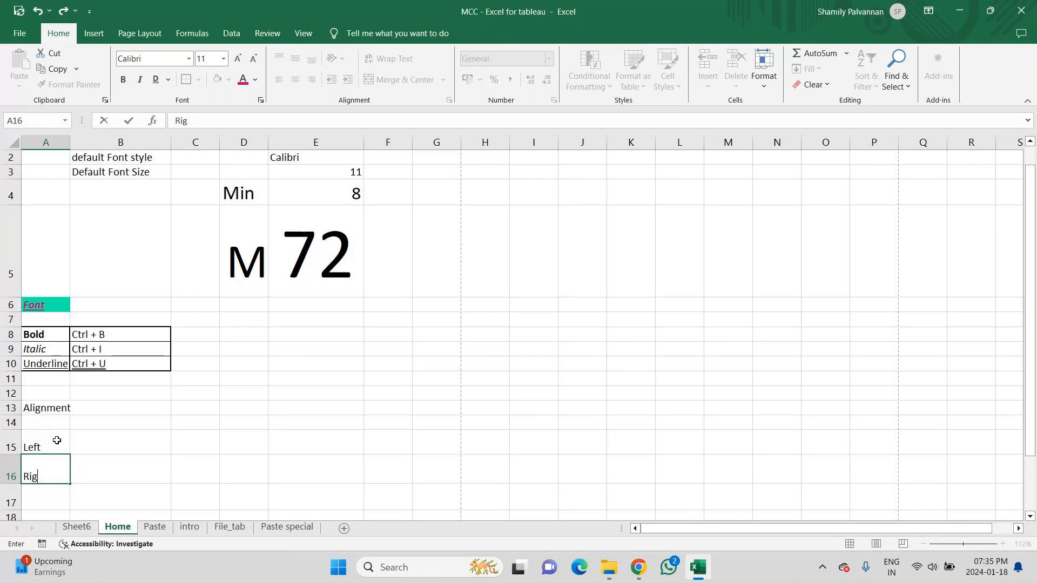
left_click(57, 440)
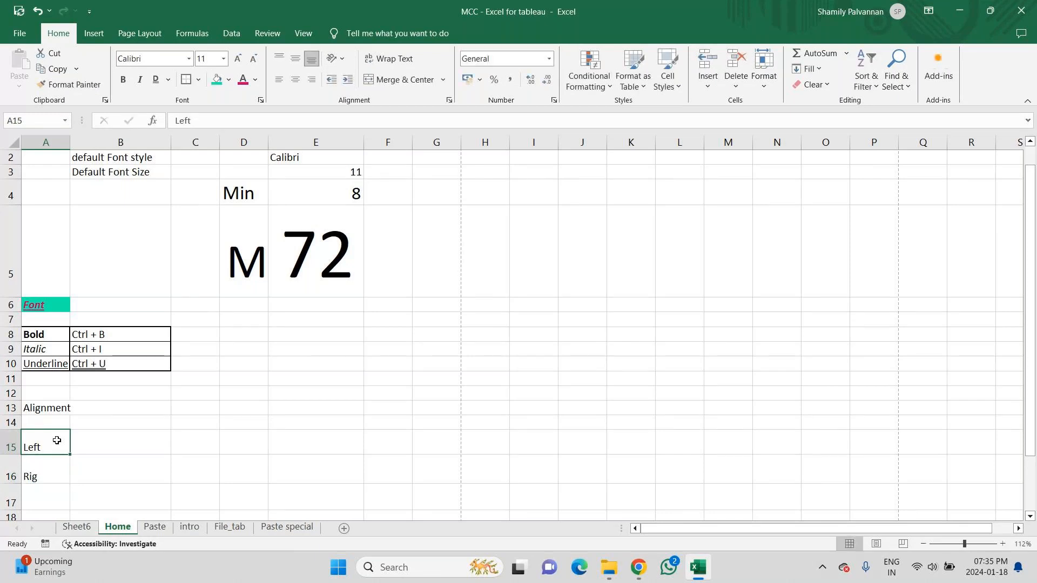
key("Down")
key("BackSpace")
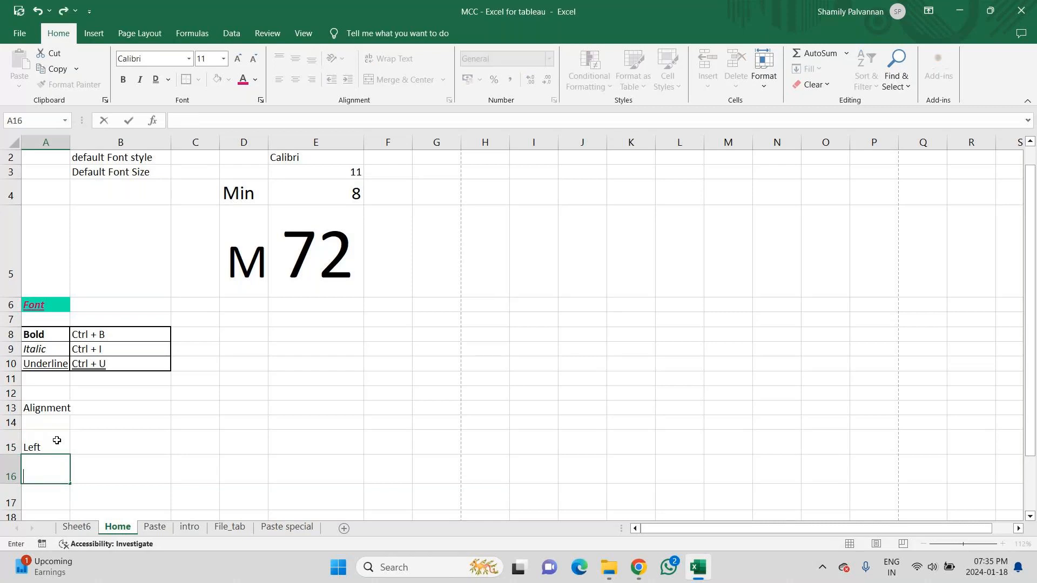
left_click(57, 441)
Enter the label "Right" in cell B15 and widen columns C and A
key("Right")
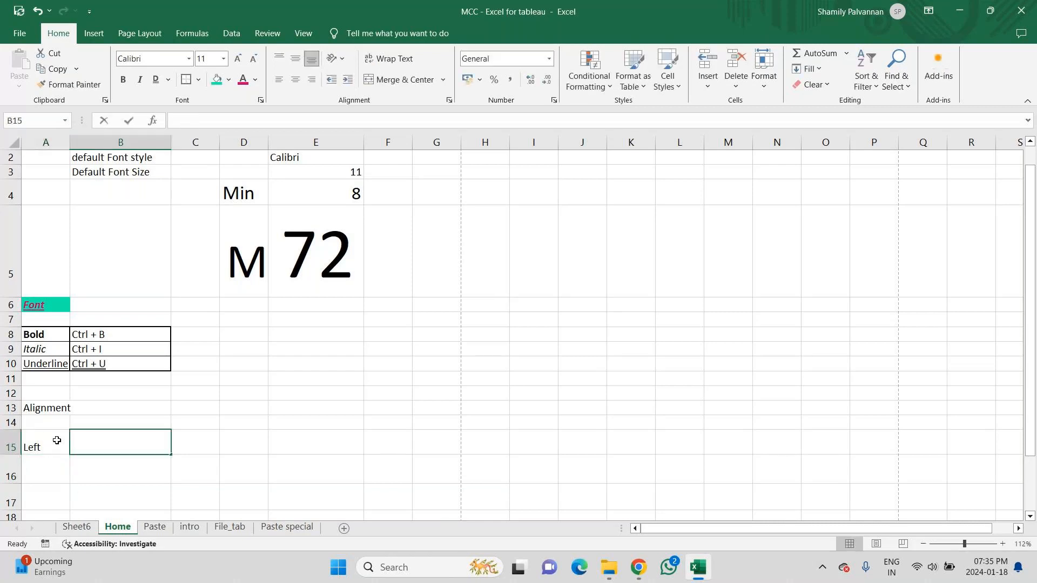
type("Right")
key("Right")
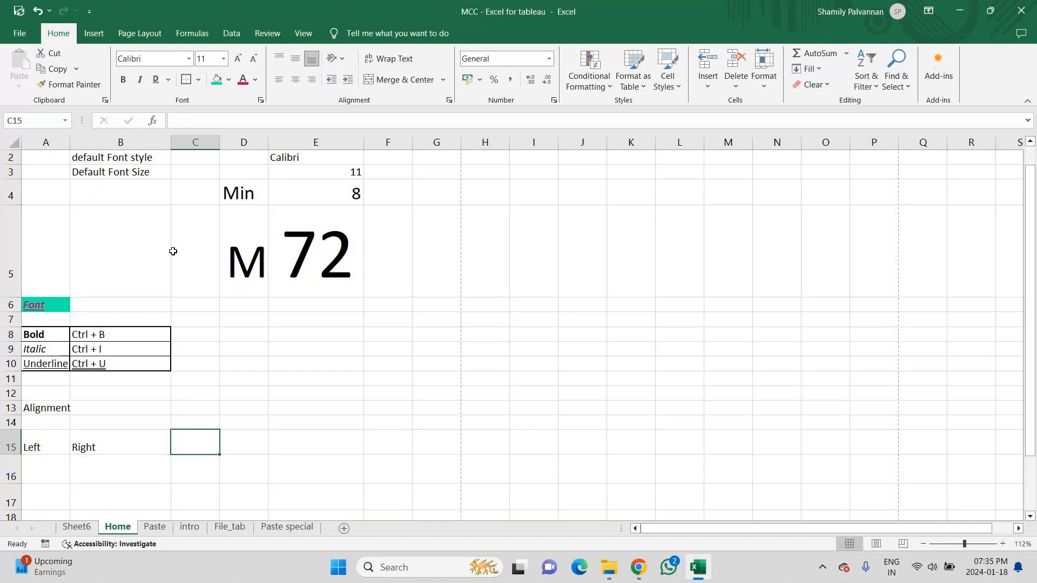
left_click_drag(218, 145, 275, 145)
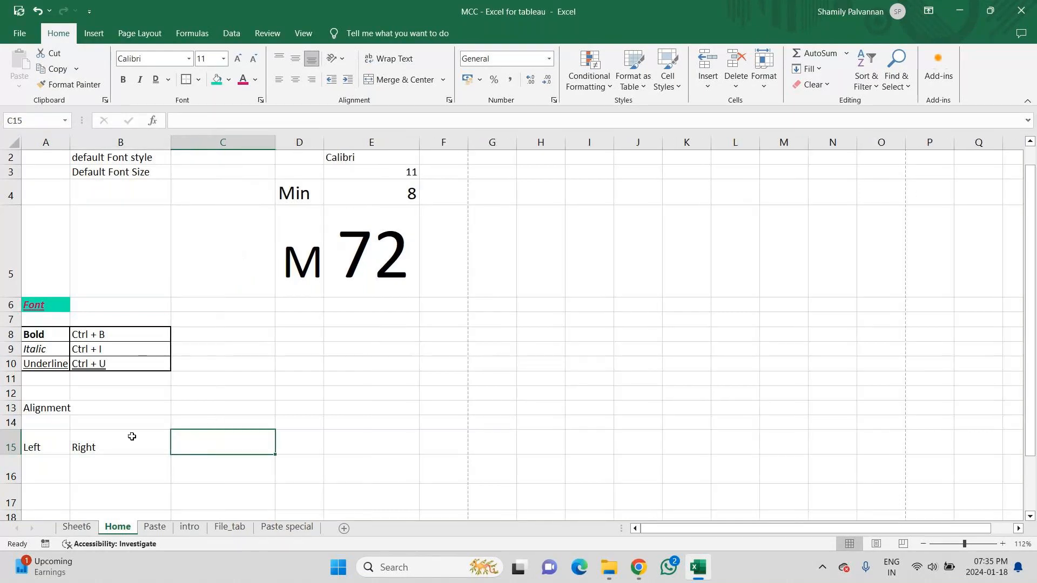
left_click_drag(76, 142, 102, 145)
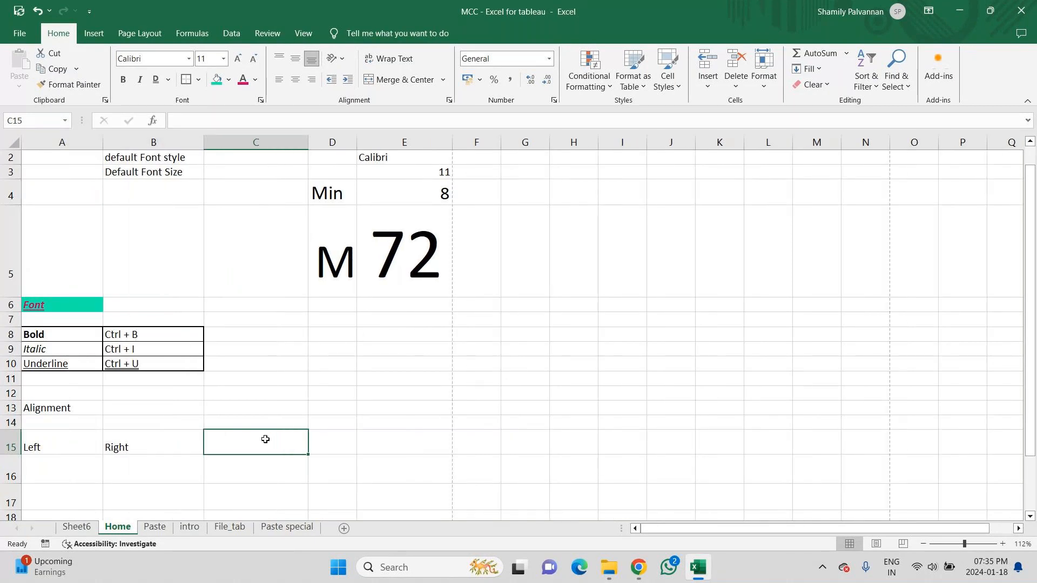
Enter the label "Center" in cell C15, beside the "Right" label
type("Middl")
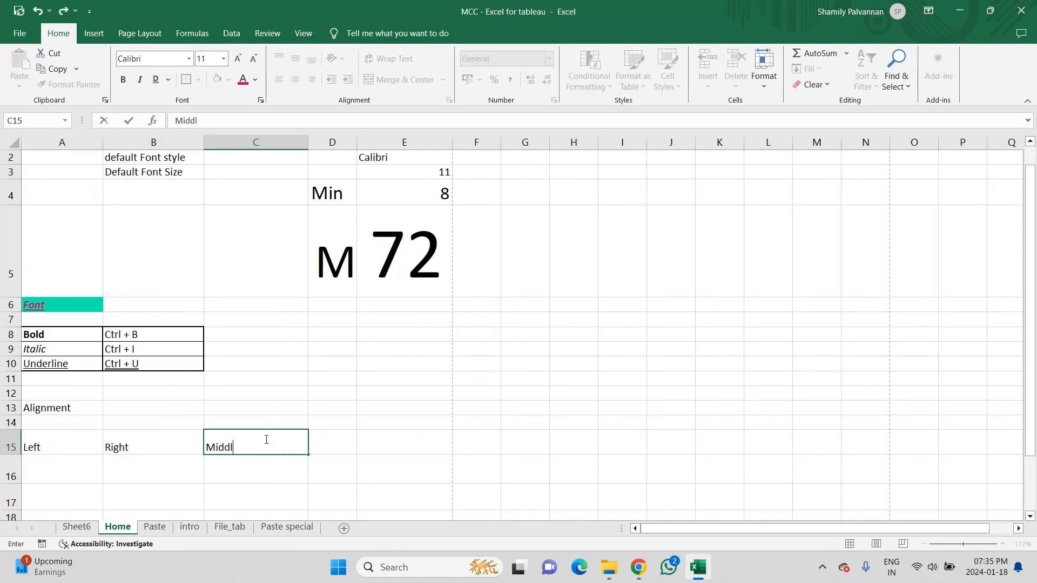
type("e")
key("BackSpace")
key("BackSpace")
key("BackSpace")
key("BackSpace")
key("BackSpace")
key("BackSpace")
type("Center")
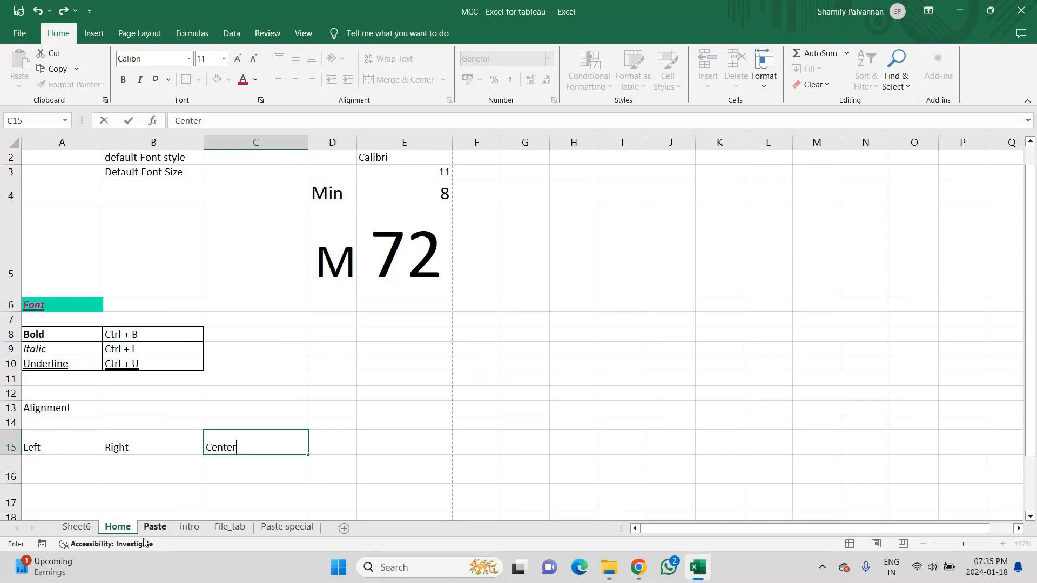
left_click(68, 469)
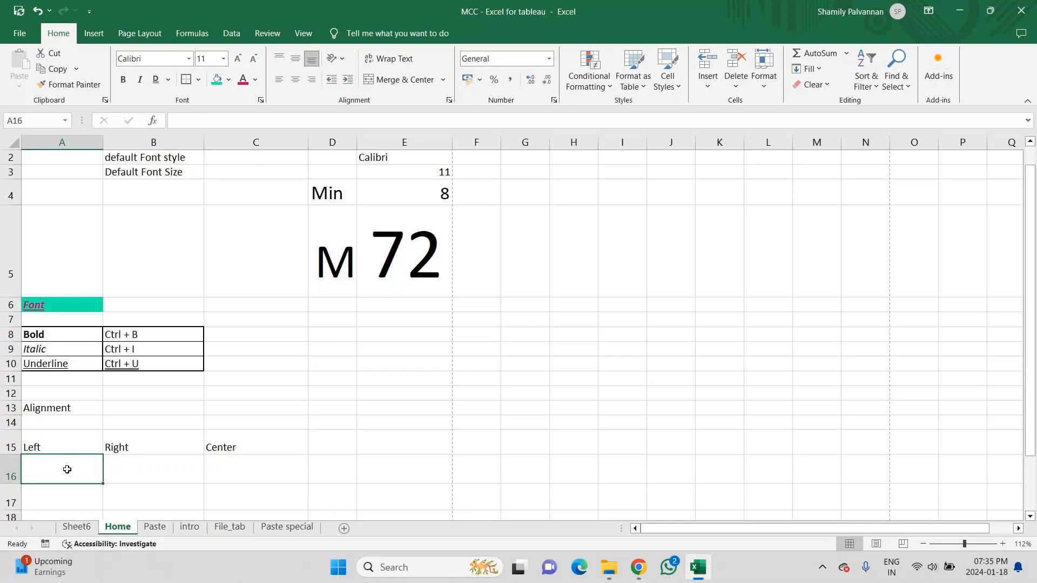
Increase the height of row 18 below the alignment labels
key("Return")
scroll(67, 469, "down", 2)
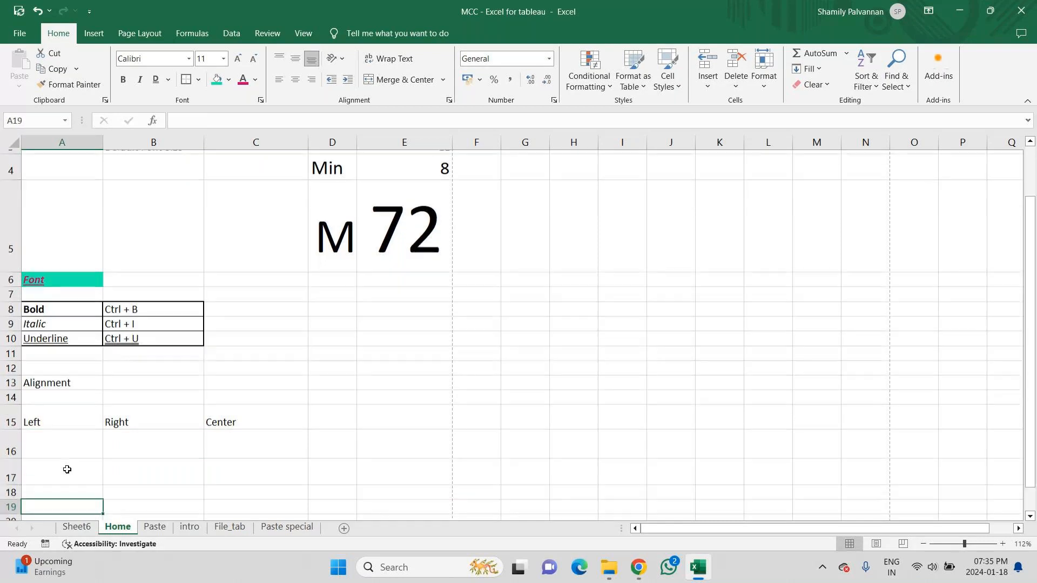
left_click_drag(22, 470, 22, 492)
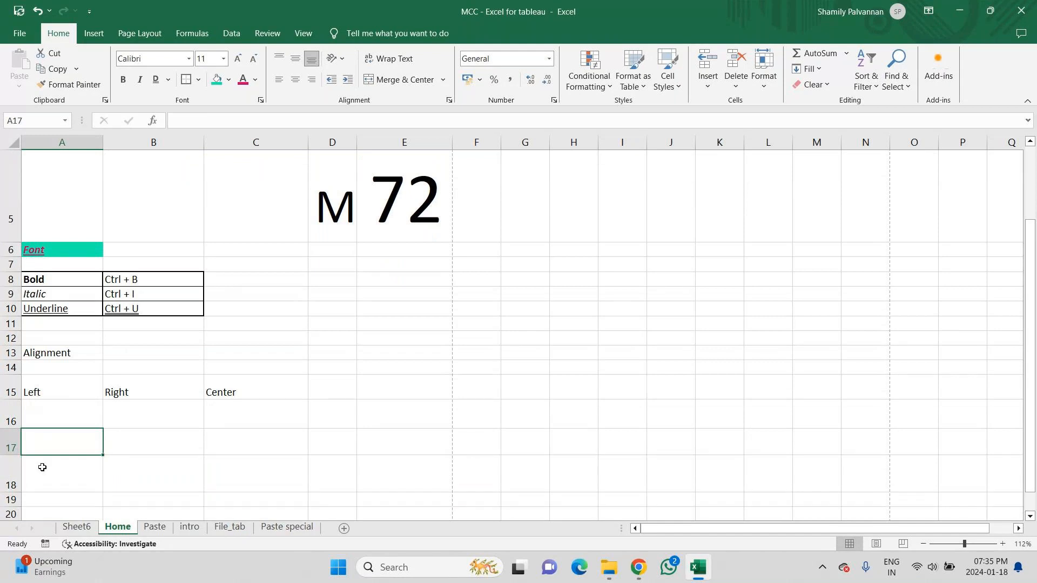
Enter the sample text "Excel Class" in cell A16 under the "Left" label
left_click(58, 410)
type("Ex")
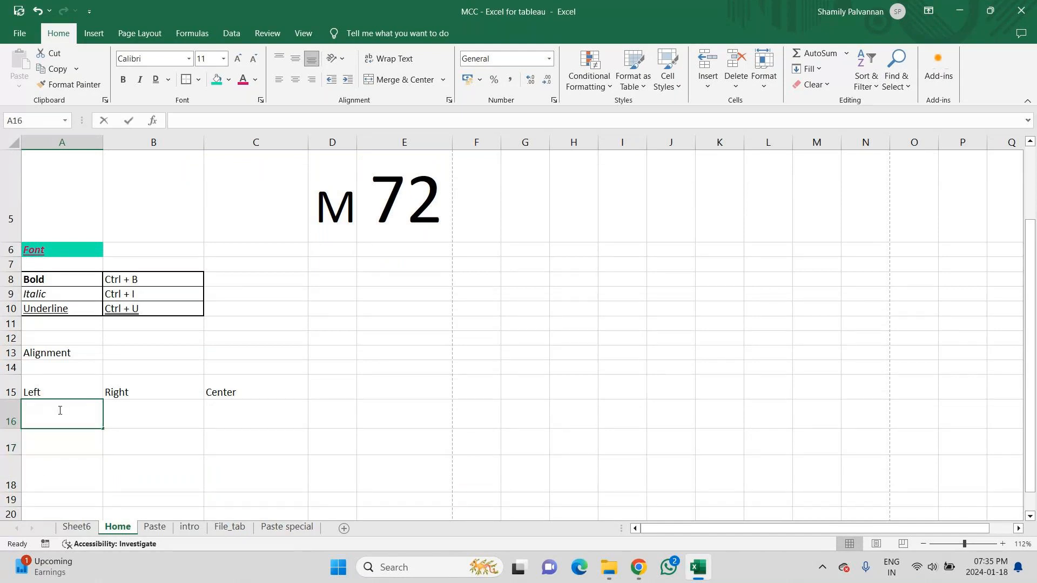
type("c")
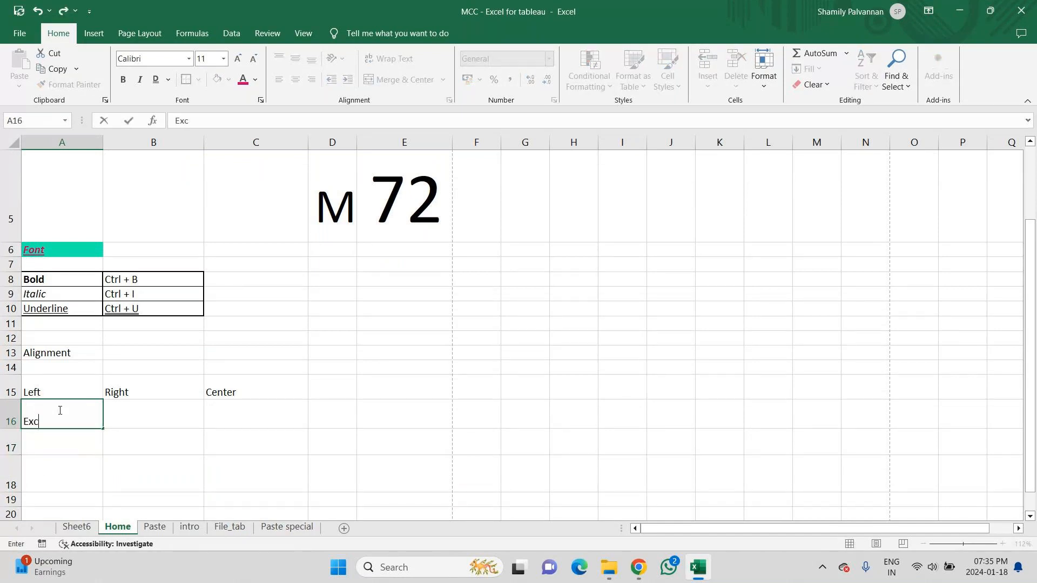
type("el Class")
key("Return")
Copy the "Excel Class" text from A16 into B16 and C16
left_click(81, 421)
key("ctrl+c")
key("Right")
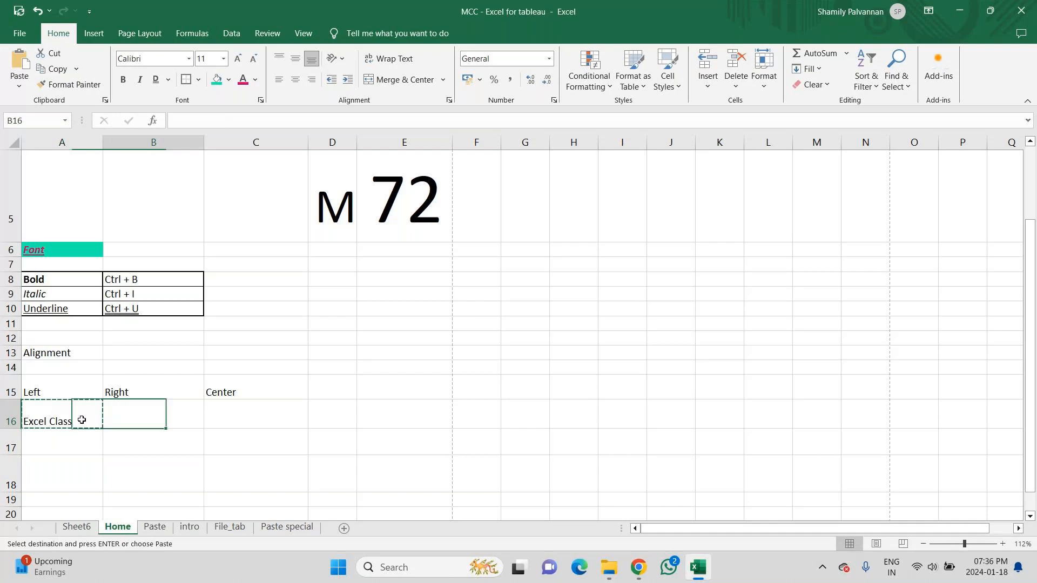
key("ctrl+v")
key("Right")
key("ctrl+v")
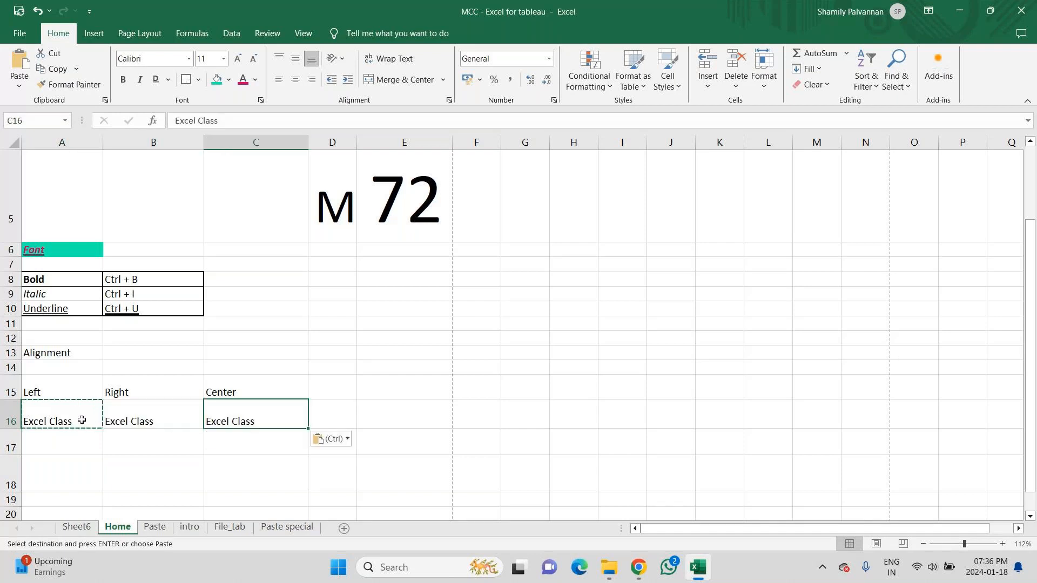
Set the horizontal alignment of the row 16 samples to match their labels: A16 left, B16 right and C16 centered
left_click(24, 421)
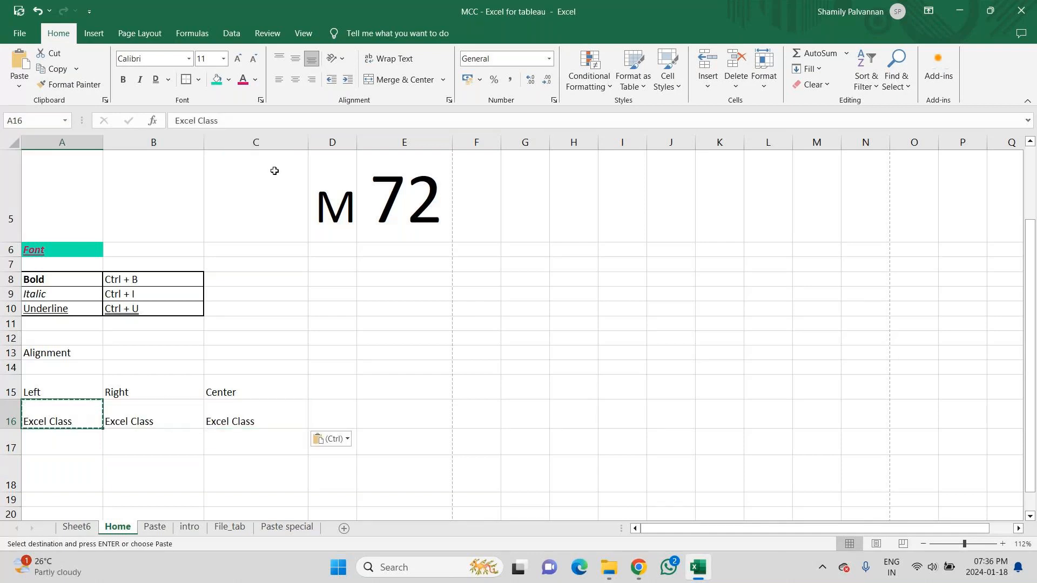
left_click(278, 79)
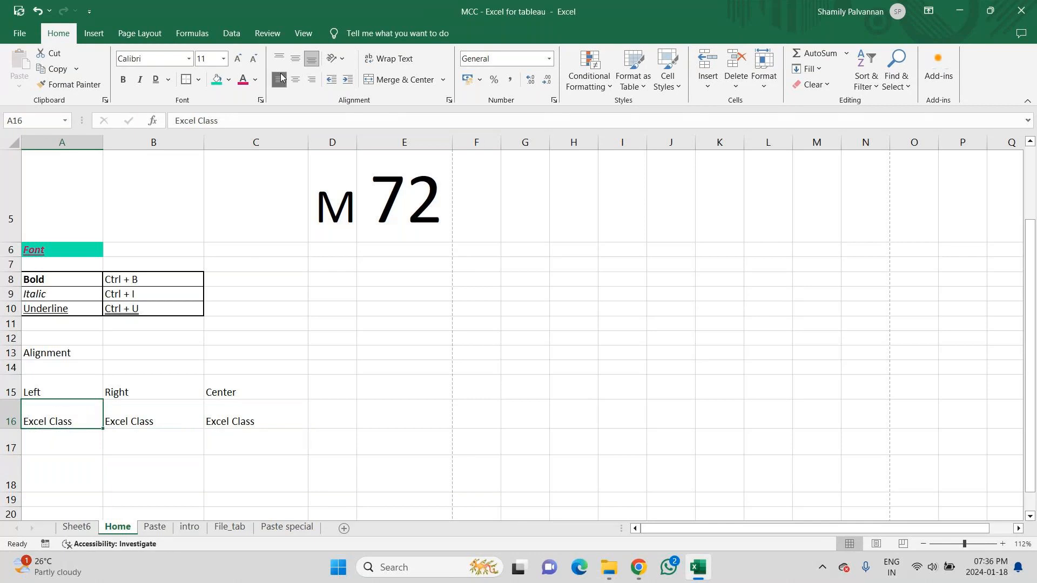
left_click(136, 423)
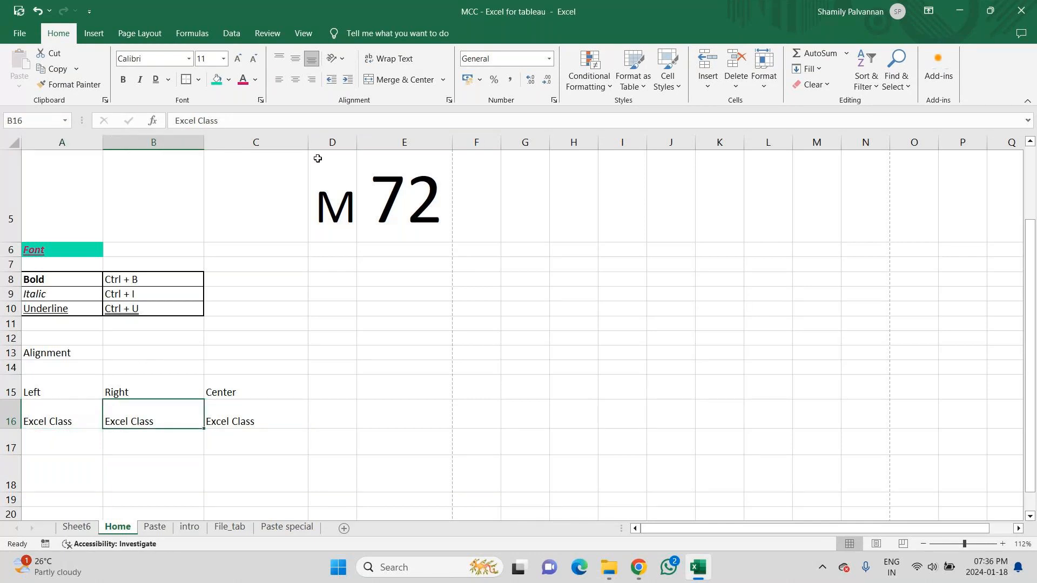
left_click(311, 84)
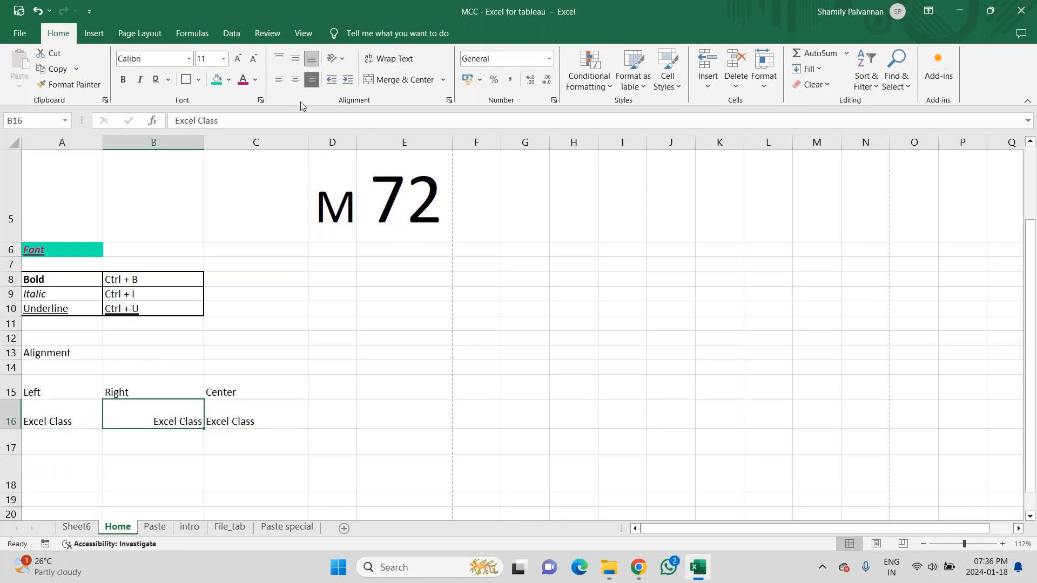
left_click(233, 421)
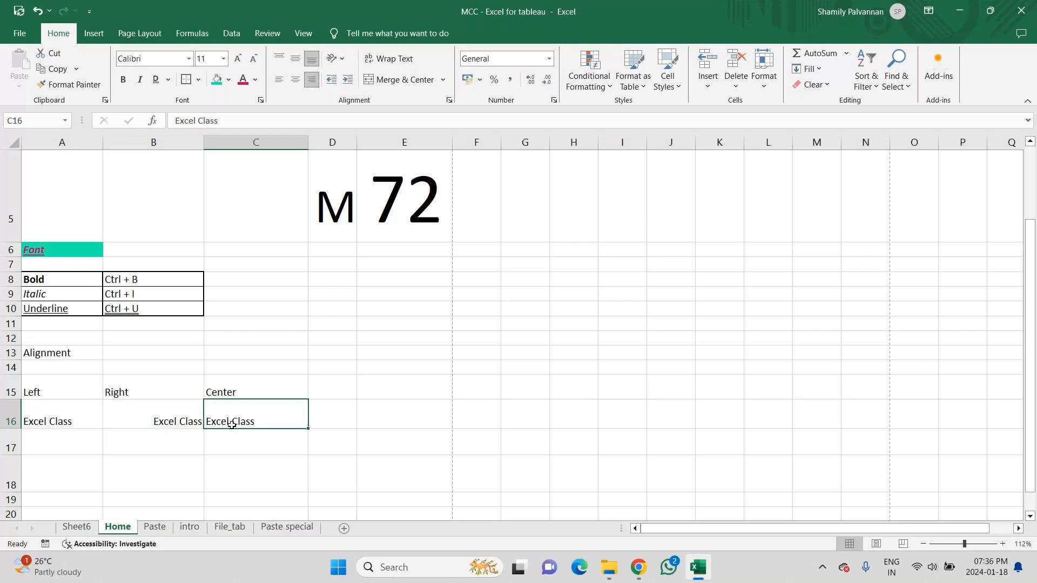
left_click(296, 80)
Copy the left-aligned "Excel Class" cell A16 into the range A17:C17
left_click(51, 422)
key("ctrl+c")
key("Down")
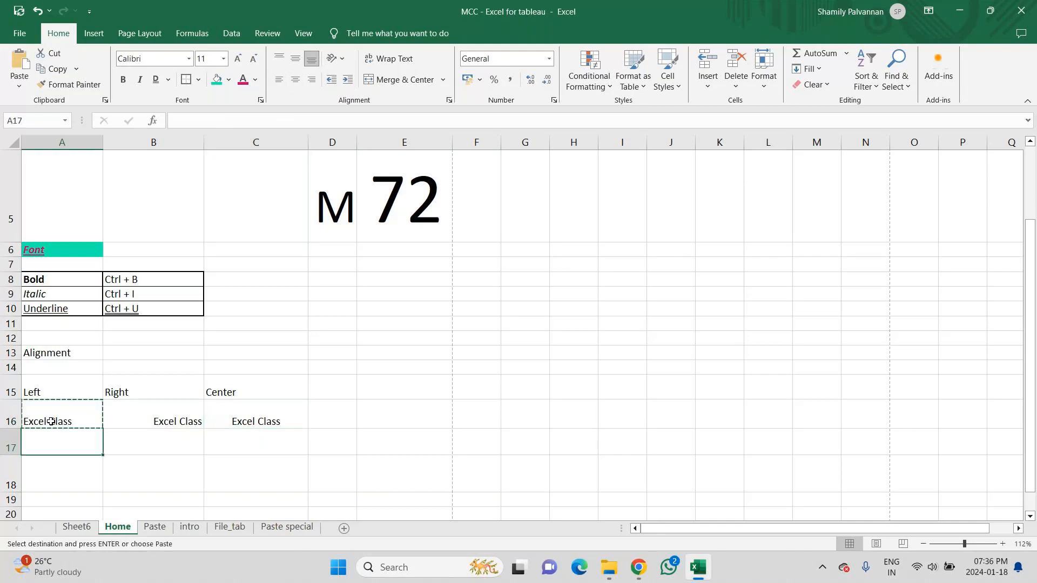
key("shift+Right")
key("shift+Right")
key("ctrl+v")
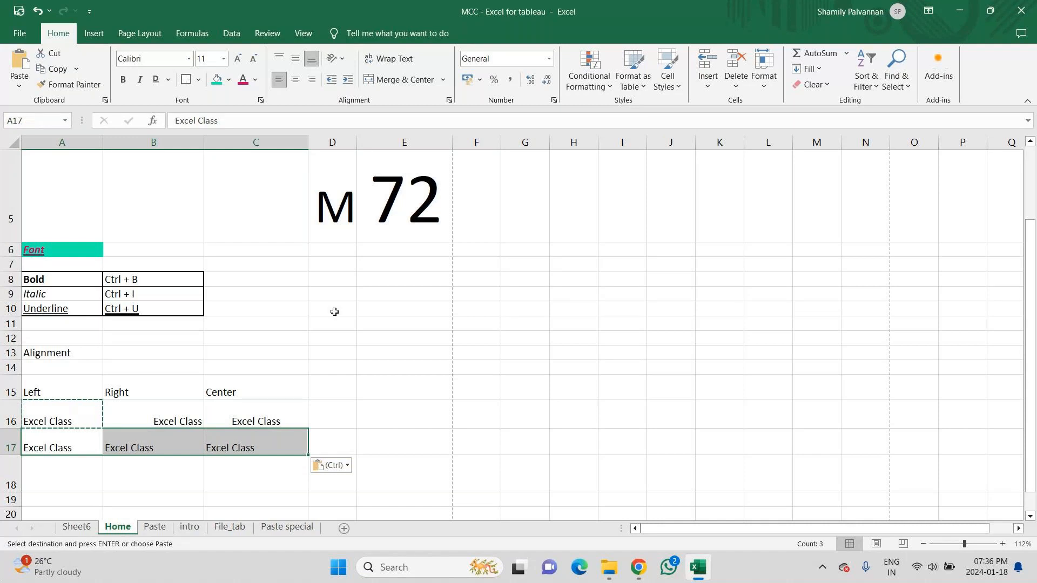
Compare top, middle and bottom vertical alignment on the "Excel Class" text in A17 and keep Top Align
left_click(59, 435)
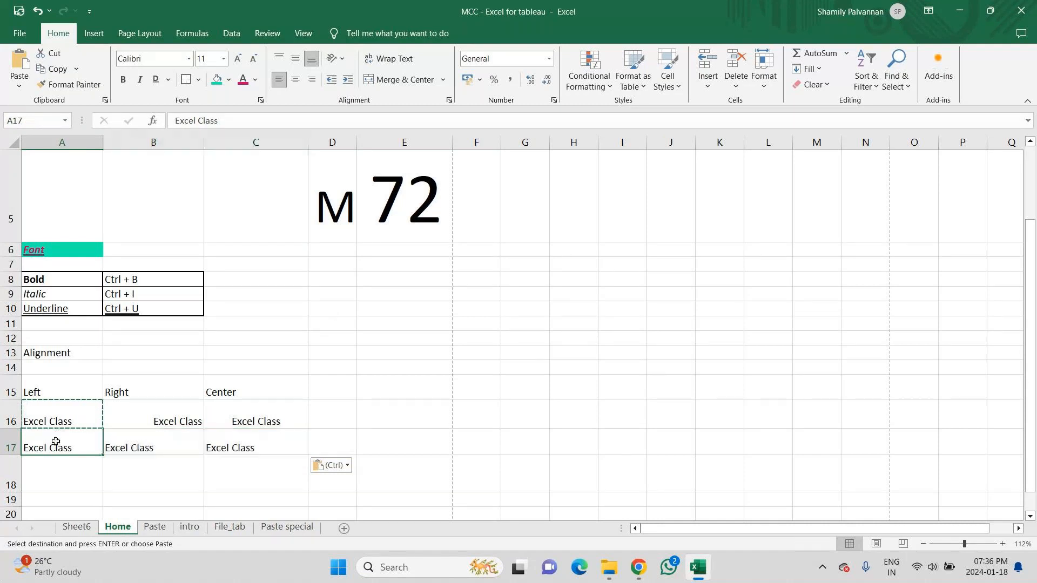
left_click(280, 61)
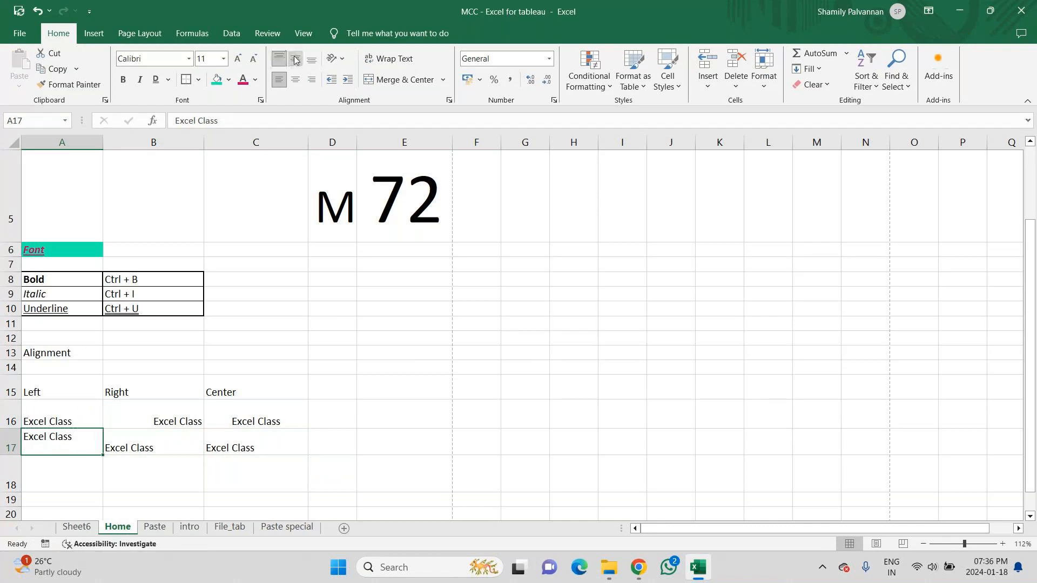
left_click(298, 60)
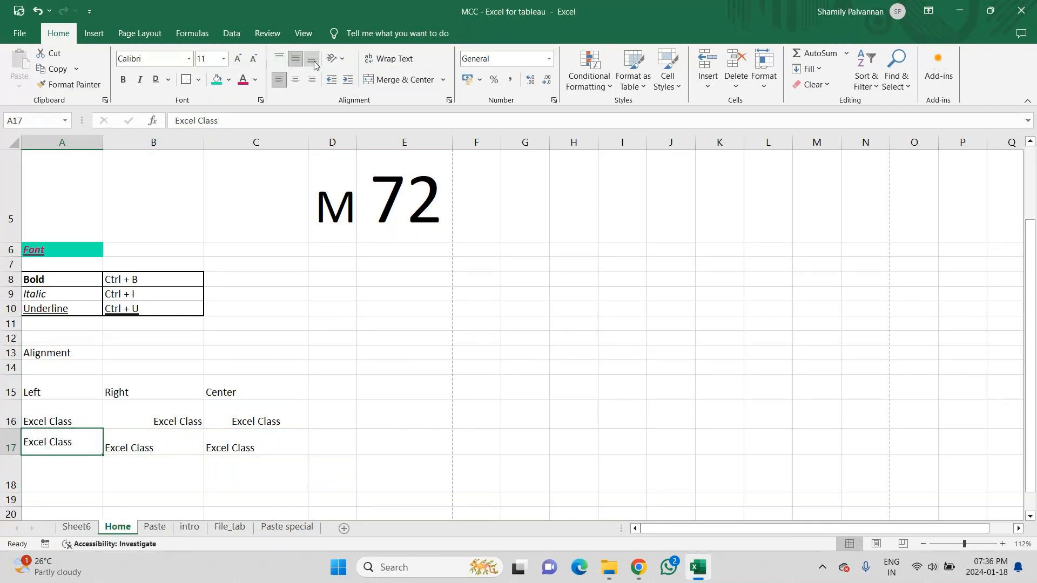
left_click(314, 63)
left_click(279, 60)
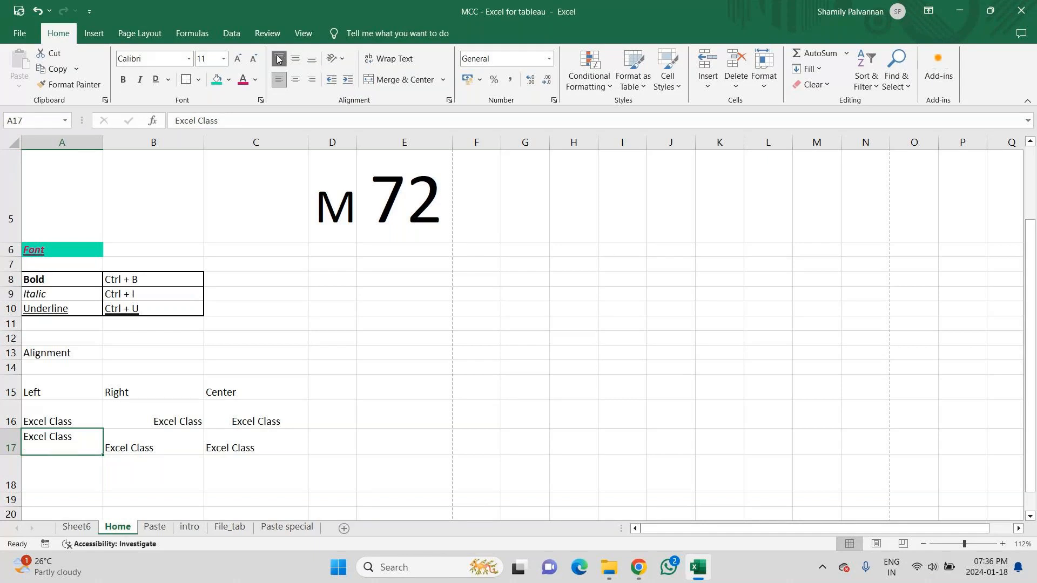
Middle-align the "Excel Class" text in C17 vertically, keeping it left-aligned and leaving B17 at the bottom
left_click(117, 447)
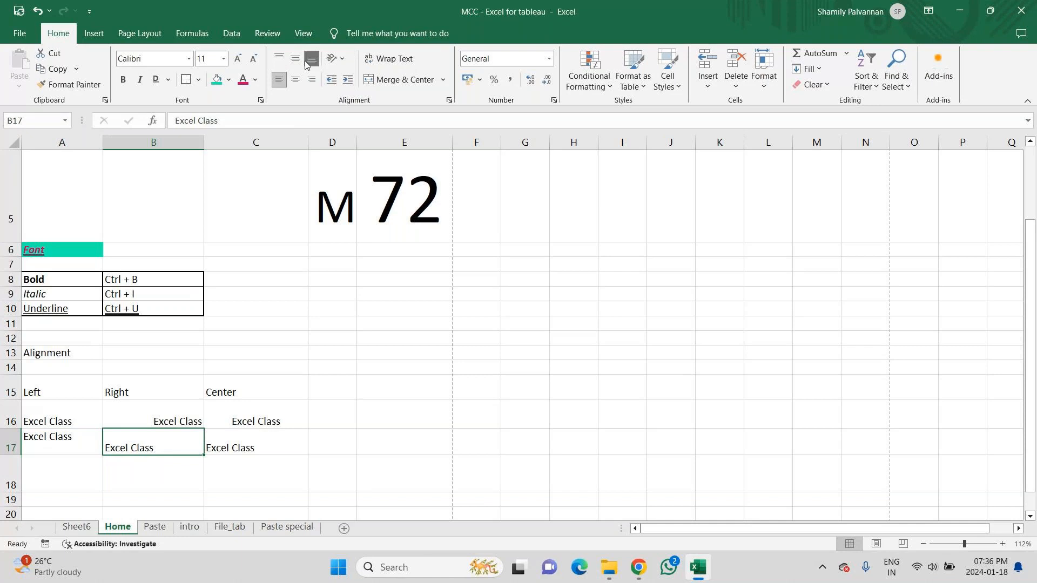
left_click(236, 438)
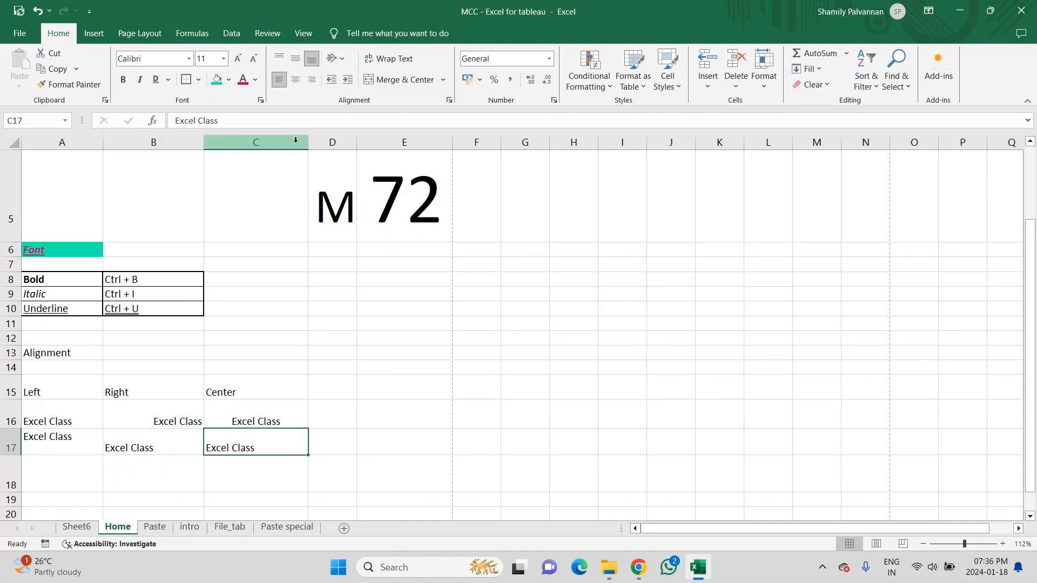
left_click(297, 59)
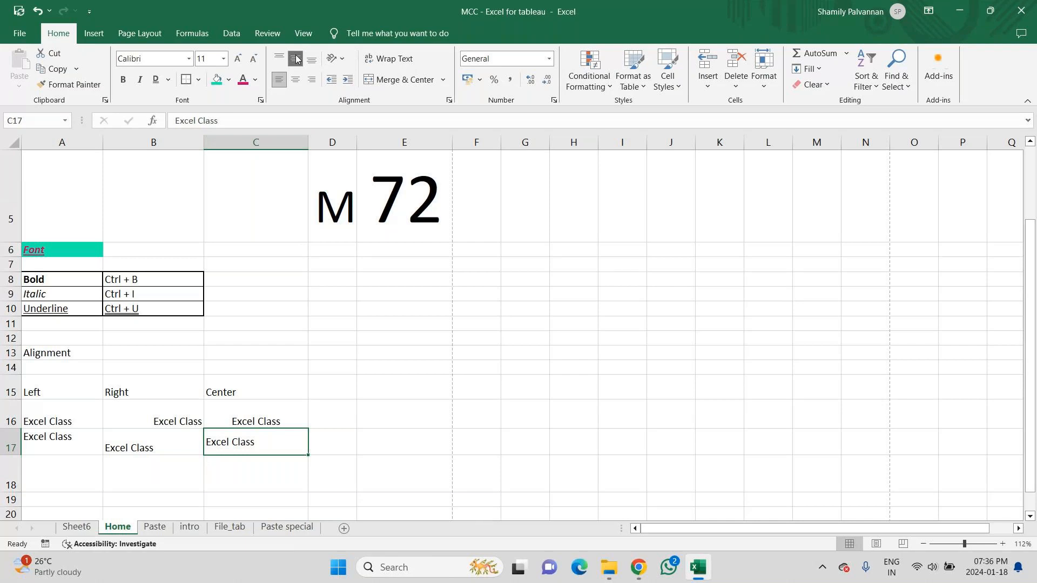
left_click(278, 83)
Rotate the "Alignment" text in A13 up and increase the height of row 13 to fit the whole word
left_click_drag(11, 360, 10, 379)
left_click(56, 369)
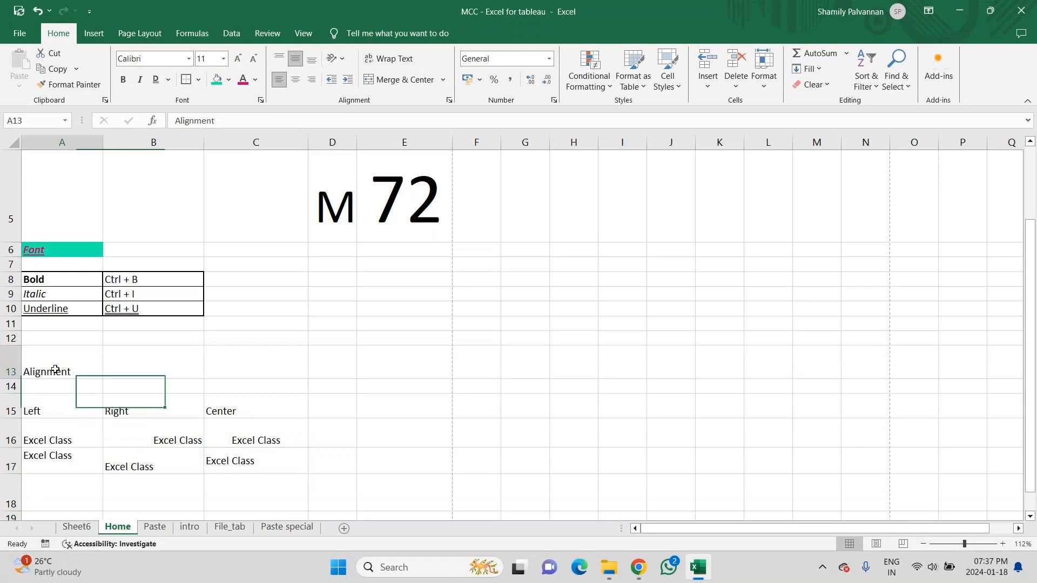
left_click(343, 55)
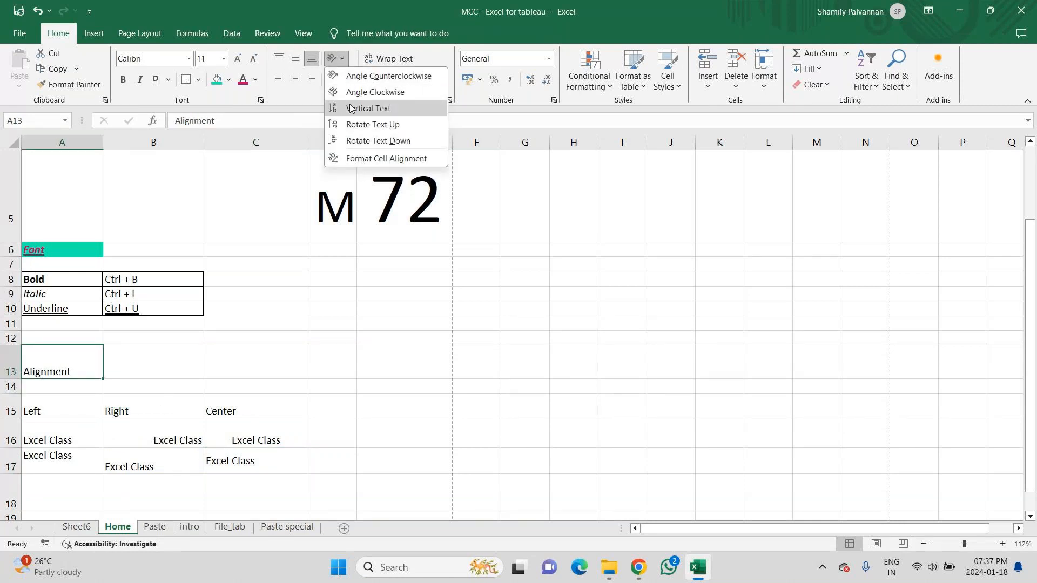
left_click(356, 125)
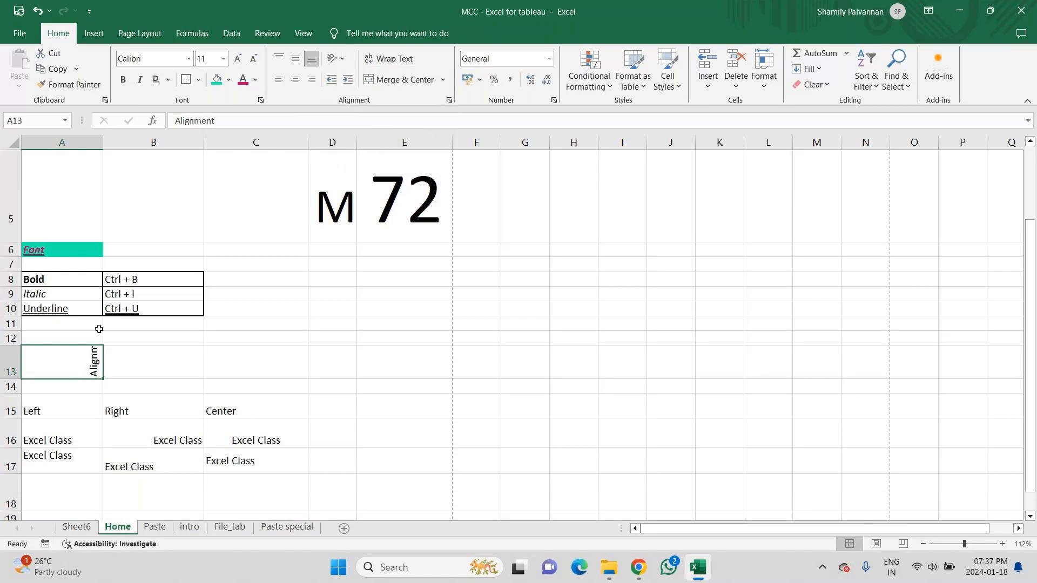
left_click(3, 380)
left_click_drag(2, 379, 3, 396)
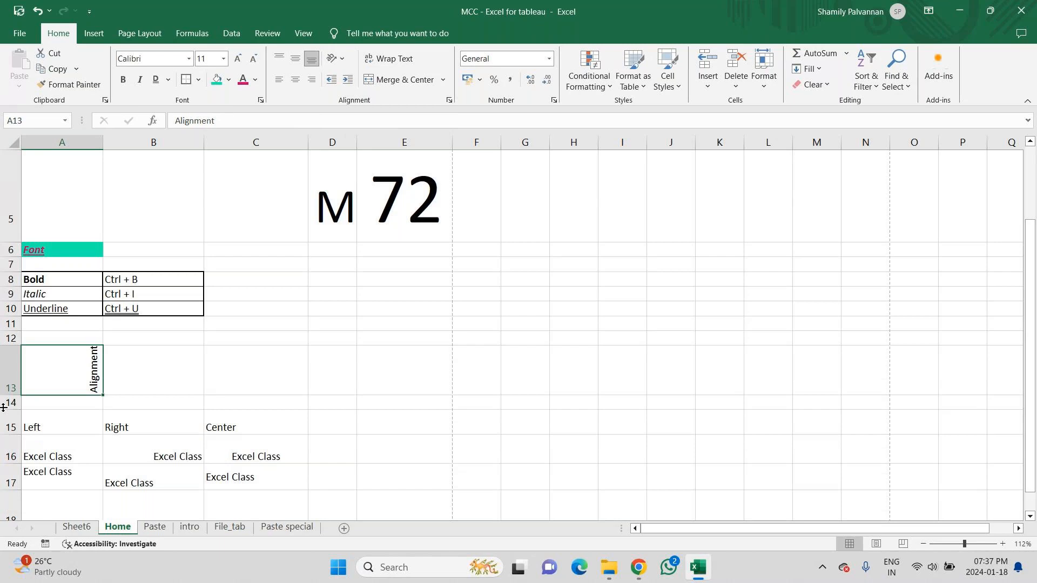
left_click_drag(3, 396, 2, 412)
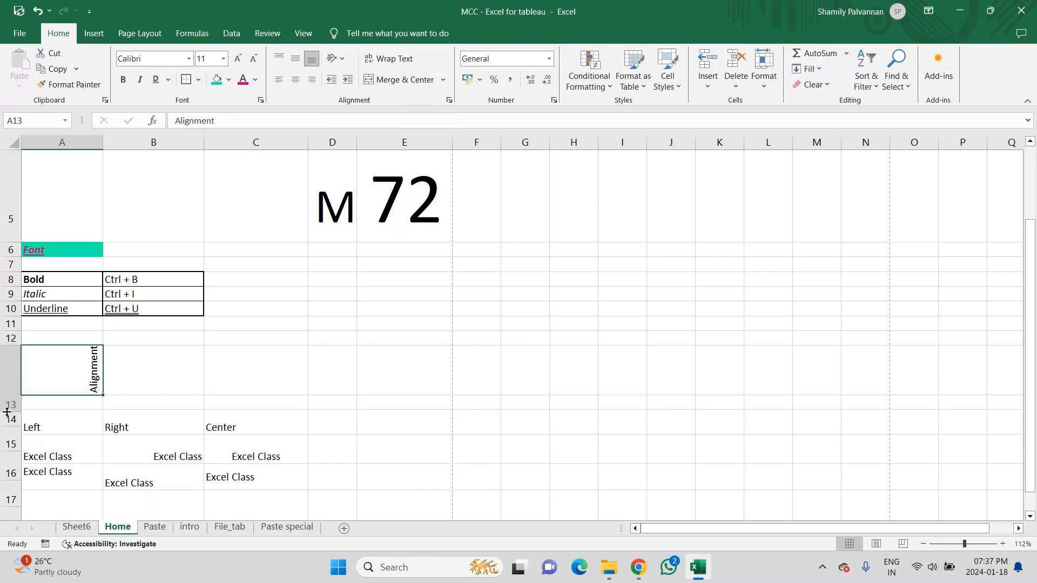
Set a diagonal upward orientation for the "Alignment" text in A13 through the cell alignment settings
left_click(339, 64)
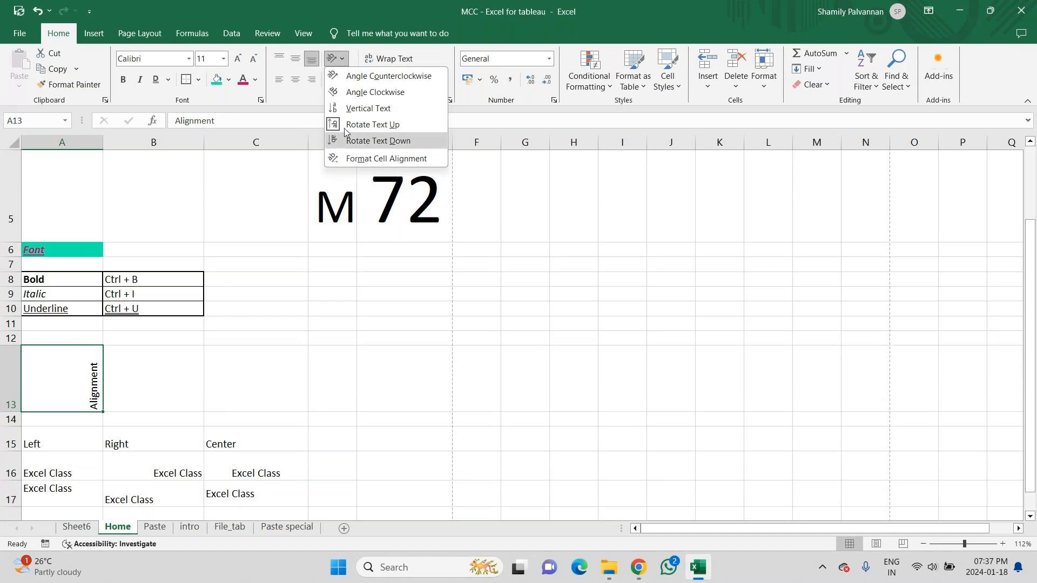
left_click(365, 161)
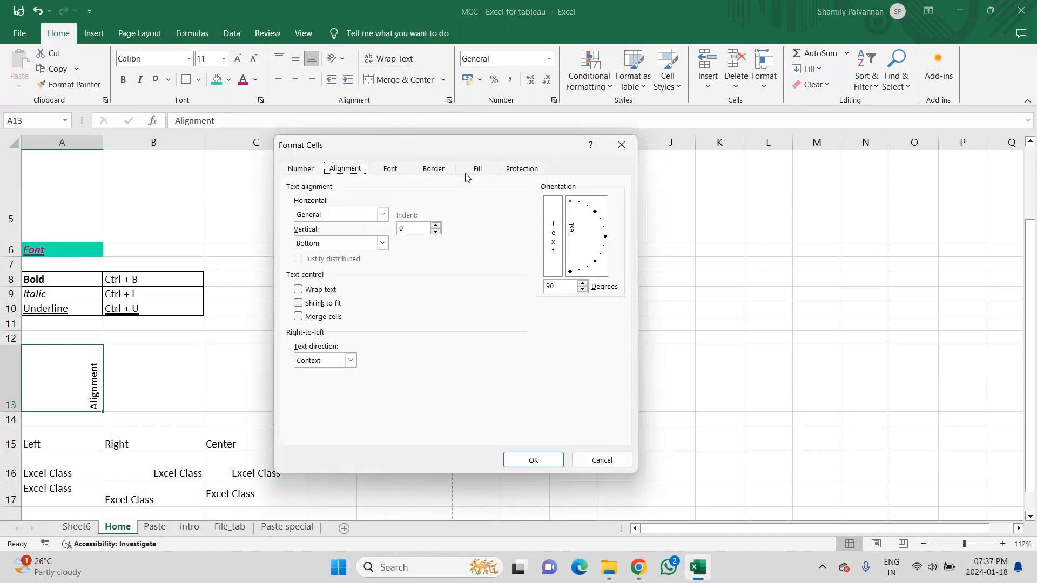
left_click(604, 230)
left_click(600, 222)
left_click(530, 460)
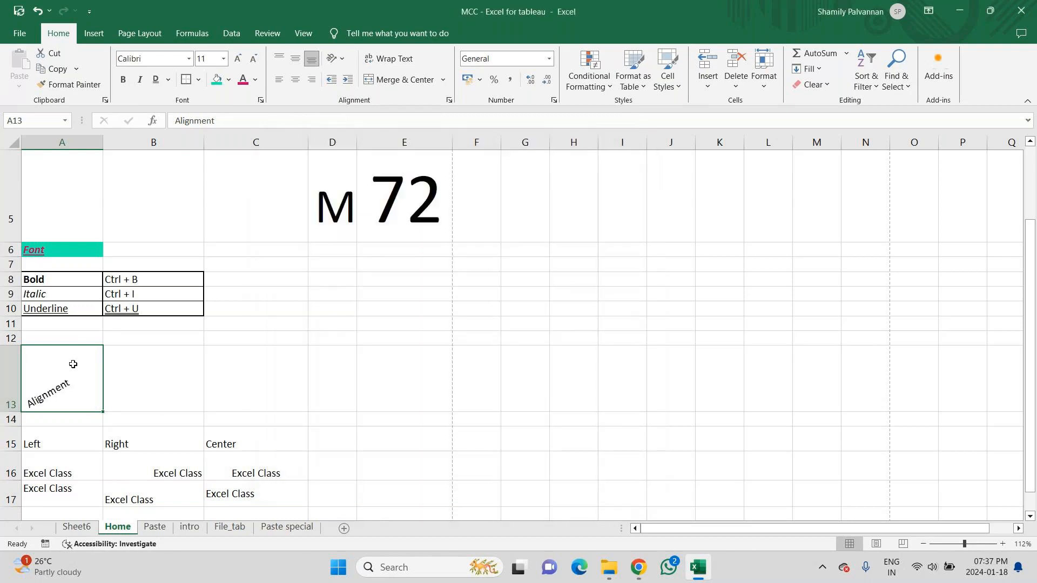
Enlarge the font of the "Alignment" text in A13 to 20 and reduce it by one size step
left_click(236, 60)
left_click(237, 60)
left_click(238, 60)
left_click(238, 61)
left_click(239, 61)
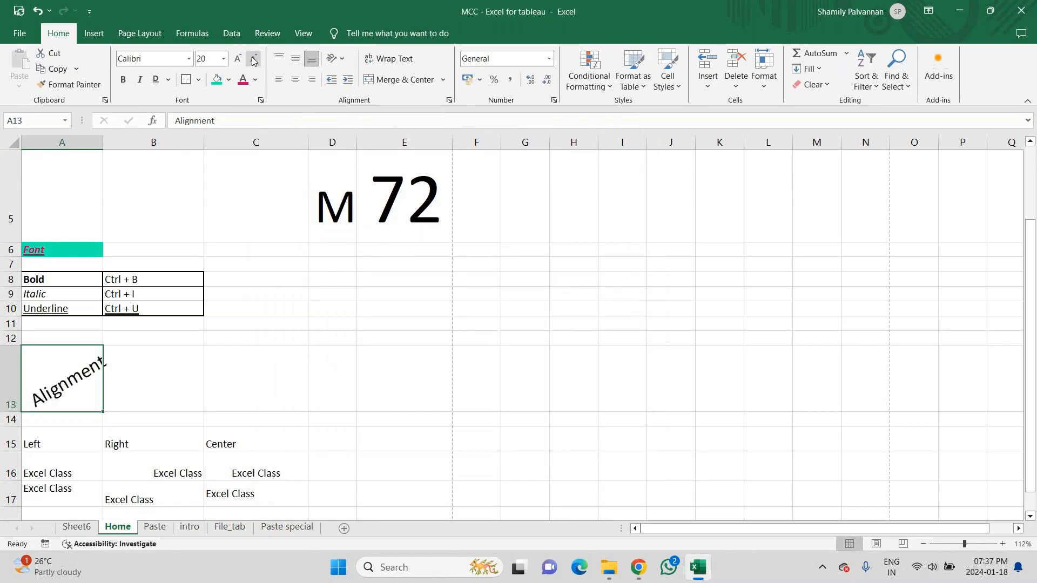
left_click(254, 58)
key("Down")
key("Down")
key("Down")
key("Down")
key("Down")
key("Down")
key("Down")
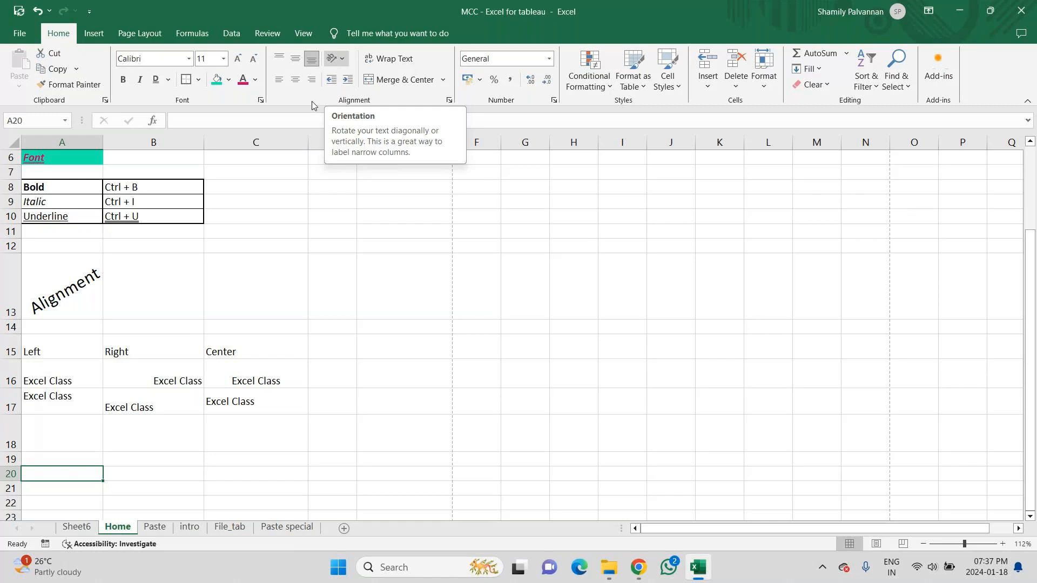
left_click(67, 284)
left_click(79, 346)
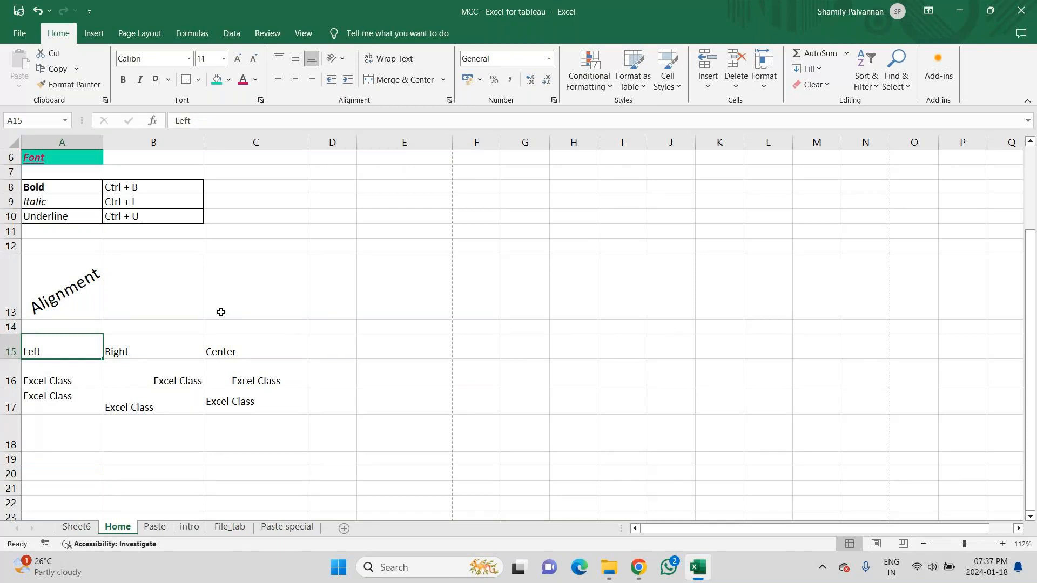
Increase the indent of the "Font" text in A6 by several levels and decrease it again
key("Up")
key("Up")
key("Up")
key("Up")
key("Up")
key("Up")
key("Up")
key("Up")
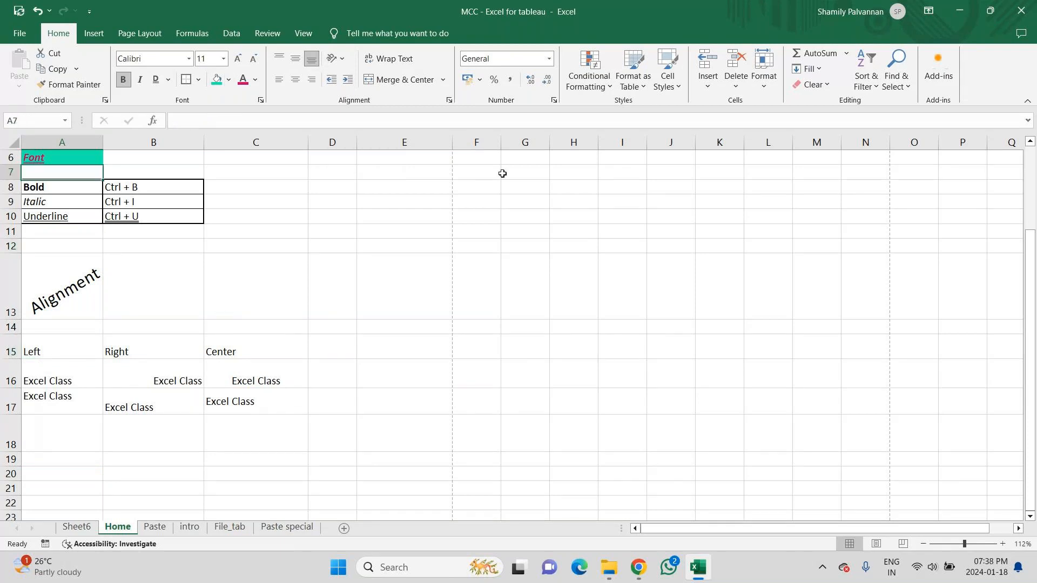
key("Up")
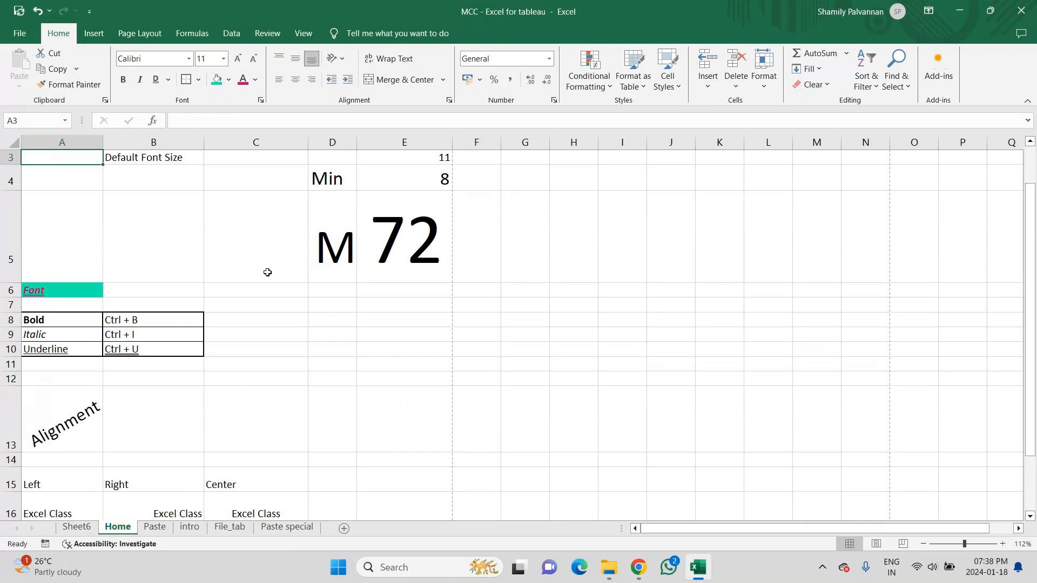
left_click(69, 287)
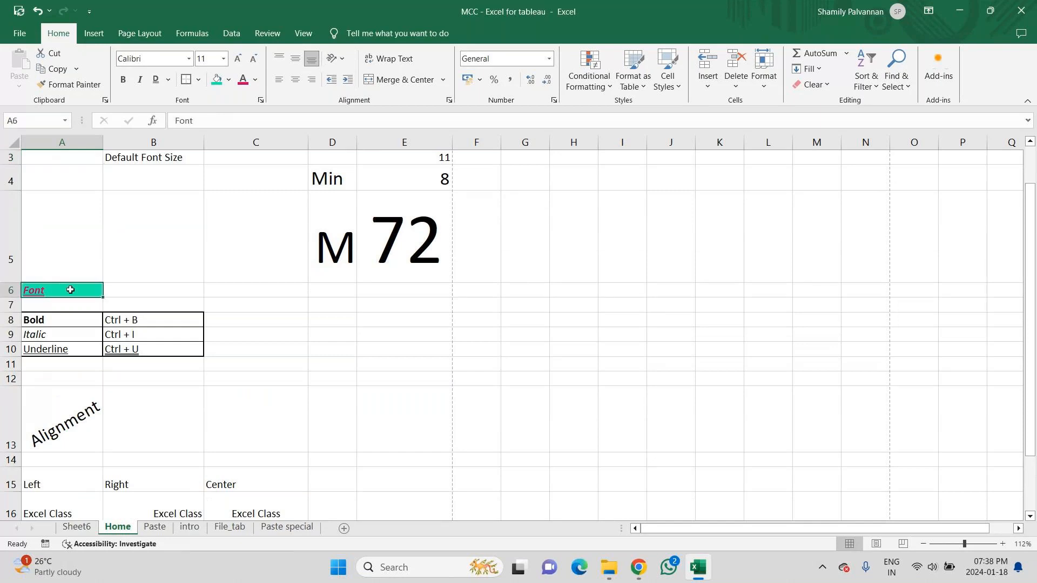
left_click(349, 79)
left_click(348, 80)
left_click(348, 79)
left_click(349, 79)
left_click(348, 79)
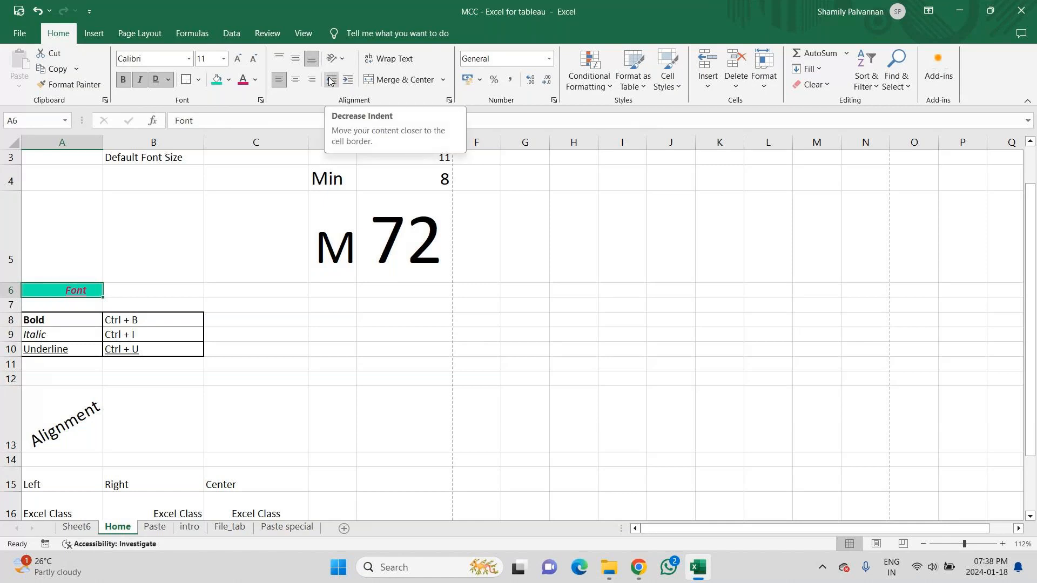
left_click(330, 81)
left_click(331, 81)
left_click(330, 81)
left_click(331, 82)
left_click(331, 82)
left_click(330, 81)
Increase the indent of the "Font" text in A6 to the far cell edge, and reduce it to a slight indent
left_click(349, 81)
left_click(349, 81)
left_click(349, 81)
left_click(349, 81)
left_click(349, 81)
left_click(349, 81)
left_click(349, 81)
left_click(349, 81)
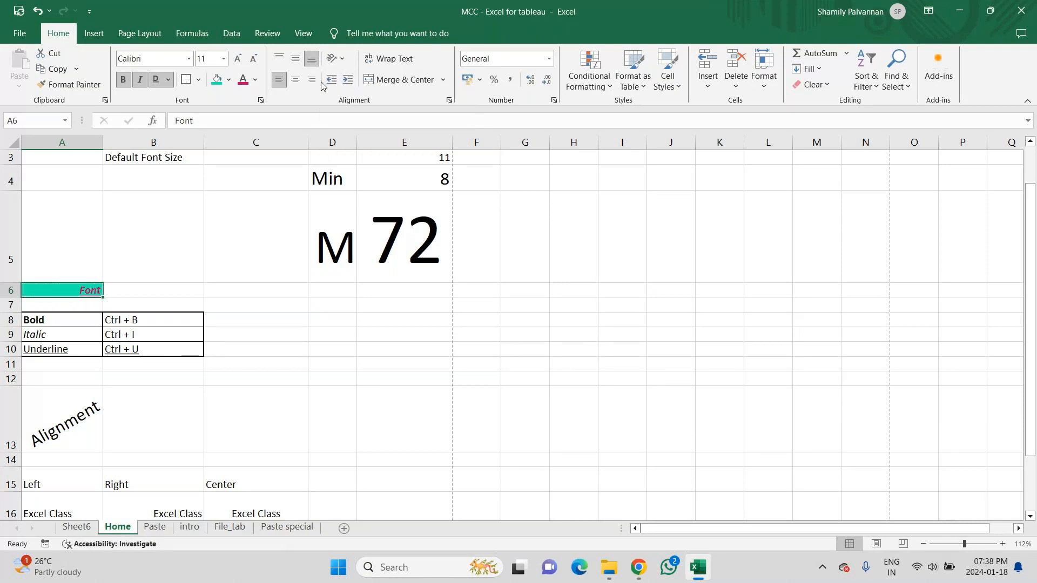
left_click(349, 81)
left_click(349, 81)
left_click(349, 81)
left_click(349, 81)
left_click(349, 81)
left_click(349, 81)
left_click(331, 81)
left_click(331, 81)
left_click(331, 81)
left_click(331, 81)
left_click(331, 81)
left_click(331, 81)
left_click(331, 81)
left_click(331, 81)
left_click(331, 81)
left_click(171, 406)
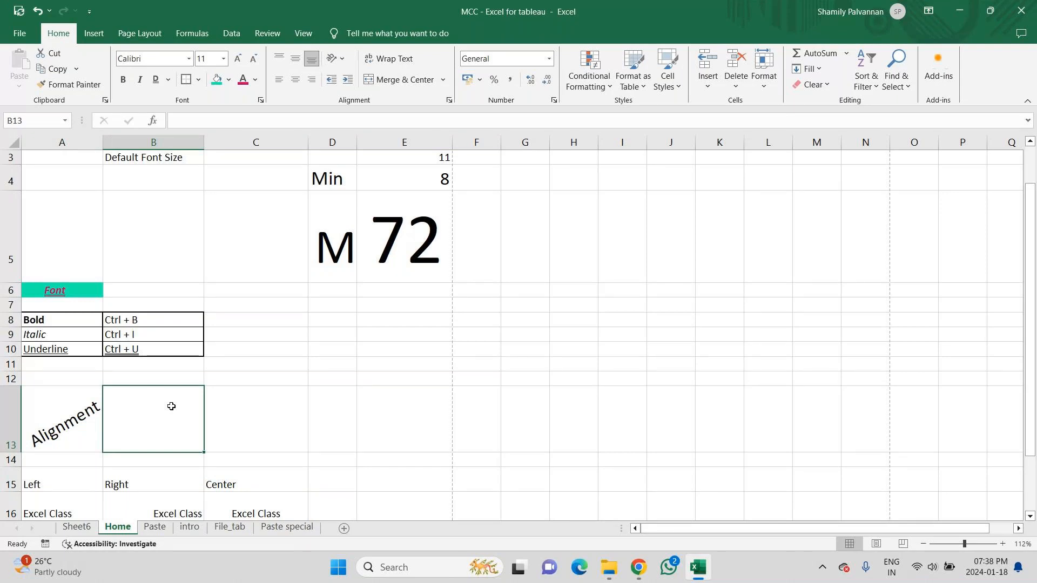
Check the GoTo meeting window for participants' replies and return to the Excel workbook
key("alt+Tab")
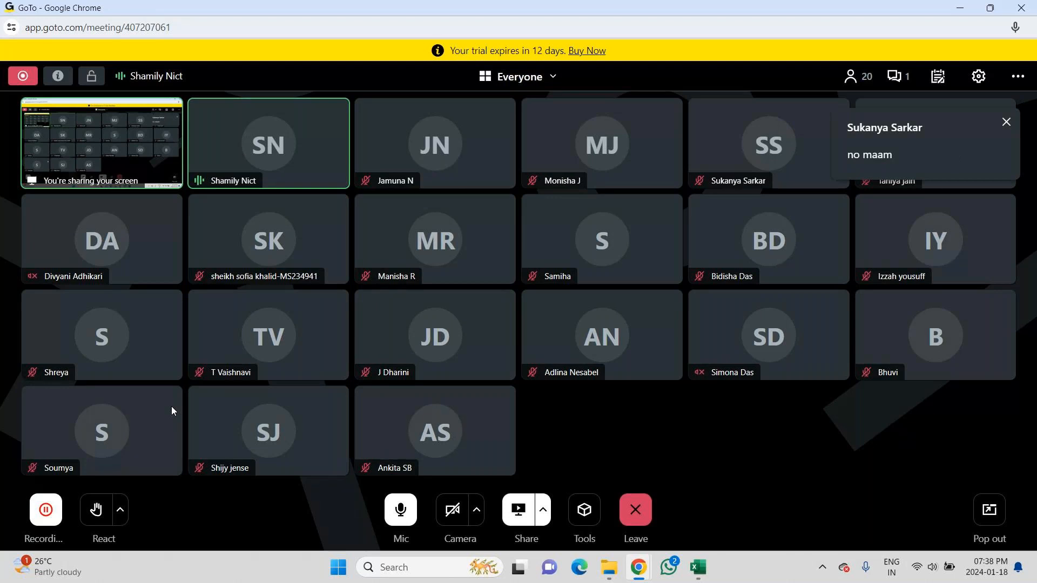
key("alt+Tab")
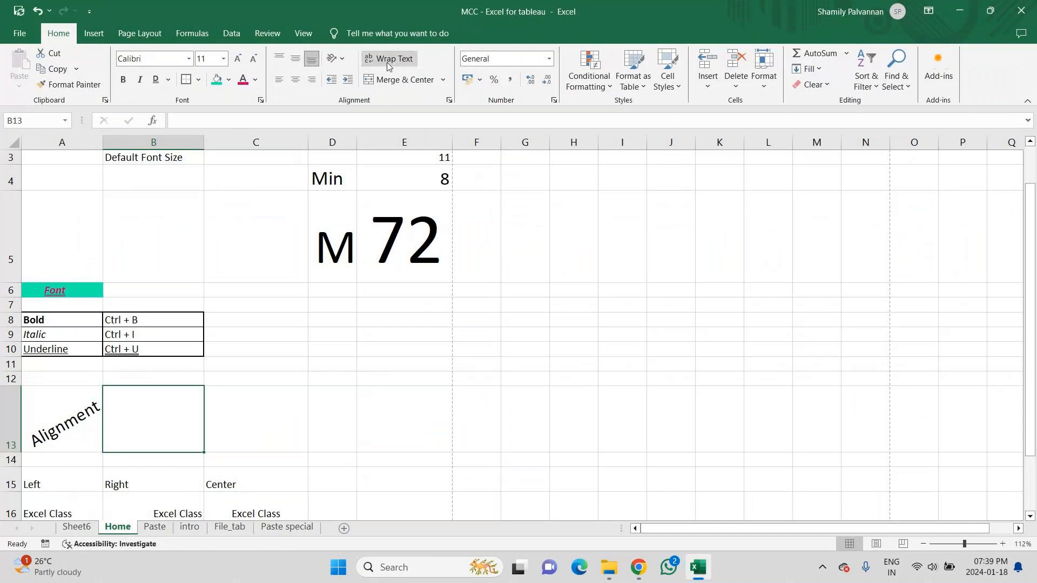
Enter the text "Tableau Data Visualization - MCC (Online Class)" in cell A21
key("Down")
key("Down")
key("Down")
key("Down")
key("Down")
key("Down")
key("Down")
key("Down")
key("Down")
key("Down")
key("Down")
key("Down")
key("Down")
key("Down")
key("Down")
key("Down")
key("Down")
key("Down")
key("Down")
key("Down")
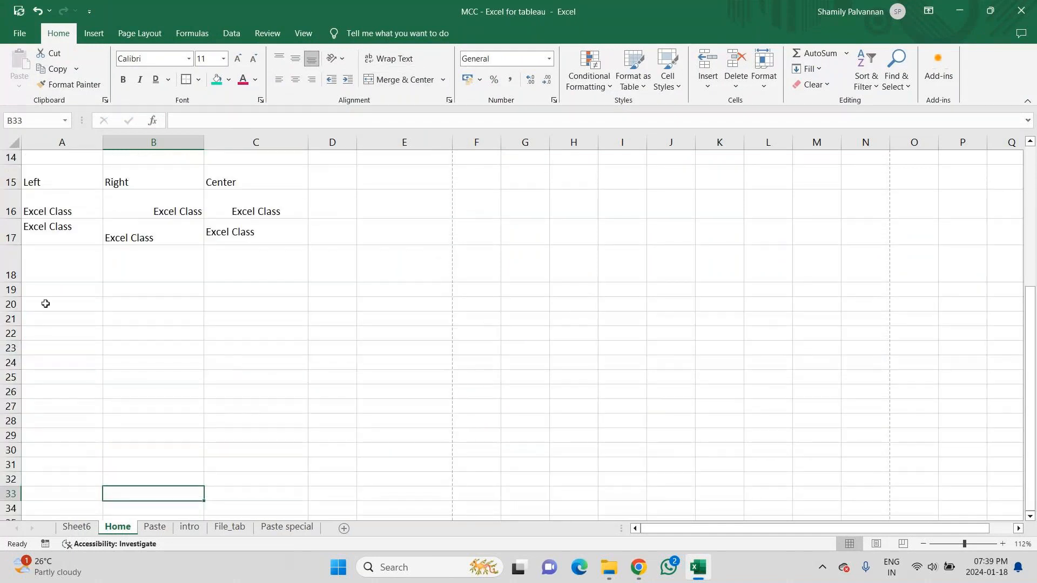
left_click(55, 323)
left_click(54, 323)
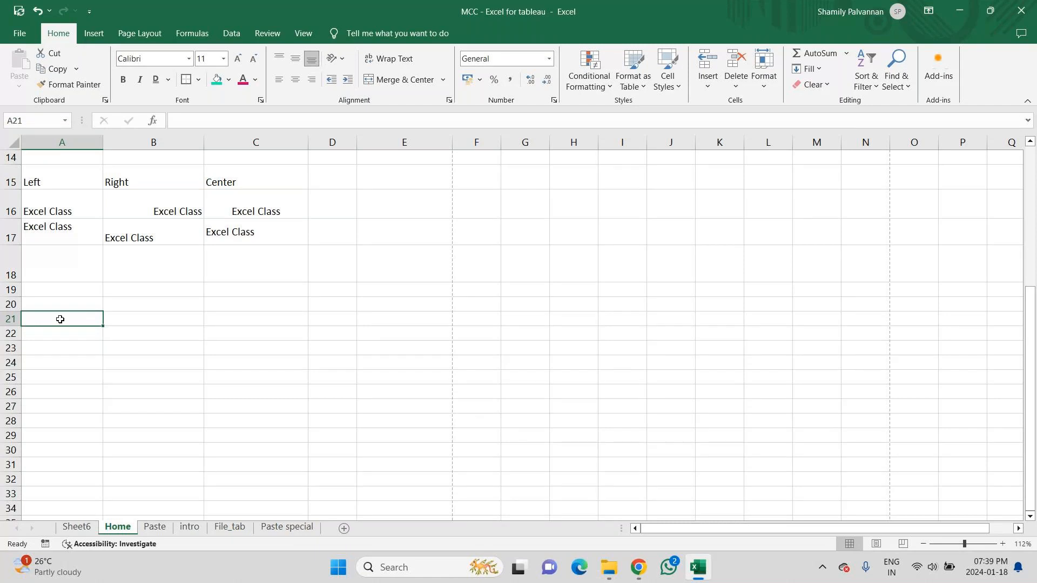
type("Ta")
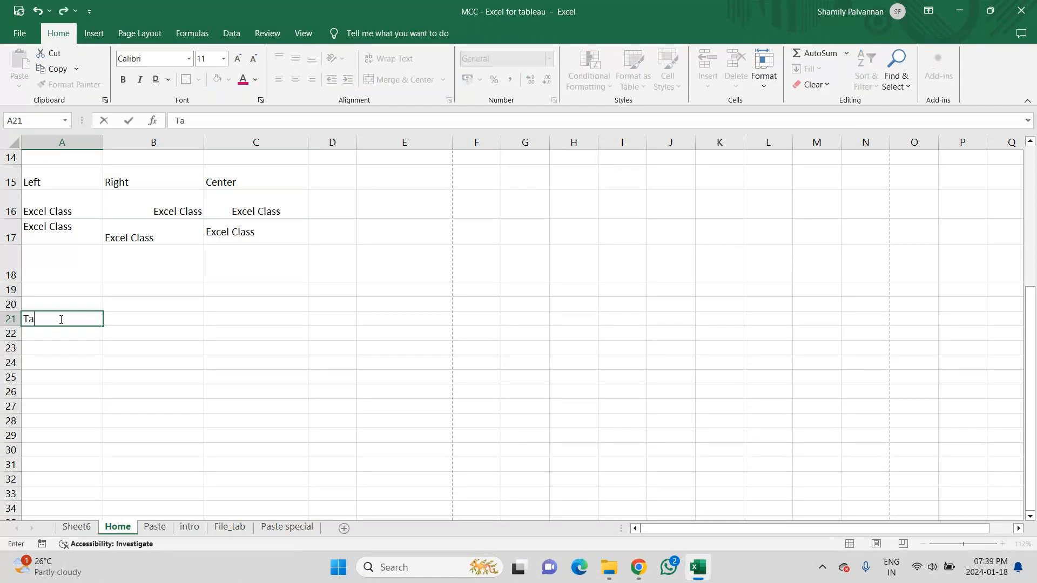
type("bleau Da")
key("BackSpace")
key("BackSpace")
key("BackSpace")
type("Daat")
key("BackSpace")
key("BackSpace")
type("a")
key("BackSpace")
type("ta Visuali")
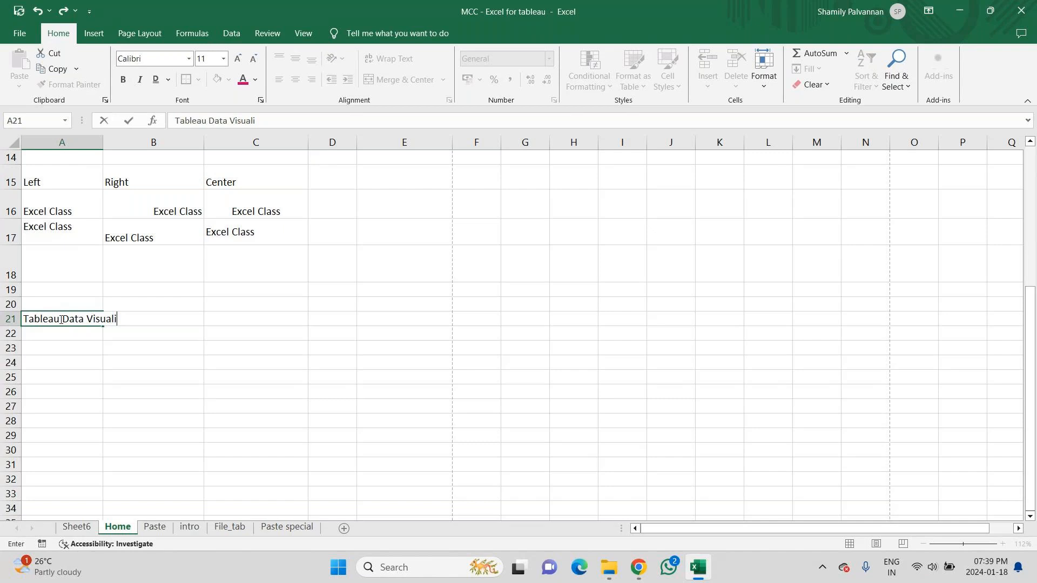
type("zation - MCC ")
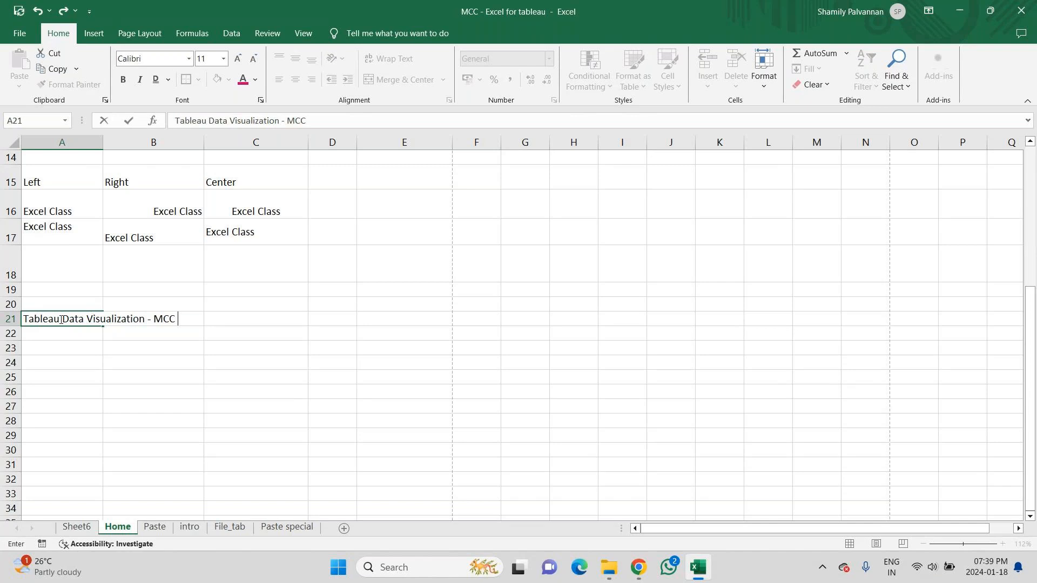
type("(Online Class)")
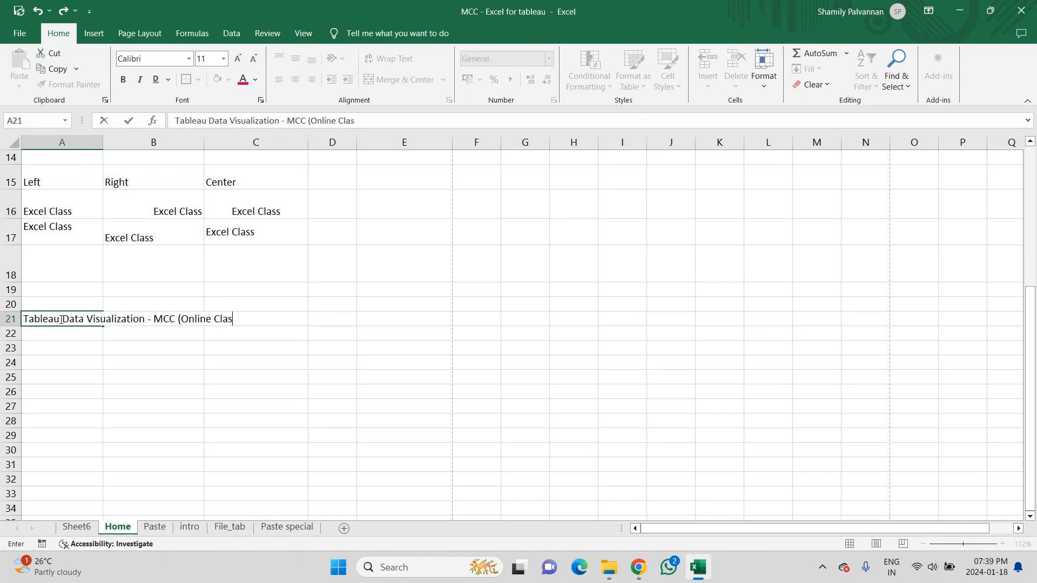
key("Return")
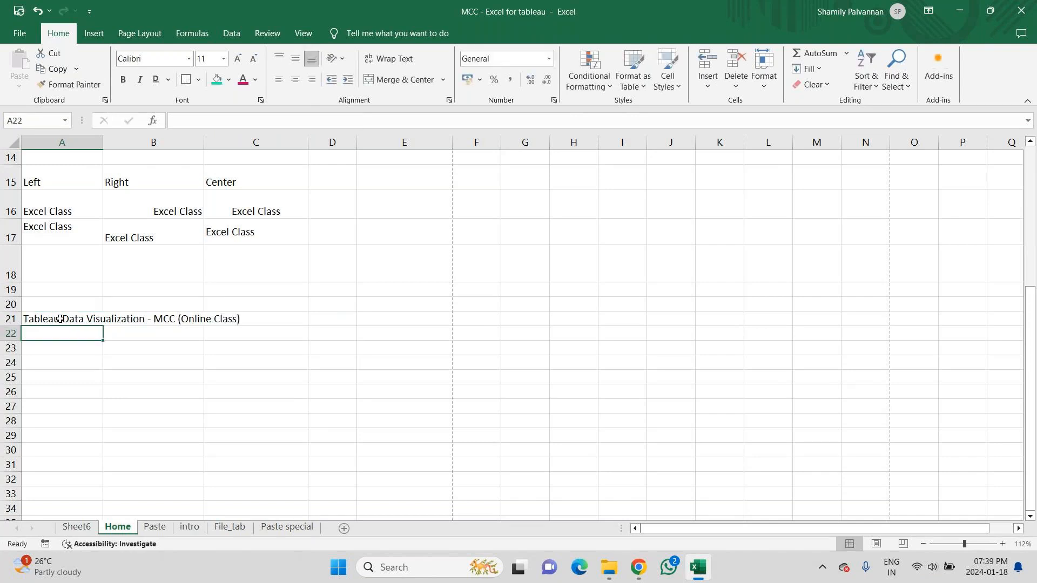
Inspect cells A21, B21 and C21 to see which one actually holds the long title text
left_click(60, 318)
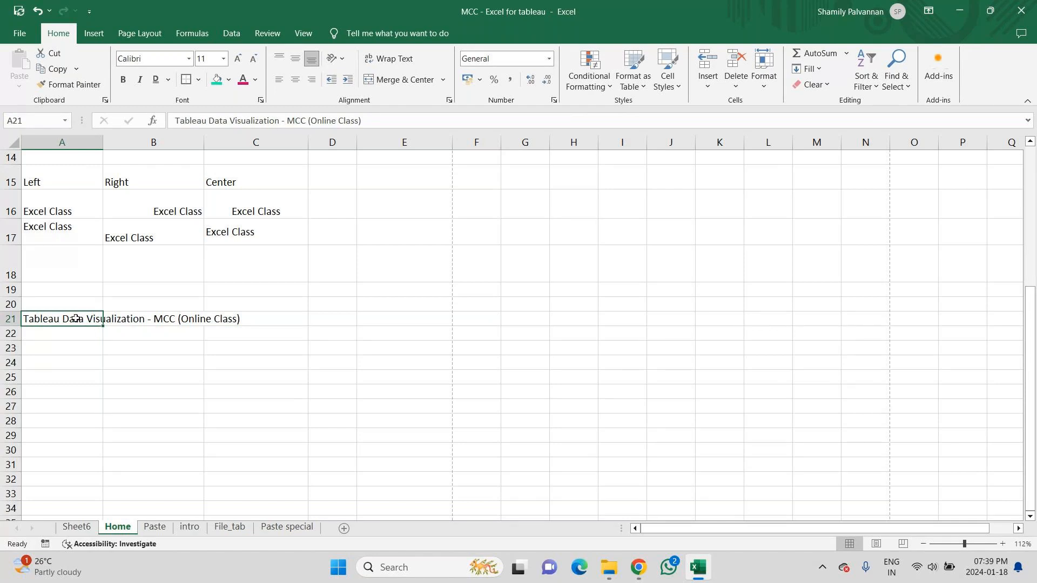
left_click(176, 322)
left_click(232, 317)
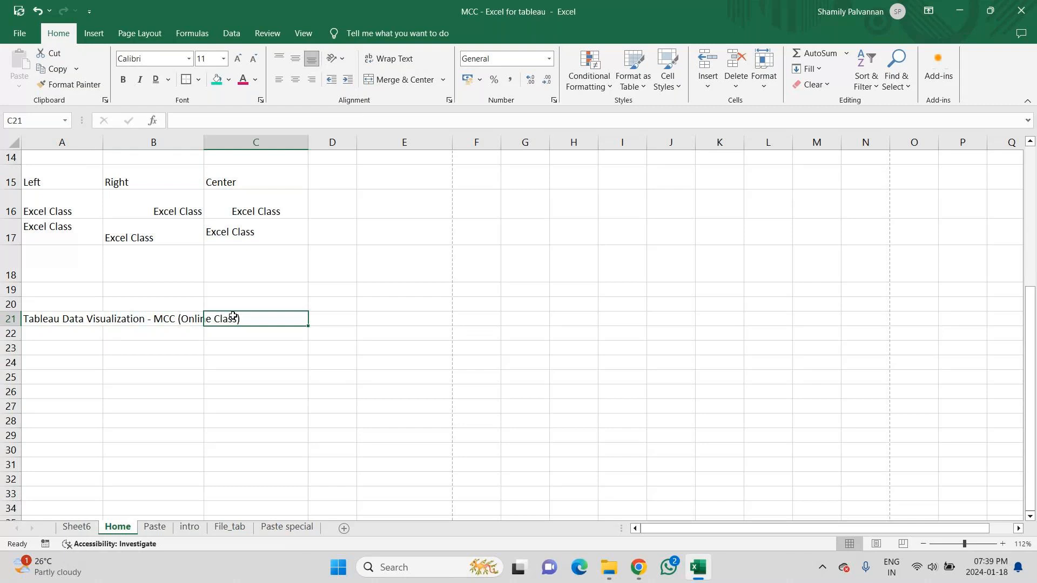
Enter the text "Excel refresh" in cell B21, beside the long title
left_click(154, 317)
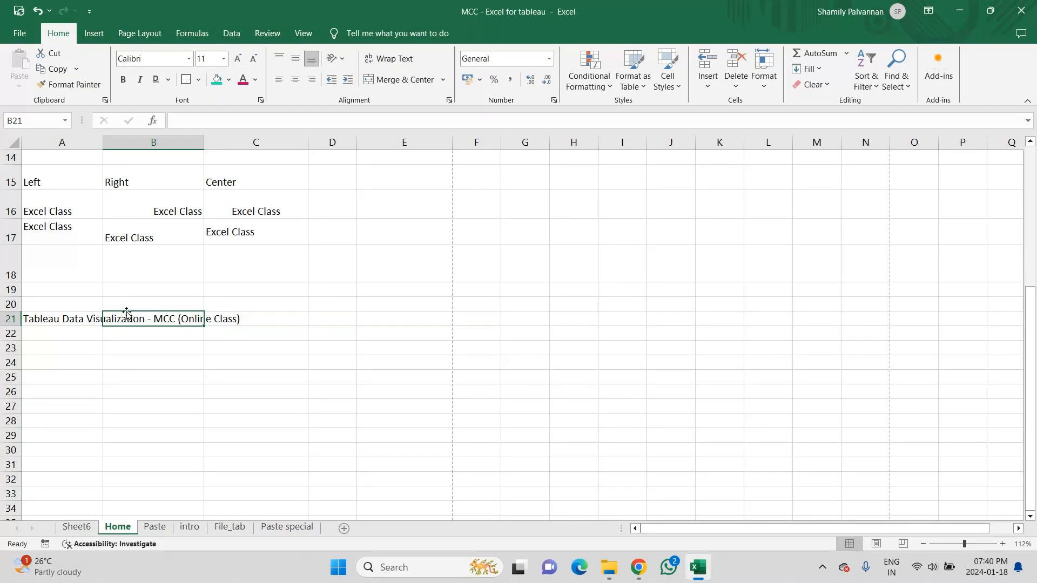
type("Excel")
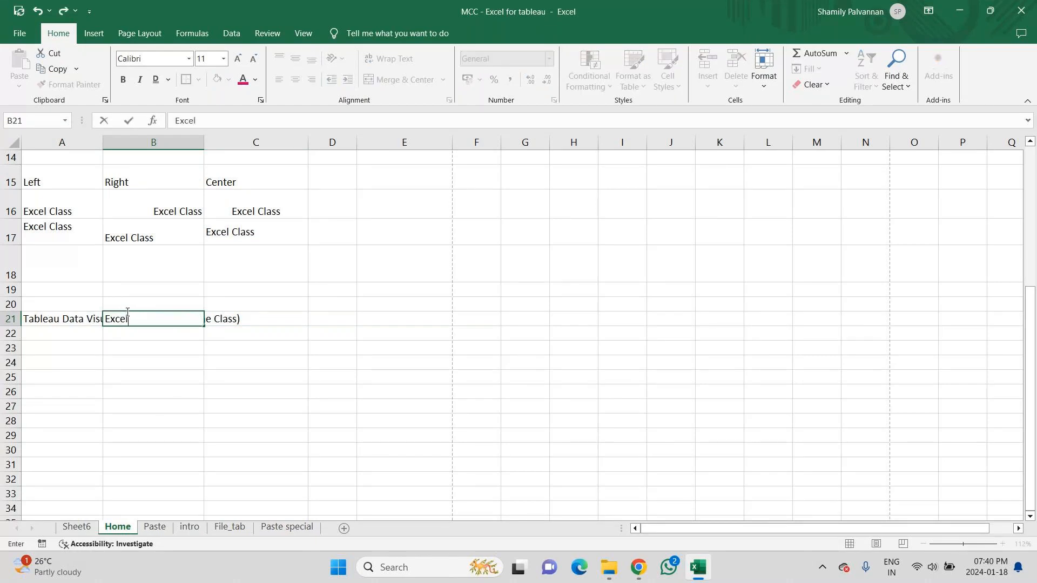
key("Return")
left_click(146, 319)
double_click(146, 318)
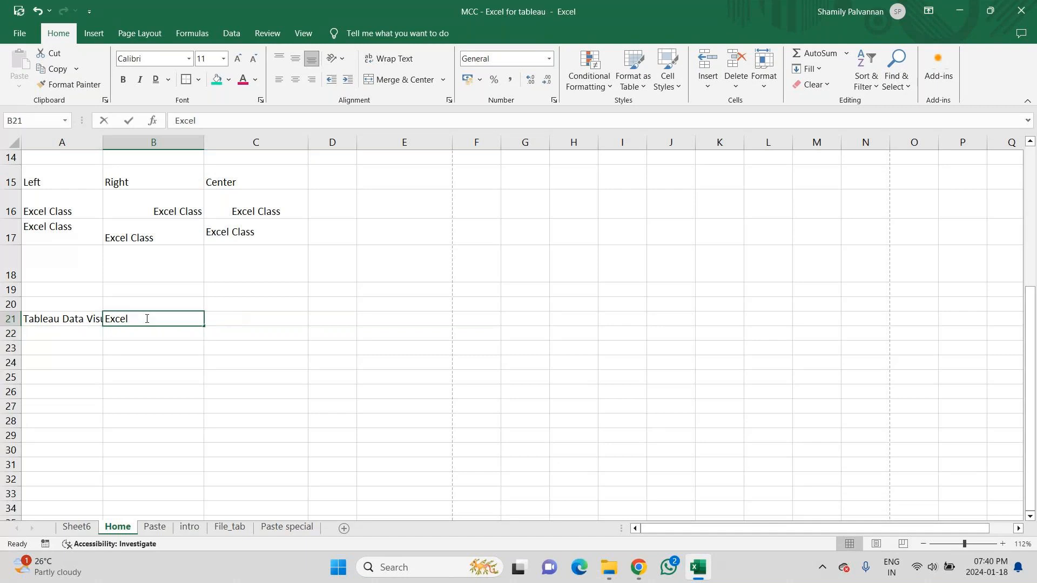
type("re")
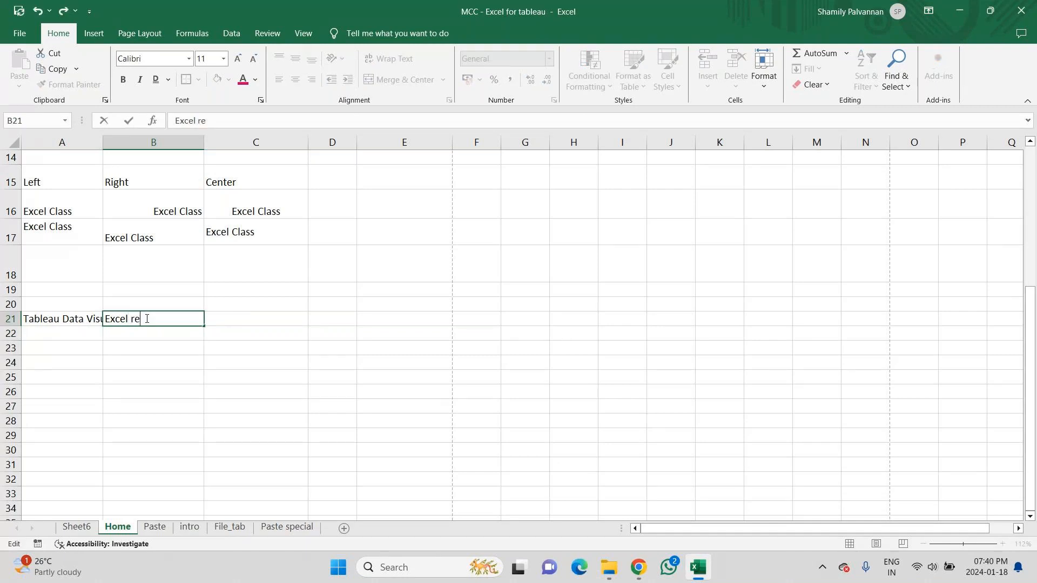
type("fresh")
key("Tab")
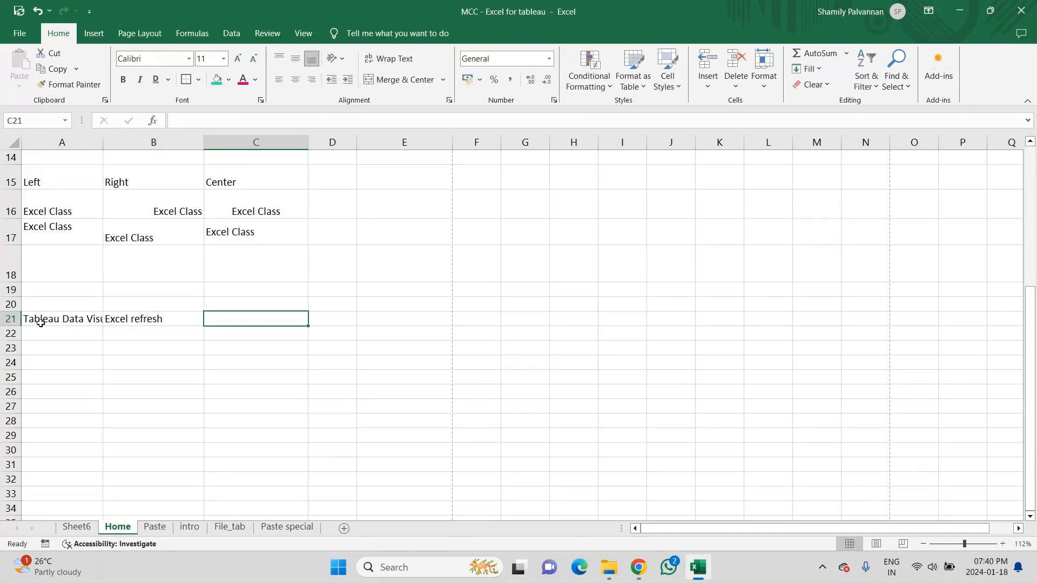
Copy the long title from cell A21 into cell A24
left_click(42, 321)
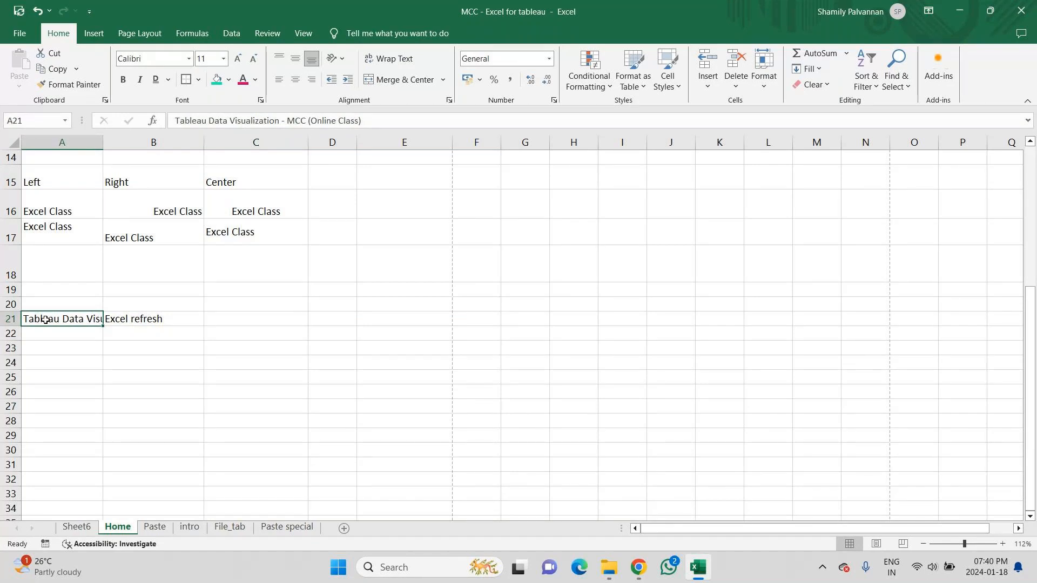
key("ctrl+c")
key("Down")
key("Down")
key("Down")
key("ctrl+v")
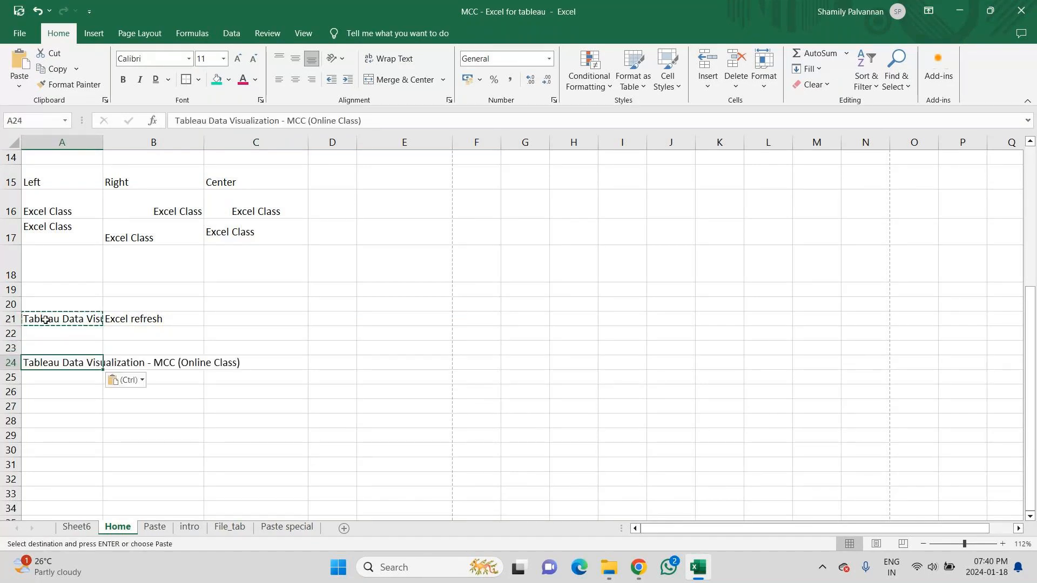
Wrap the long title text within cell A21 and compare it with the unwrapped copy in row 24
left_click(63, 320)
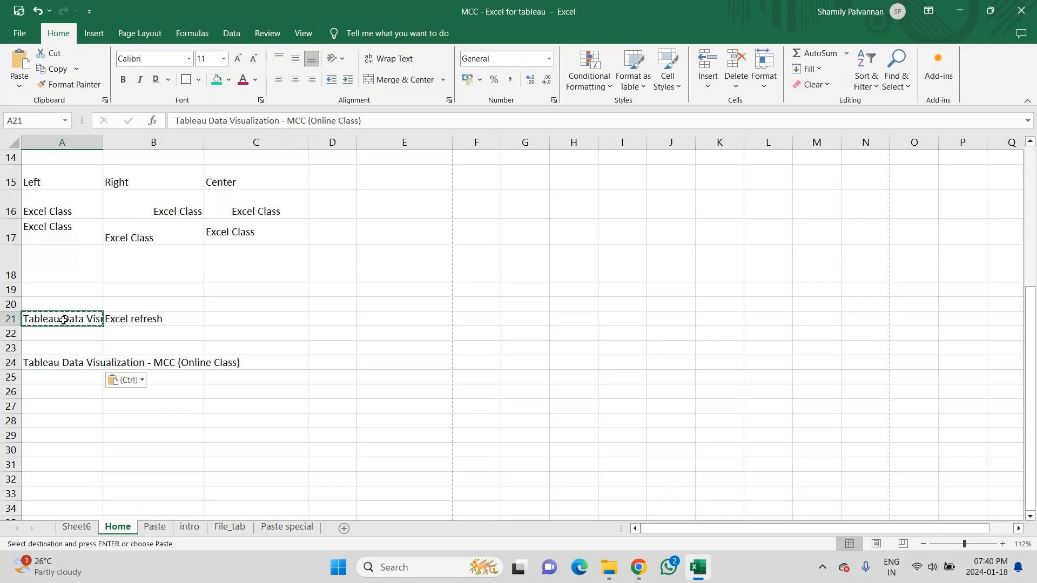
left_click(398, 59)
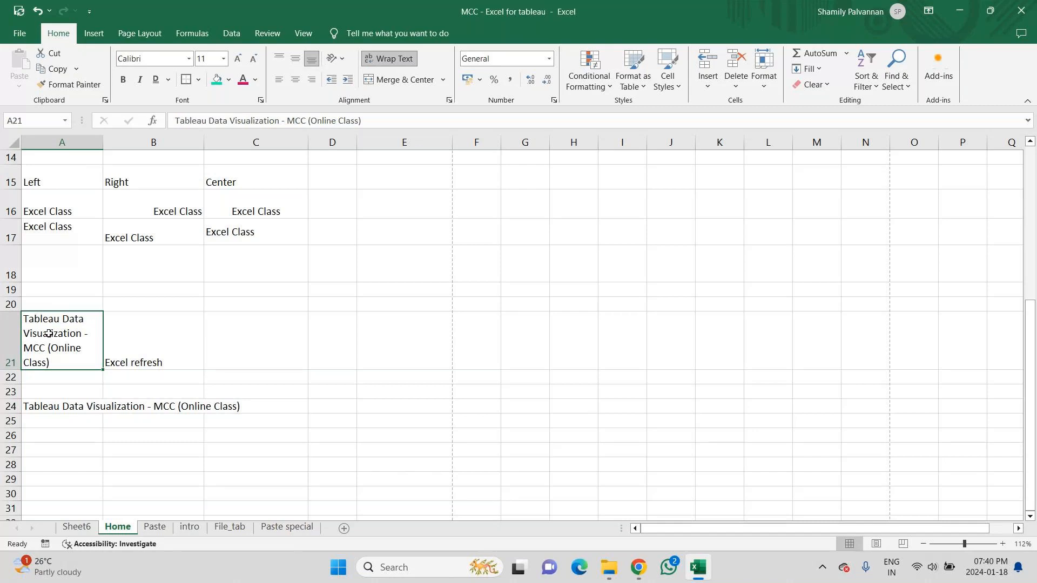
left_click(35, 406)
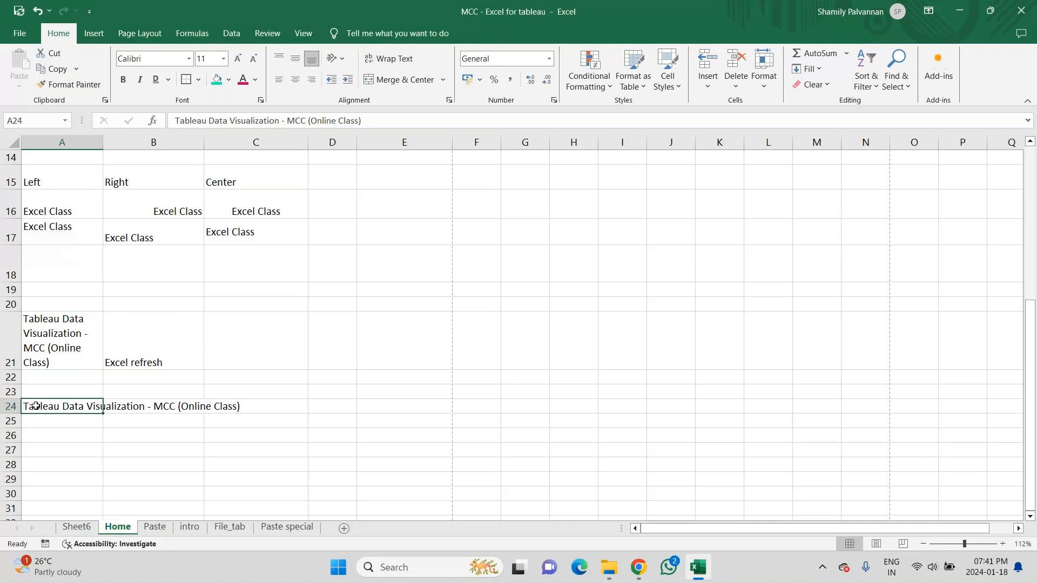
key("Right")
key("Right")
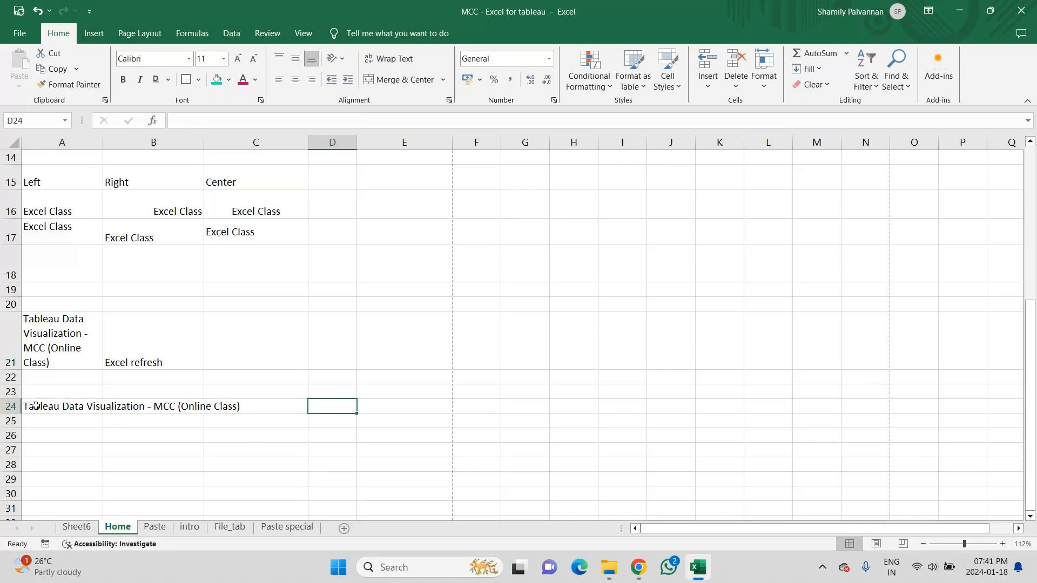
Apply All Borders to the empty cells E17:H17
left_click(393, 228)
left_click_drag(393, 228, 578, 231)
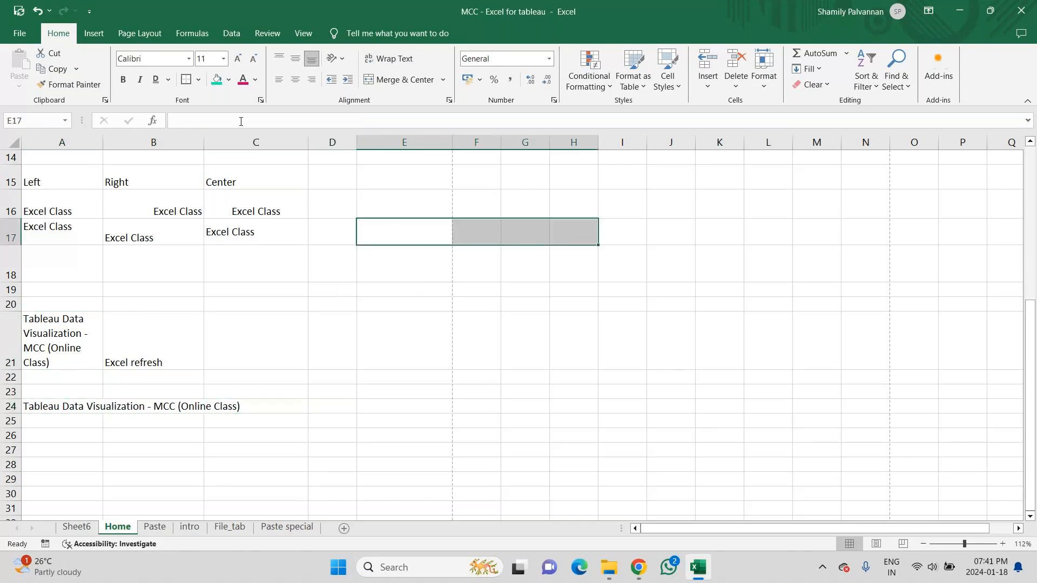
left_click(198, 79)
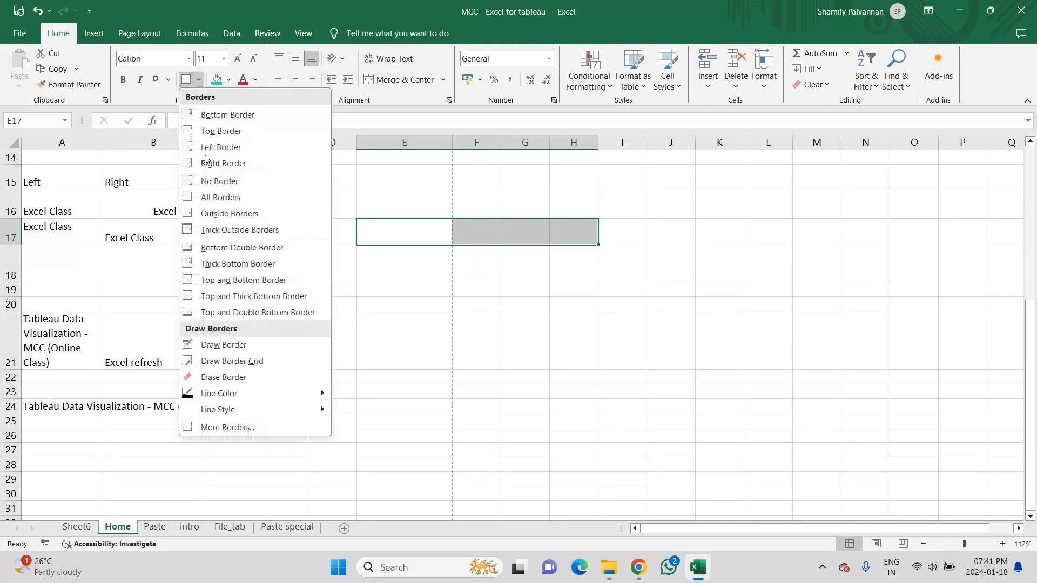
left_click(220, 197)
left_click(400, 322)
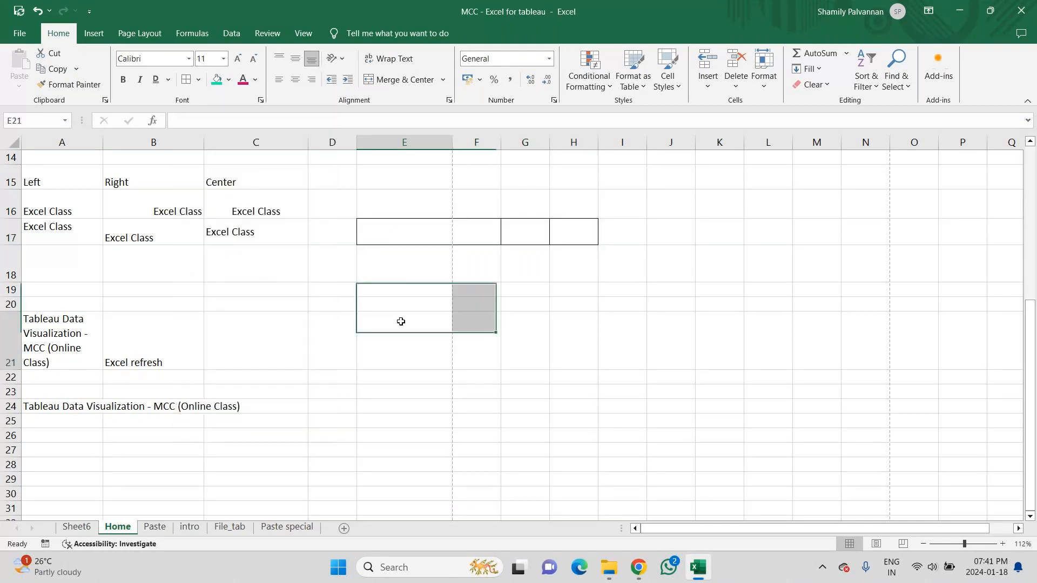
Check the bordered cells in row 17 one by one, and merge and center E17:H17 into a single cell
left_click(384, 231)
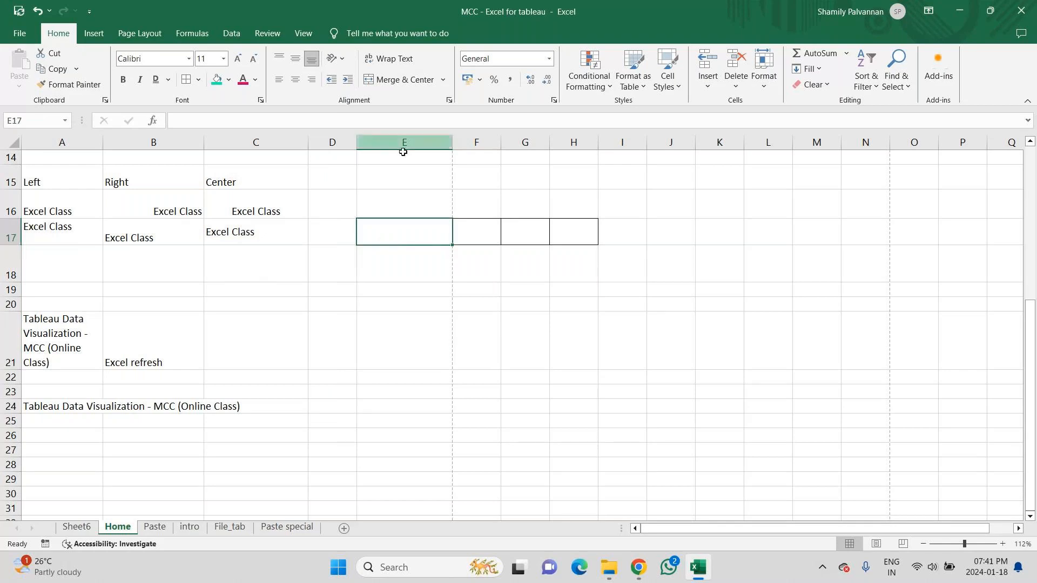
left_click(478, 229)
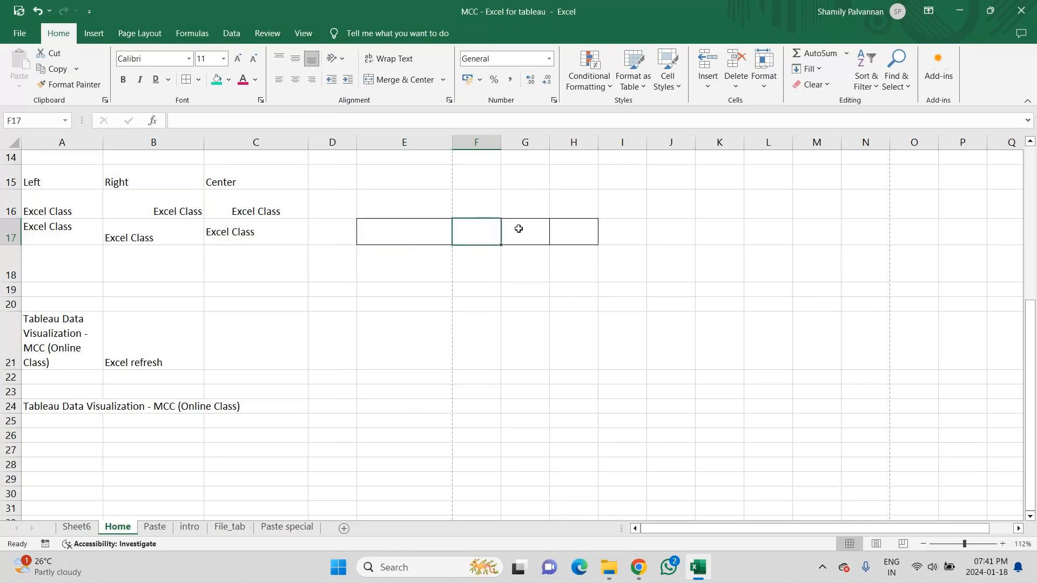
key("Right")
key("Right")
left_click_drag(392, 229, 587, 225)
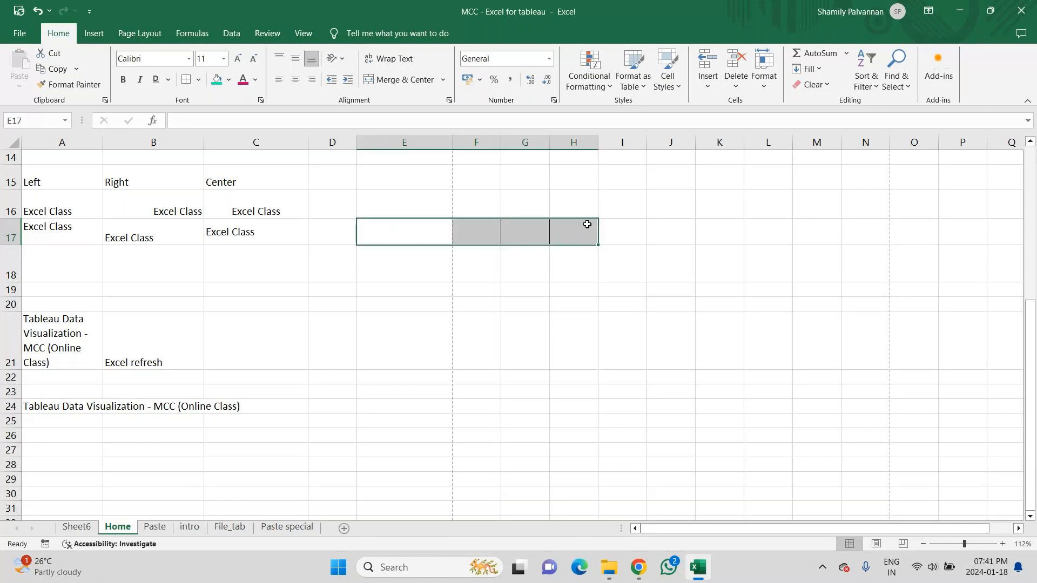
left_click(410, 80)
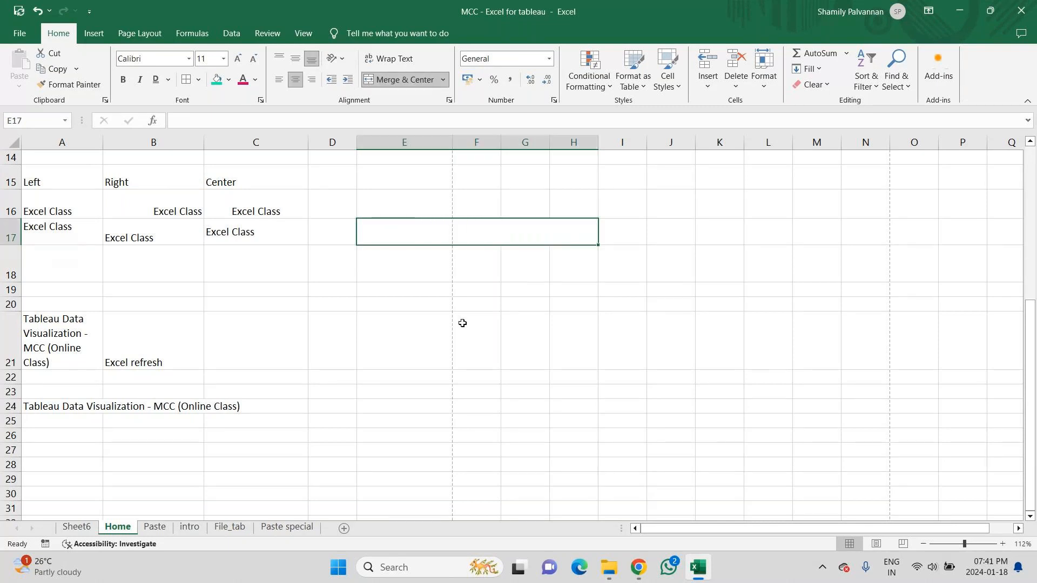
left_click(470, 351)
left_click(432, 227)
Merge and center the title in row 24 across columns A to D
left_click(35, 405)
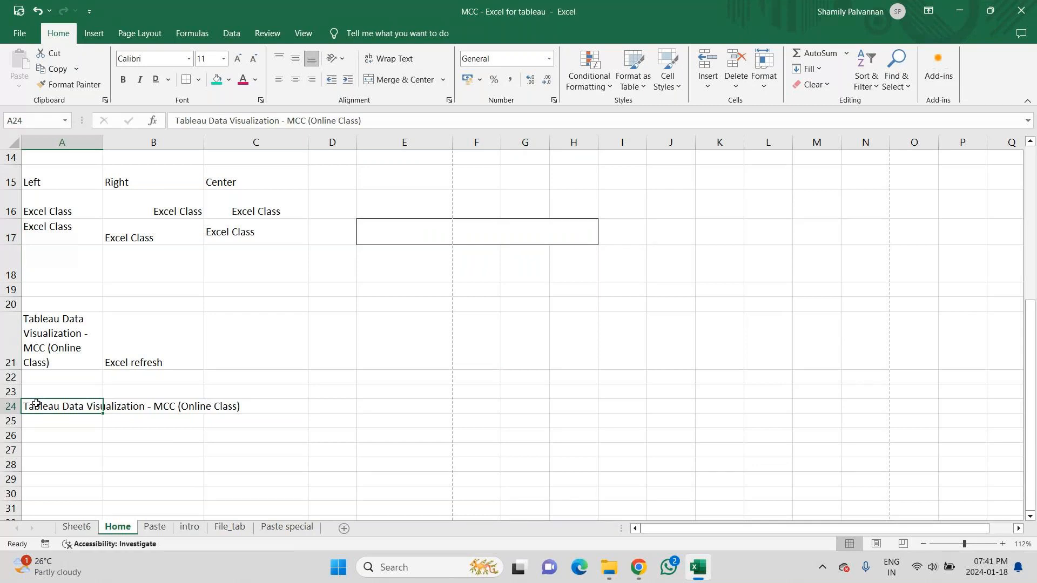
key("shift+Right")
key("shift+Right")
key("shift+Right")
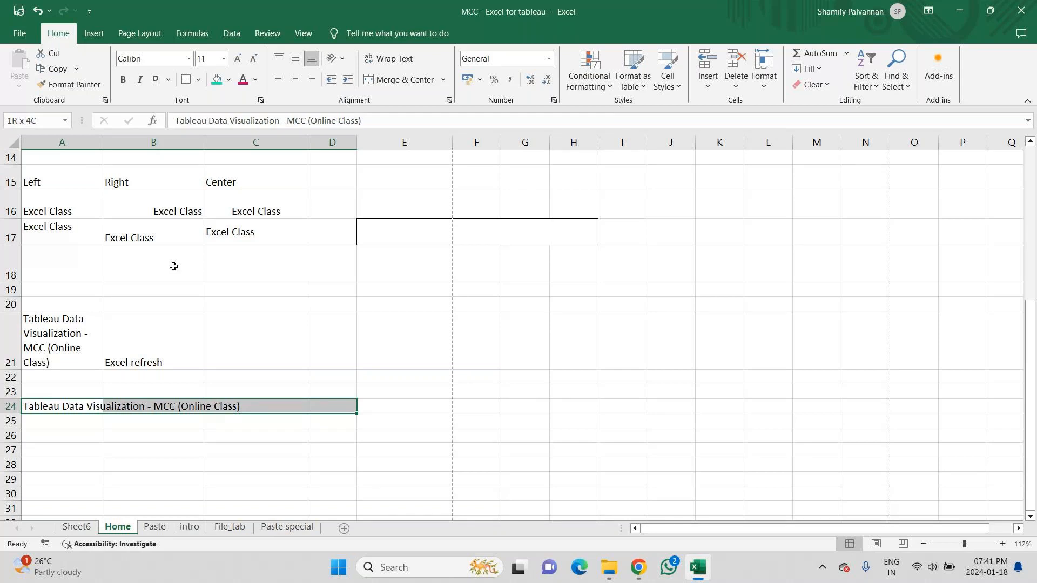
left_click(405, 79)
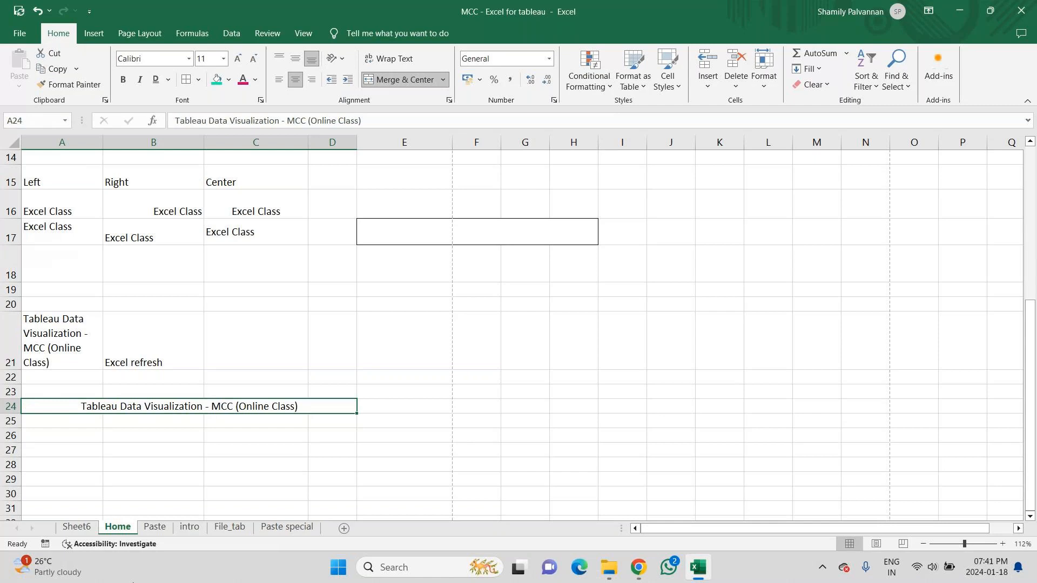
key("Up")
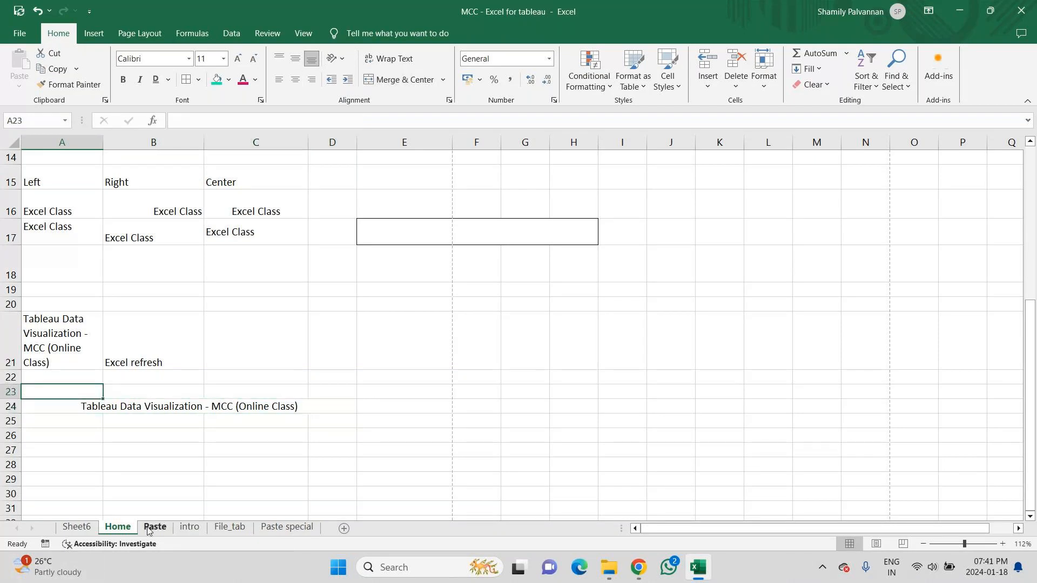
Copy the marks table in A84:H94 of the Paste special sheet, including its yellow header row
left_click(287, 527)
key("Down")
key("Down")
key("Down")
key("Down")
key("Down")
key("Down")
key("Down")
key("Down")
key("Down")
key("Down")
key("Down")
key("Down")
key("Down")
key("Down")
key("Down")
key("Down")
key("Down")
key("Down")
key("Down")
key("Down")
key("Down")
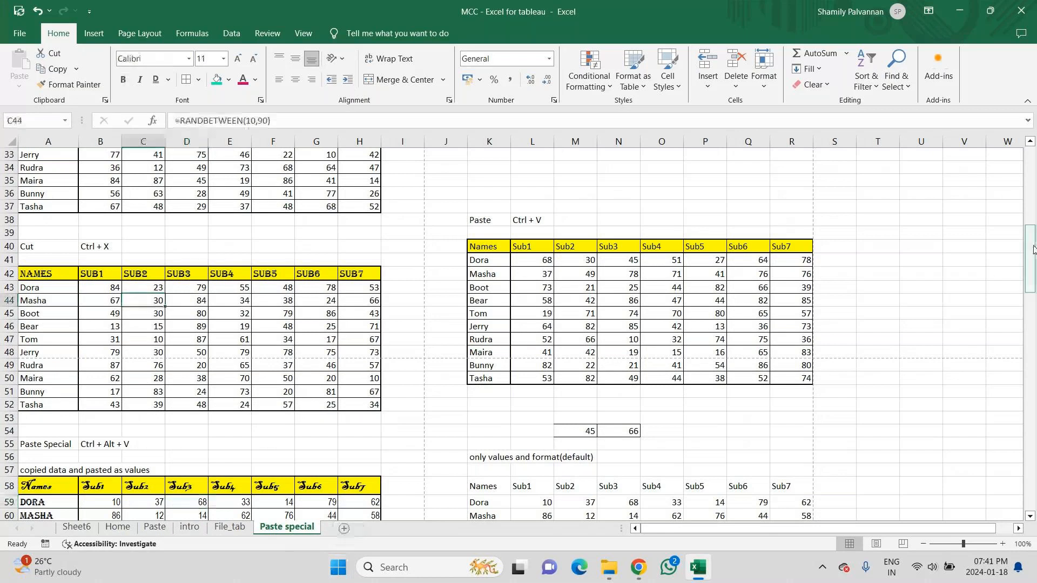
left_click_drag(1033, 249, 1033, 356)
left_click_drag(33, 317, 348, 447)
key("ctrl+c")
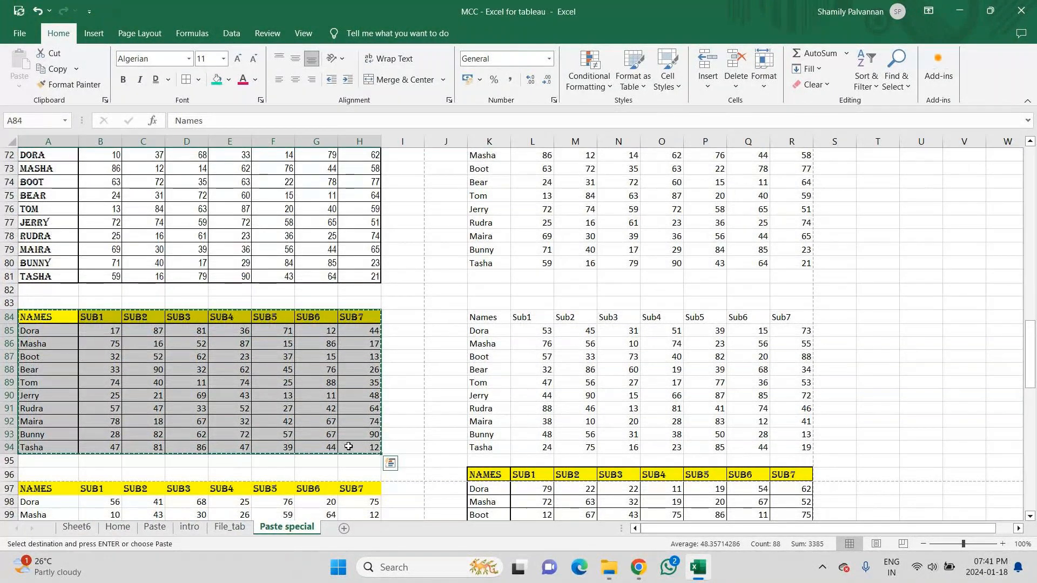
Paste the copied marks table into the Home sheet starting at cell A28
left_click(118, 526)
left_click(74, 466)
key("ctrl+v")
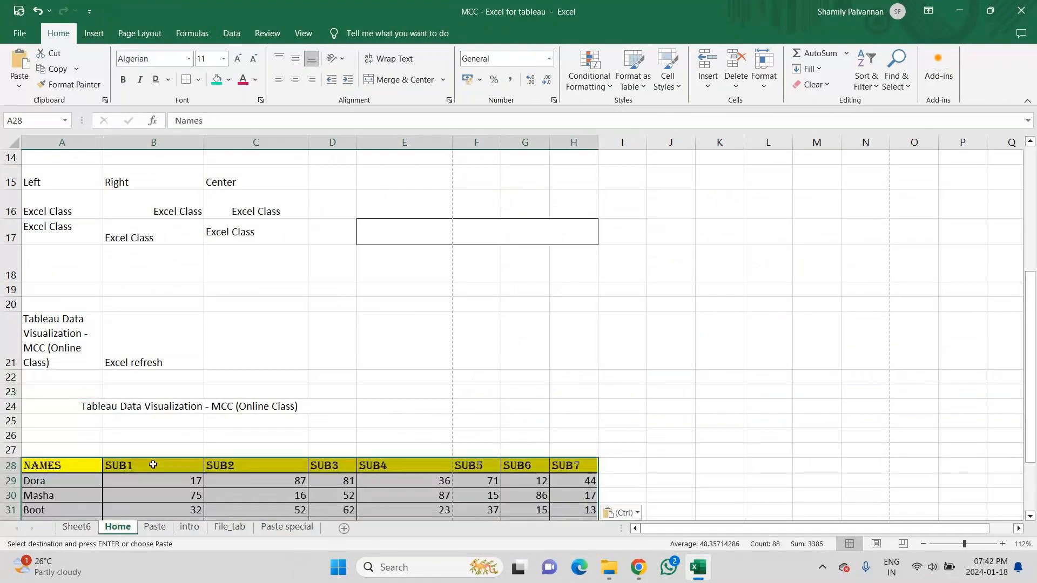
Enter the heading "Marks list -JAN 2023" in cell A26 above the marks table
left_click(70, 439)
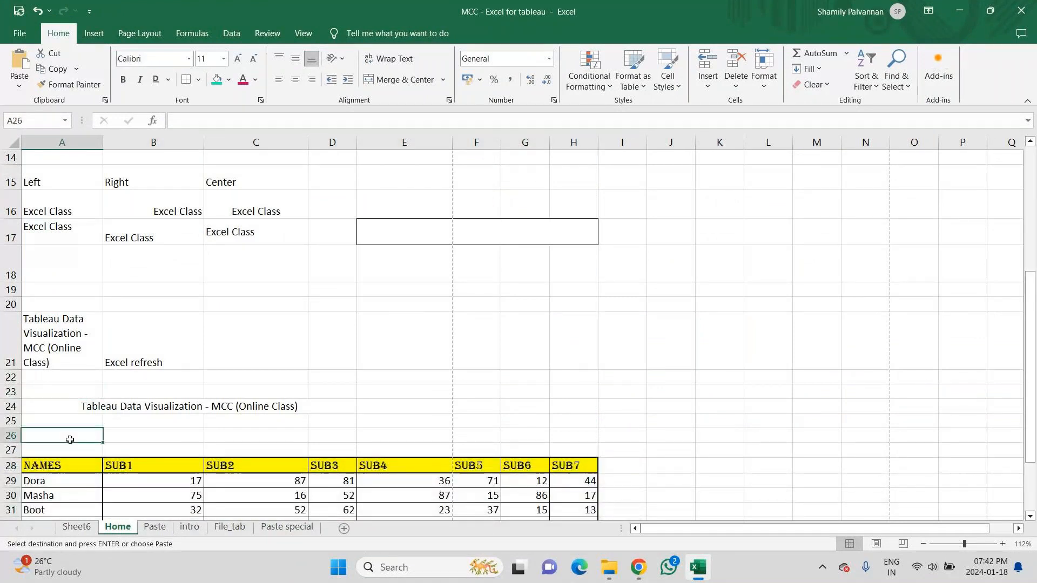
type("Mask")
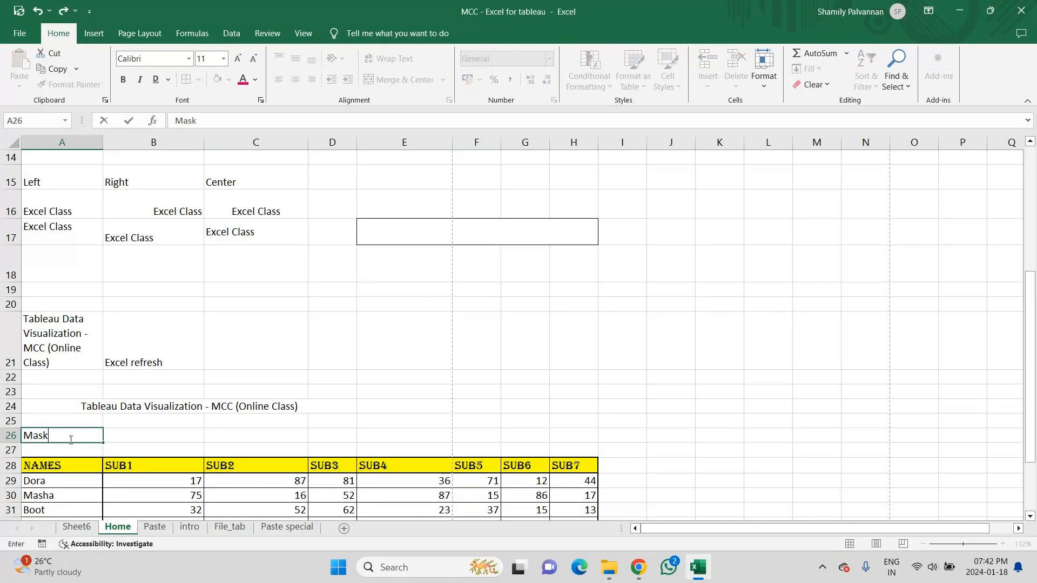
key("BackSpace")
key("BackSpace")
type("rks list -JAn")
key("BackSpace")
key("BackSpace")
type("AN 2023")
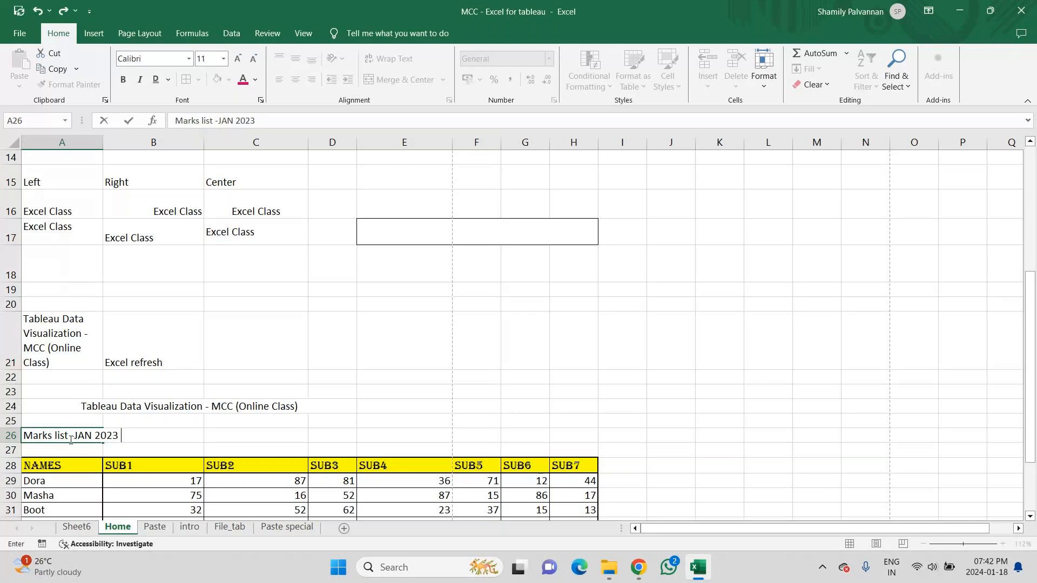
key("Return")
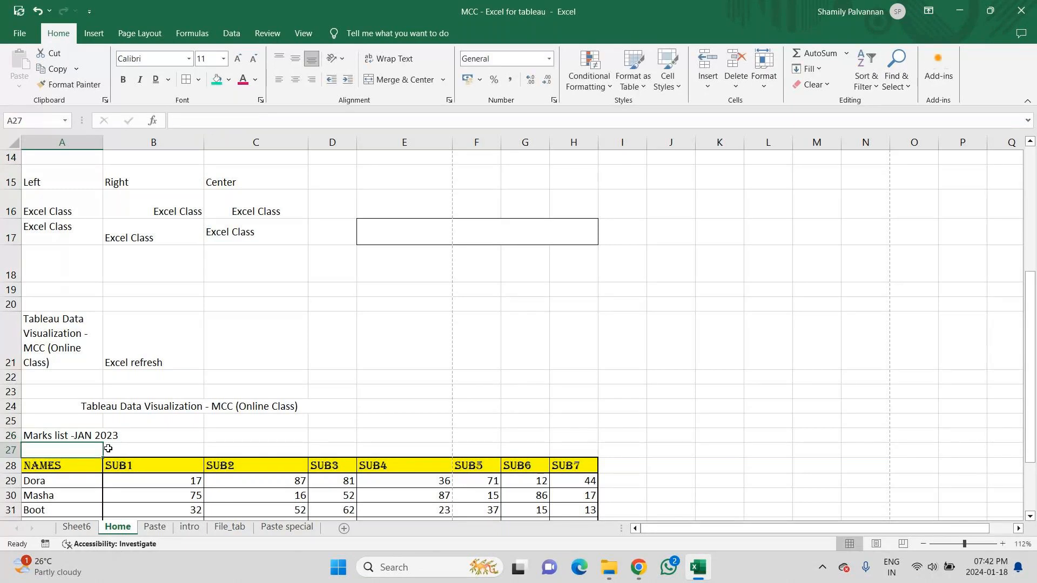
Merge and center the marks list heading across A26:H27, the full width of the table
left_click(69, 433)
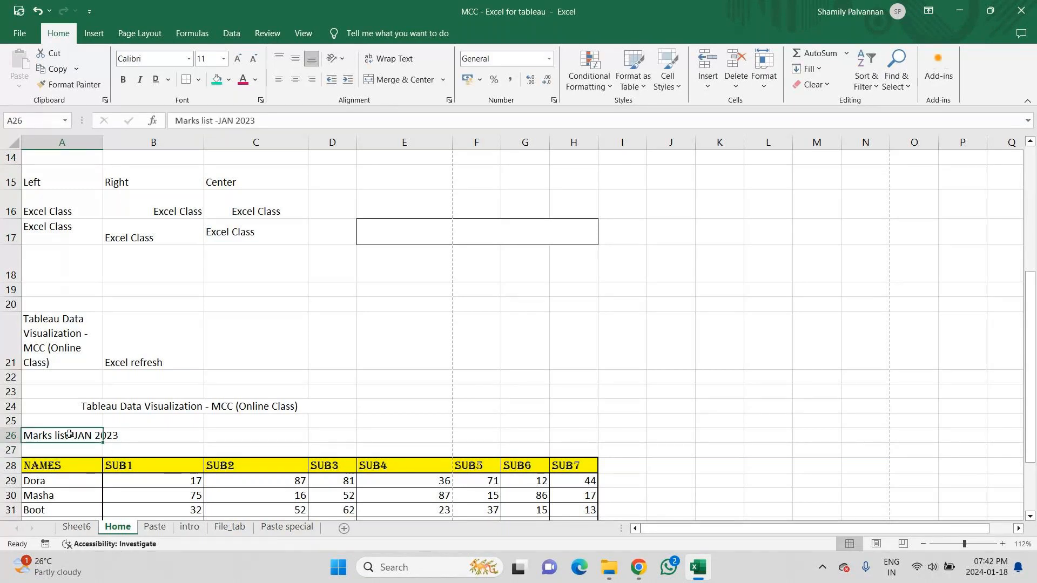
key("shift+Right")
key("shift+Right")
key("shift+Right")
key("shift+Right")
key("shift+Right")
key("shift+Right")
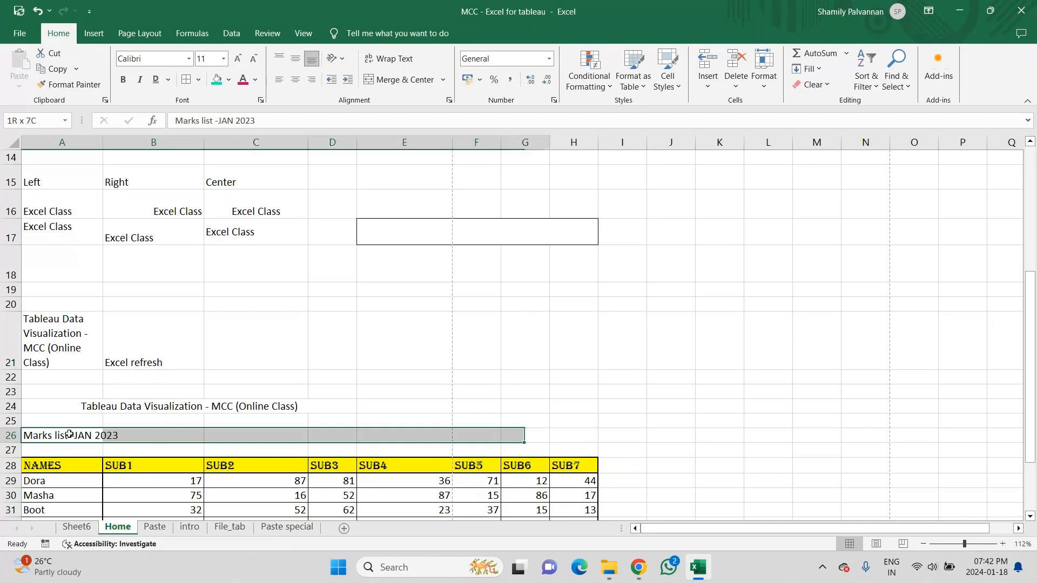
key("shift+Right")
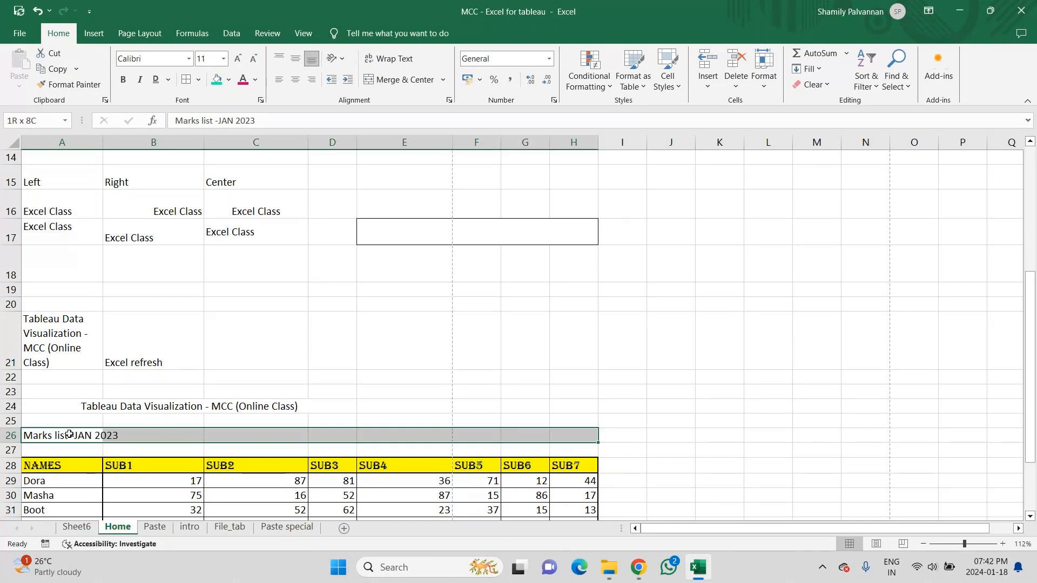
key("shift+Down")
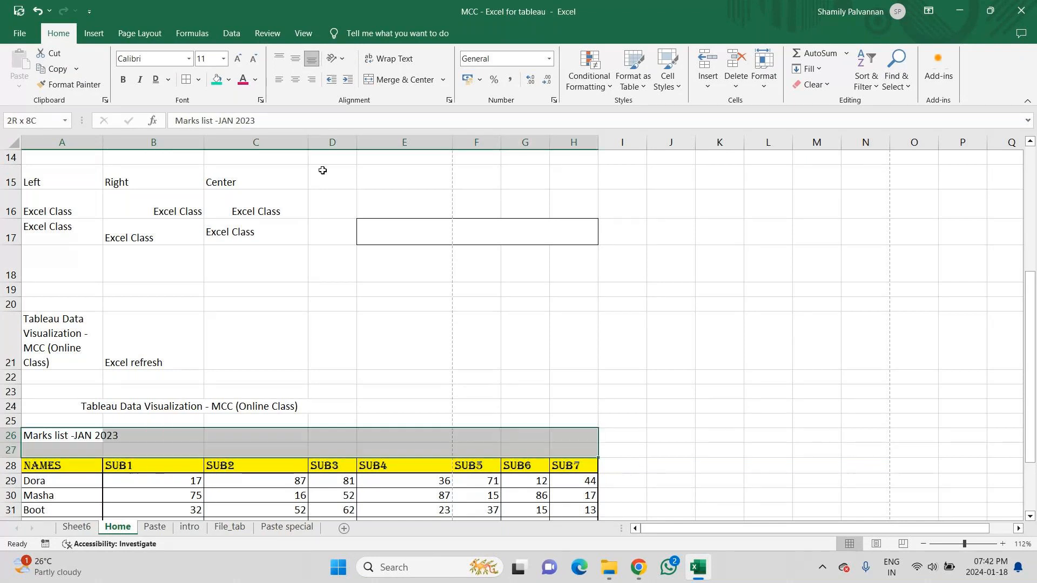
left_click(409, 81)
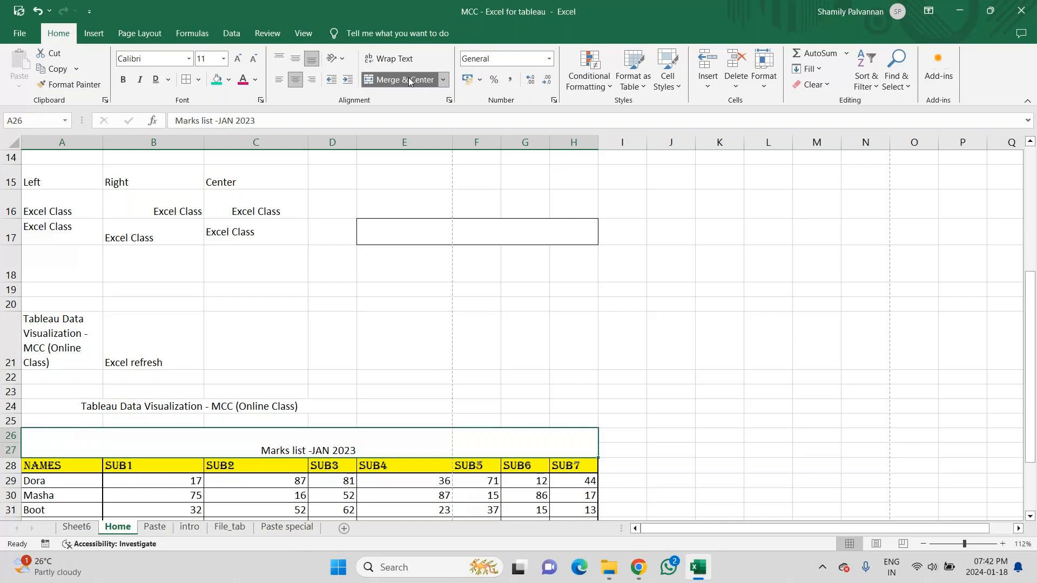
Enlarge the merged marks list heading to font size 20
left_click(236, 59)
left_click(236, 59)
left_click(236, 59)
left_click(236, 60)
left_click(236, 59)
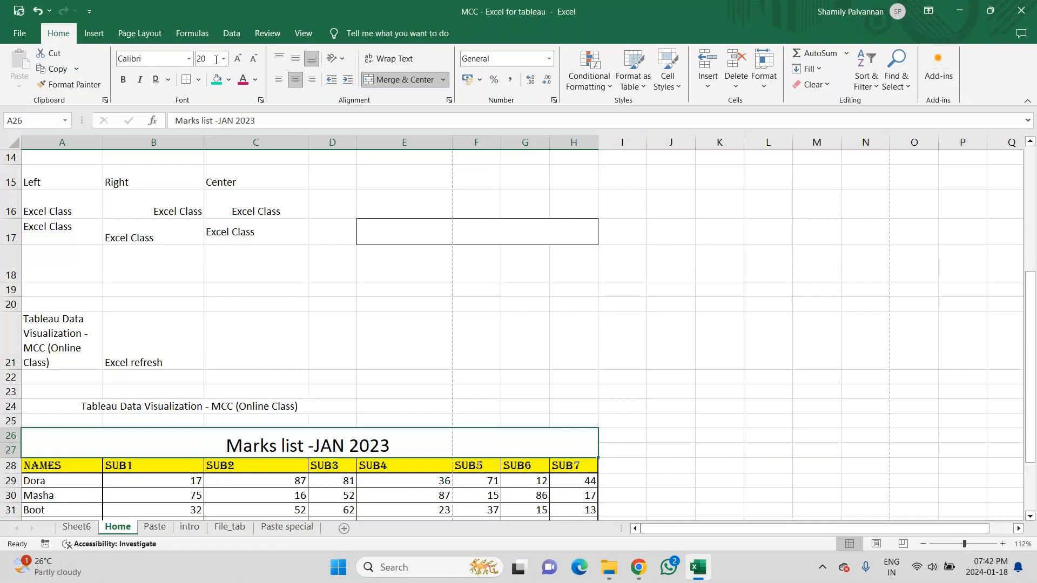
Fill the merged marks list heading with turquoise green and make its text bold
left_click(215, 81)
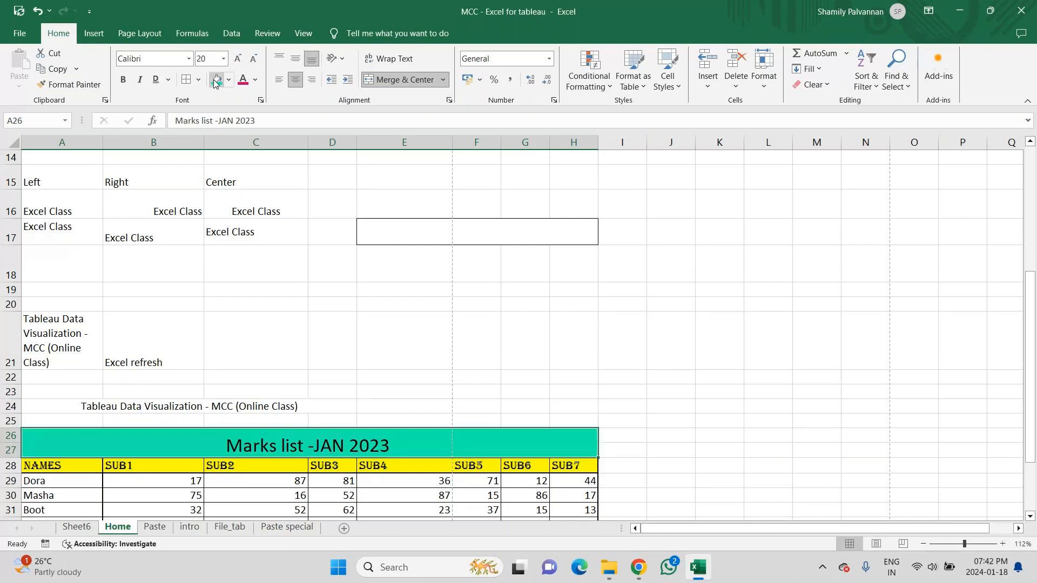
left_click(122, 81)
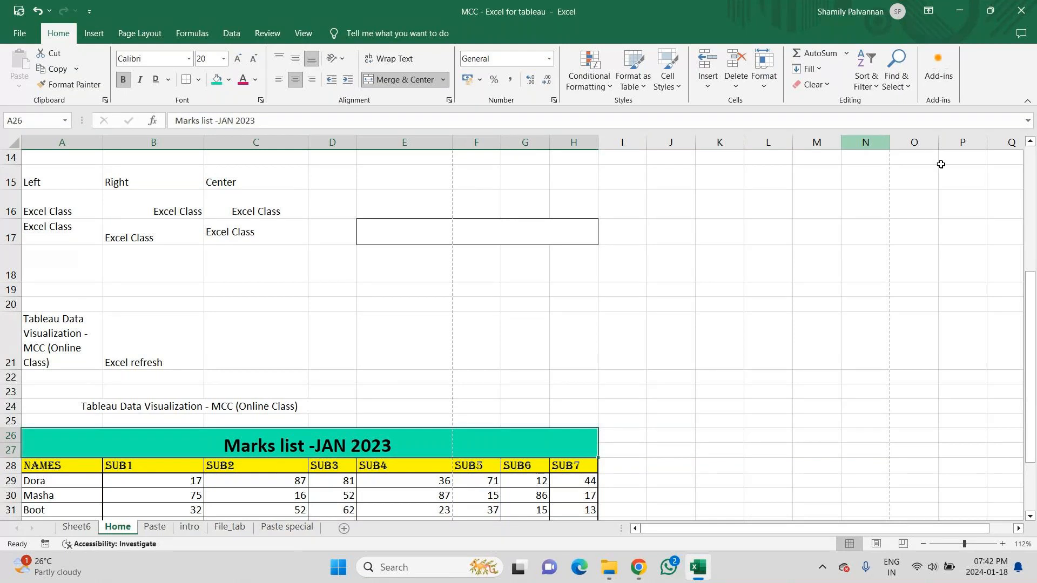
Replace the table's first column header in A28 with "Students name"
left_click_drag(1031, 397, 1030, 436)
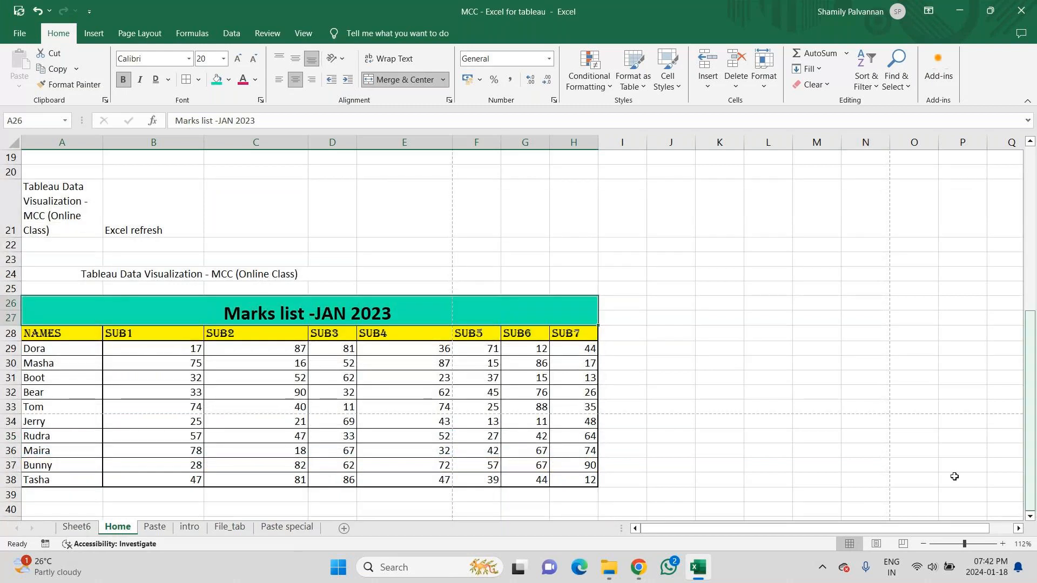
left_click(95, 340)
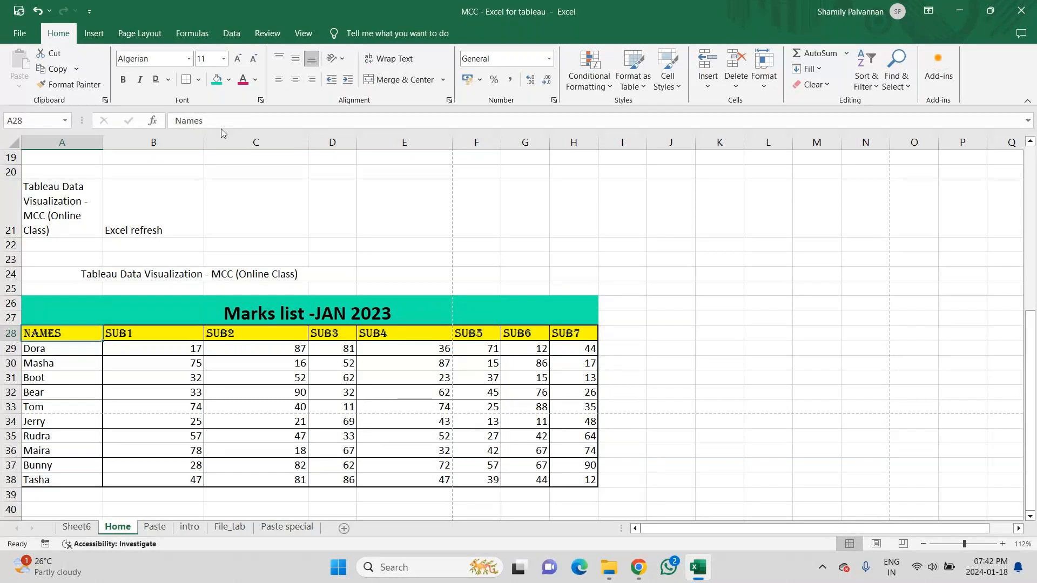
left_click(221, 128)
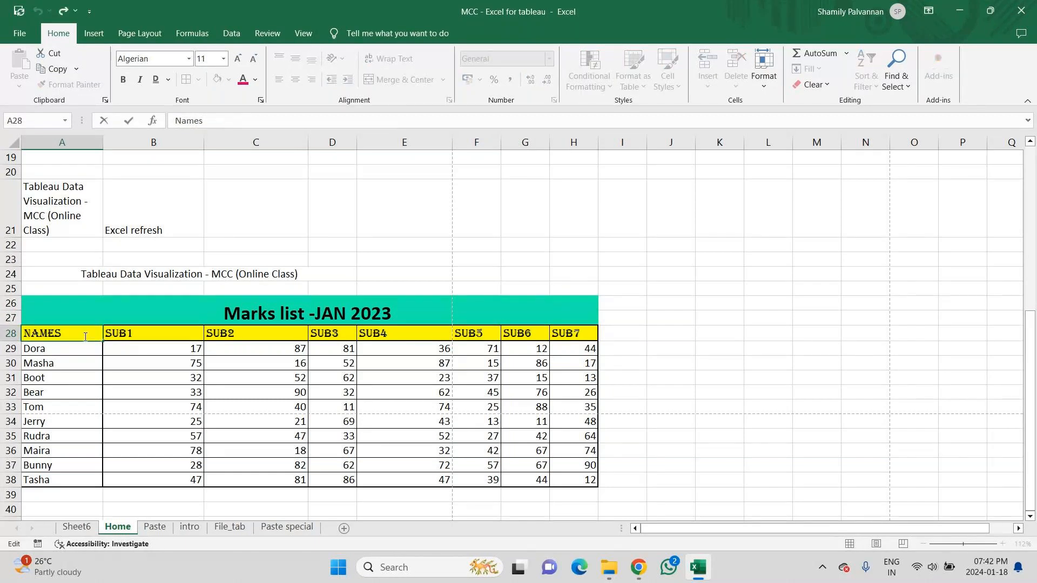
key("BackSpace")
type("Students")
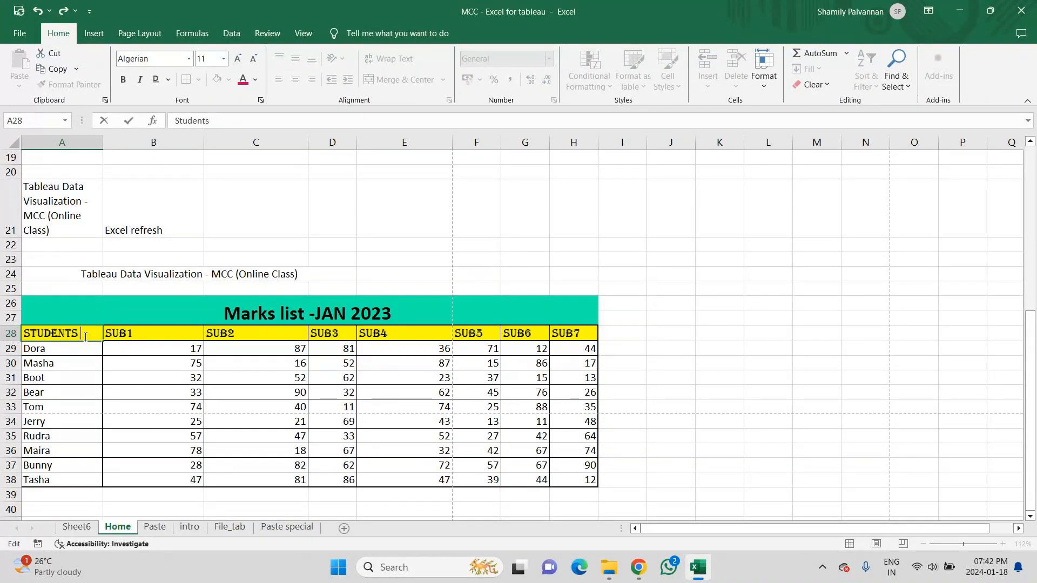
type(" Names")
key("Return")
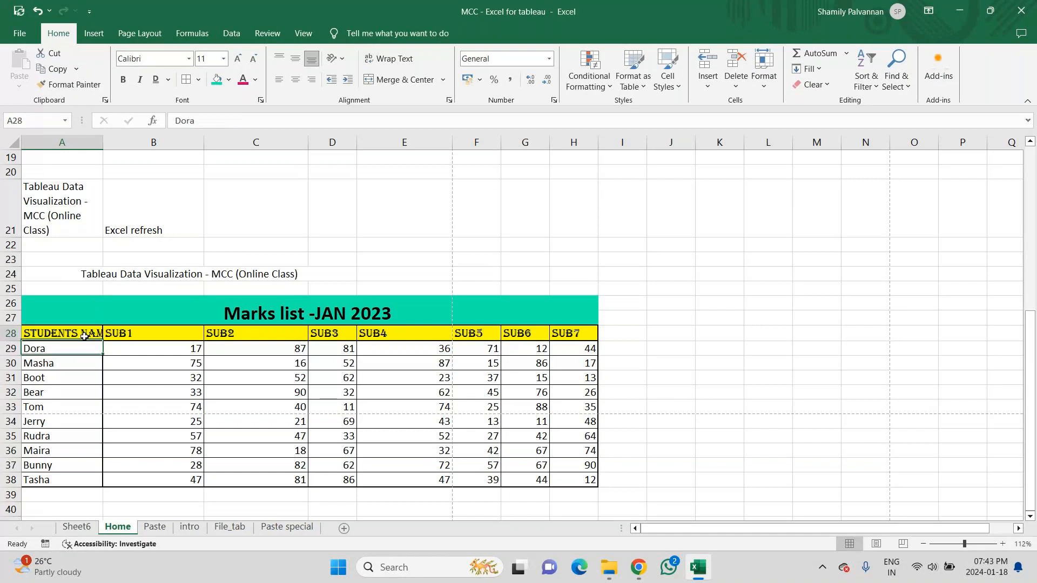
left_click(85, 337)
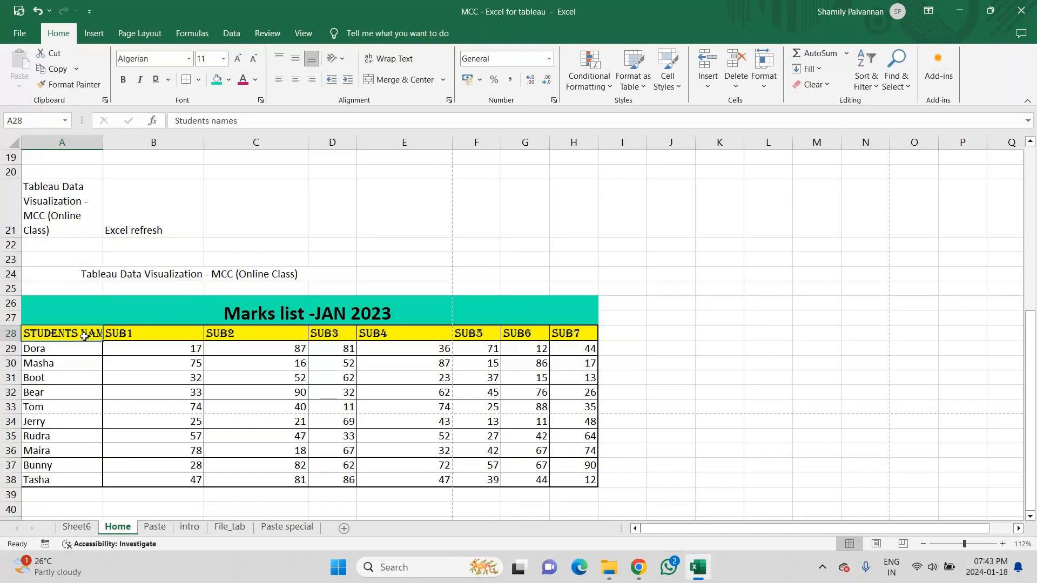
key("F2")
key("BackSpace")
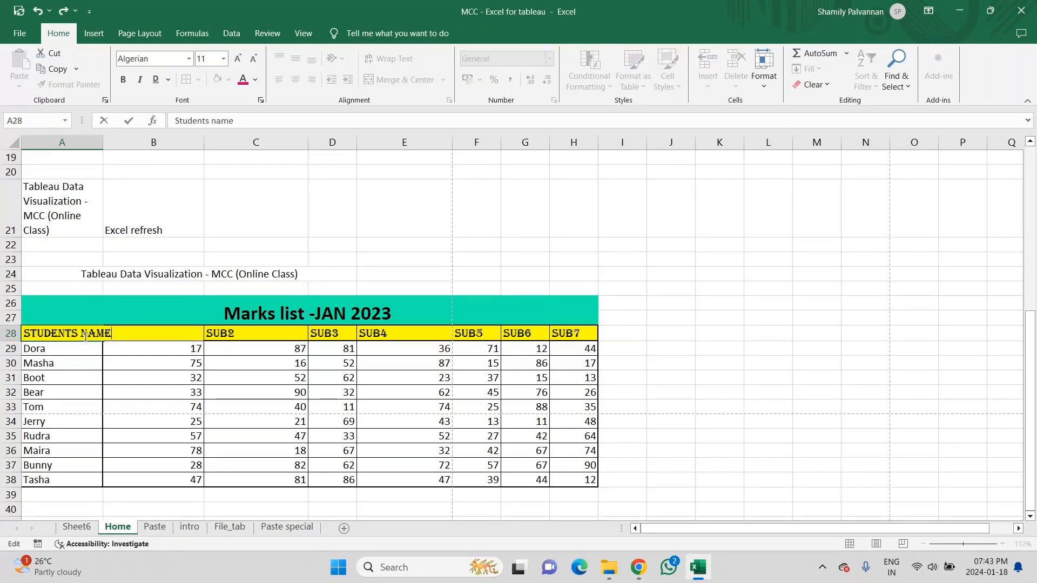
key("Return")
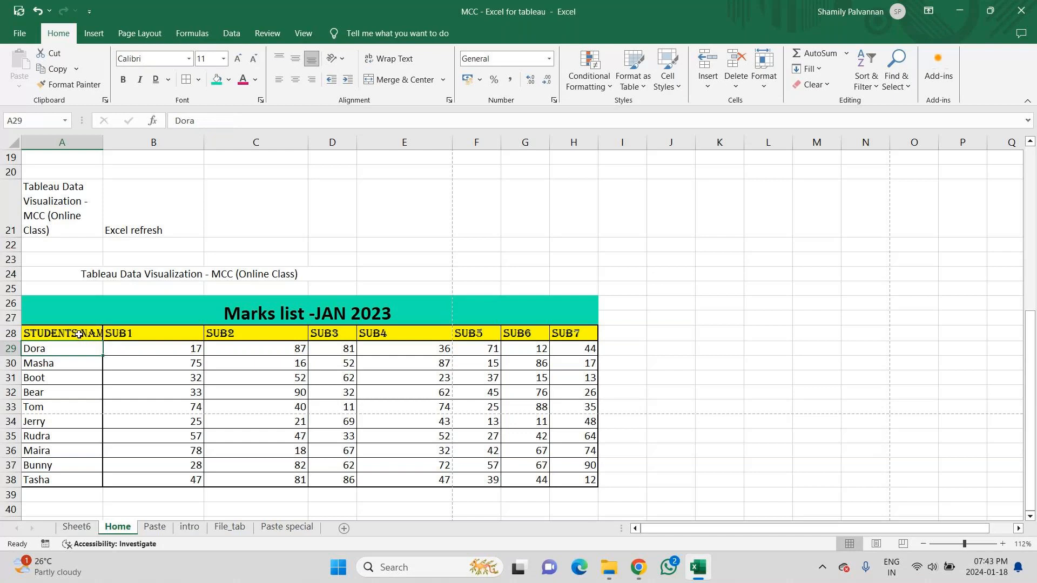
Apply Wrap Text to cell A29 and slightly increase the height of row 28
left_click(394, 60)
left_click_drag(9, 341, 9, 350)
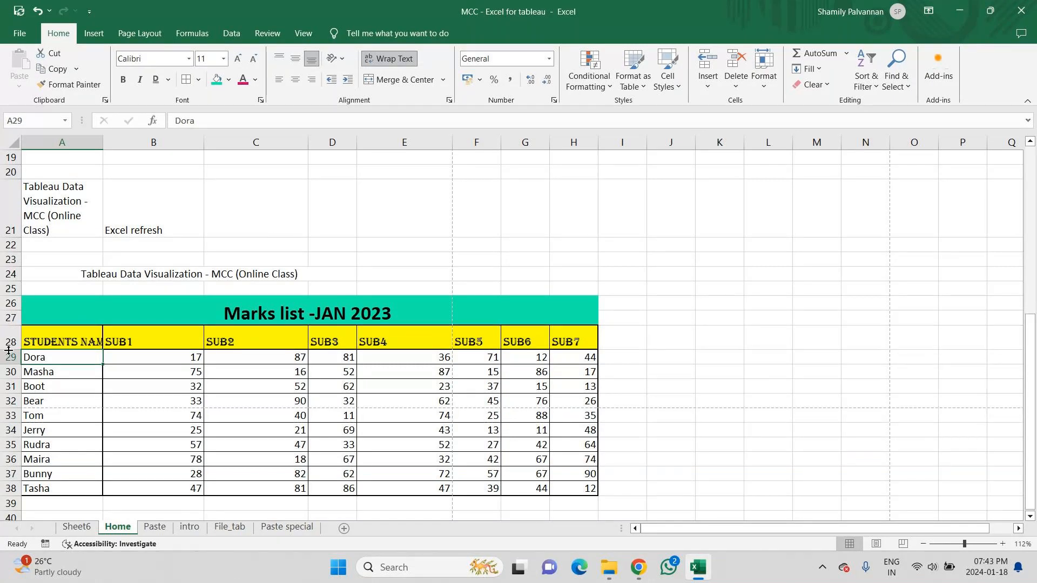
Try wrapping the header text in A28 with a taller row 28, and undo both changes
left_click(51, 337)
left_click(380, 64)
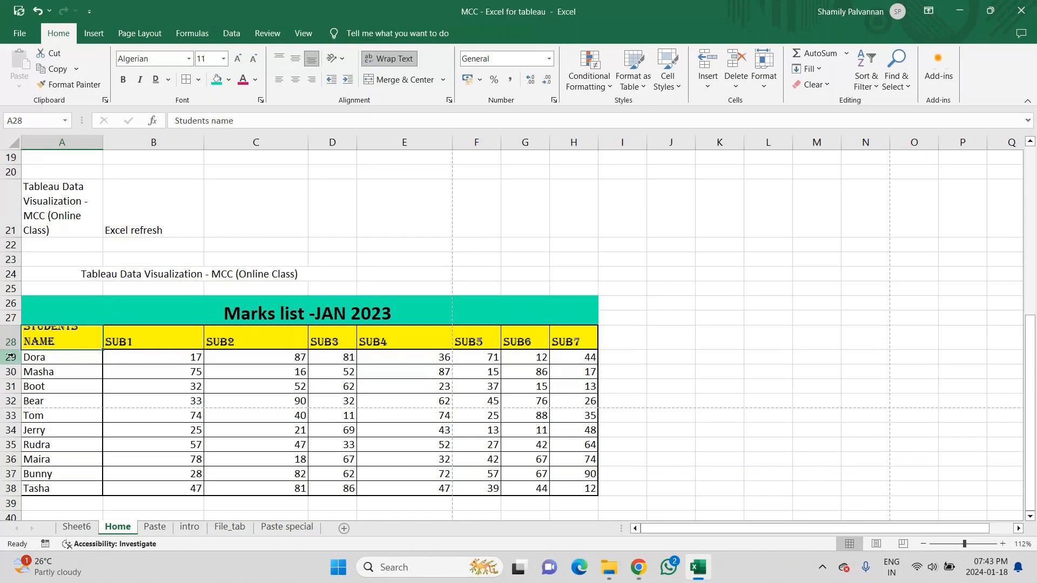
left_click_drag(10, 351, 11, 376)
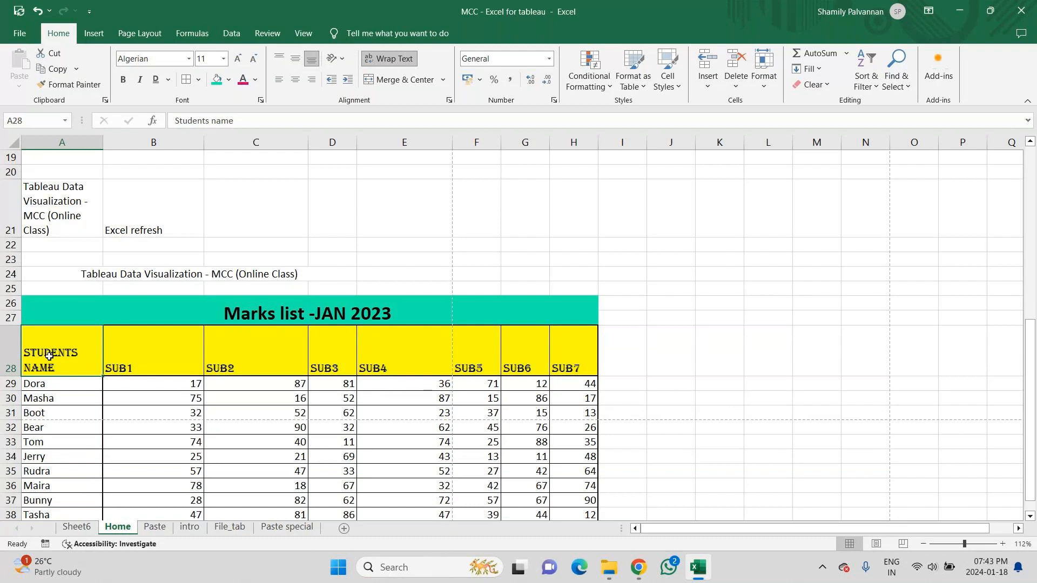
key("ctrl+z")
key("ctrl+z")
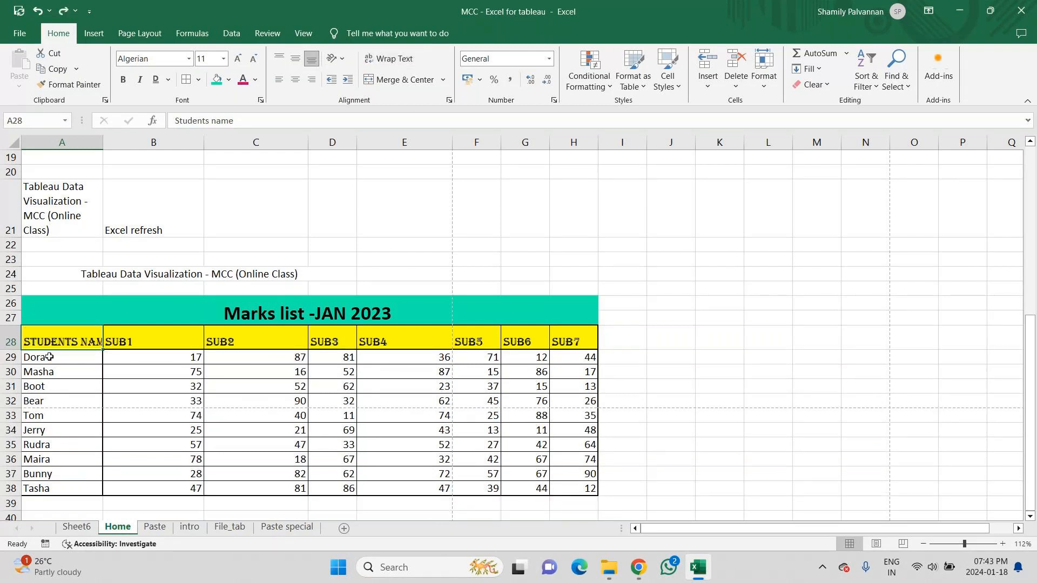
Apply Wrap Text to the header in A28 and heighten row 28 to fit both lines of text
left_click(386, 59)
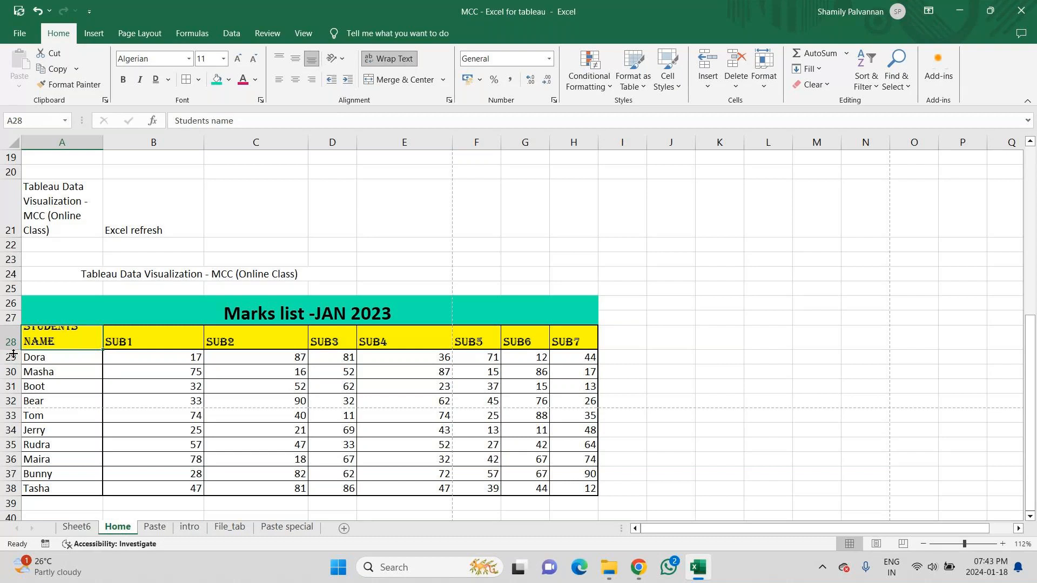
left_click_drag(13, 349, 11, 373)
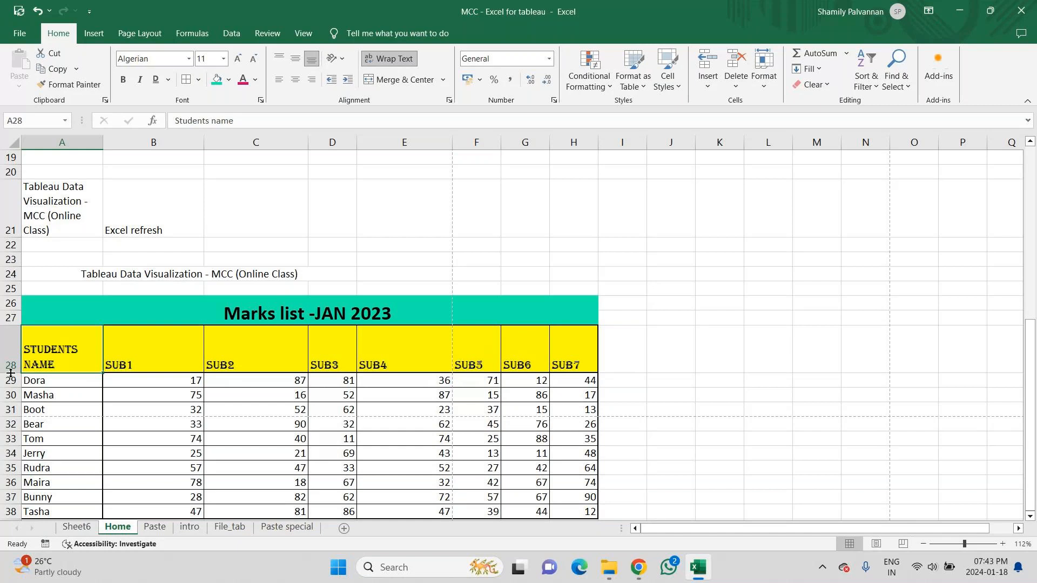
Minimize the open windows, open Tableau 2019.3 from the desktop to view its start page, and close it
key("alt+Tab")
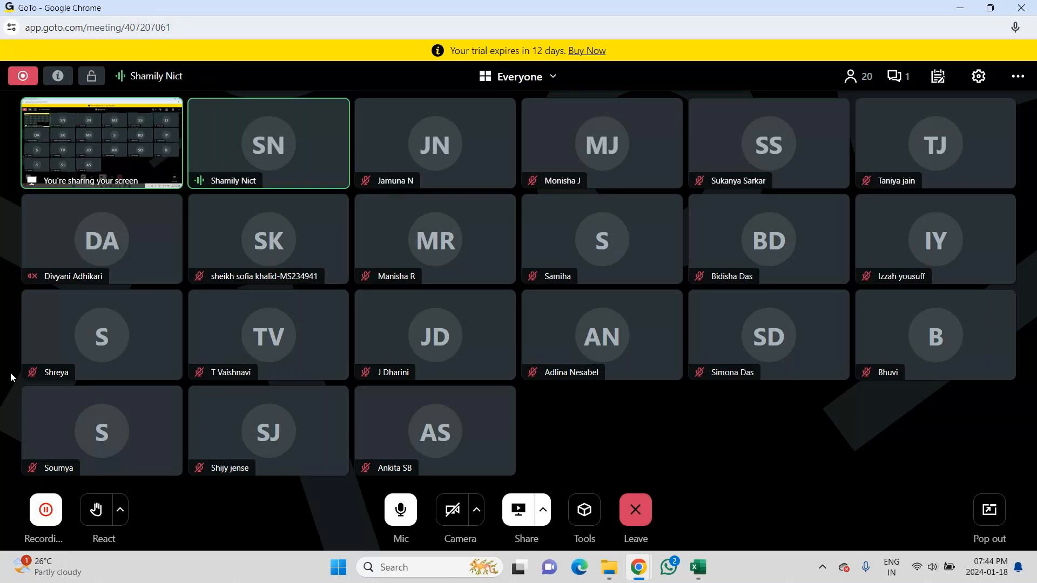
left_click(952, 8)
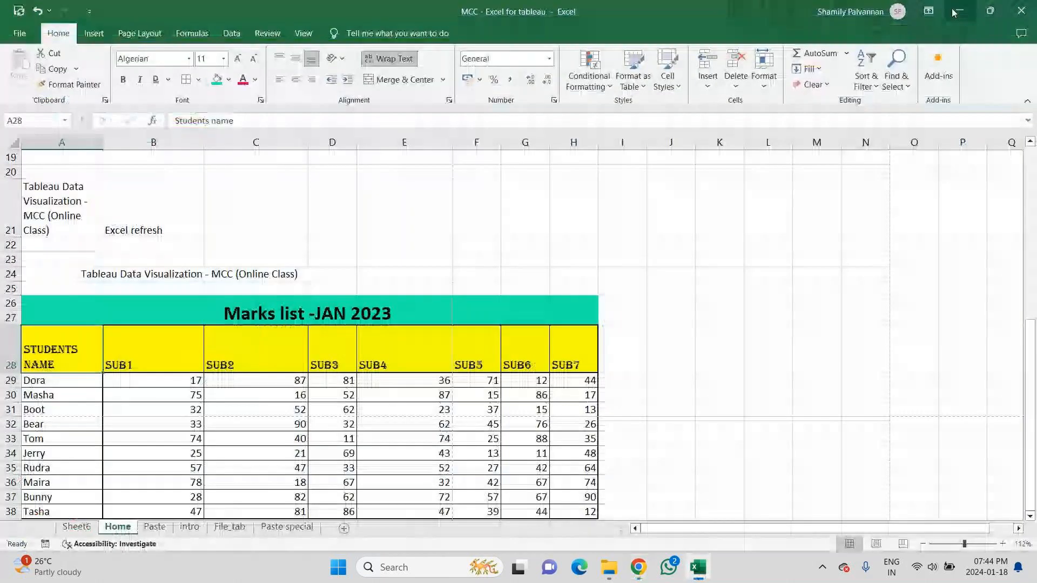
left_click(954, 11)
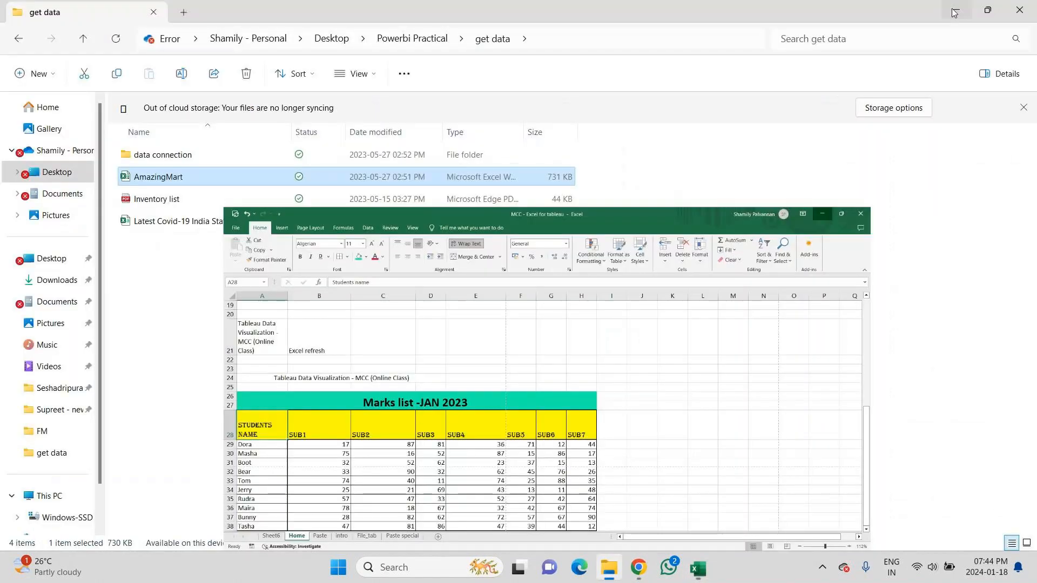
left_click(954, 11)
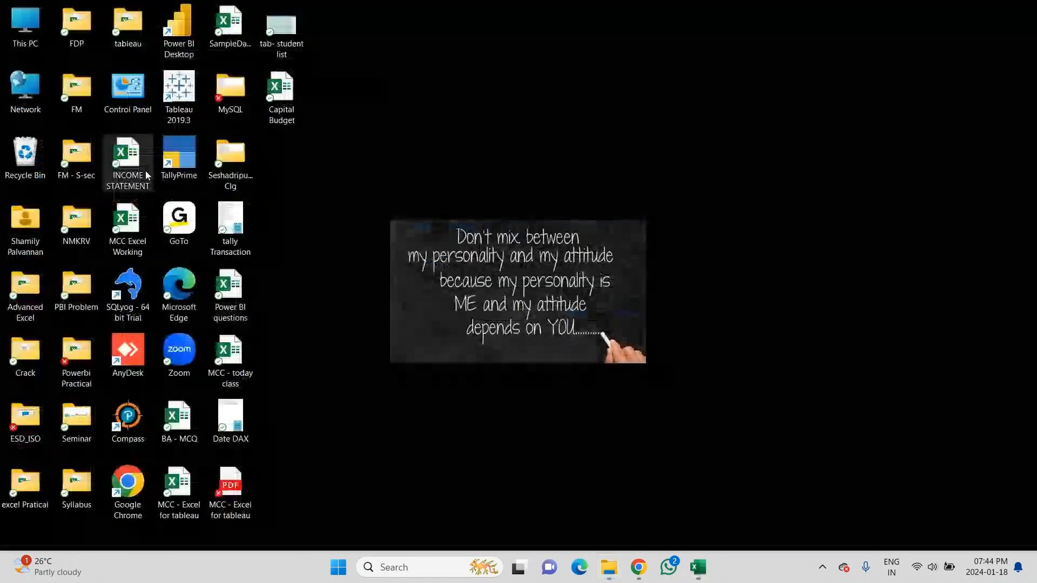
double_click(170, 98)
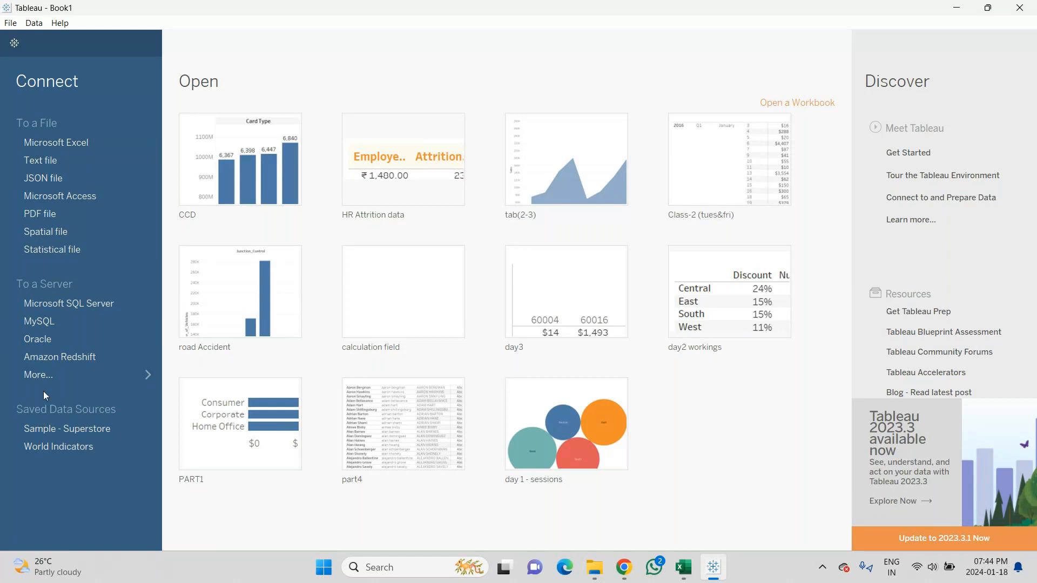
left_click(1022, 9)
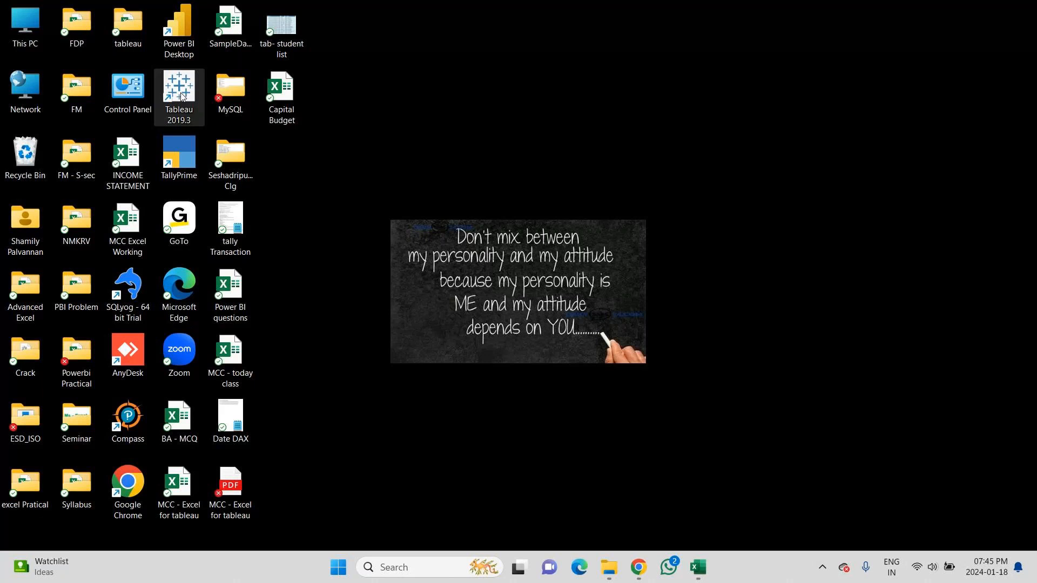
Switch to the GoTo meeting window and check the January 2024 system calendar
key("alt+Tab")
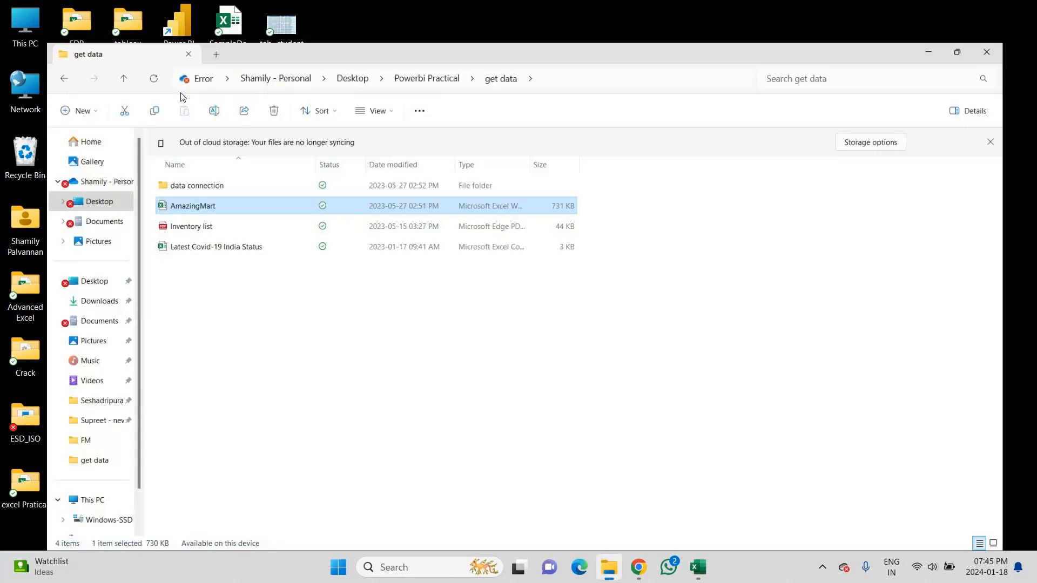
key("alt+Tab")
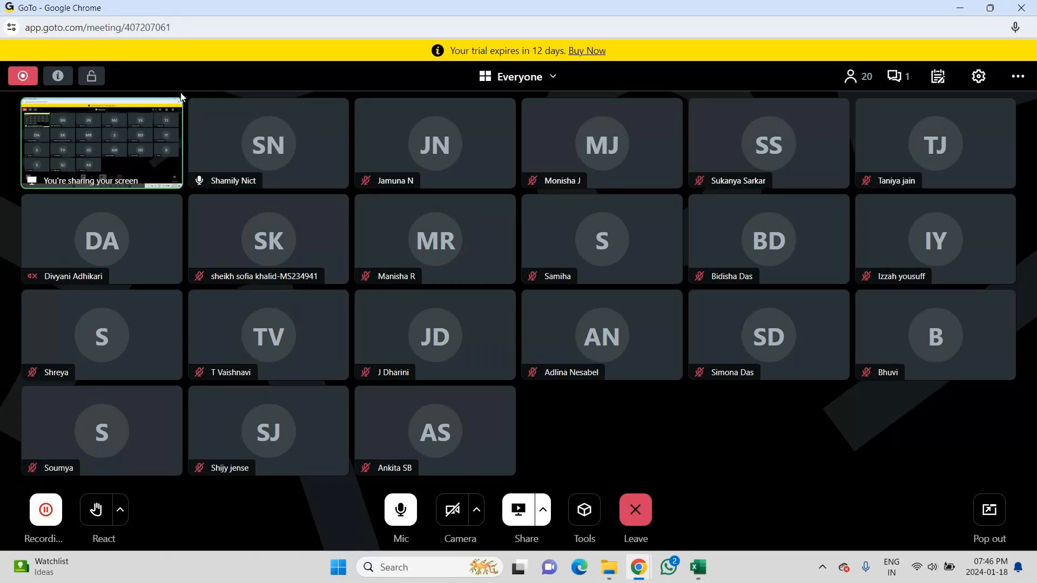
left_click(985, 581)
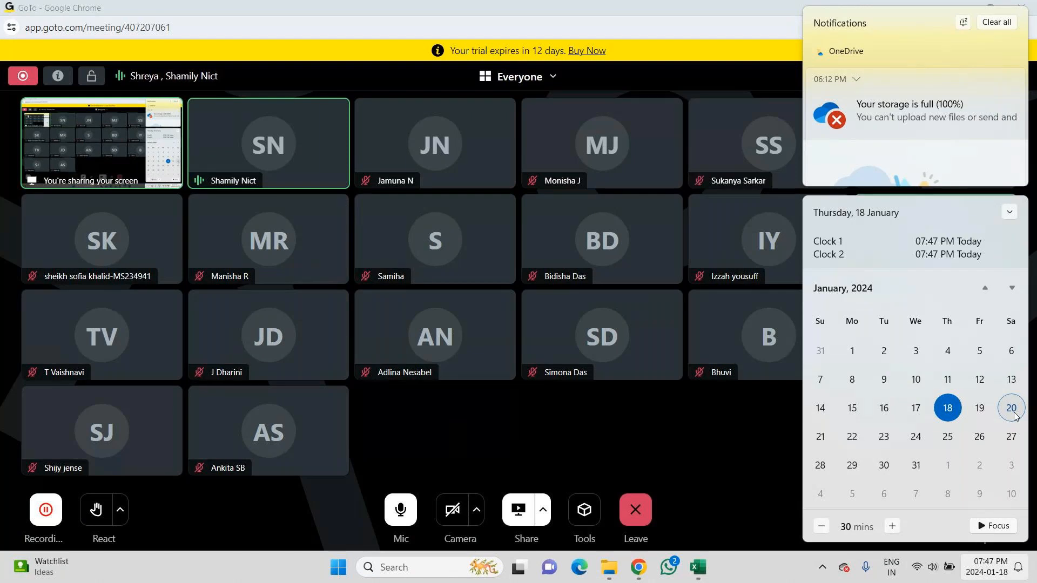
left_click(728, 430)
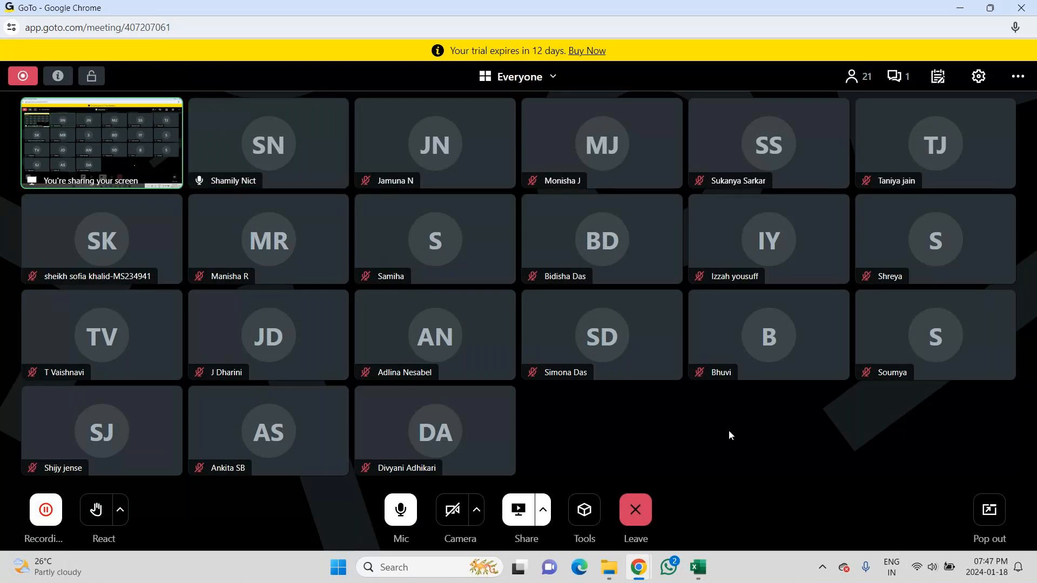
Switch back to the "MCC - Excel for tableau" workbook in Excel
key("alt+Tab")
key("alt+Tab")
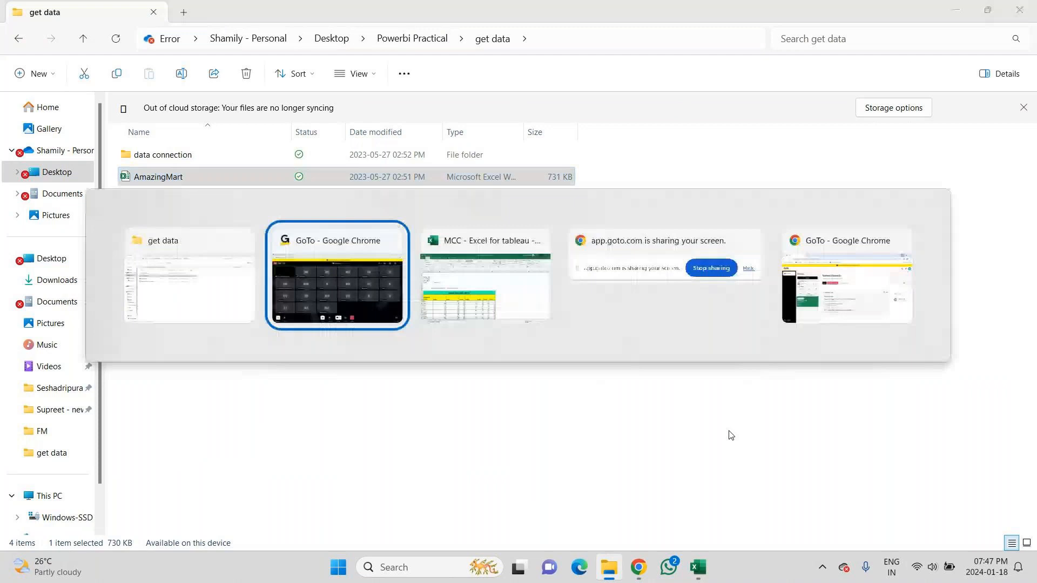
key("alt+Tab")
key("alt+Tab")
key("alt+Tab")
key("alt+Tab")
key("alt+Tab")
key("alt+Tab")
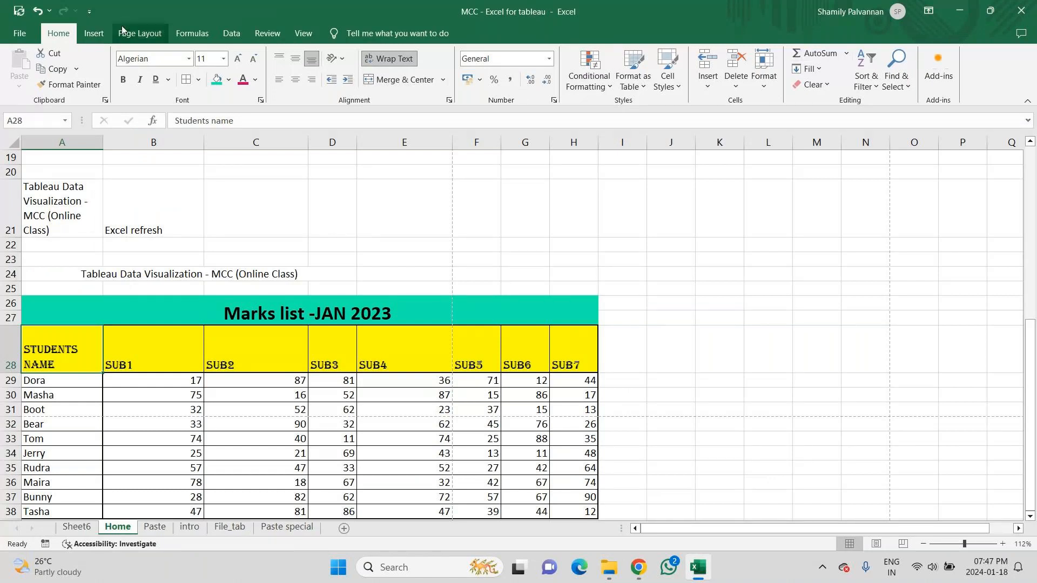
left_click(94, 33)
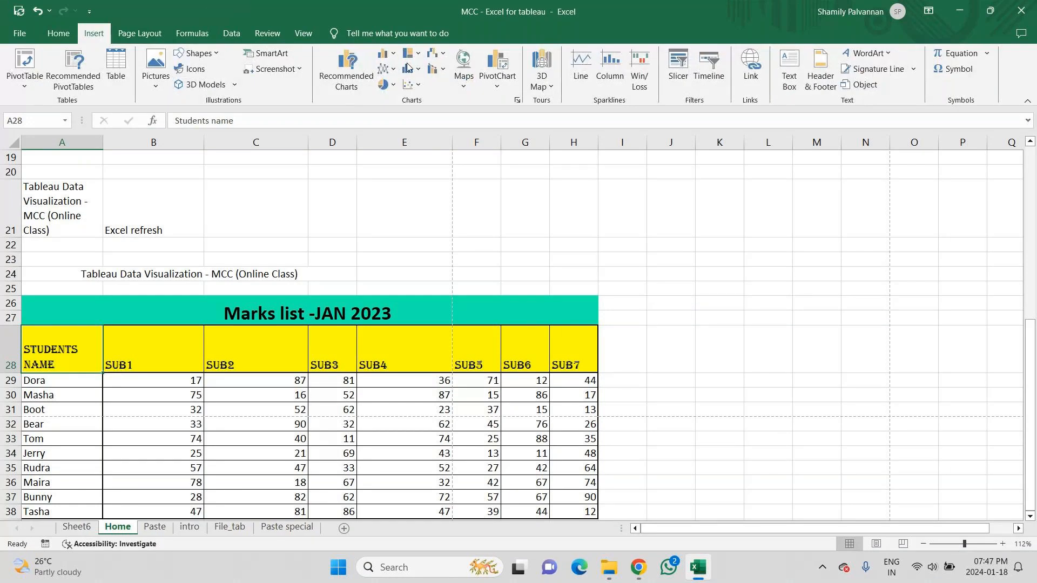
left_click(193, 33)
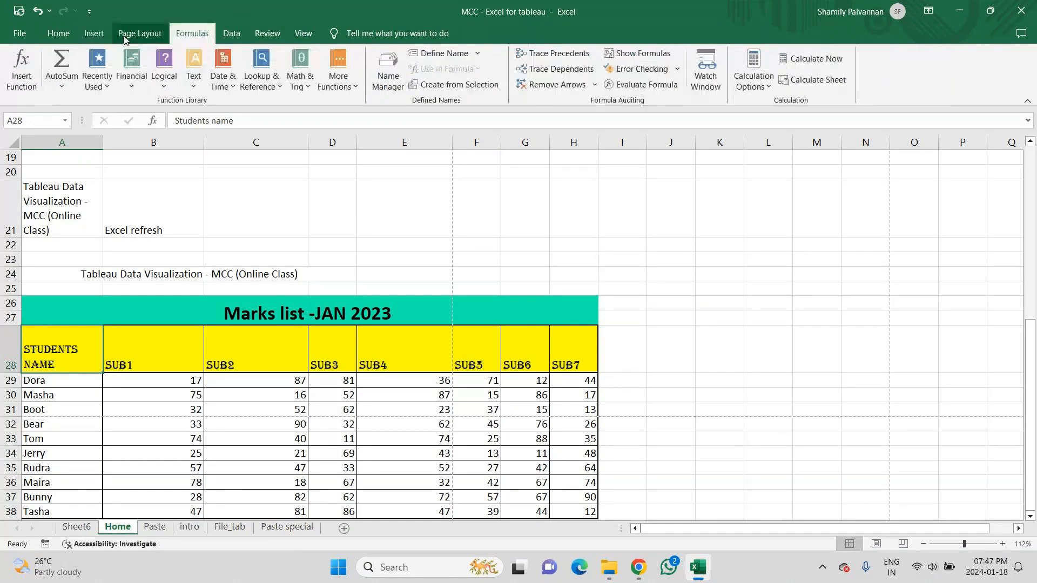
left_click(95, 36)
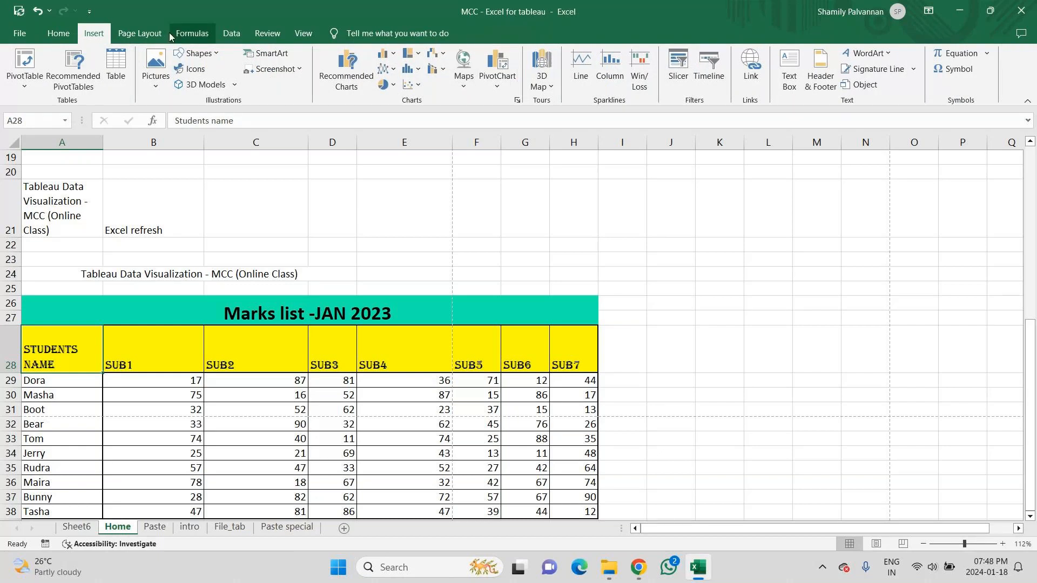
left_click(60, 34)
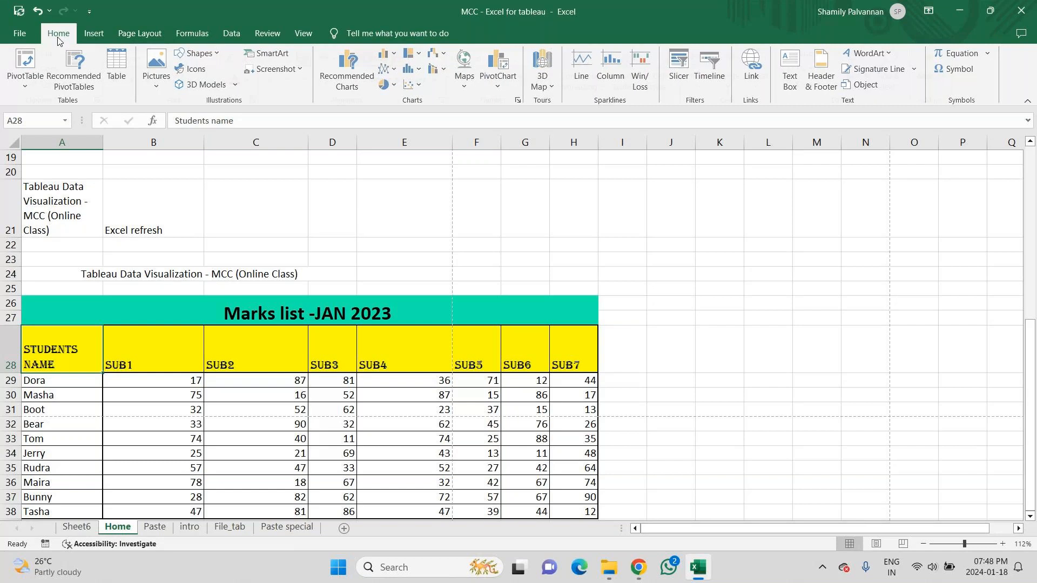
left_click(195, 35)
left_click(94, 33)
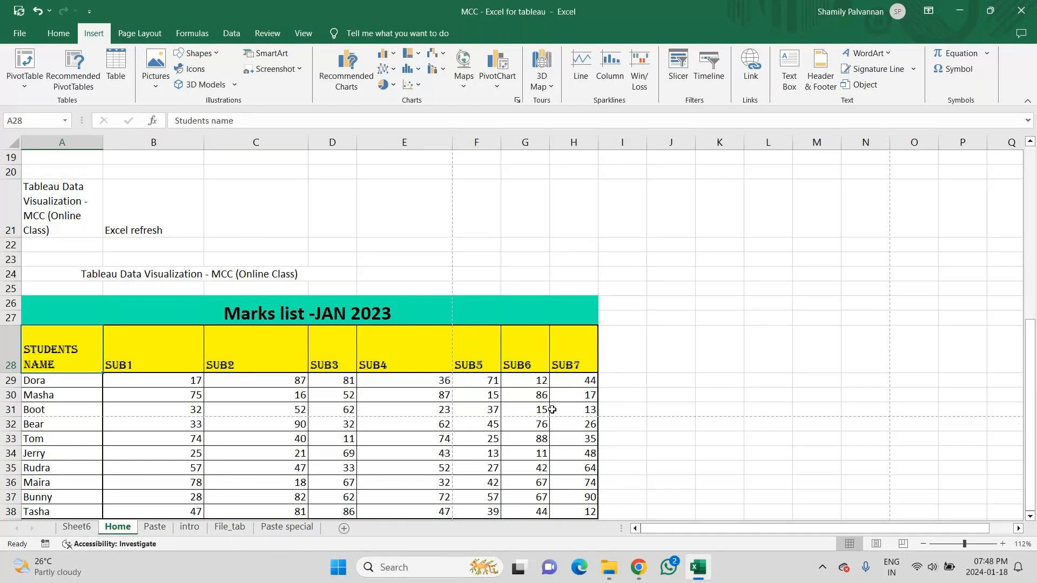
left_click(44, 36)
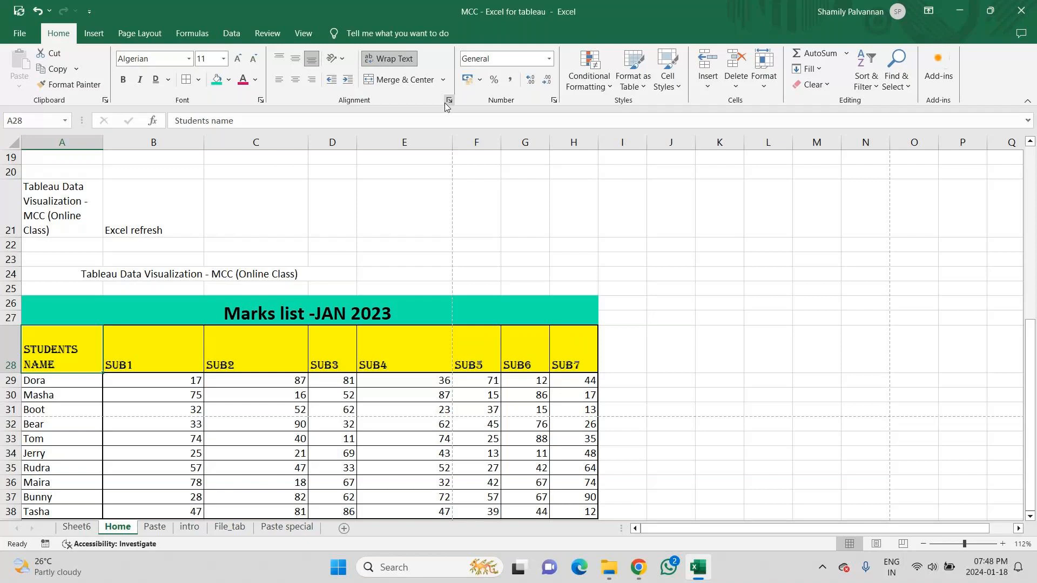
Close the "MCC - Excel for tableau" workbook and the "get data" folder window
left_click(1024, 9)
left_click(535, 309)
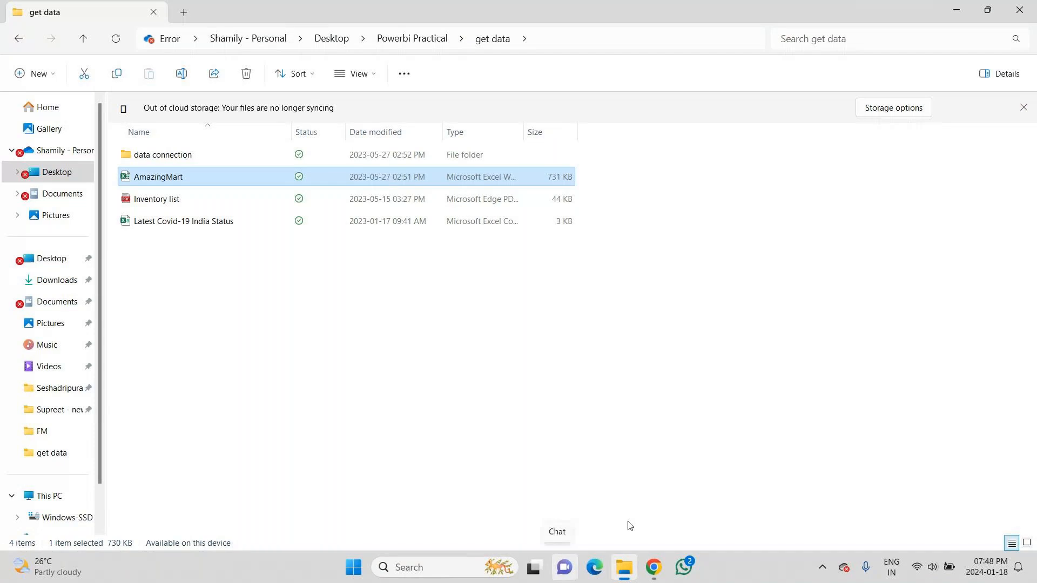
left_click(1016, 12)
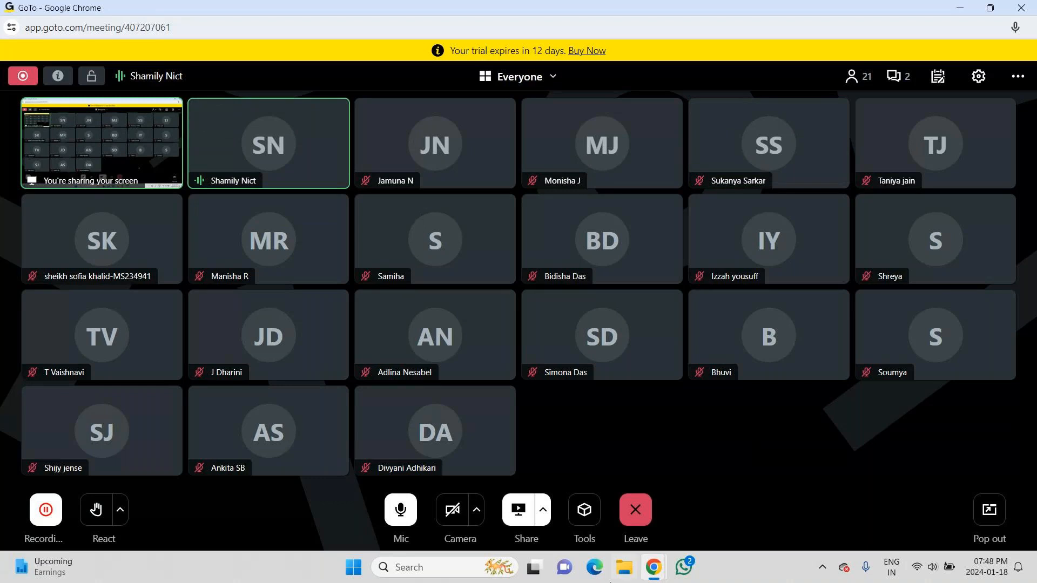
Mute the microphone and start leaving the GoTo session
left_click(403, 512)
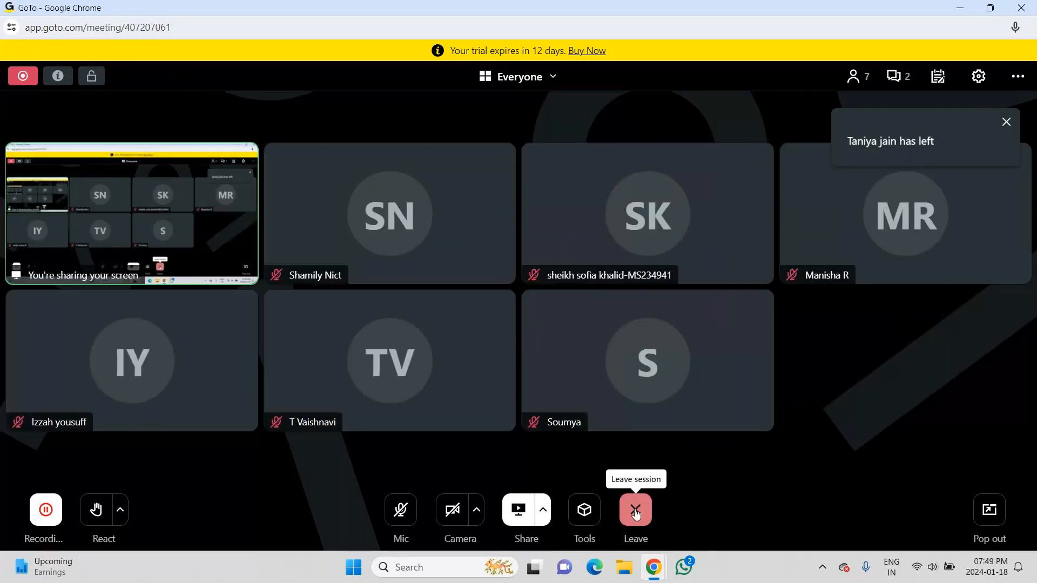
left_click(636, 513)
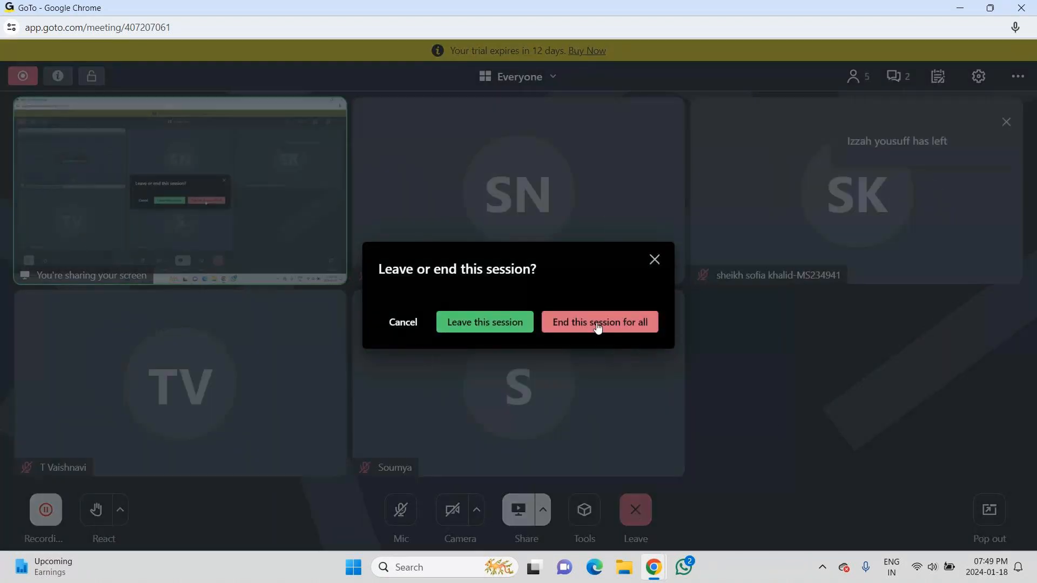